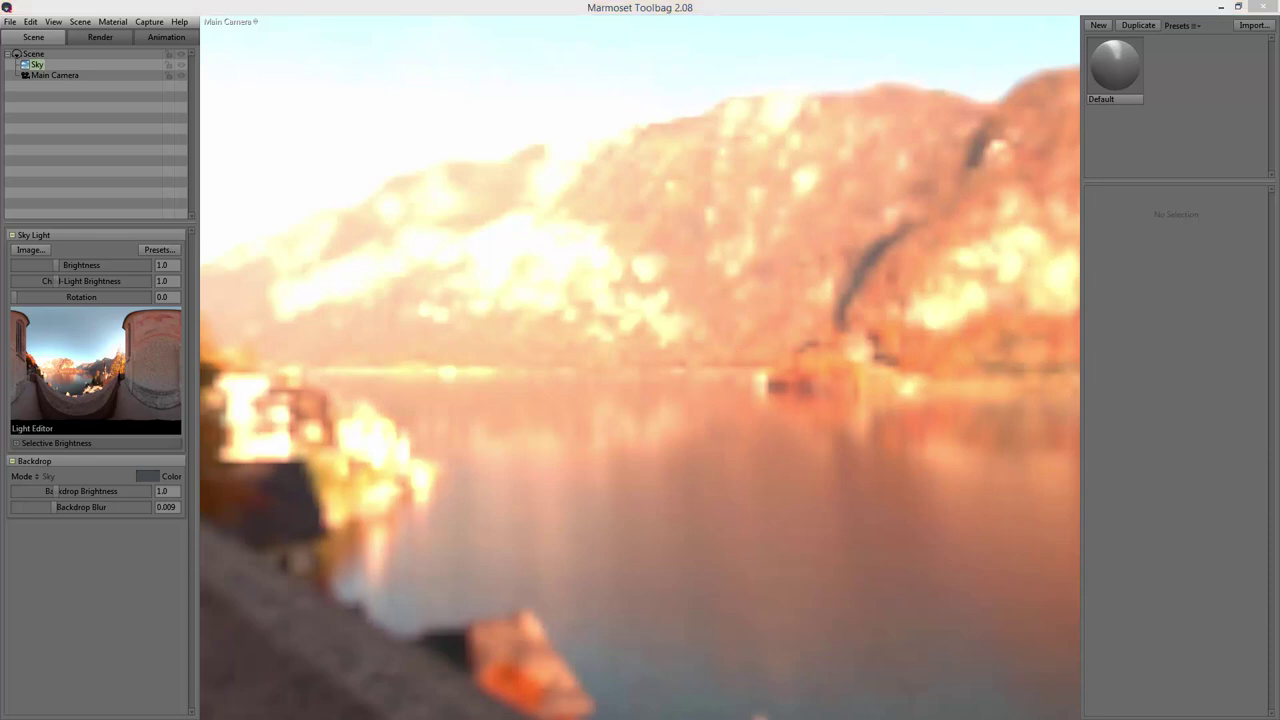
- Switch to the web browser, examine the panorama packs on the artist's Gumroad page, and move the browser window out of view
{"action": "key", "text": "alt+Tab"}
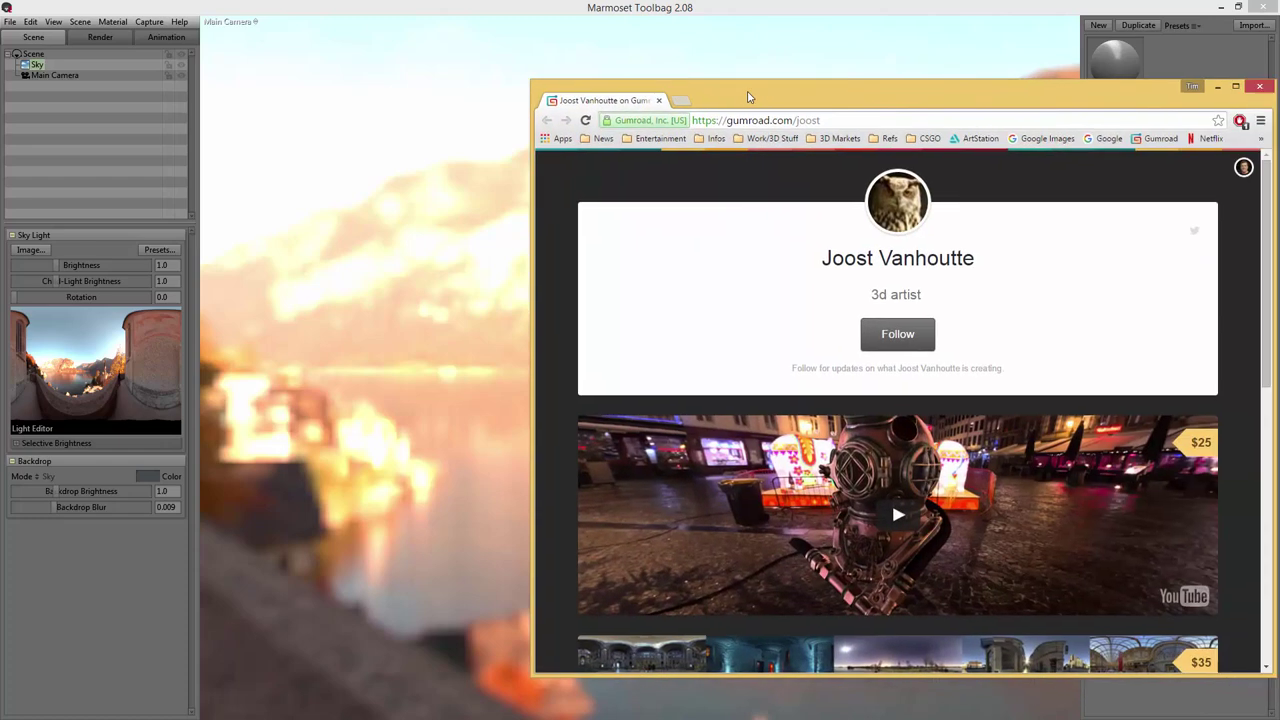
{"action": "left_click_drag", "start_coordinate": [1164, 212], "coordinate": [1162, 240]}
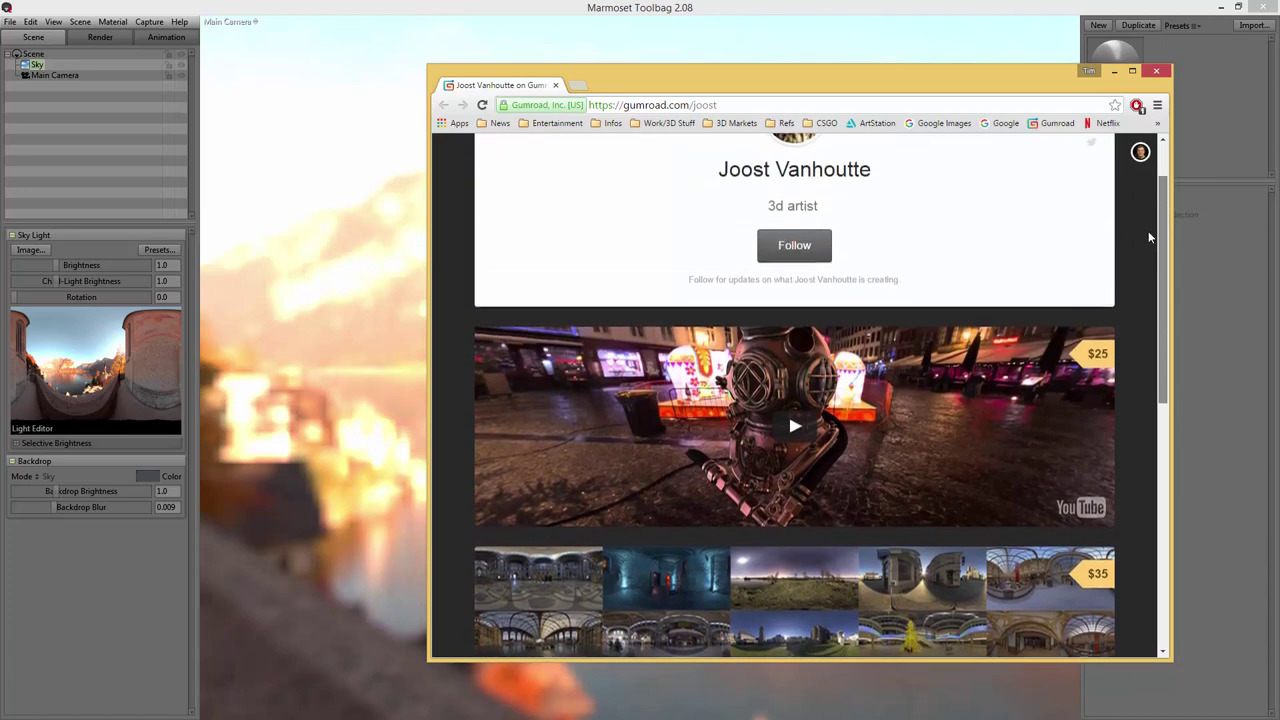
{"action": "left_click", "coordinate": [698, 105]}
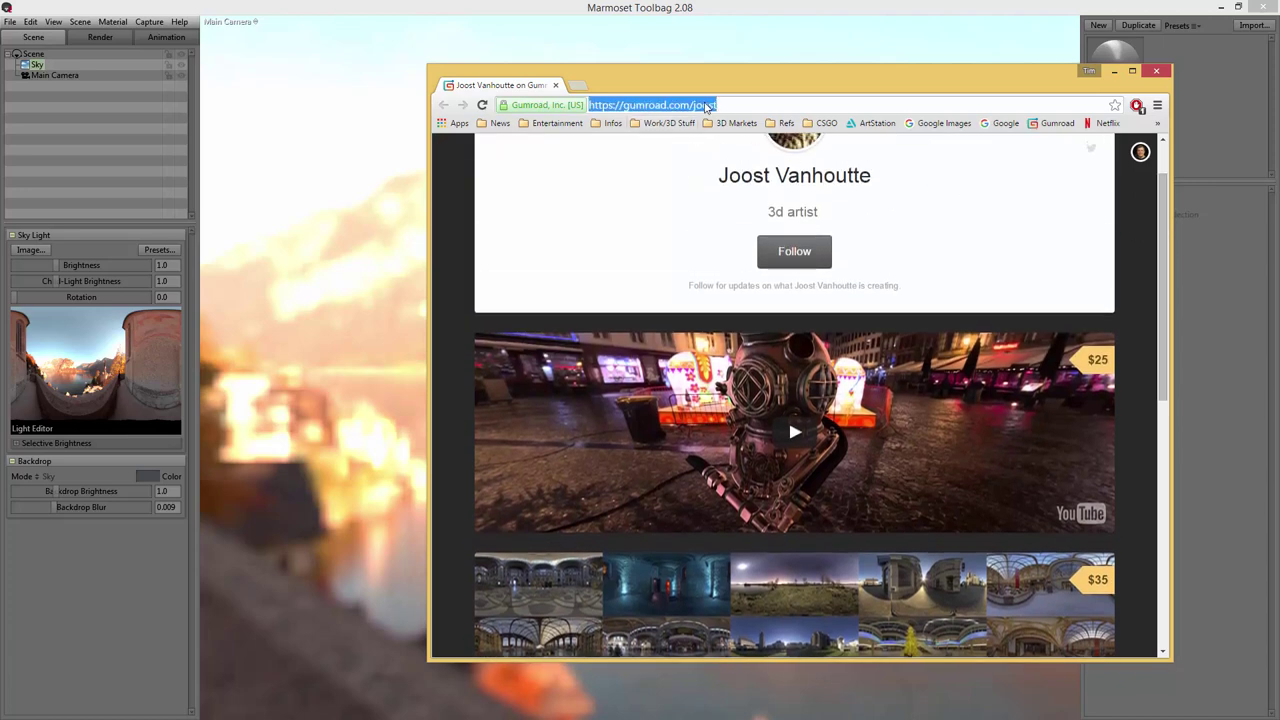
{"action": "double_click", "coordinate": [698, 105]}
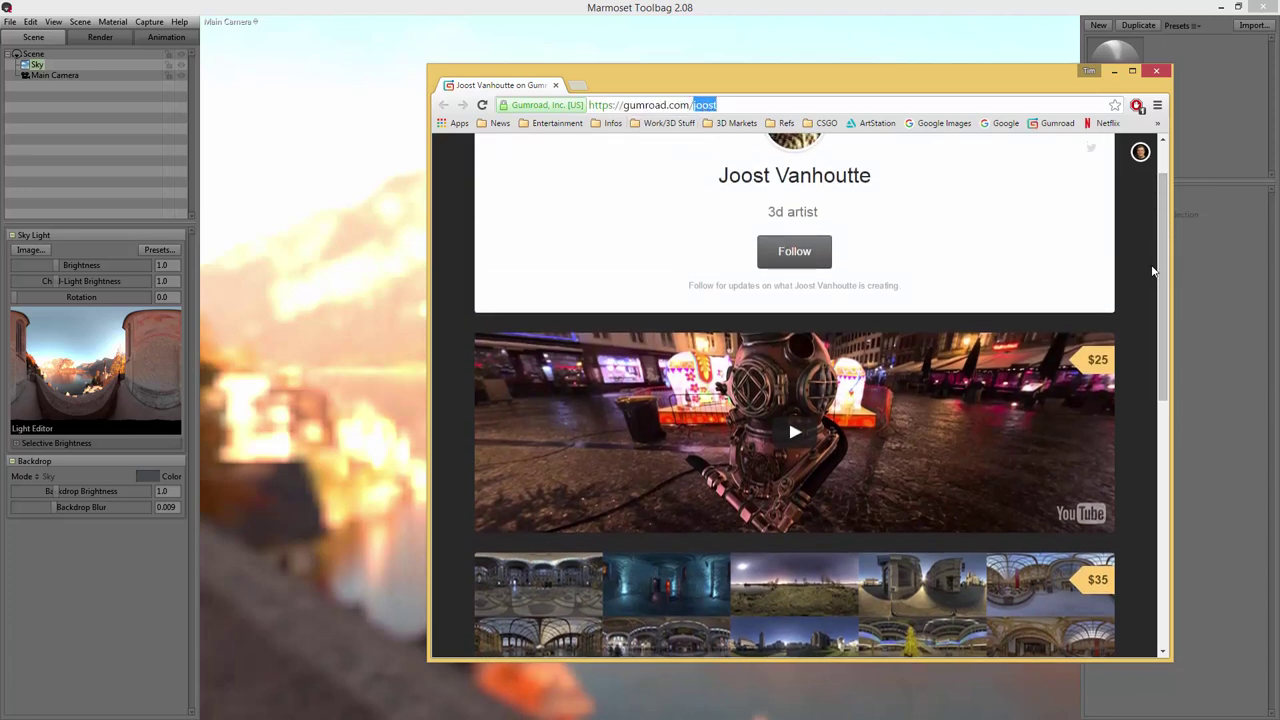
{"action": "left_click_drag", "start_coordinate": [1163, 269], "coordinate": [1165, 478]}
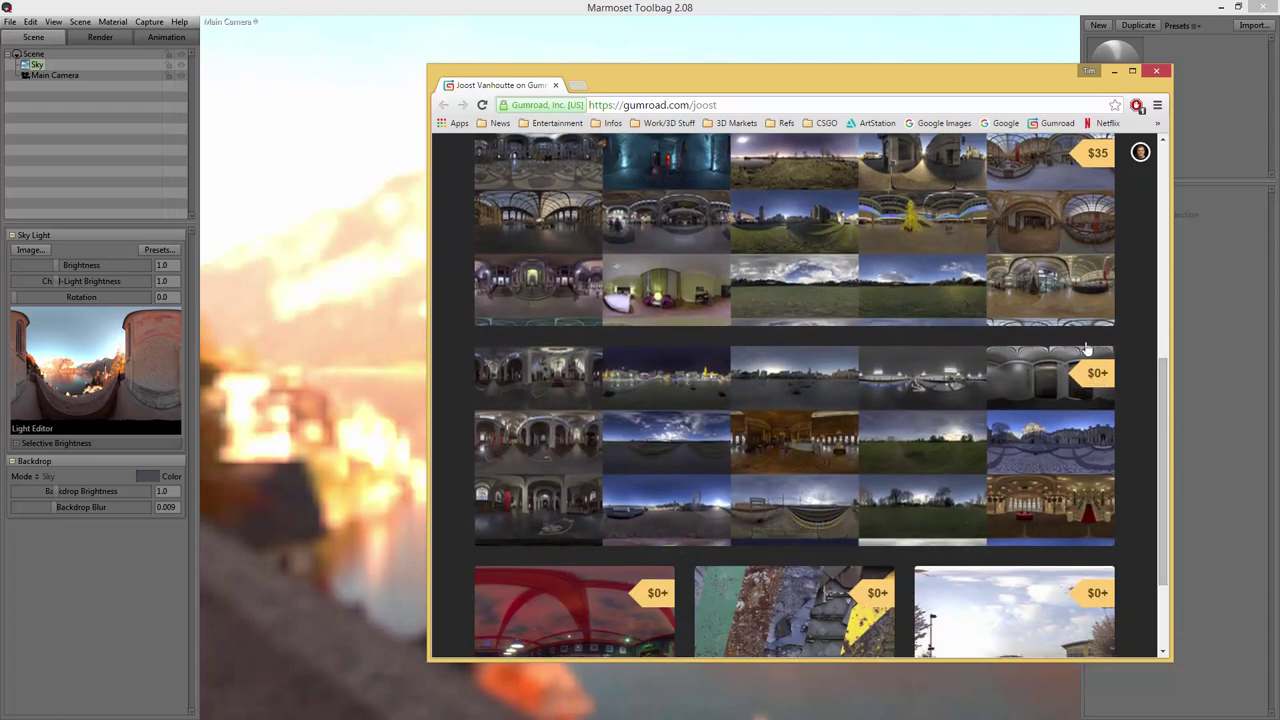
{"action": "left_click_drag", "start_coordinate": [826, 89], "coordinate": [1279, 92]}
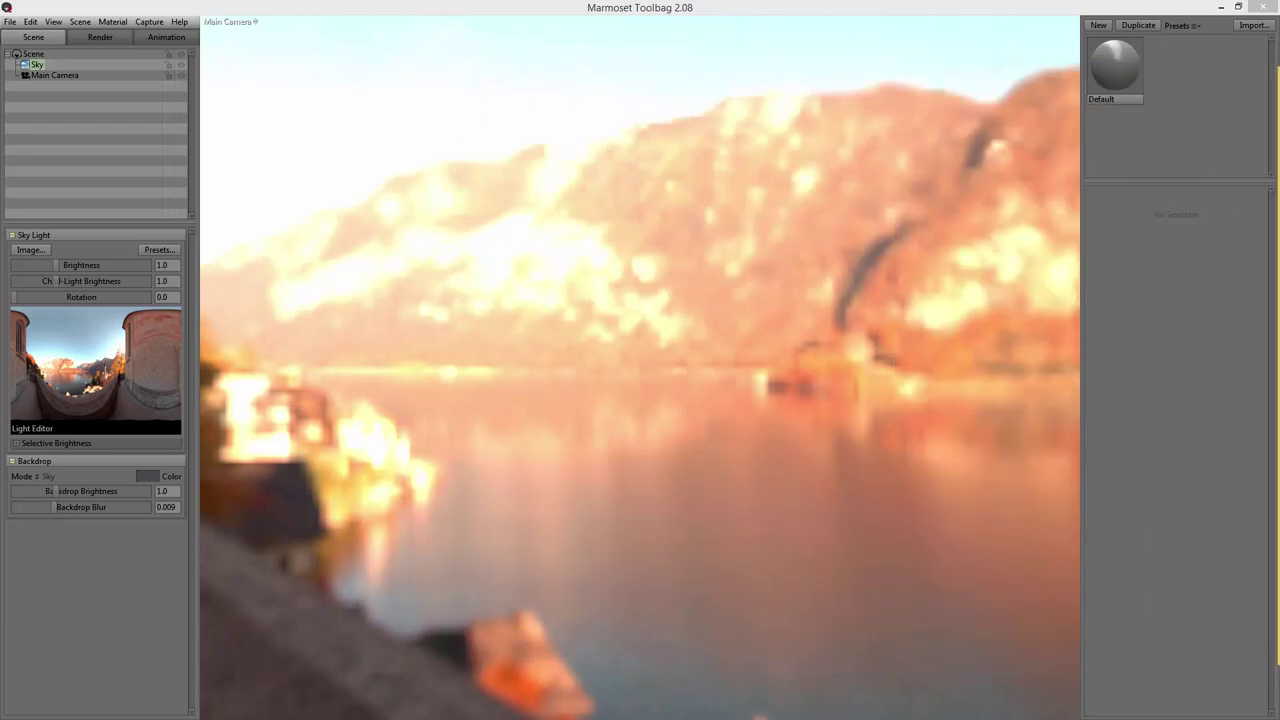
- Return to Marmoset Toolbag, look through the sky light presets in the Sky Browser, and close it
{"action": "left_click", "coordinate": [749, 12]}
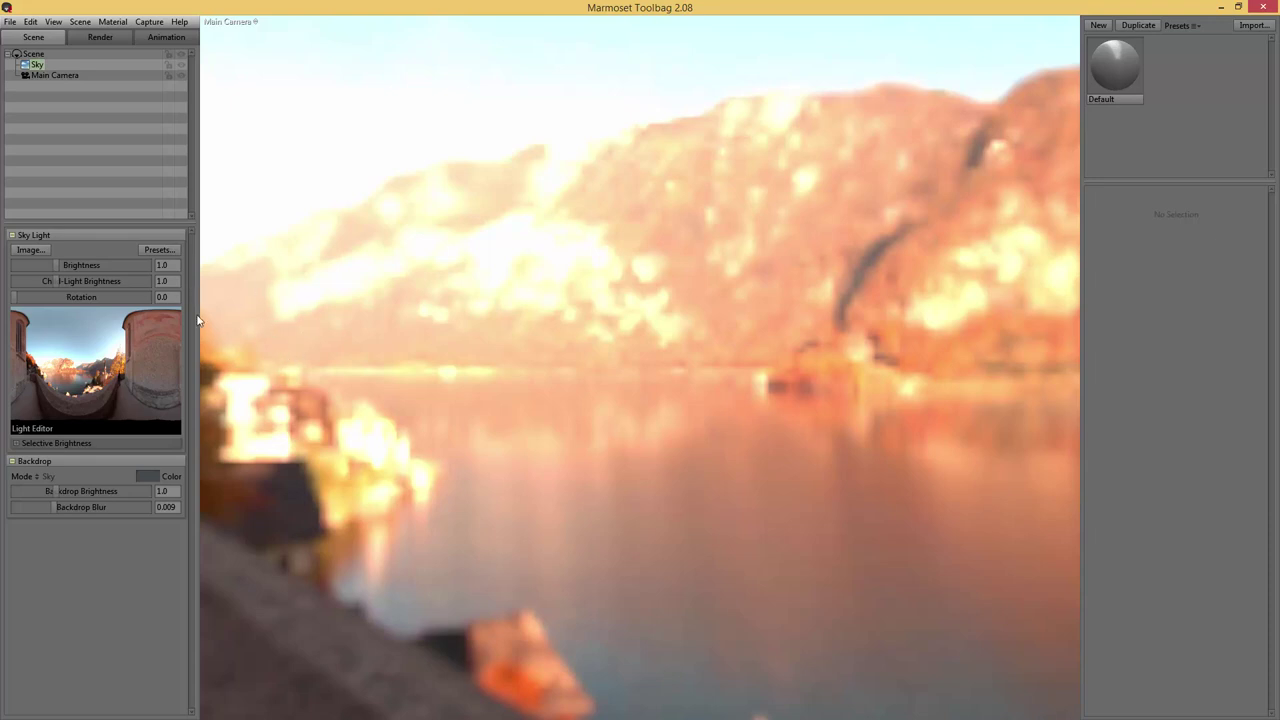
{"action": "left_click", "coordinate": [148, 252]}
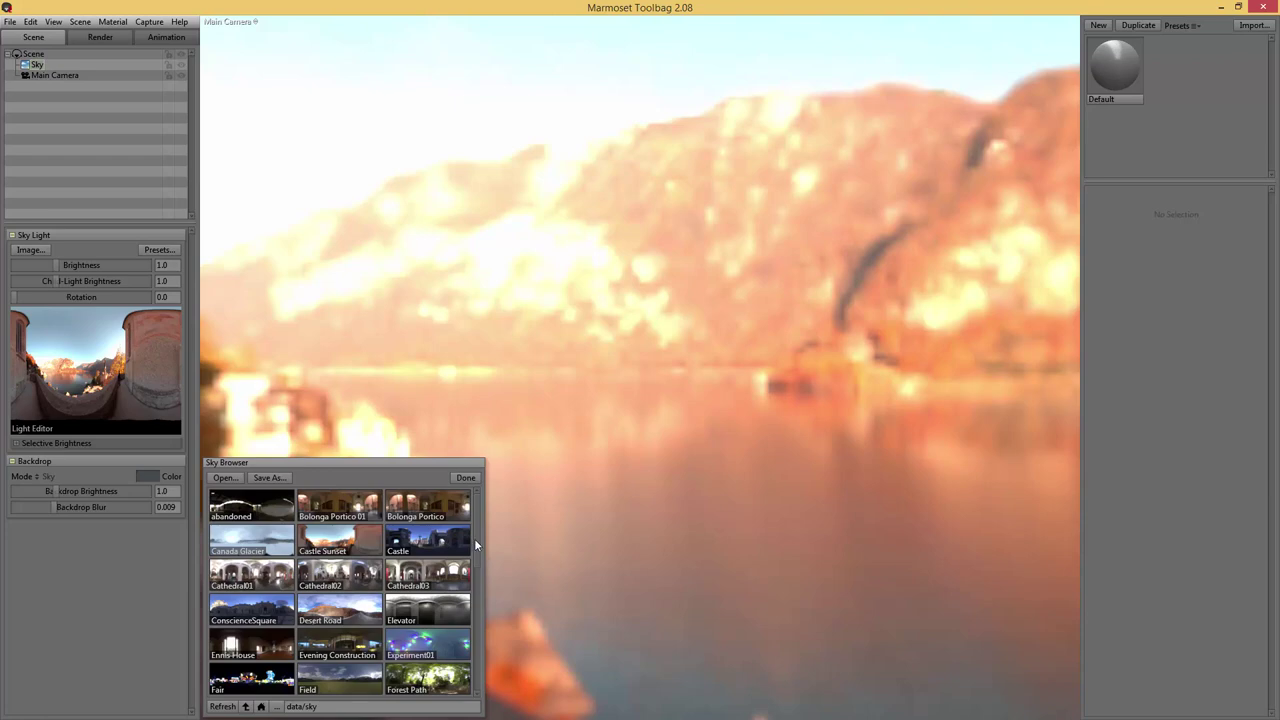
{"action": "left_click_drag", "start_coordinate": [474, 538], "coordinate": [445, 505]}
{"action": "left_click", "coordinate": [461, 479]}
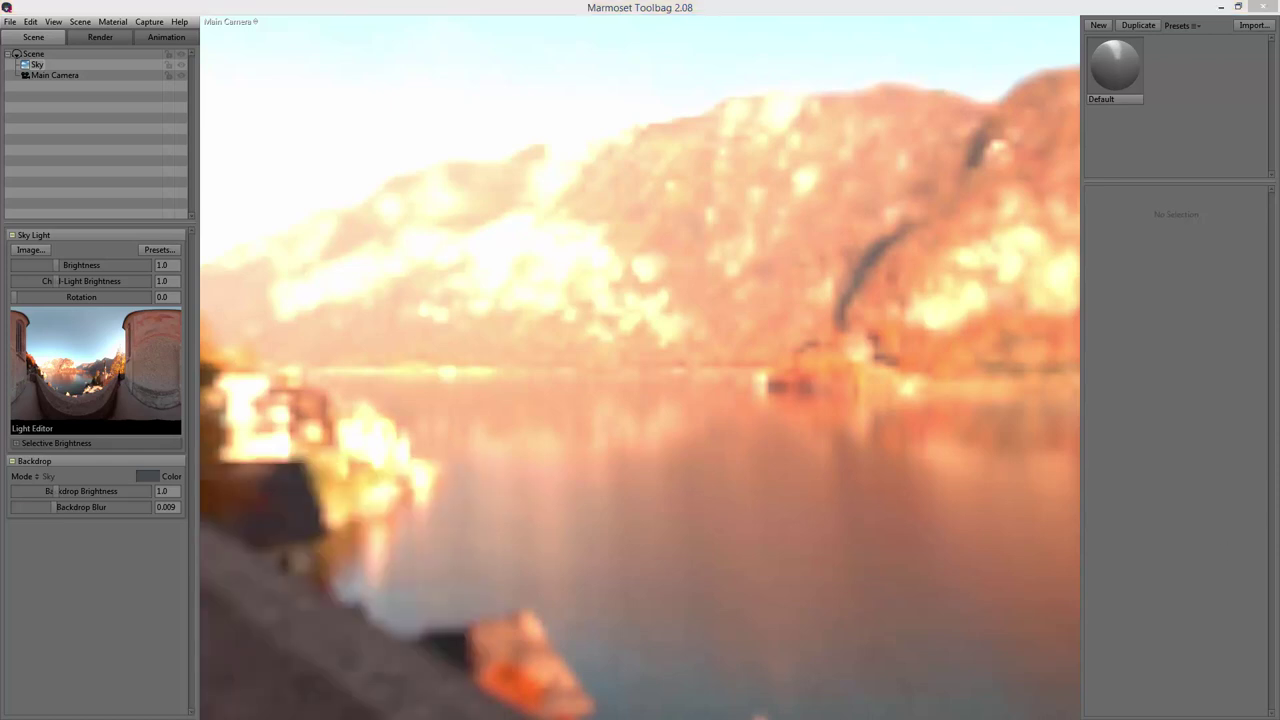
- Import AKM_lowpoly.FBX from the MARMO folder into the scene and put the folder window out of the way
{"action": "left_click_drag", "start_coordinate": [1279, 211], "coordinate": [951, 171]}
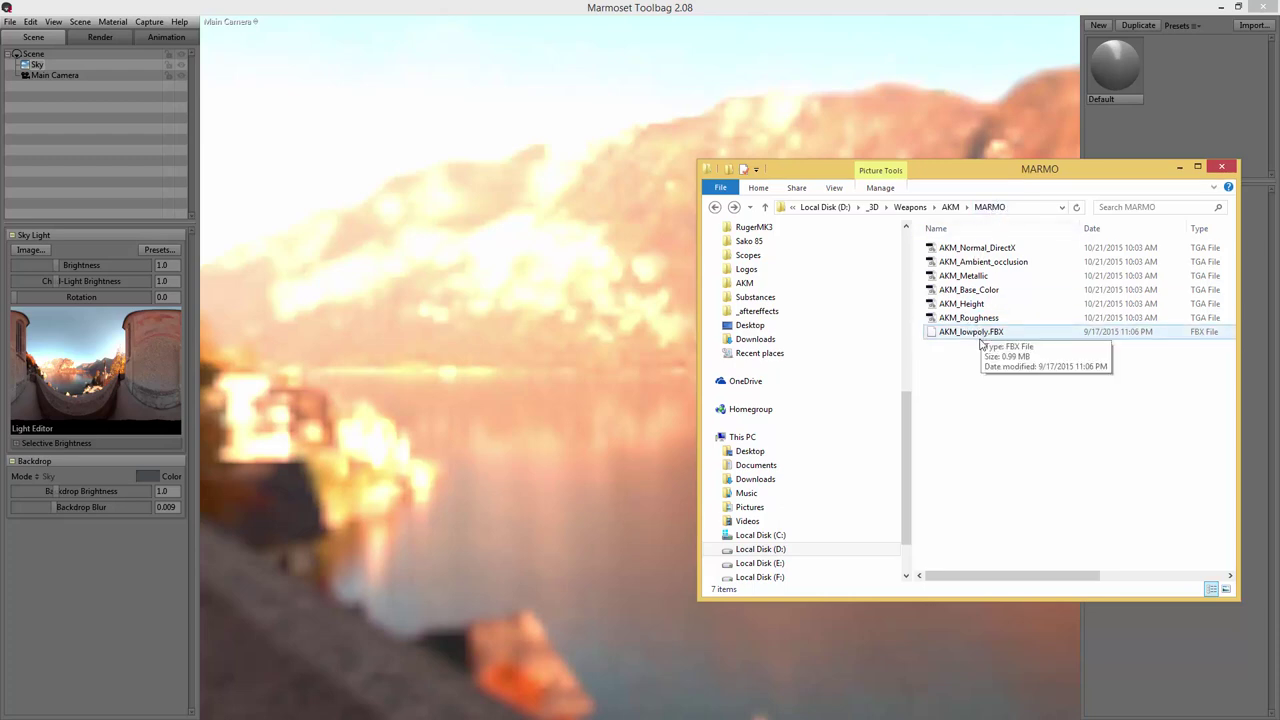
{"action": "left_click_drag", "start_coordinate": [981, 342], "coordinate": [630, 362]}
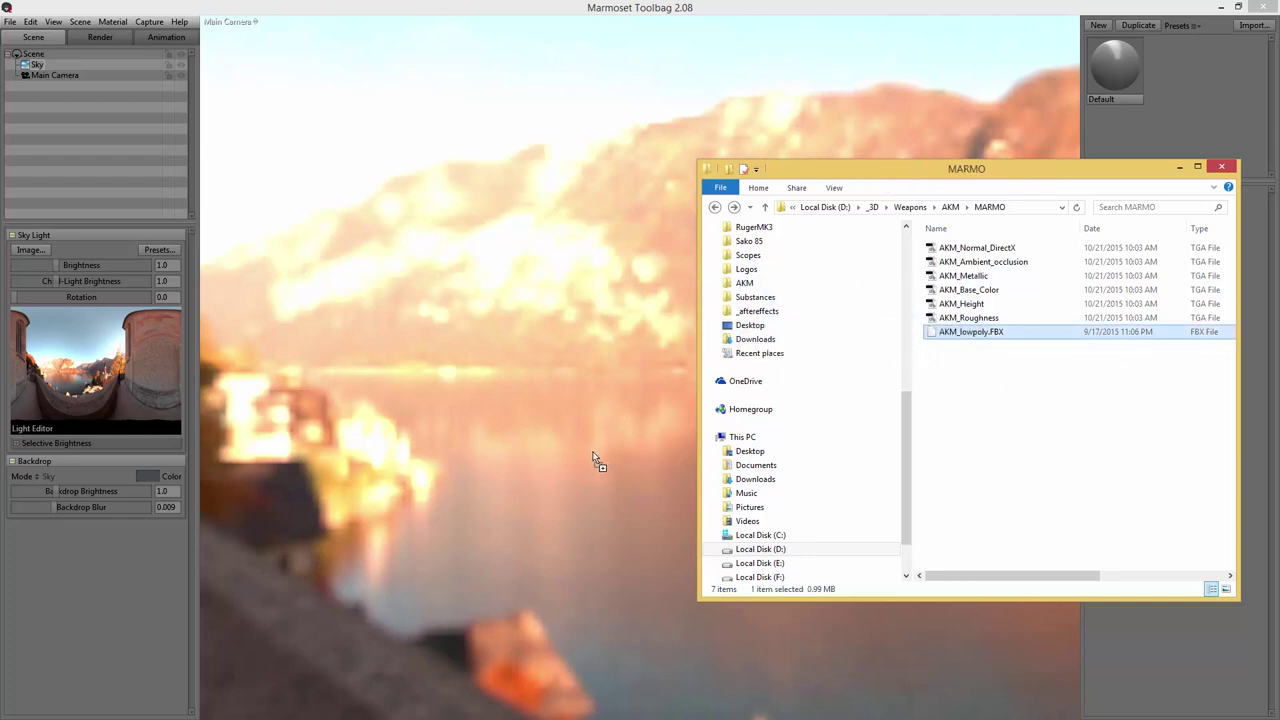
{"action": "left_click_drag", "start_coordinate": [593, 458], "coordinate": [597, 457]}
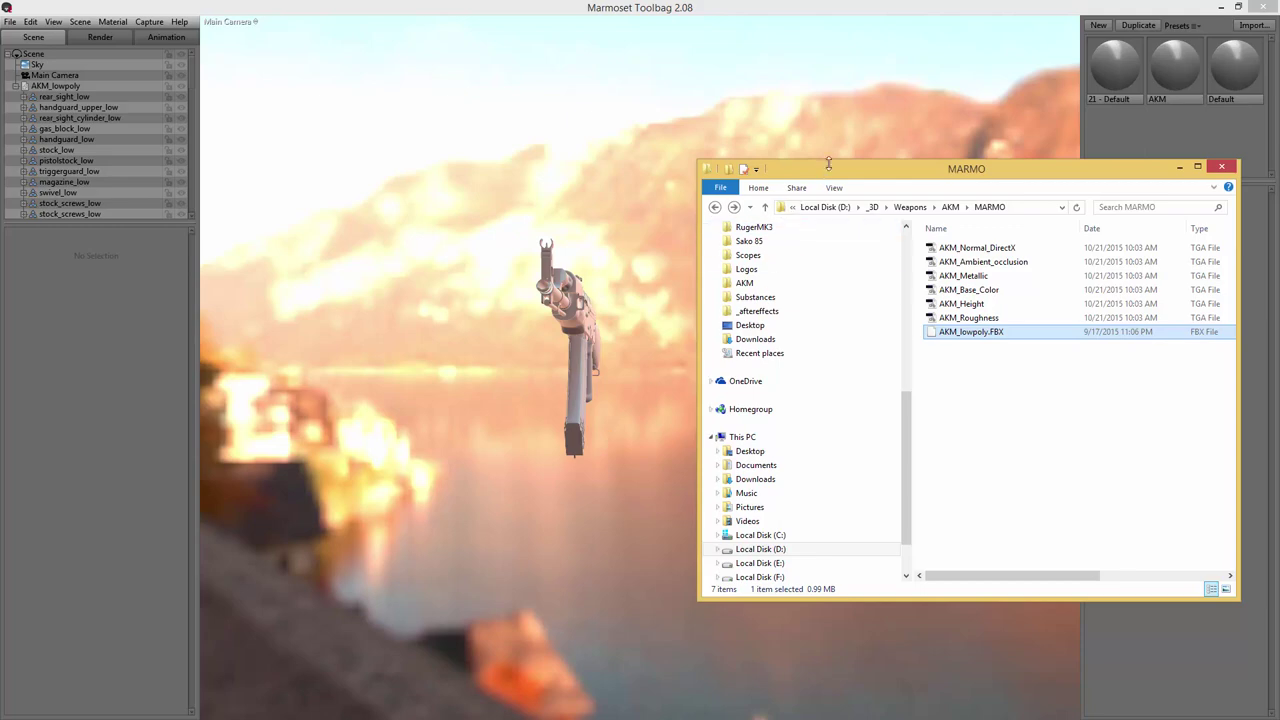
{"action": "left_click_drag", "start_coordinate": [812, 176], "coordinate": [1006, 186]}
{"action": "left_click", "coordinate": [1008, 160]}
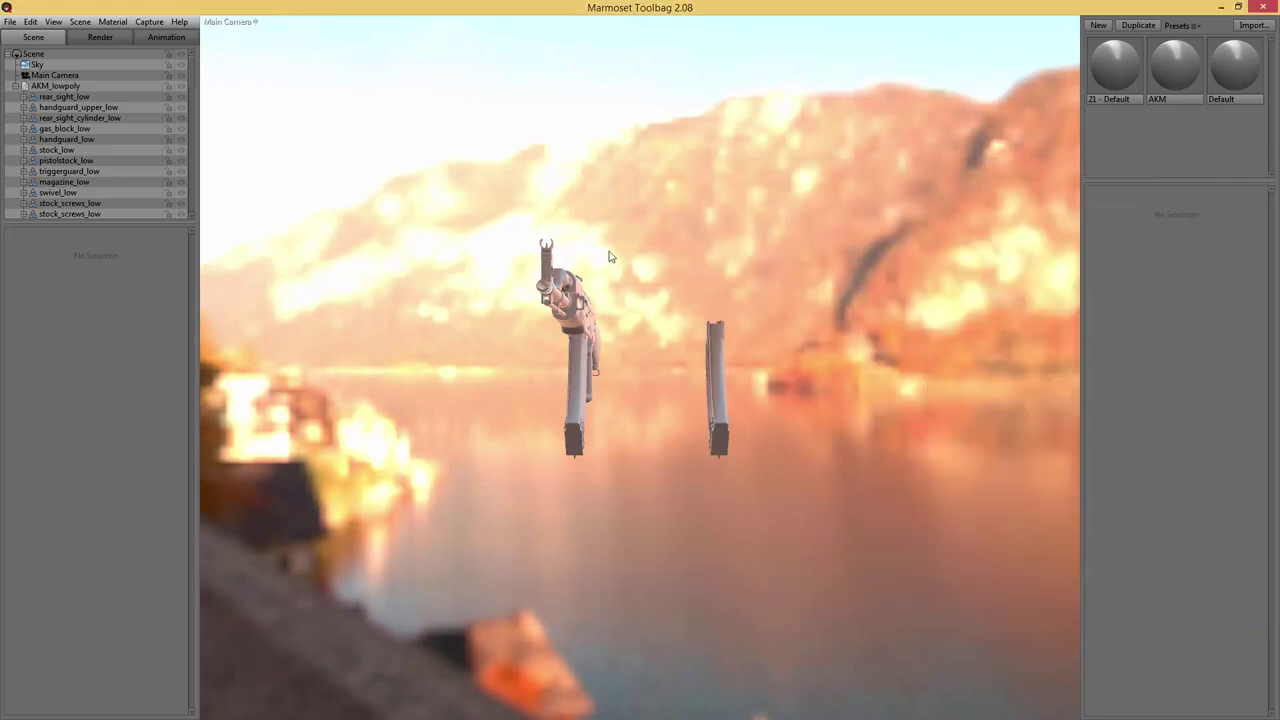
- Examine the separate meshes of the imported rifle, selecting the magazines, receiver, grip, stock and rear sight in turn
{"action": "left_click_drag", "start_coordinate": [594, 243], "coordinate": [686, 340]}
{"action": "scroll", "coordinate": [707, 300], "scroll_direction": "up", "scroll_amount": 3}
{"action": "left_click", "coordinate": [688, 352]}
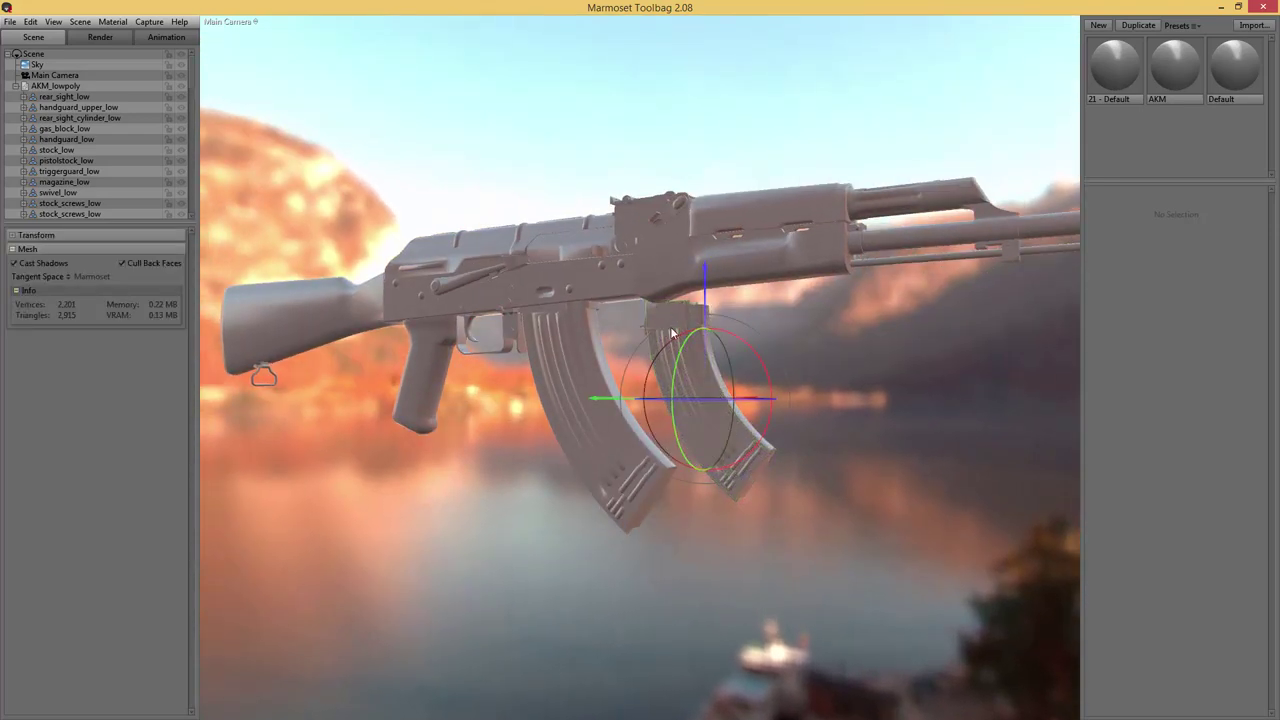
{"action": "left_click", "coordinate": [575, 390]}
{"action": "left_click", "coordinate": [495, 318]}
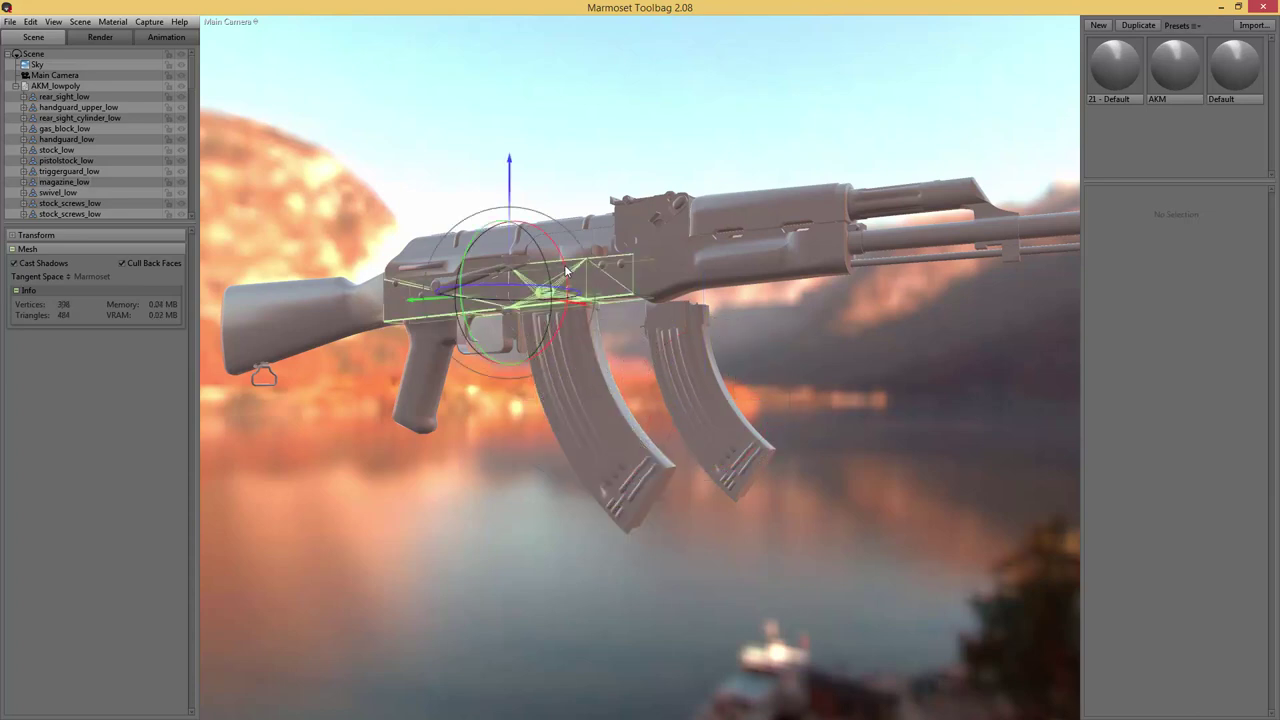
{"action": "left_click", "coordinate": [428, 370]}
{"action": "left_click", "coordinate": [328, 311]}
{"action": "left_click", "coordinate": [460, 288]}
{"action": "left_click", "coordinate": [671, 236]}
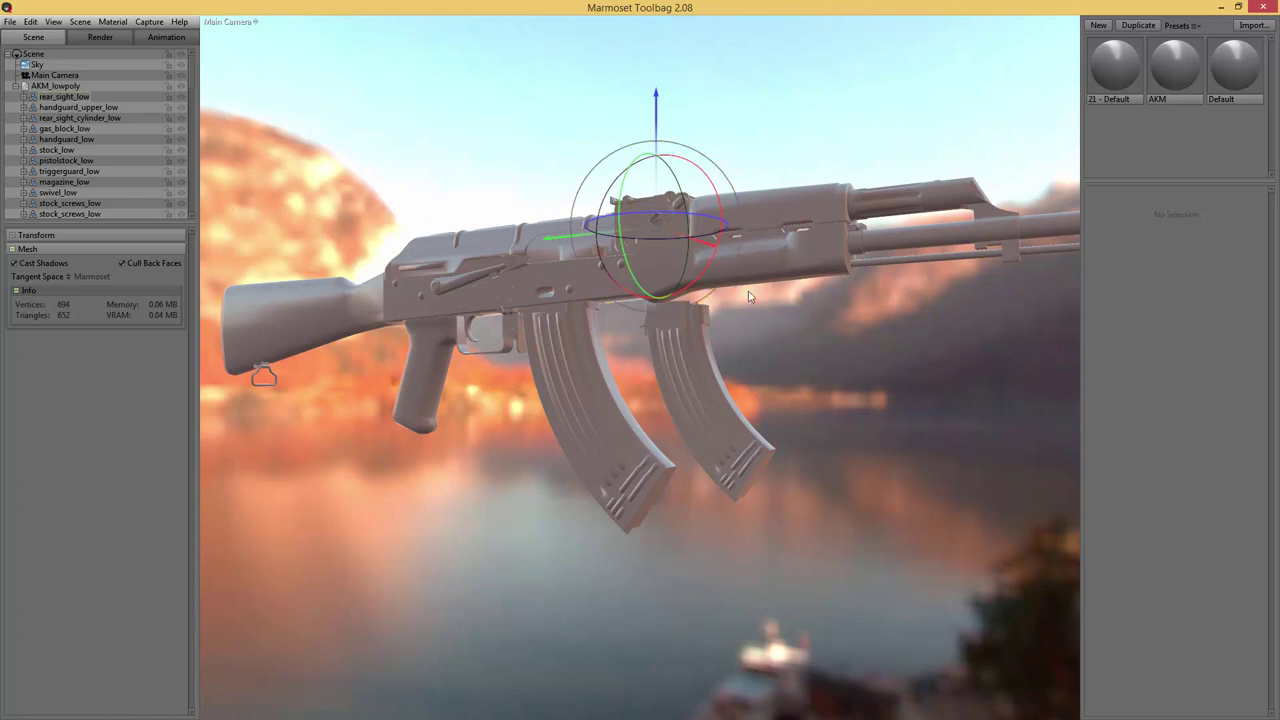
- Delete the loose spare magazine beside the rifle and save the scene as AKM.tbscene
{"action": "left_click", "coordinate": [676, 386]}
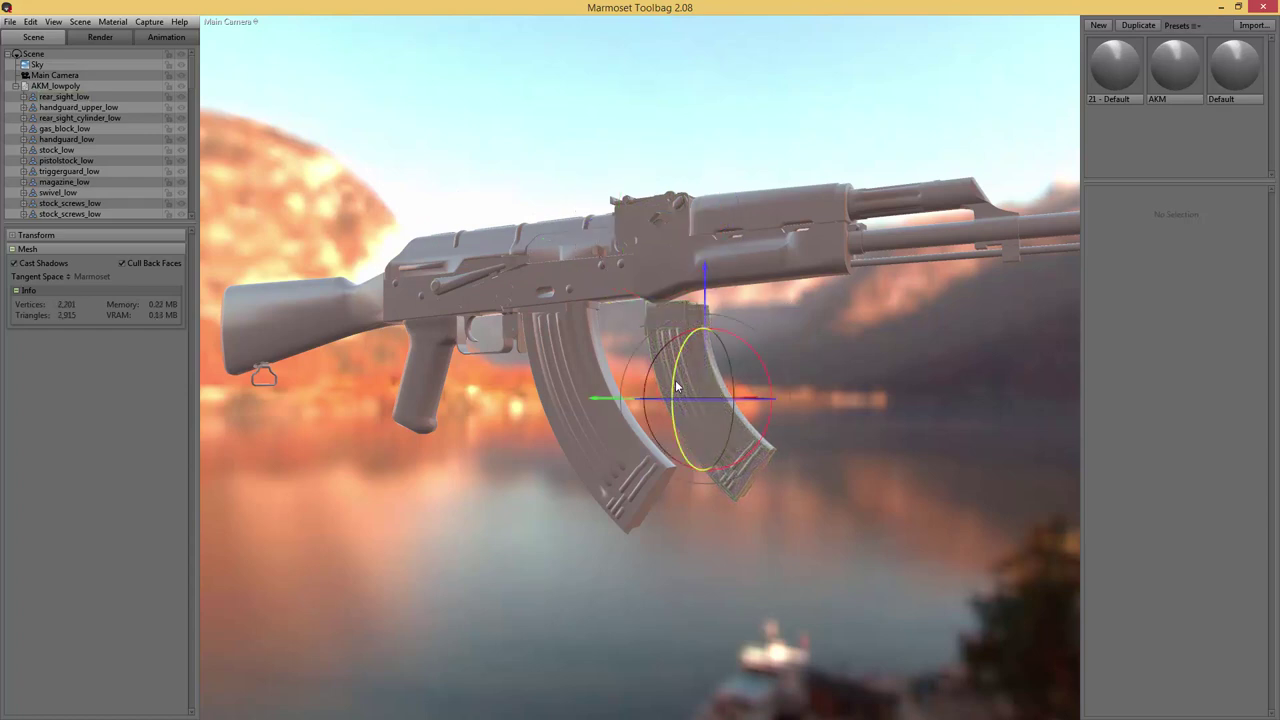
{"action": "key", "text": "Delete"}
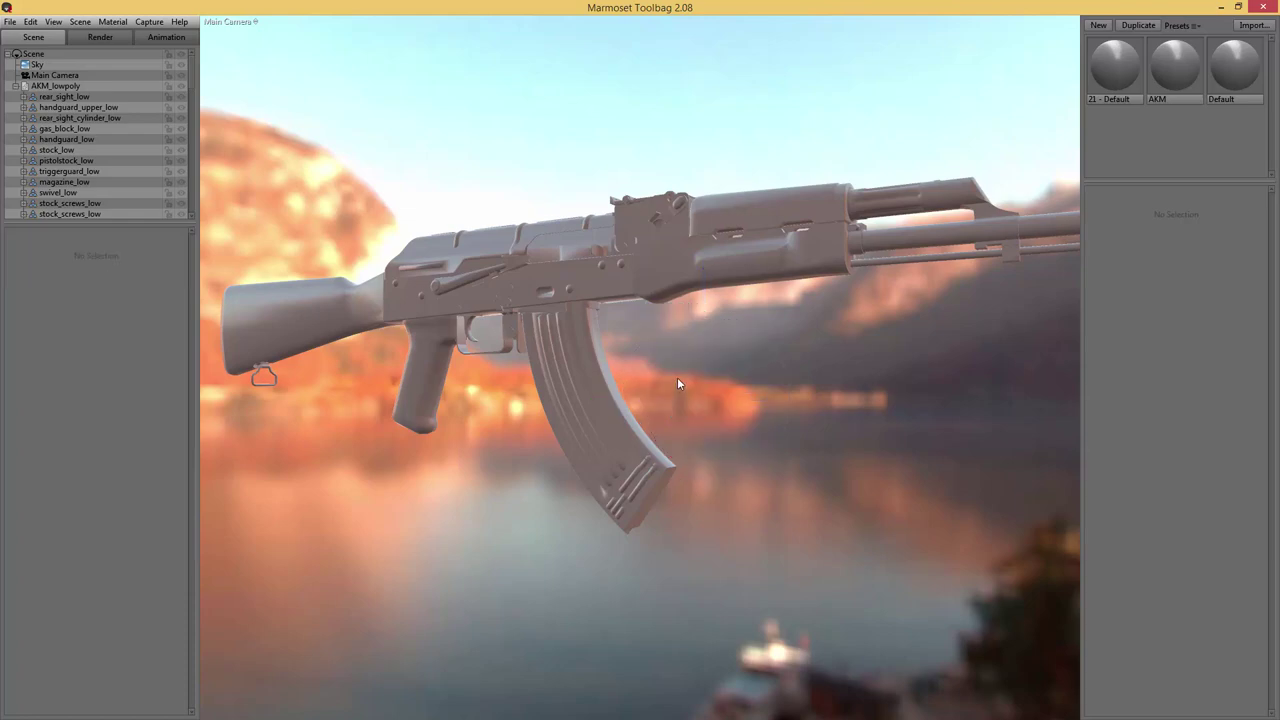
{"action": "left_click_drag", "start_coordinate": [644, 335], "coordinate": [1068, 93]}
{"action": "key", "text": "ctrl+s"}
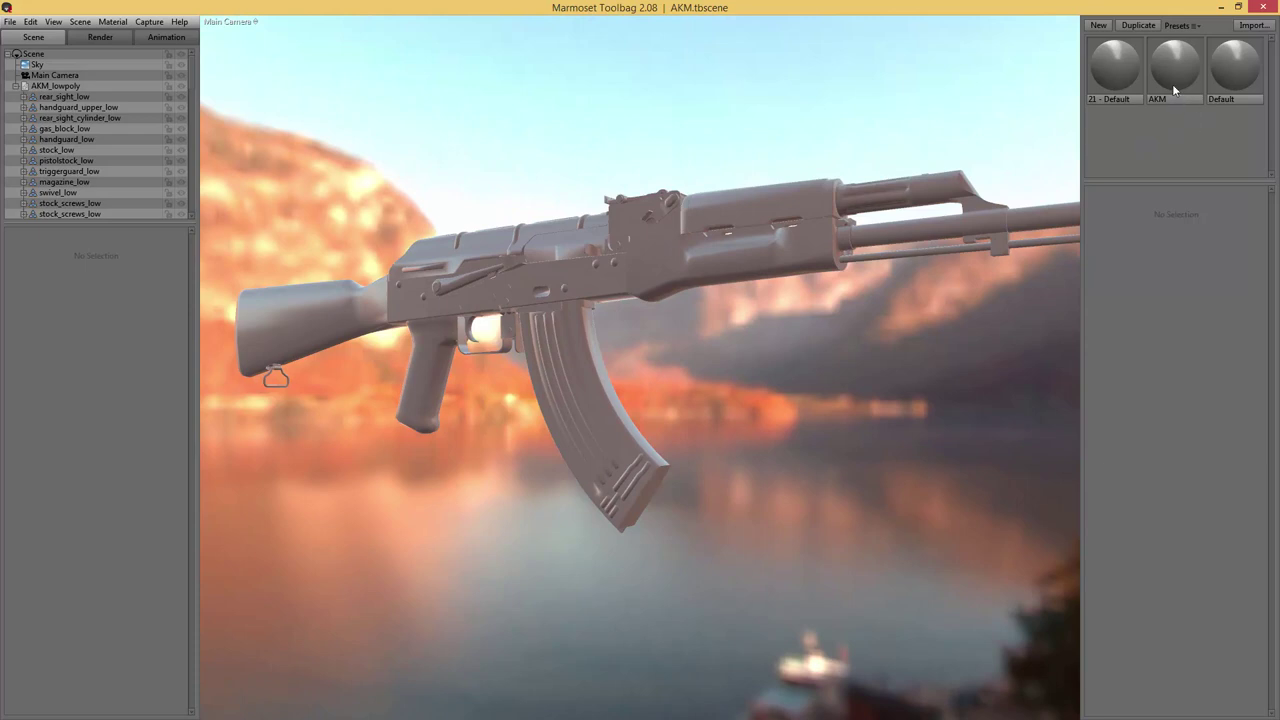
- Delete the 21 - Default and AKM materials, keeping only the Default material
{"action": "left_click", "coordinate": [1113, 77]}
{"action": "key", "text": "Delete"}
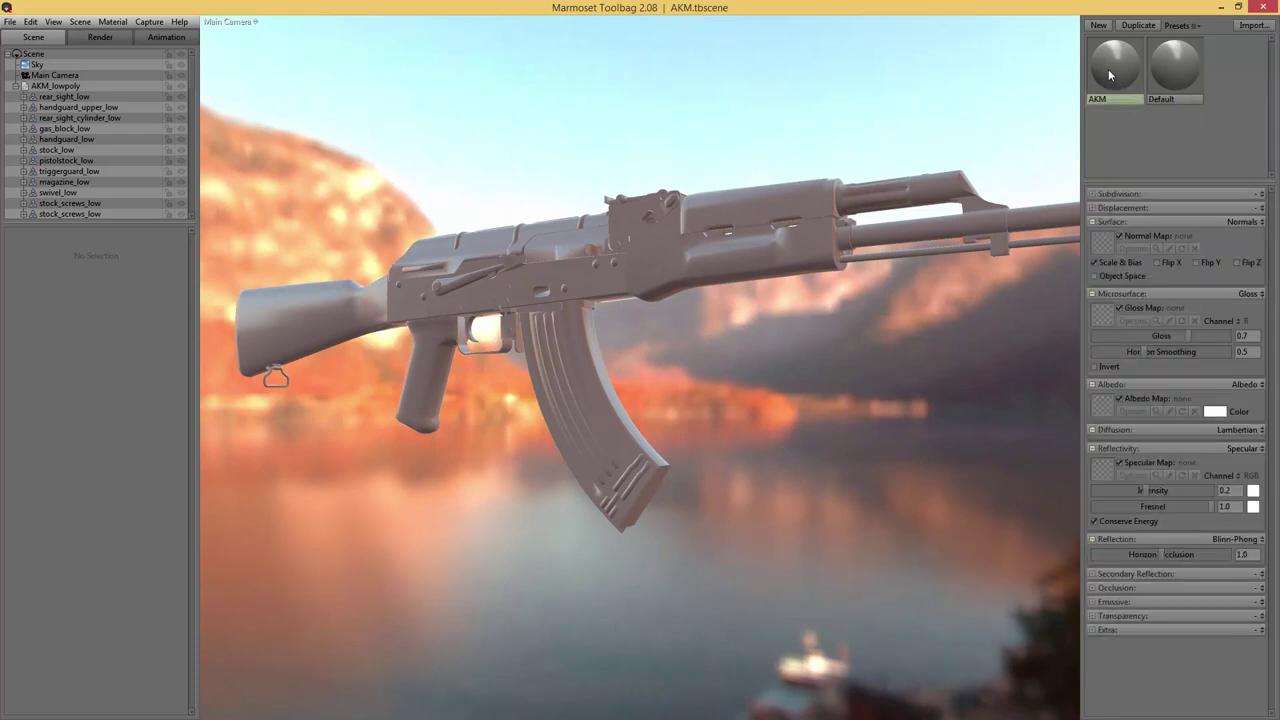
{"action": "key", "text": "Delete"}
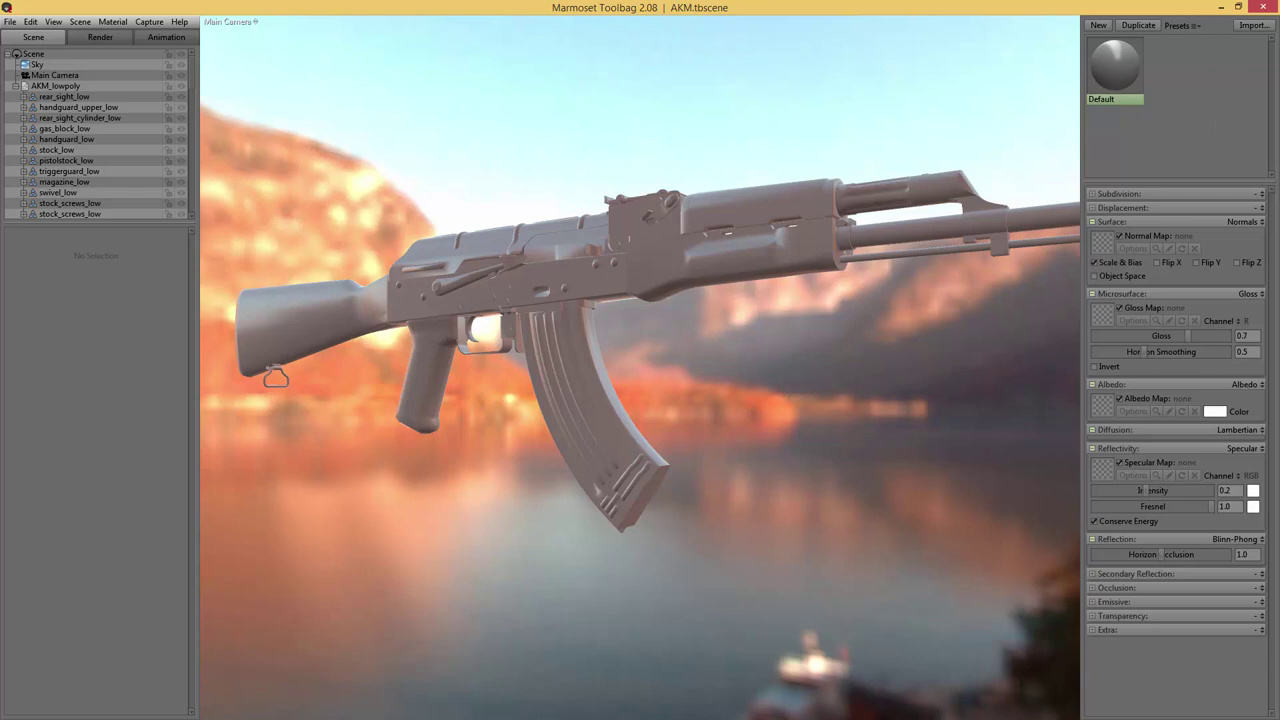
- Bring back the MARMO folder window and assign AKM_Normal_DirectX as the Default material's normal map
{"action": "left_click_drag", "start_coordinate": [1279, 200], "coordinate": [886, 259]}
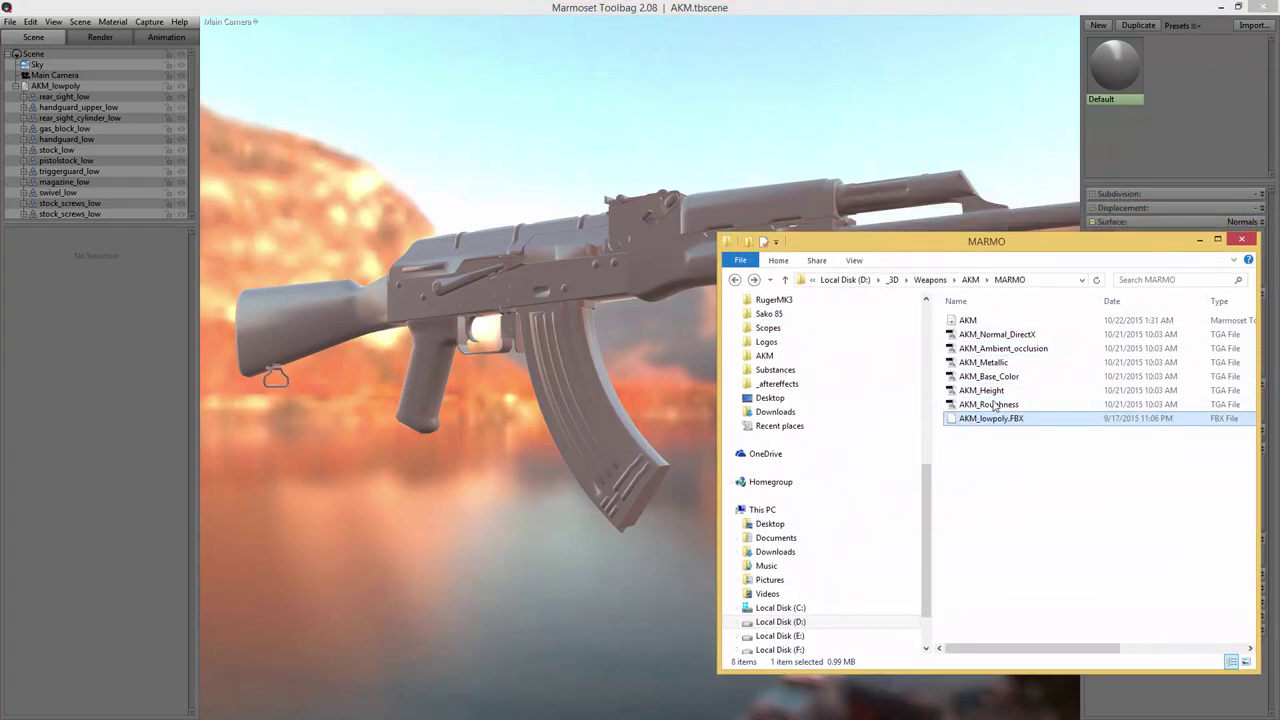
{"action": "left_click_drag", "start_coordinate": [1040, 234], "coordinate": [802, 203]}
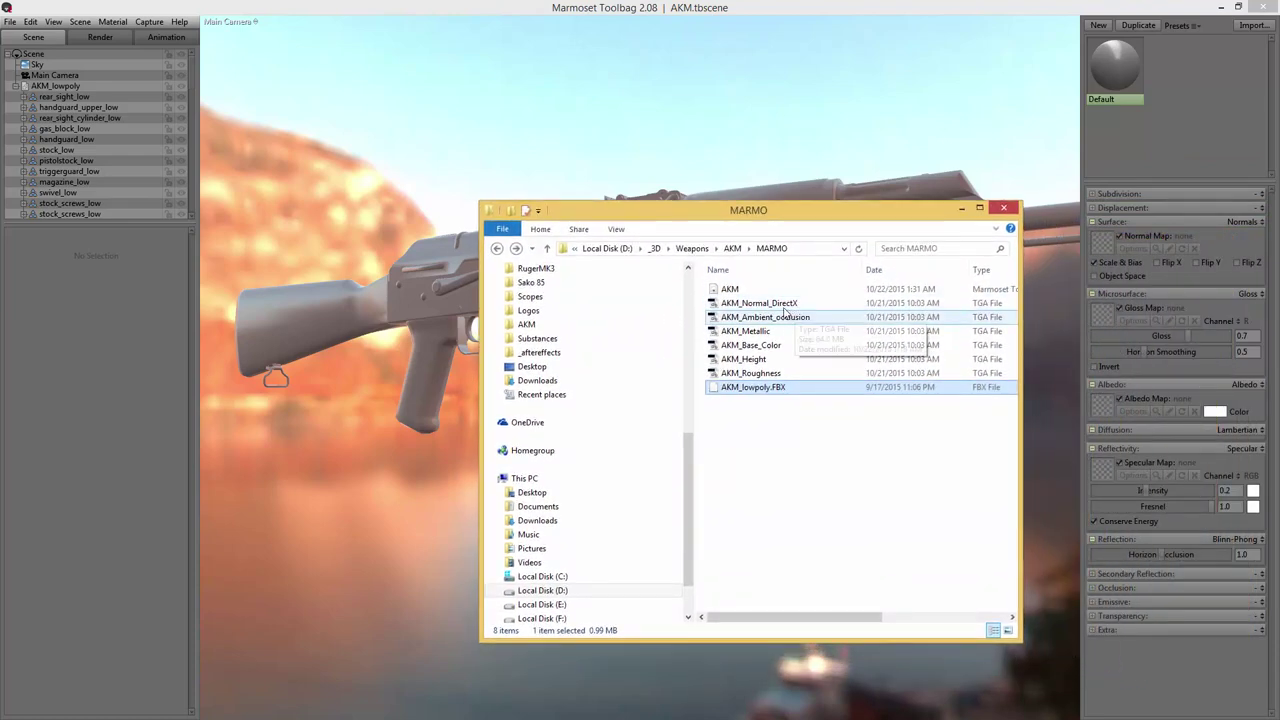
{"action": "left_click_drag", "start_coordinate": [780, 307], "coordinate": [1103, 240]}
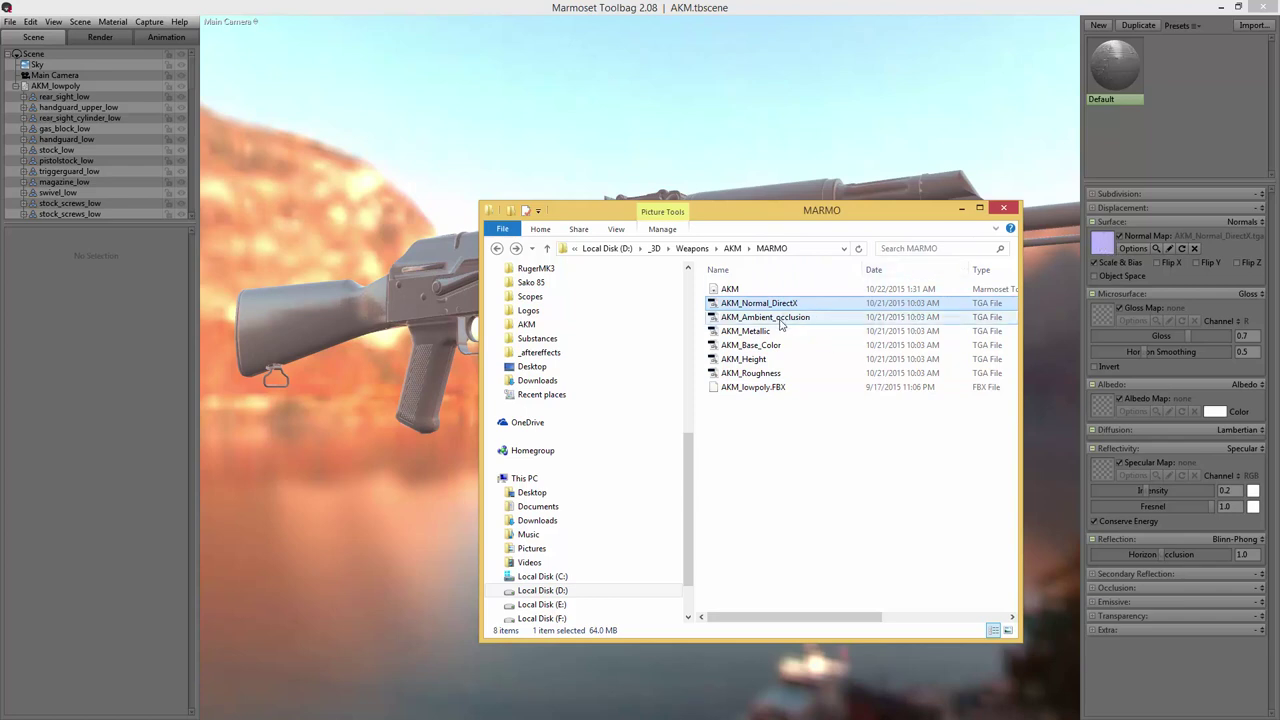
- Assign AKM_Metallic to the Default material's specular map and switch its reflectivity mode to Metalness
{"action": "left_click_drag", "start_coordinate": [779, 330], "coordinate": [1104, 470]}
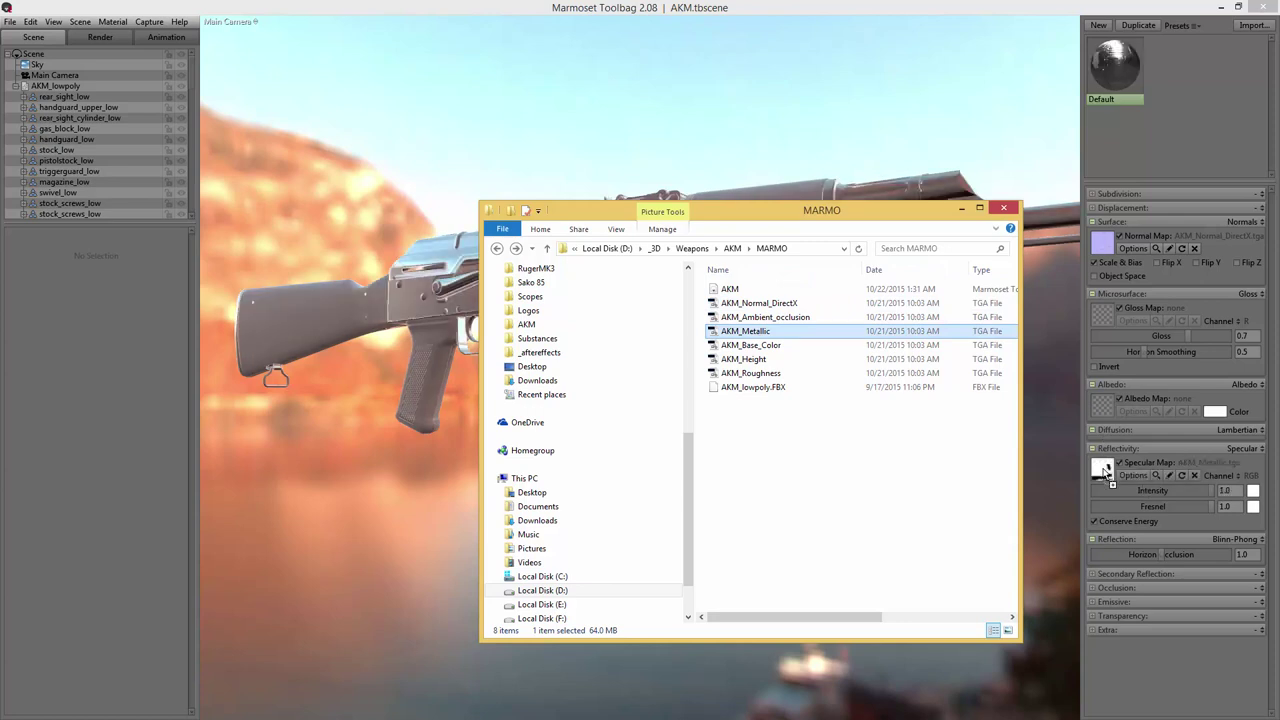
{"action": "left_click", "coordinate": [1262, 453]}
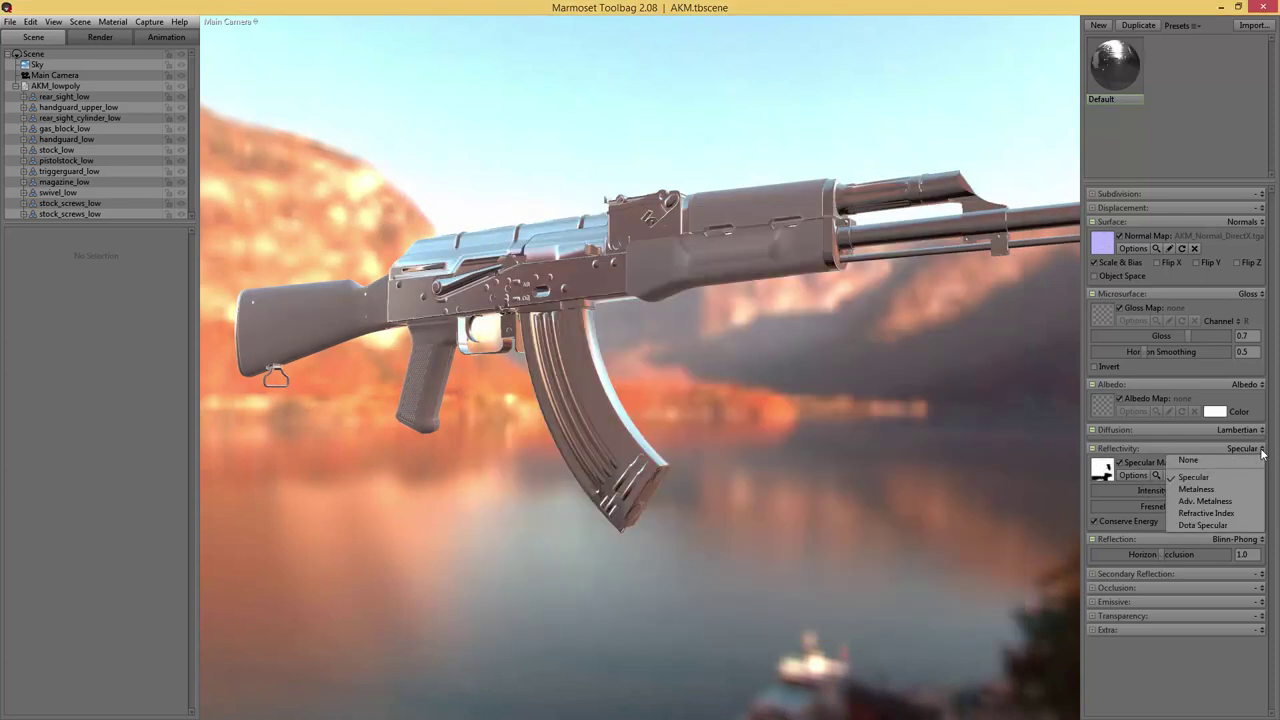
{"action": "left_click", "coordinate": [1197, 492]}
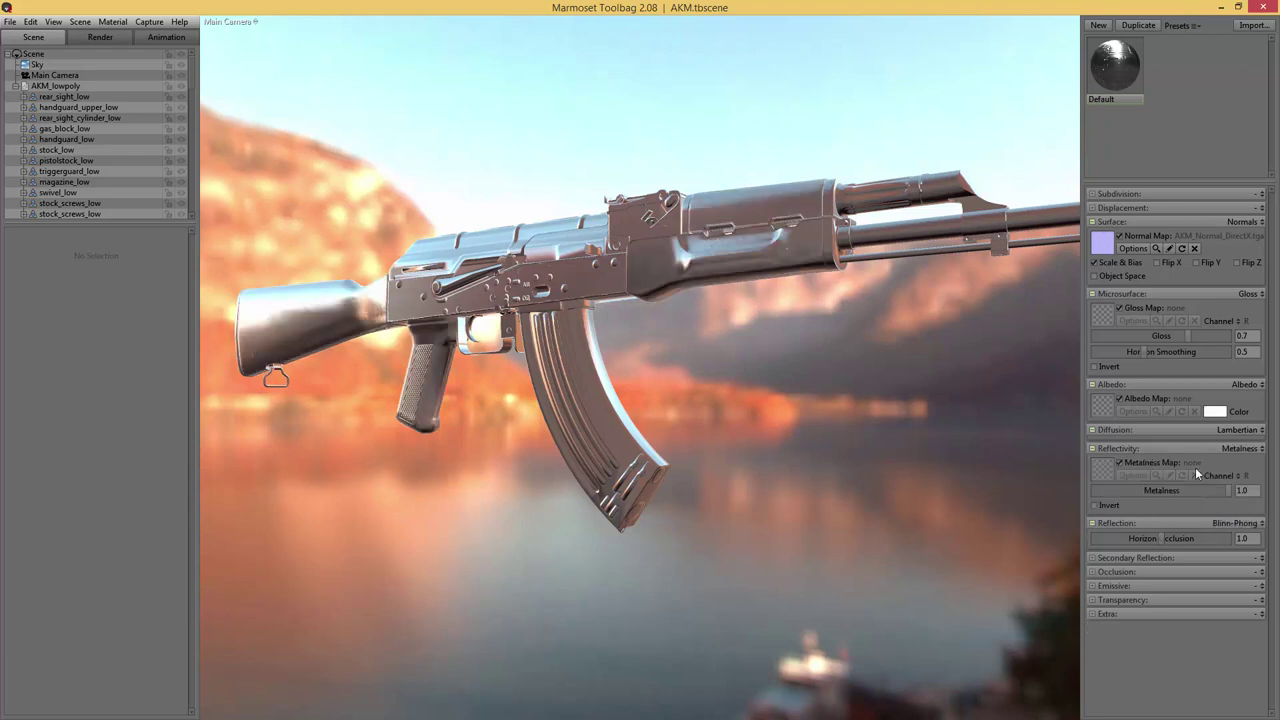
- Assign AKM_Base_Color as the albedo map and AKM_Roughness as the gloss map of the Default material
{"action": "key", "text": "alt+Tab"}
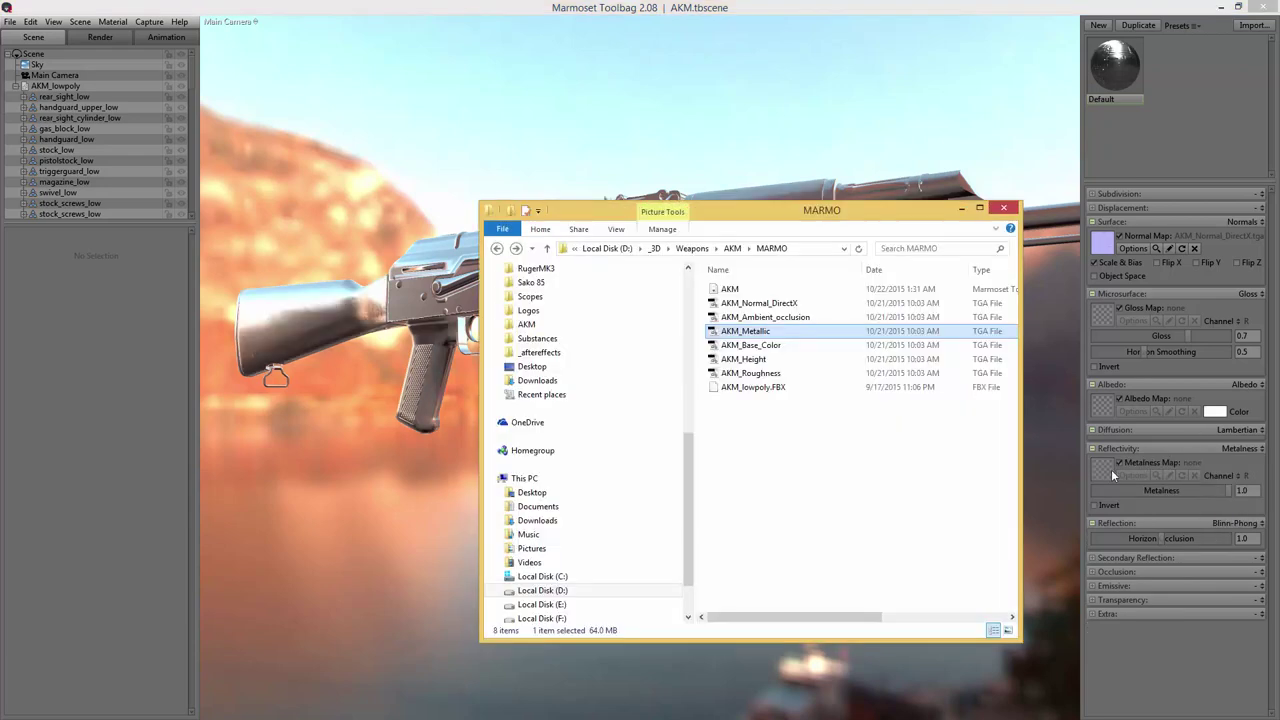
{"action": "left_click_drag", "start_coordinate": [755, 345], "coordinate": [1099, 408]}
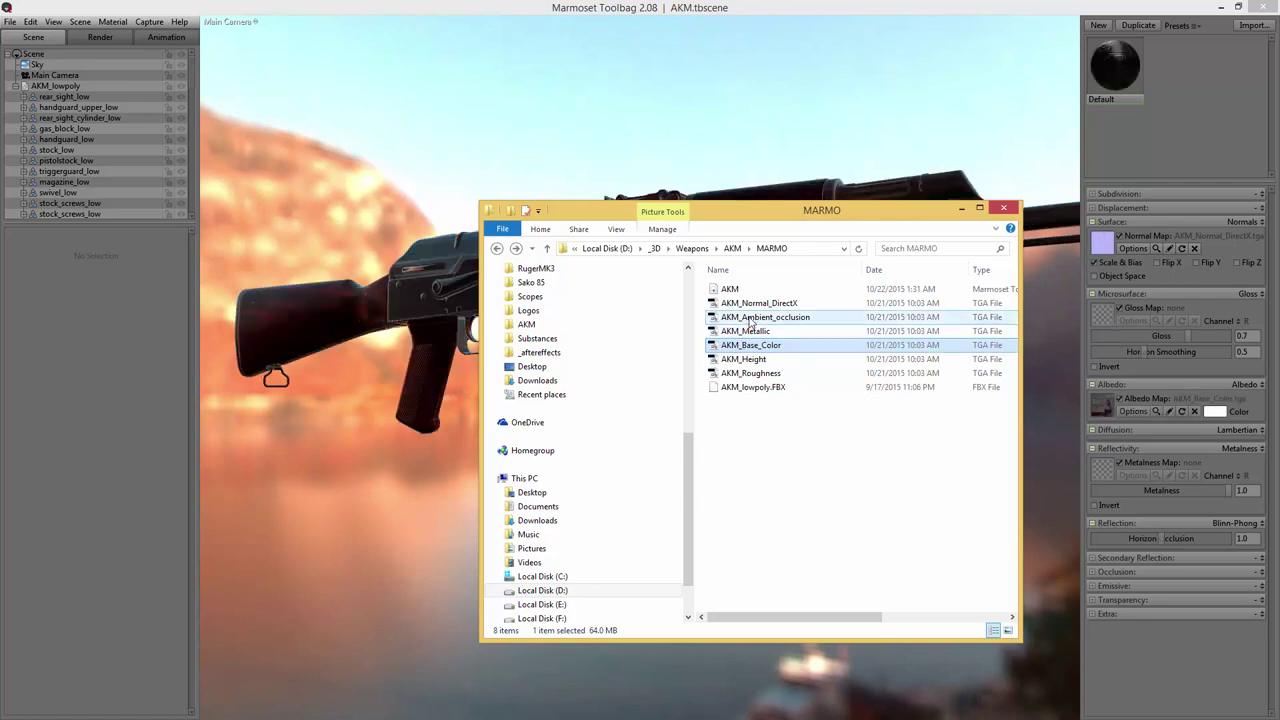
{"action": "mouse_move", "coordinate": [755, 373]}
{"action": "left_mouse_down"}
{"action": "mouse_move", "coordinate": [1081, 400]}
{"action": "mouse_move", "coordinate": [1130, 336]}
{"action": "mouse_move", "coordinate": [1101, 318]}
{"action": "left_mouse_up"}
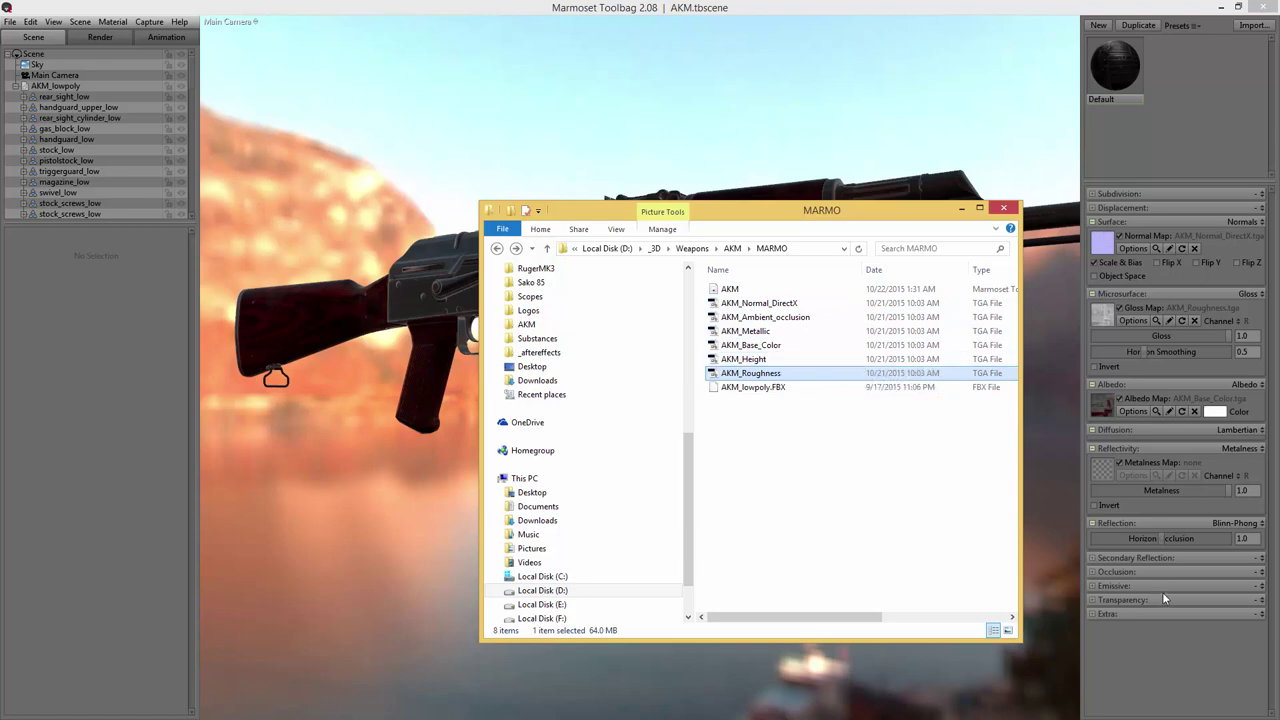
- Enable Occlusion on the Default material with AKM_Ambient_occlusion as its map, and assign AKM_Metallic as the metalness map
{"action": "left_click", "coordinate": [1262, 576]}
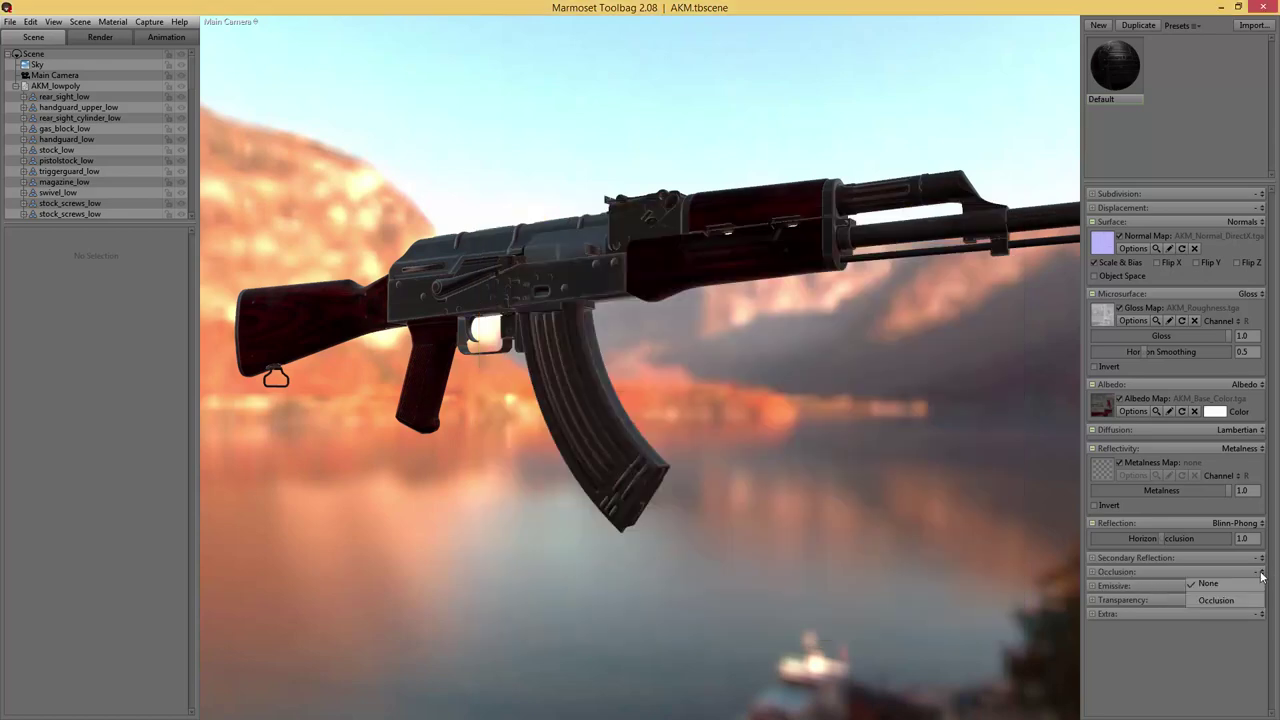
{"action": "left_click", "coordinate": [1258, 572]}
{"action": "left_click", "coordinate": [1240, 603]}
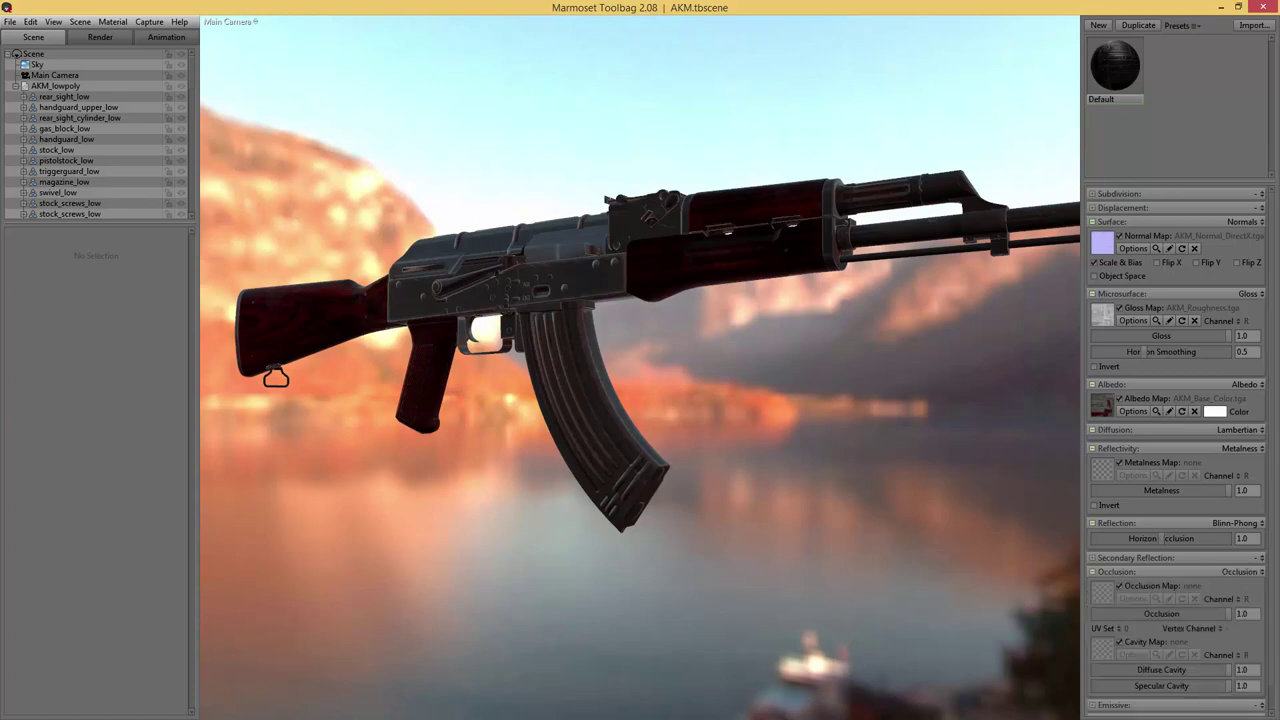
{"action": "key", "text": "alt+Tab"}
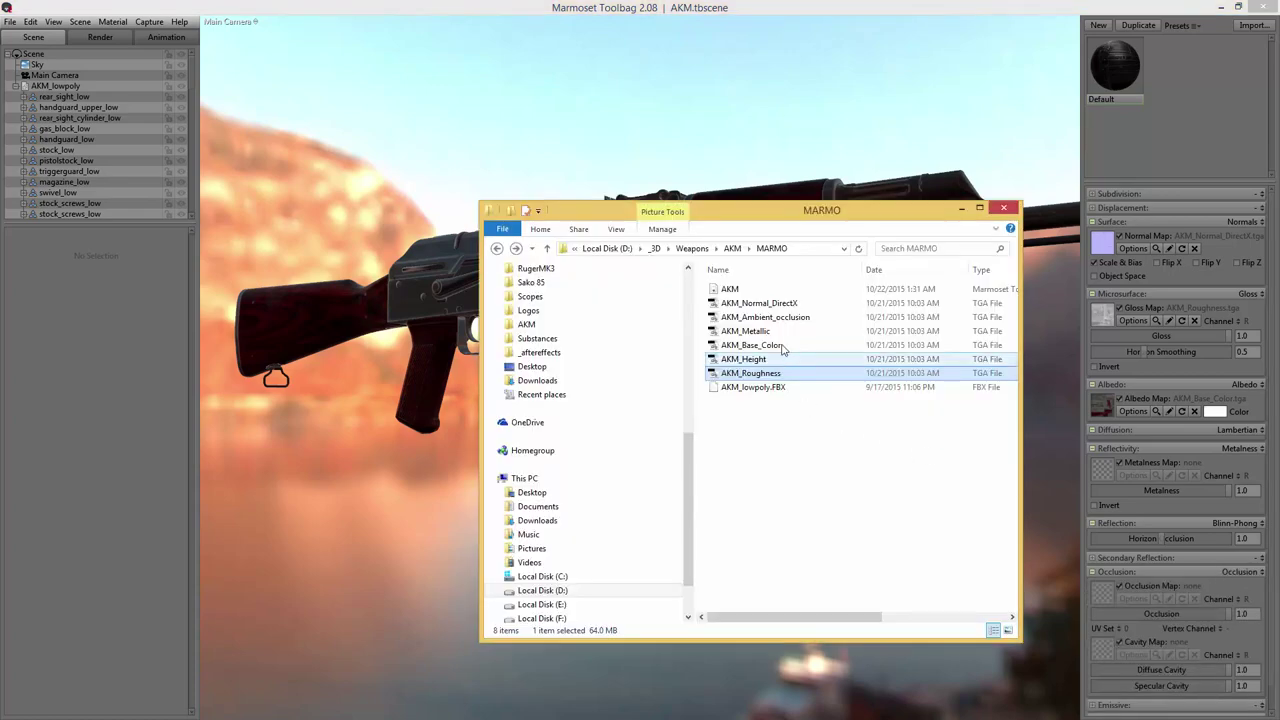
{"action": "left_click_drag", "start_coordinate": [765, 317], "coordinate": [1102, 590]}
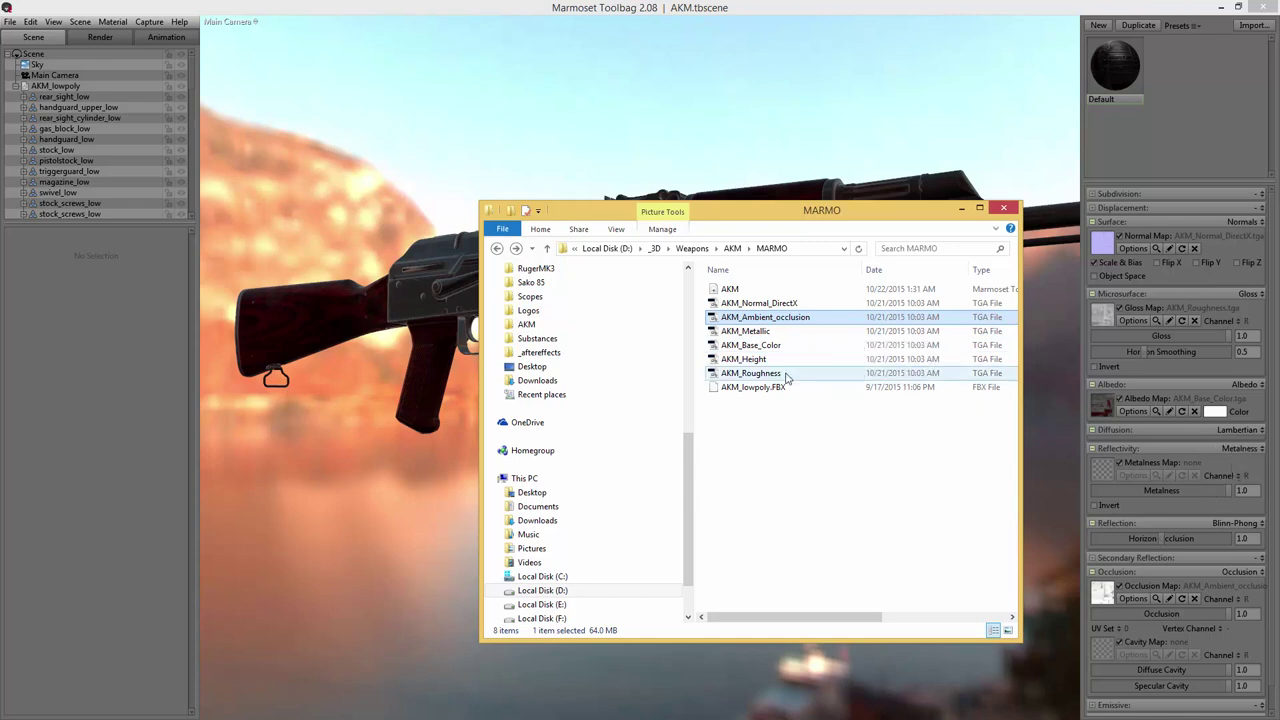
{"action": "left_click_drag", "start_coordinate": [745, 331], "coordinate": [1105, 473]}
{"action": "left_click", "coordinate": [973, 122]}
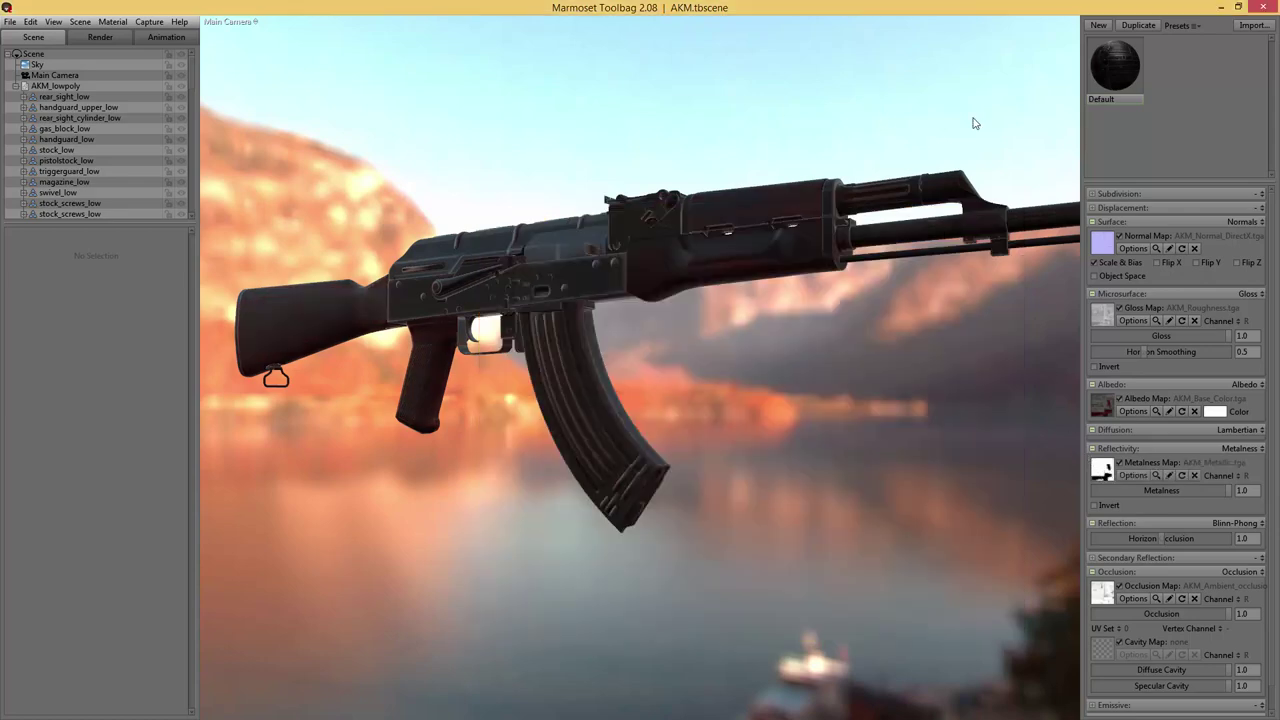
- Rotate the sky lighting around the rifle and enable Flip Y on the Default material's normal map
{"action": "right_click_drag", "start_coordinate": [1005, 118], "coordinate": [618, 130], "text": "shift"}
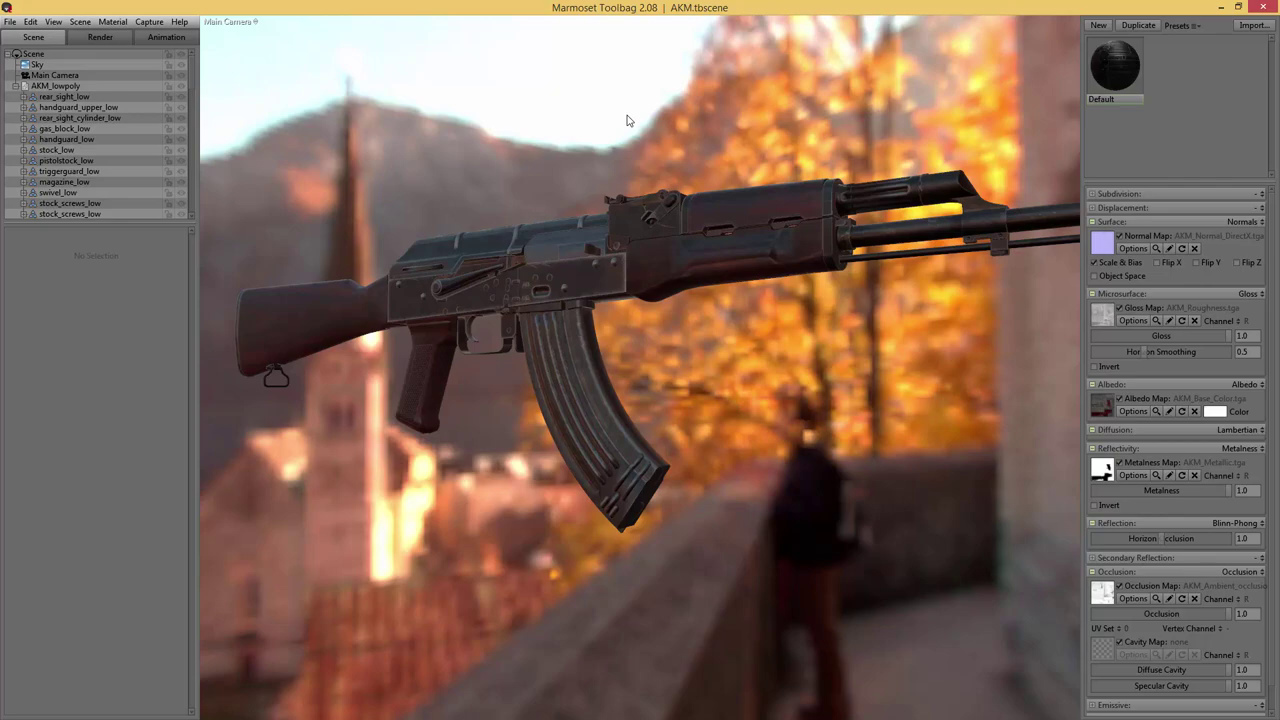
{"action": "left_click_drag", "start_coordinate": [725, 189], "coordinate": [689, 121]}
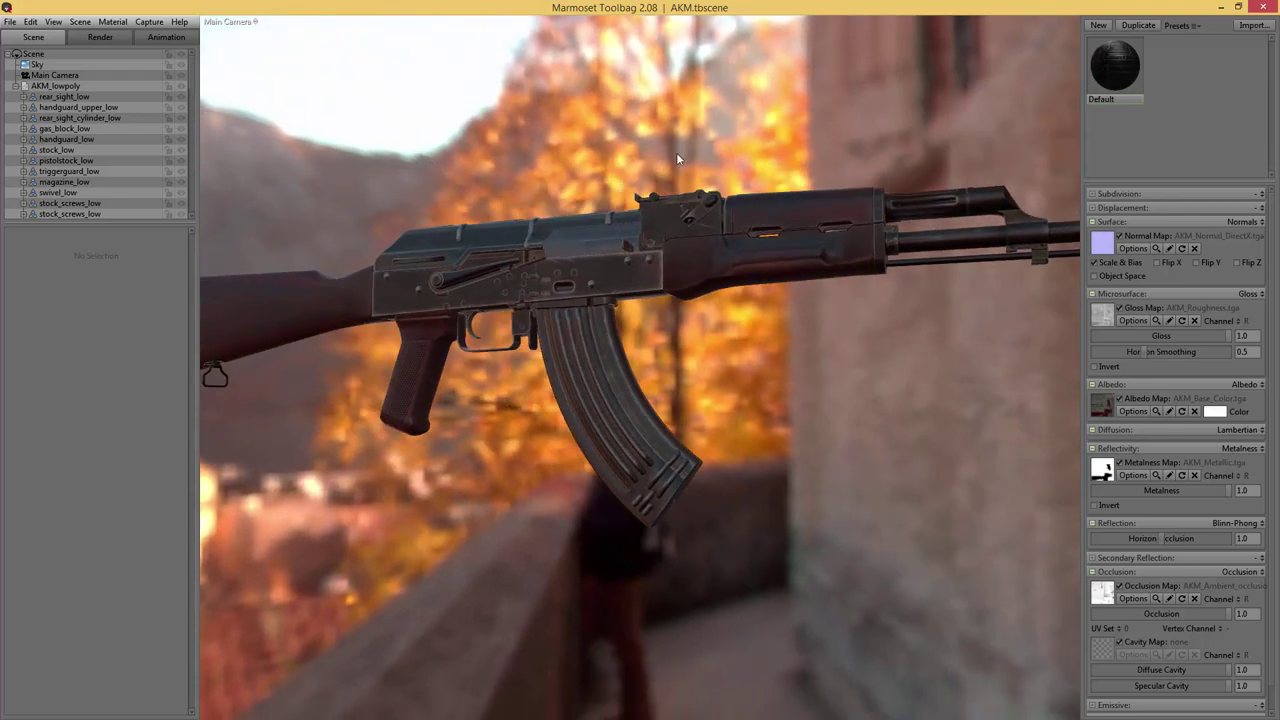
{"action": "left_click_drag", "start_coordinate": [677, 158], "coordinate": [896, 352]}
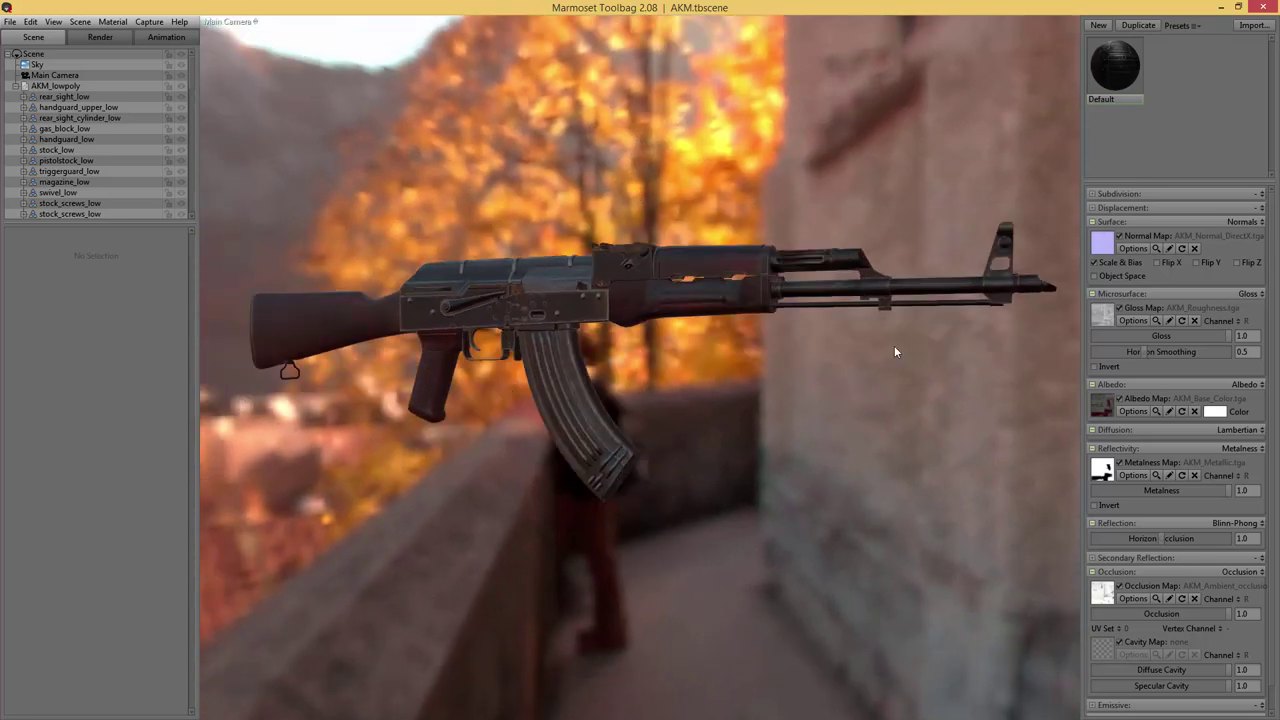
{"action": "left_click", "coordinate": [1195, 261]}
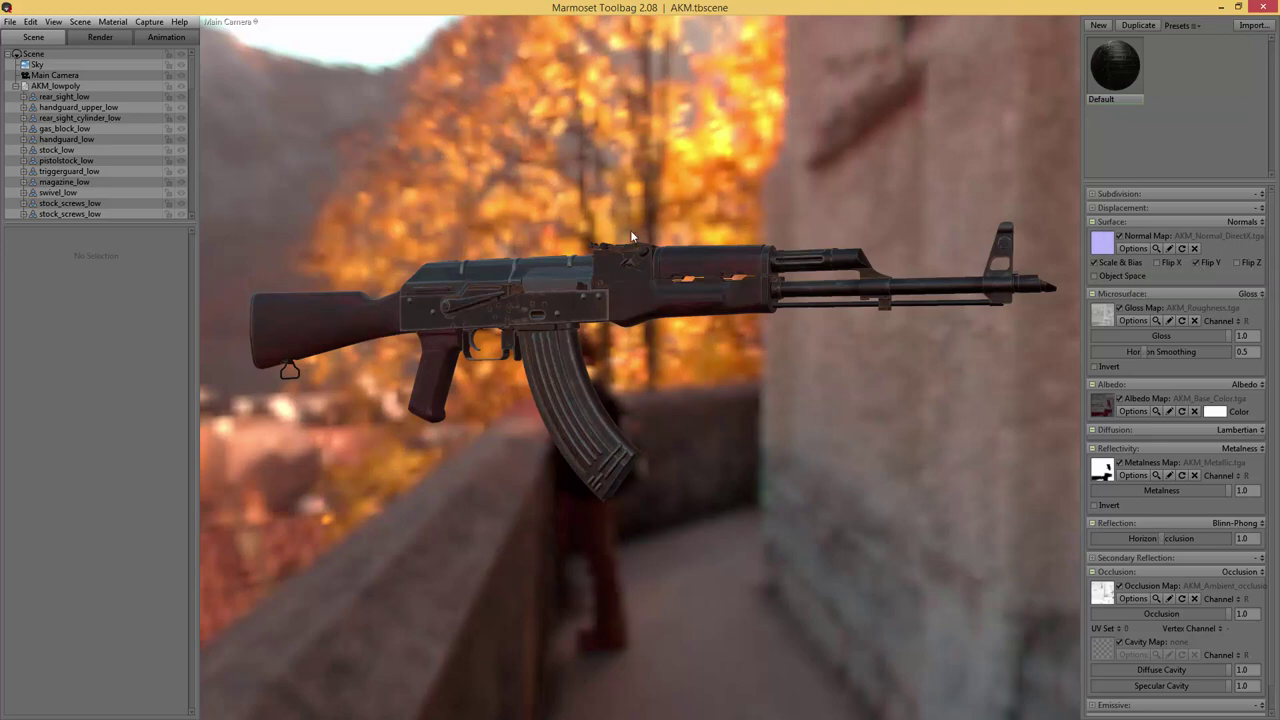
- Compare the receiver's surface detail up close with Flip Y off and on, leaving it enabled
{"action": "scroll", "coordinate": [640, 238], "scroll_direction": "up", "scroll_amount": 8}
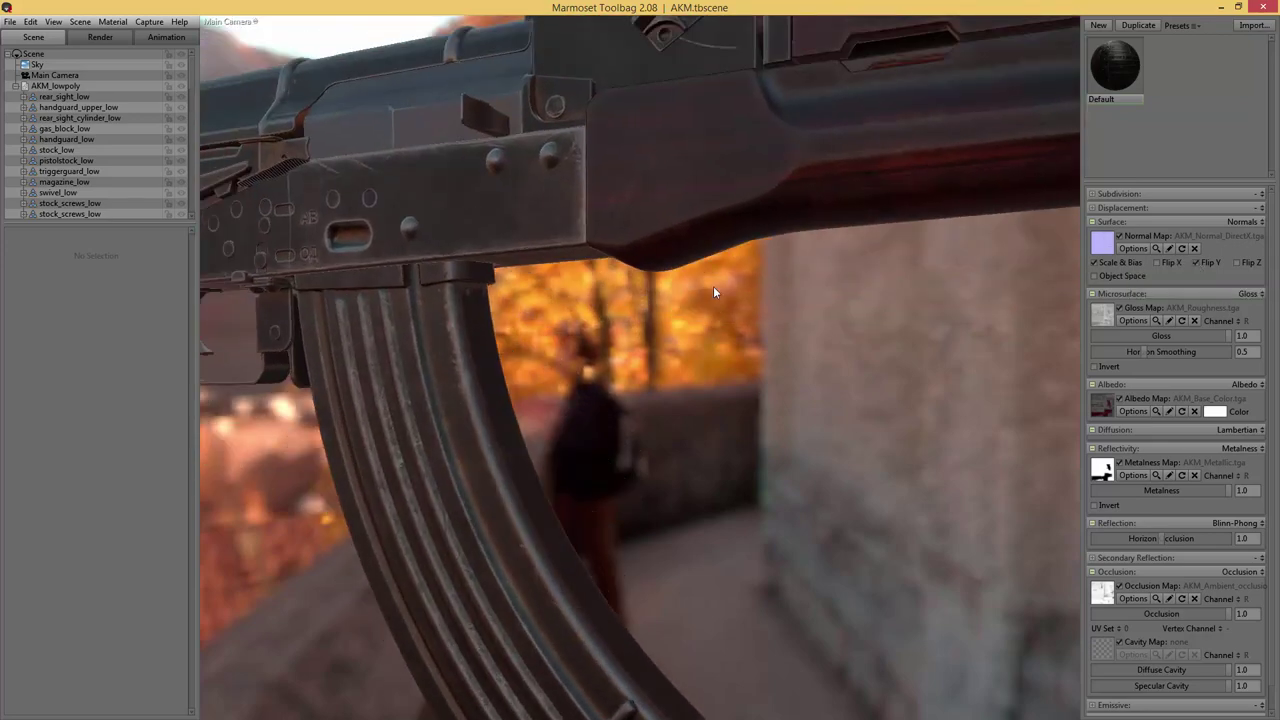
{"action": "left_click_drag", "start_coordinate": [713, 286], "coordinate": [836, 327]}
{"action": "left_click", "coordinate": [1196, 262]}
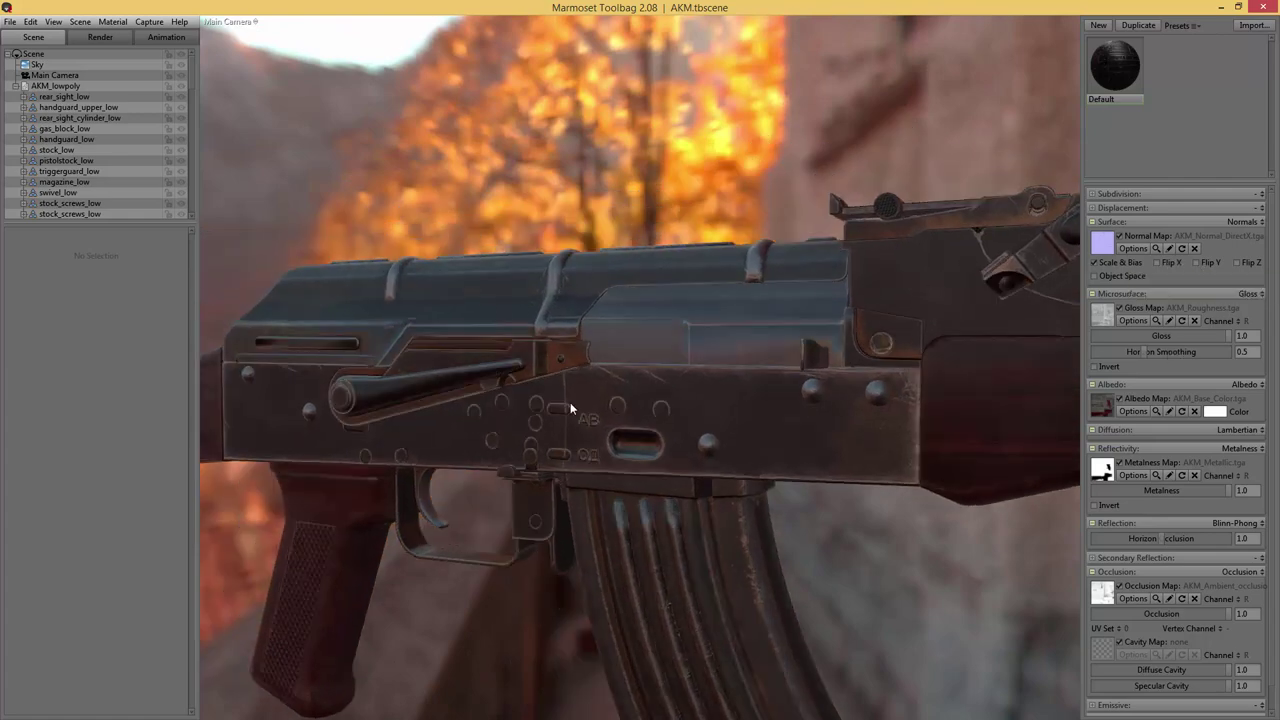
{"action": "left_click", "coordinate": [1197, 261]}
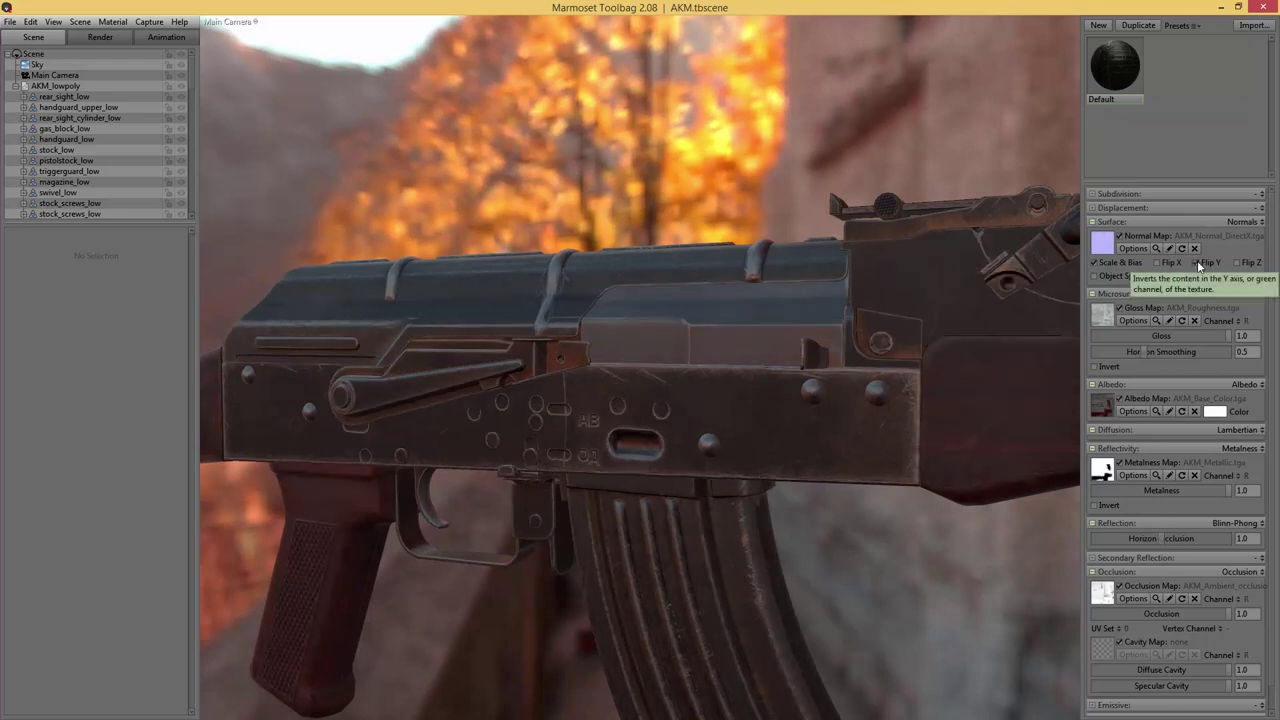
- Invert the Default material's gloss map and check the rifle in the full-window viewport under rotated sky lighting
{"action": "left_click", "coordinate": [1095, 366]}
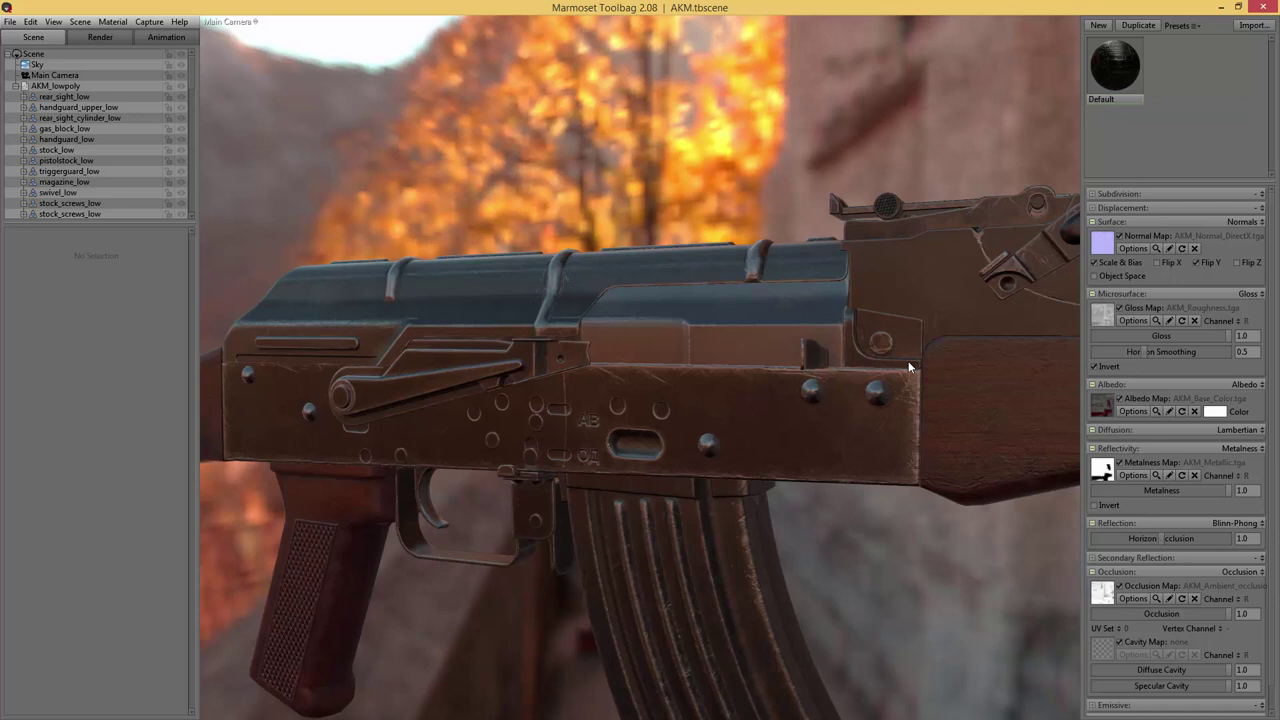
{"action": "left_click", "coordinate": [1099, 366]}
{"action": "double_click", "coordinate": [940, 350]}
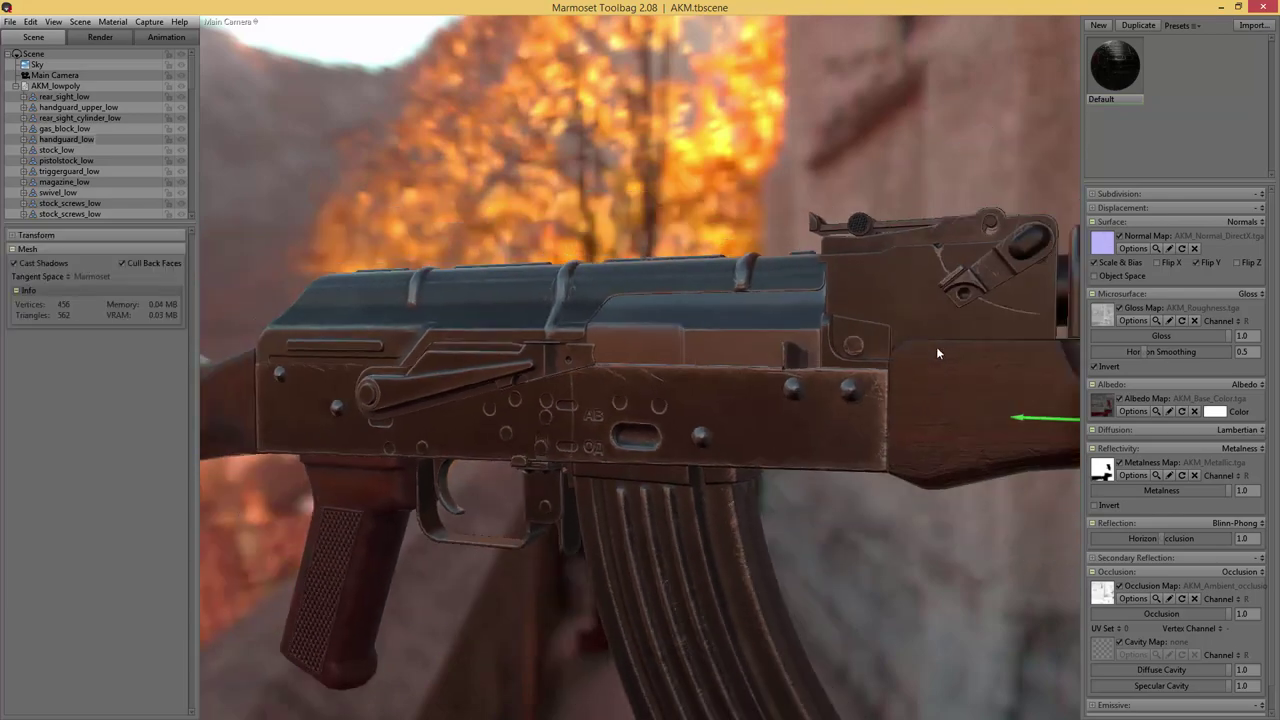
{"action": "left_click_drag", "start_coordinate": [936, 346], "coordinate": [790, 262]}
{"action": "key", "text": "Tab"}
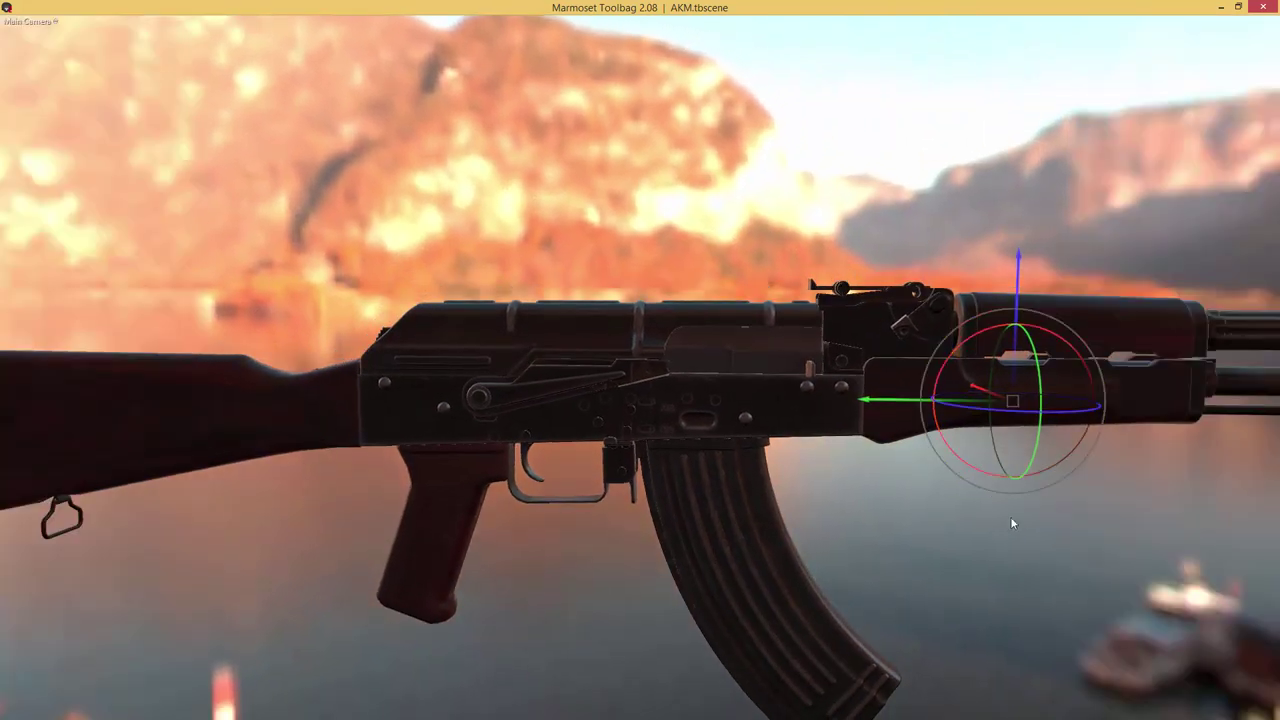
{"action": "left_click_drag", "start_coordinate": [1012, 522], "coordinate": [900, 486], "text": "shift"}
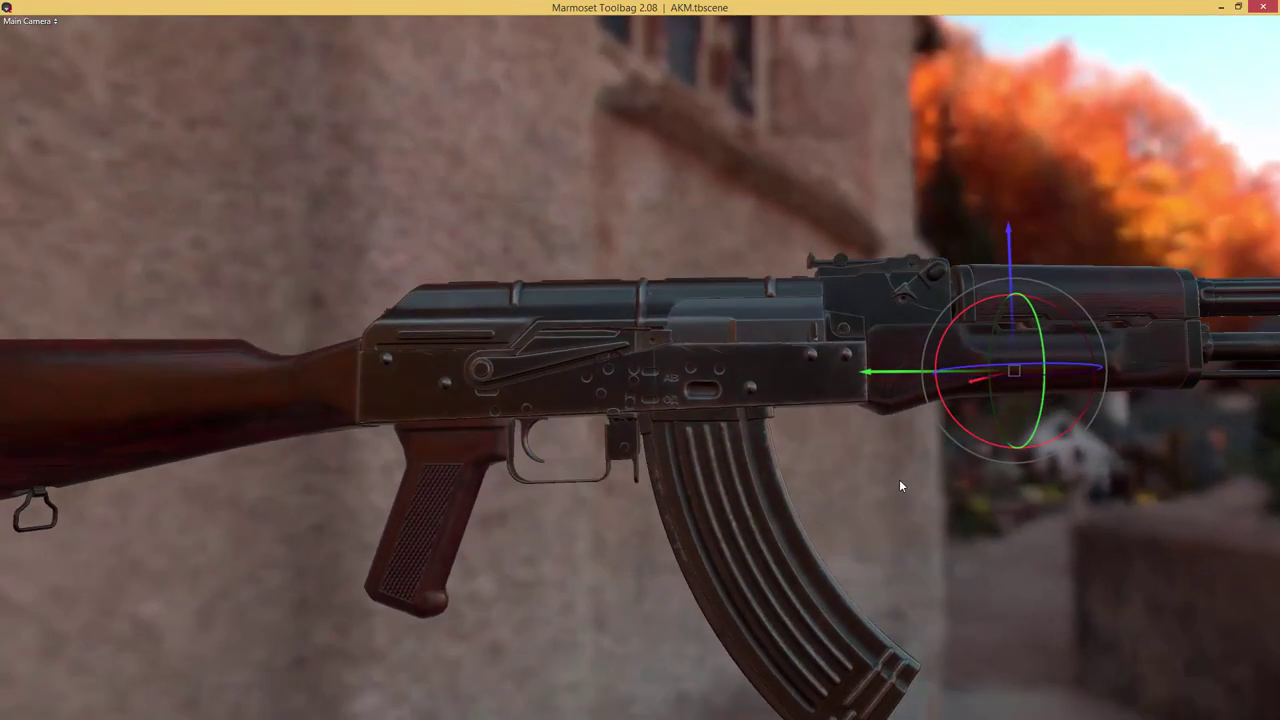
{"action": "key", "text": "Tab"}
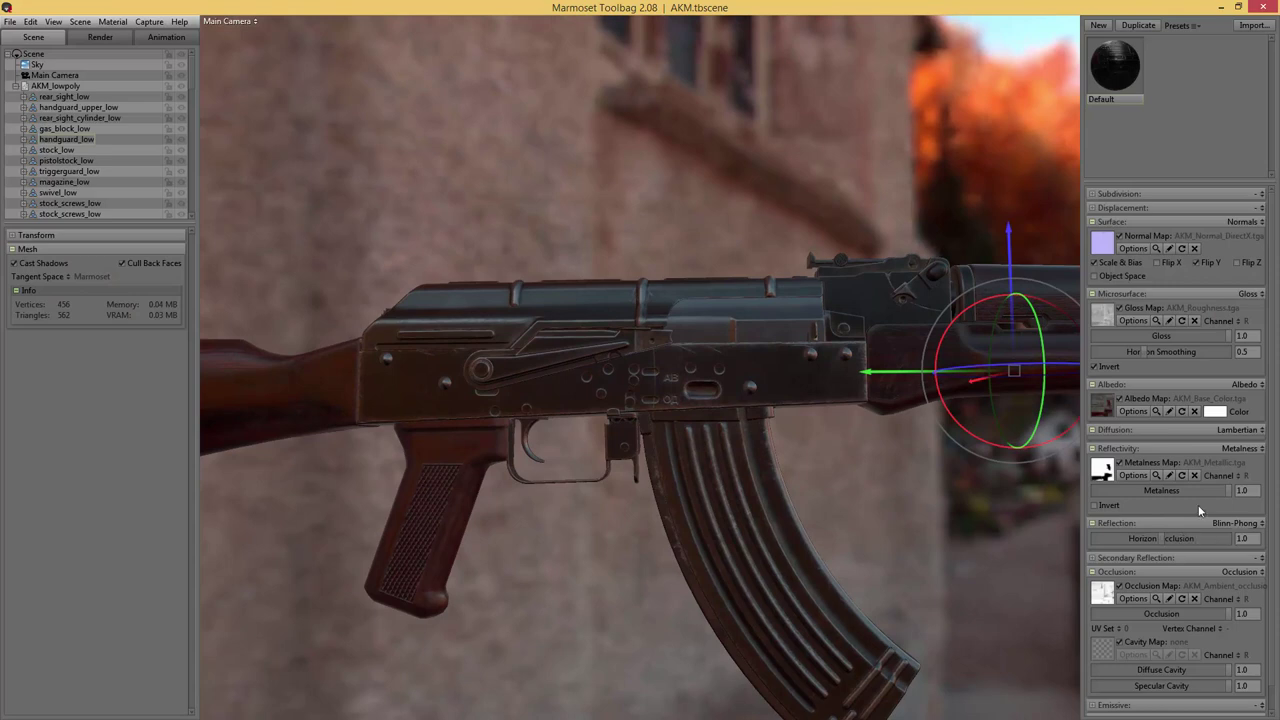
- Set the Default material's reflection model to GGX and inspect both sides of the rifle under rotated lighting
{"action": "left_click", "coordinate": [1255, 526]}
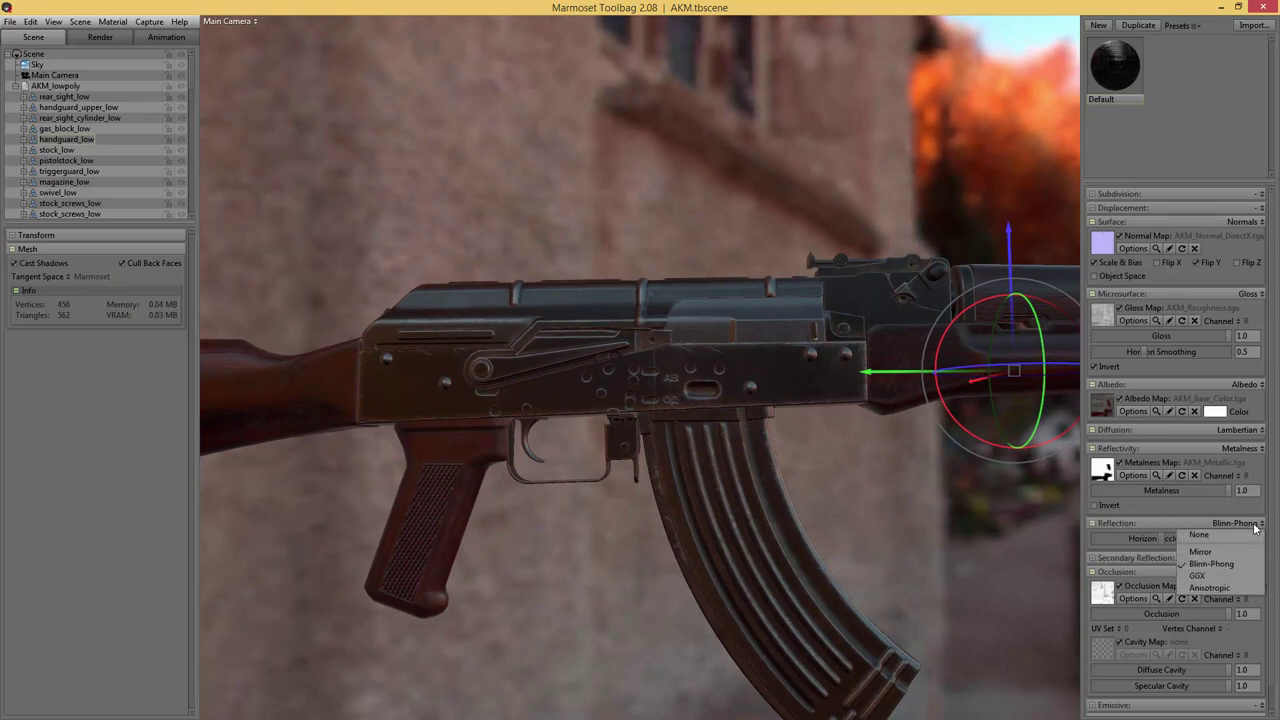
{"action": "left_click", "coordinate": [1197, 577]}
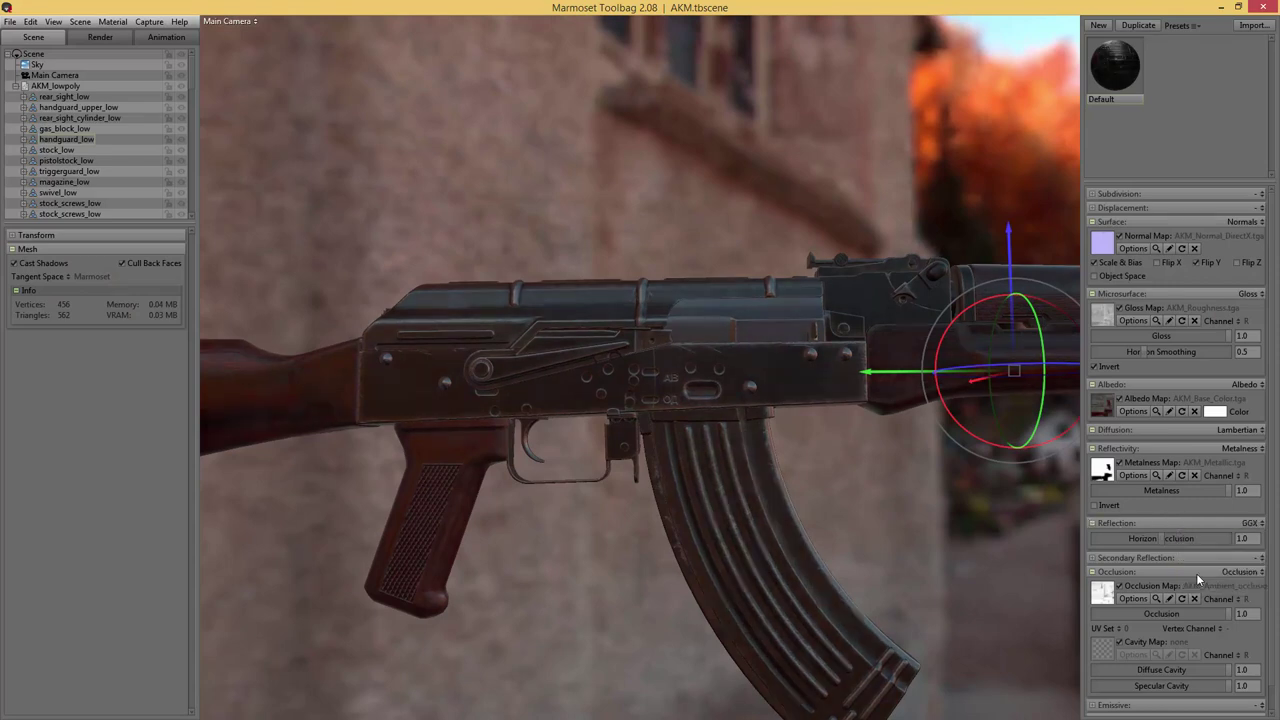
{"action": "key", "text": "Tab"}
{"action": "right_click_drag", "start_coordinate": [955, 484], "coordinate": [1042, 498], "text": "shift"}
{"action": "left_click_drag", "start_coordinate": [1042, 496], "coordinate": [912, 463]}
{"action": "scroll", "coordinate": [912, 463], "scroll_direction": "up", "scroll_amount": 6}
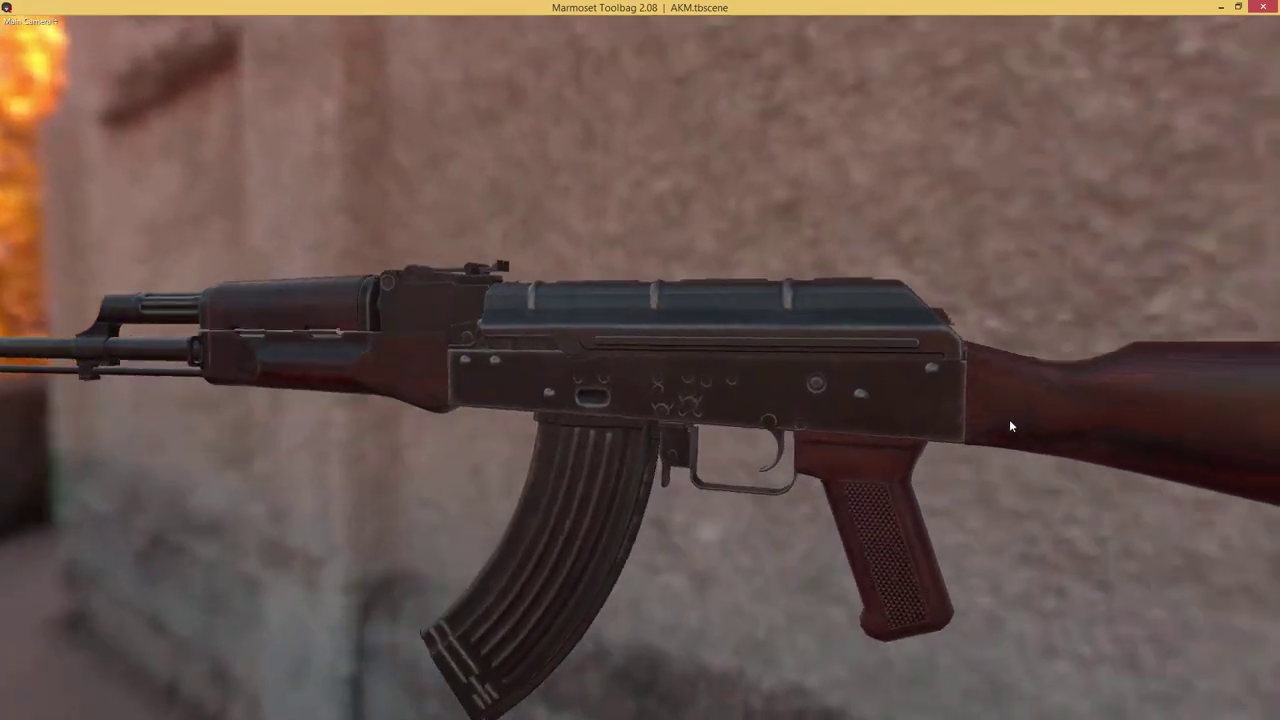
{"action": "scroll", "coordinate": [1010, 426], "scroll_direction": "down", "scroll_amount": 4}
{"action": "left_click_drag", "start_coordinate": [843, 426], "coordinate": [895, 216]}
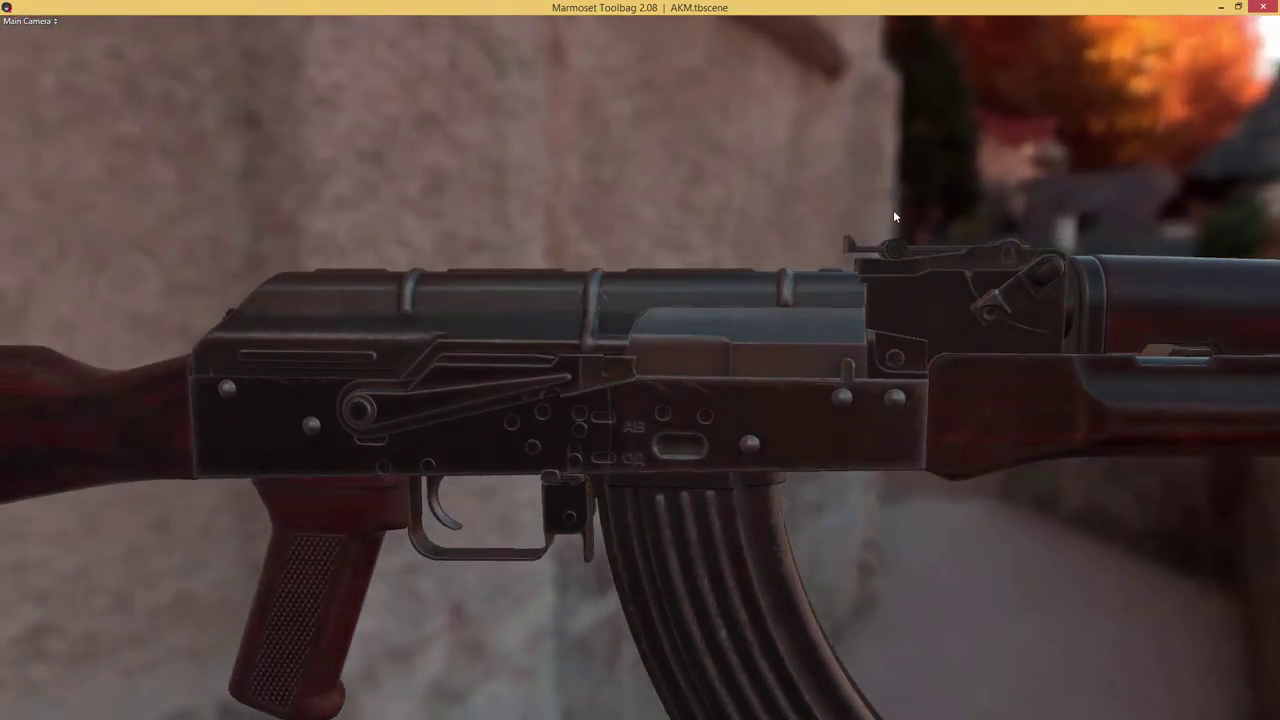
{"action": "key", "text": "Tab"}
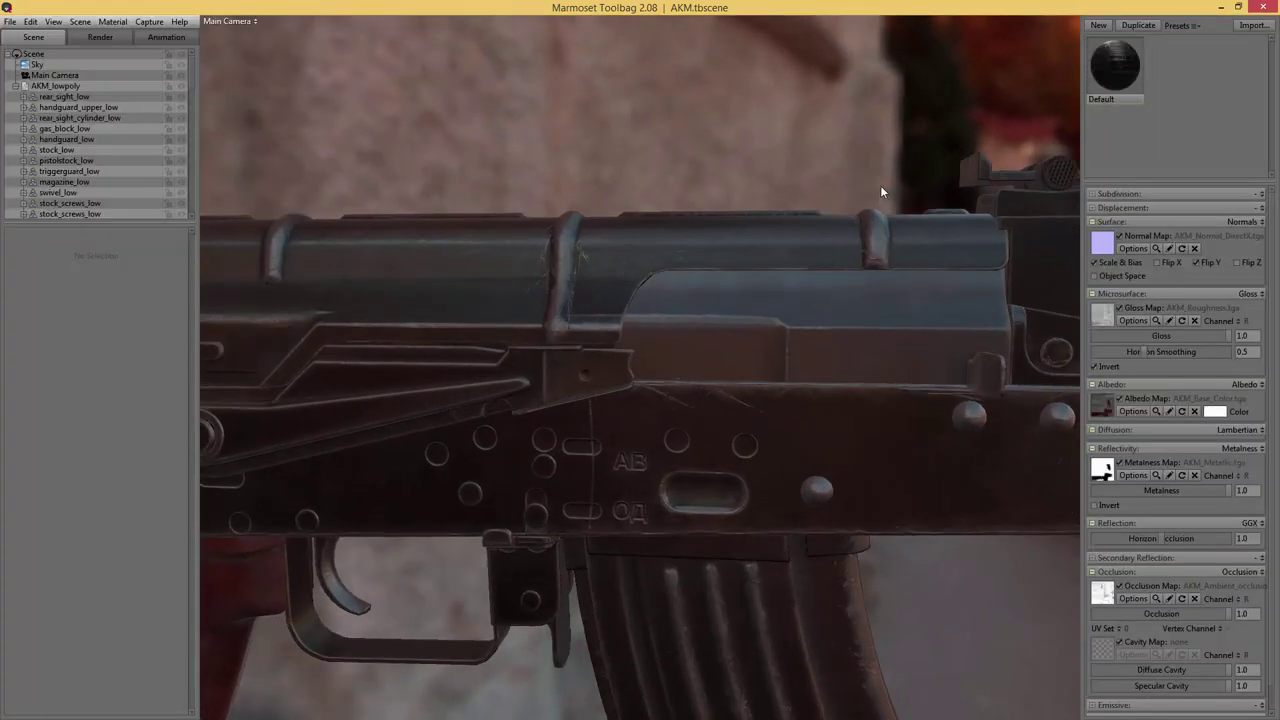
{"action": "left_click_drag", "start_coordinate": [889, 183], "coordinate": [986, 189]}
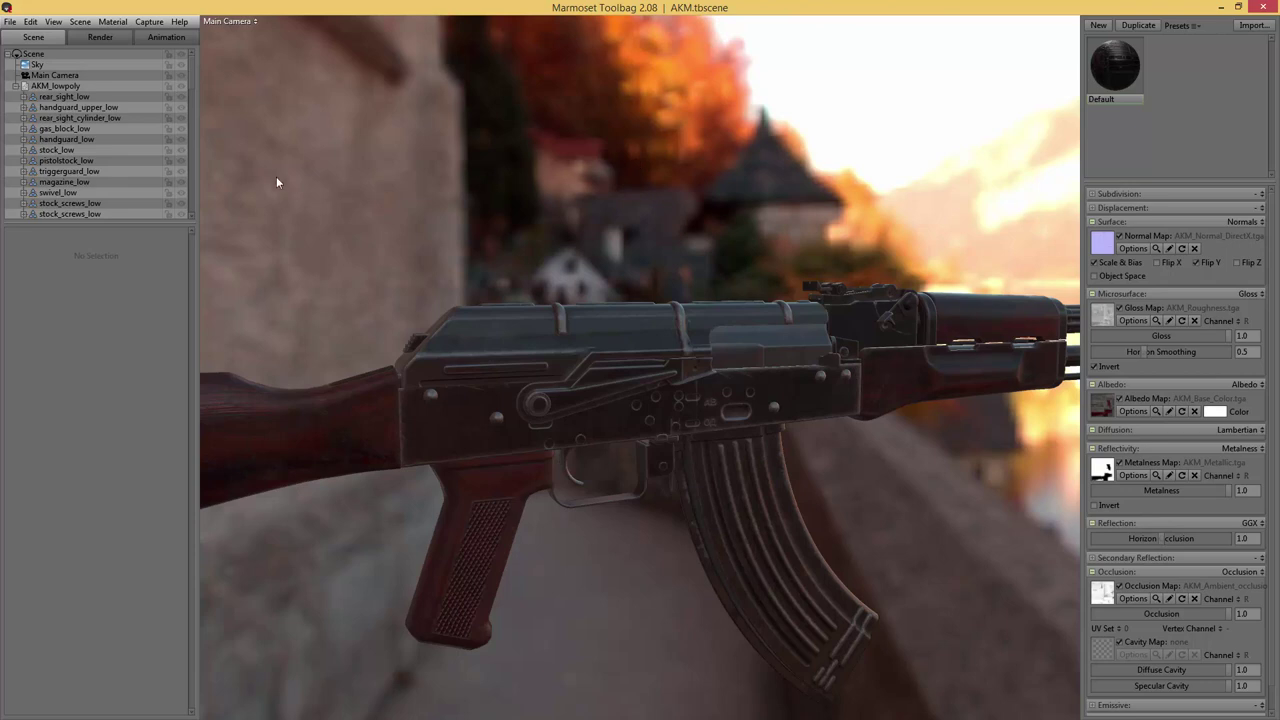
- Enable High-Res Shadows, Front-Face Shadows, Local Reflections and Ambient Occlusion in the render lighting settings
{"action": "left_click", "coordinate": [98, 38]}
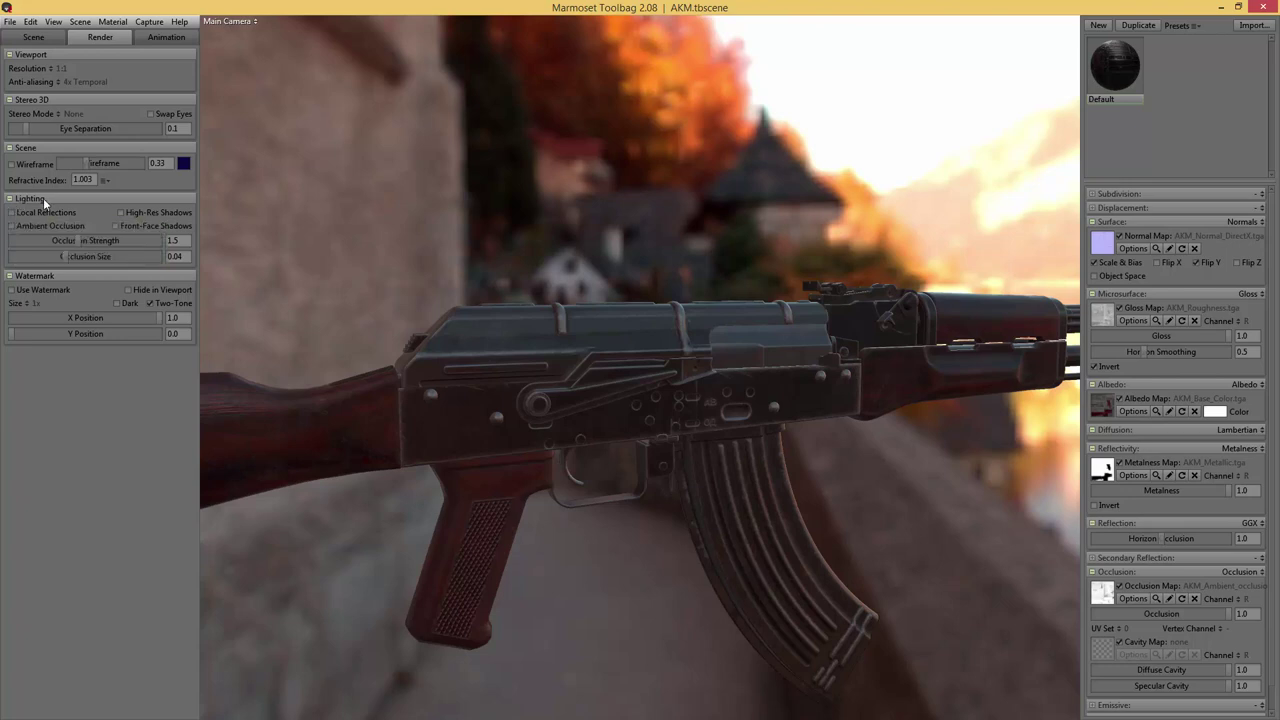
{"action": "left_click", "coordinate": [121, 212]}
{"action": "left_click", "coordinate": [117, 225]}
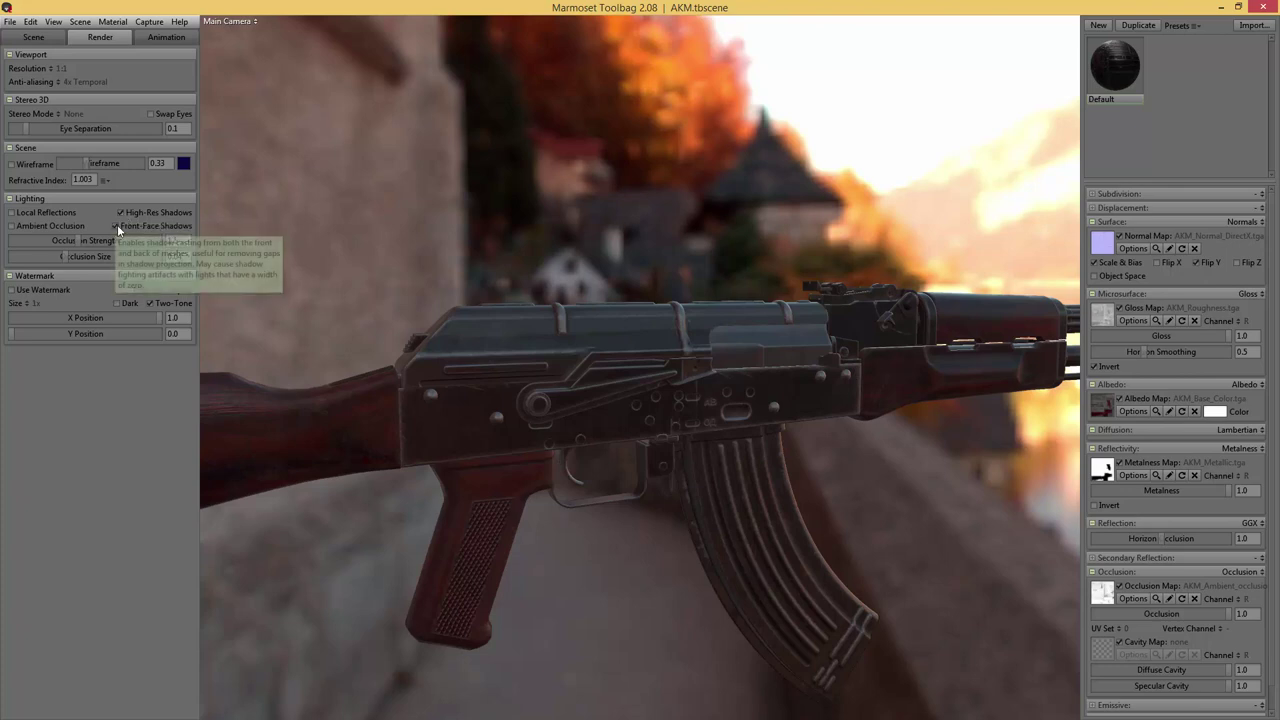
{"action": "left_click", "coordinate": [12, 213]}
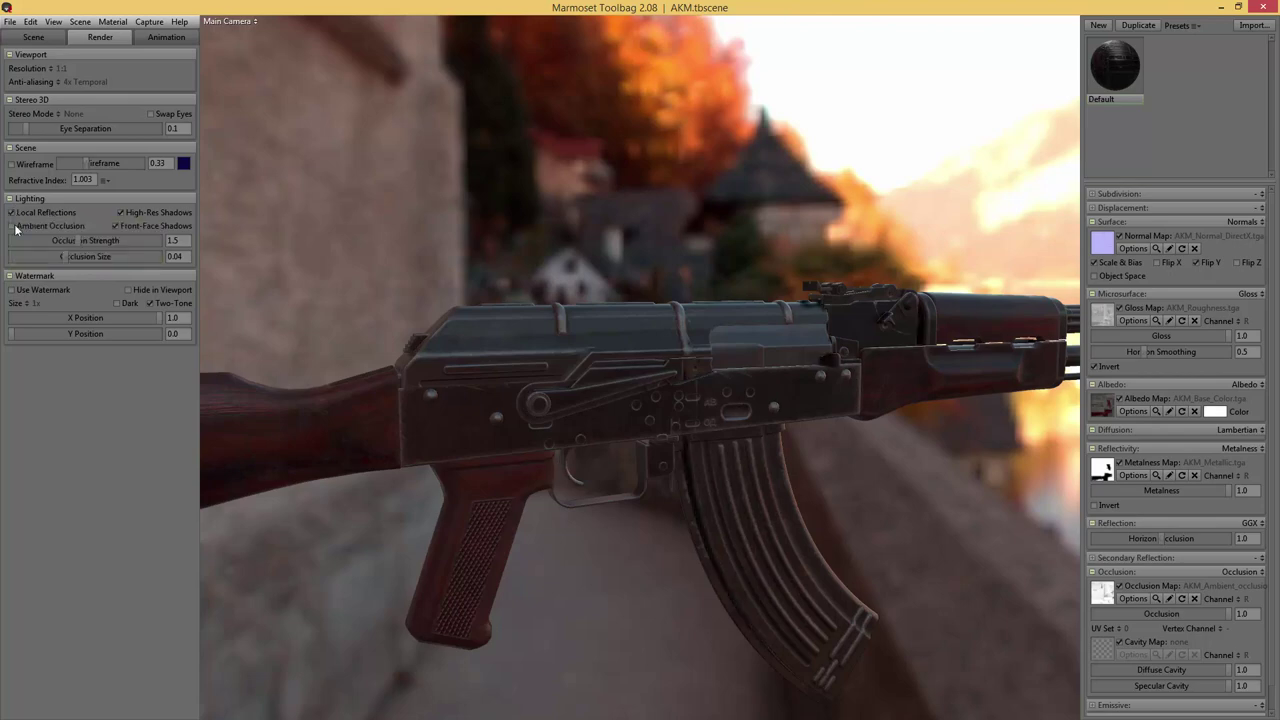
{"action": "left_click", "coordinate": [13, 226]}
- Compare the rifle from its rear side with Local Reflections off and on, leaving the option enabled
{"action": "left_click_drag", "start_coordinate": [582, 217], "coordinate": [735, 209]}
{"action": "scroll", "coordinate": [745, 185], "scroll_direction": "up", "scroll_amount": 10}
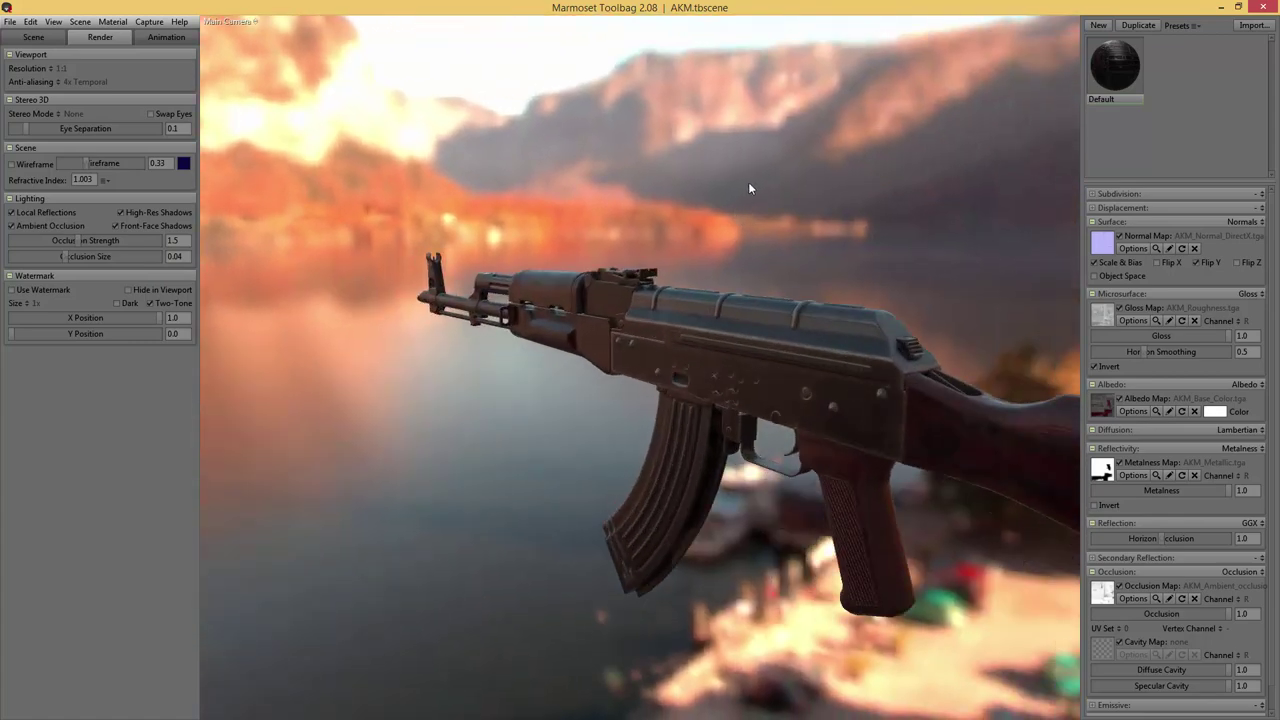
{"action": "left_click_drag", "start_coordinate": [651, 145], "coordinate": [769, 149], "text": "shift"}
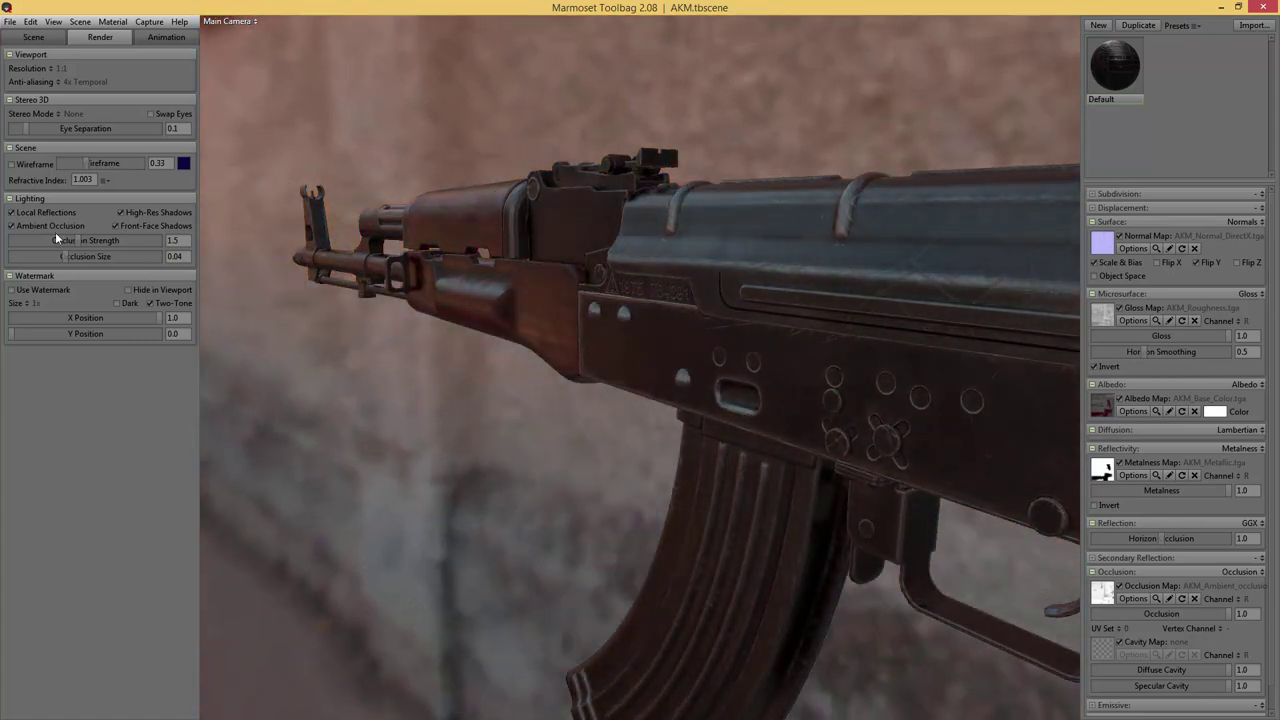
{"action": "left_click", "coordinate": [12, 213]}
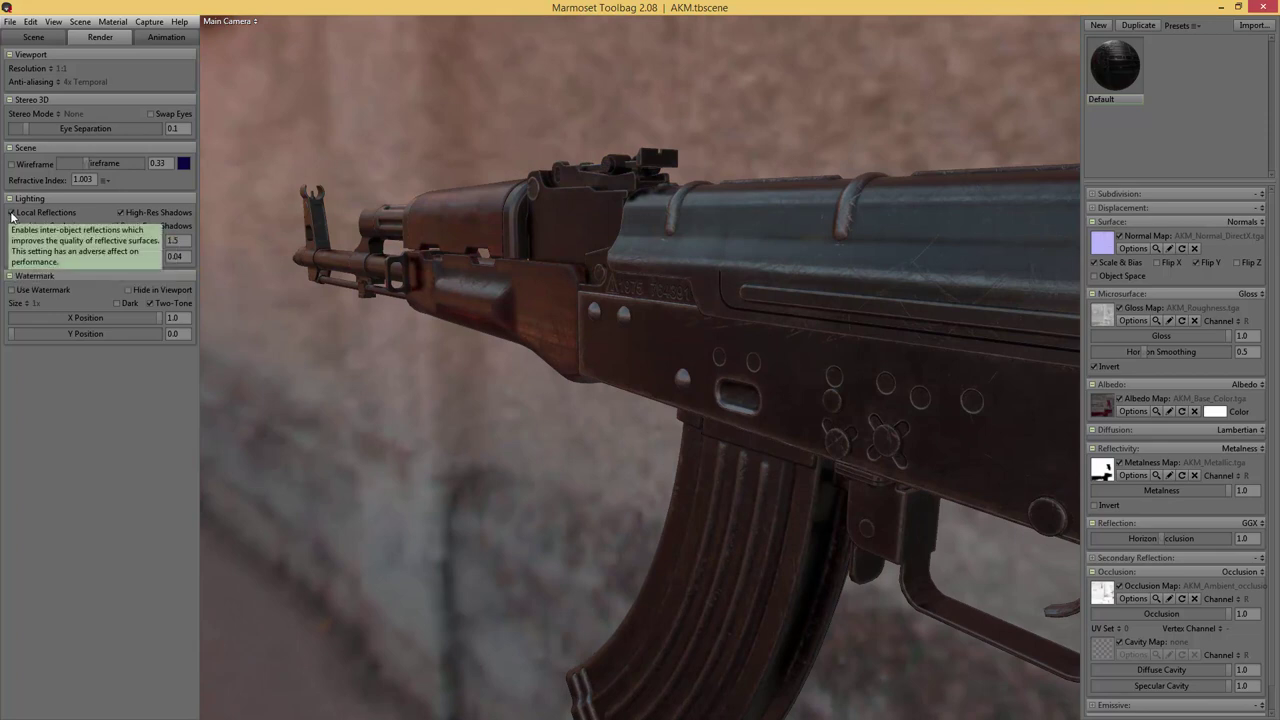
{"action": "left_click", "coordinate": [12, 213]}
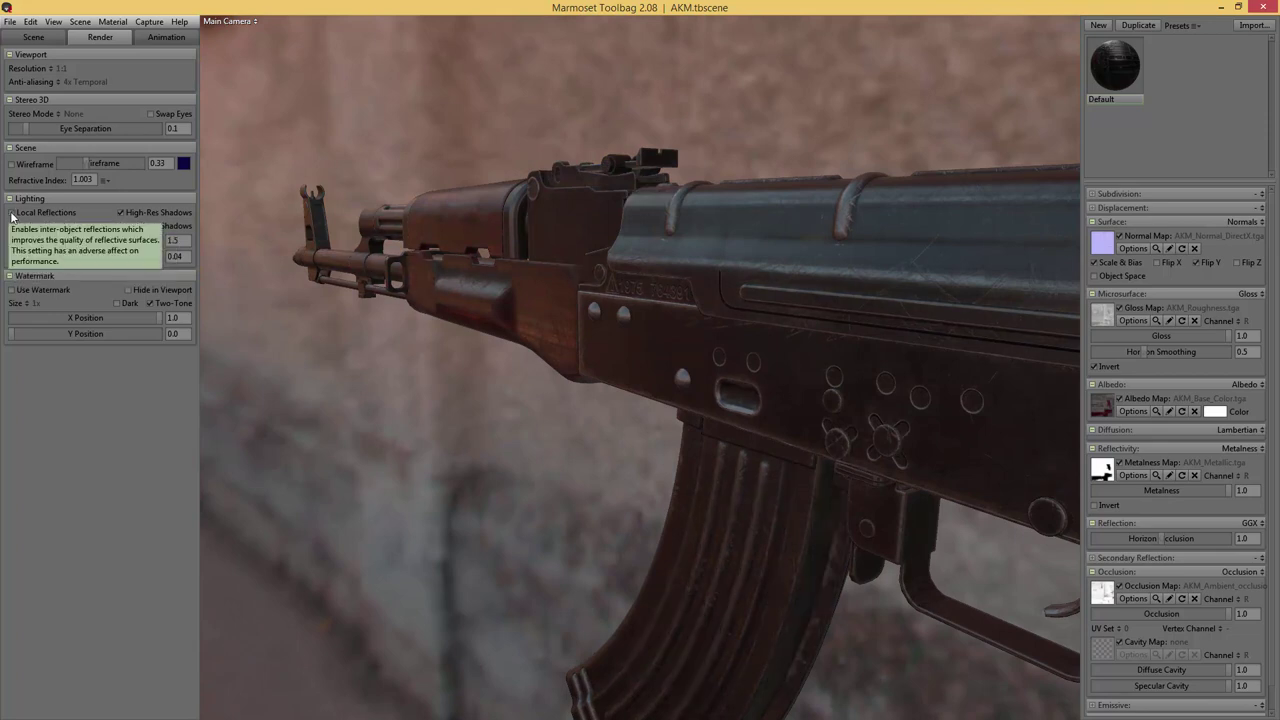
{"action": "left_click", "coordinate": [12, 213]}
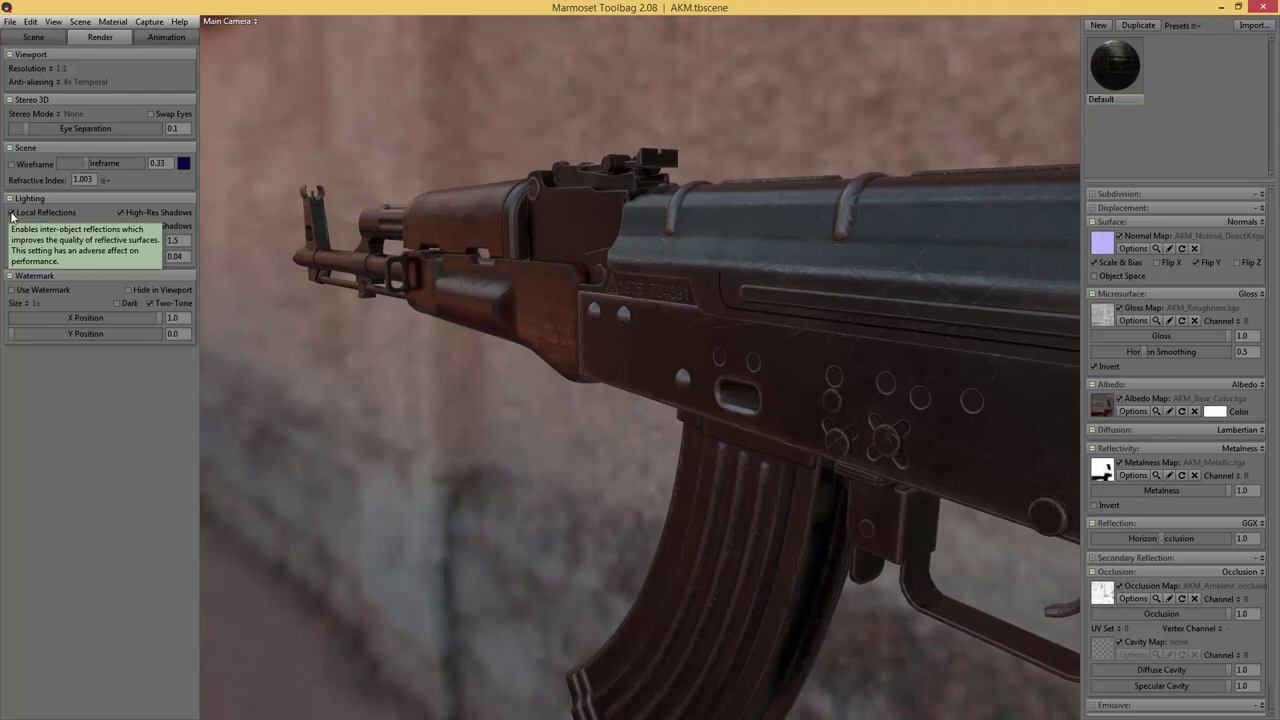
{"action": "left_click", "coordinate": [12, 213]}
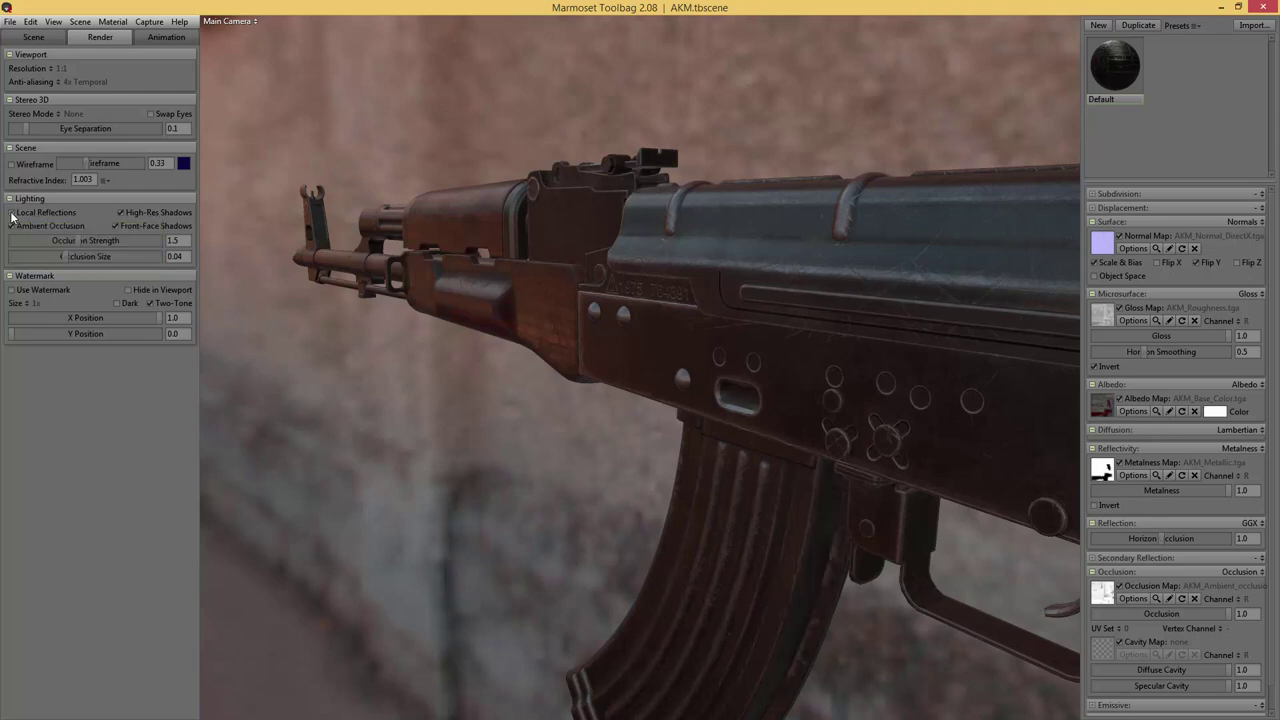
{"action": "left_click", "coordinate": [12, 213]}
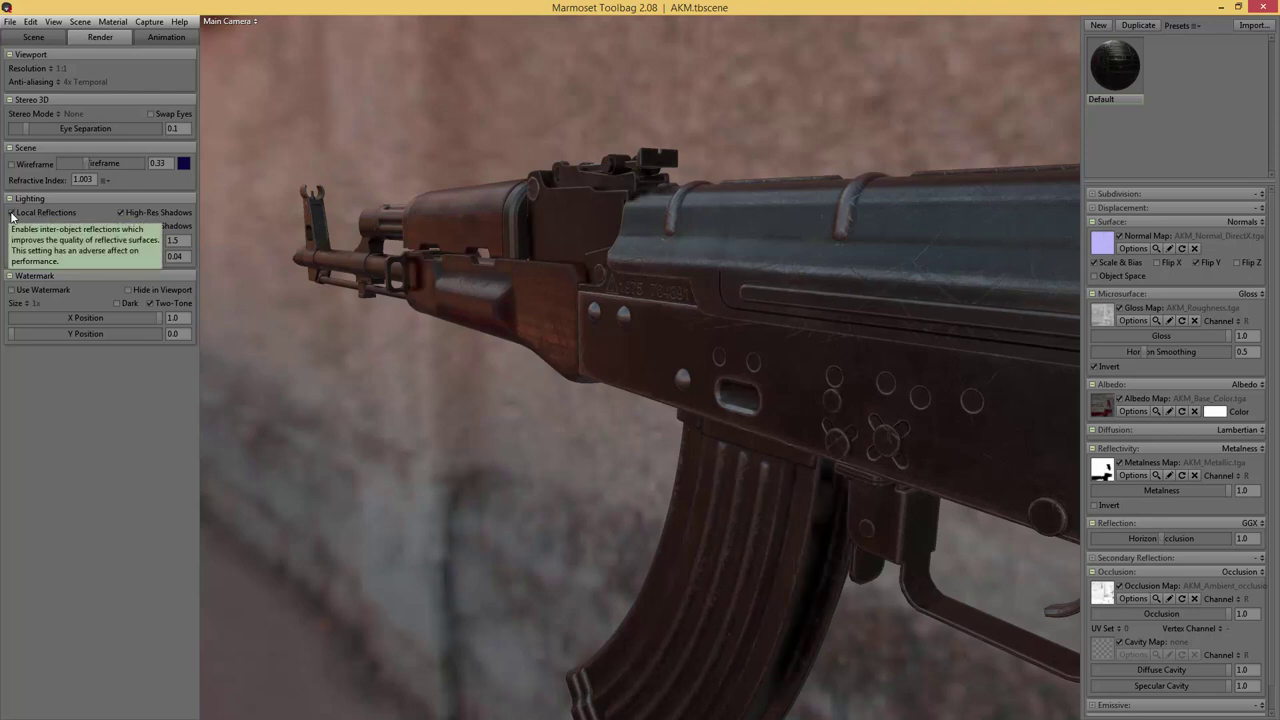
- Set the ambient occlusion strength to 16.0 and its size to 0.015, and check the barrel and front sight
{"action": "left_click_drag", "start_coordinate": [591, 241], "coordinate": [490, 270]}
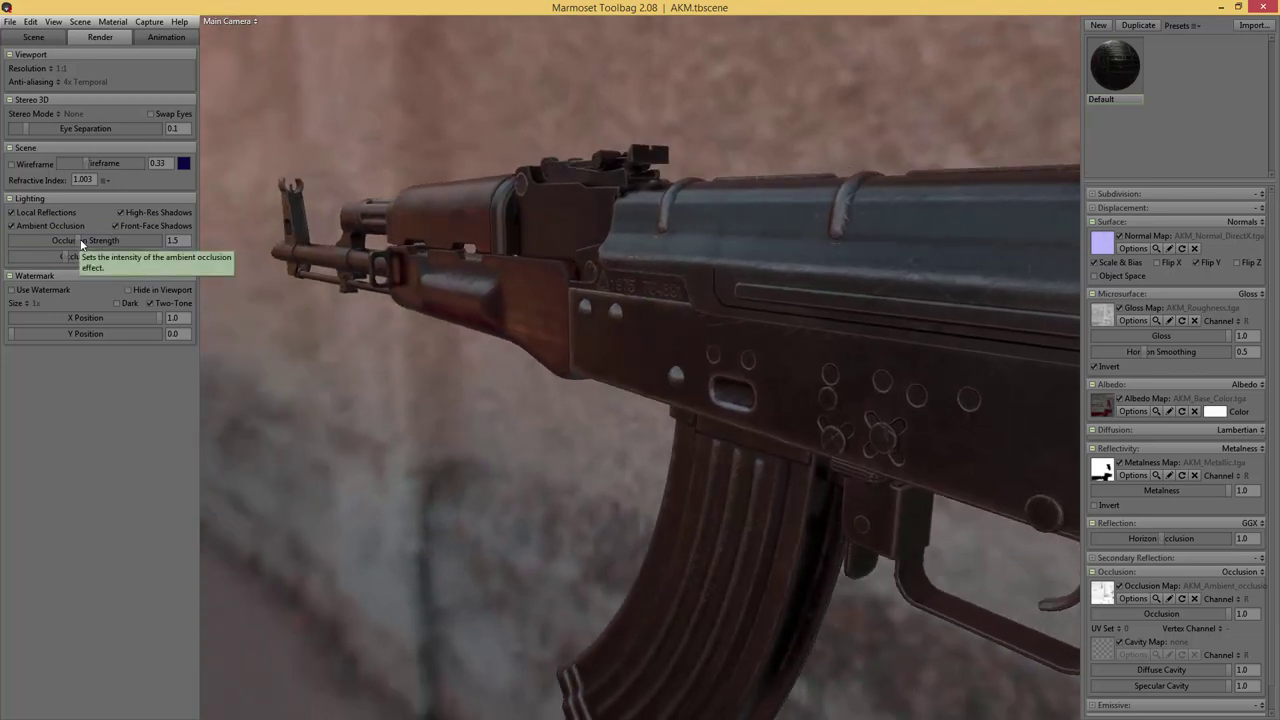
{"action": "left_click_drag", "start_coordinate": [80, 239], "coordinate": [116, 240]}
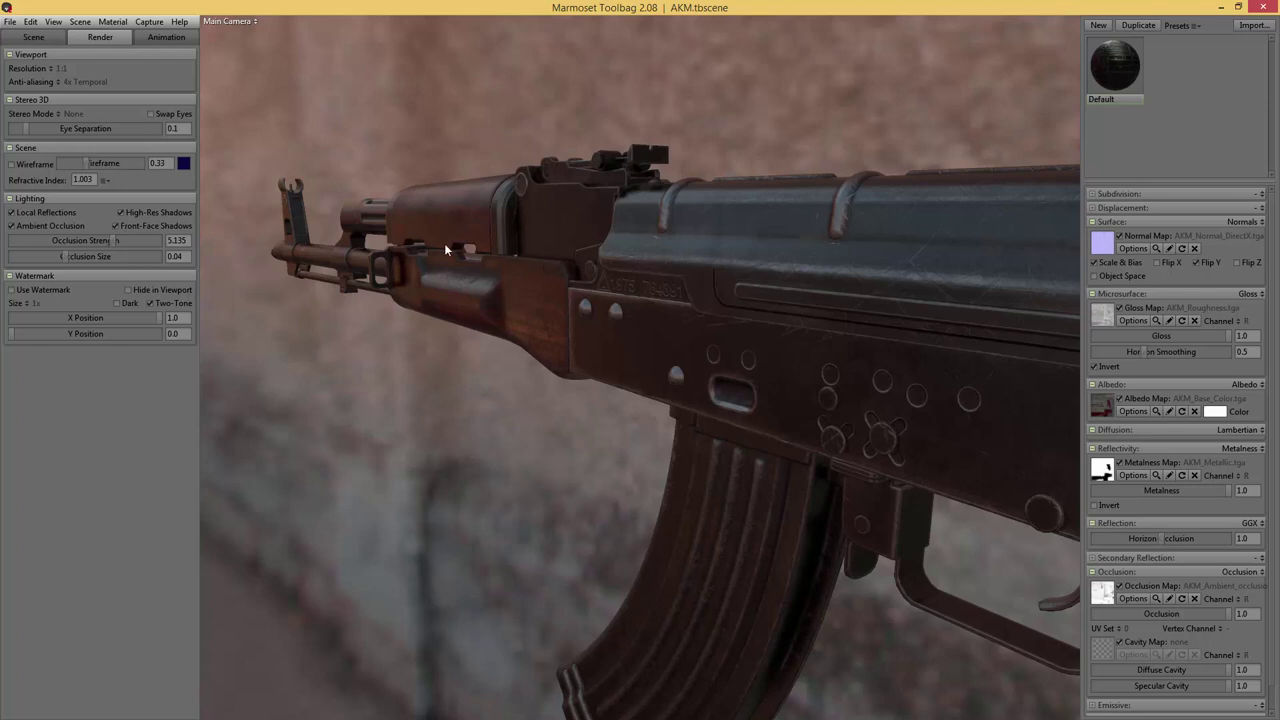
{"action": "left_click_drag", "start_coordinate": [138, 240], "coordinate": [172, 238]}
{"action": "mouse_move", "coordinate": [64, 253]}
{"action": "left_mouse_down"}
{"action": "mouse_move", "coordinate": [33, 256]}
{"action": "mouse_move", "coordinate": [96, 256]}
{"action": "mouse_move", "coordinate": [16, 256]}
{"action": "mouse_move", "coordinate": [104, 256]}
{"action": "mouse_move", "coordinate": [7, 257]}
{"action": "mouse_move", "coordinate": [66, 256]}
{"action": "mouse_move", "coordinate": [25, 257]}
{"action": "mouse_move", "coordinate": [44, 257]}
{"action": "left_mouse_up"}
{"action": "left_click_drag", "start_coordinate": [831, 430], "coordinate": [1061, 400]}
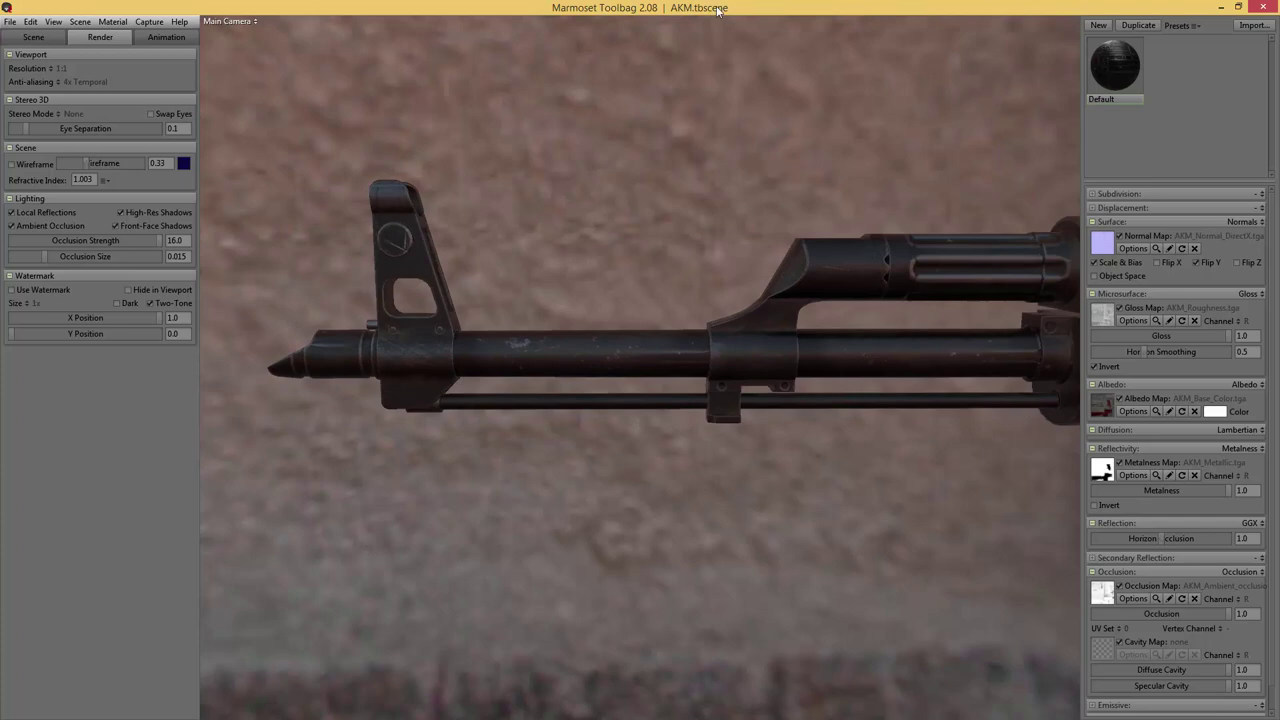
- Rotate the sky lighting around the barrel and replace the scene's sky with the Cathedral02 preset
{"action": "left_click_drag", "start_coordinate": [747, 146], "coordinate": [519, 136], "text": "shift"}
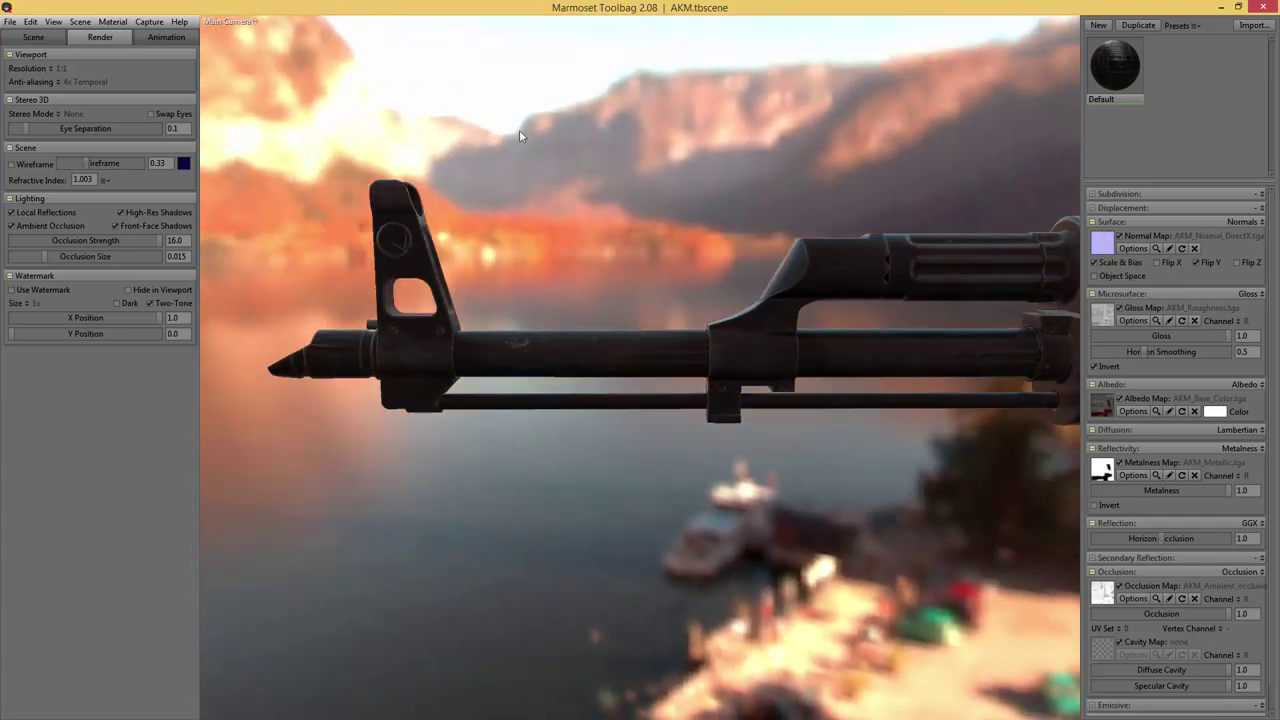
{"action": "left_click", "coordinate": [29, 39]}
{"action": "left_click", "coordinate": [37, 65]}
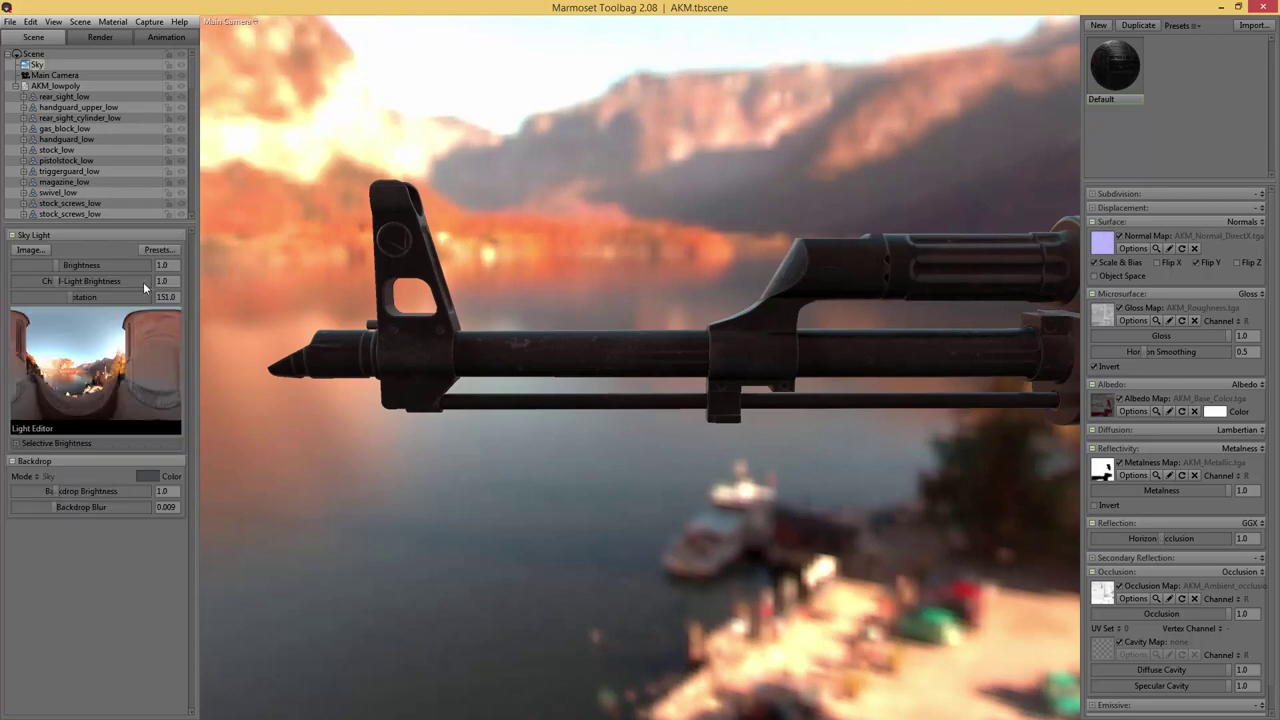
{"action": "left_click", "coordinate": [161, 249]}
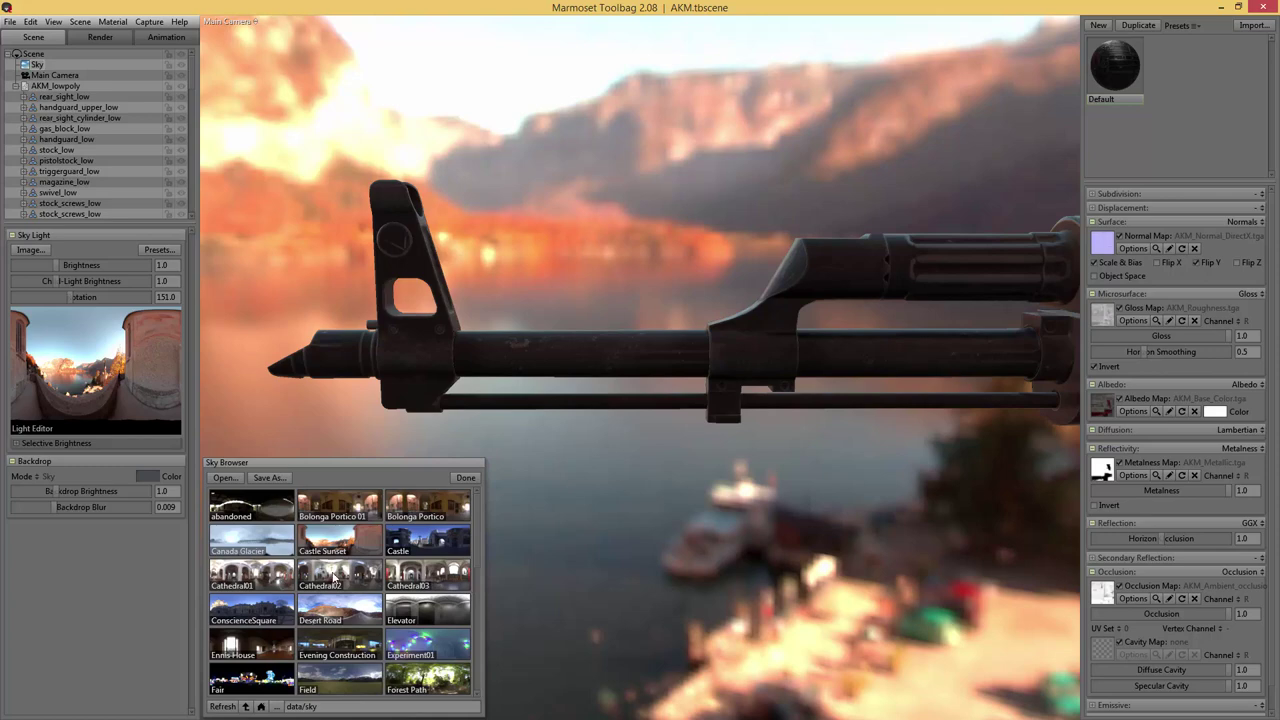
{"action": "left_click", "coordinate": [336, 583]}
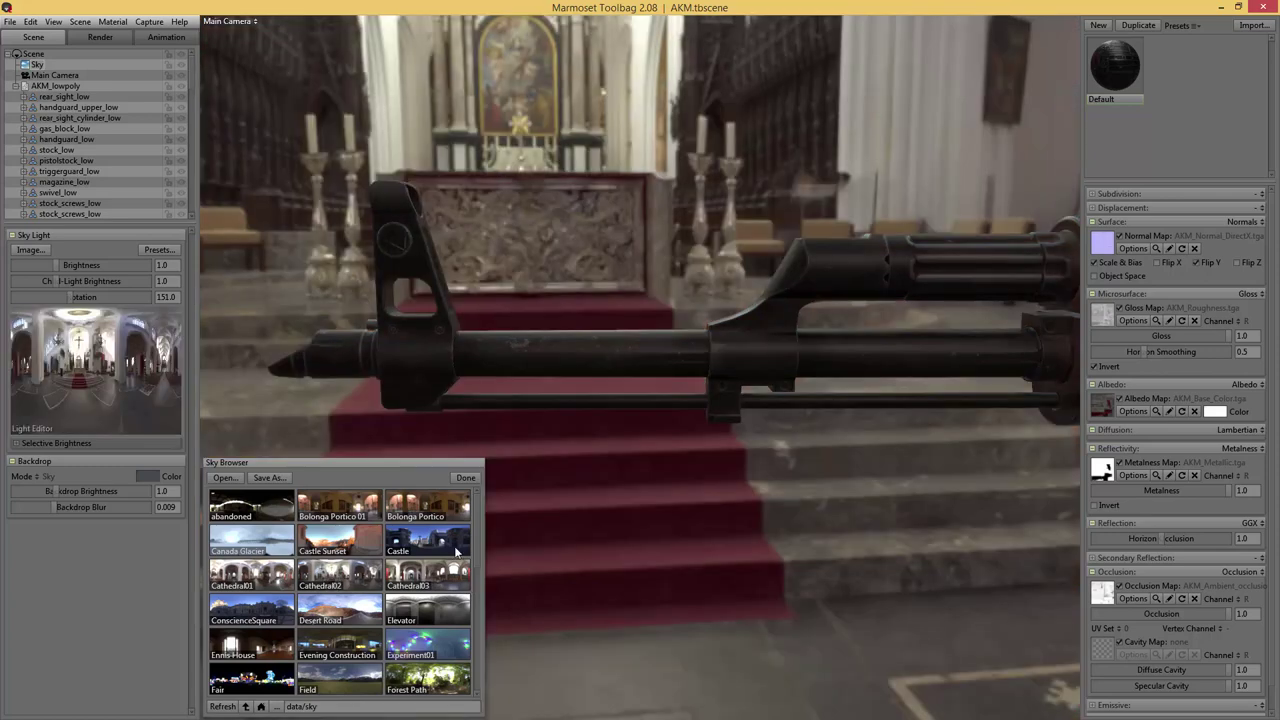
- Rotate the cathedral sky around the rifle to 323.5 and check the barrel and handguard with the interface panels hidden
{"action": "left_click", "coordinate": [464, 478]}
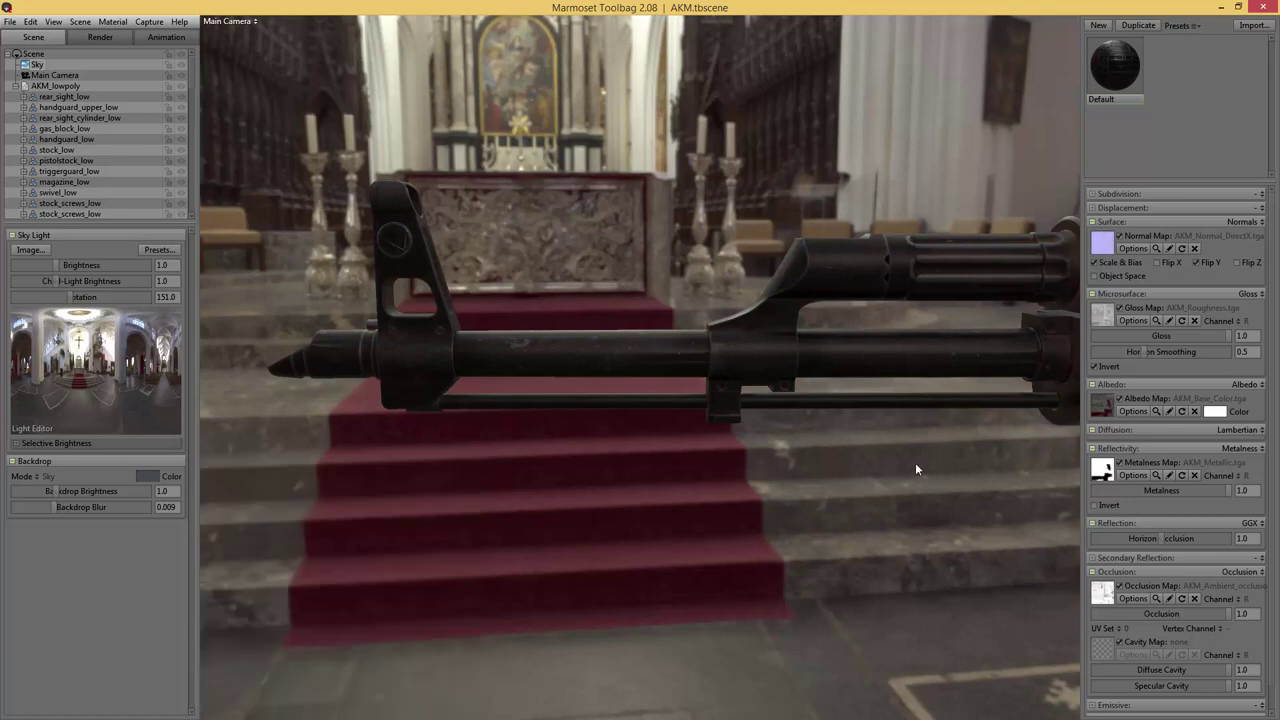
{"action": "left_click_drag", "start_coordinate": [915, 463], "coordinate": [710, 425], "text": "shift"}
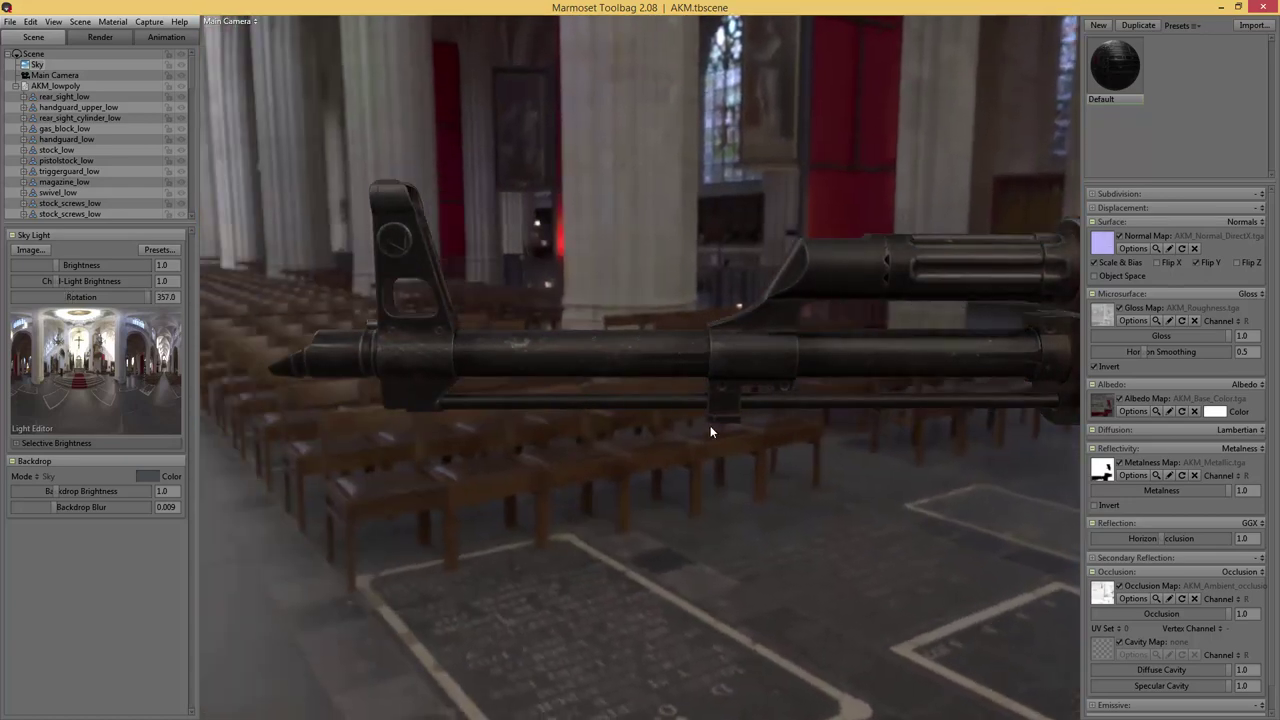
{"action": "key", "text": "Tab"}
{"action": "scroll", "coordinate": [763, 428], "scroll_direction": "up", "scroll_amount": 5}
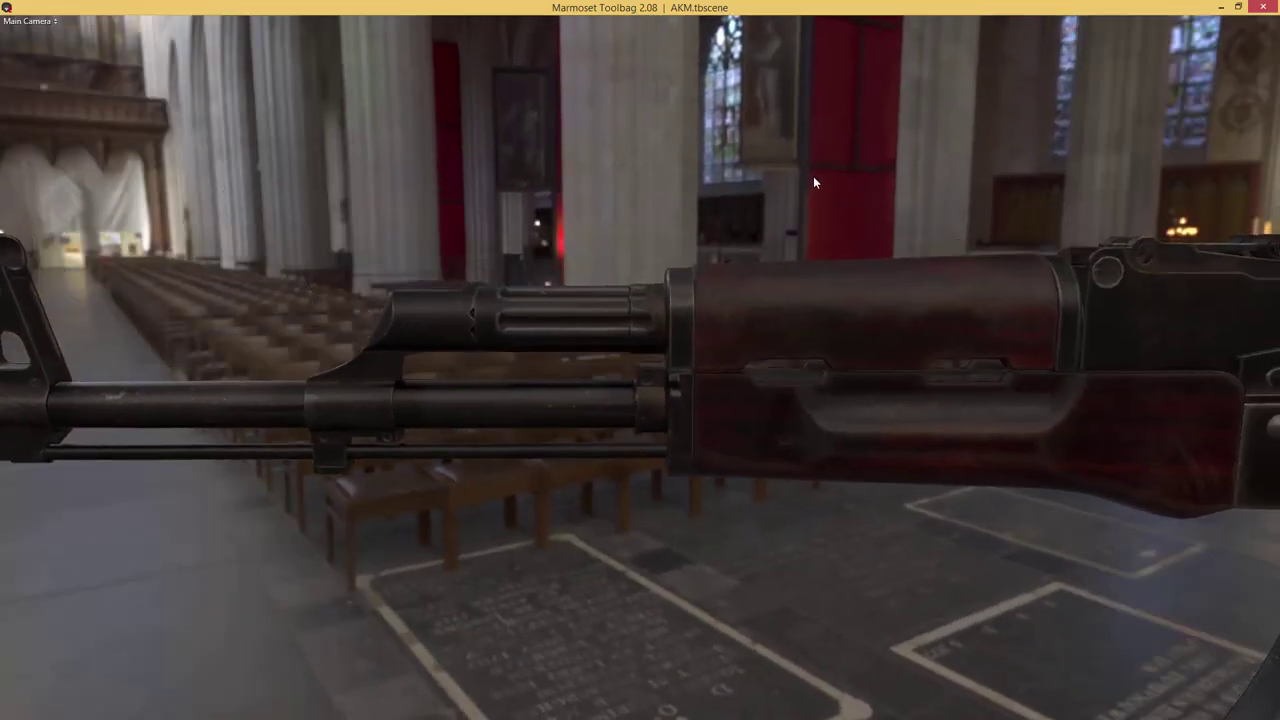
{"action": "scroll", "coordinate": [785, 203], "scroll_direction": "down", "scroll_amount": 4}
{"action": "left_click_drag", "start_coordinate": [799, 168], "coordinate": [1022, 218], "text": "shift"}
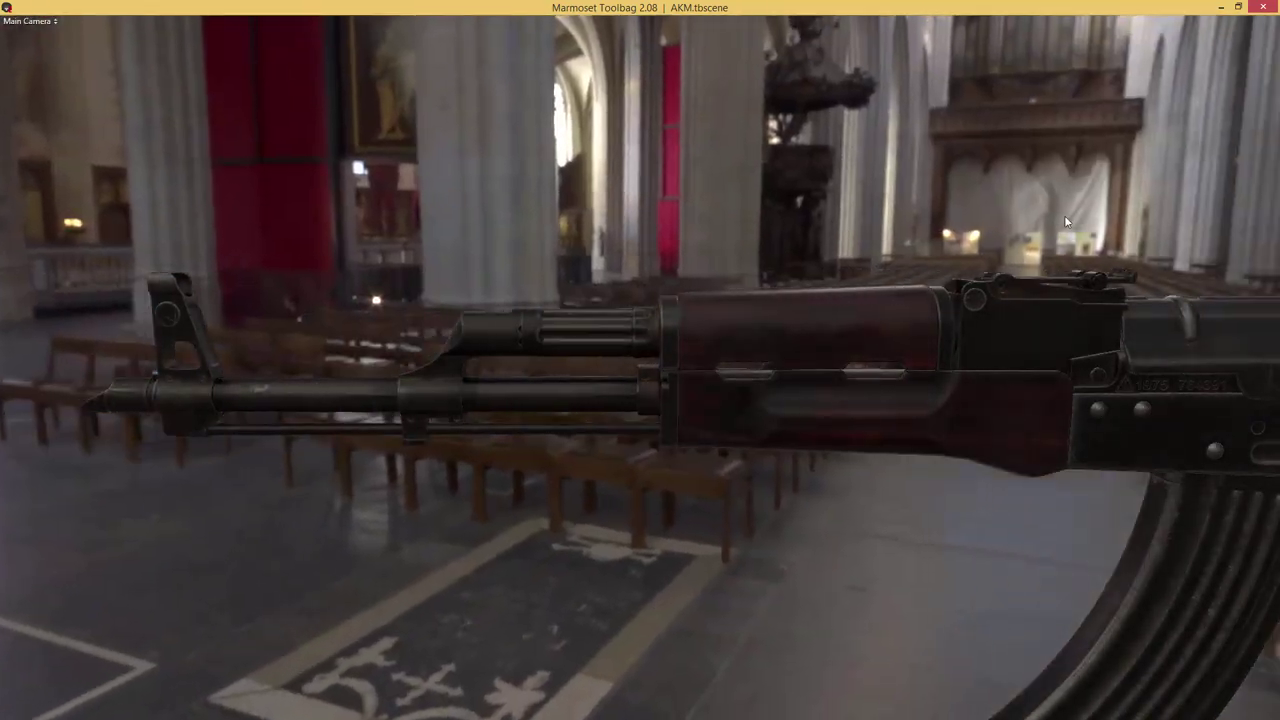
{"action": "key", "text": "Tab"}
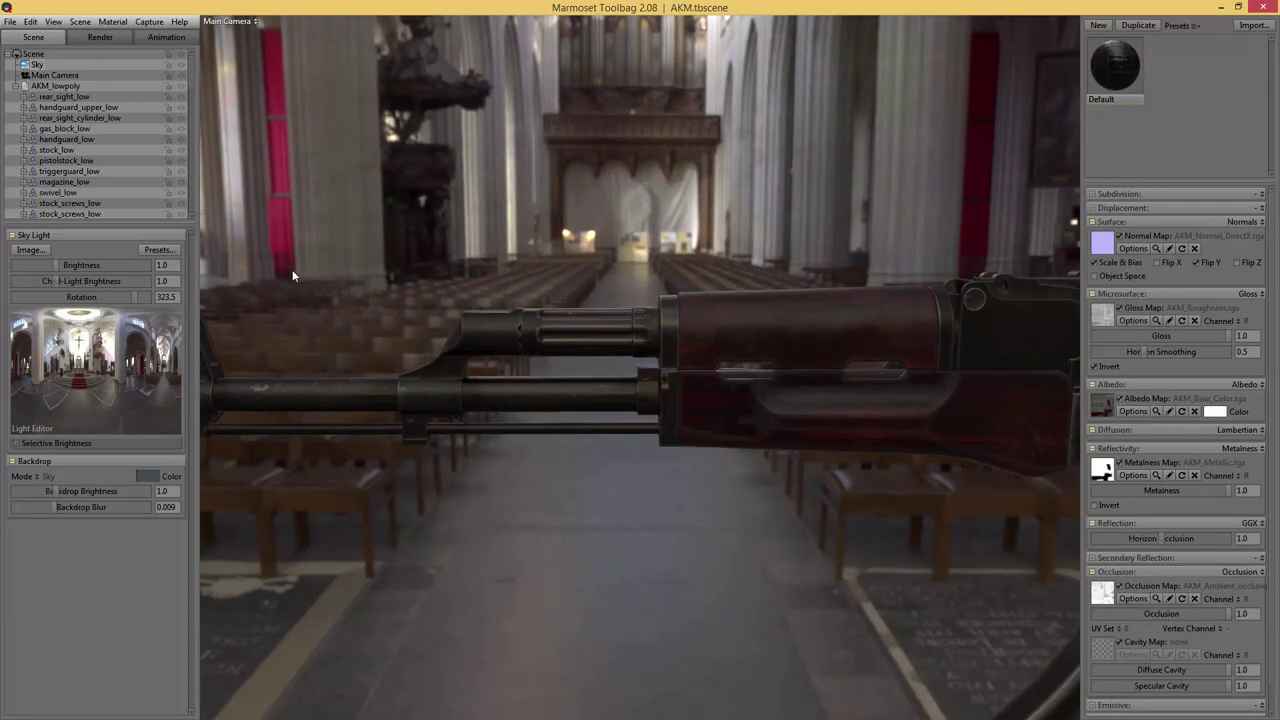
{"action": "key", "text": "Tab"}
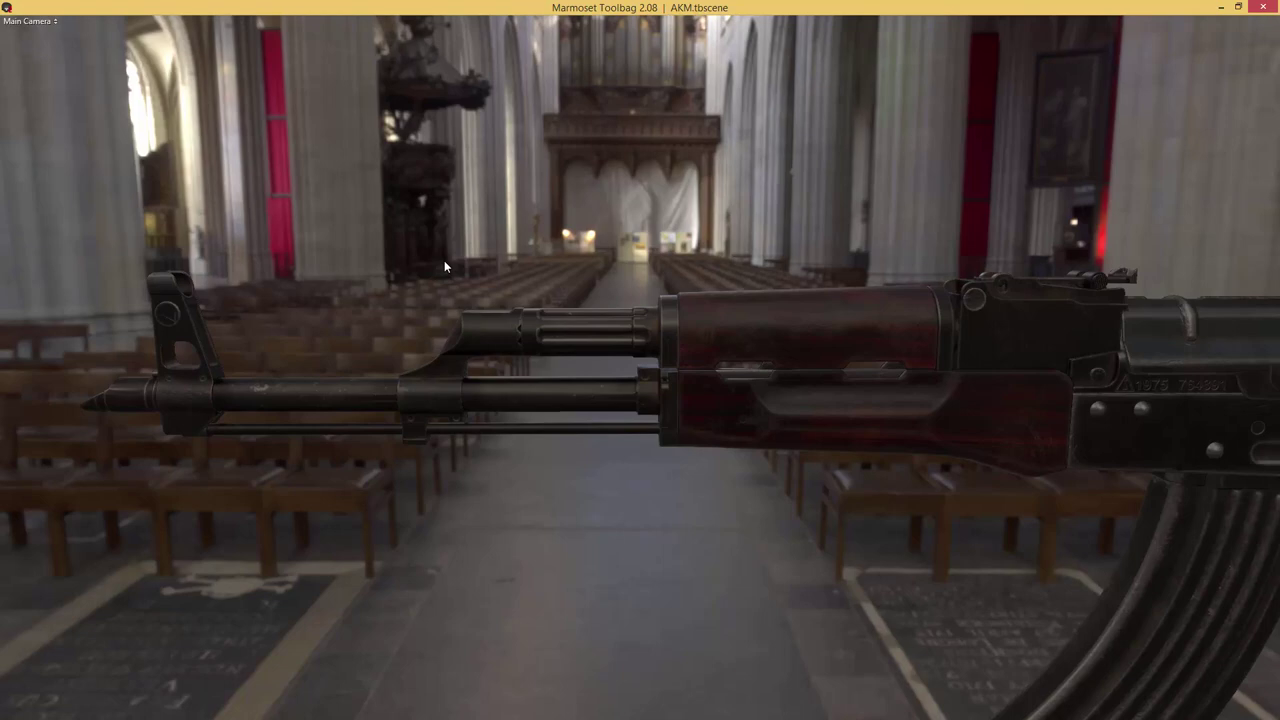
{"action": "key", "text": "Tab"}
{"action": "key", "text": "Tab"}
{"action": "key", "text": "Tab"}
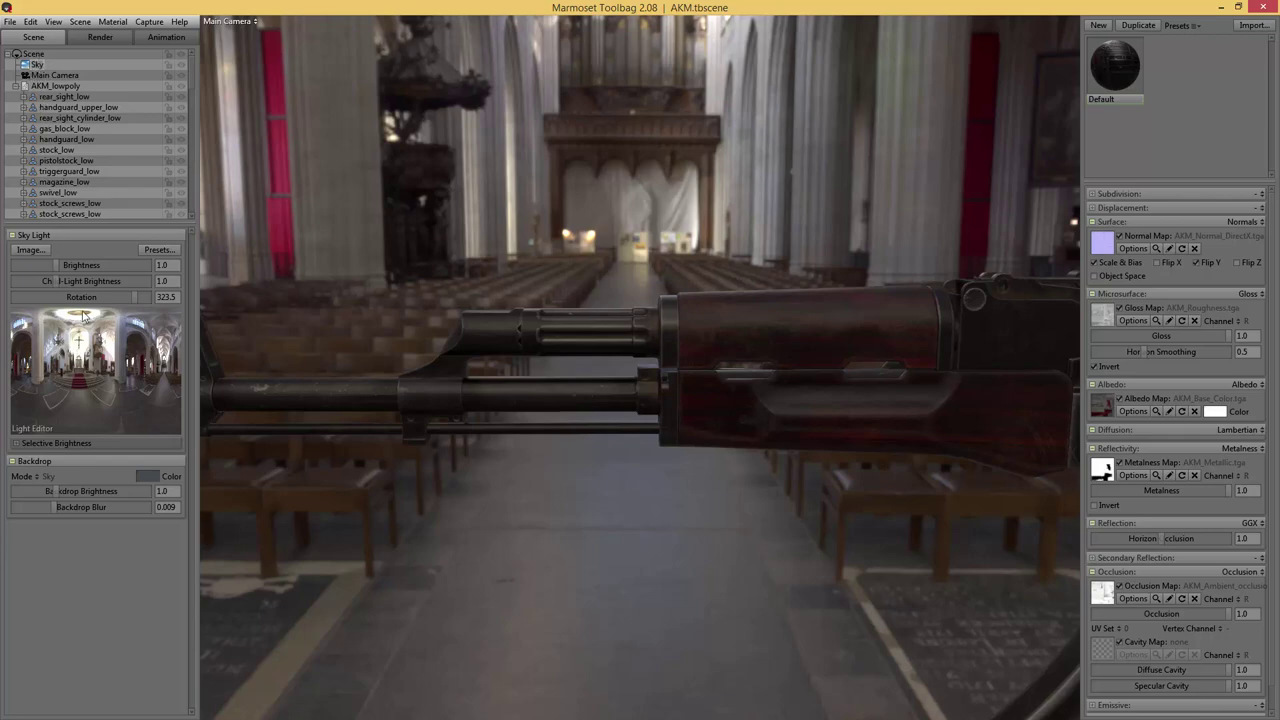
- Raise the sky light brightness to 17.15 and inspect the handguard, receiver and magazine
{"action": "left_click_drag", "start_coordinate": [62, 264], "coordinate": [62, 264]}
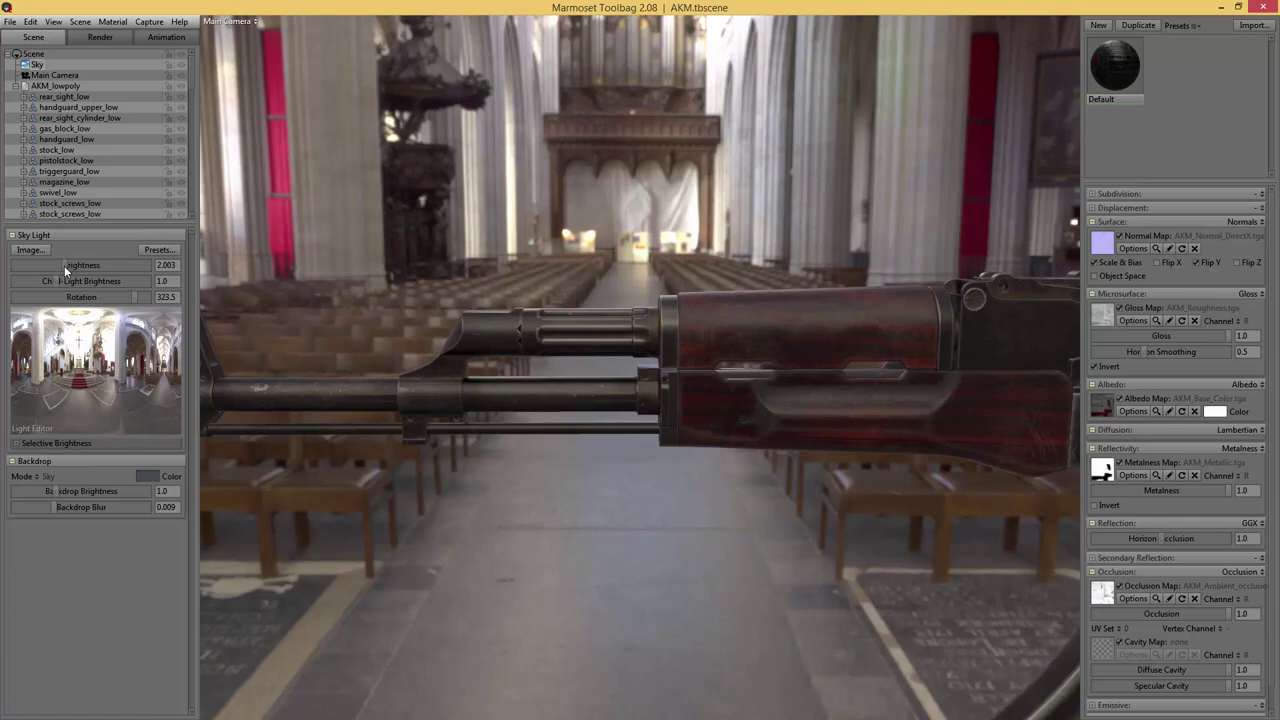
{"action": "mouse_move", "coordinate": [64, 265]}
{"action": "left_mouse_down"}
{"action": "mouse_move", "coordinate": [82, 265]}
{"action": "mouse_move", "coordinate": [64, 265]}
{"action": "left_mouse_up"}
{"action": "left_click_drag", "start_coordinate": [64, 265], "coordinate": [100, 263]}
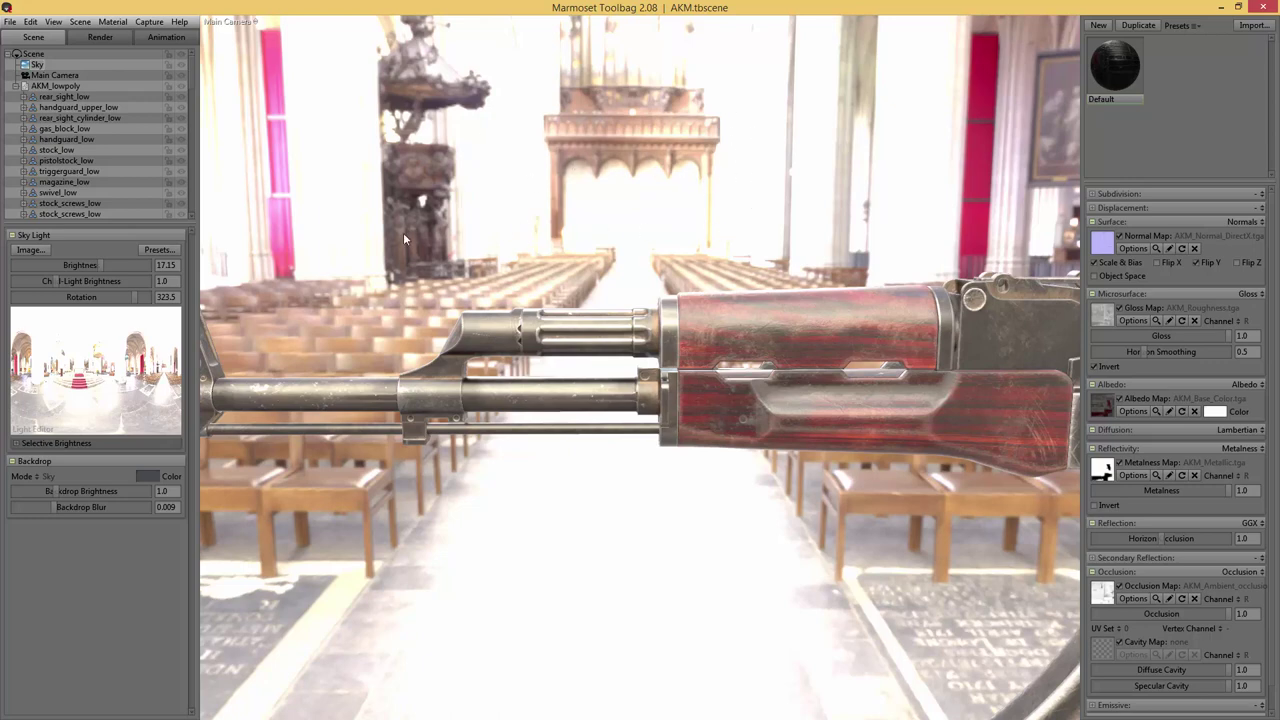
{"action": "middle_click_drag", "start_coordinate": [980, 356], "coordinate": [788, 356]}
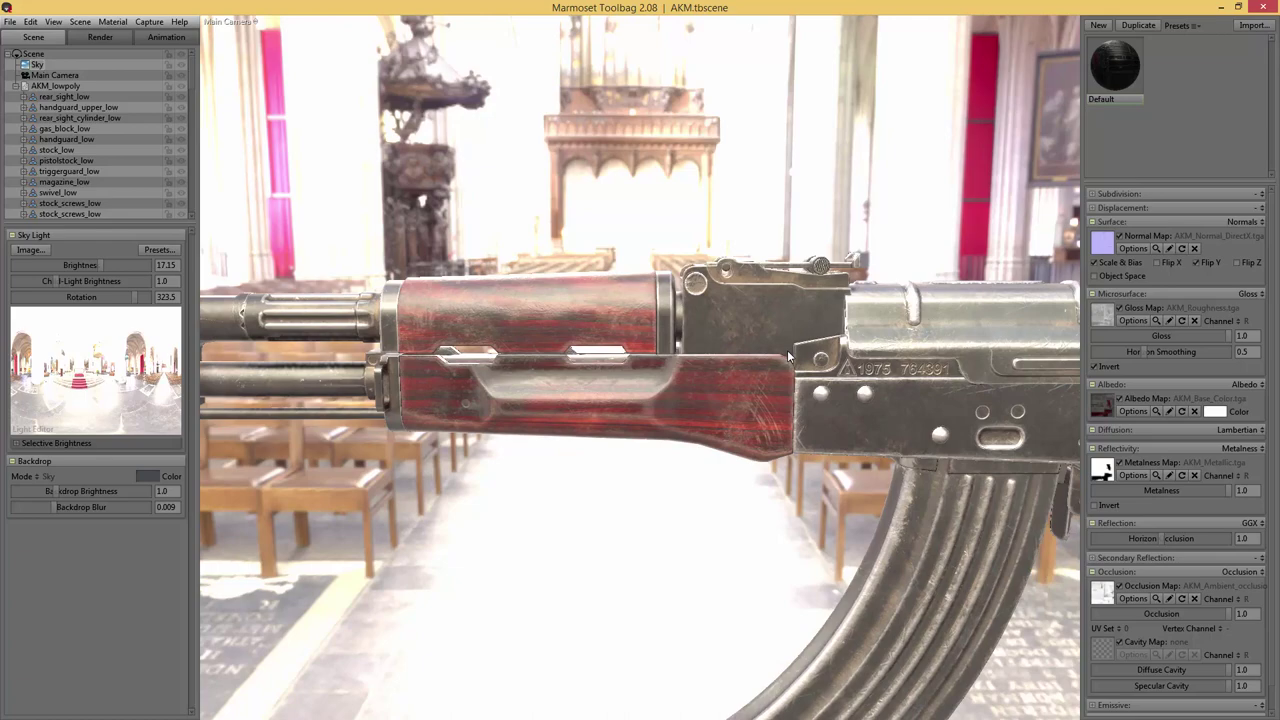
{"action": "left_click_drag", "start_coordinate": [788, 356], "coordinate": [241, 355]}
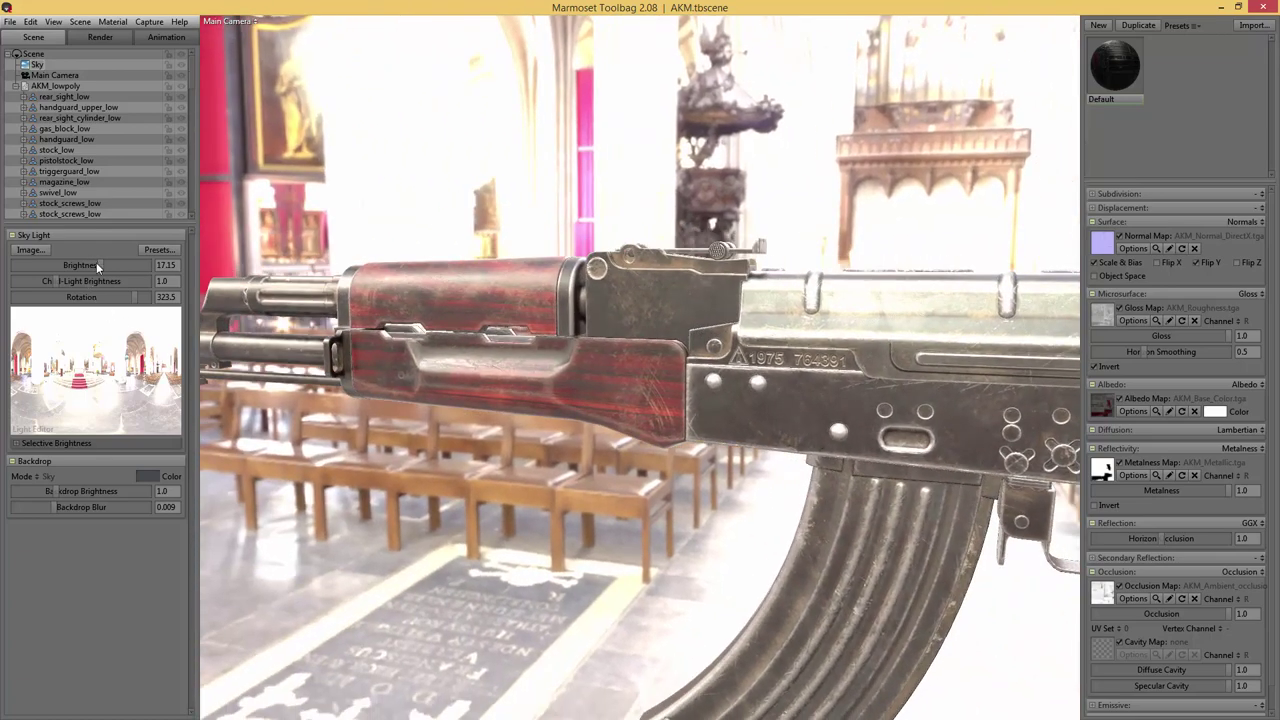
- Set the sky light brightness to 2.46 and check the handguard and receiver from several angles
{"action": "left_click_drag", "start_coordinate": [96, 262], "coordinate": [70, 263]}
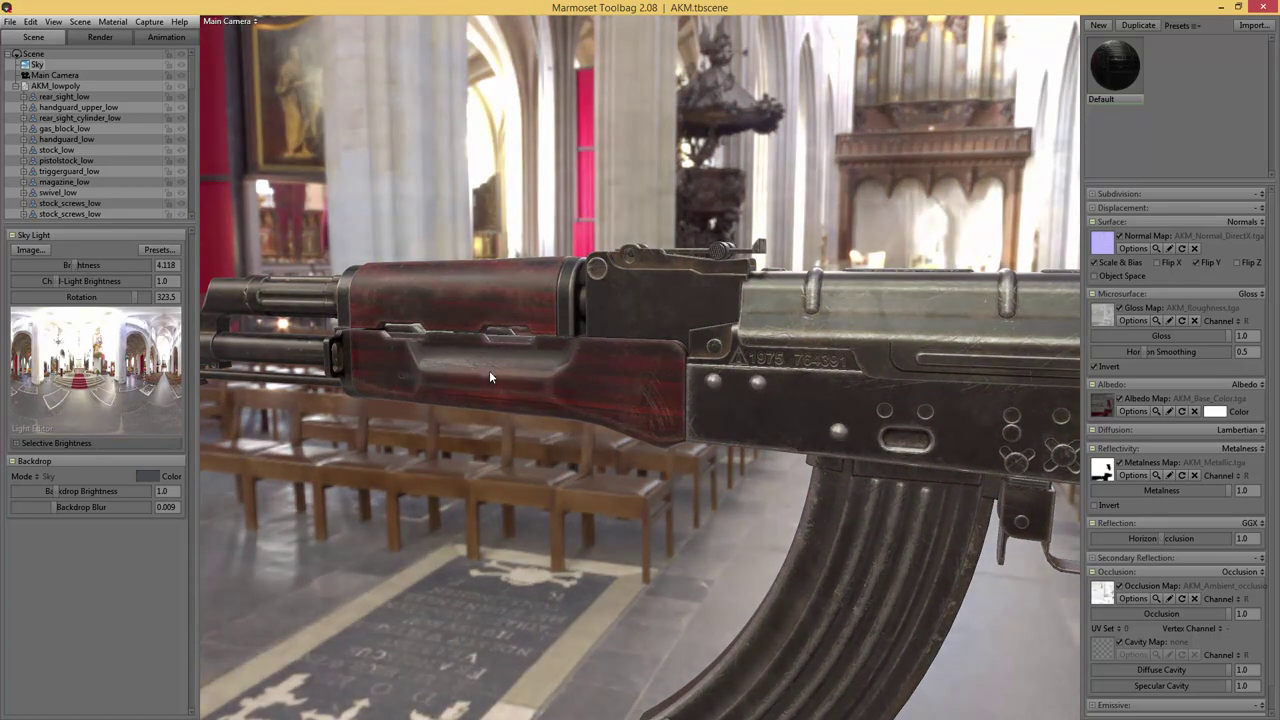
{"action": "left_click_drag", "start_coordinate": [489, 377], "coordinate": [484, 339]}
{"action": "middle_click_drag", "start_coordinate": [484, 339], "coordinate": [684, 351]}
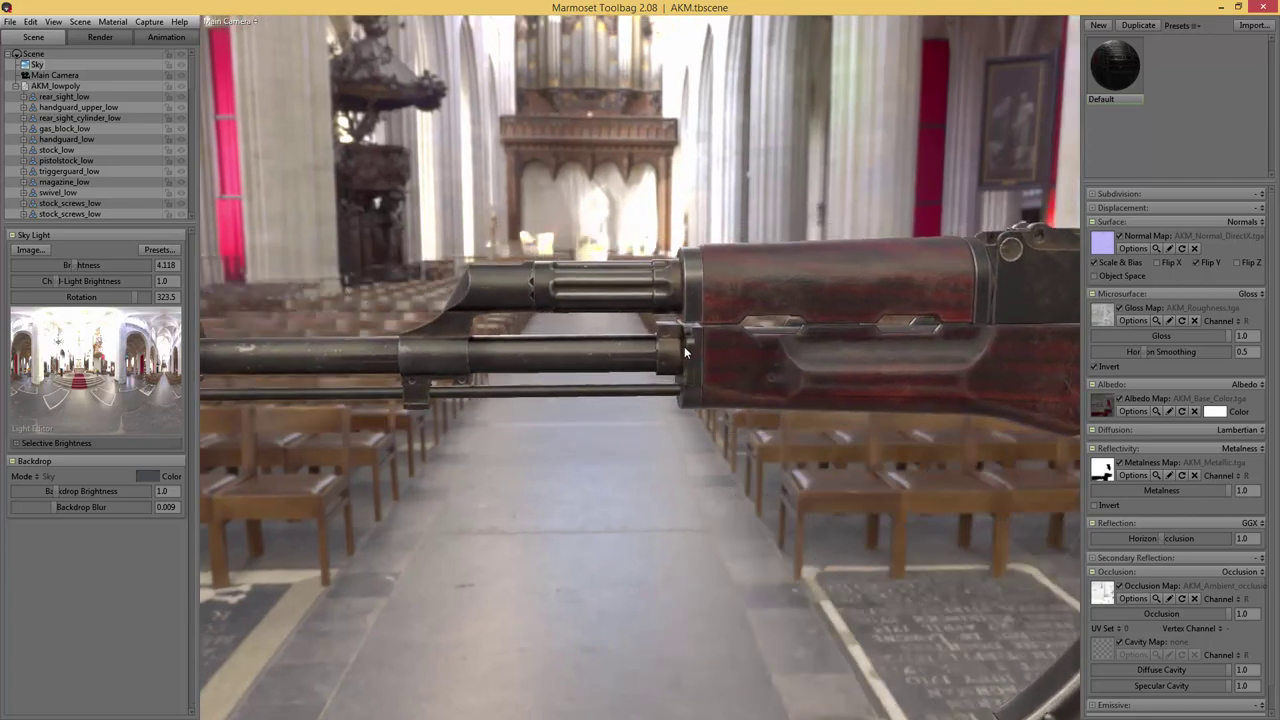
{"action": "left_click_drag", "start_coordinate": [72, 264], "coordinate": [66, 264]}
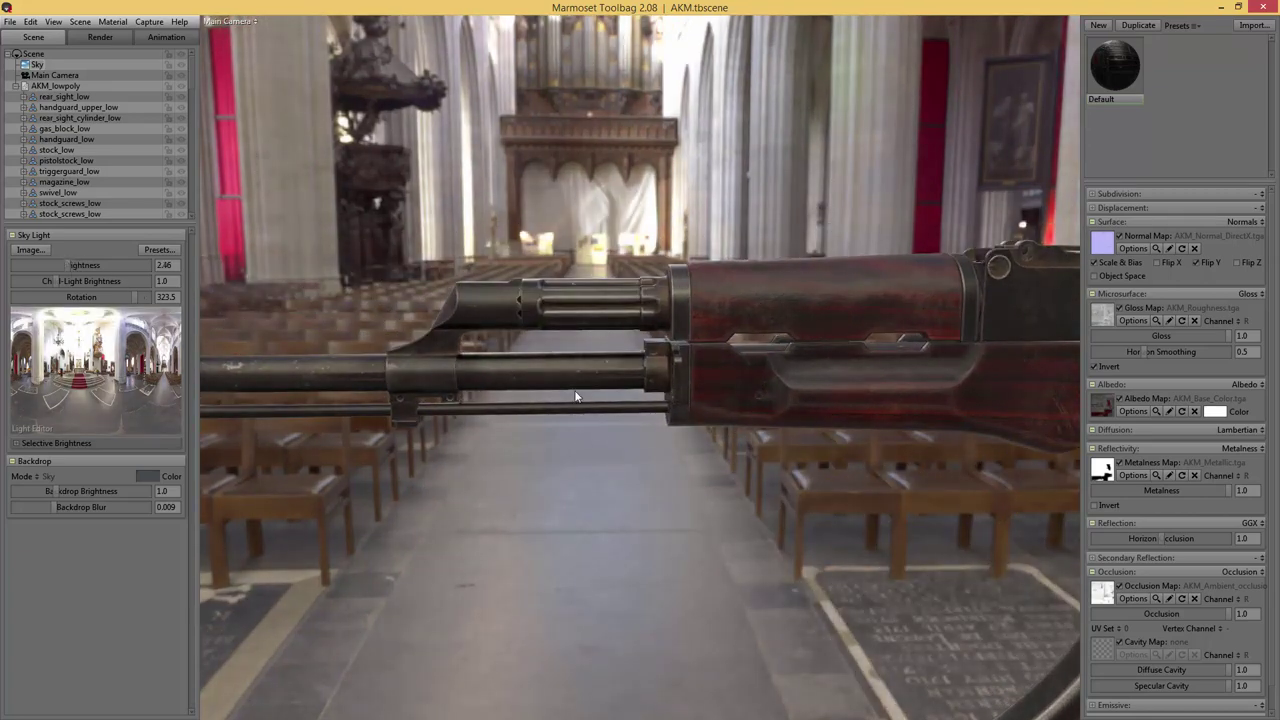
{"action": "left_click_drag", "start_coordinate": [578, 397], "coordinate": [691, 402]}
{"action": "scroll", "coordinate": [607, 402], "scroll_direction": "up", "scroll_amount": 3}
{"action": "left_click_drag", "start_coordinate": [607, 407], "coordinate": [595, 412]}
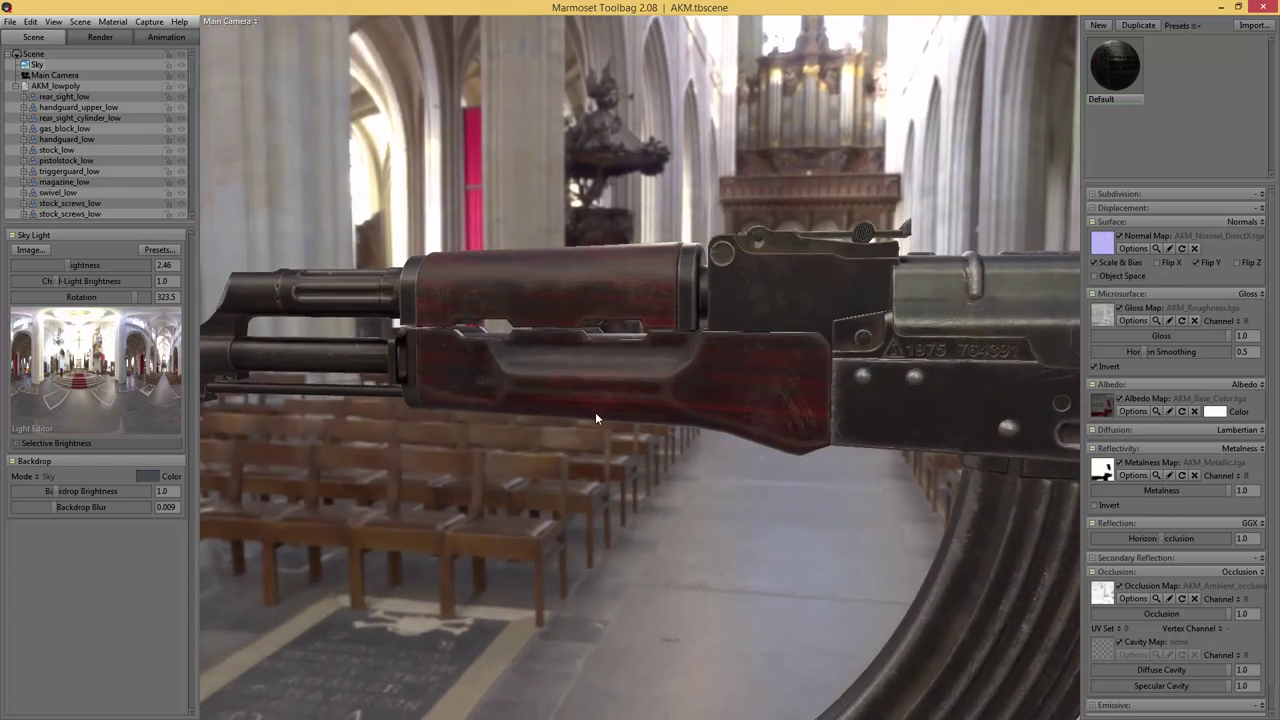
- Add a child light in the middle of the sky image and reposition it onto the red carpet
{"action": "left_click", "coordinate": [85, 347]}
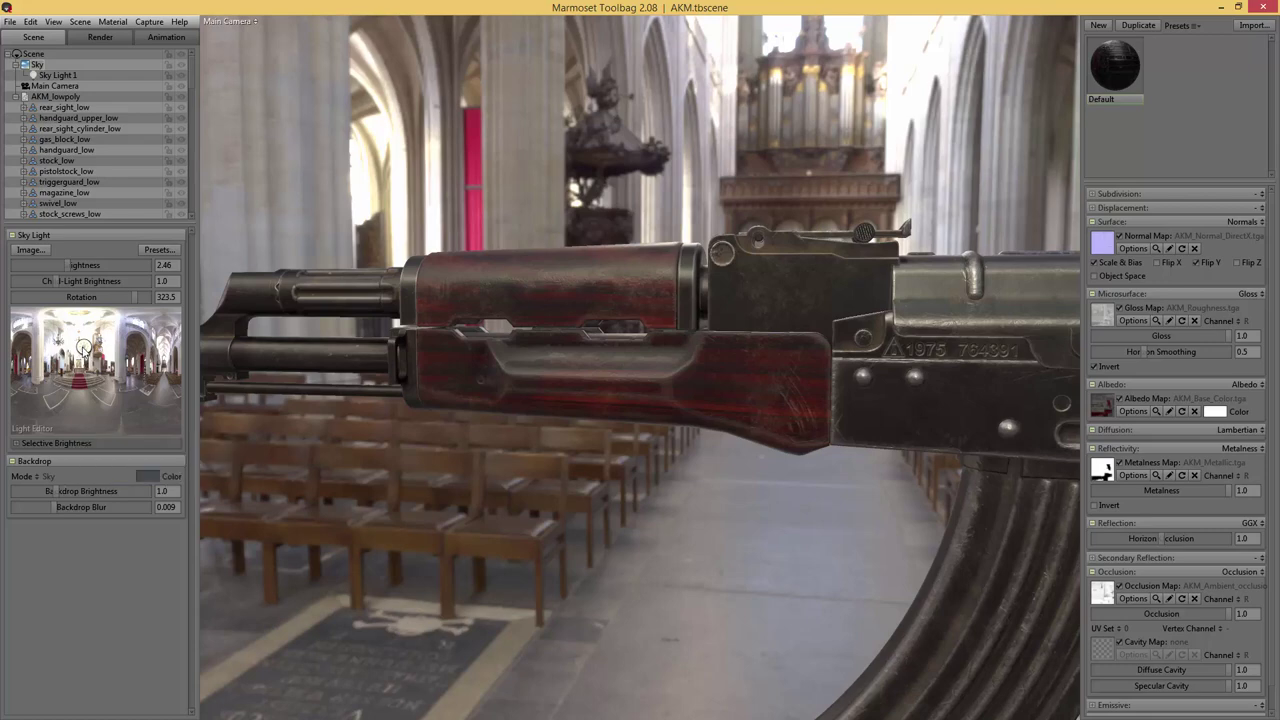
{"action": "mouse_move", "coordinate": [85, 348]}
{"action": "left_mouse_down"}
{"action": "mouse_move", "coordinate": [116, 340]}
{"action": "mouse_move", "coordinate": [53, 333]}
{"action": "left_mouse_up"}
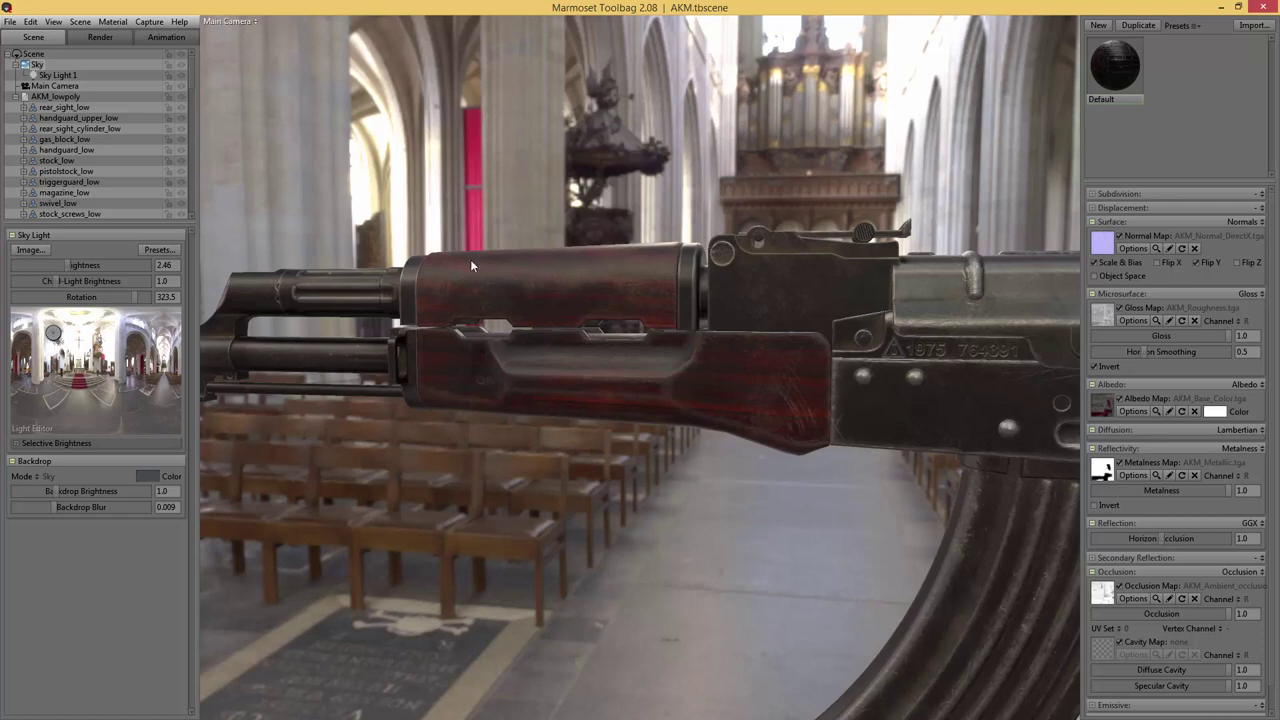
{"action": "mouse_move", "coordinate": [50, 334]}
{"action": "left_mouse_down"}
{"action": "mouse_move", "coordinate": [93, 339]}
{"action": "mouse_move", "coordinate": [91, 354]}
{"action": "mouse_move", "coordinate": [77, 351]}
{"action": "mouse_move", "coordinate": [79, 380]}
{"action": "left_mouse_up"}
{"action": "left_click_drag", "start_coordinate": [917, 372], "coordinate": [664, 324]}
- Set Sky Light 1's brightness to 0.261 and change its colour to a medium blue
{"action": "left_click", "coordinate": [57, 74]}
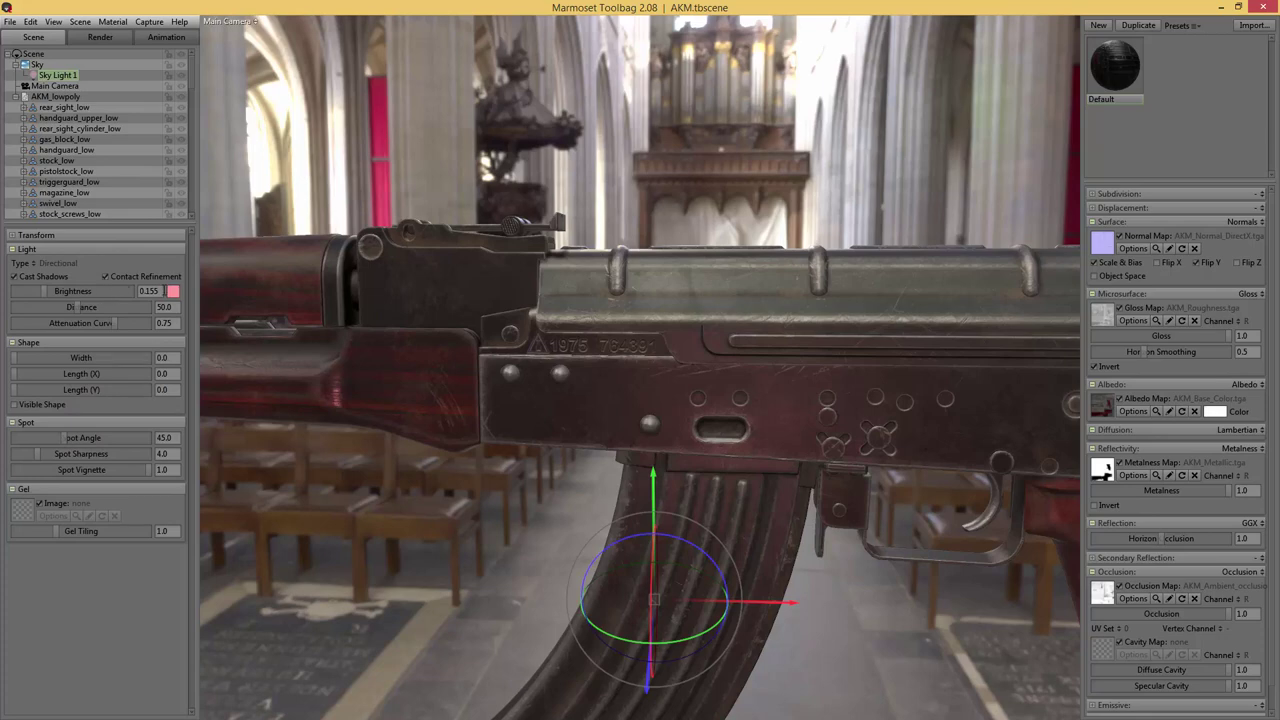
{"action": "mouse_move", "coordinate": [44, 290]}
{"action": "left_mouse_down"}
{"action": "mouse_move", "coordinate": [105, 291]}
{"action": "mouse_move", "coordinate": [47, 291]}
{"action": "left_mouse_up"}
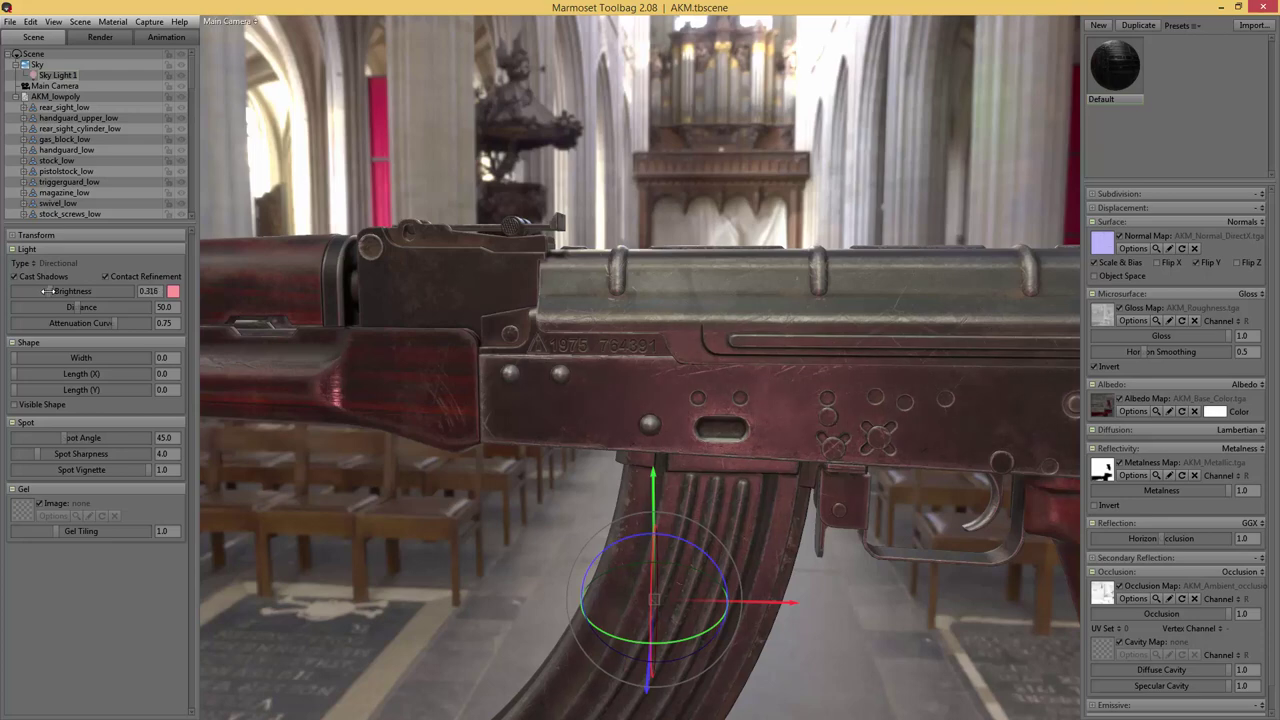
{"action": "left_click", "coordinate": [174, 292]}
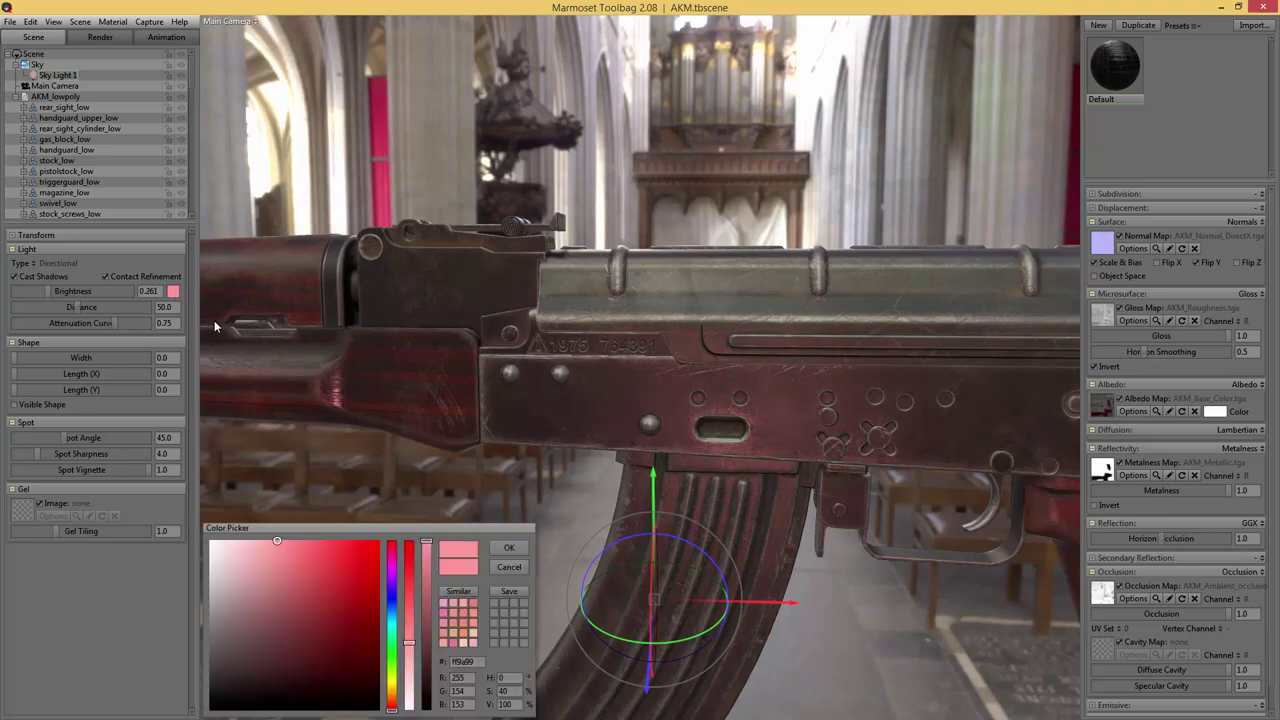
{"action": "left_click", "coordinate": [392, 618]}
{"action": "mouse_move", "coordinate": [304, 590]}
{"action": "left_mouse_down"}
{"action": "mouse_move", "coordinate": [318, 610]}
{"action": "mouse_move", "coordinate": [326, 600]}
{"action": "left_mouse_up"}
{"action": "left_click", "coordinate": [520, 547]}
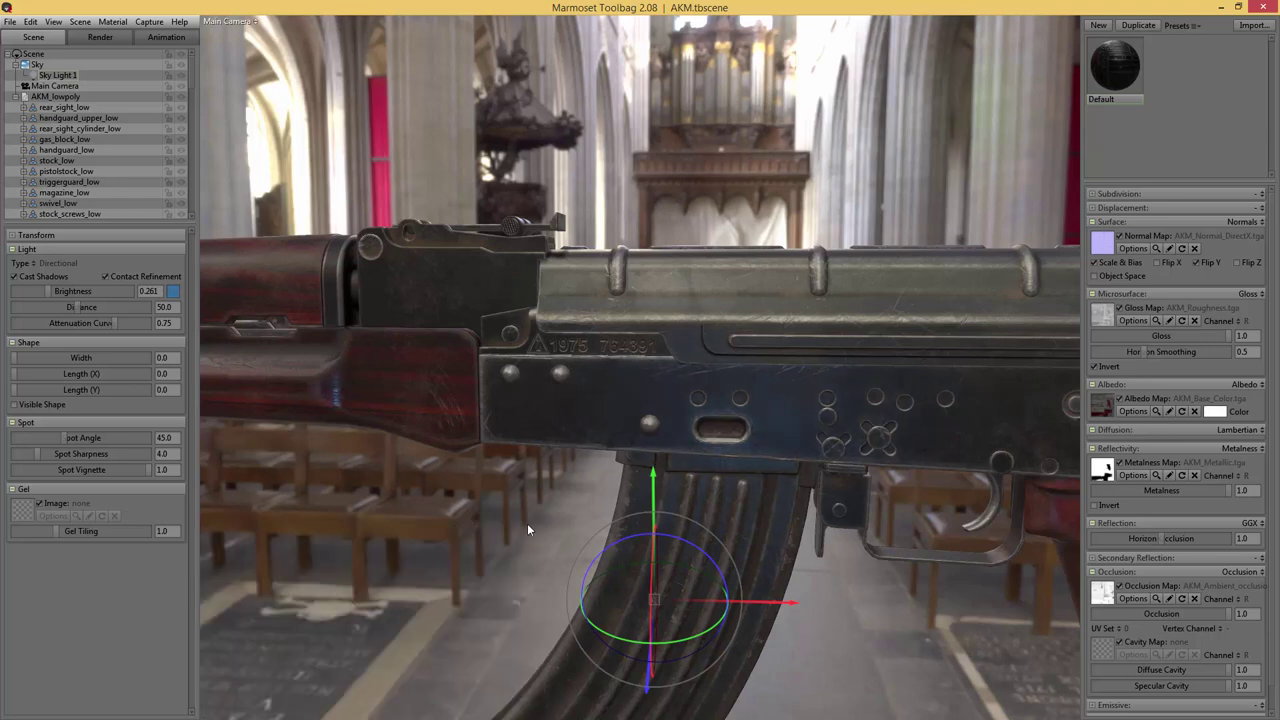
{"action": "scroll", "coordinate": [586, 447], "scroll_direction": "down", "scroll_amount": 5}
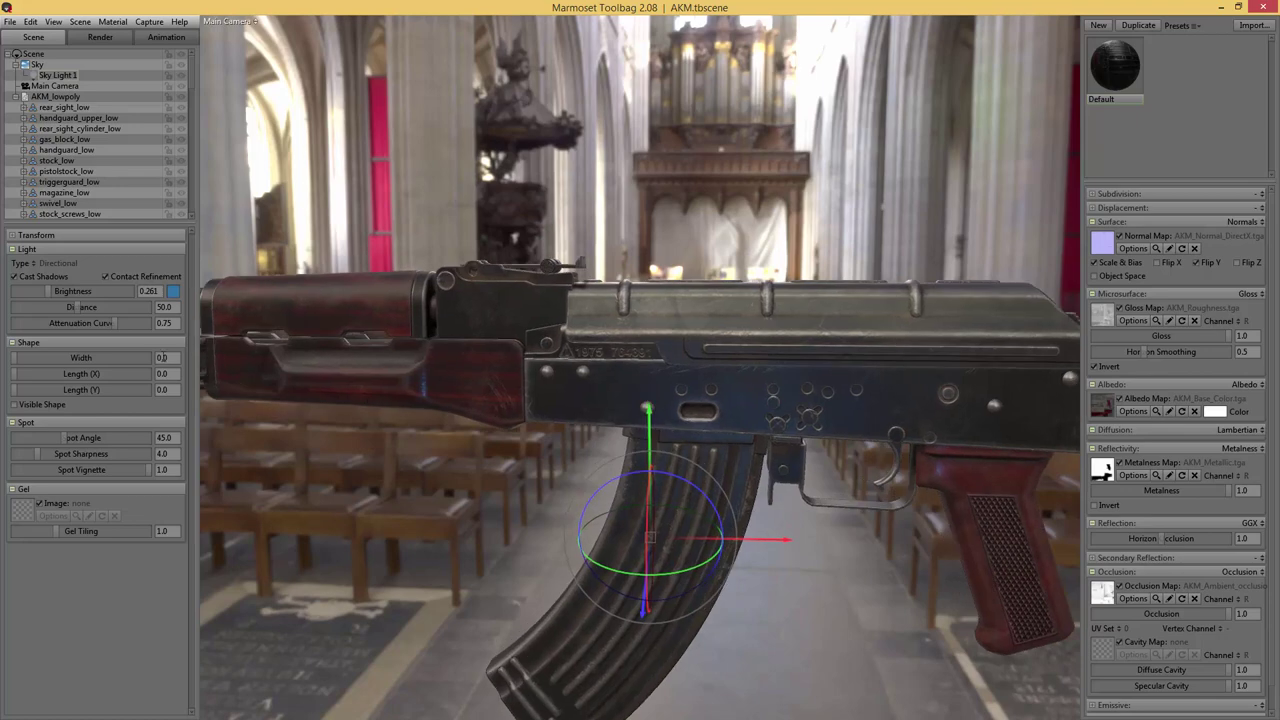
- Add a second child light to the sky image and move it to the red area at the image's edge
{"action": "left_click", "coordinate": [40, 66]}
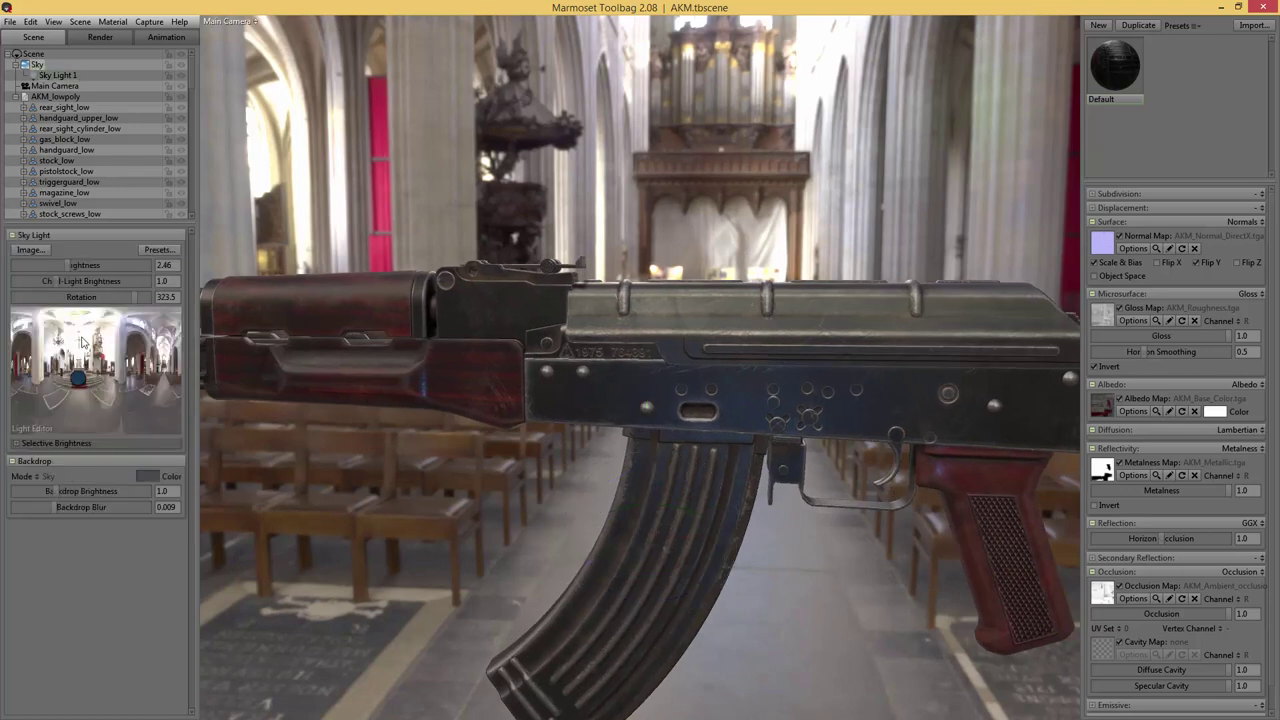
{"action": "left_click", "coordinate": [116, 345]}
{"action": "mouse_move", "coordinate": [116, 345]}
{"action": "left_mouse_down"}
{"action": "mouse_move", "coordinate": [121, 364]}
{"action": "mouse_move", "coordinate": [19, 365]}
{"action": "left_mouse_up"}
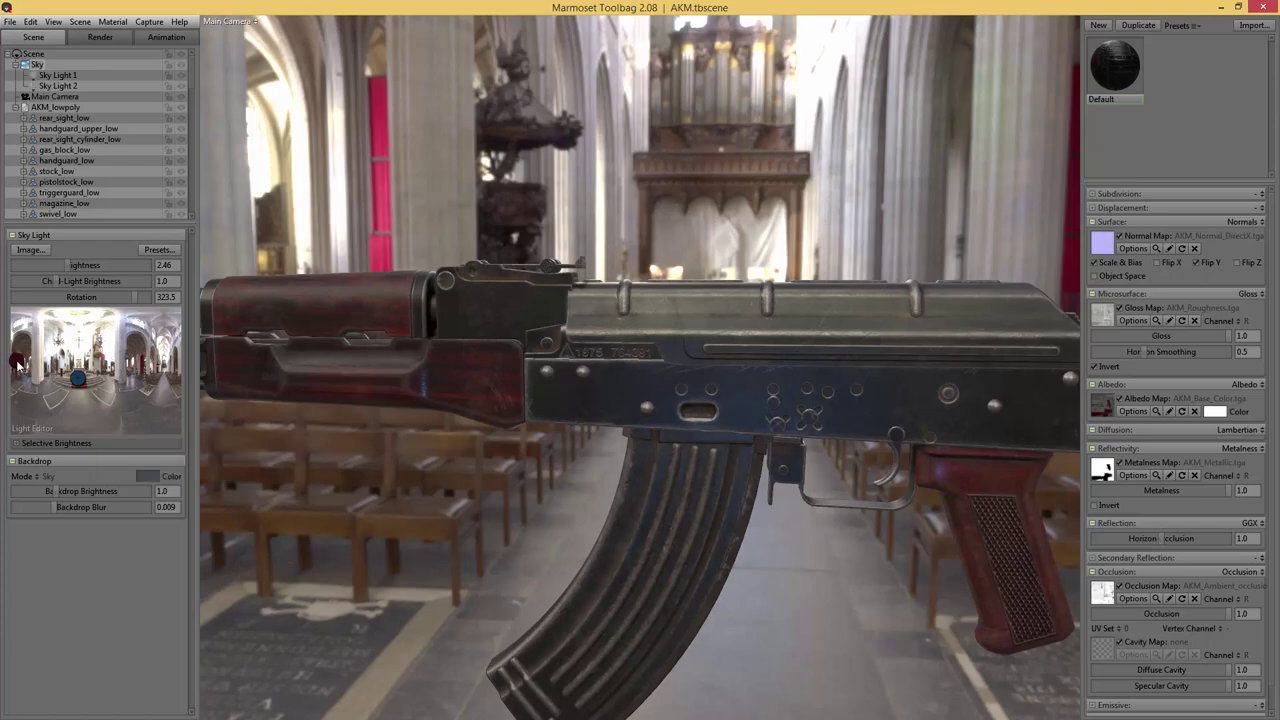
- Rotate the sky to 116.5 and delete both child lights, Sky Light 1 and Sky Light 2
{"action": "left_click_drag", "start_coordinate": [450, 385], "coordinate": [372, 334]}
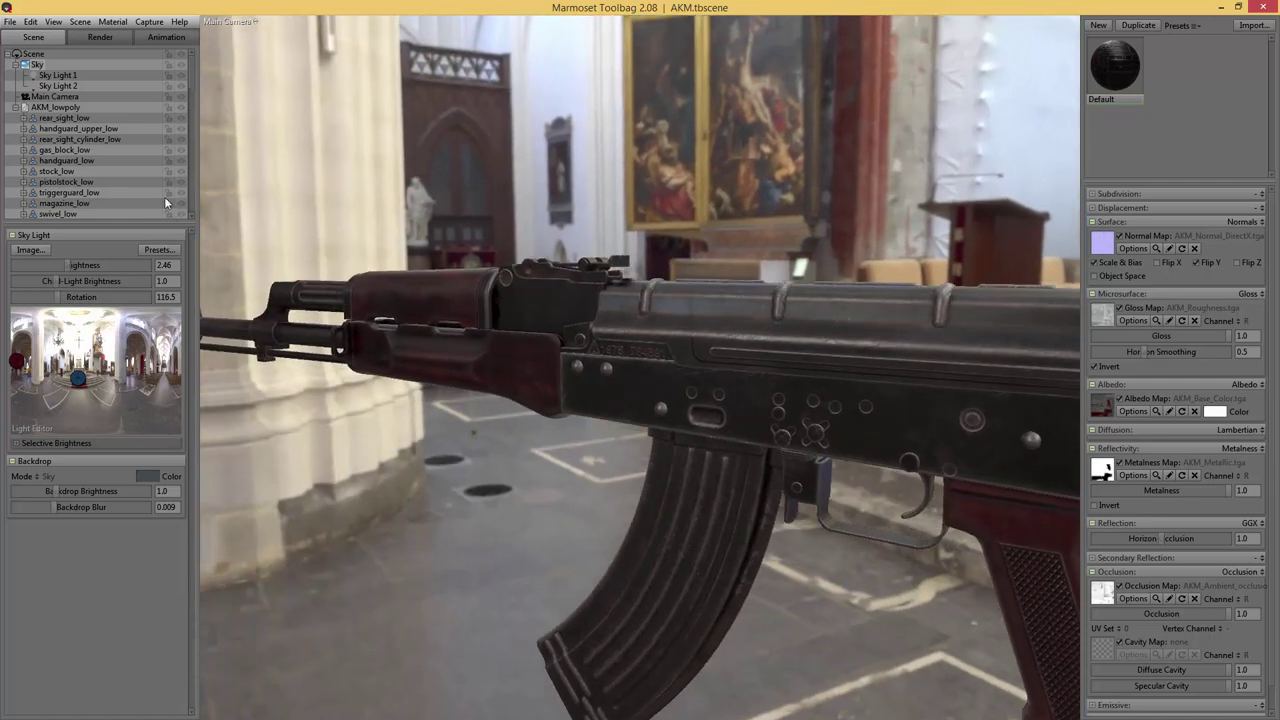
{"action": "left_click", "coordinate": [55, 75]}
{"action": "left_click", "coordinate": [59, 86], "text": "ctrl"}
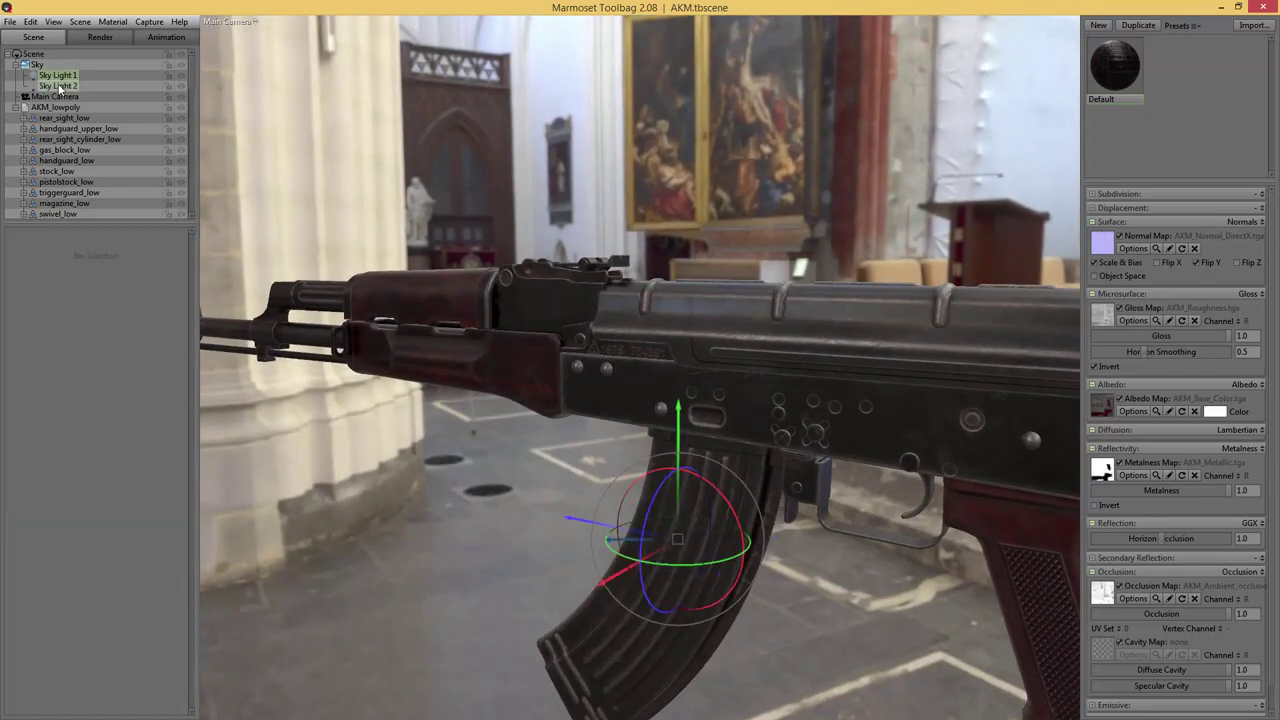
{"action": "key", "text": "Delete"}
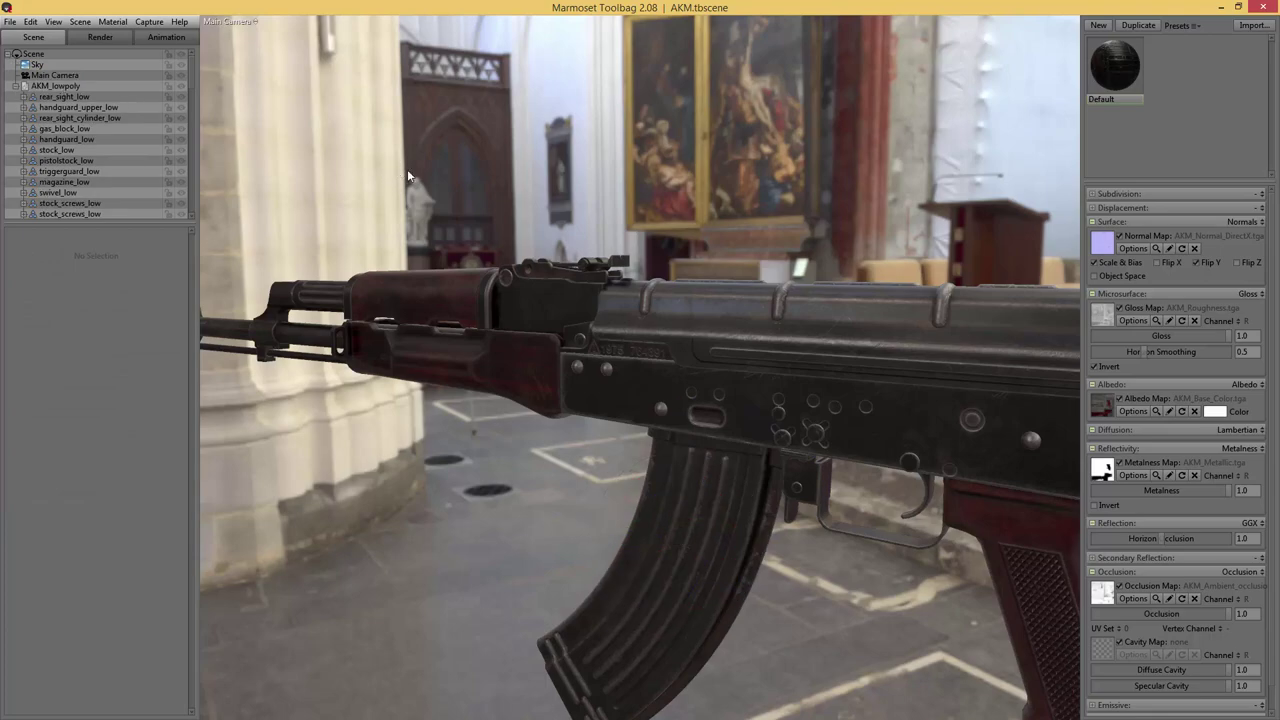
{"action": "left_click_drag", "start_coordinate": [407, 169], "coordinate": [497, 171]}
{"action": "scroll", "coordinate": [675, 224], "scroll_direction": "up", "scroll_amount": 3}
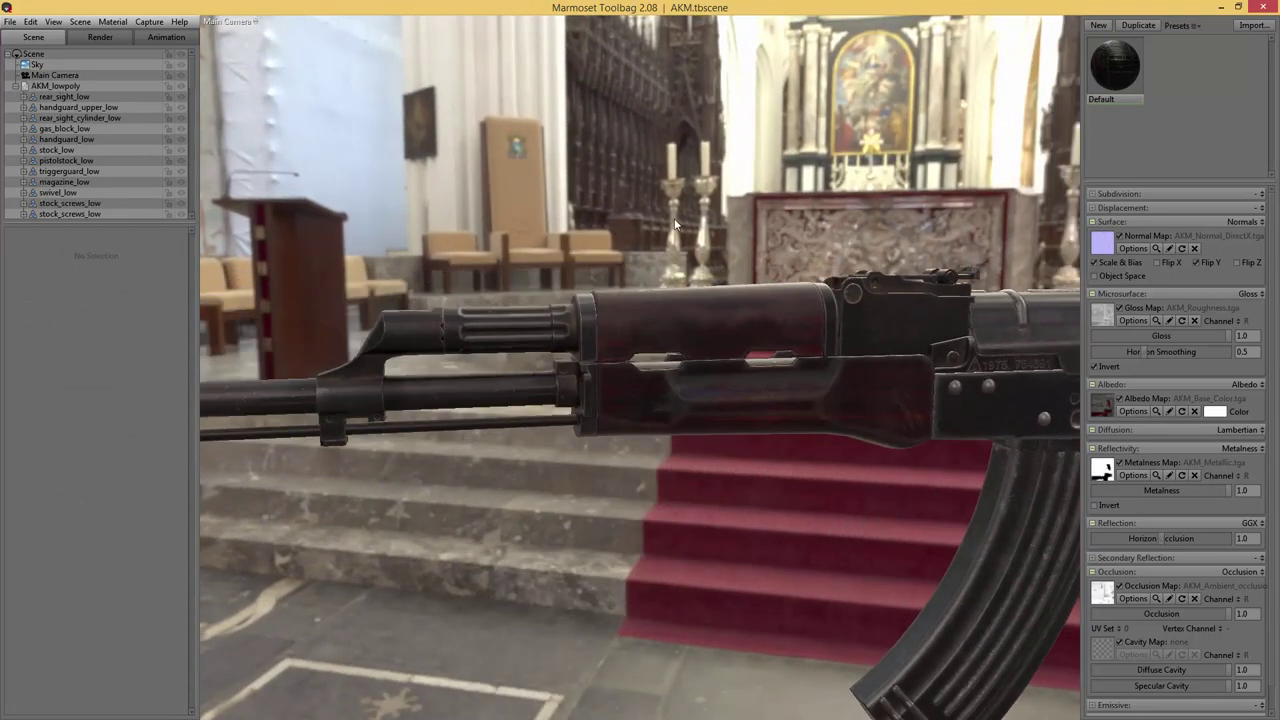
{"action": "key", "text": "Tab"}
{"action": "left_click_drag", "start_coordinate": [680, 202], "coordinate": [650, 220]}
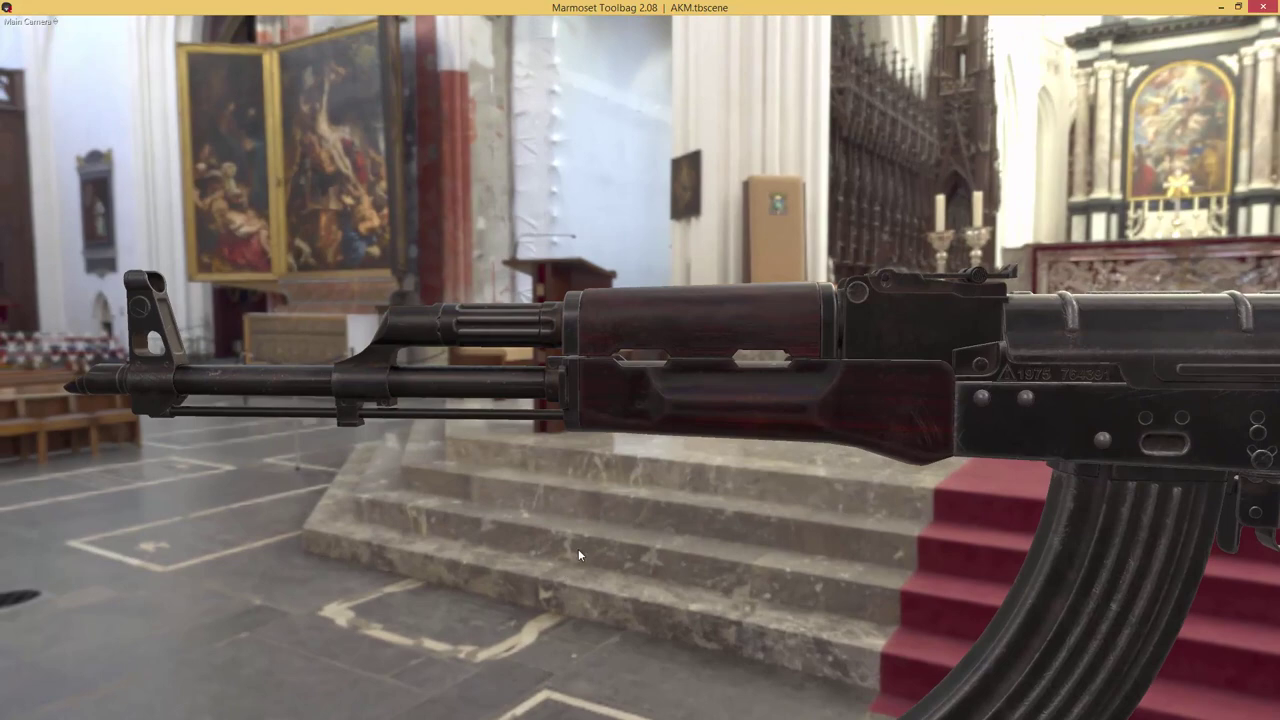
{"action": "key", "text": "Tab"}
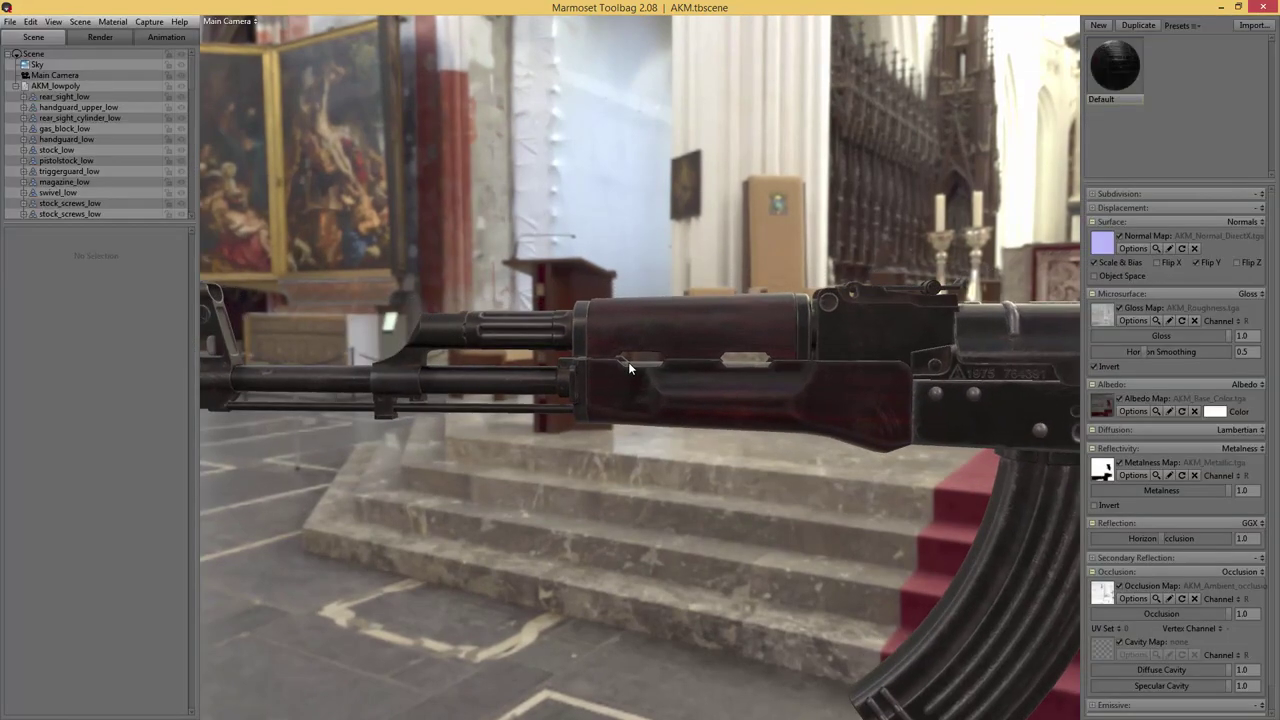
- Change the sky's backdrop mode to Blurred Sky and set its backdrop blur to 0.045
{"action": "left_click", "coordinate": [36, 65]}
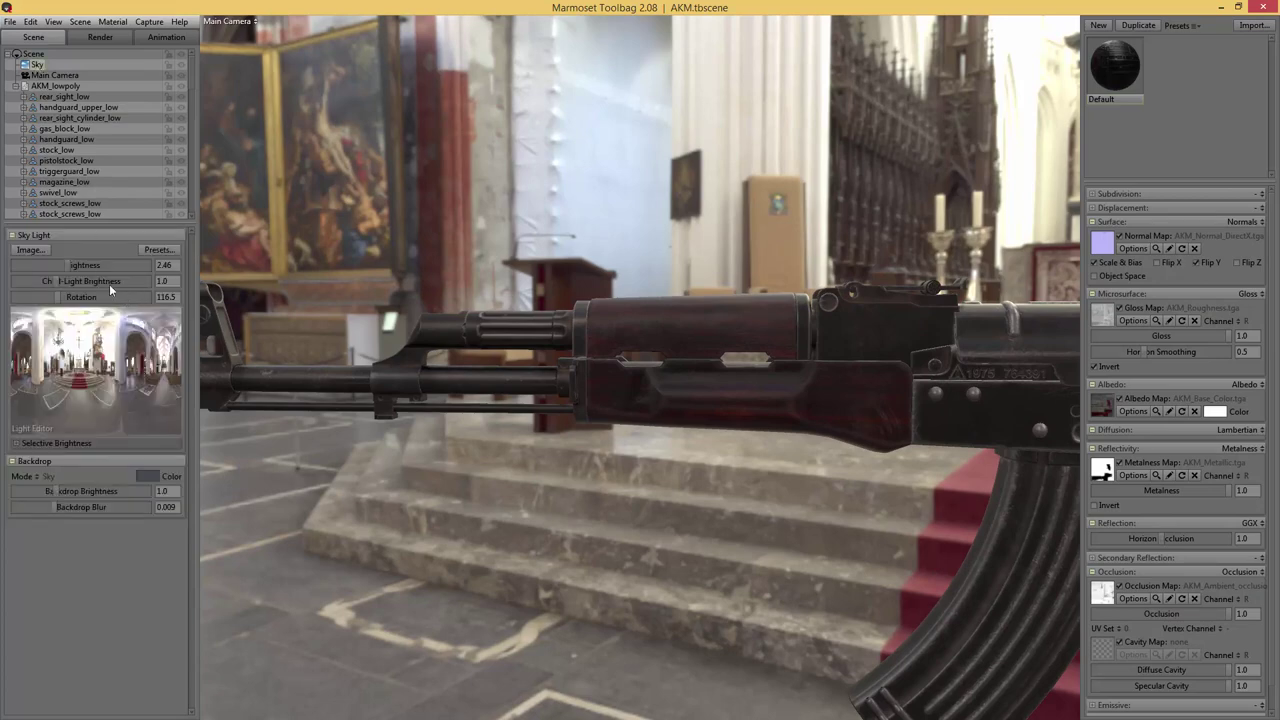
{"action": "left_click", "coordinate": [38, 477]}
{"action": "left_click", "coordinate": [38, 477]}
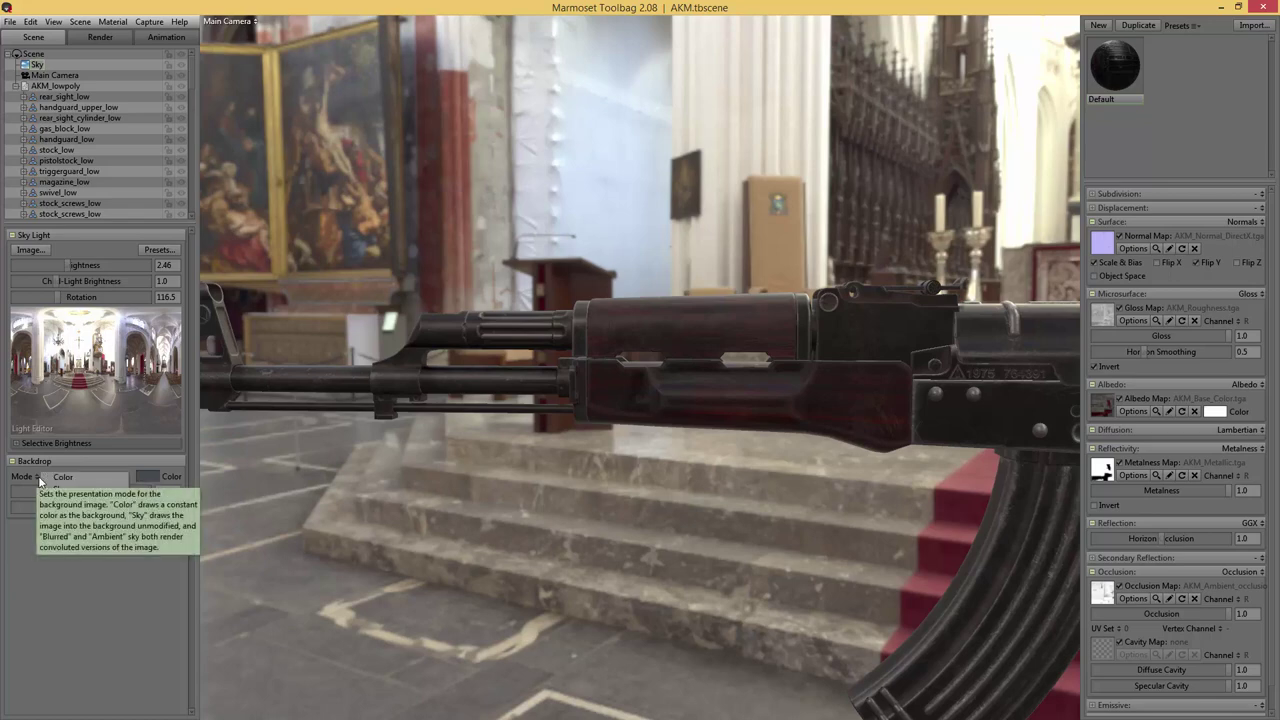
{"action": "left_click", "coordinate": [38, 477]}
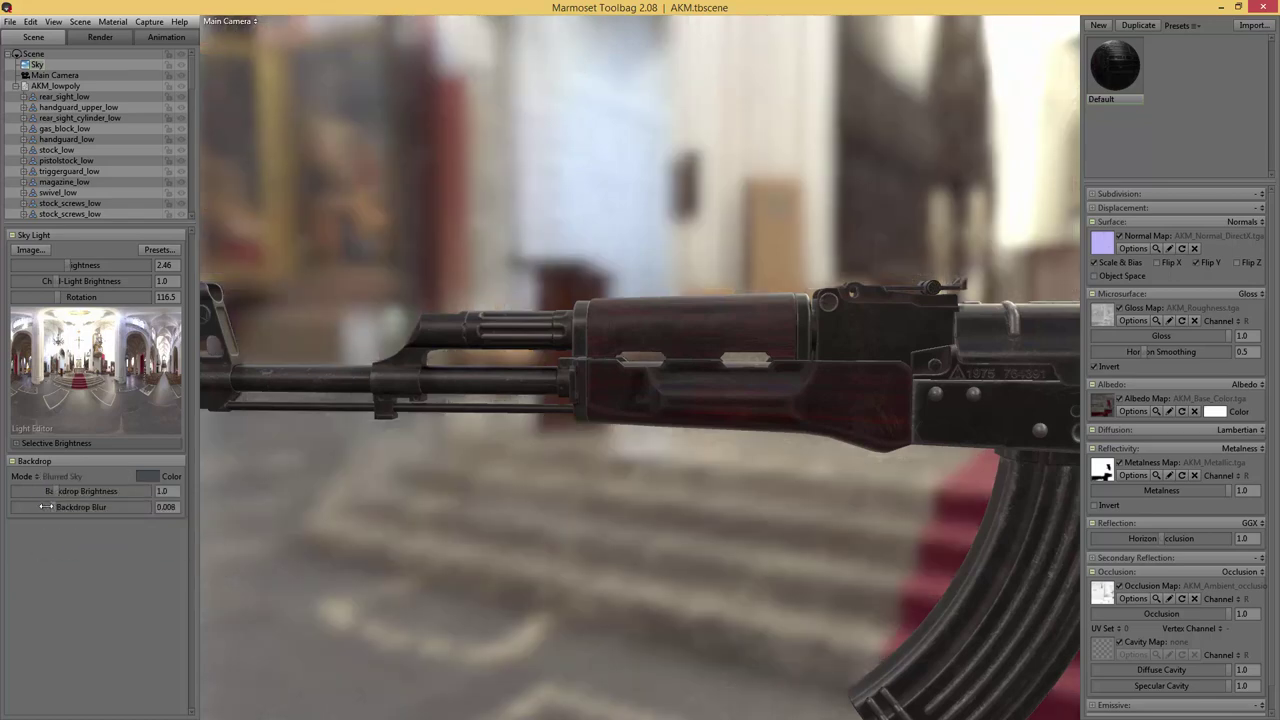
{"action": "mouse_move", "coordinate": [54, 506]}
{"action": "left_mouse_down"}
{"action": "mouse_move", "coordinate": [4, 506]}
{"action": "mouse_move", "coordinate": [73, 507]}
{"action": "left_mouse_up"}
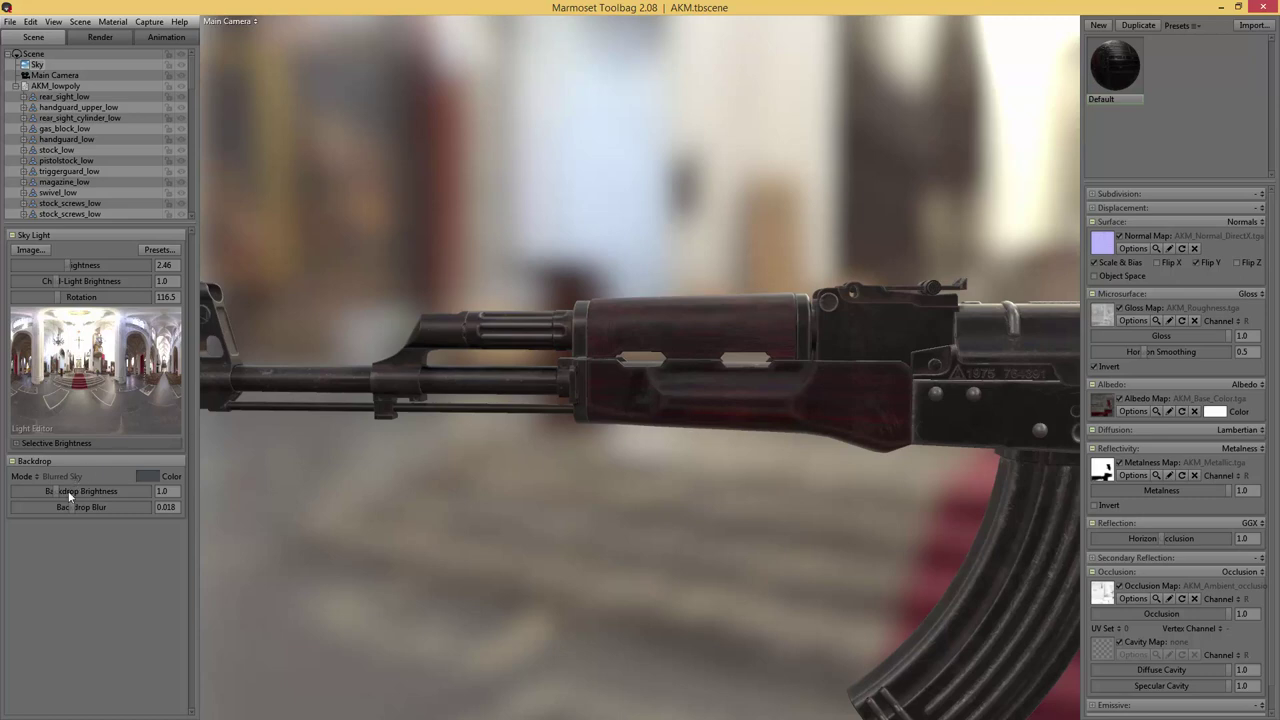
{"action": "left_click_drag", "start_coordinate": [75, 508], "coordinate": [108, 506]}
{"action": "left_click_drag", "start_coordinate": [352, 535], "coordinate": [394, 491]}
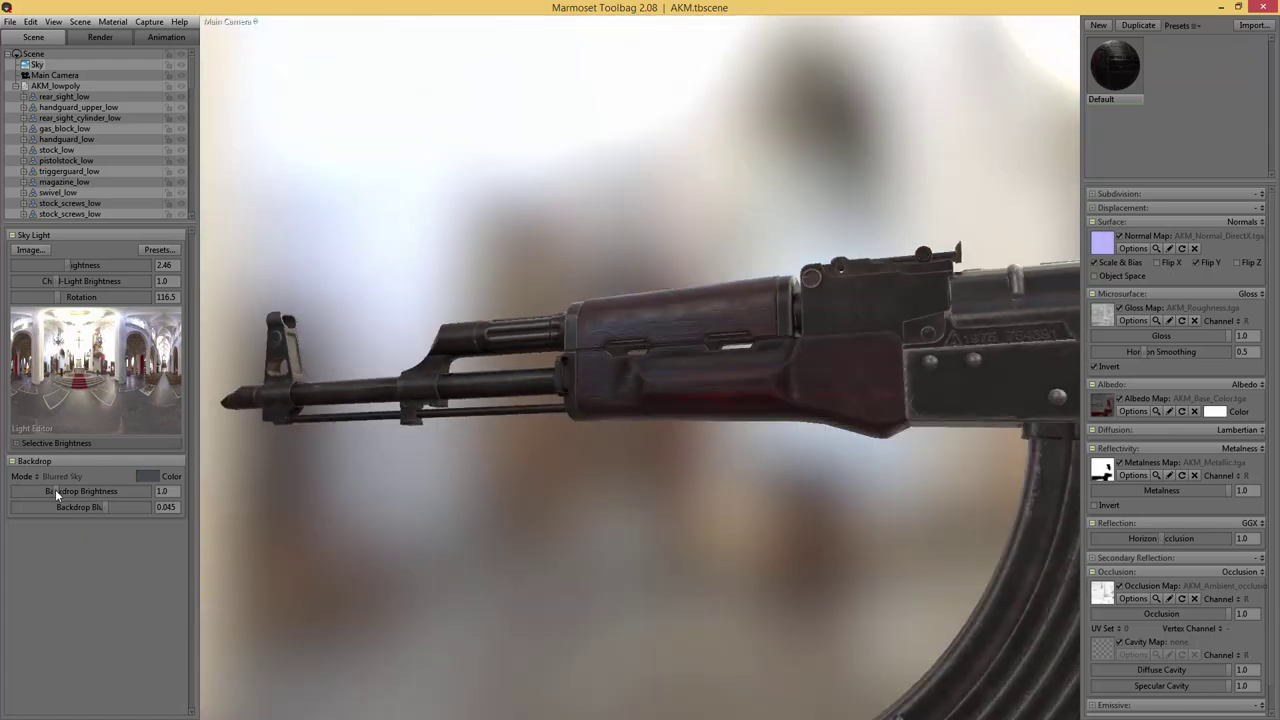
- Set the sky's backdrop brightness to 0.016
{"action": "left_click_drag", "start_coordinate": [60, 491], "coordinate": [30, 478]}
{"action": "left_click_drag", "start_coordinate": [466, 492], "coordinate": [608, 528]}
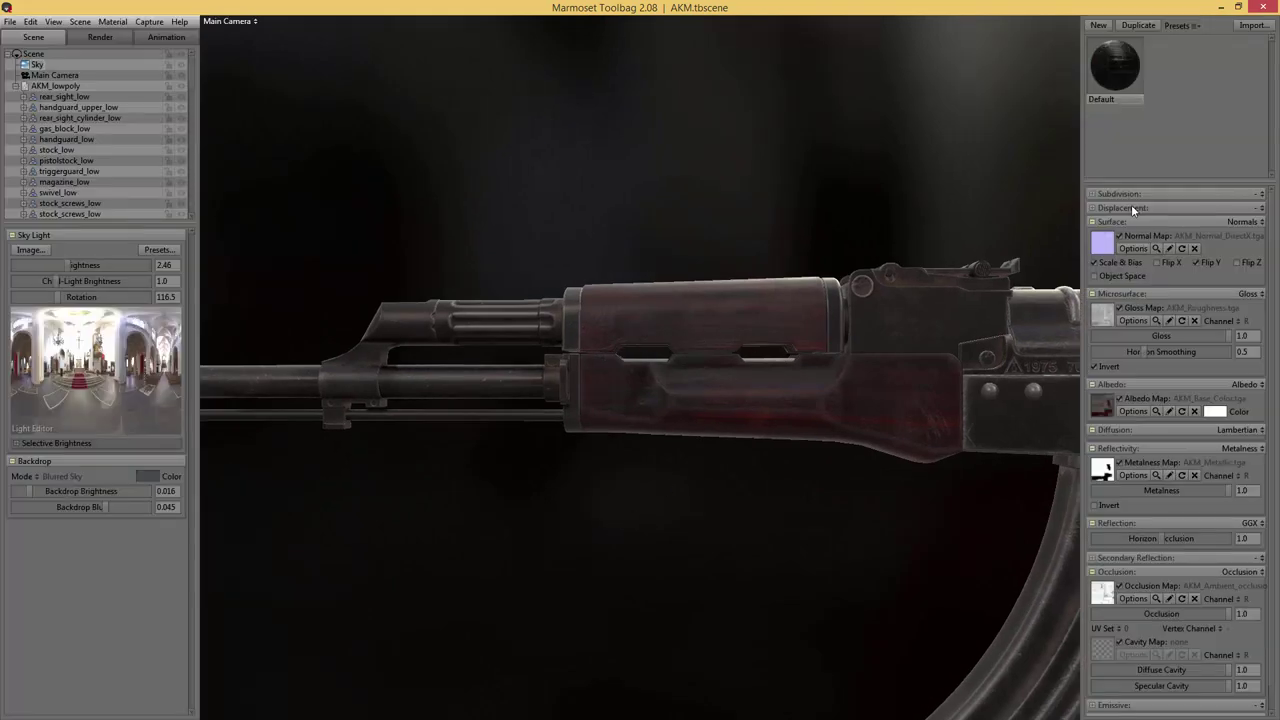
- Rename the Default material as AKM
{"action": "double_click", "coordinate": [1108, 96]}
{"action": "key", "text": "Return"}
{"action": "left_click", "coordinate": [1070, 95]}
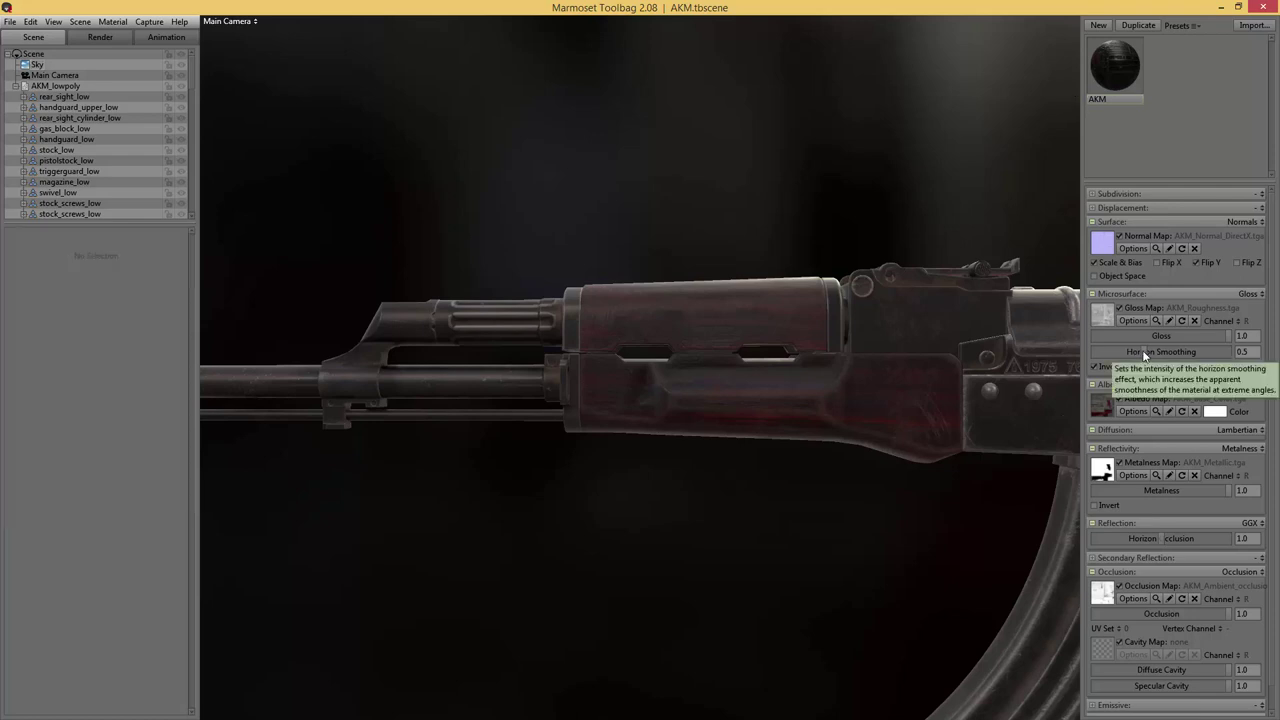
- Try out the AKM material's Horizon Smoothing across its range, including 0.0 and 0.842
{"action": "left_click_drag", "start_coordinate": [1144, 355], "coordinate": [1090, 351]}
{"action": "mouse_move", "coordinate": [1243, 352]}
{"action": "left_mouse_down"}
{"action": "mouse_move", "coordinate": [1205, 352]}
{"action": "mouse_move", "coordinate": [1230, 350]}
{"action": "left_mouse_up"}
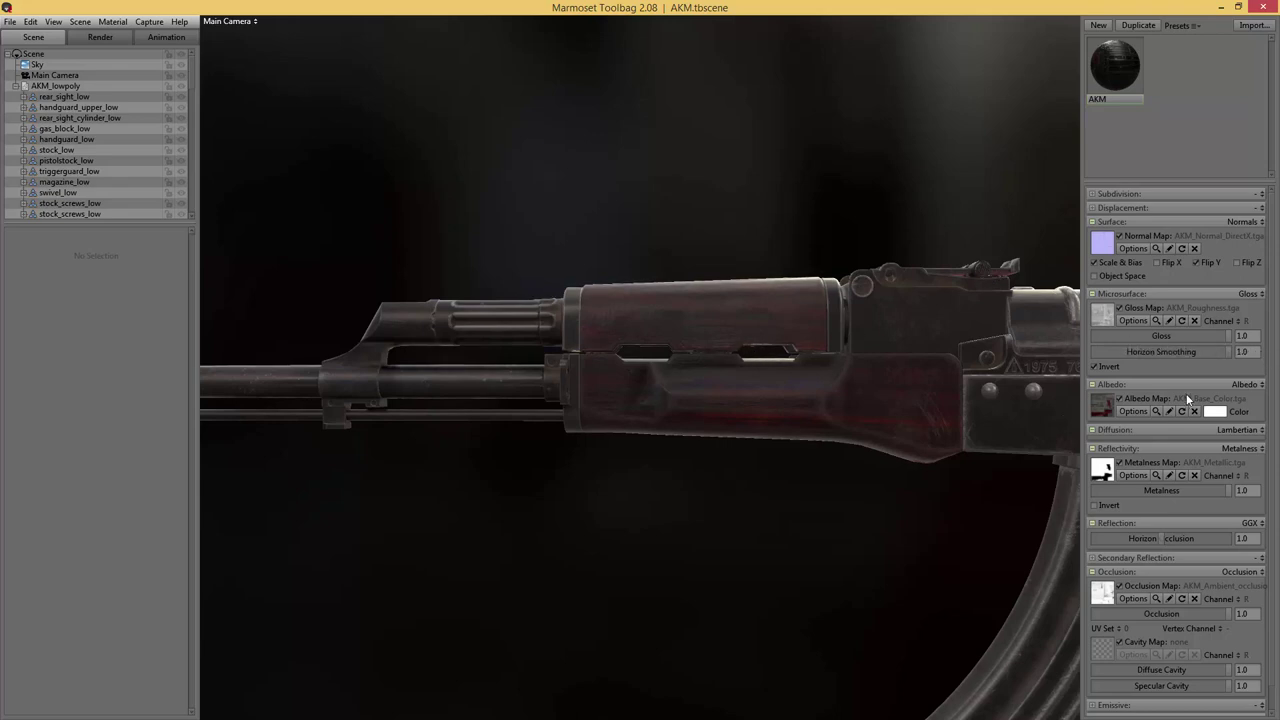
{"action": "left_click_drag", "start_coordinate": [1229, 356], "coordinate": [1268, 359]}
{"action": "left_click_drag", "start_coordinate": [1228, 353], "coordinate": [1035, 357]}
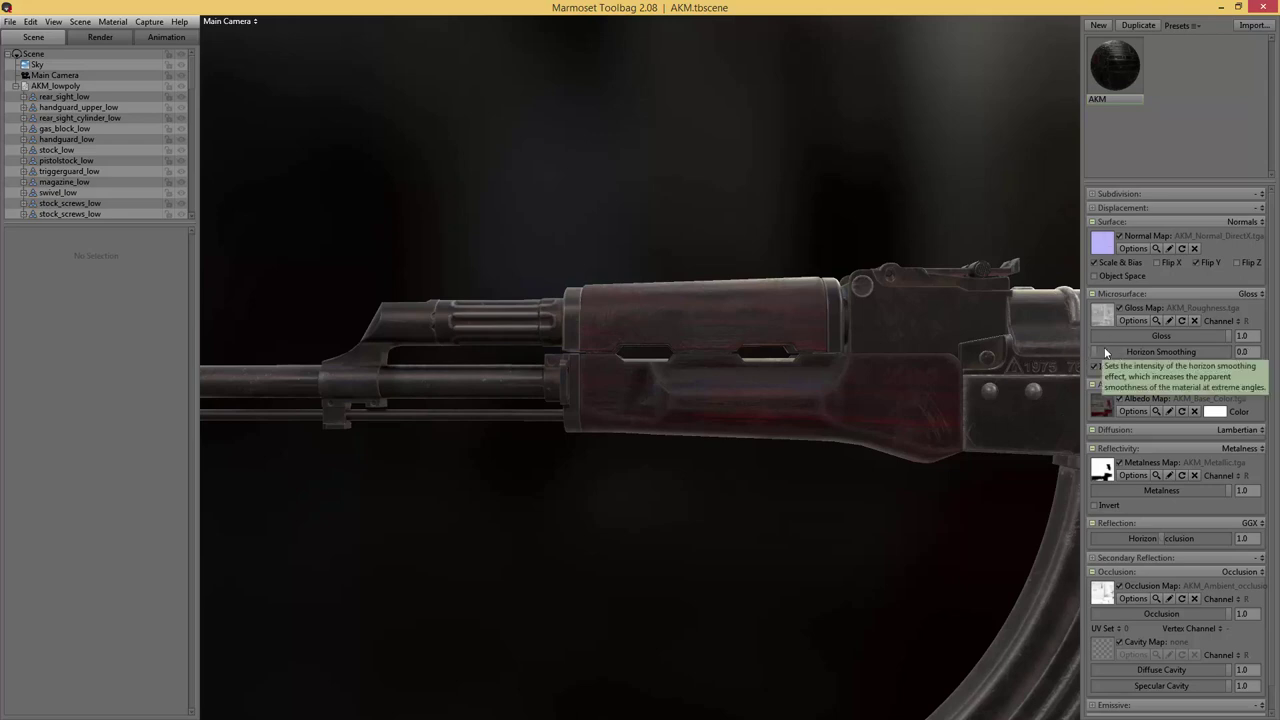
{"action": "left_click_drag", "start_coordinate": [1092, 351], "coordinate": [1206, 352]}
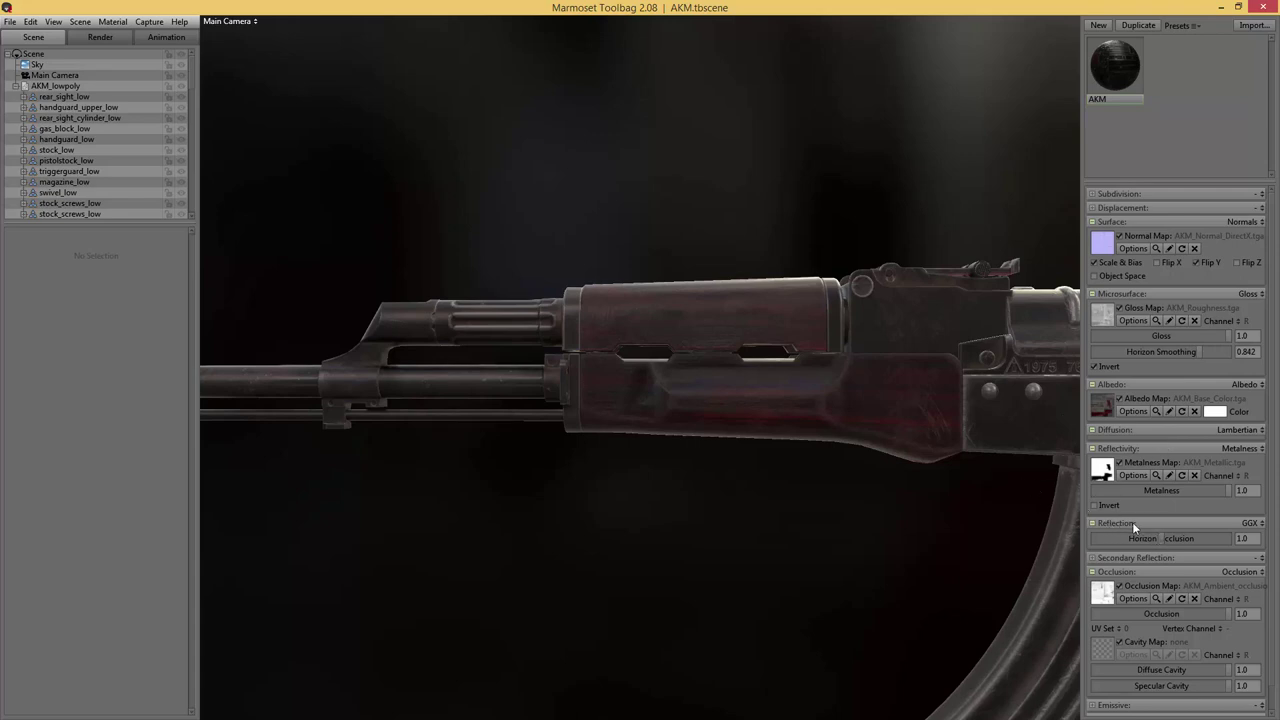
- Try out low and high Horizon Occlusion strengths for the AKM material's reflection
{"action": "left_click_drag", "start_coordinate": [1162, 536], "coordinate": [1023, 509]}
{"action": "left_click_drag", "start_coordinate": [1101, 536], "coordinate": [1250, 536]}
{"action": "left_click_drag", "start_coordinate": [1224, 538], "coordinate": [1073, 533]}
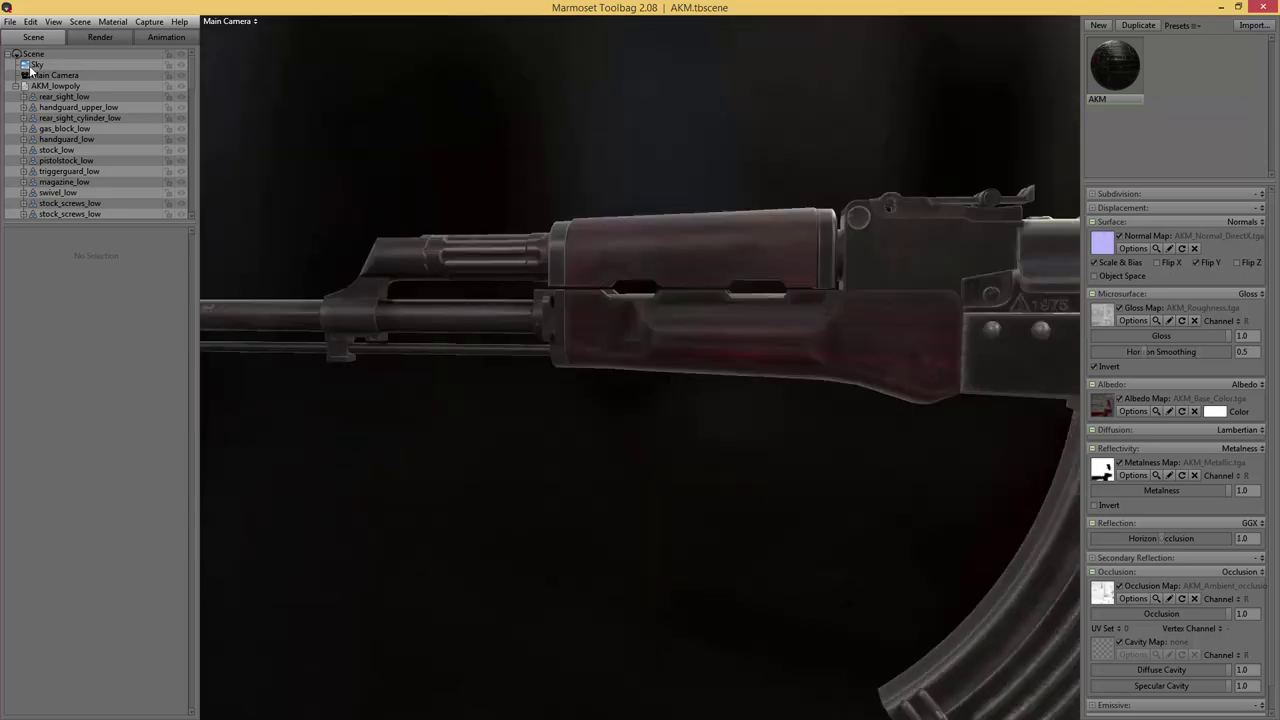
- Set the Sky object's backdrop brightness to 0.846
{"action": "left_click", "coordinate": [36, 64]}
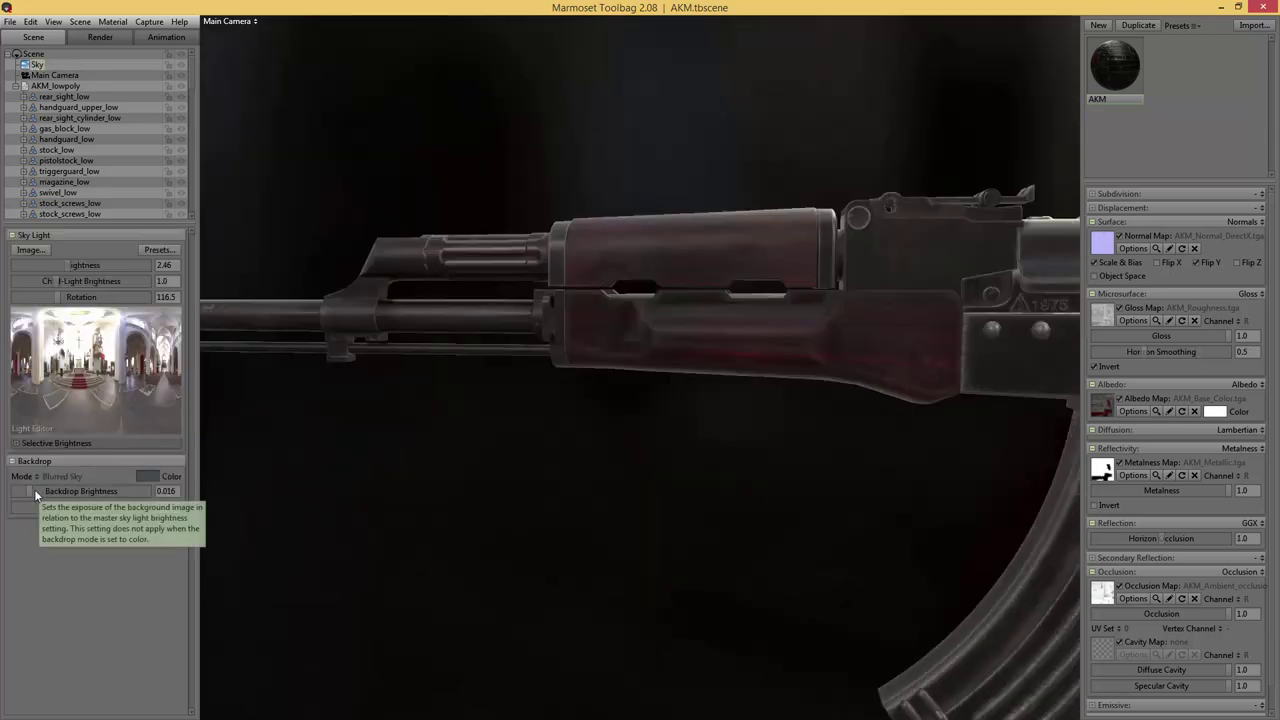
{"action": "left_click_drag", "start_coordinate": [36, 491], "coordinate": [48, 491]}
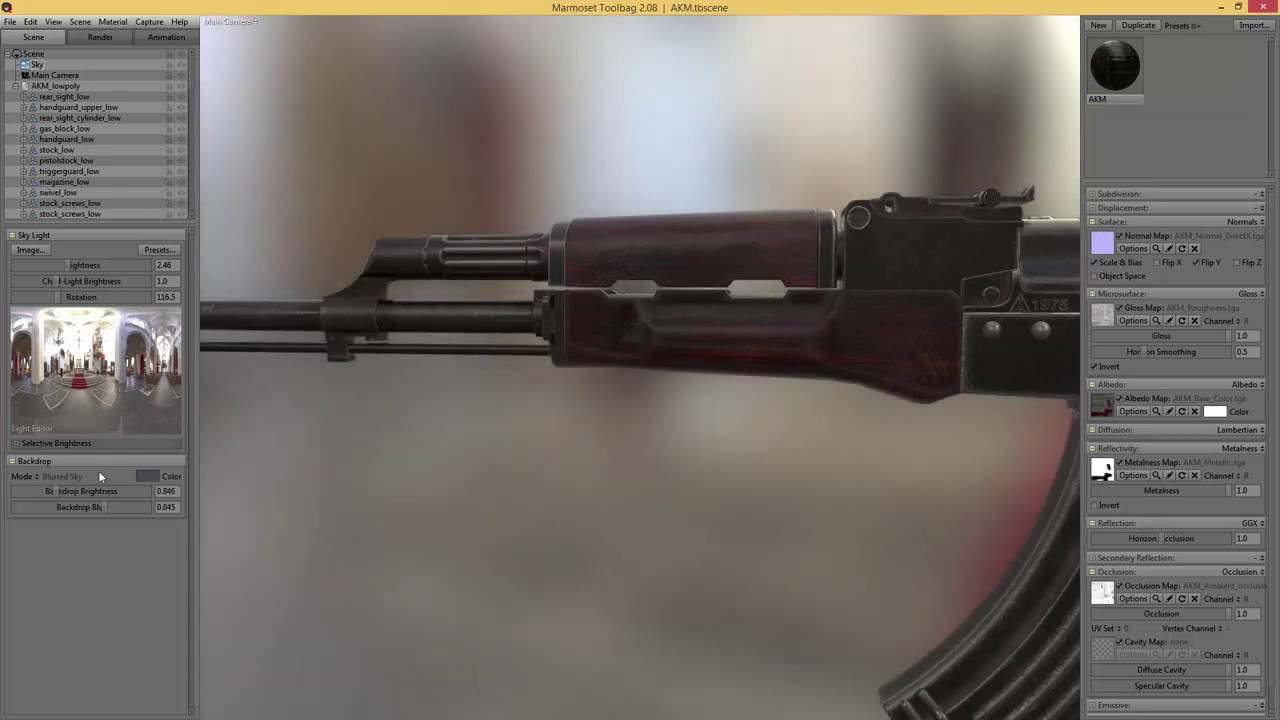
- Duplicate Main Camera and name the copy Main Camera Custom
{"action": "left_click", "coordinate": [65, 74]}
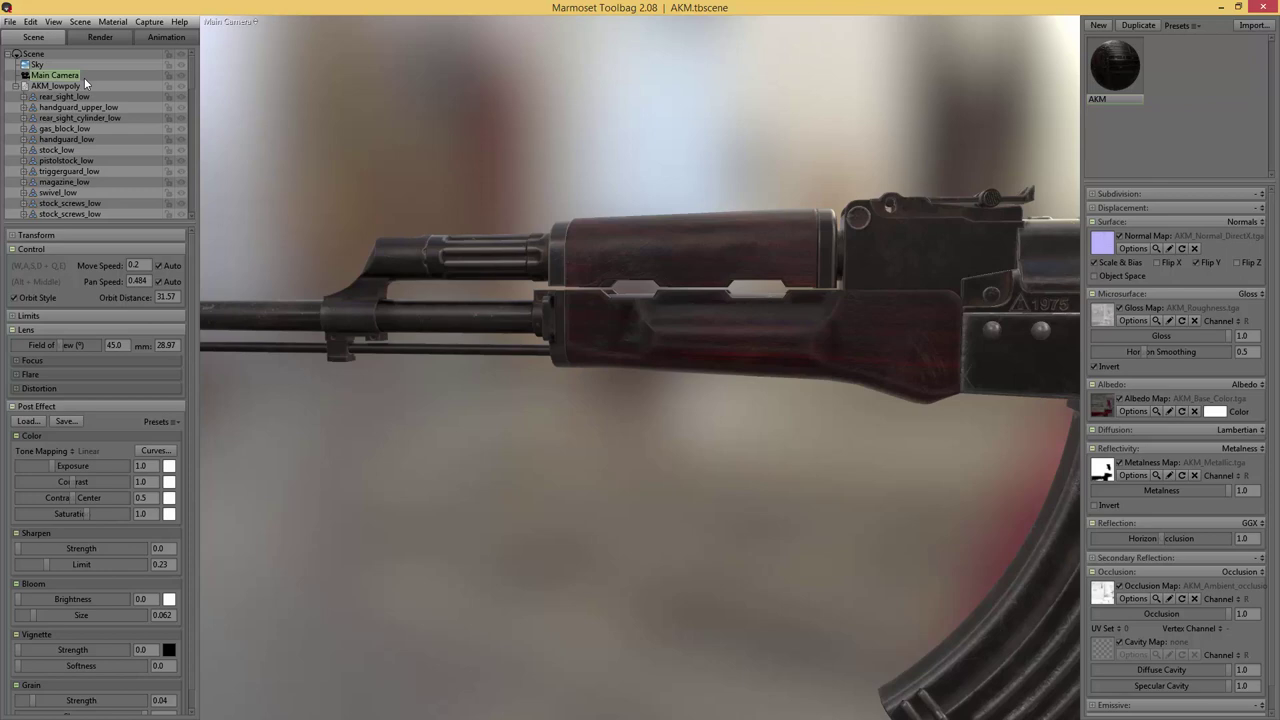
{"action": "key", "text": "ctrl+d"}
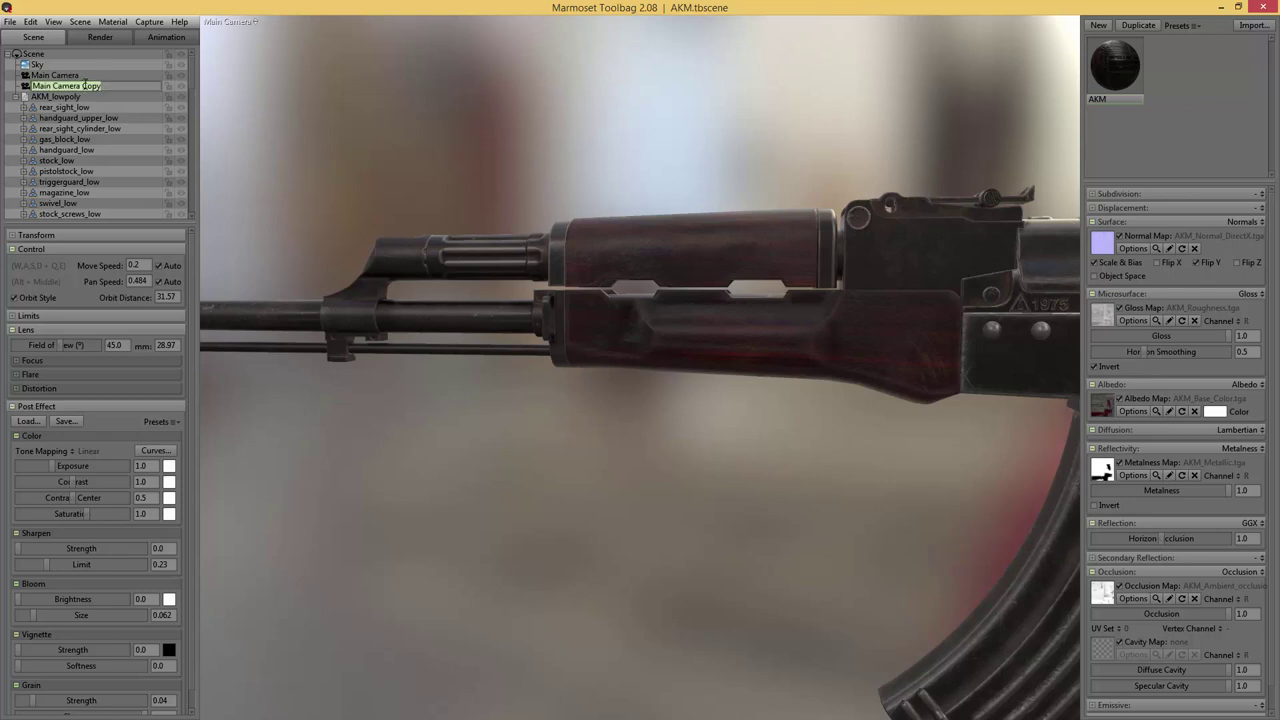
{"action": "left_click", "coordinate": [84, 87], "text": "ctrl"}
{"action": "left_click", "coordinate": [84, 87]}
{"action": "left_click", "coordinate": [84, 87]}
{"action": "double_click", "coordinate": [84, 87]}
{"action": "type", "text": "Custom"}
{"action": "key", "text": "Return"}
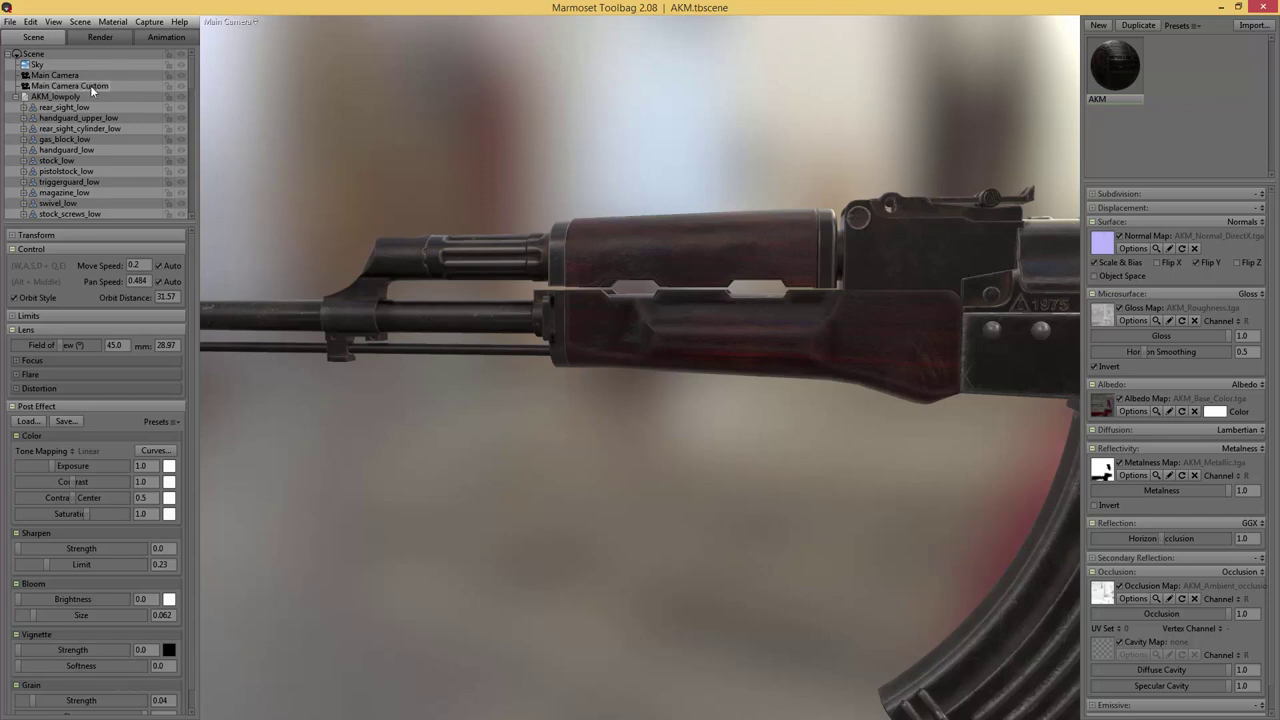
- Rename the duplicated camera as Main Camera Render 1
{"action": "double_click", "coordinate": [91, 89]}
{"action": "double_click", "coordinate": [145, 86]}
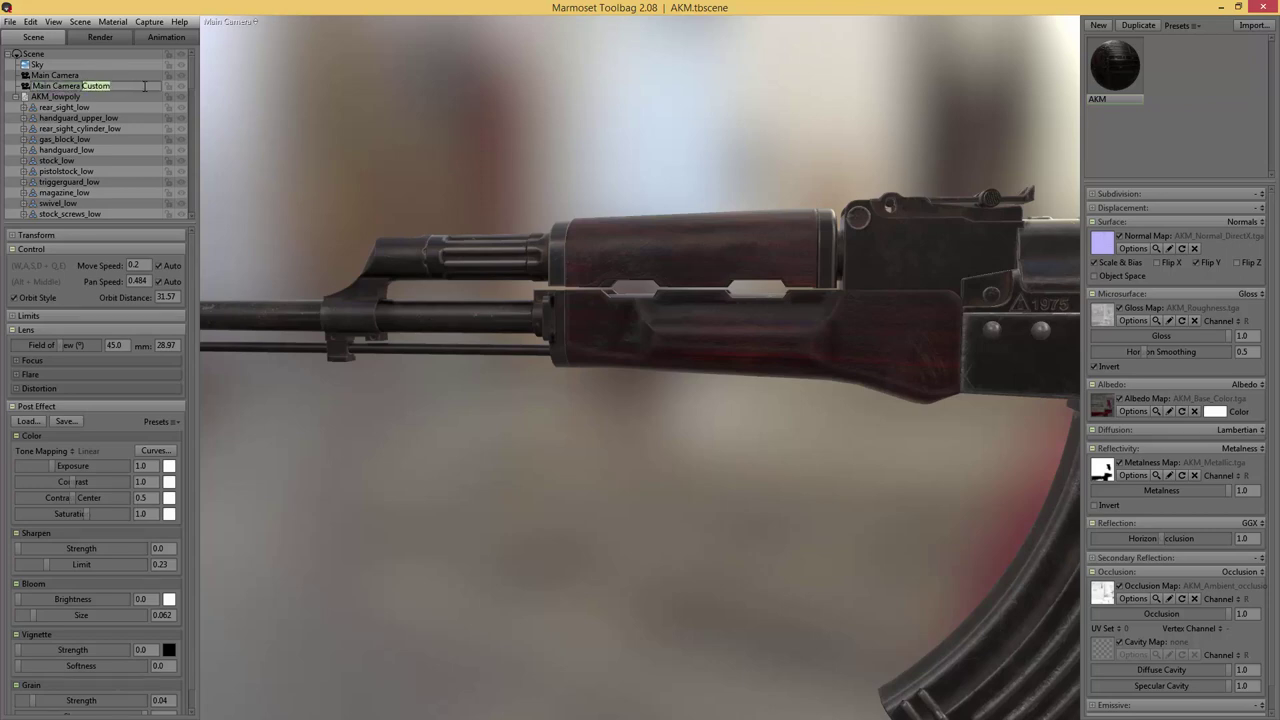
{"action": "type", "text": "Render 1"}
{"action": "key", "text": "Return"}
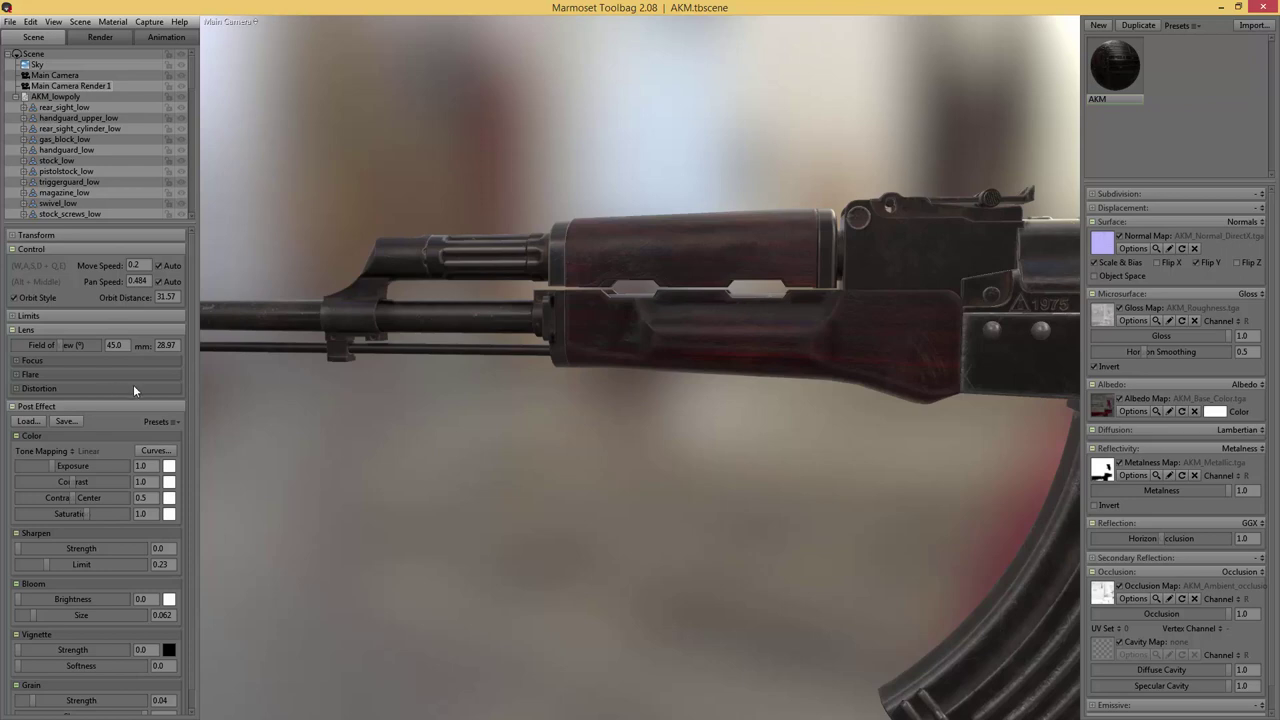
- Rotate the sky to put its bright area behind the rifle, and preview the shifted framing with the interface hidden
{"action": "scroll", "coordinate": [188, 358], "scroll_direction": "down", "scroll_amount": 1}
{"action": "scroll", "coordinate": [190, 460], "scroll_direction": "up", "scroll_amount": 1}
{"action": "left_click_drag", "start_coordinate": [280, 498], "coordinate": [480, 484], "text": "shift"}
{"action": "key", "text": "Tab"}
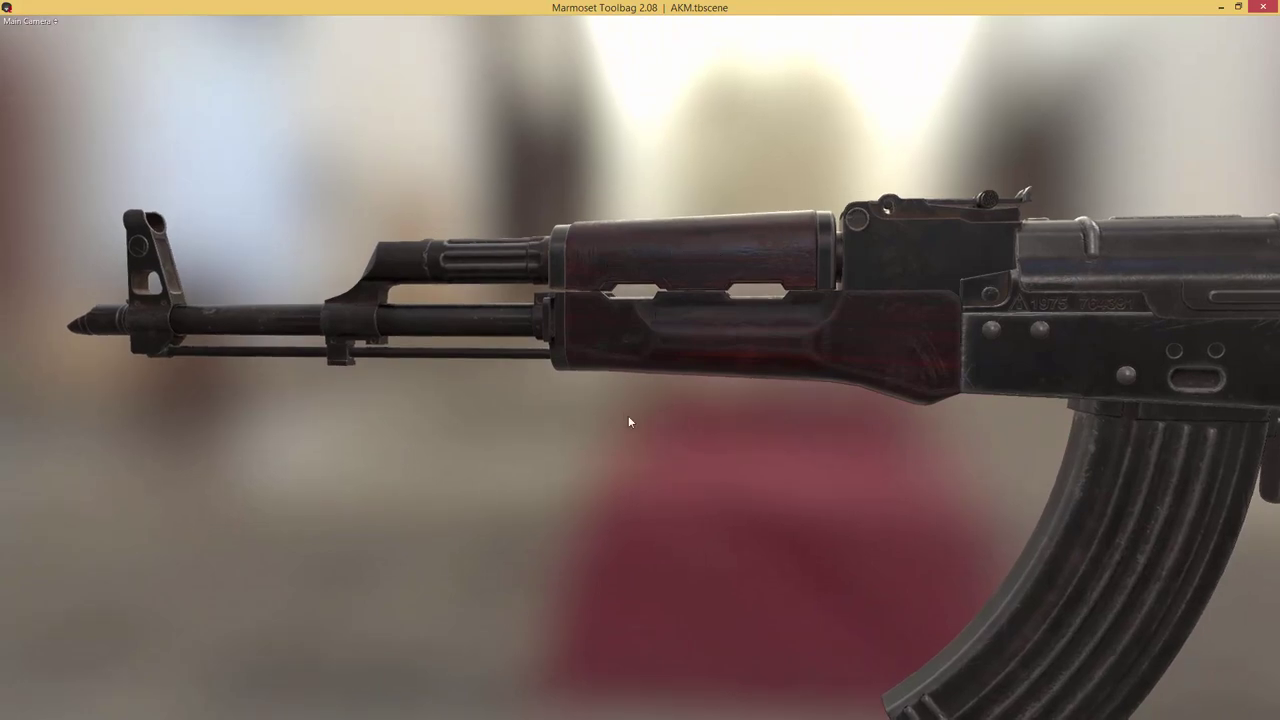
{"action": "key", "text": "Tab"}
{"action": "middle_click_drag", "start_coordinate": [594, 417], "coordinate": [623, 417]}
{"action": "key", "text": "Tab"}
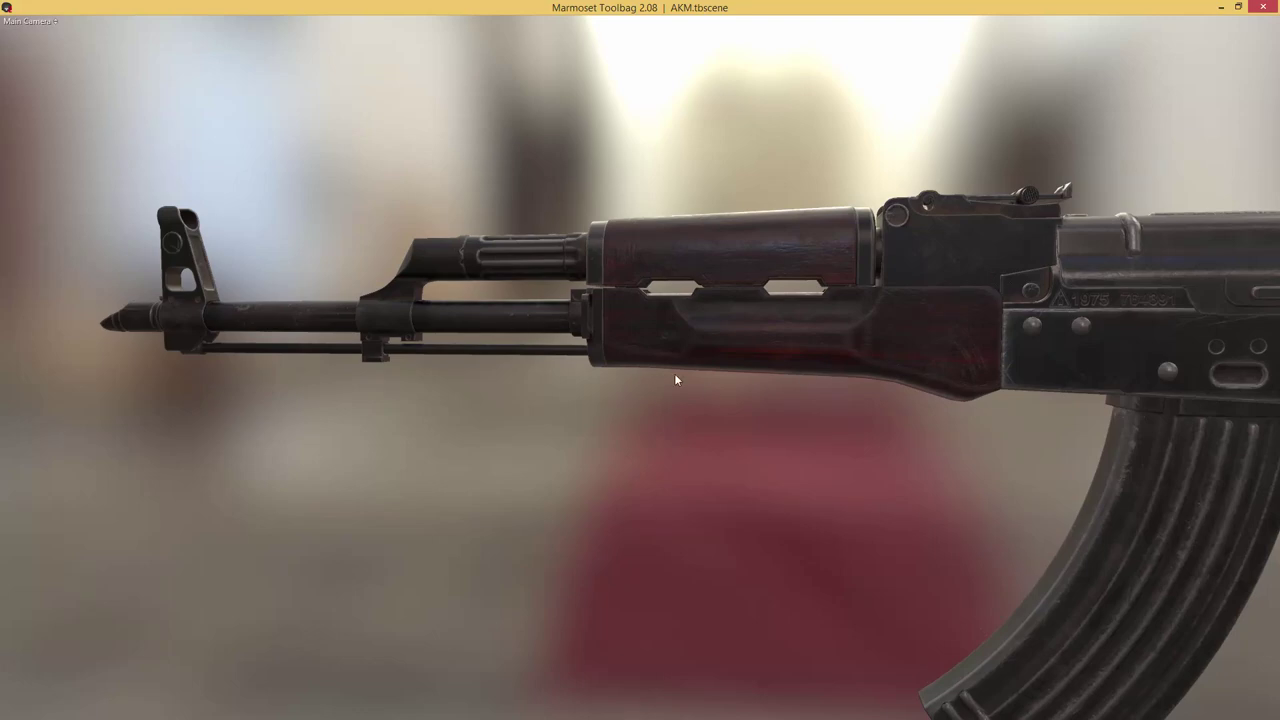
{"action": "key", "text": "Tab"}
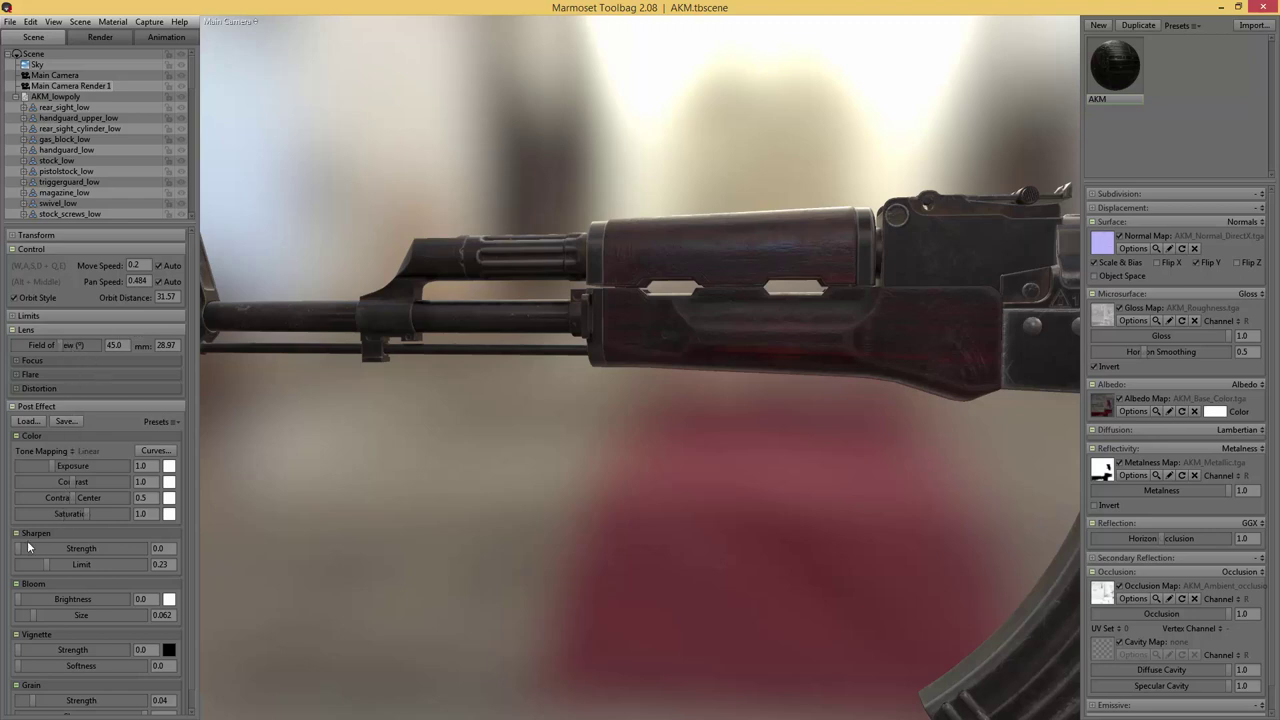
{"action": "mouse_move", "coordinate": [20, 548]}
{"action": "left_mouse_down"}
{"action": "mouse_move", "coordinate": [180, 543]}
{"action": "mouse_move", "coordinate": [10, 541]}
{"action": "left_mouse_up"}
- Compare the views of Main Camera and Main Camera Render 1, ending with Main Camera Render 1 active in the viewport
{"action": "left_click", "coordinate": [253, 22]}
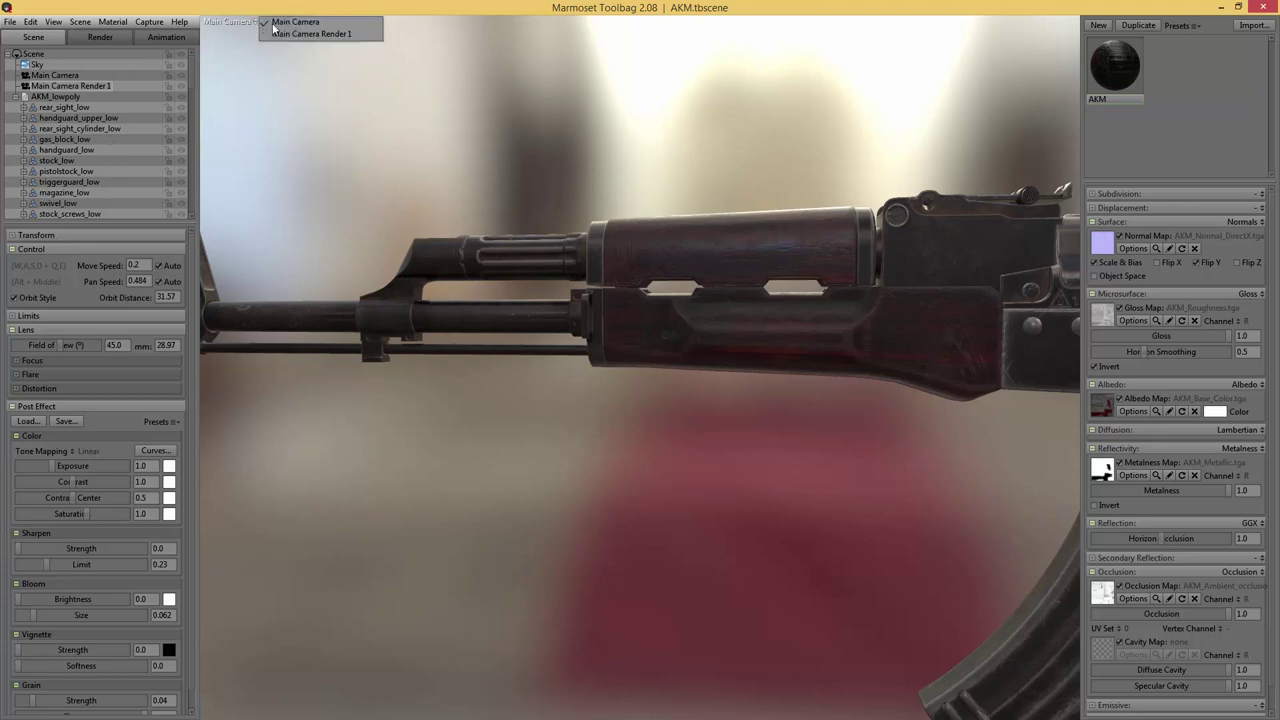
{"action": "left_click", "coordinate": [331, 37]}
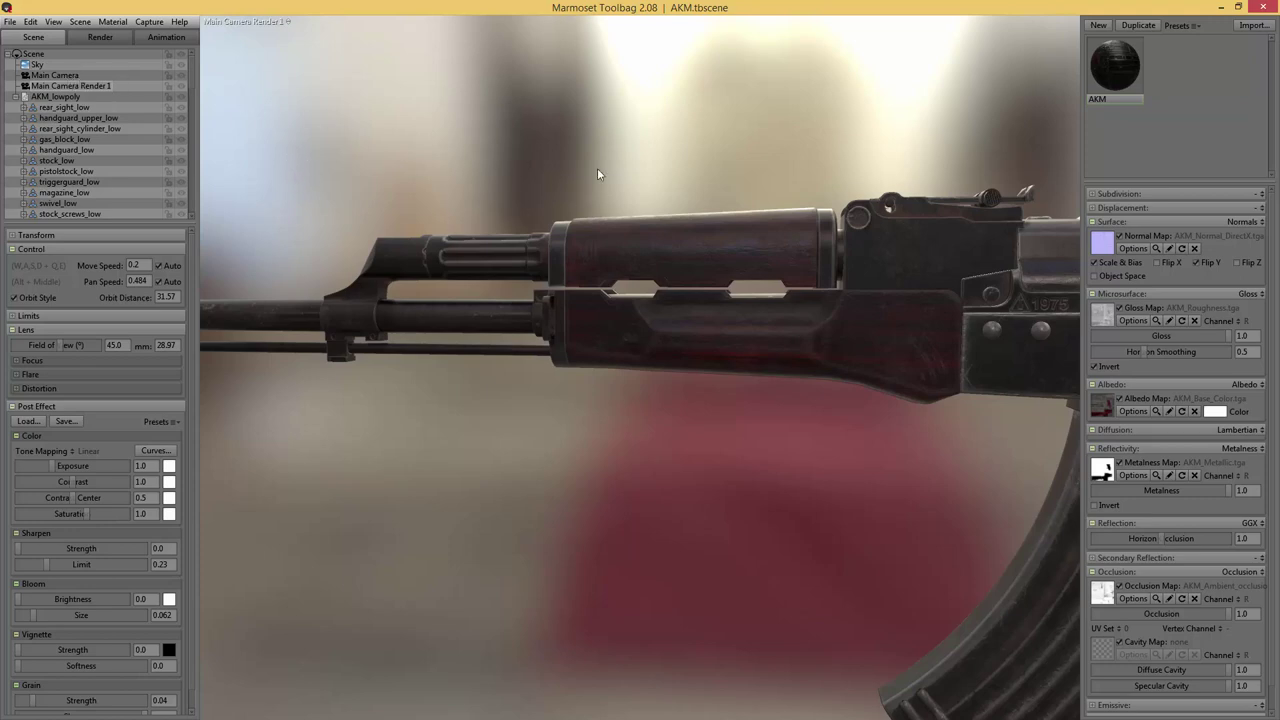
{"action": "left_click", "coordinate": [55, 77]}
{"action": "left_click", "coordinate": [286, 22]}
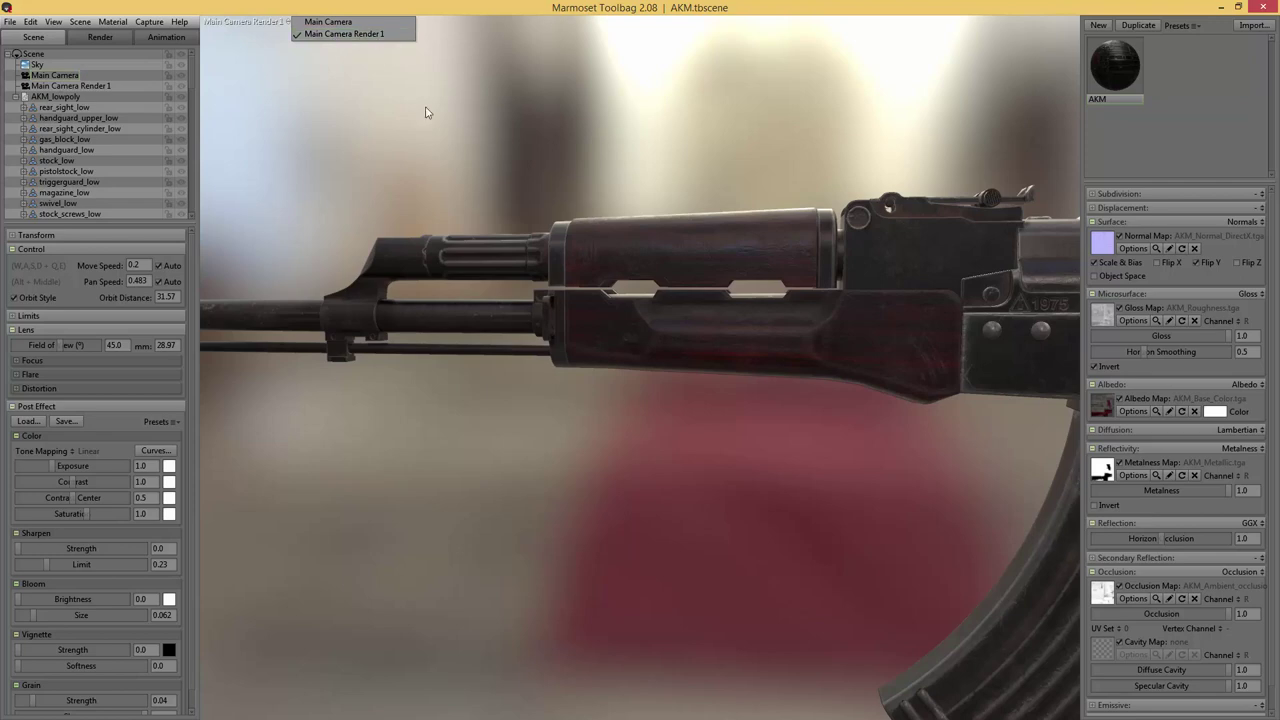
{"action": "left_click", "coordinate": [323, 22]}
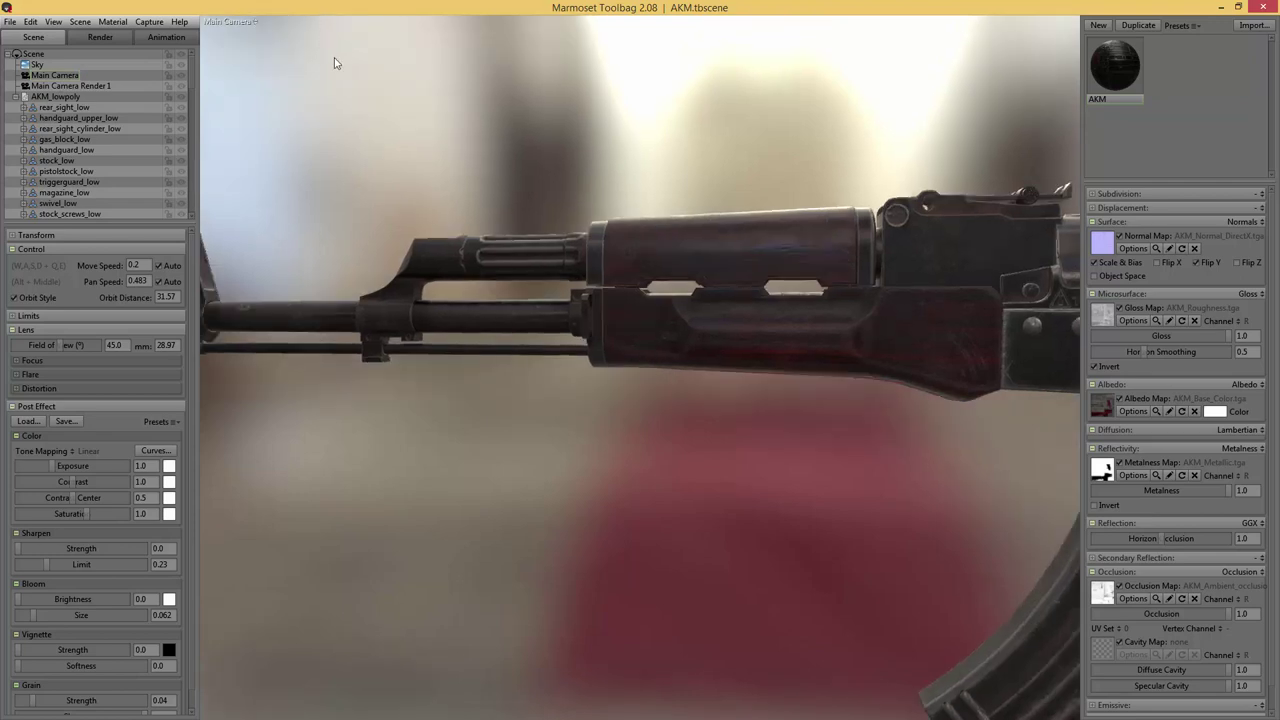
{"action": "left_click", "coordinate": [254, 24]}
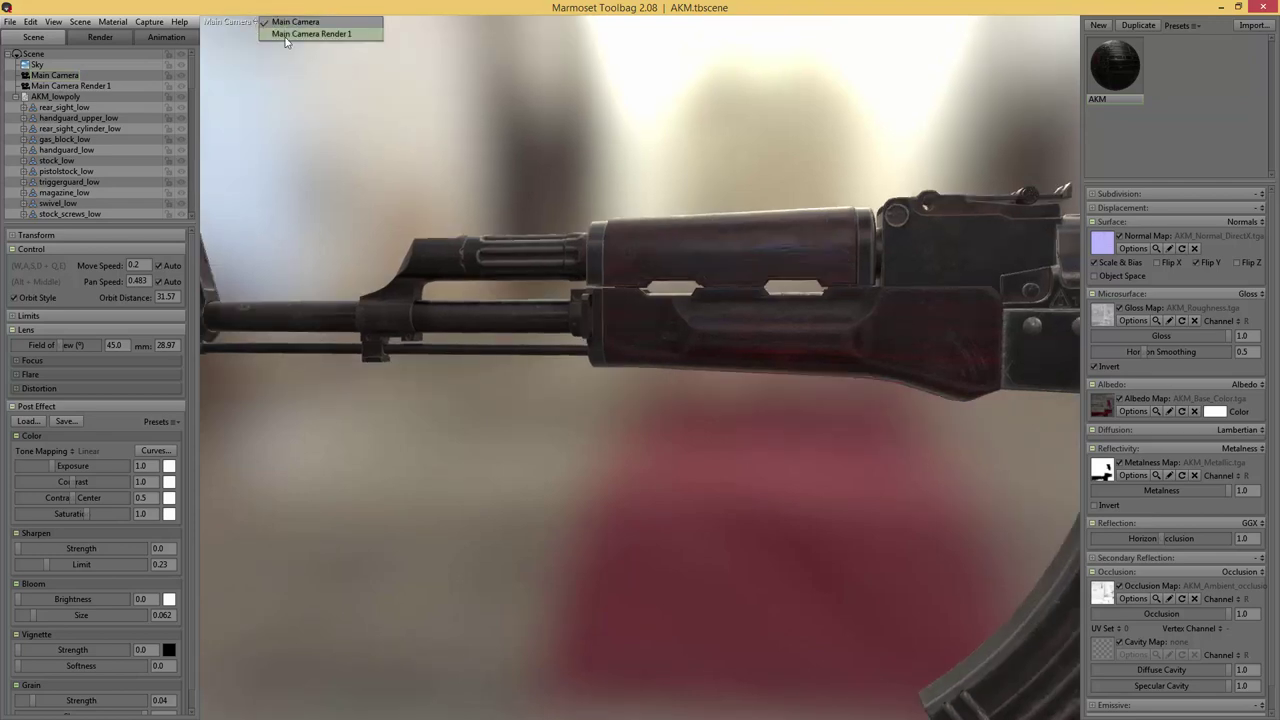
{"action": "left_click", "coordinate": [285, 35]}
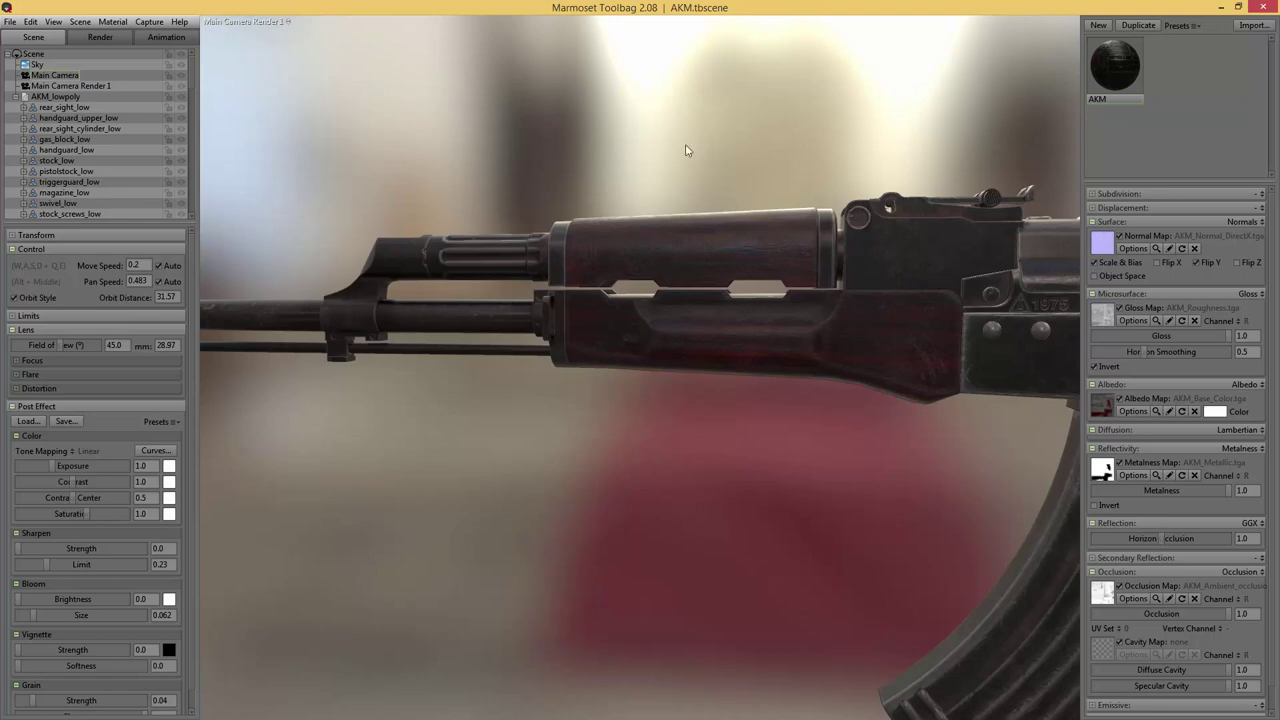
- Orbit the duplicated camera to an angled view along the rifle and rename it Main Camera perspective 1
{"action": "left_click_drag", "start_coordinate": [758, 158], "coordinate": [689, 154]}
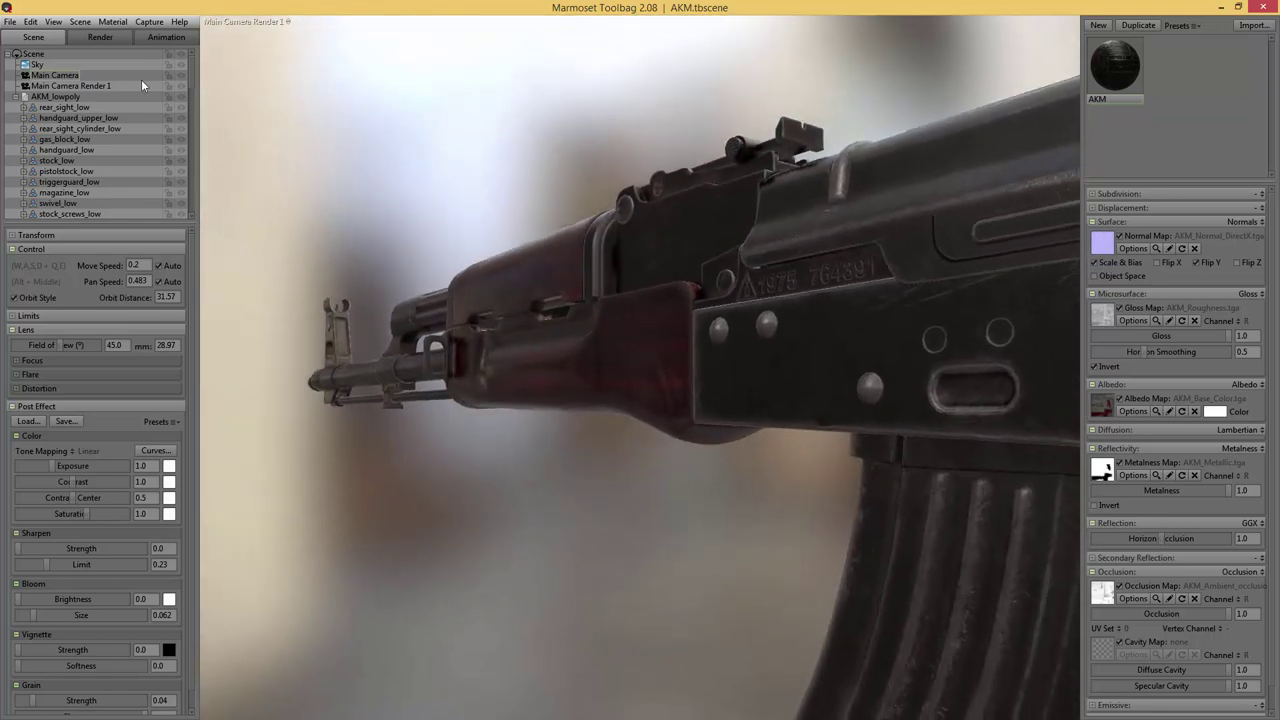
{"action": "left_click", "coordinate": [88, 85]}
{"action": "left_click", "coordinate": [91, 86]}
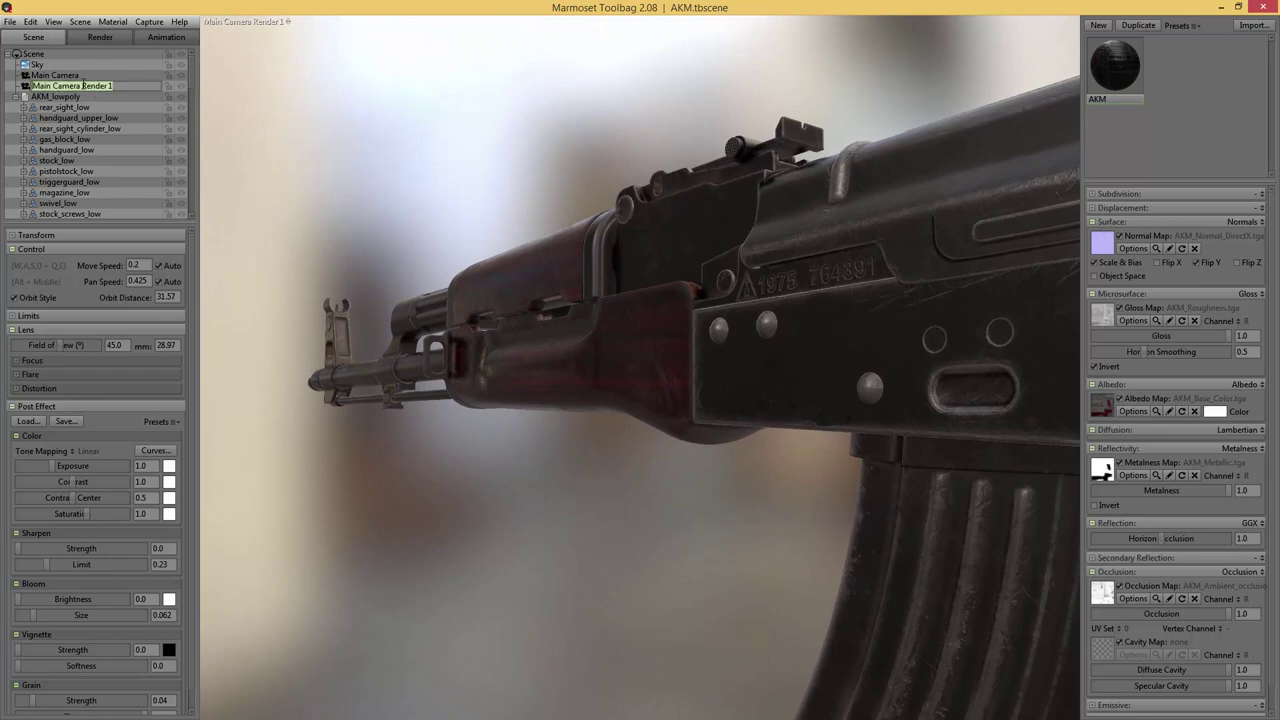
{"action": "left_click_drag", "start_coordinate": [82, 85], "coordinate": [155, 84]}
{"action": "type", "text": "pers"}
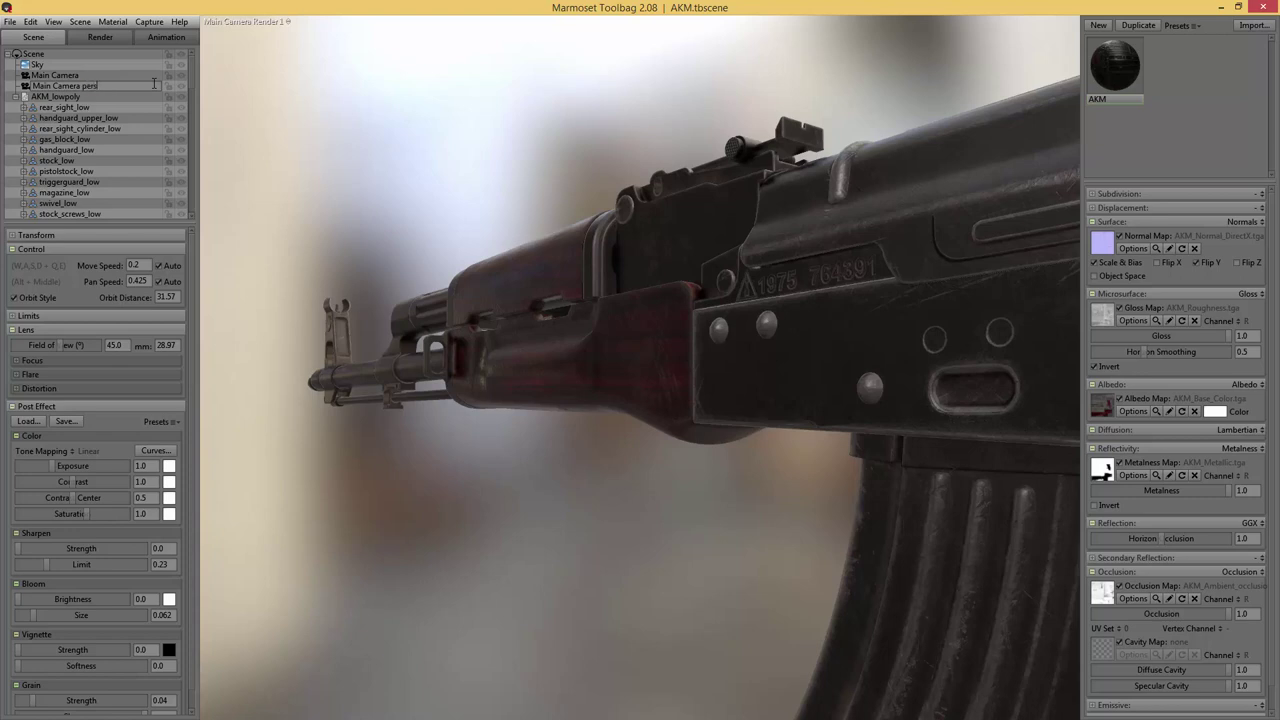
{"action": "type", "text": "pective 1"}
{"action": "key", "text": "Return"}
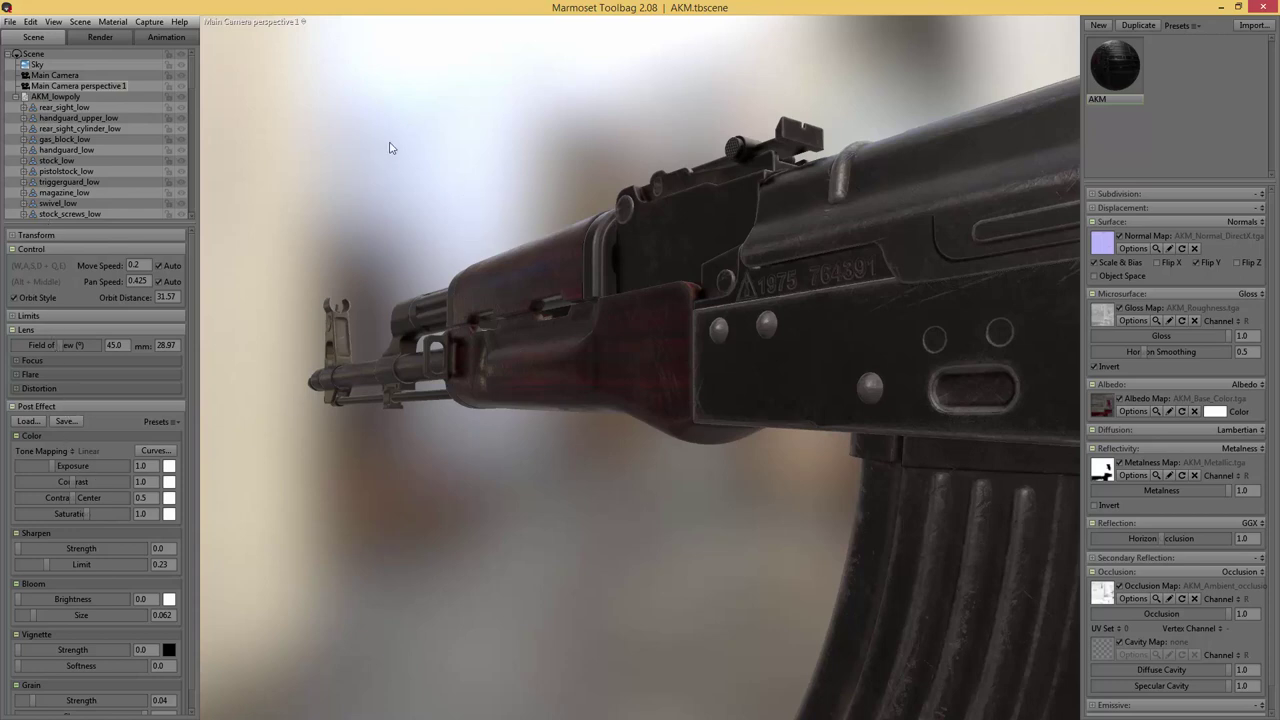
- Orbit back to a side view of the barrel and handguard and preview it with the interface hidden
{"action": "left_click_drag", "start_coordinate": [400, 157], "coordinate": [609, 177]}
{"action": "key", "text": "Tab"}
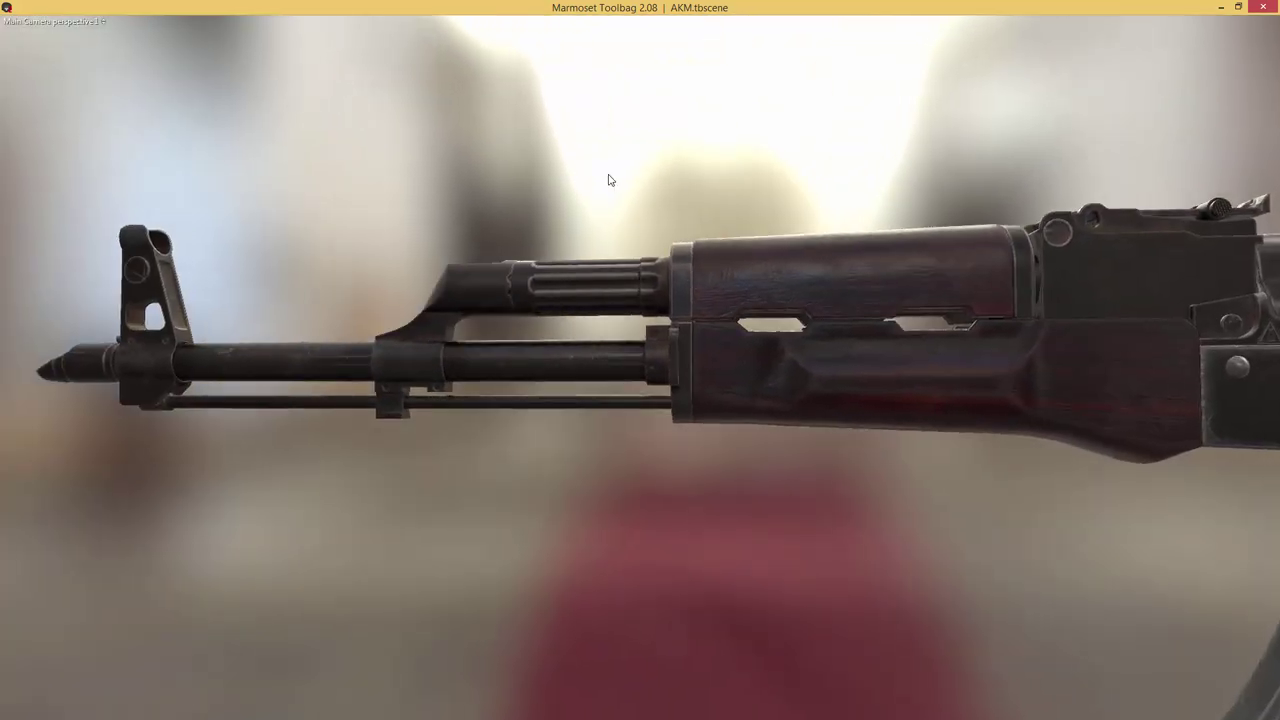
{"action": "key", "text": "Tab"}
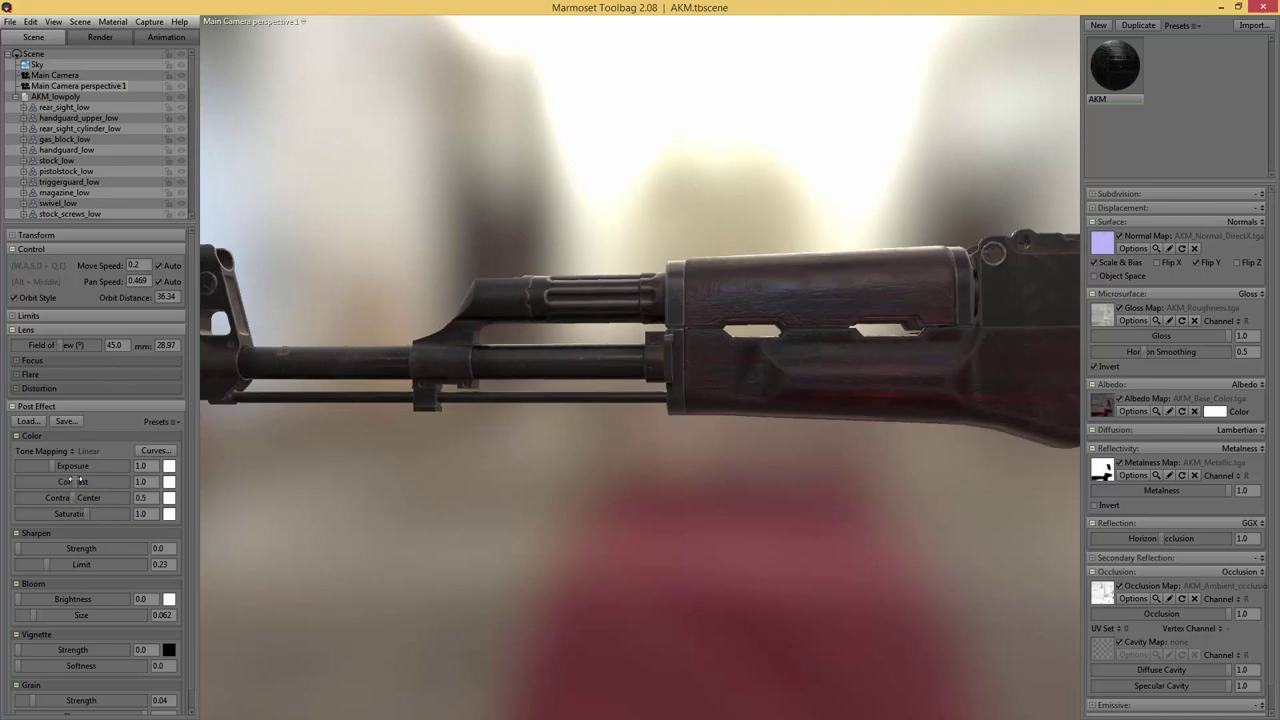
- Set the perspective camera's post-effect contrast to 1.007 and its sharpen strength to 0.718
{"action": "left_click_drag", "start_coordinate": [72, 481], "coordinate": [89, 481]}
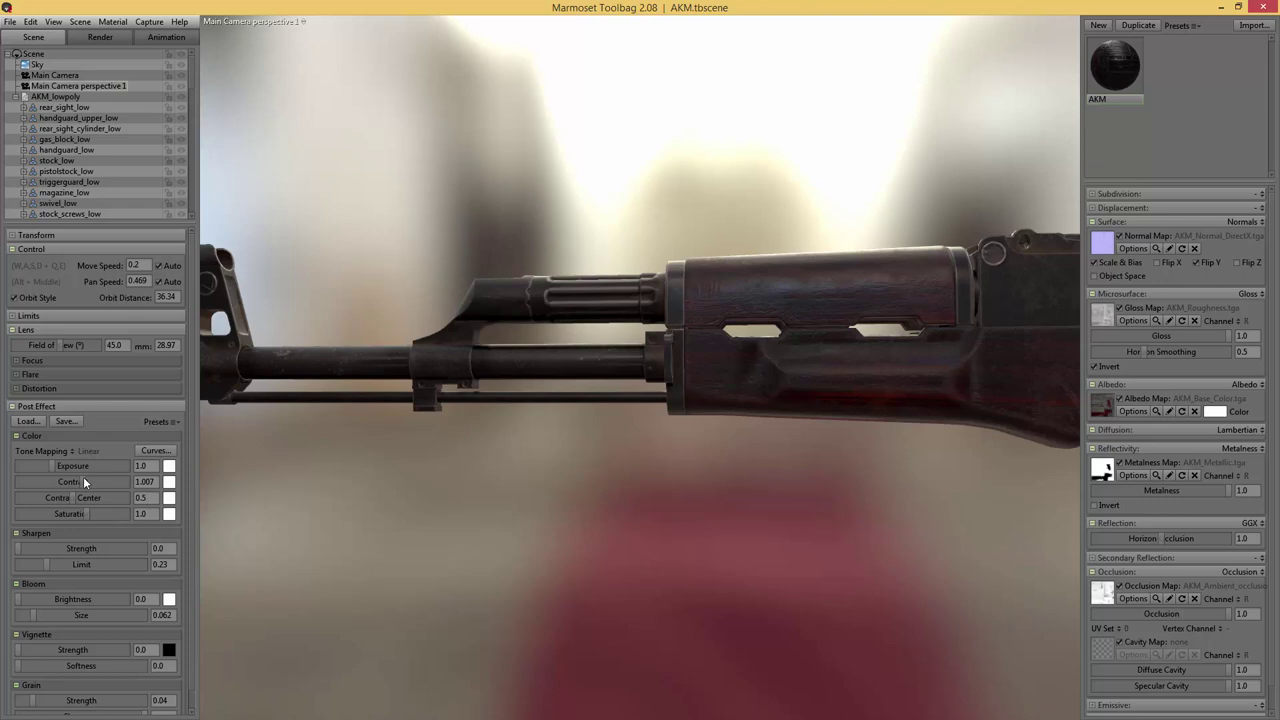
{"action": "mouse_move", "coordinate": [86, 481]}
{"action": "left_mouse_down"}
{"action": "mouse_move", "coordinate": [104, 481]}
{"action": "mouse_move", "coordinate": [86, 481]}
{"action": "left_mouse_up"}
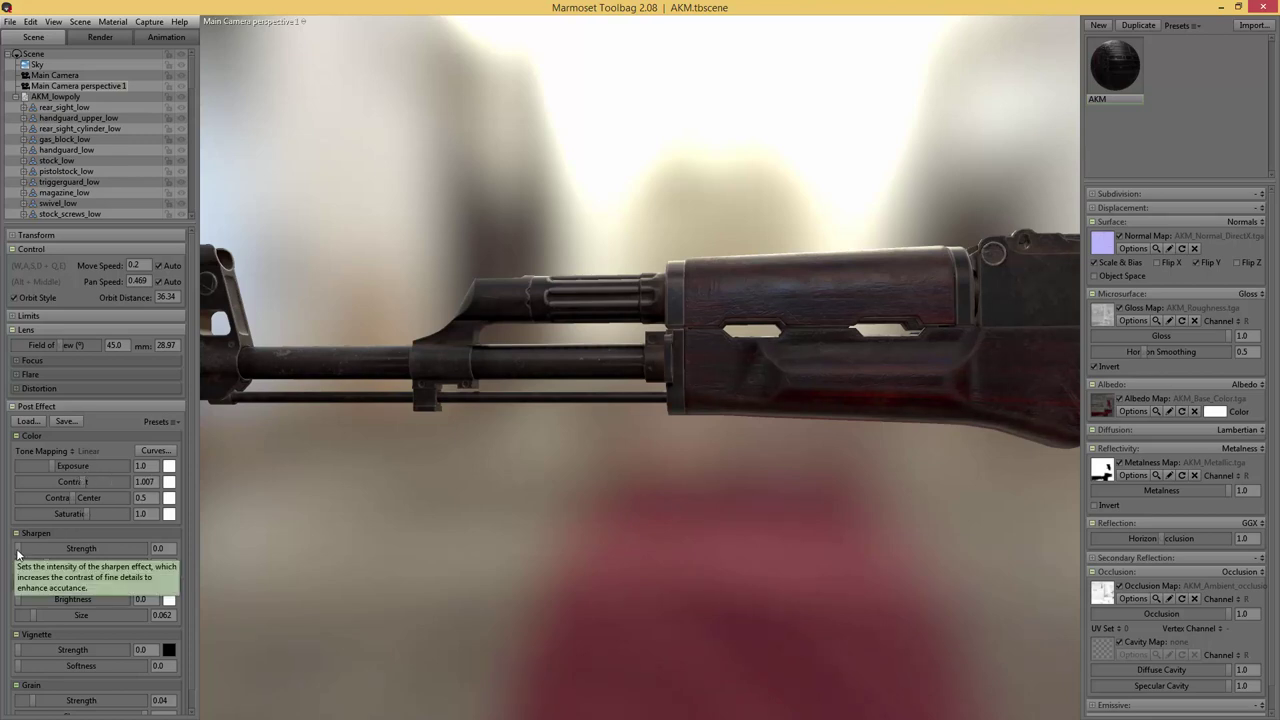
{"action": "left_click_drag", "start_coordinate": [17, 553], "coordinate": [168, 548]}
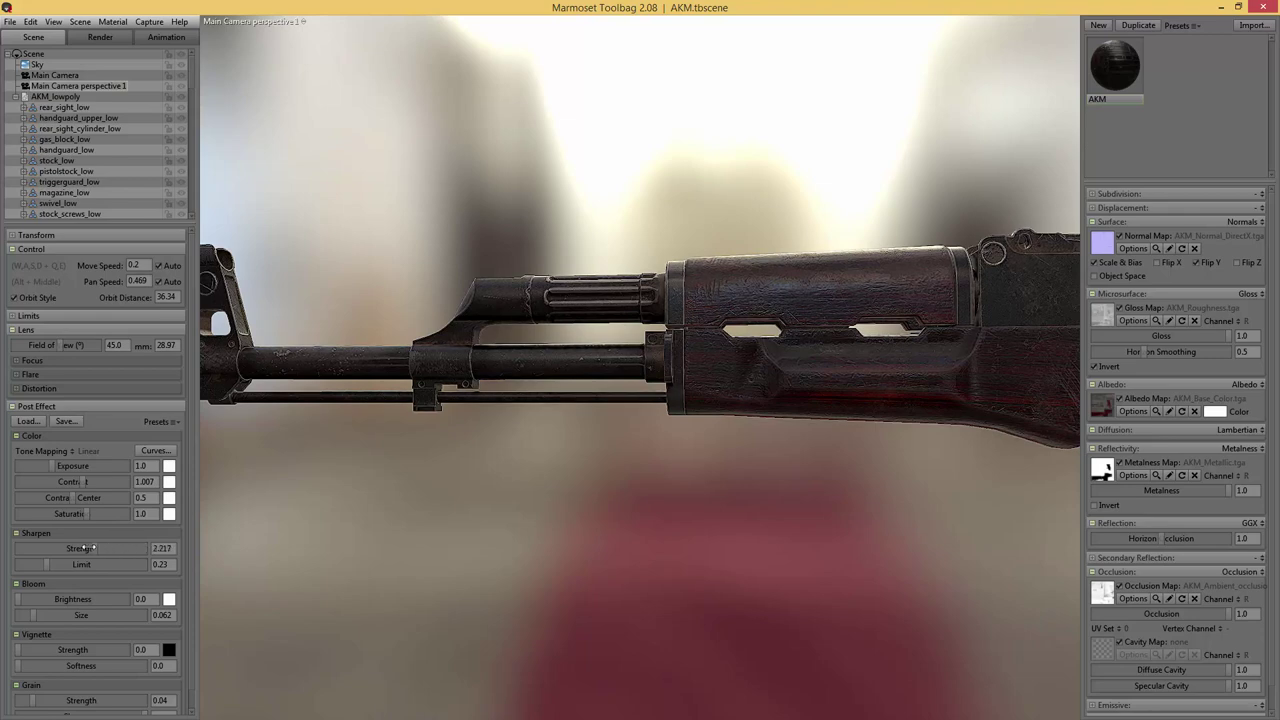
{"action": "left_click_drag", "start_coordinate": [84, 548], "coordinate": [71, 548]}
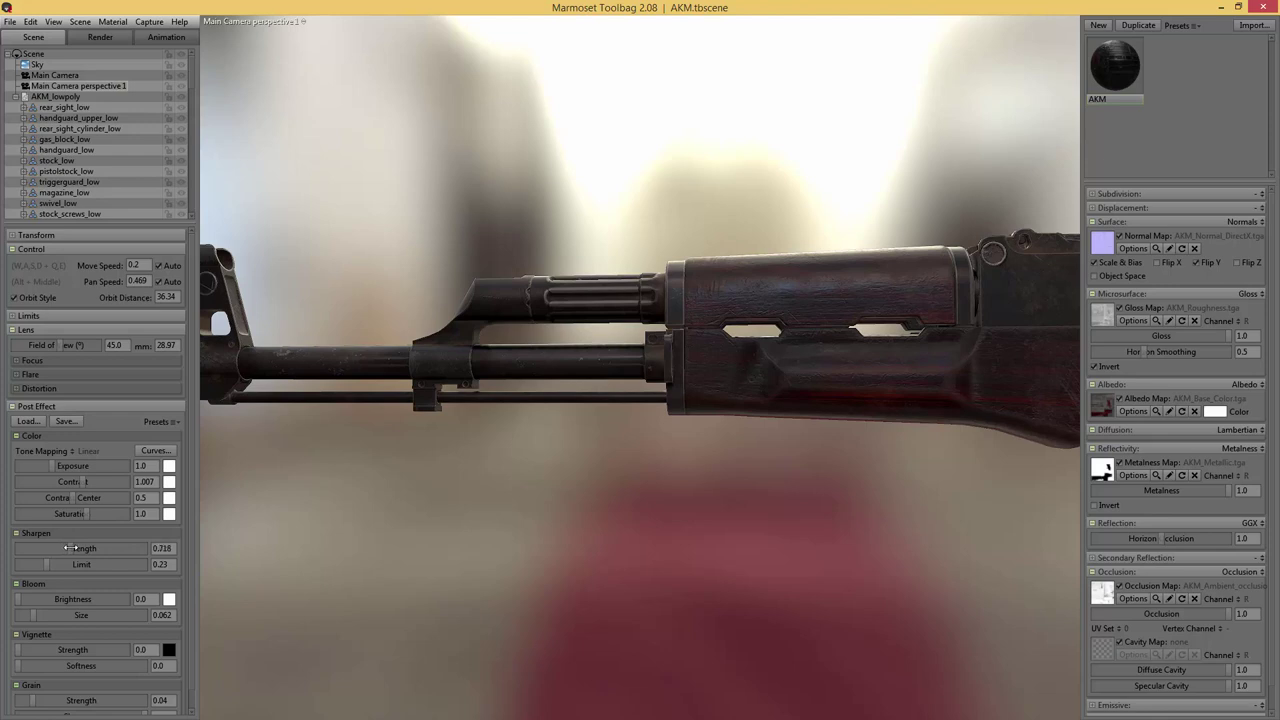
{"action": "left_click", "coordinate": [78, 85]}
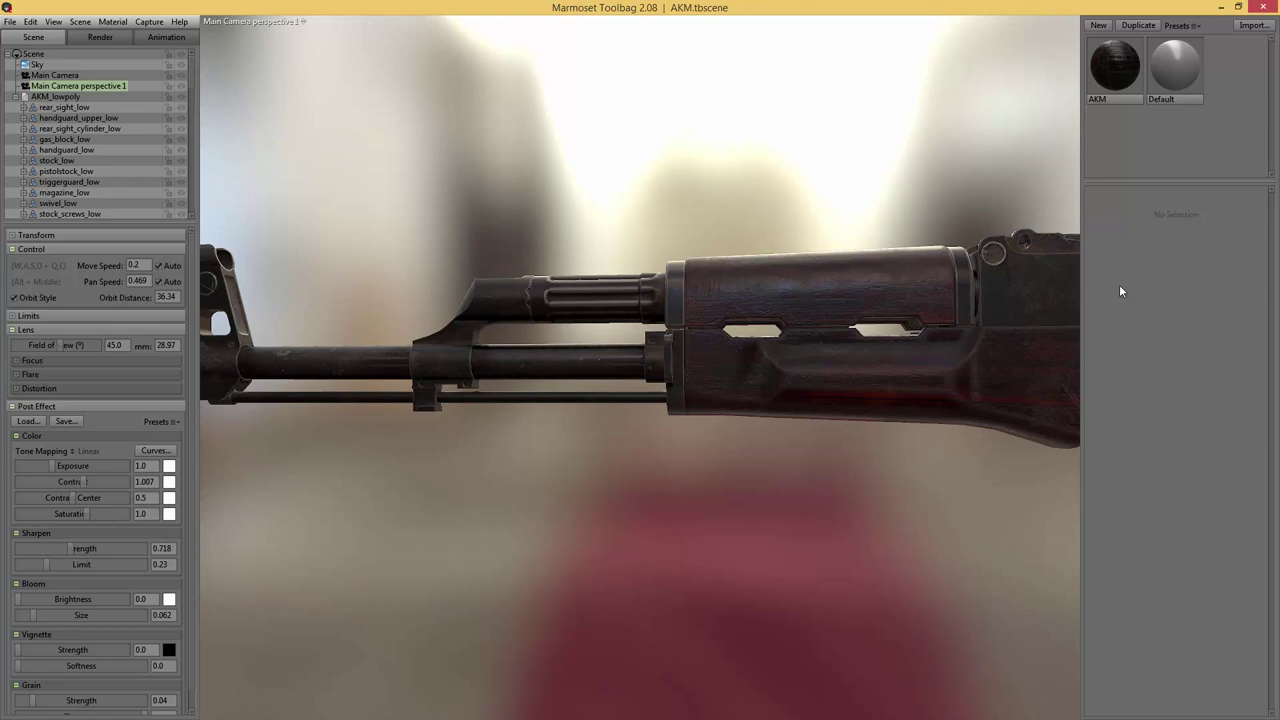
- Switch to the web browser and look through the MK18 and engraved shotgun renders on the weapons portfolio page
{"action": "left_click_drag", "start_coordinate": [1279, 110], "coordinate": [765, 88]}
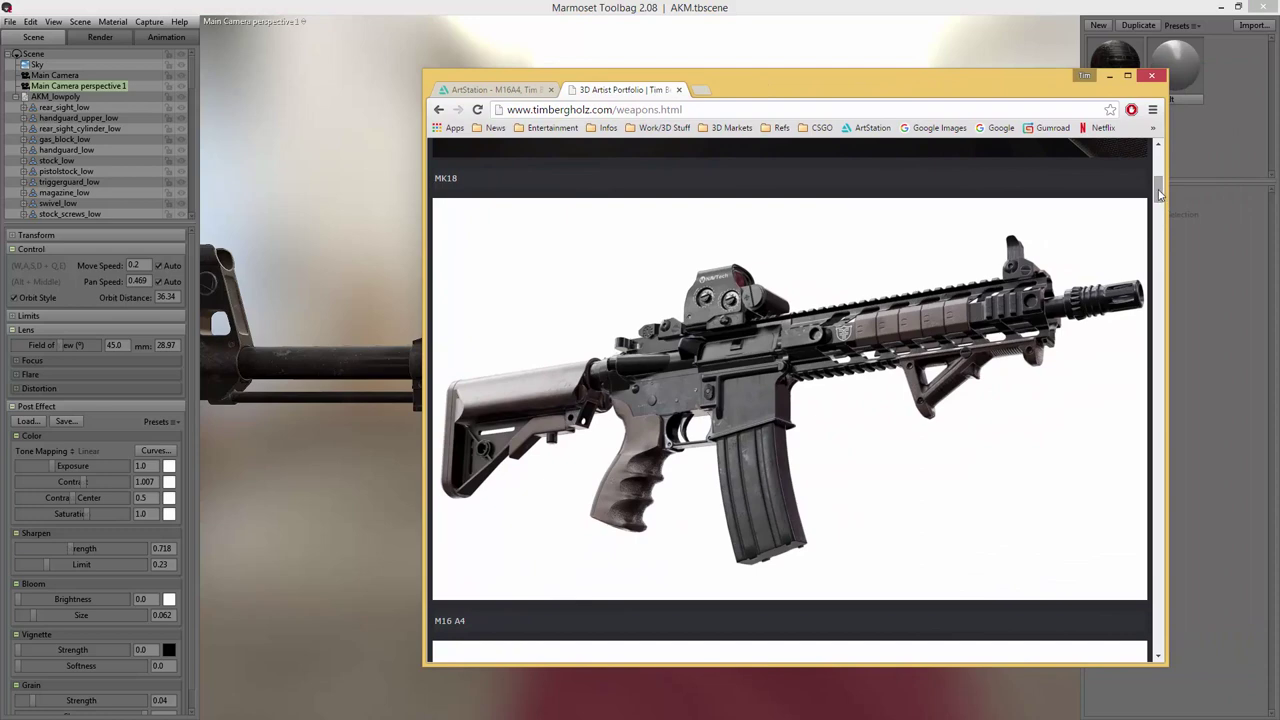
{"action": "left_click_drag", "start_coordinate": [1158, 196], "coordinate": [1159, 170]}
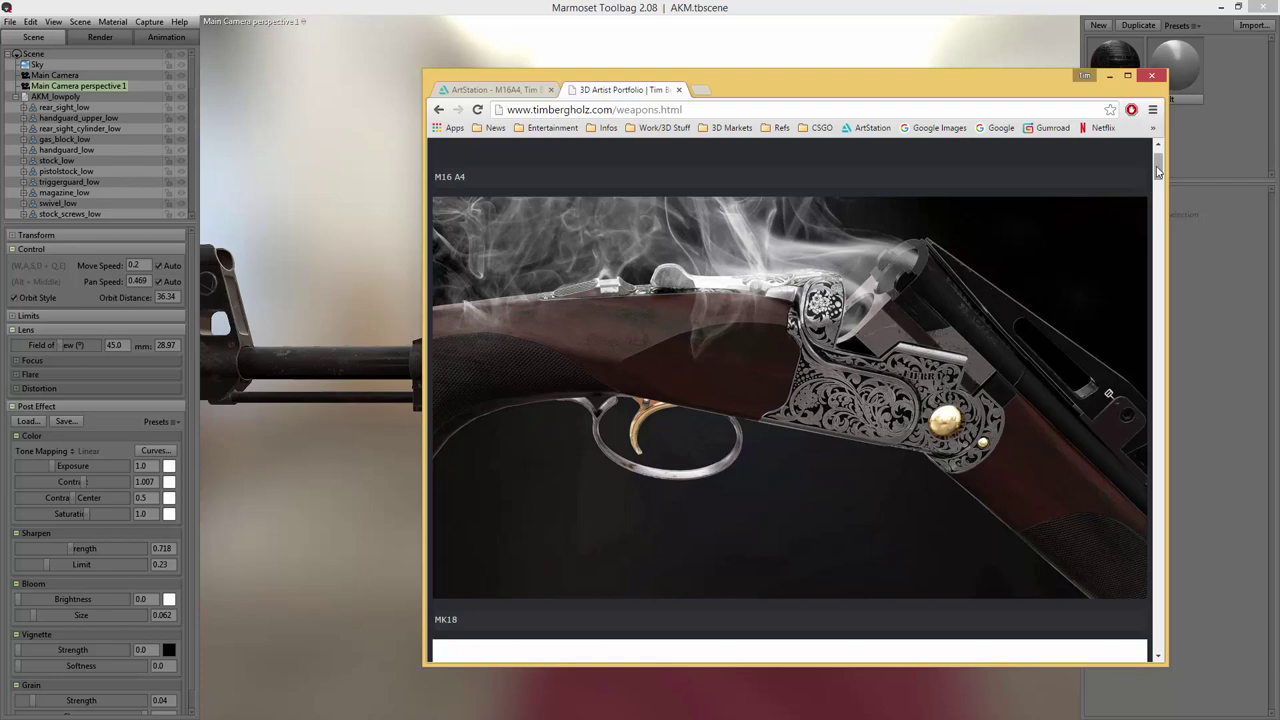
- View the MK18 render on the portfolio page and switch back to Marmoset Toolbag to preview the whole rifle with the interface hidden
{"action": "left_click_drag", "start_coordinate": [1158, 170], "coordinate": [1158, 195]}
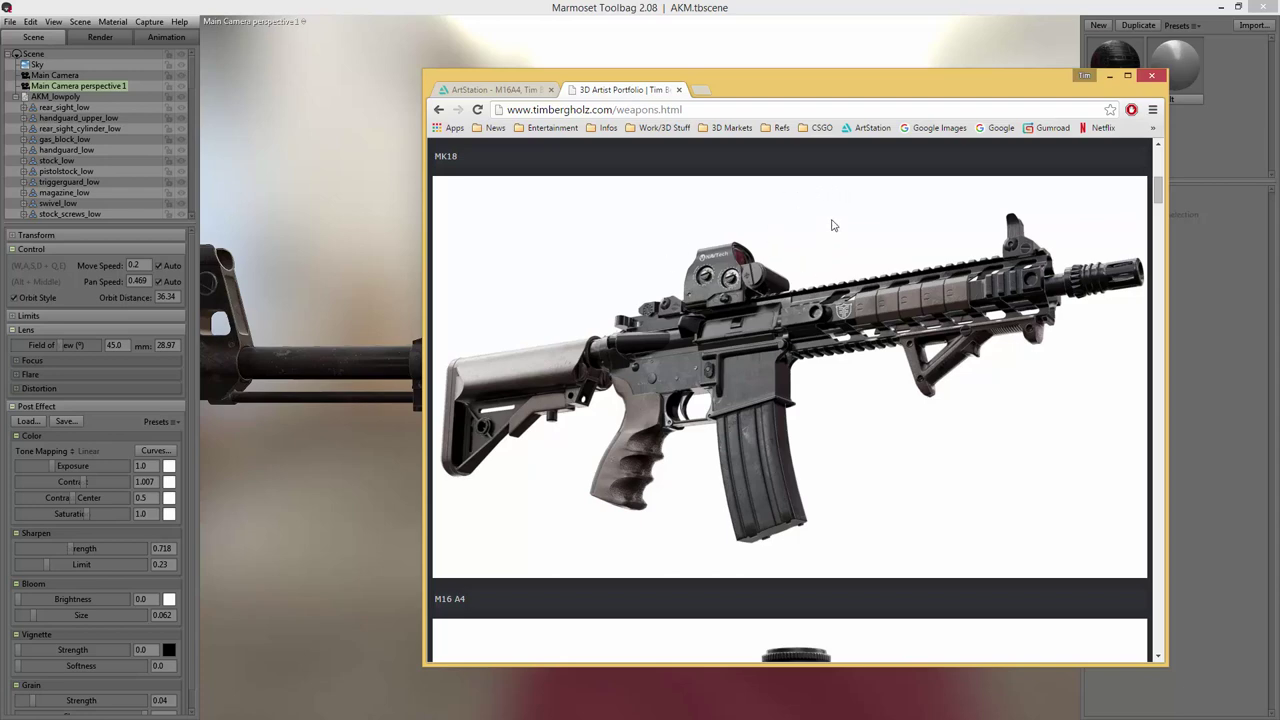
{"action": "left_click_drag", "start_coordinate": [870, 77], "coordinate": [1279, 72]}
{"action": "left_click", "coordinate": [860, 136]}
{"action": "scroll", "coordinate": [860, 136], "scroll_direction": "down", "scroll_amount": 5}
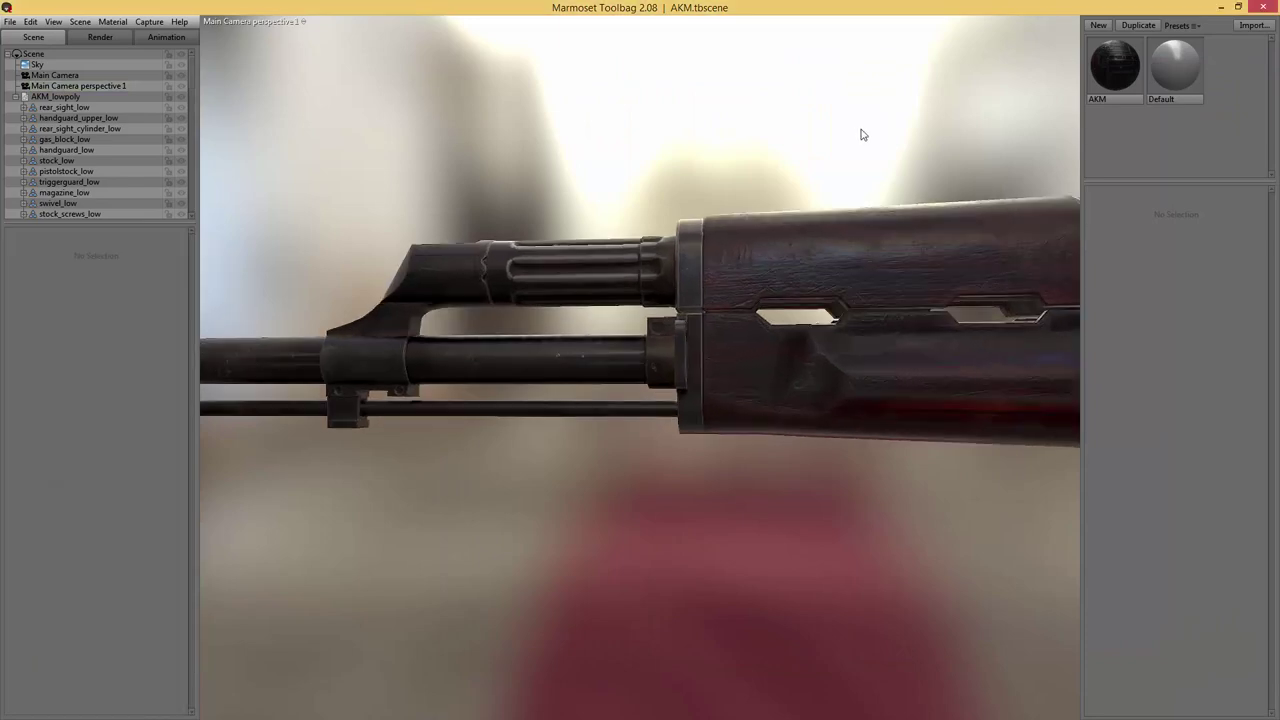
{"action": "key", "text": "Tab"}
{"action": "scroll", "coordinate": [760, 136], "scroll_direction": "down", "scroll_amount": 5}
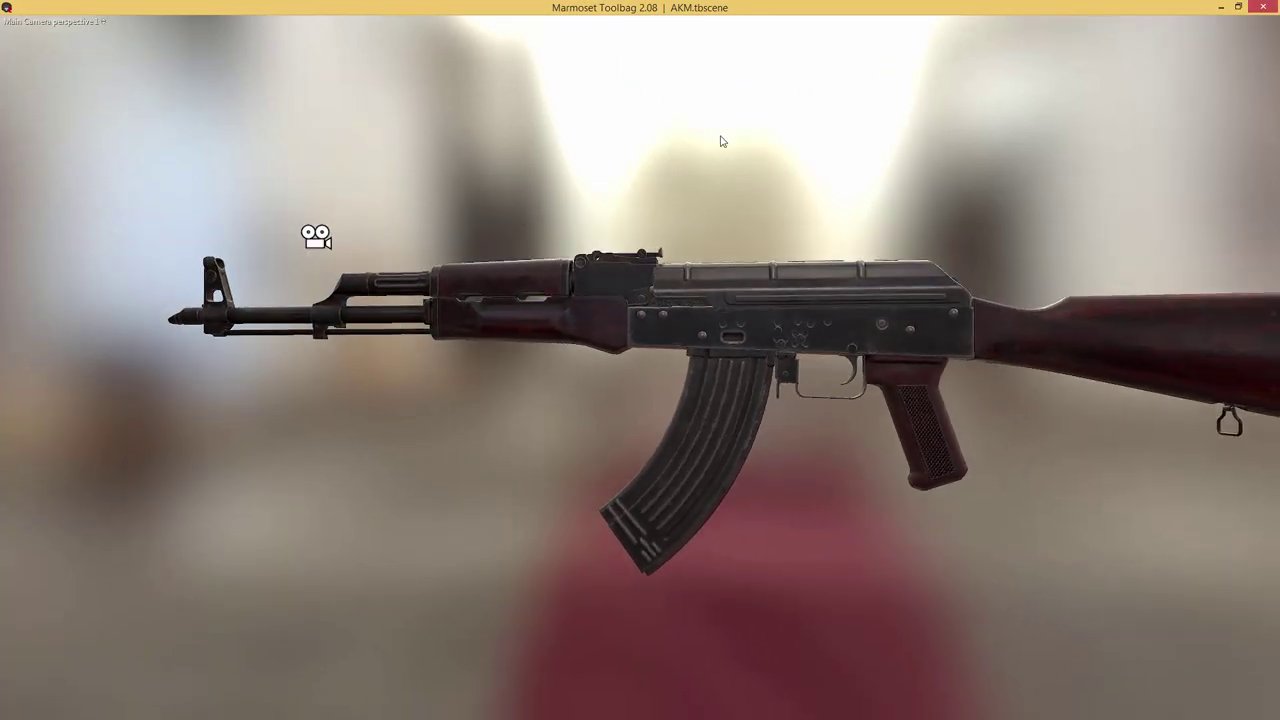
{"action": "key", "text": "Tab"}
- Replace the sky lighting with the Cathedral03 preset and preview the full rifle under it with the interface hidden
{"action": "left_click", "coordinate": [38, 65]}
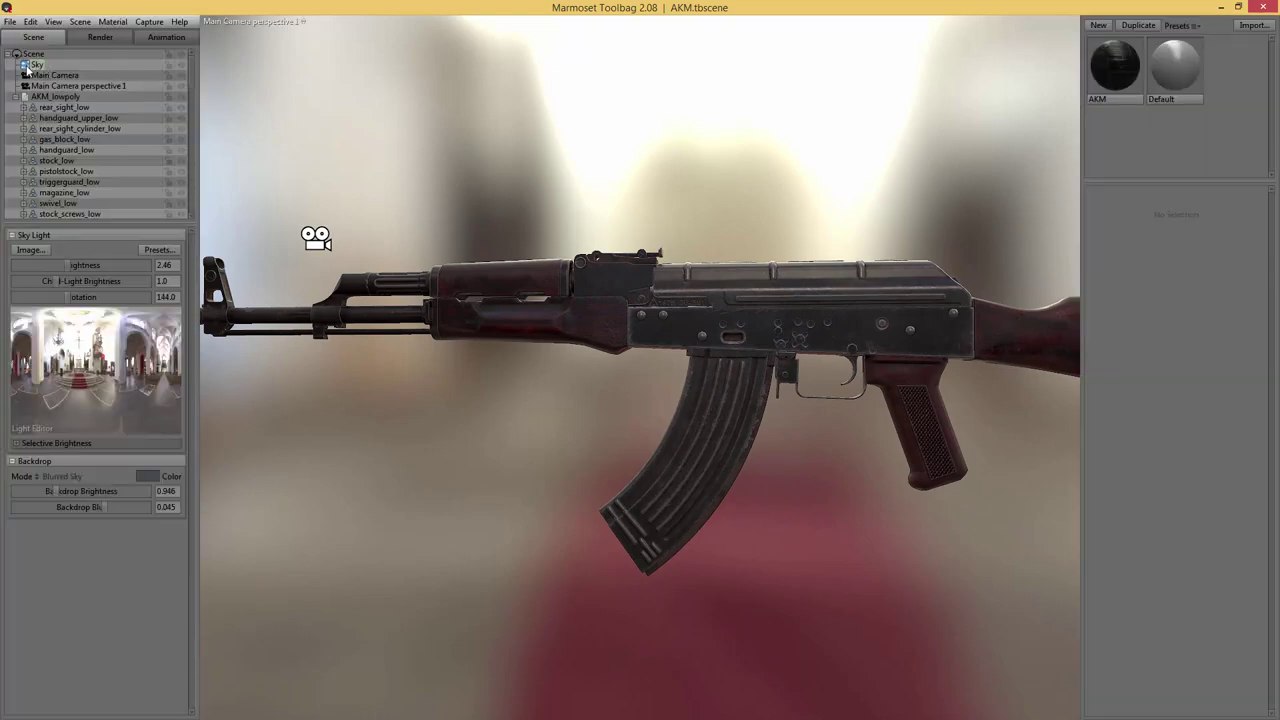
{"action": "left_click", "coordinate": [160, 251]}
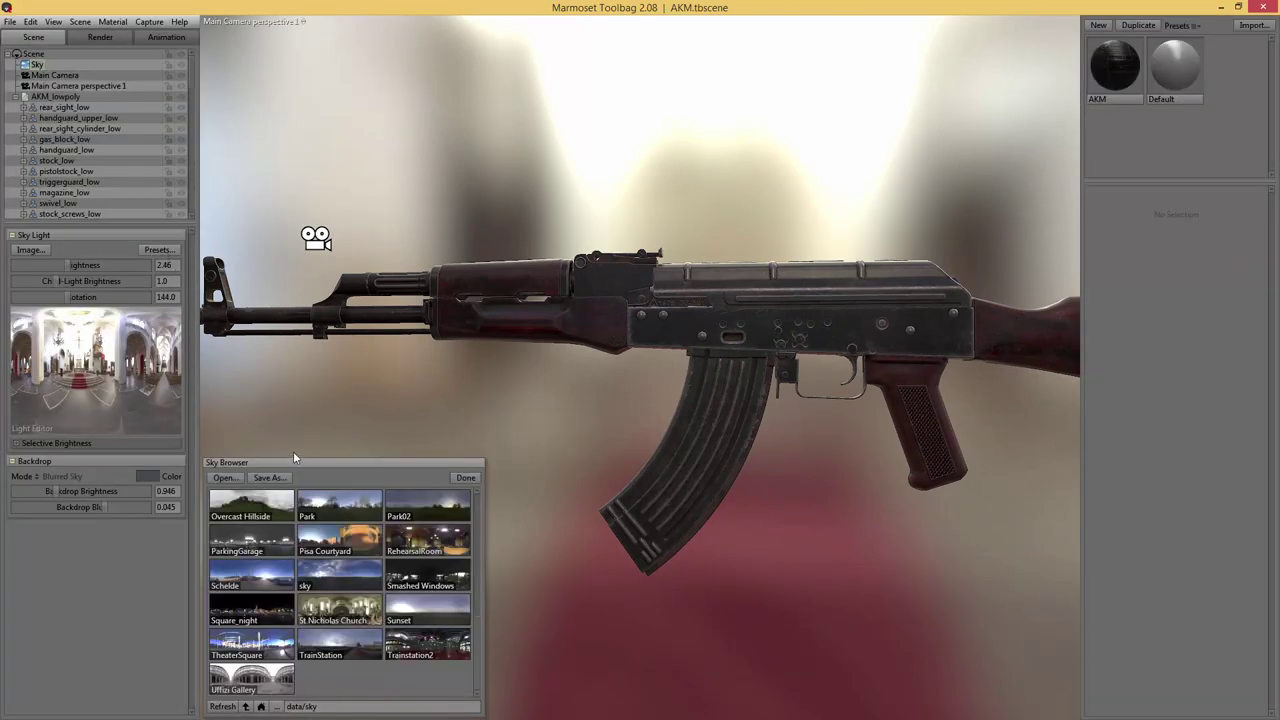
{"action": "left_click_drag", "start_coordinate": [477, 656], "coordinate": [483, 527]}
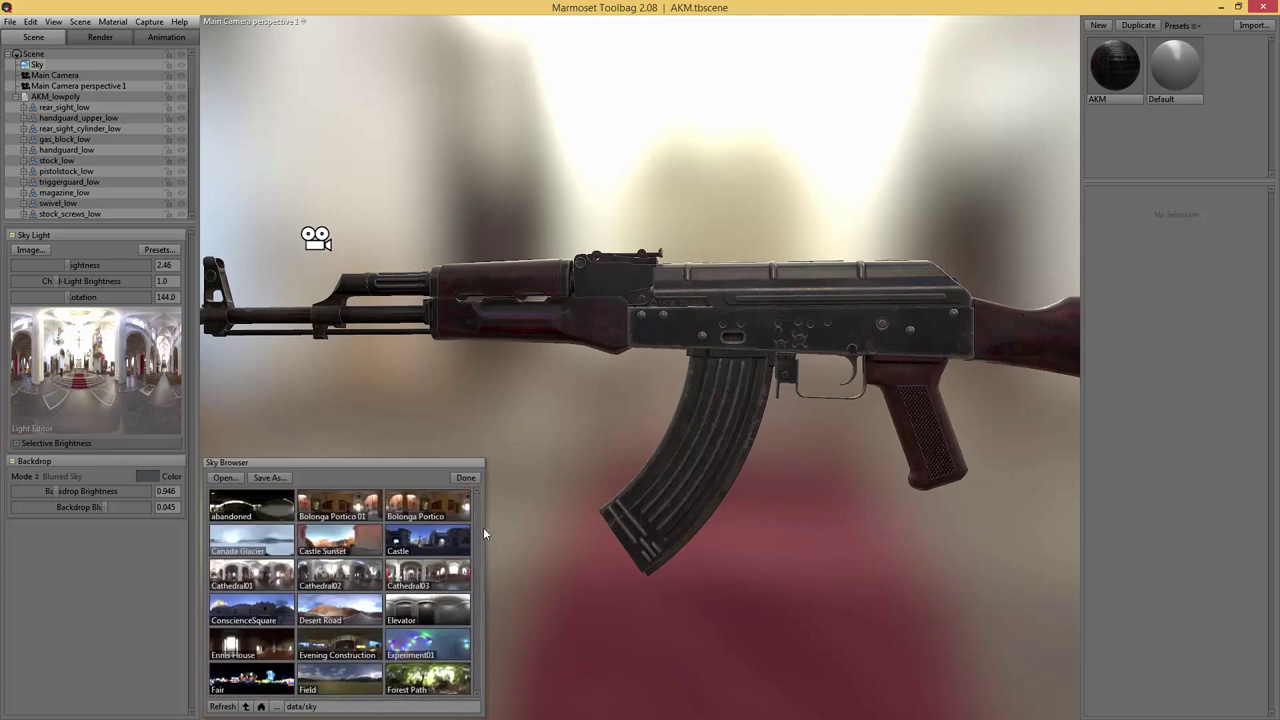
{"action": "left_click", "coordinate": [265, 577]}
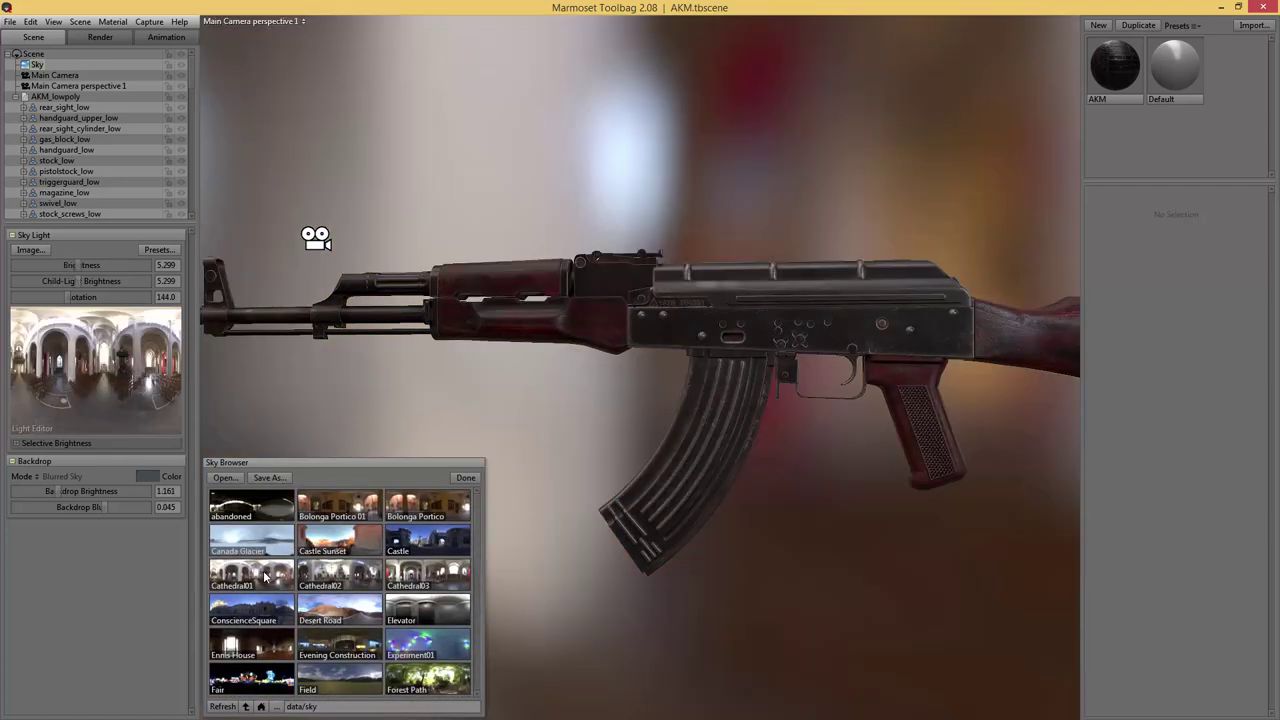
{"action": "left_click", "coordinate": [434, 583]}
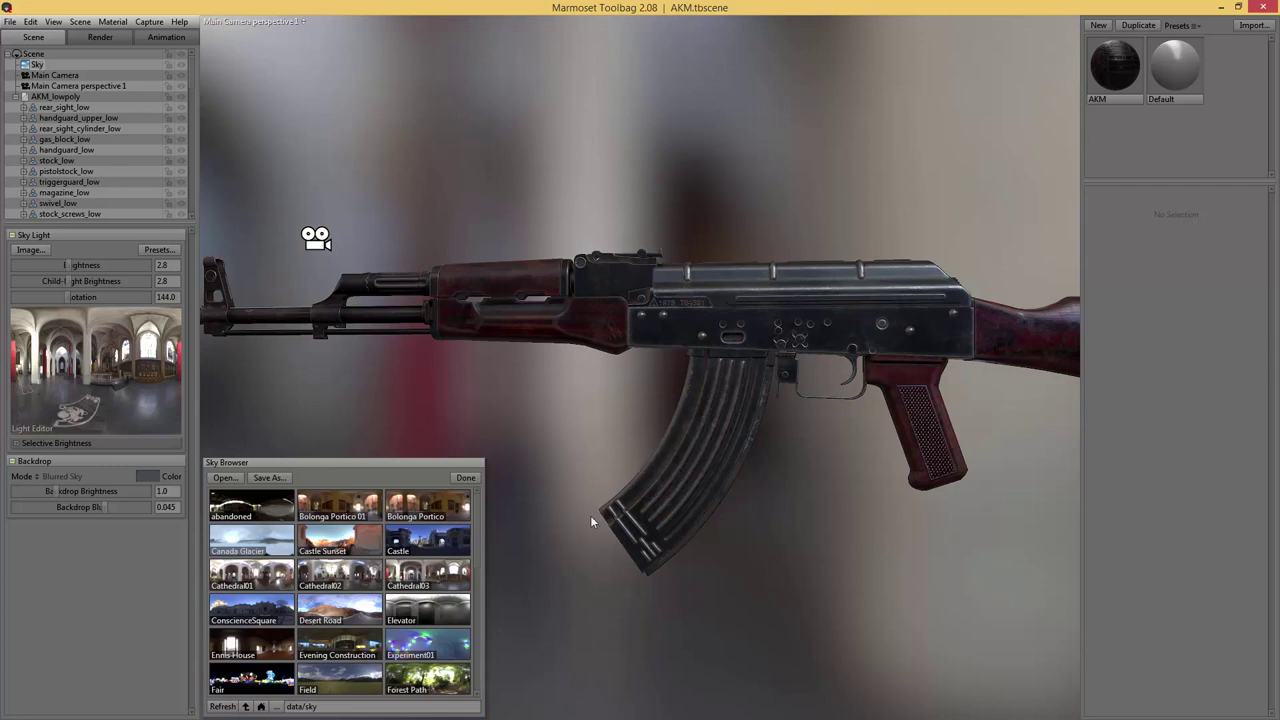
{"action": "scroll", "coordinate": [532, 463], "scroll_direction": "down", "scroll_amount": 3}
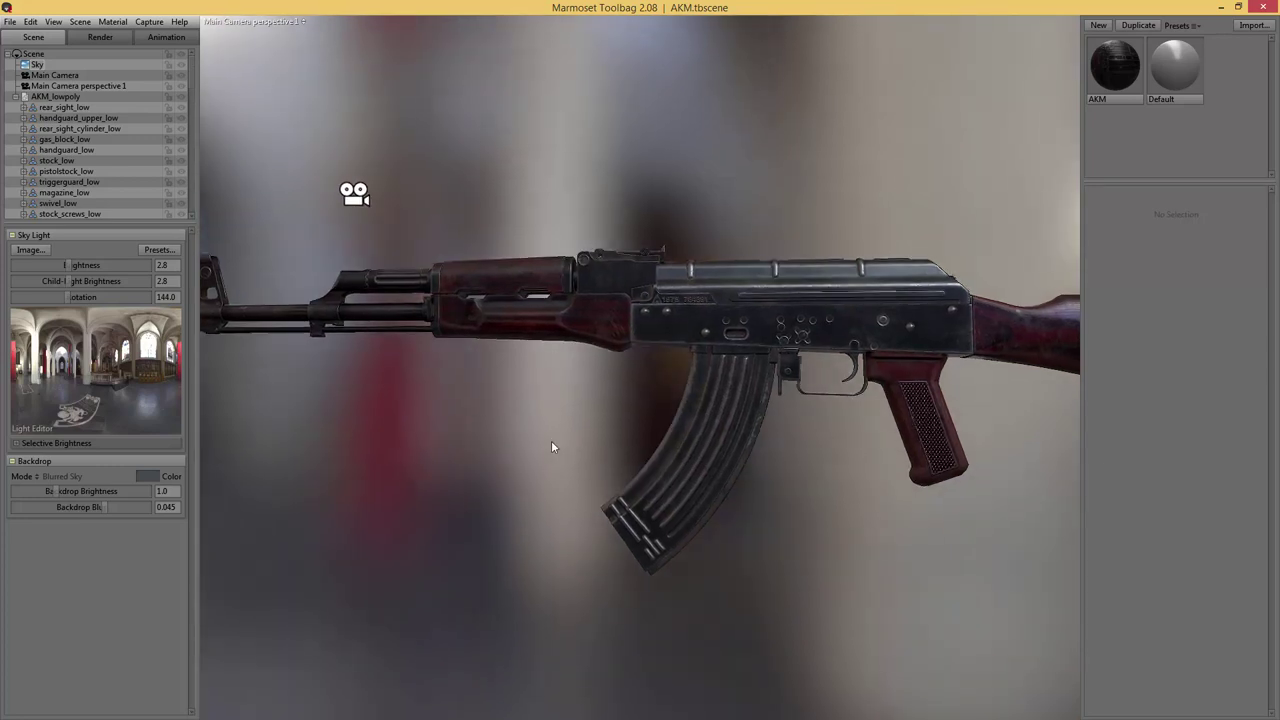
{"action": "scroll", "coordinate": [565, 447], "scroll_direction": "up", "scroll_amount": 3}
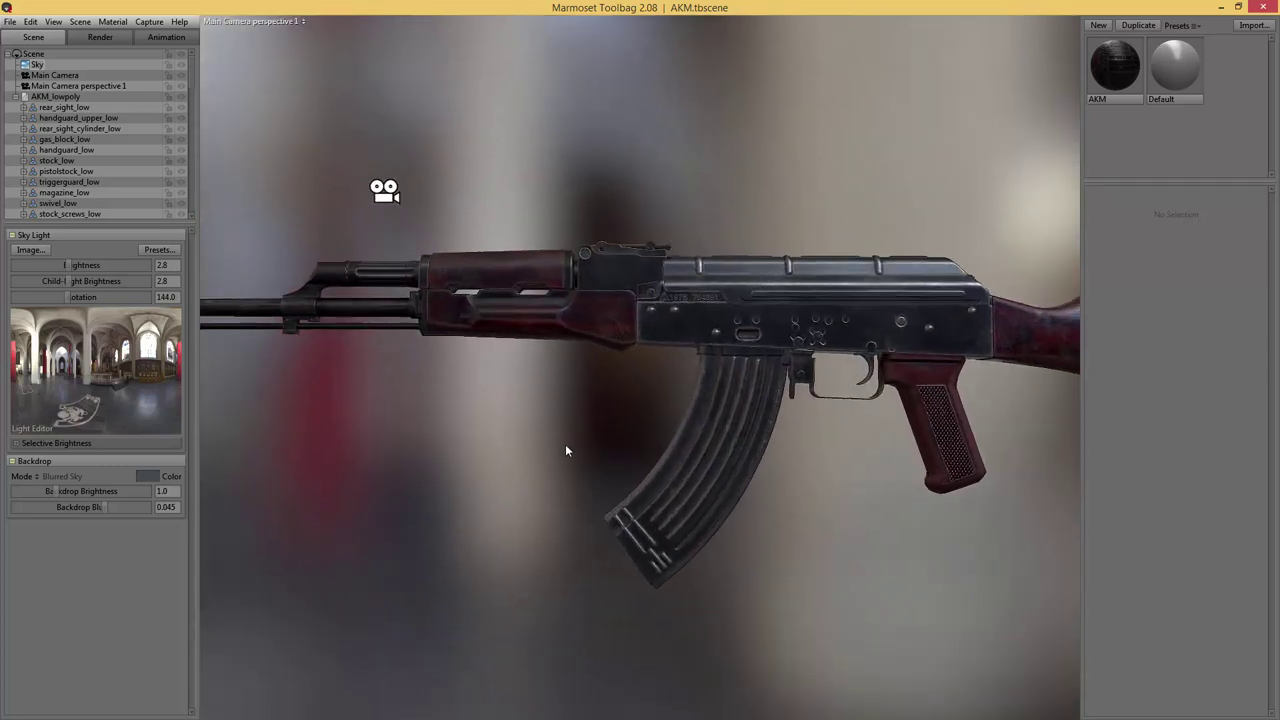
{"action": "key", "text": "Tab"}
{"action": "scroll", "coordinate": [556, 439], "scroll_direction": "down", "scroll_amount": 2}
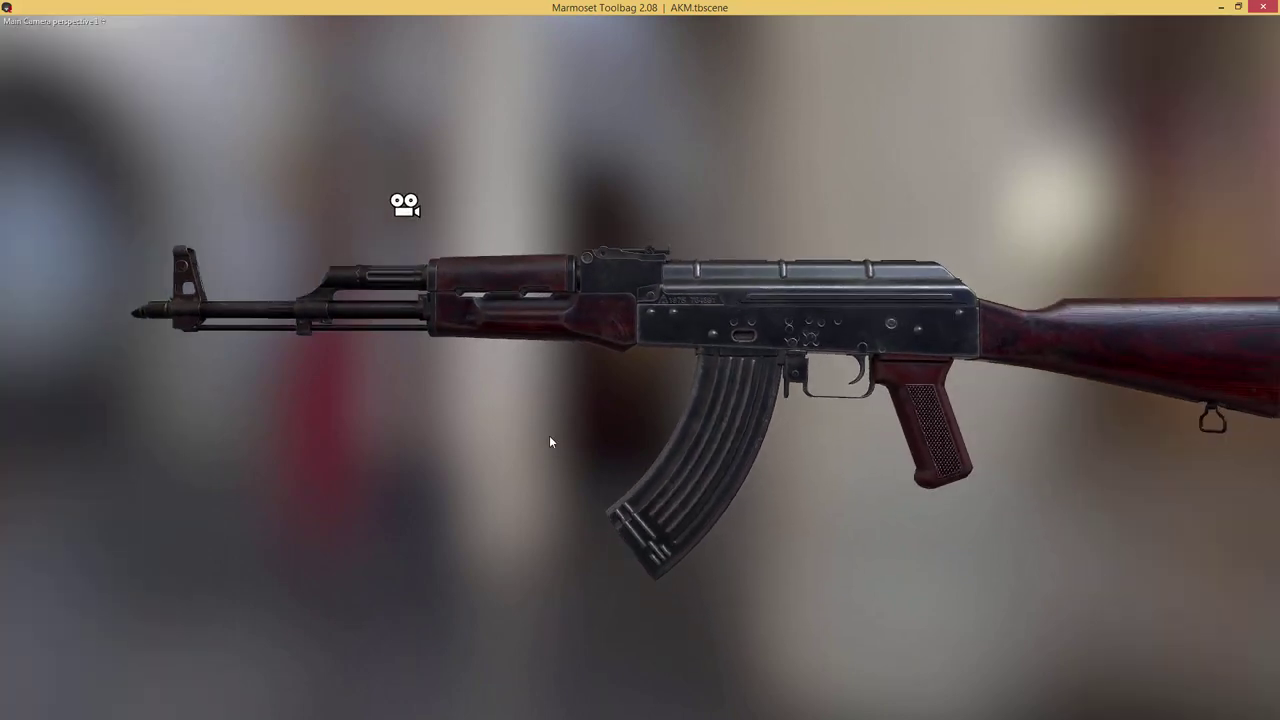
{"action": "key", "text": "Tab"}
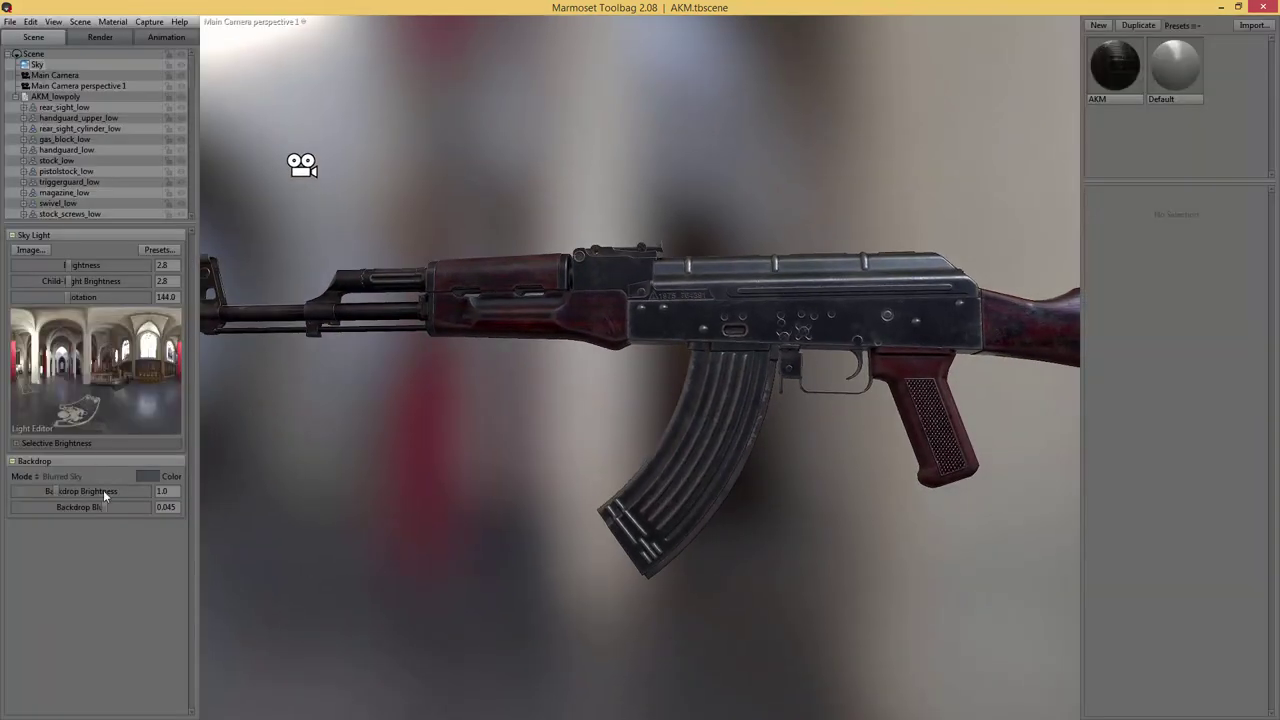
- Switch the backdrop mode from blurred sky to a solid color and make it white
{"action": "left_click", "coordinate": [38, 476]}
{"action": "left_click", "coordinate": [62, 478]}
{"action": "left_click", "coordinate": [153, 478]}
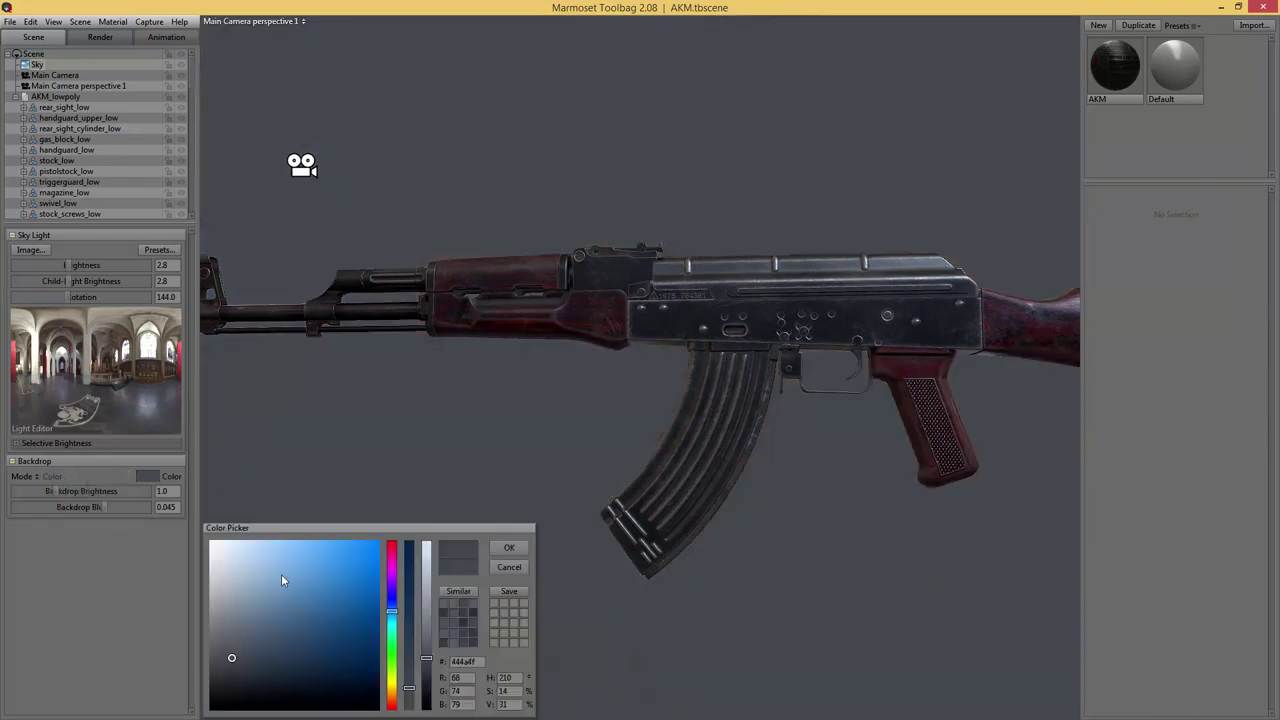
{"action": "left_click_drag", "start_coordinate": [281, 574], "coordinate": [120, 474]}
{"action": "left_click", "coordinate": [509, 548]}
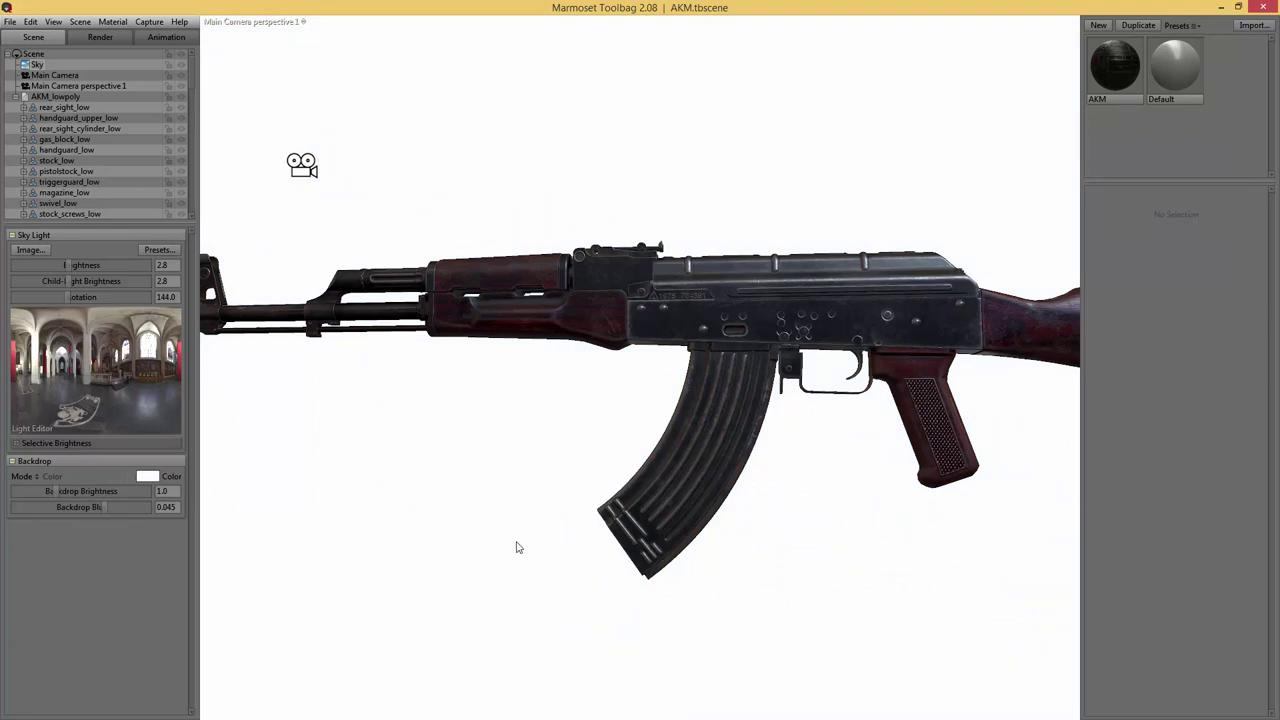
- Rotate the sky lighting to 108.5 and set the sky brightness to 4.118
{"action": "right_click_drag", "start_coordinate": [603, 515], "coordinate": [625, 522], "text": "shift"}
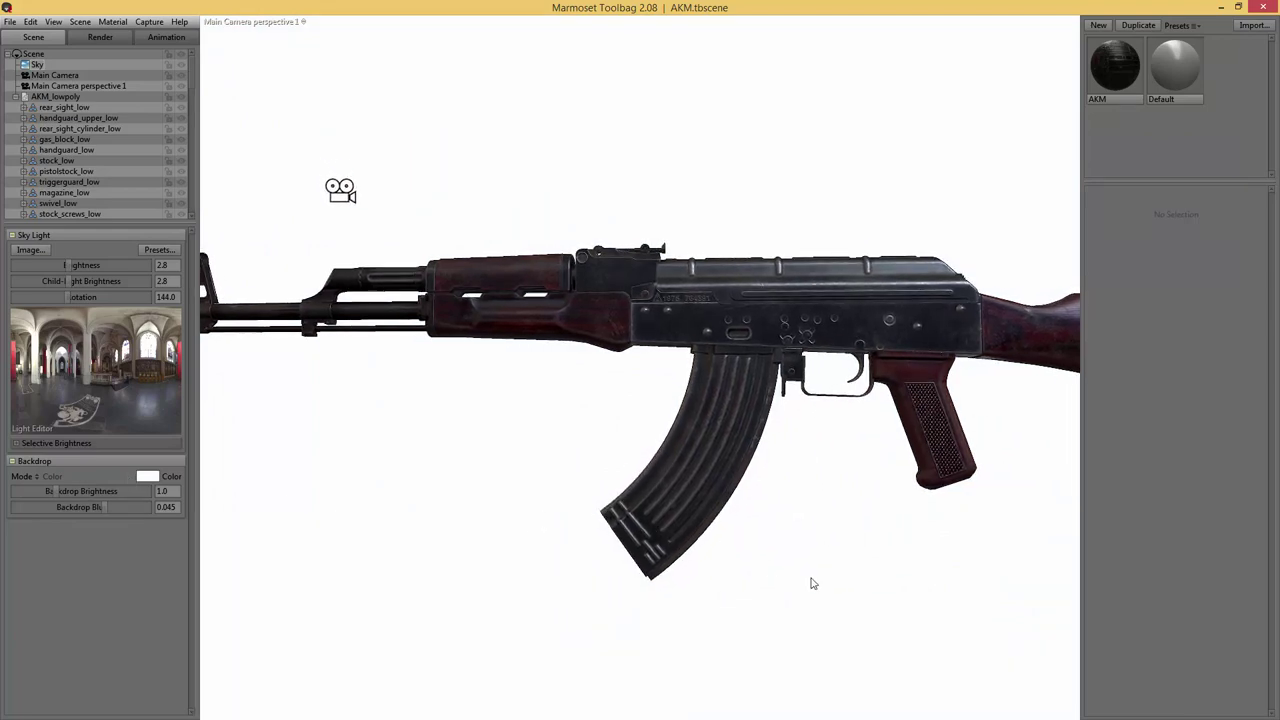
{"action": "right_click_drag", "start_coordinate": [811, 583], "coordinate": [752, 577], "text": "shift"}
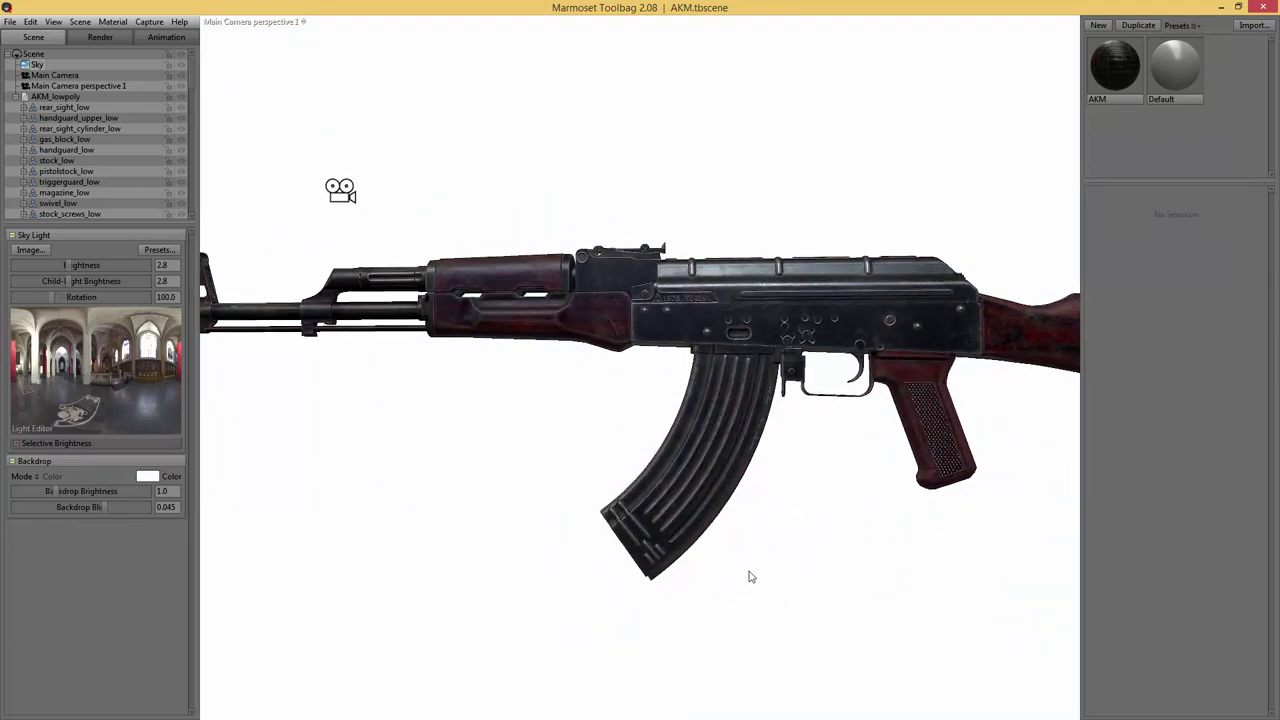
{"action": "mouse_move", "coordinate": [886, 580]}
{"action": "right_mouse_down", "text": "shift"}
{"action": "mouse_move", "coordinate": [854, 577]}
{"action": "mouse_move", "coordinate": [909, 574]}
{"action": "mouse_move", "coordinate": [895, 577]}
{"action": "right_mouse_up", "text": "shift"}
{"action": "left_click_drag", "start_coordinate": [895, 577], "coordinate": [823, 583]}
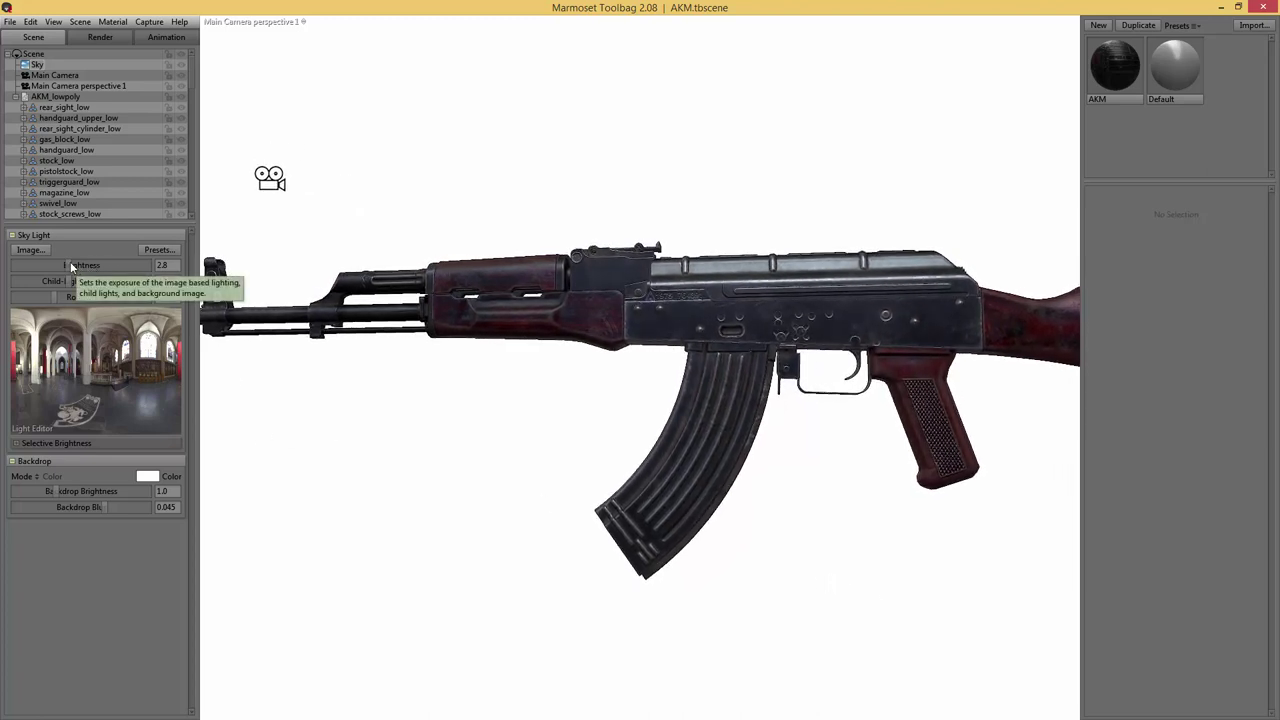
{"action": "left_click_drag", "start_coordinate": [72, 265], "coordinate": [78, 263]}
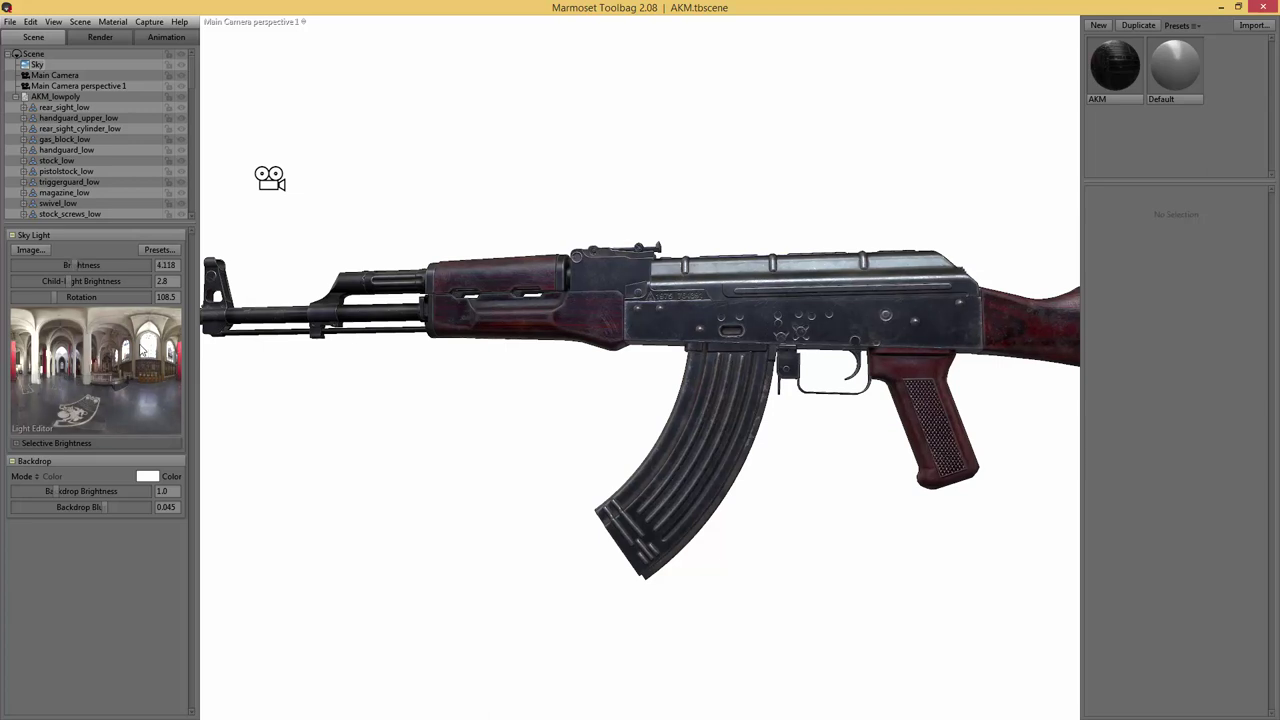
- Add a directional sky light at the bright church window in the sky image and set its brightness to 0.034
{"action": "left_click", "coordinate": [144, 350]}
{"action": "mouse_move", "coordinate": [144, 350]}
{"action": "left_mouse_down"}
{"action": "mouse_move", "coordinate": [90, 386]}
{"action": "mouse_move", "coordinate": [50, 392]}
{"action": "mouse_move", "coordinate": [153, 371]}
{"action": "left_mouse_up"}
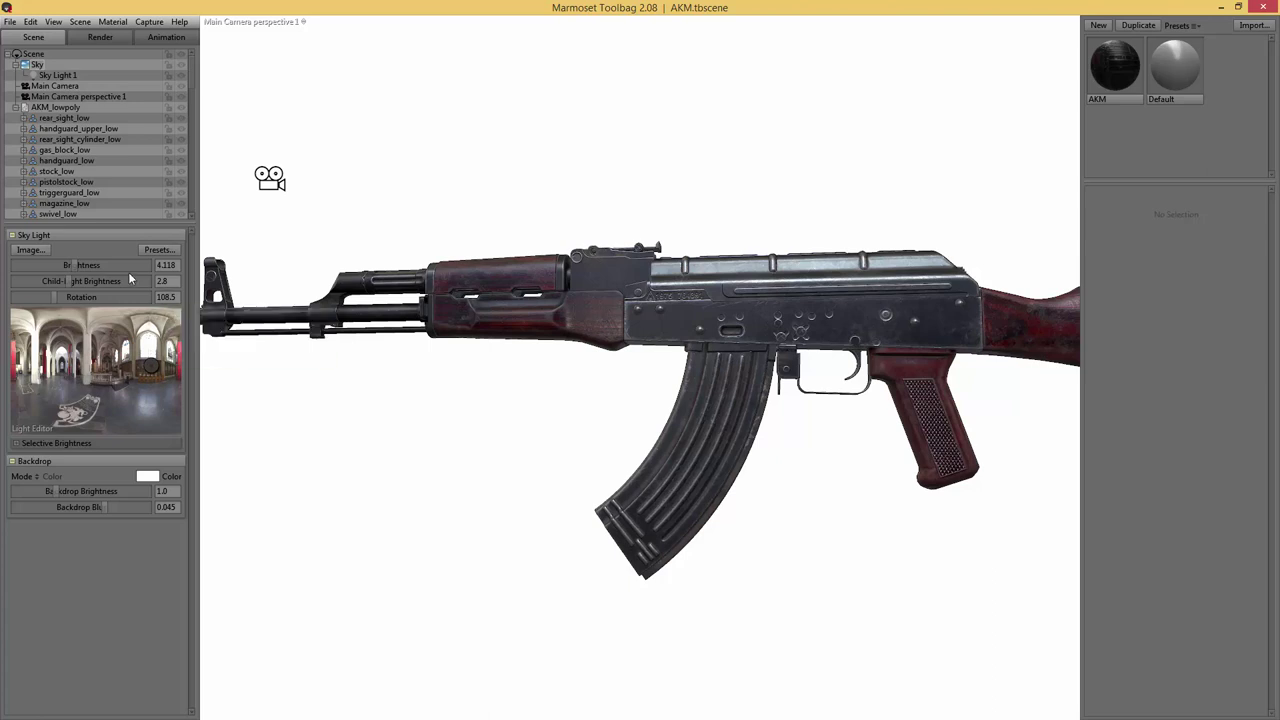
{"action": "left_click", "coordinate": [64, 75]}
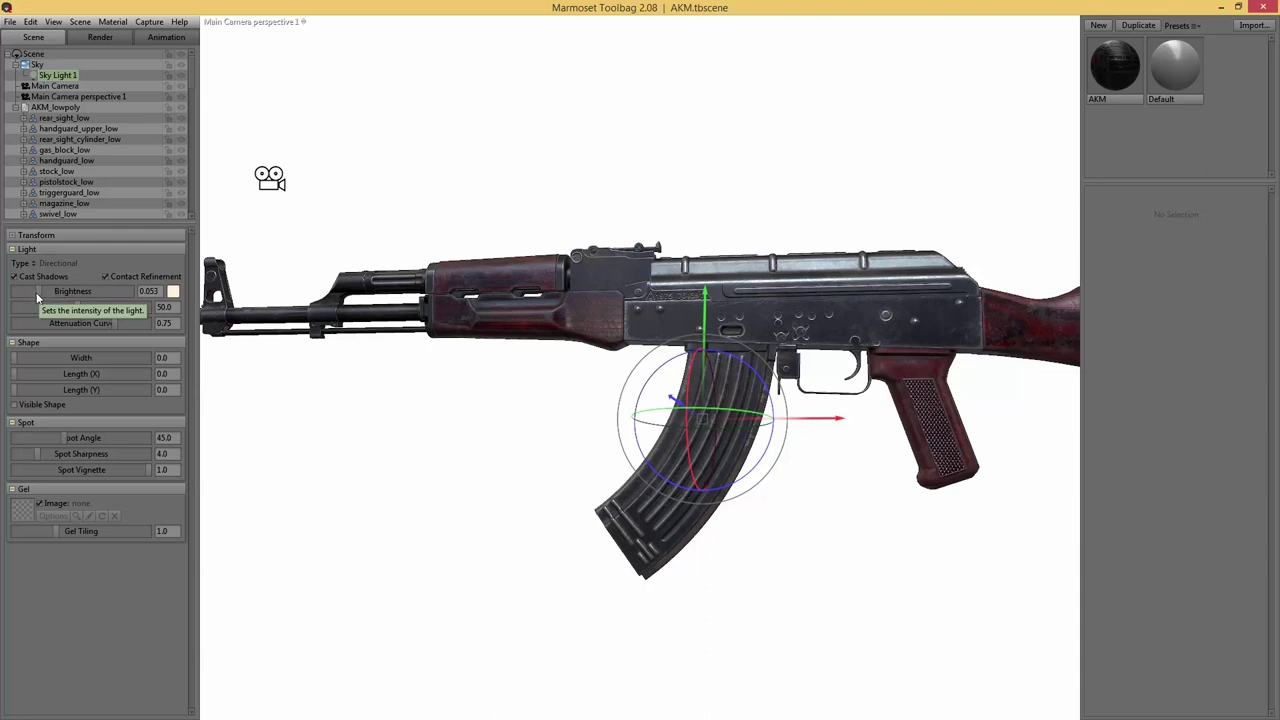
{"action": "left_click_drag", "start_coordinate": [37, 297], "coordinate": [35, 291]}
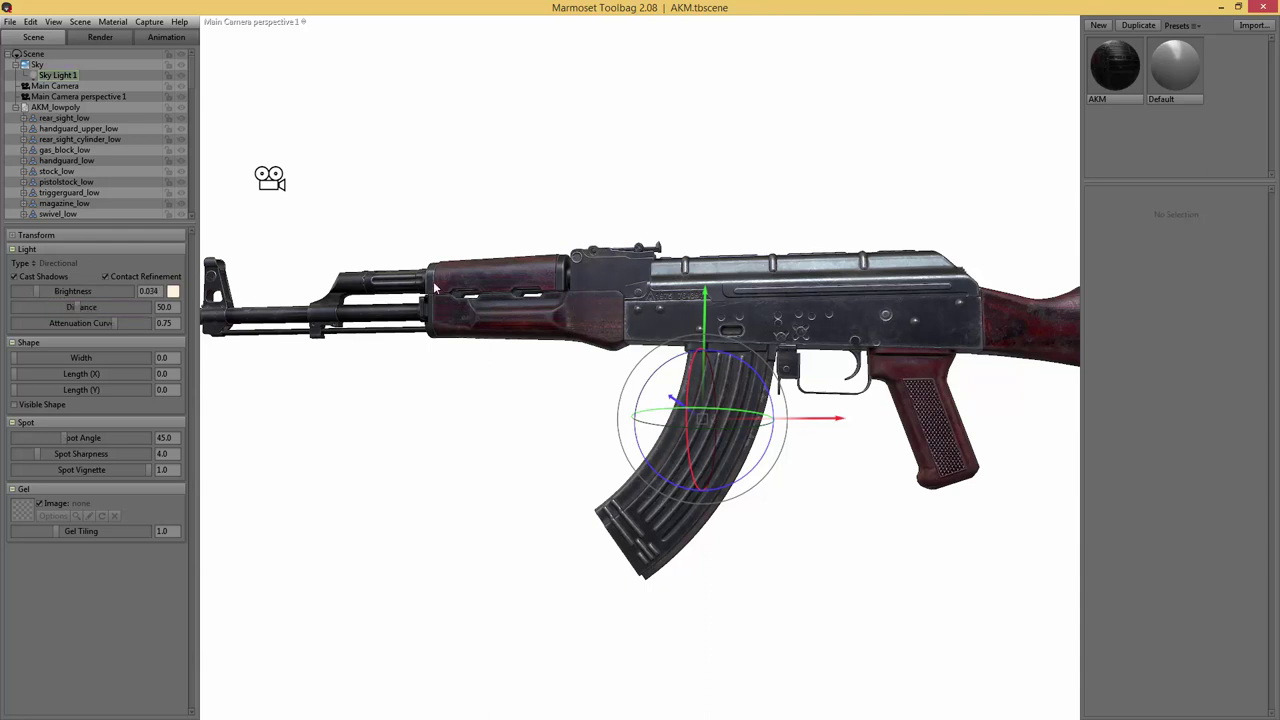
- Set Main Camera perspective 1's contrast to 1.016, sharpen strength to 0.96 and grain strength to 0.103, and preview the rifle with the interface hidden
{"action": "left_click", "coordinate": [102, 96]}
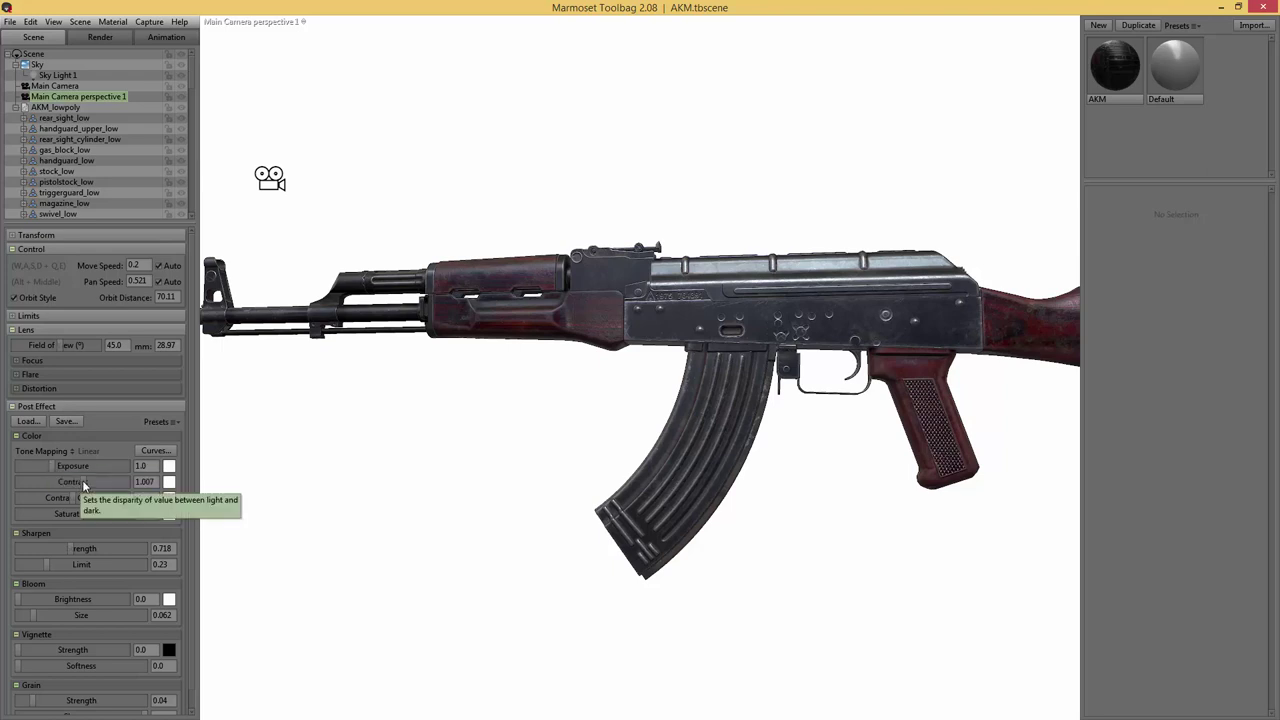
{"action": "left_click_drag", "start_coordinate": [82, 482], "coordinate": [84, 482]}
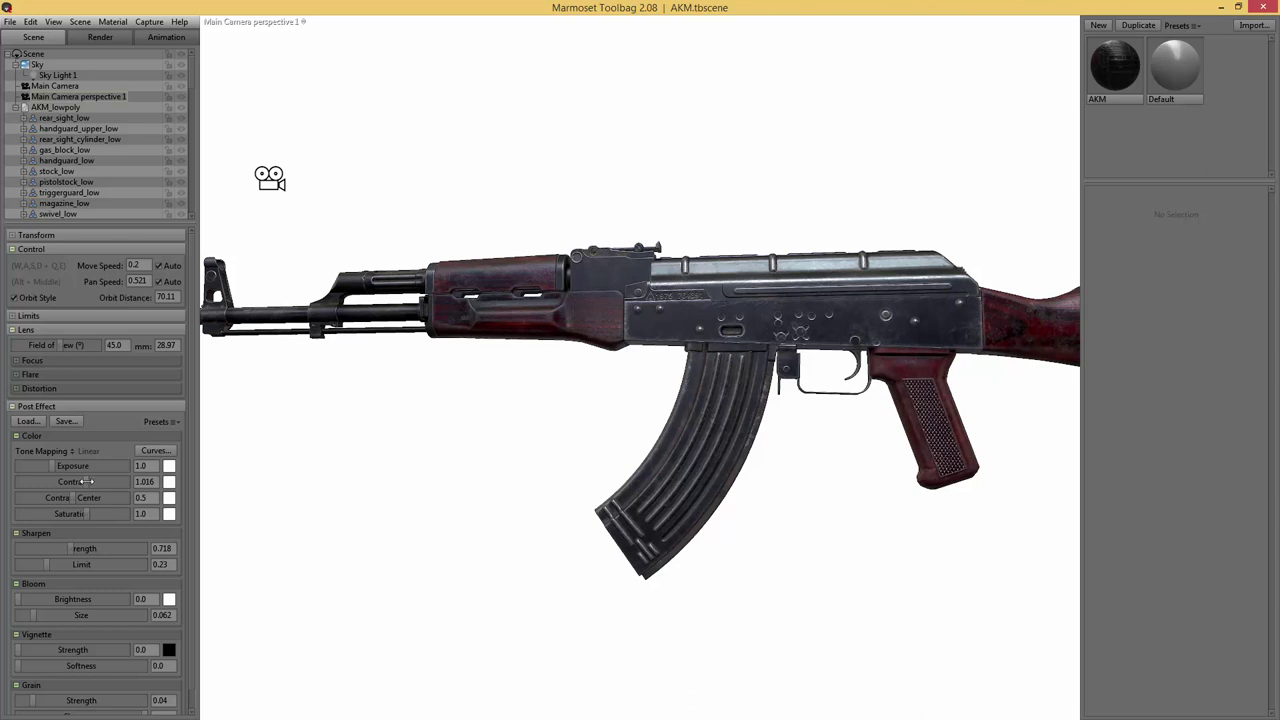
{"action": "left_click_drag", "start_coordinate": [76, 550], "coordinate": [76, 548]}
{"action": "scroll", "coordinate": [98, 581], "scroll_direction": "down", "scroll_amount": 1}
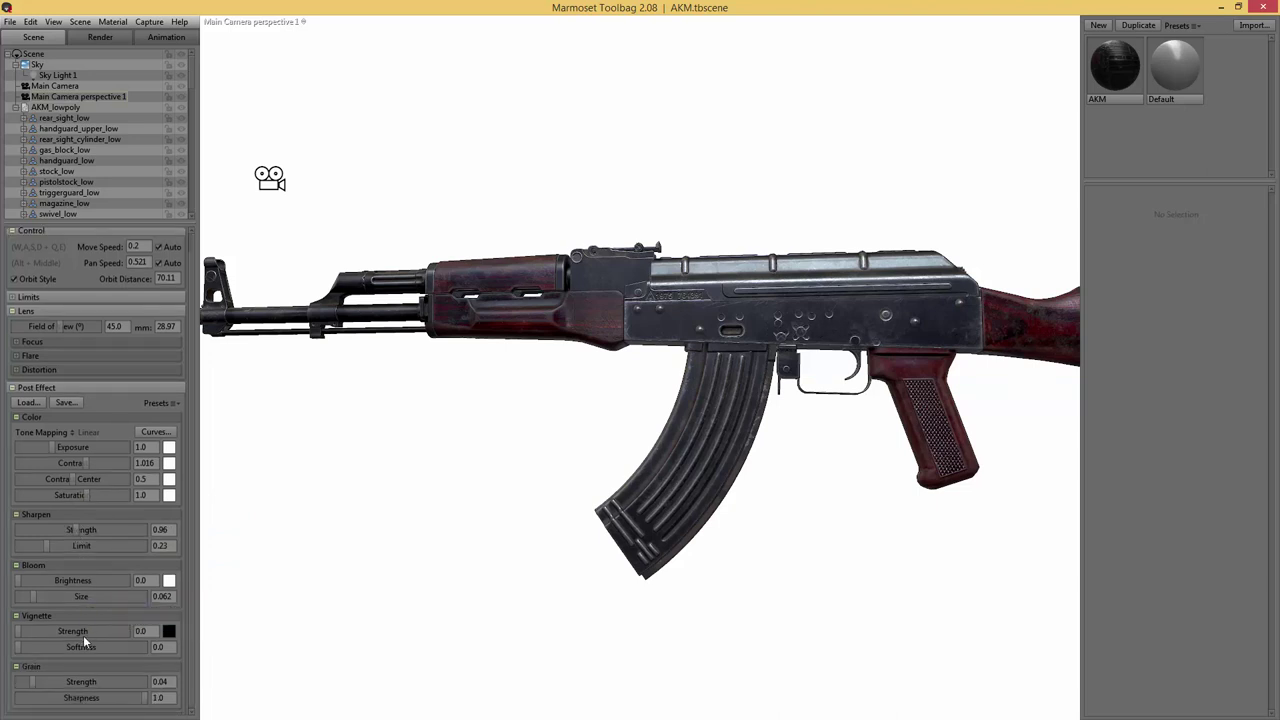
{"action": "left_click_drag", "start_coordinate": [33, 682], "coordinate": [46, 682]}
{"action": "key", "text": "Tab"}
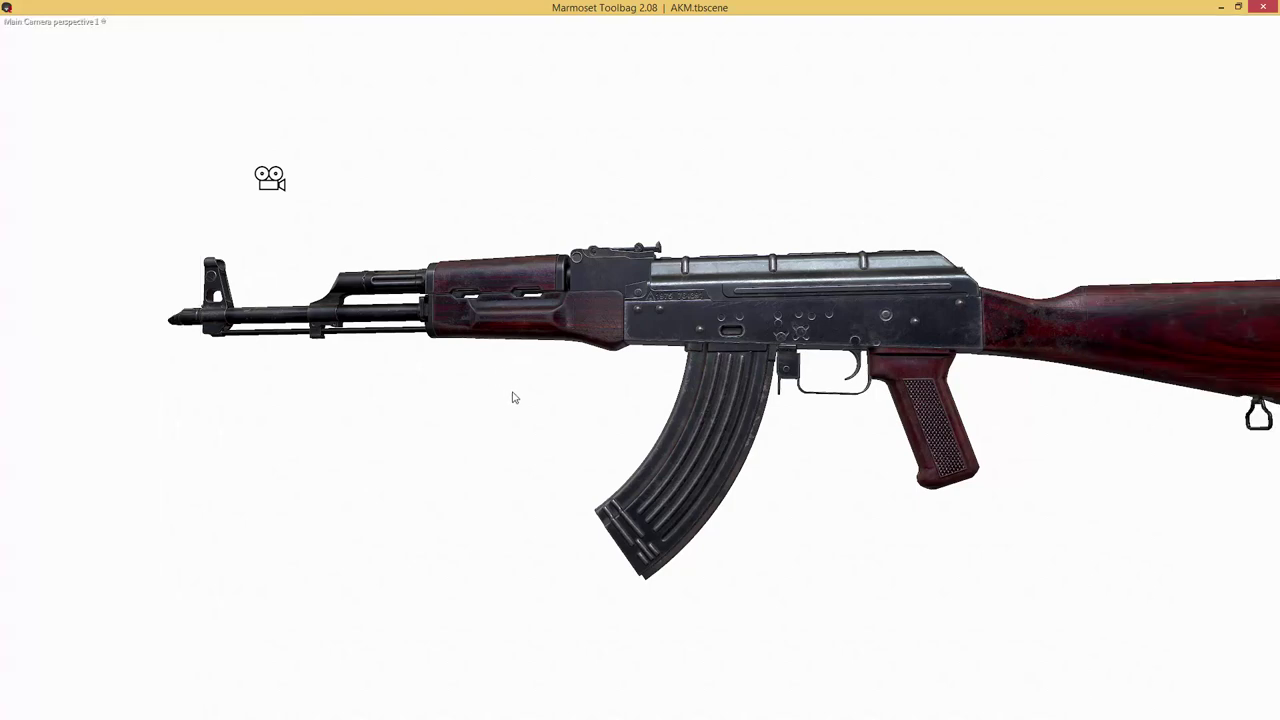
{"action": "left_click_drag", "start_coordinate": [514, 397], "coordinate": [551, 328]}
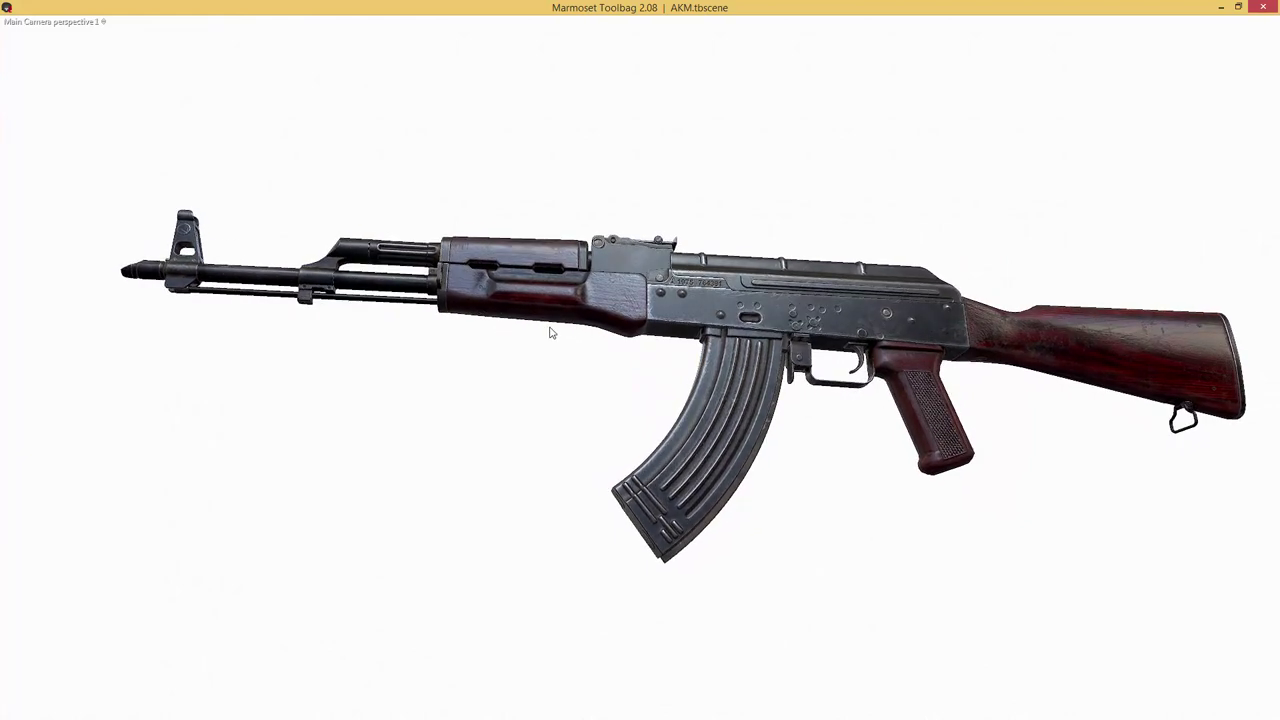
{"action": "key", "text": "Tab"}
- Duplicate the AKM_lowpoly model, hide the original and keep the copy selected
{"action": "left_click", "coordinate": [24, 108]}
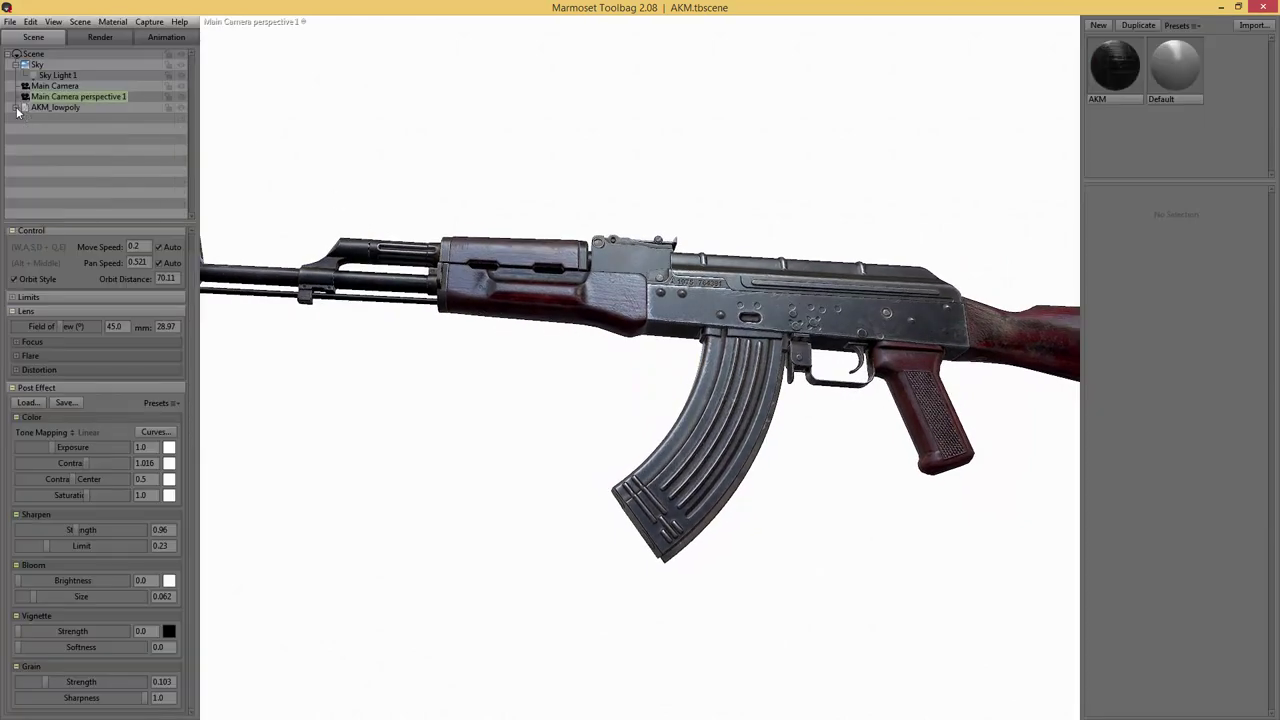
{"action": "left_click", "coordinate": [85, 136]}
{"action": "left_click", "coordinate": [56, 107]}
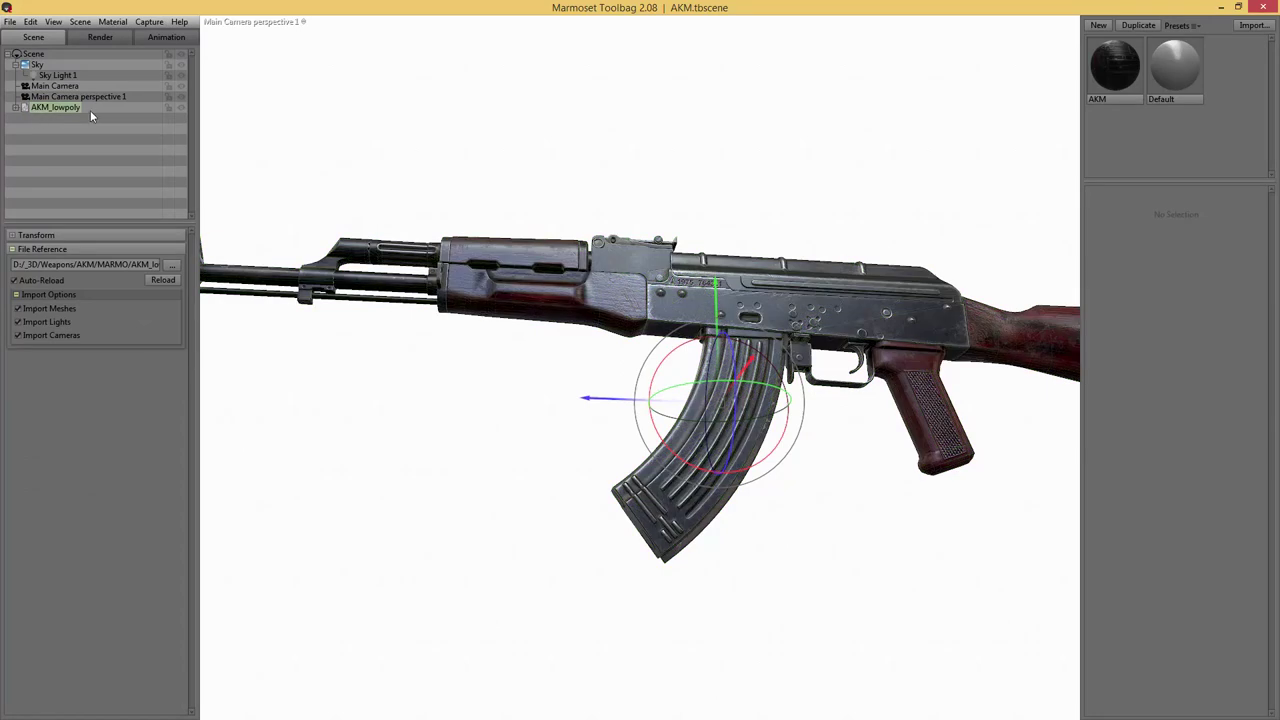
{"action": "key", "text": "ctrl+d"}
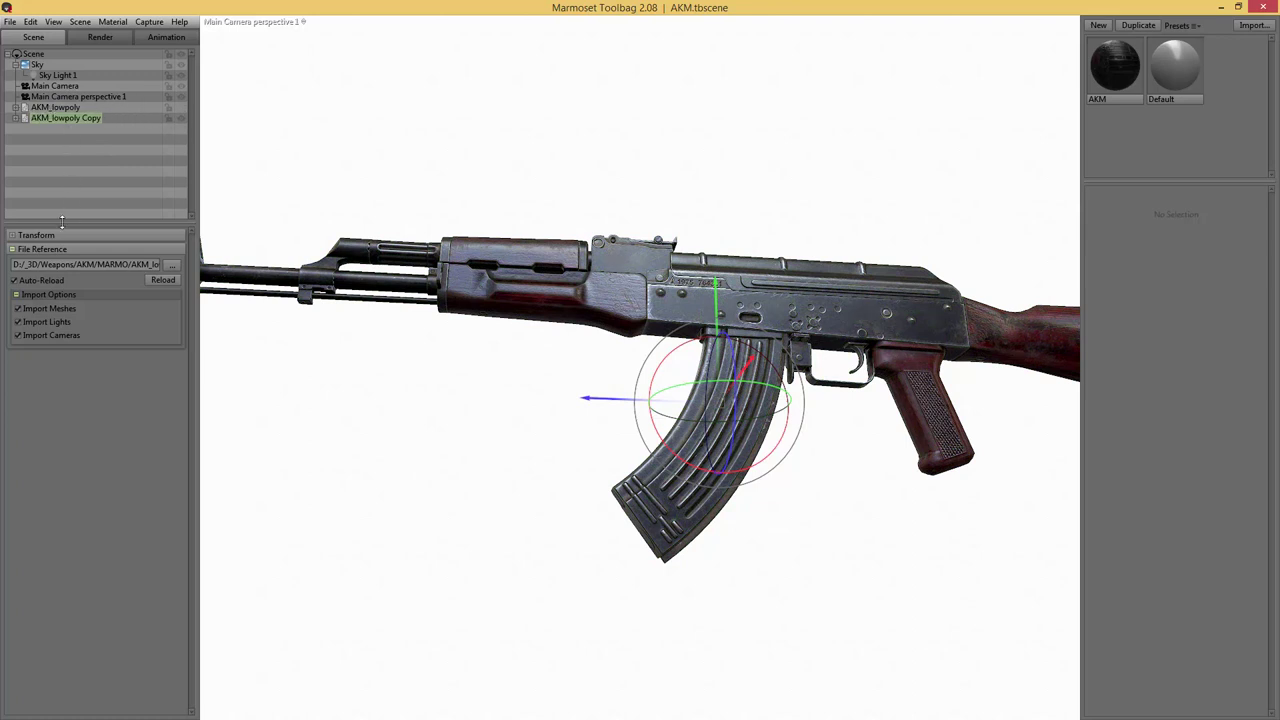
{"action": "left_click", "coordinate": [39, 117]}
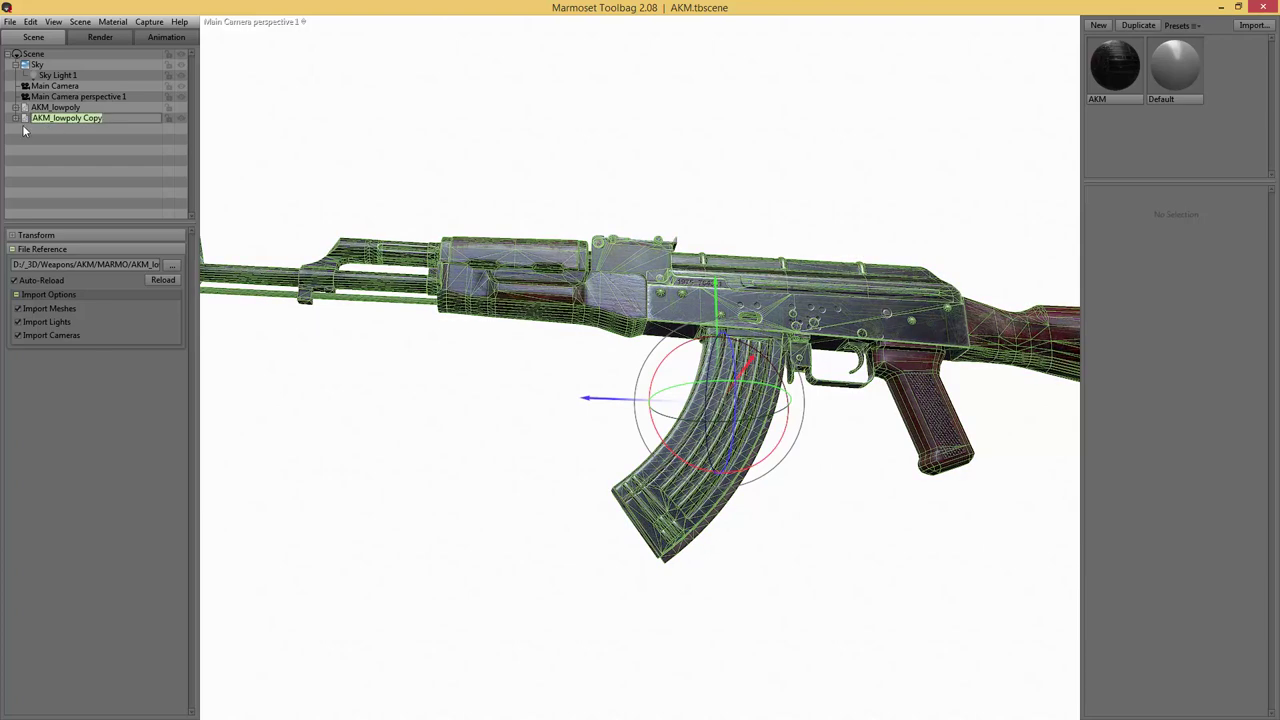
{"action": "left_click", "coordinate": [48, 137]}
{"action": "left_click", "coordinate": [45, 118]}
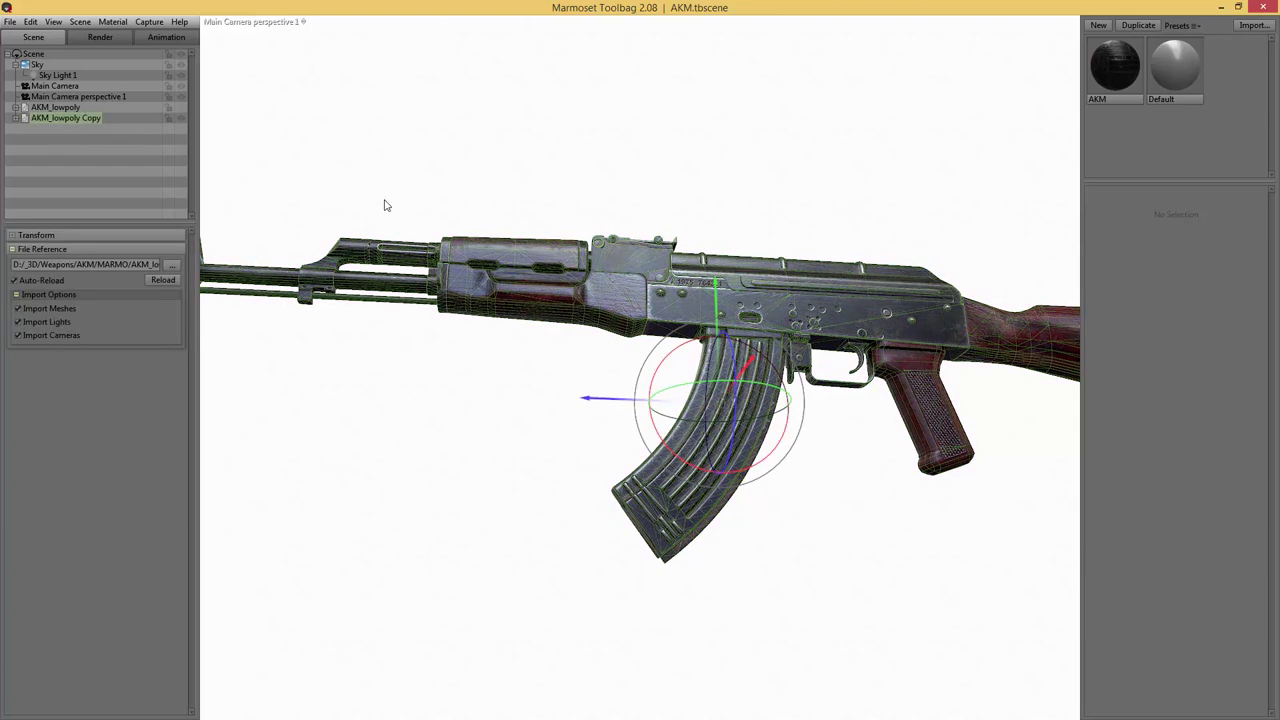
- Rotate the AKM_lowpoly copy to X 342.1, Y 343.9 and Z 354.6, and preview the tilted rifle with the interface hidden
{"action": "left_click", "coordinate": [12, 236]}
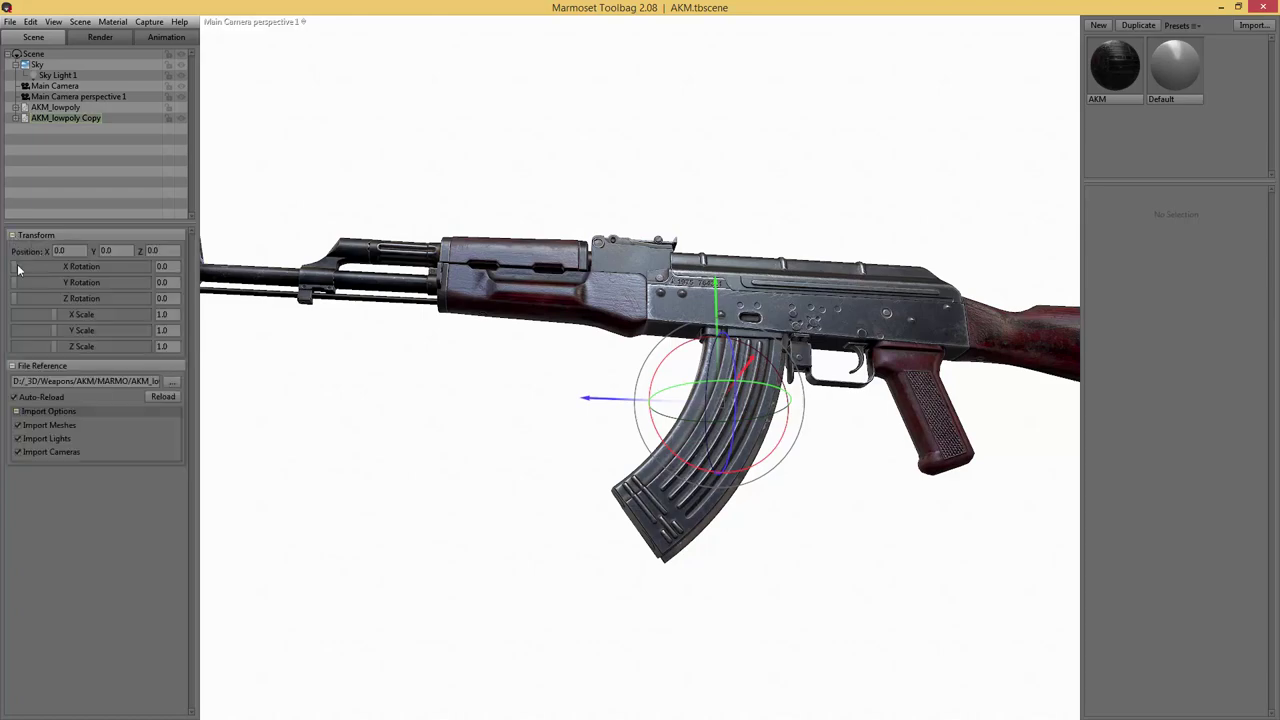
{"action": "left_click_drag", "start_coordinate": [18, 268], "coordinate": [148, 265]}
{"action": "left_click_drag", "start_coordinate": [22, 282], "coordinate": [145, 284]}
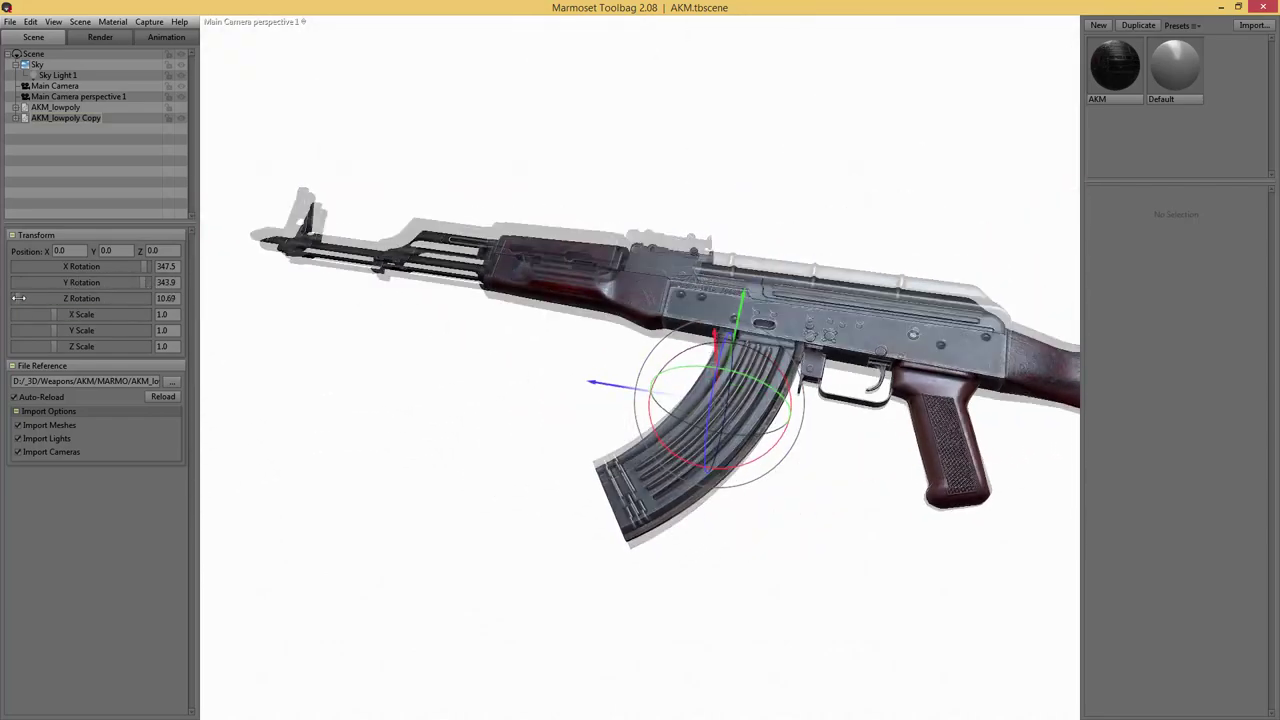
{"action": "left_click_drag", "start_coordinate": [12, 298], "coordinate": [141, 266]}
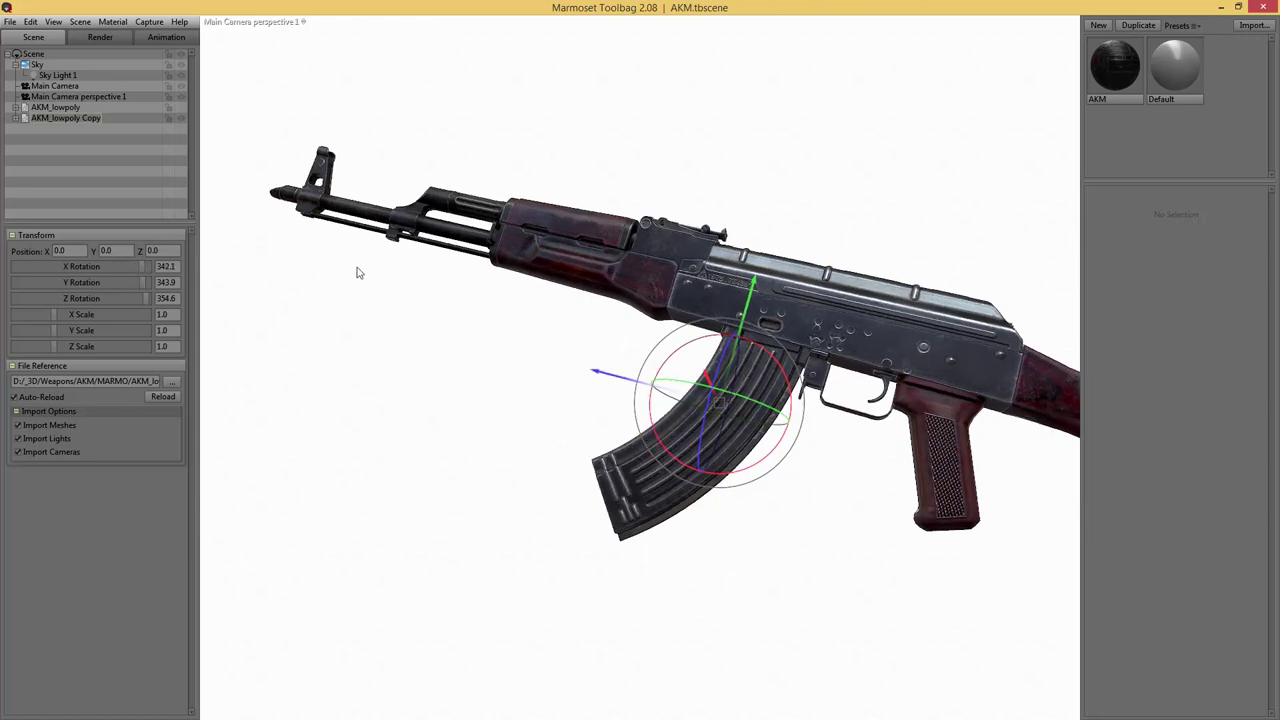
{"action": "key", "text": "Tab"}
{"action": "middle_click_drag", "start_coordinate": [520, 280], "coordinate": [378, 241]}
{"action": "scroll", "coordinate": [378, 241], "scroll_direction": "up", "scroll_amount": 3}
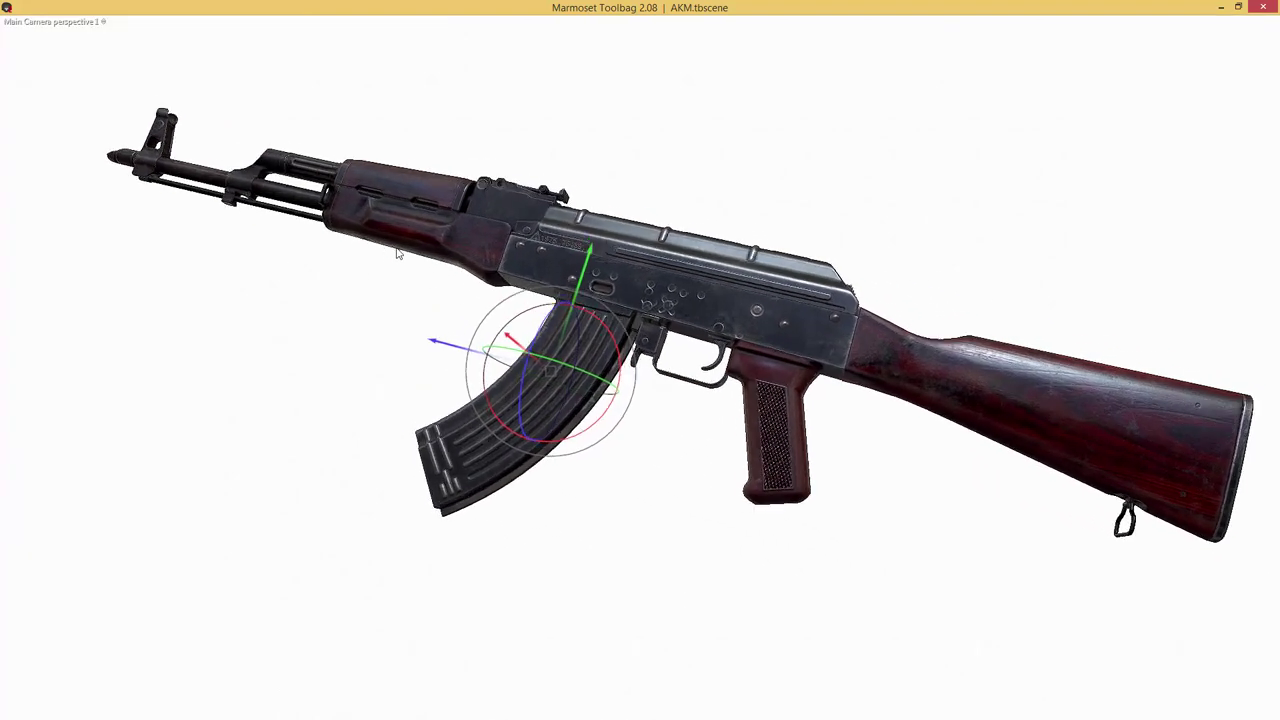
- Rotate the sky lighting to brighten the rifle's stock and receiver, deselect the model and reframe the whole rifle without the interface
{"action": "scroll", "coordinate": [380, 243], "scroll_direction": "down", "scroll_amount": 2}
{"action": "scroll", "coordinate": [396, 258], "scroll_direction": "up", "scroll_amount": 1}
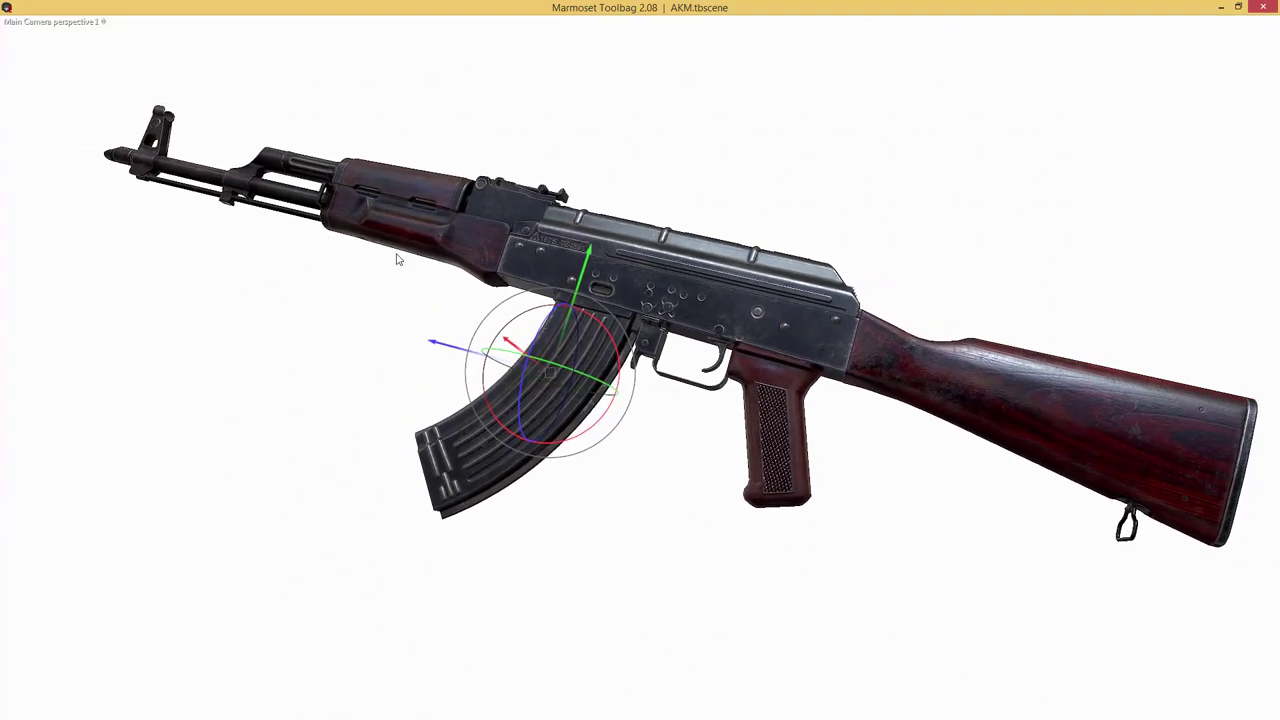
{"action": "mouse_move", "coordinate": [396, 258]}
{"action": "left_mouse_down", "text": "shift"}
{"action": "mouse_move", "coordinate": [391, 291]}
{"action": "mouse_move", "coordinate": [362, 298]}
{"action": "left_mouse_up", "text": "shift"}
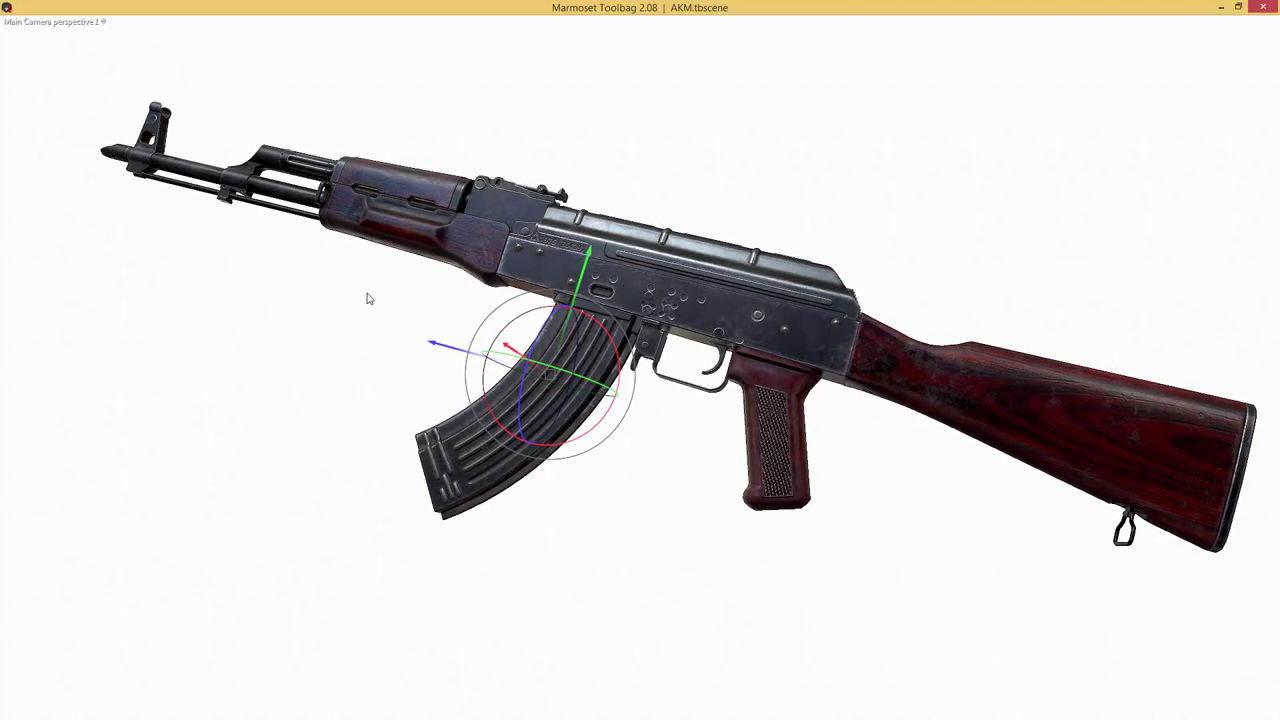
{"action": "left_click", "coordinate": [315, 298]}
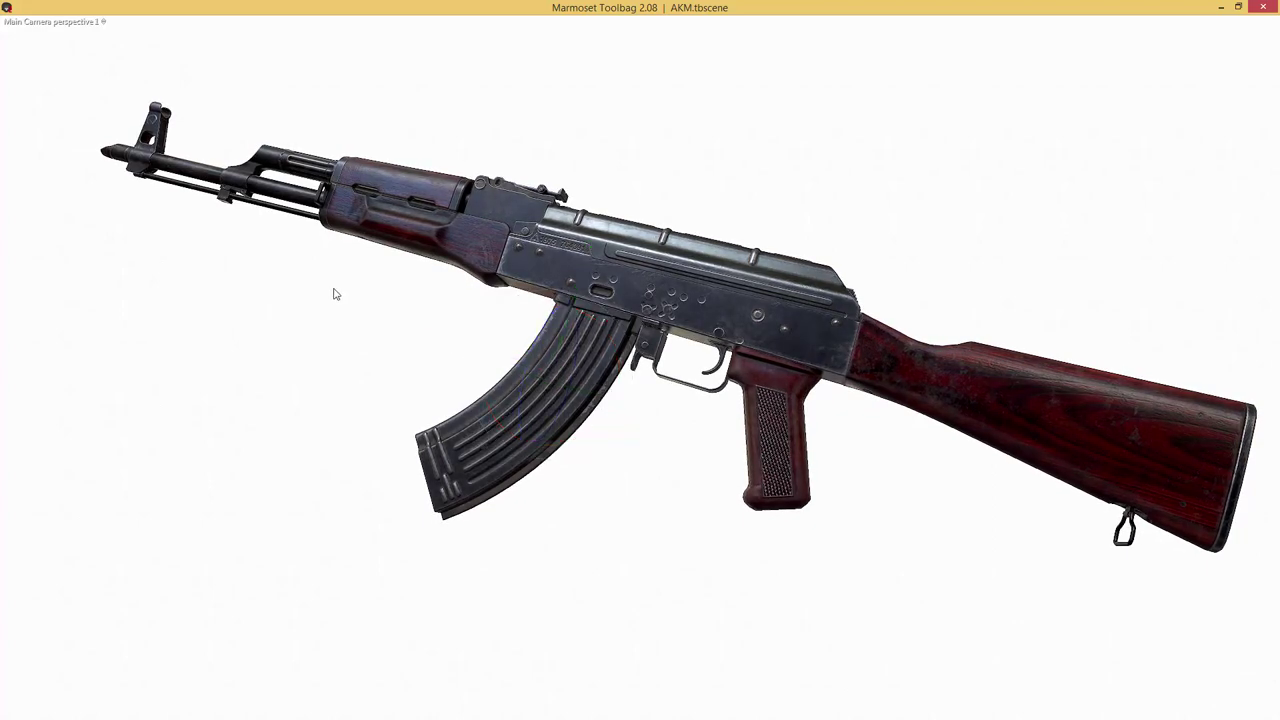
{"action": "scroll", "coordinate": [336, 294], "scroll_direction": "up", "scroll_amount": 1}
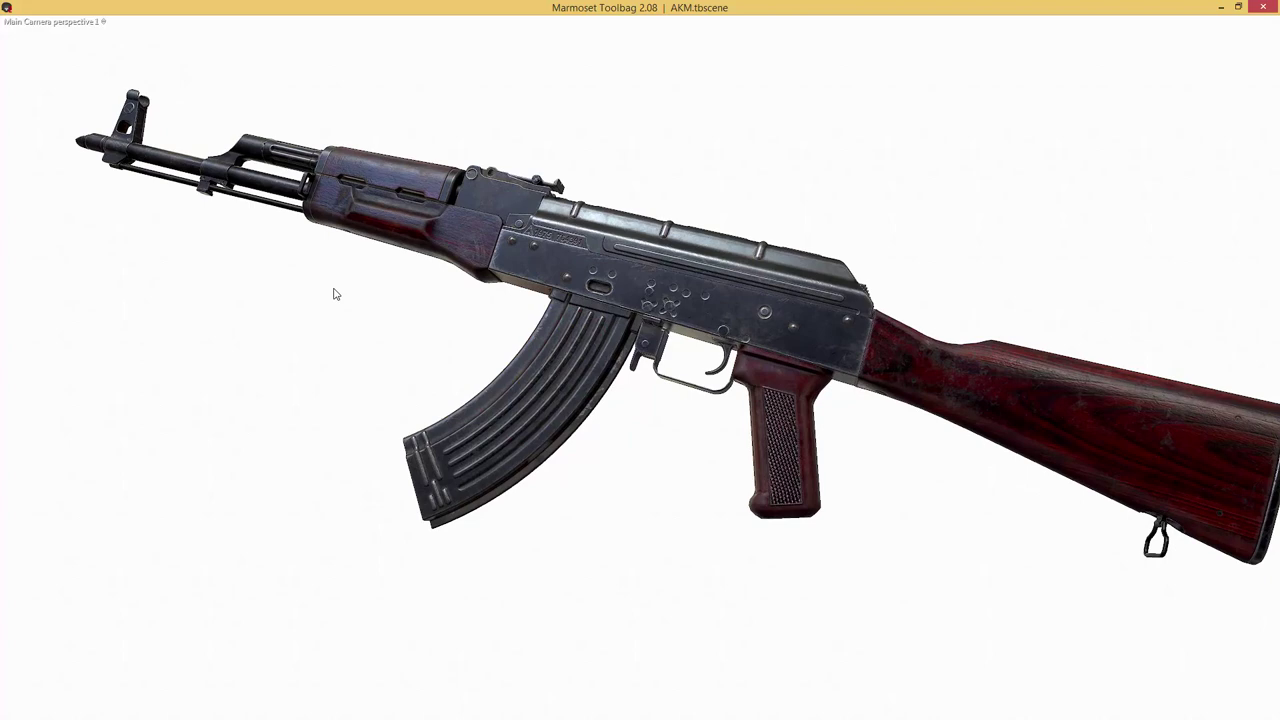
{"action": "middle_click_drag", "start_coordinate": [336, 294], "coordinate": [302, 287]}
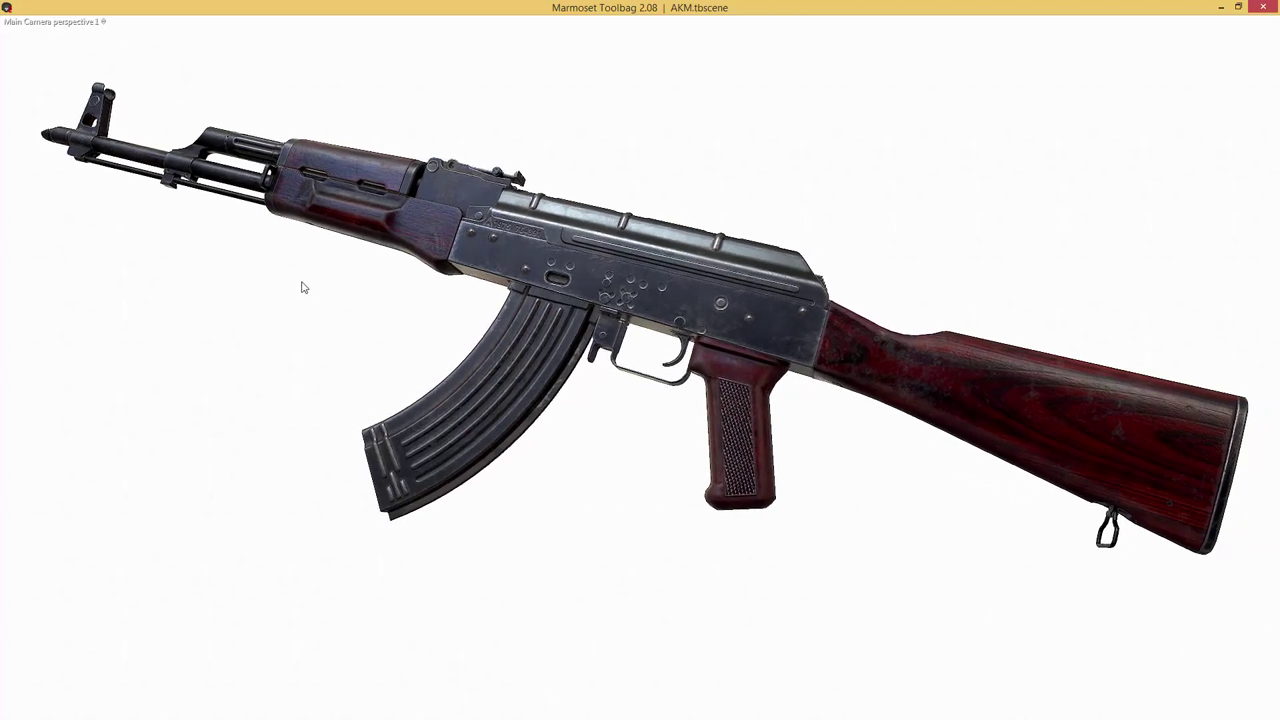
{"action": "scroll", "coordinate": [302, 287], "scroll_direction": "down", "scroll_amount": 1}
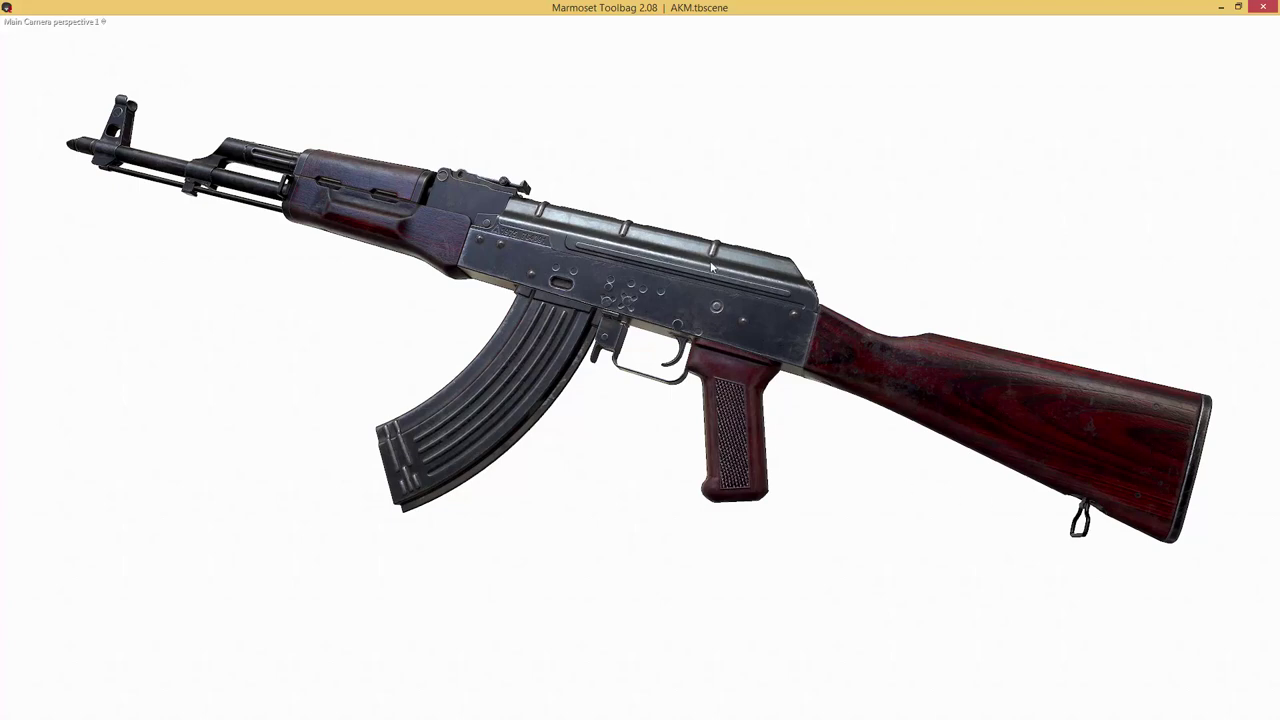
{"action": "key", "text": "Tab"}
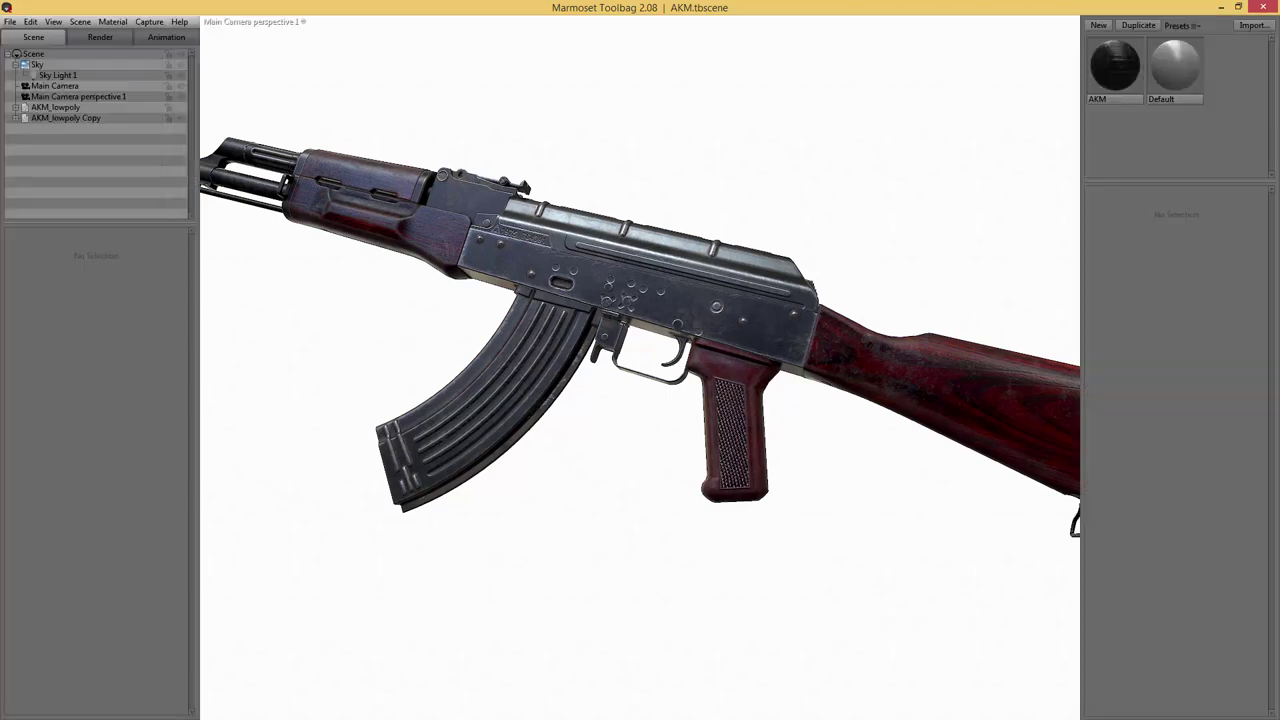
- Switch to Windows Photo Viewer, examine the ar10100-7-BD reference photo of the rifle enlarged, and put the viewer away
{"action": "key", "text": "alt+Tab"}
{"action": "left_click_drag", "start_coordinate": [948, 150], "coordinate": [785, 112]}
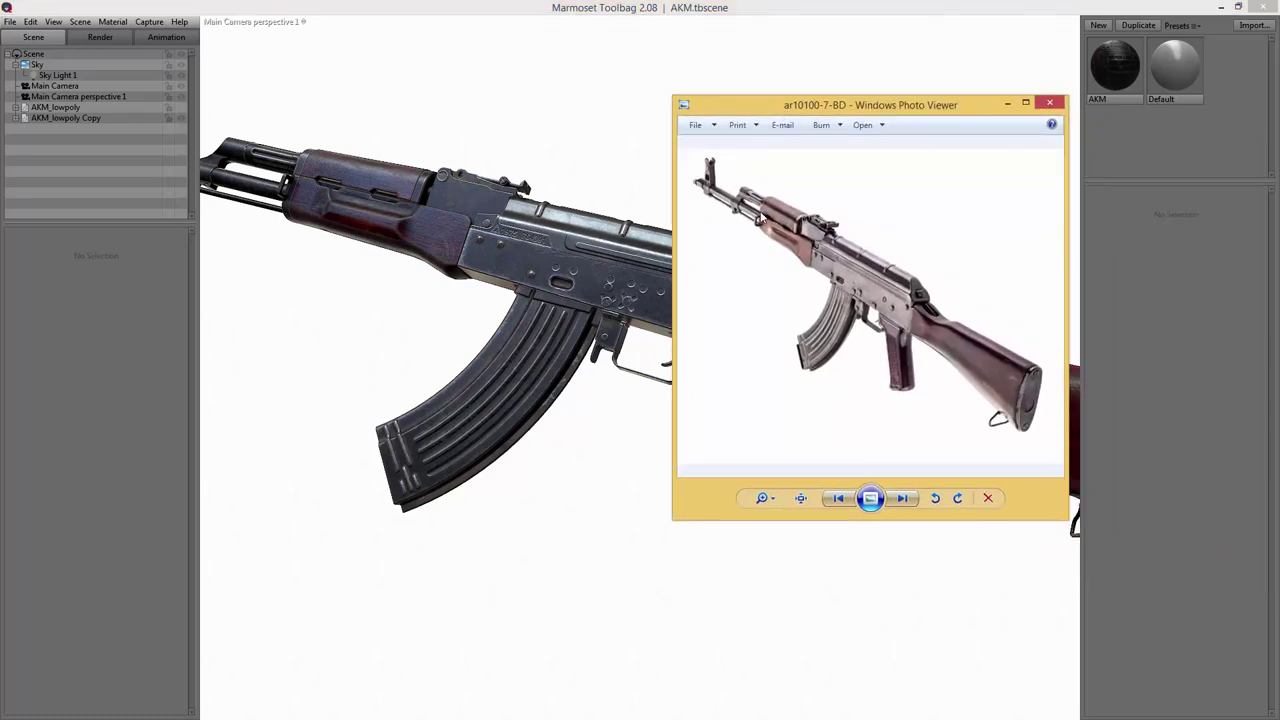
{"action": "scroll", "coordinate": [887, 254], "scroll_direction": "up", "scroll_amount": 2}
{"action": "scroll", "coordinate": [885, 246], "scroll_direction": "down", "scroll_amount": 2}
{"action": "double_click", "coordinate": [812, 104]}
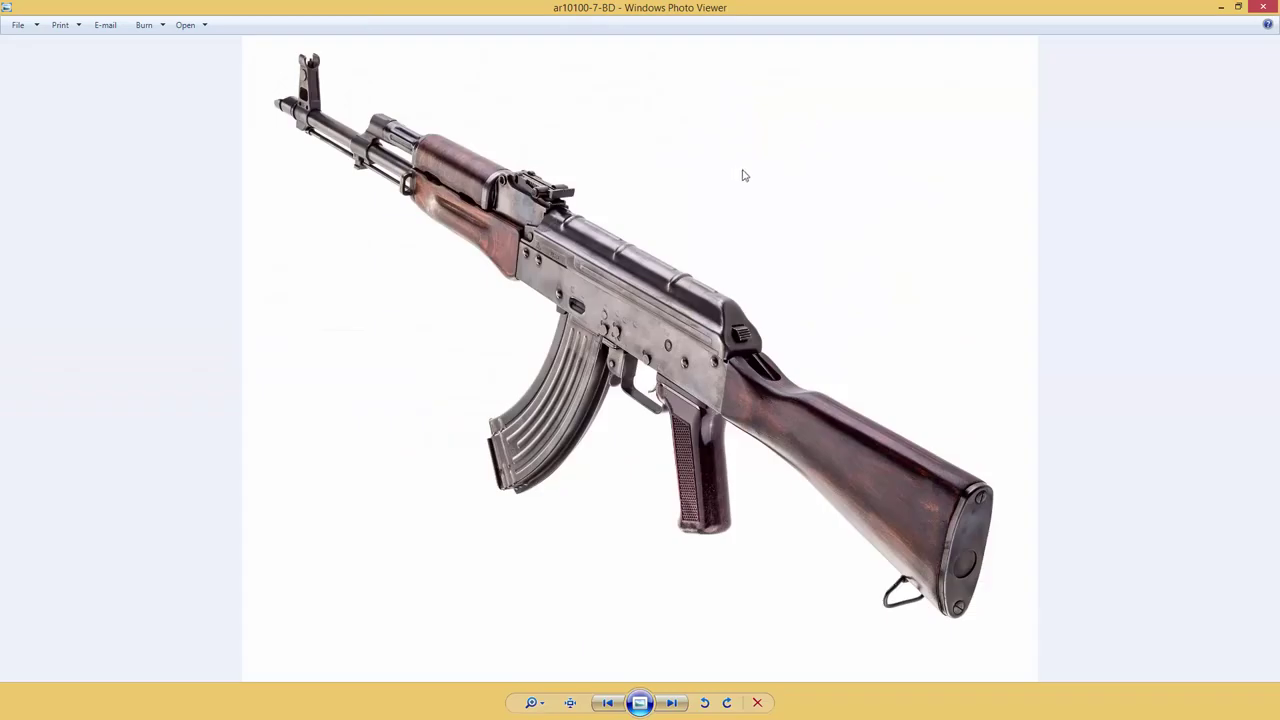
{"action": "left_click_drag", "start_coordinate": [676, 10], "coordinate": [833, 257]}
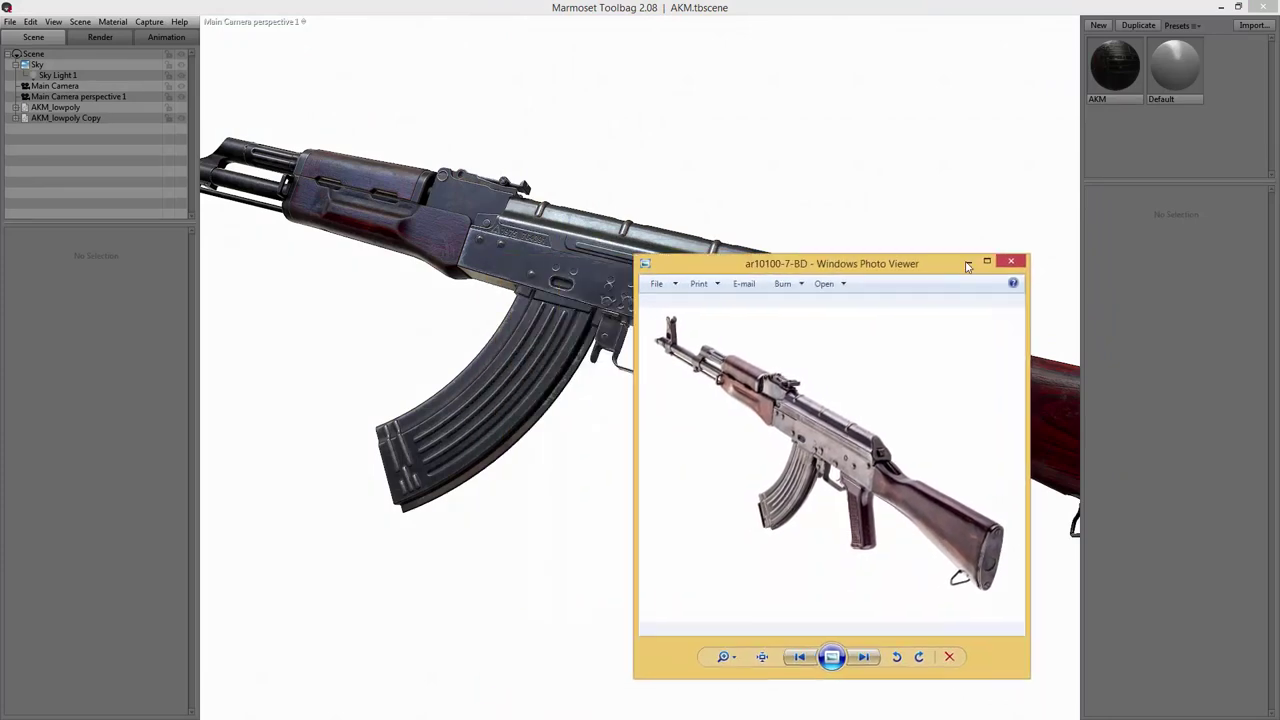
{"action": "left_click", "coordinate": [967, 257]}
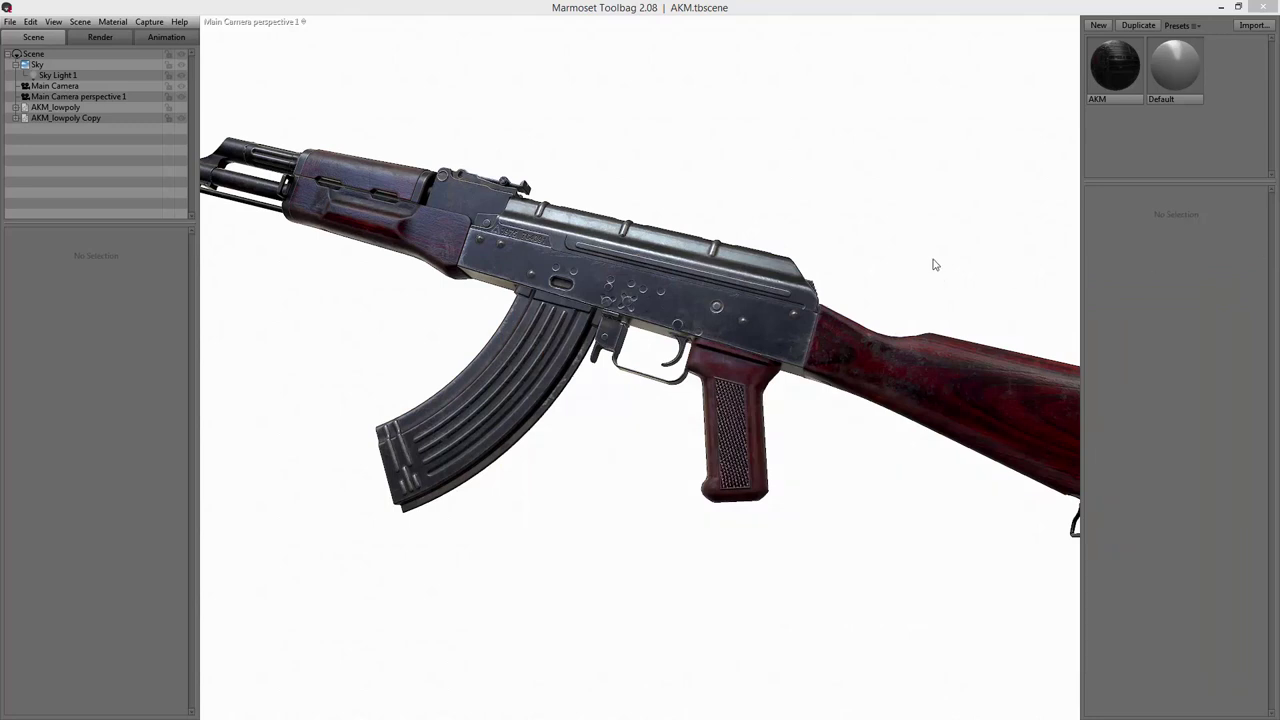
- Level the AKM_lowpoly Copy by setting its rotation to X 360.0, Y 345.7 and Z 360.0
{"action": "left_click", "coordinate": [102, 95]}
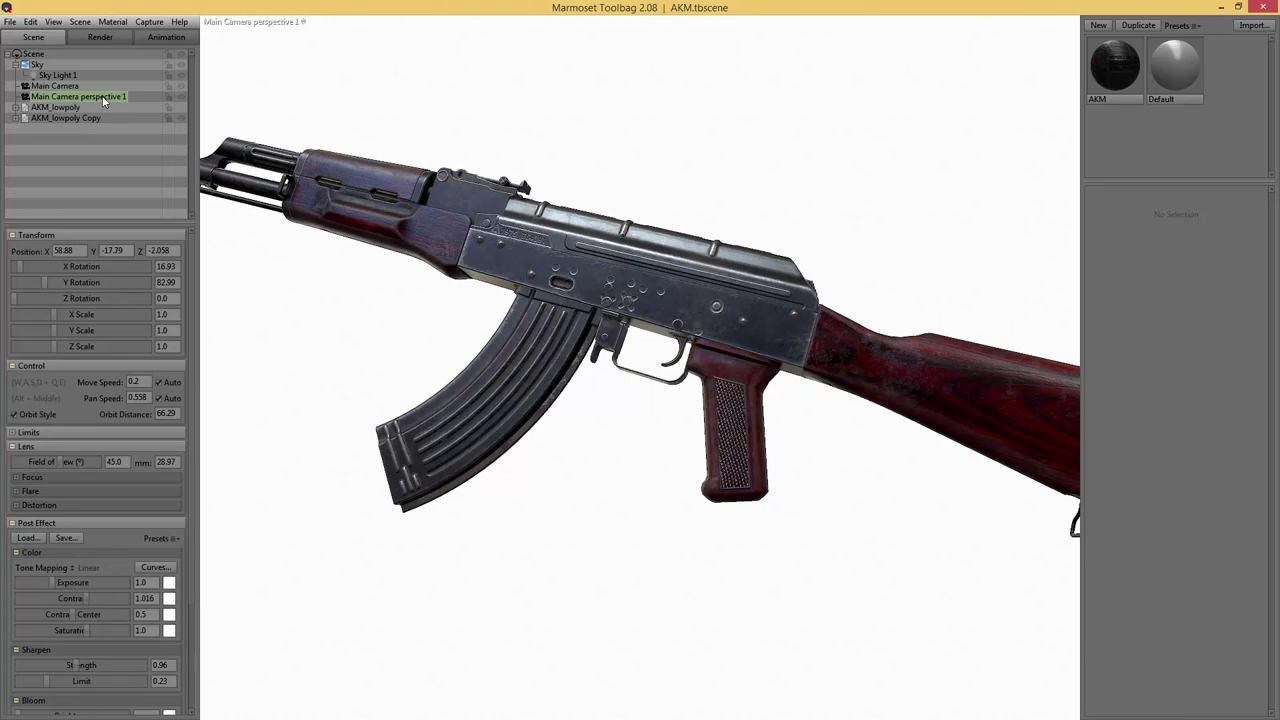
{"action": "left_click", "coordinate": [67, 117]}
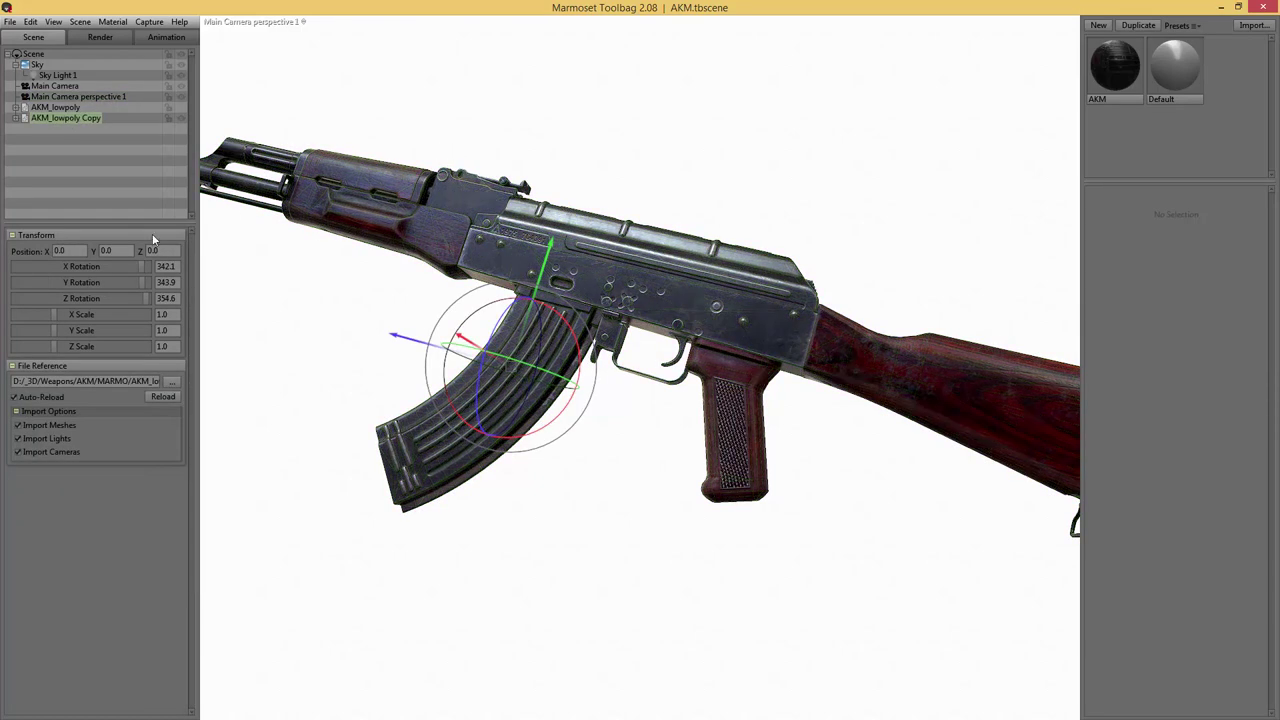
{"action": "mouse_move", "coordinate": [140, 283]}
{"action": "left_mouse_down"}
{"action": "mouse_move", "coordinate": [157, 266]}
{"action": "mouse_move", "coordinate": [147, 298]}
{"action": "left_mouse_up"}
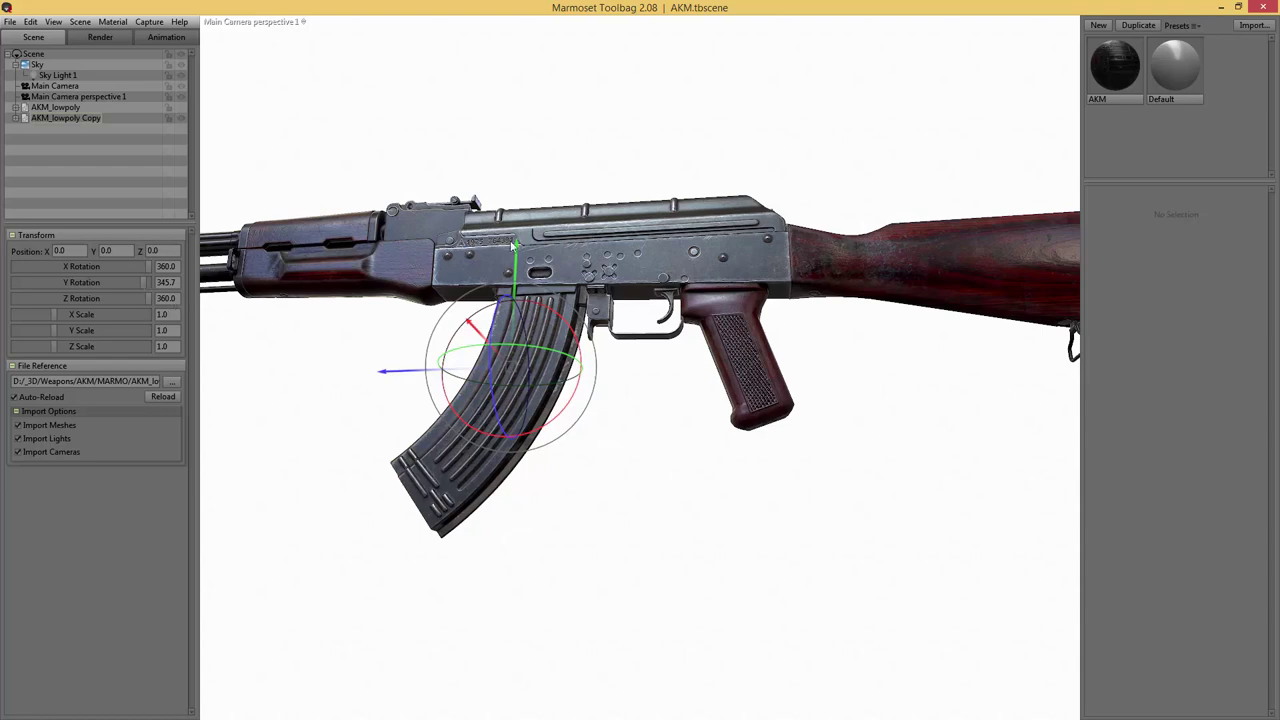
- Tilt the AKM_lowpoly Copy to Z rotation 14.92 in a rear three-quarter camera view and compare it with the reference photo
{"action": "left_click_drag", "start_coordinate": [573, 140], "coordinate": [409, 253]}
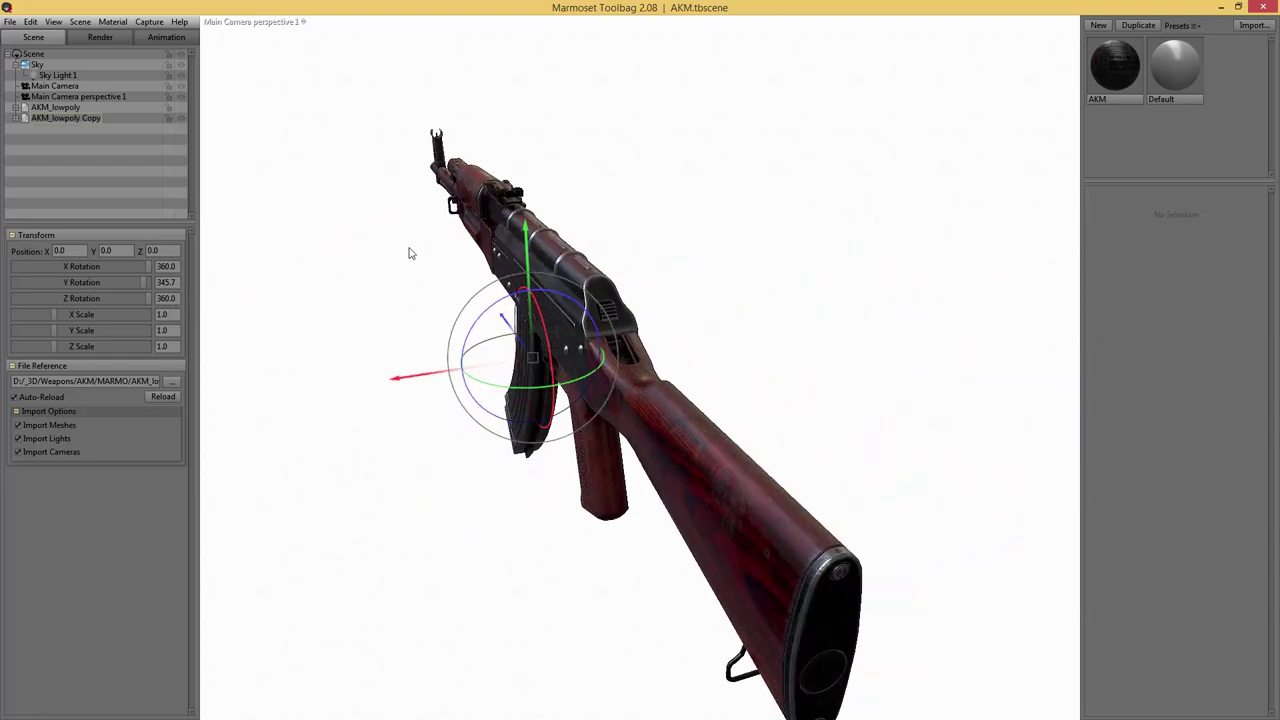
{"action": "left_click_drag", "start_coordinate": [487, 152], "coordinate": [786, 177]}
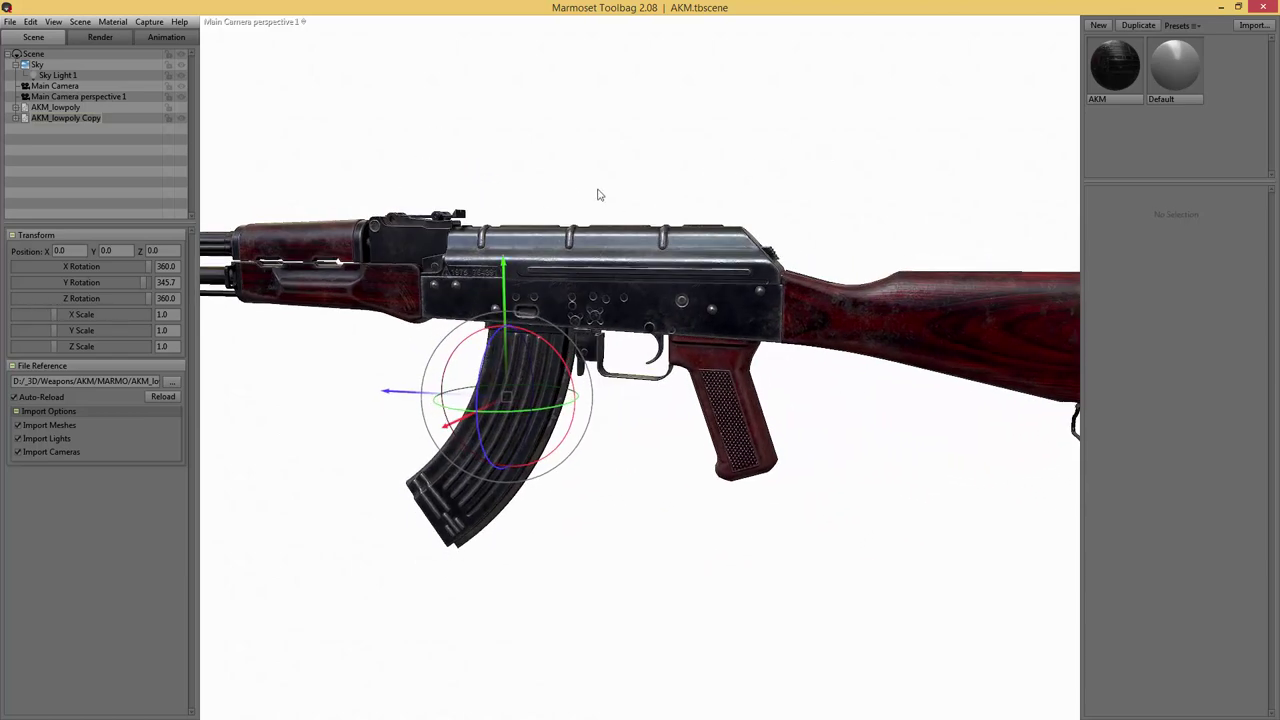
{"action": "left_click_drag", "start_coordinate": [598, 194], "coordinate": [537, 217]}
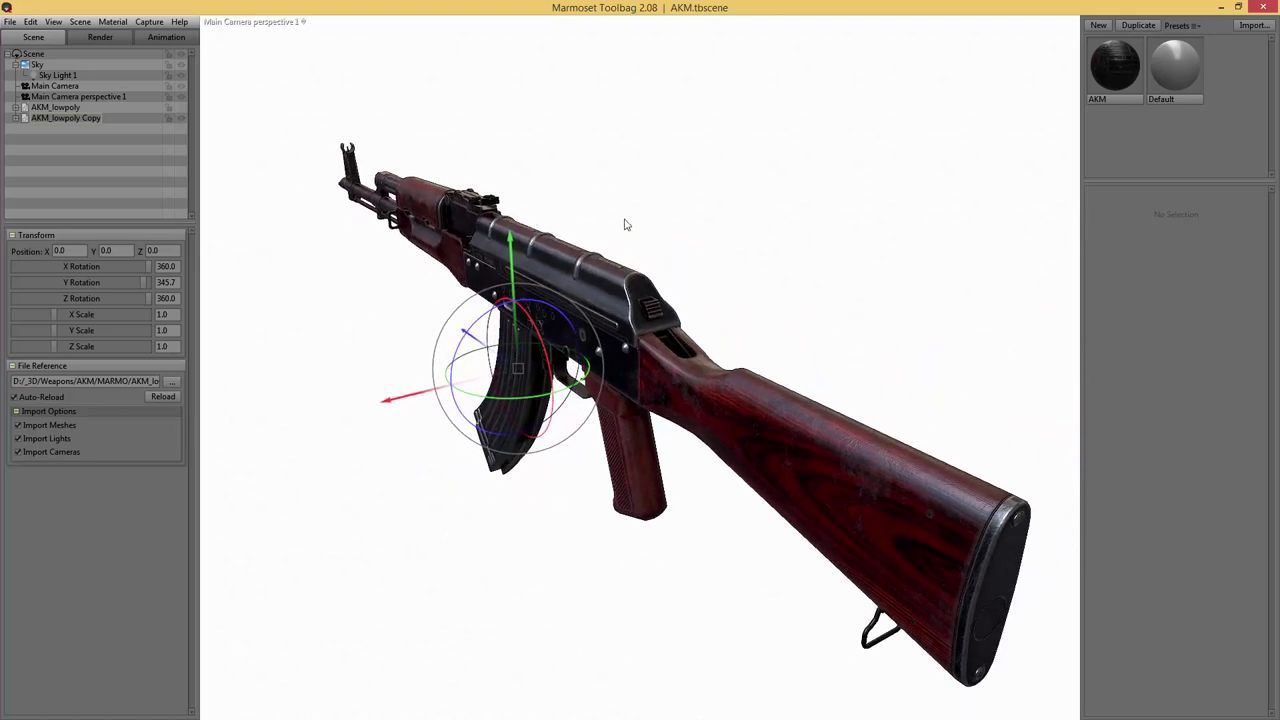
{"action": "scroll", "coordinate": [723, 220], "scroll_direction": "up", "scroll_amount": 5}
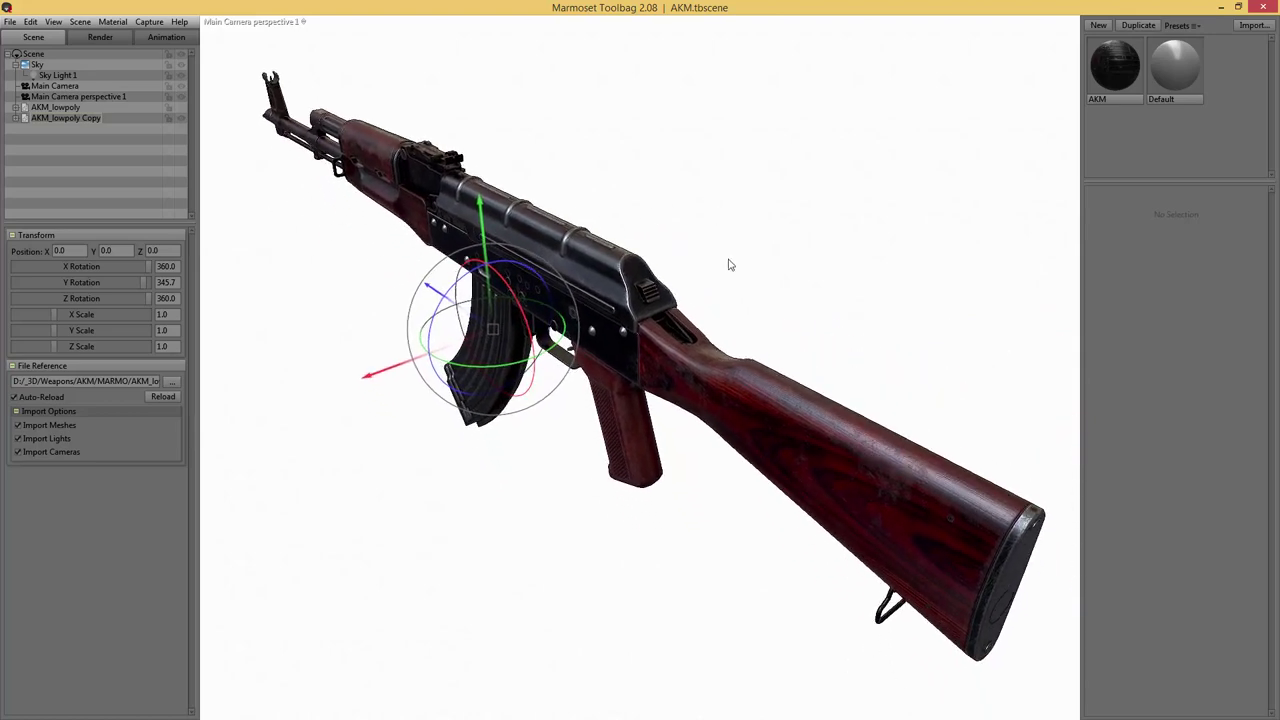
{"action": "key", "text": "Tab"}
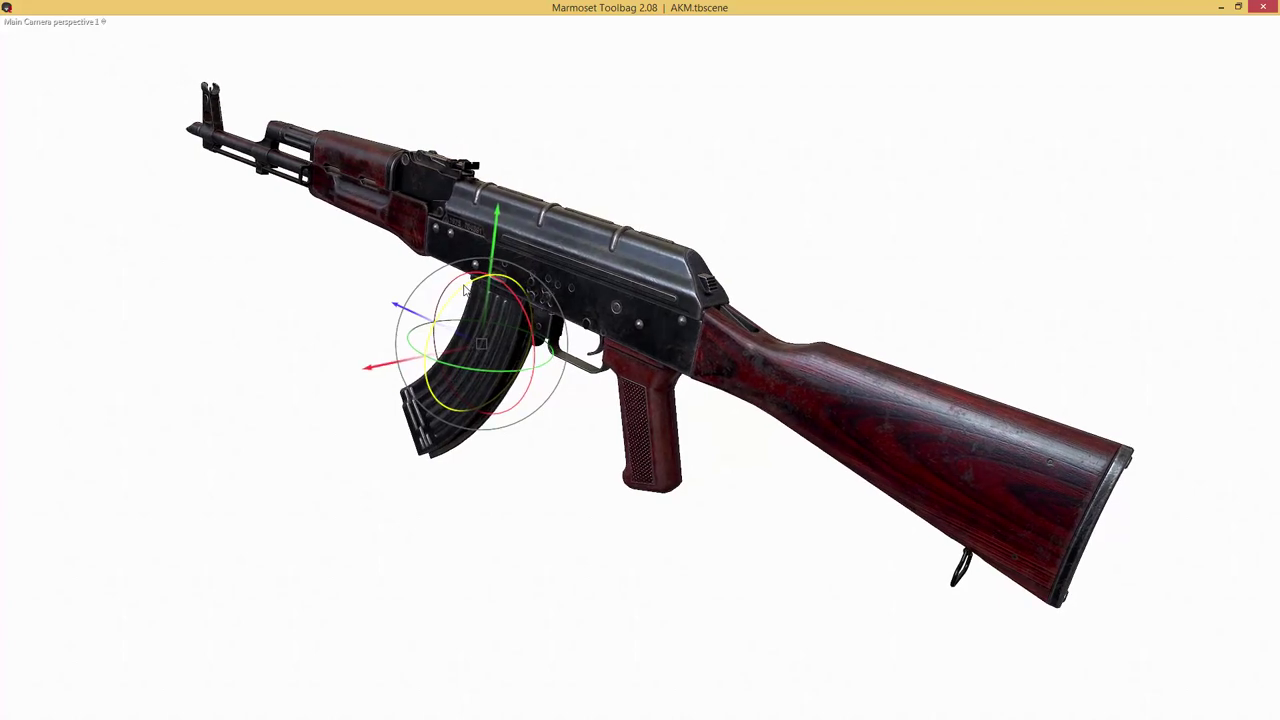
{"action": "right_click_drag", "start_coordinate": [700, 205], "coordinate": [745, 202], "text": "shift"}
{"action": "key", "text": "Tab"}
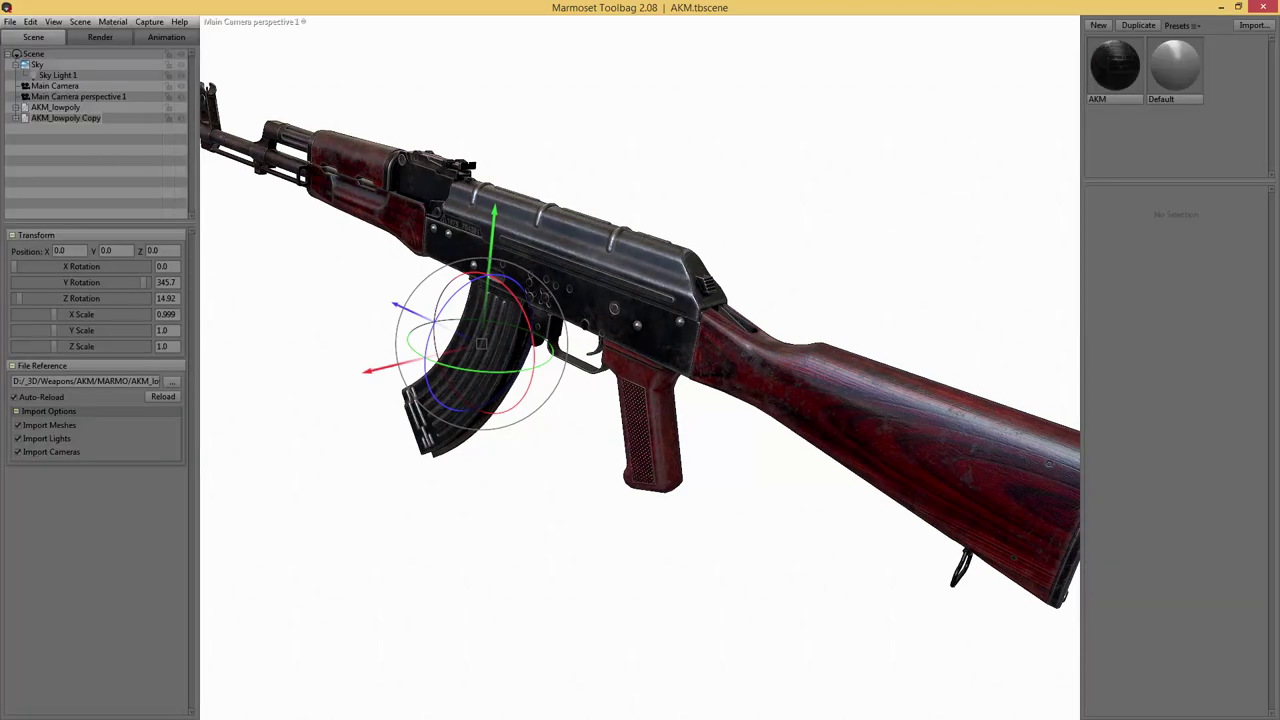
{"action": "key", "text": "alt+Tab"}
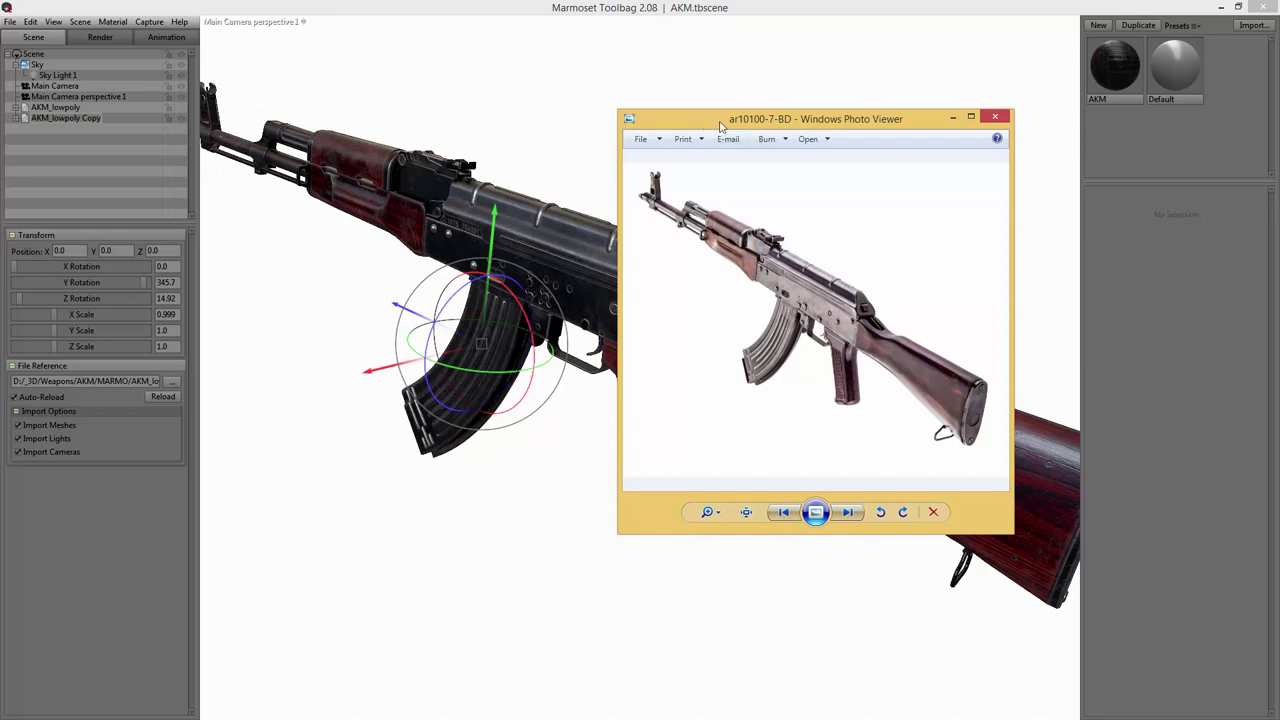
{"action": "key", "text": "alt+F4"}
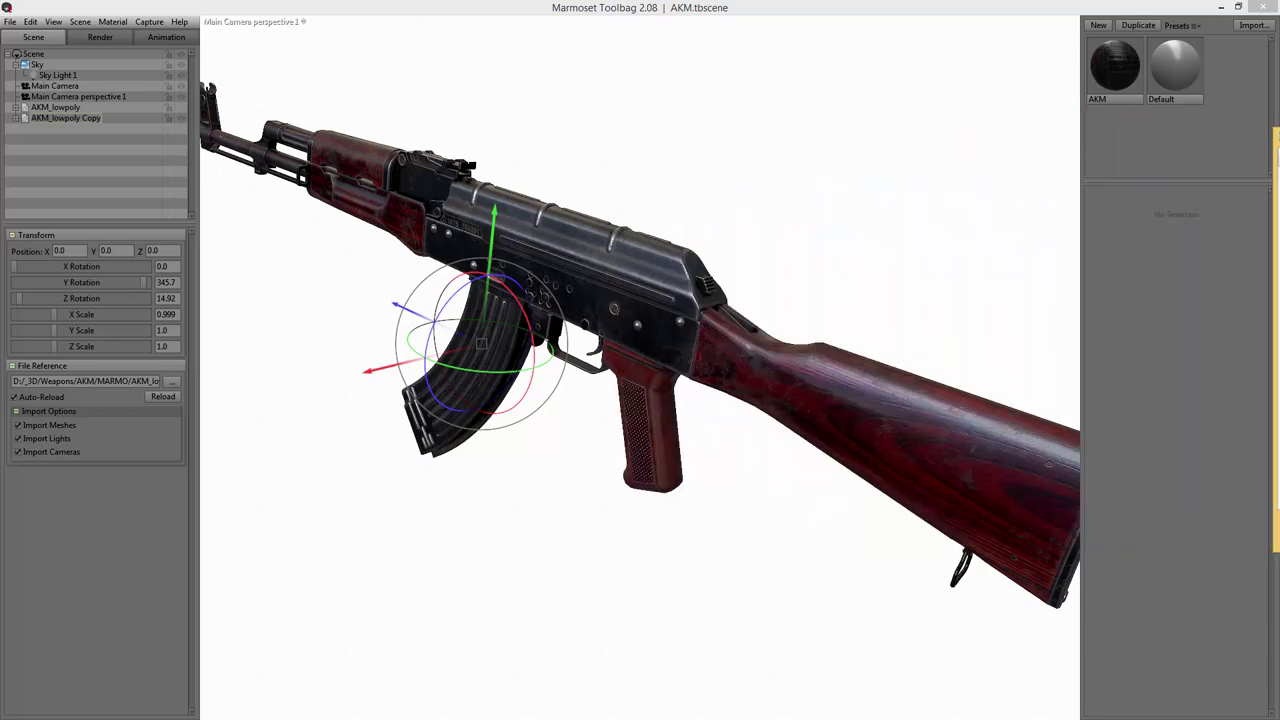
- Load the Uffizi Gallery sky preset and set its brightness to 2.339 and rotation to 54.0
{"action": "left_click", "coordinate": [30, 65]}
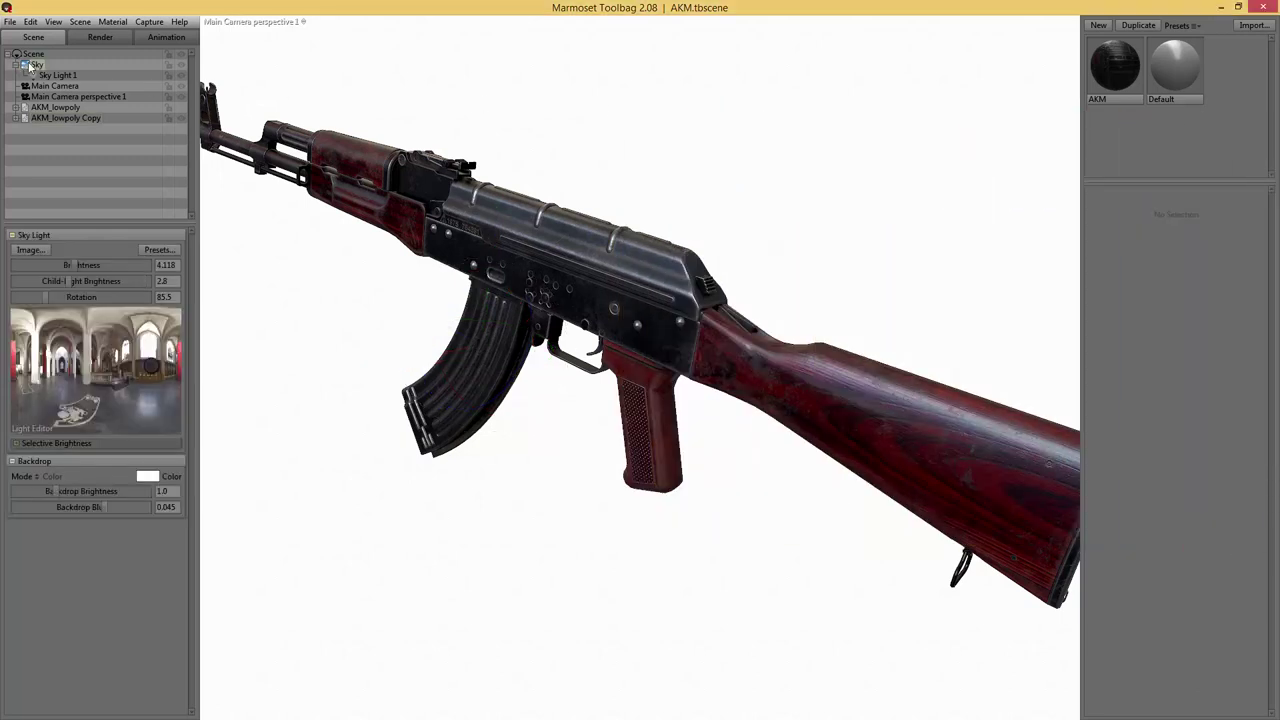
{"action": "left_click", "coordinate": [152, 249]}
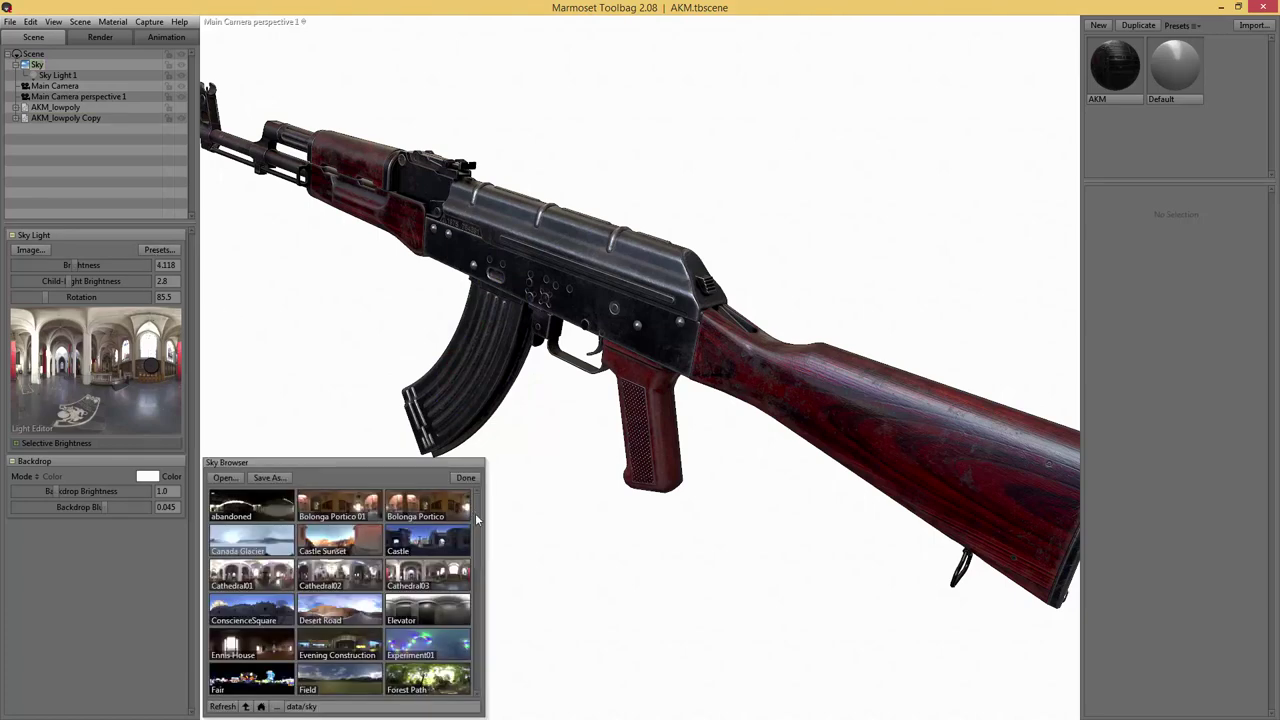
{"action": "left_click_drag", "start_coordinate": [477, 519], "coordinate": [490, 652]}
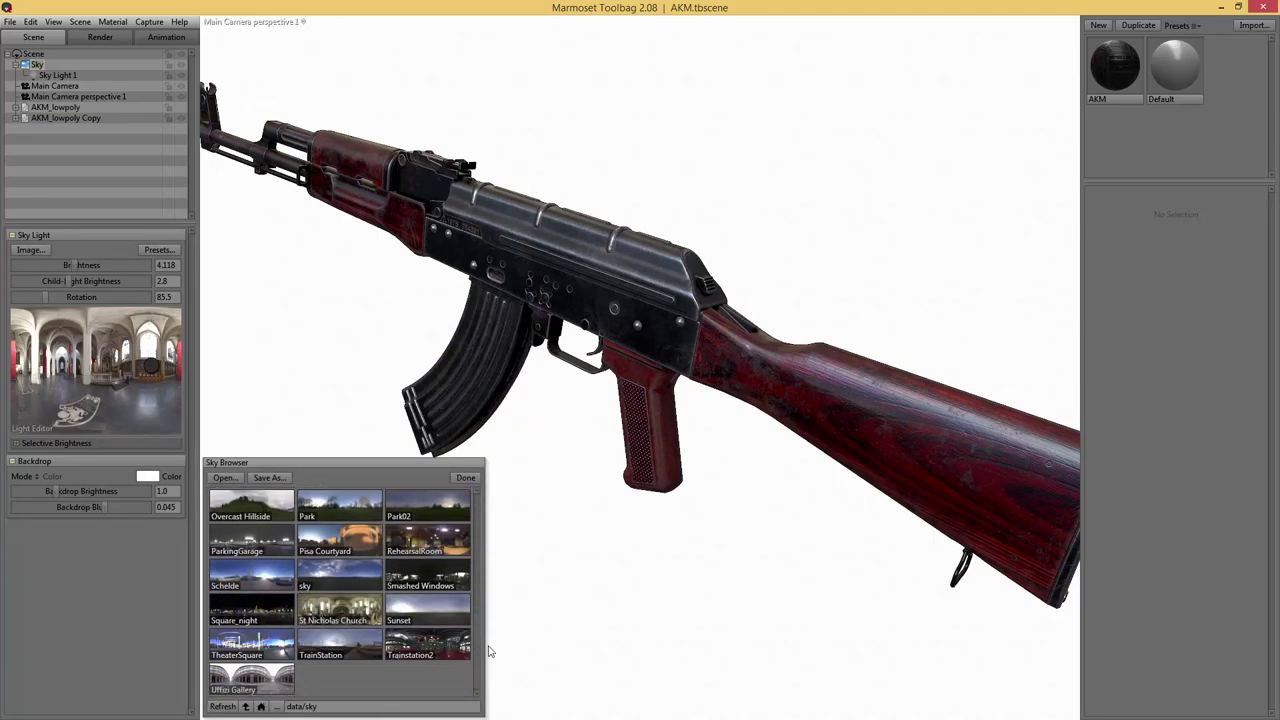
{"action": "left_click", "coordinate": [240, 681]}
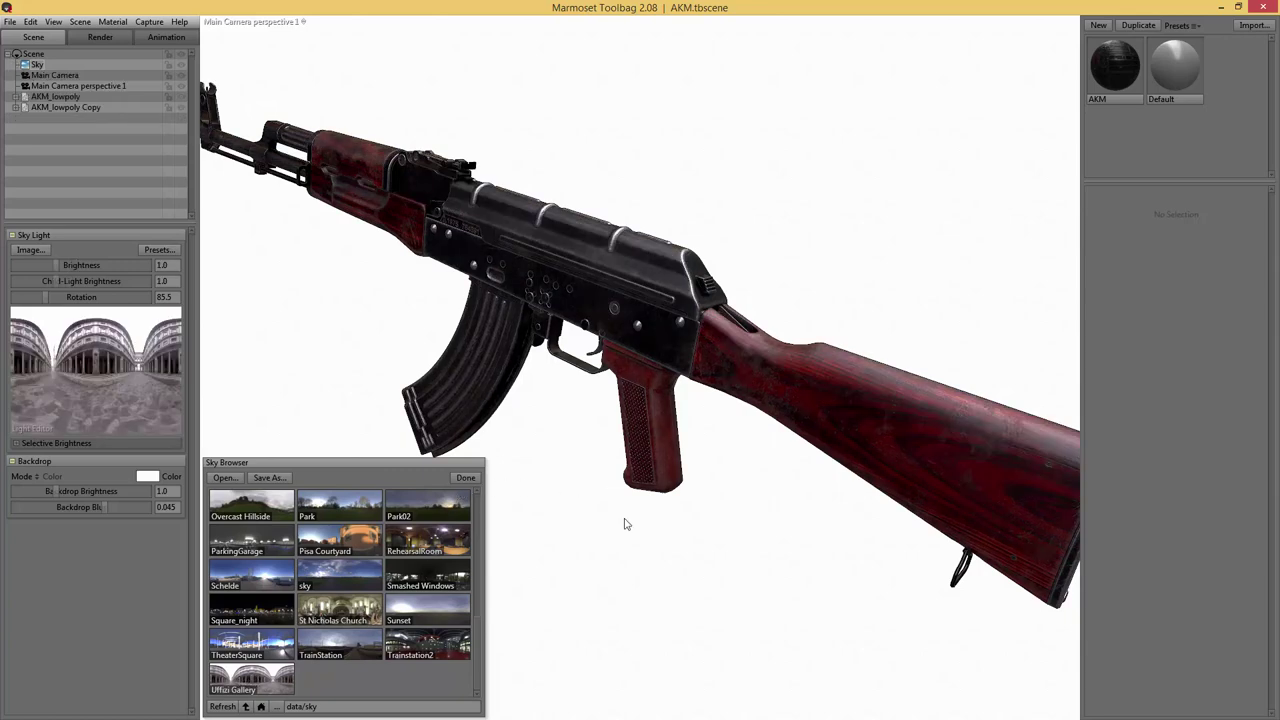
{"action": "left_click_drag", "start_coordinate": [626, 520], "coordinate": [758, 502], "text": "shift"}
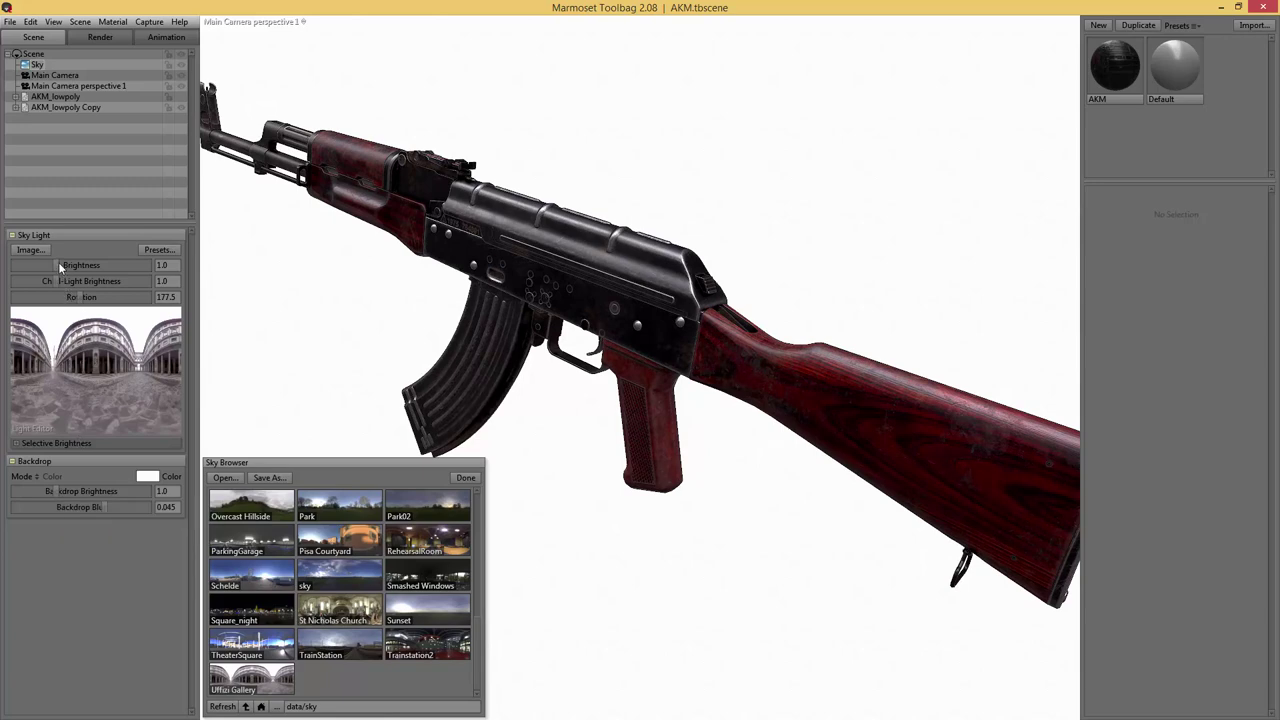
{"action": "left_click_drag", "start_coordinate": [58, 262], "coordinate": [61, 265]}
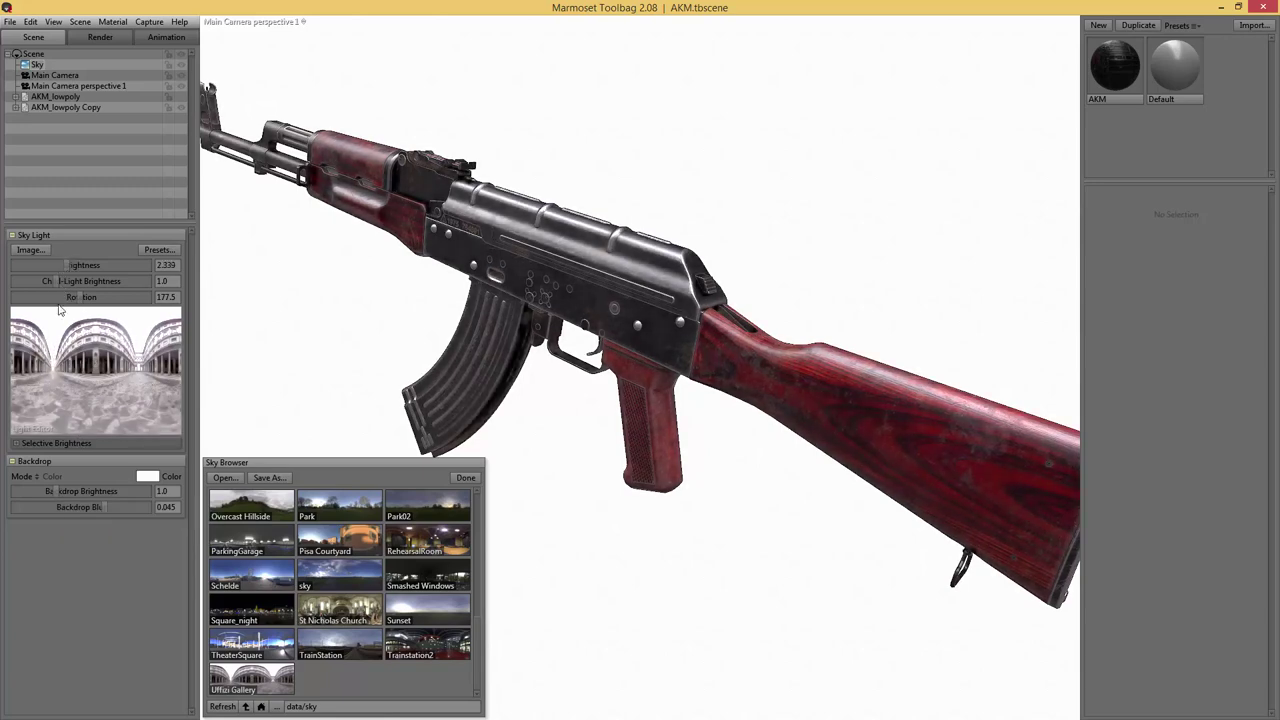
{"action": "left_click_drag", "start_coordinate": [794, 527], "coordinate": [620, 497], "text": "shift"}
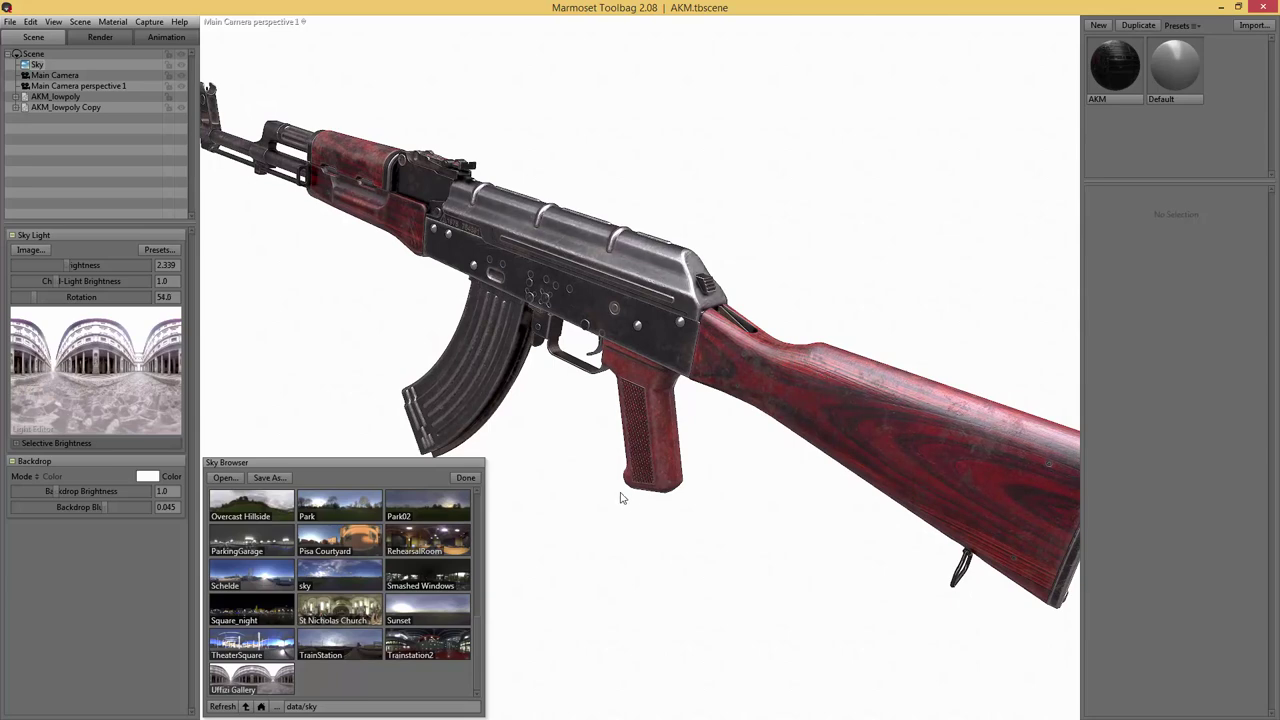
- Add a sky light at the low gap between the Uffizi Gallery arcades and set the sky brightness to 1.705
{"action": "left_click", "coordinate": [118, 368]}
{"action": "mouse_move", "coordinate": [118, 368]}
{"action": "left_mouse_down"}
{"action": "mouse_move", "coordinate": [142, 370]}
{"action": "mouse_move", "coordinate": [130, 368]}
{"action": "left_mouse_up"}
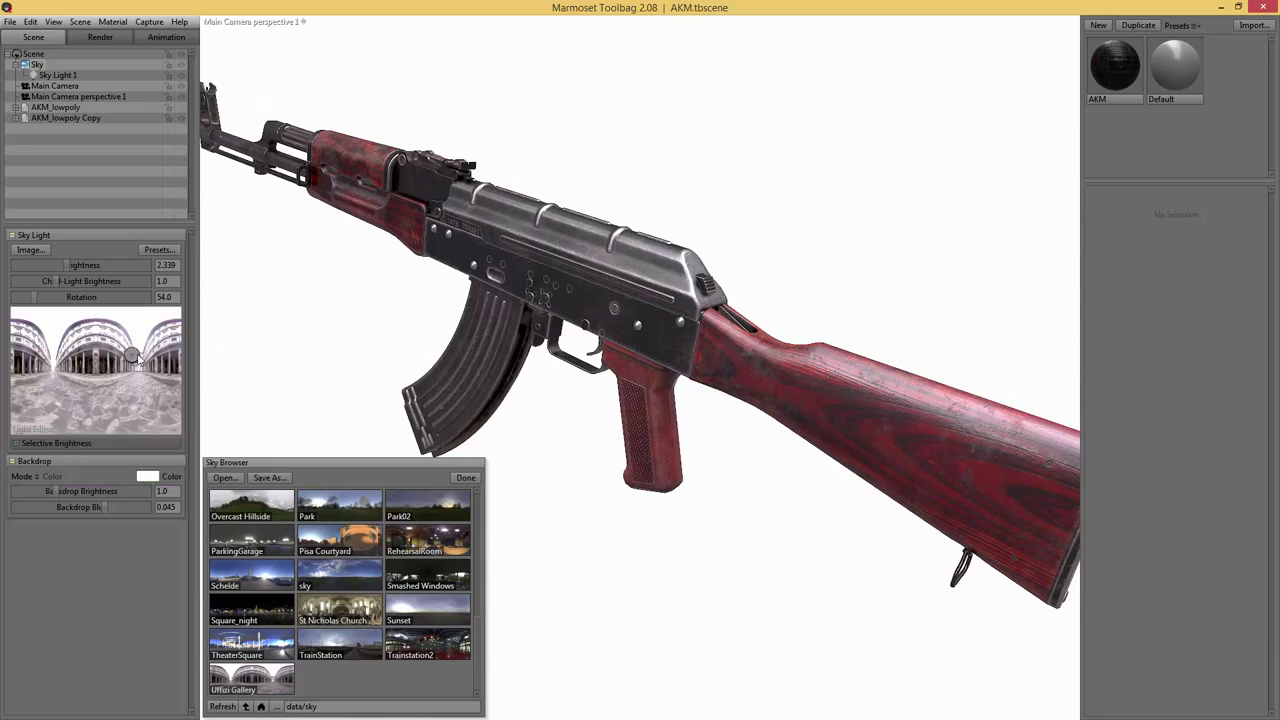
{"action": "left_click_drag", "start_coordinate": [155, 362], "coordinate": [140, 374]}
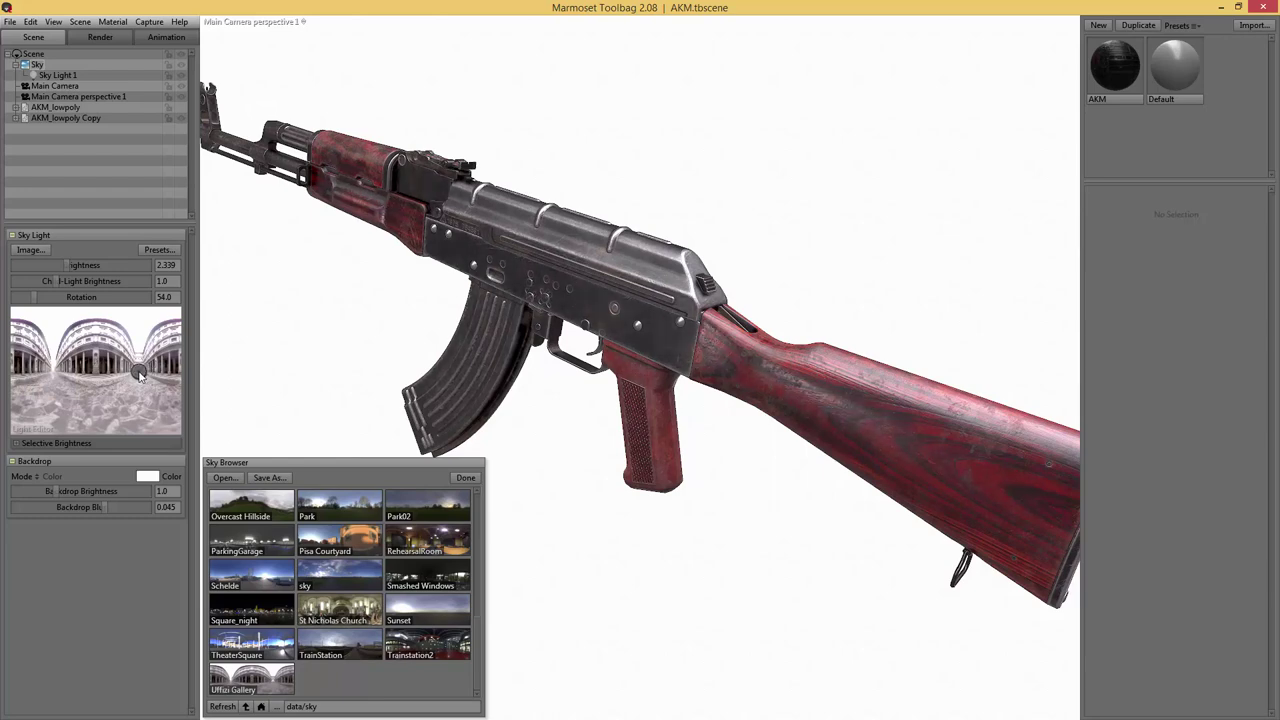
{"action": "left_click_drag", "start_coordinate": [68, 262], "coordinate": [62, 264]}
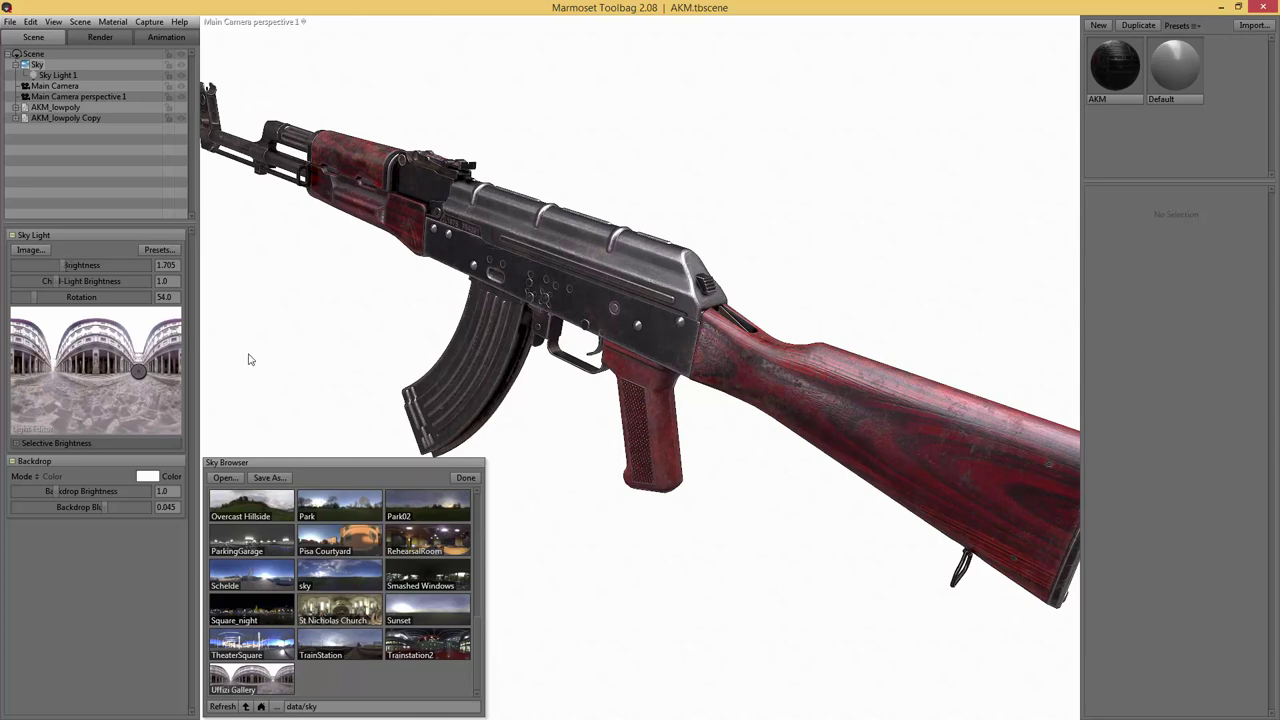
{"action": "left_click", "coordinate": [466, 477]}
- Preview the rifle with the interface hidden and reframe it closer in a rear three-quarter view
{"action": "key", "text": "Tab"}
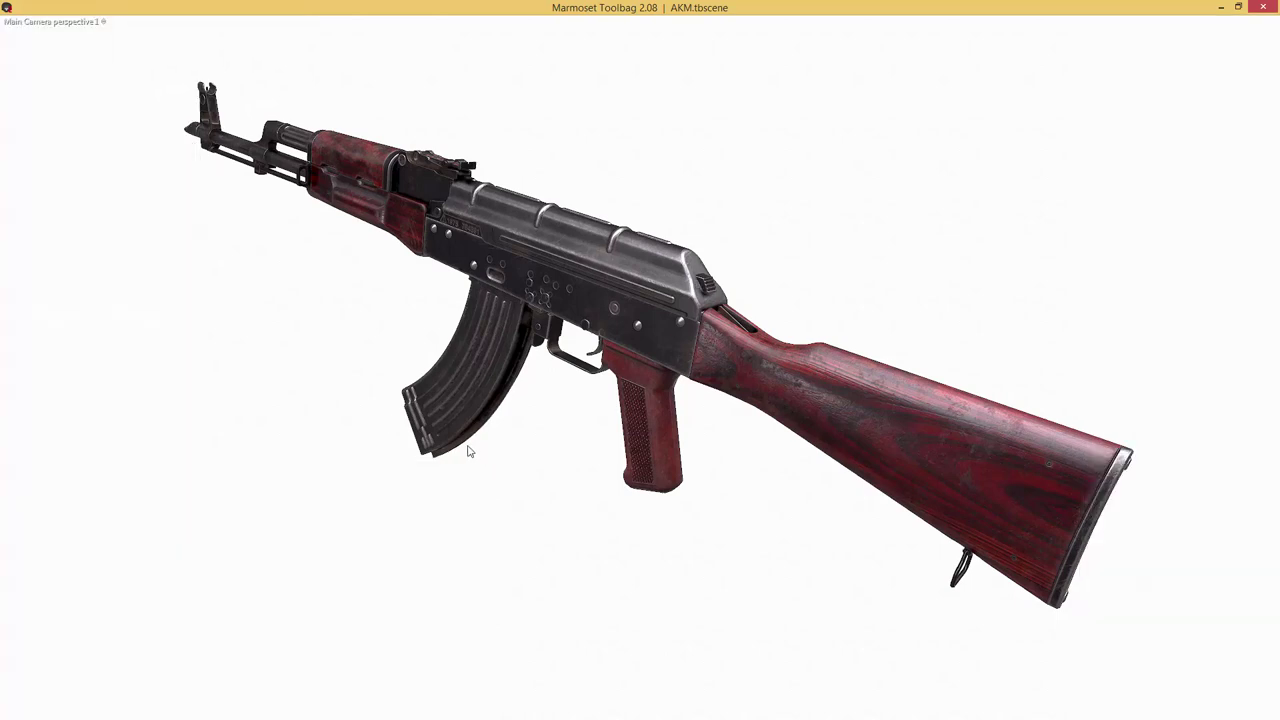
{"action": "left_click_drag", "start_coordinate": [467, 451], "coordinate": [532, 450]}
{"action": "left_click_drag", "start_coordinate": [904, 393], "coordinate": [746, 431]}
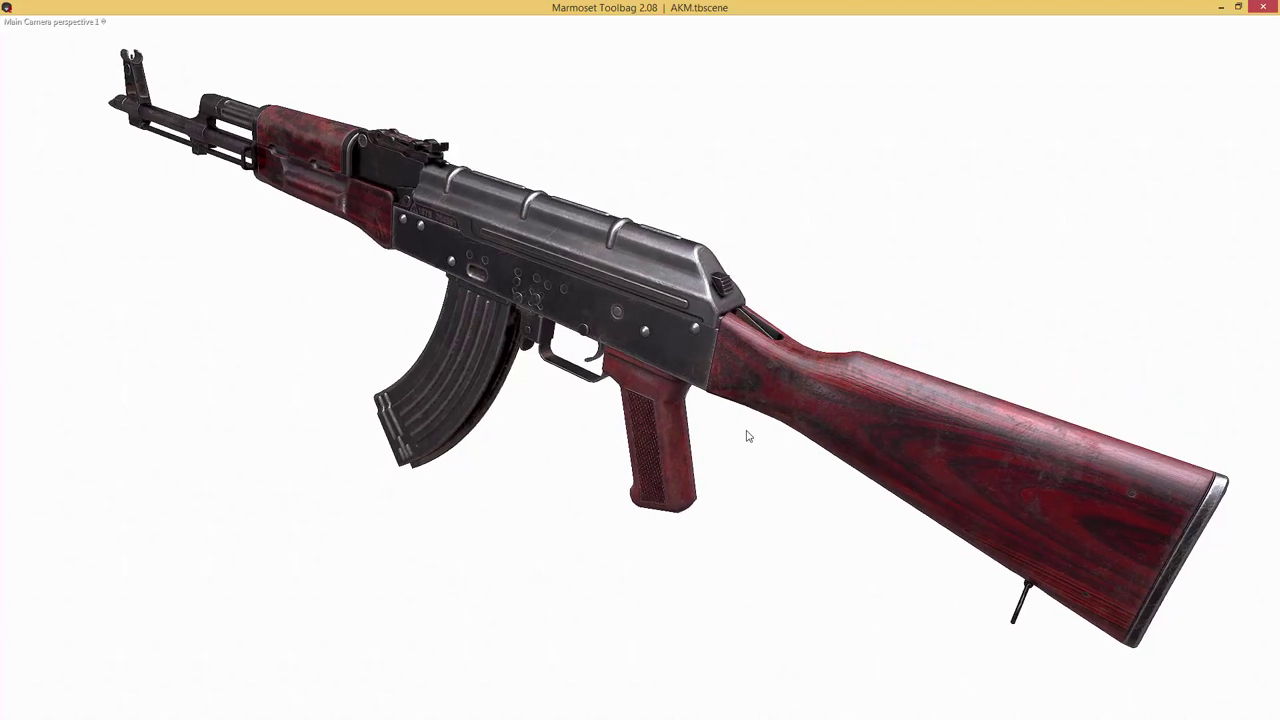
{"action": "key", "text": "Tab"}
{"action": "key", "text": "Tab"}
{"action": "key", "text": "Tab"}
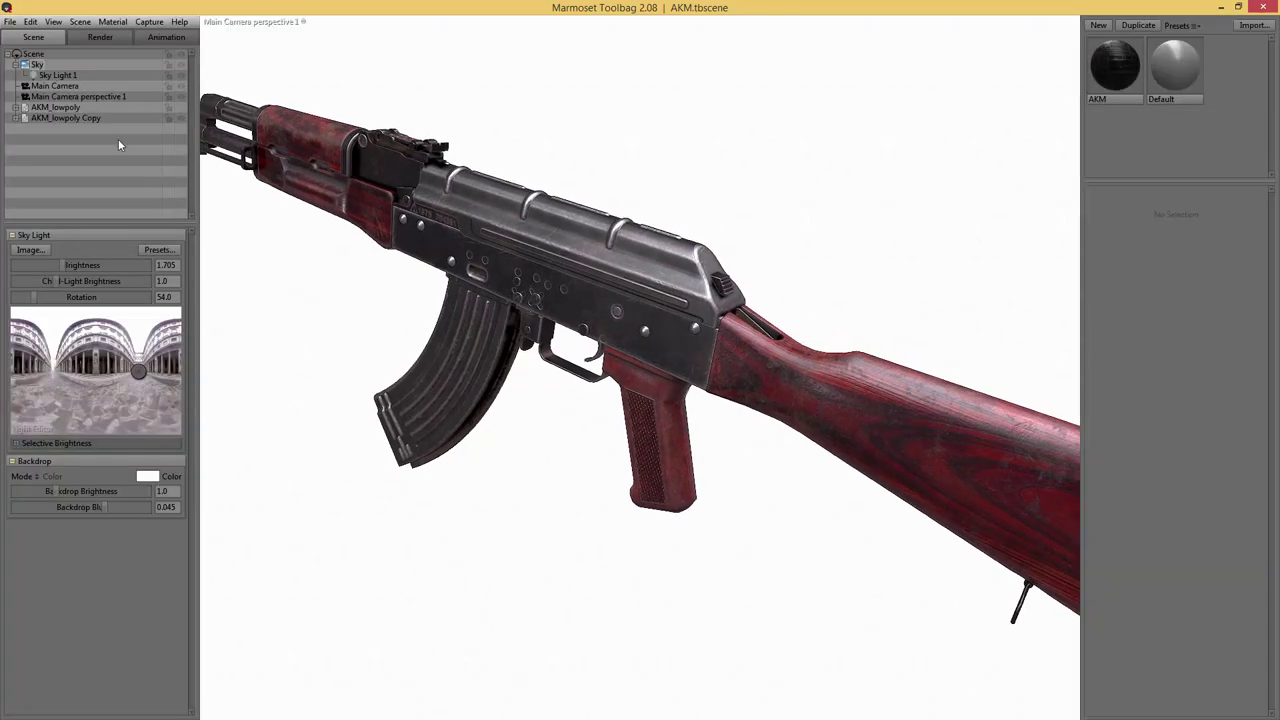
- Check the reference photo, set Main Camera perspective 1's field of view to 18.83°, and pull back to frame the whole rifle
{"action": "left_click", "coordinate": [77, 96]}
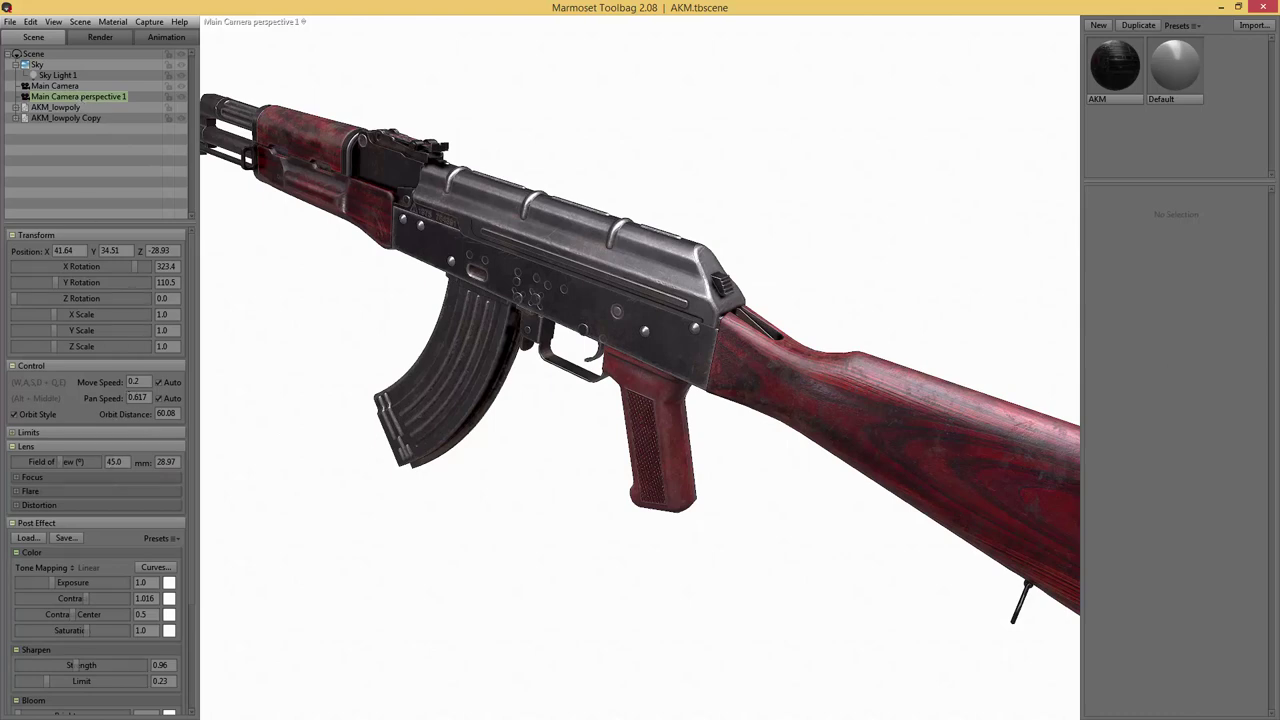
{"action": "key", "text": "alt+Tab"}
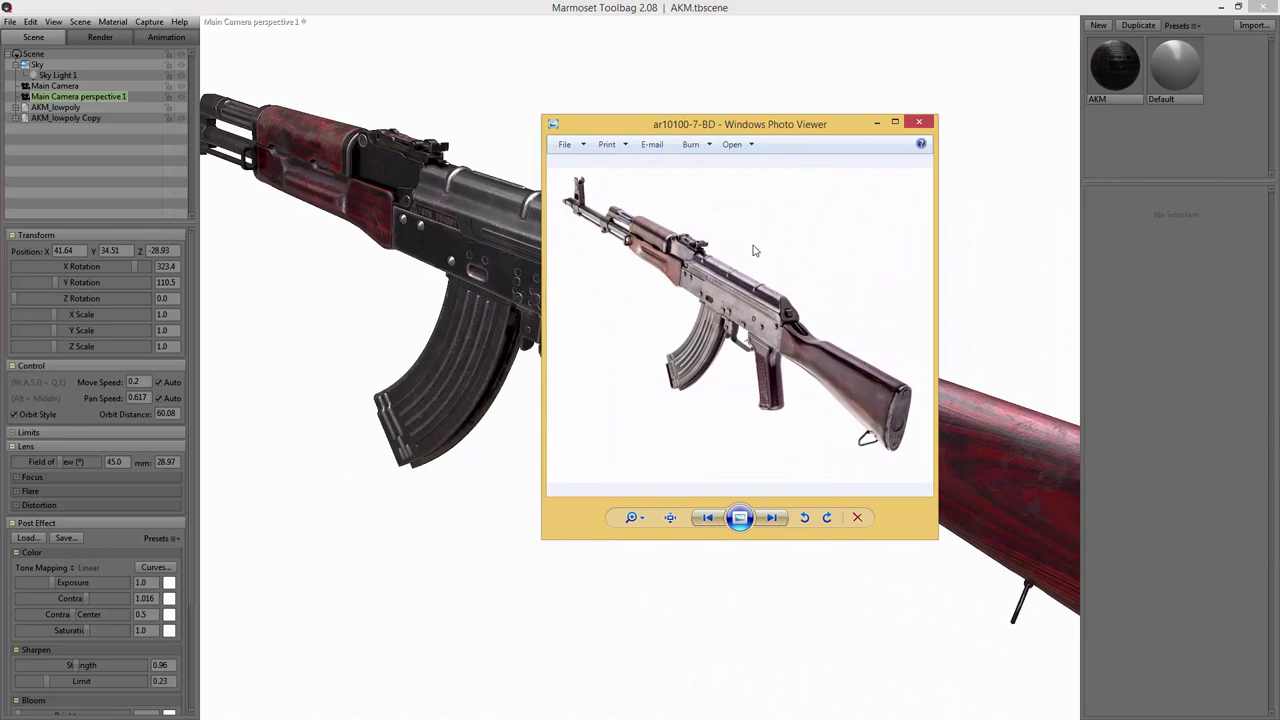
{"action": "left_click_drag", "start_coordinate": [673, 123], "coordinate": [1279, 140]}
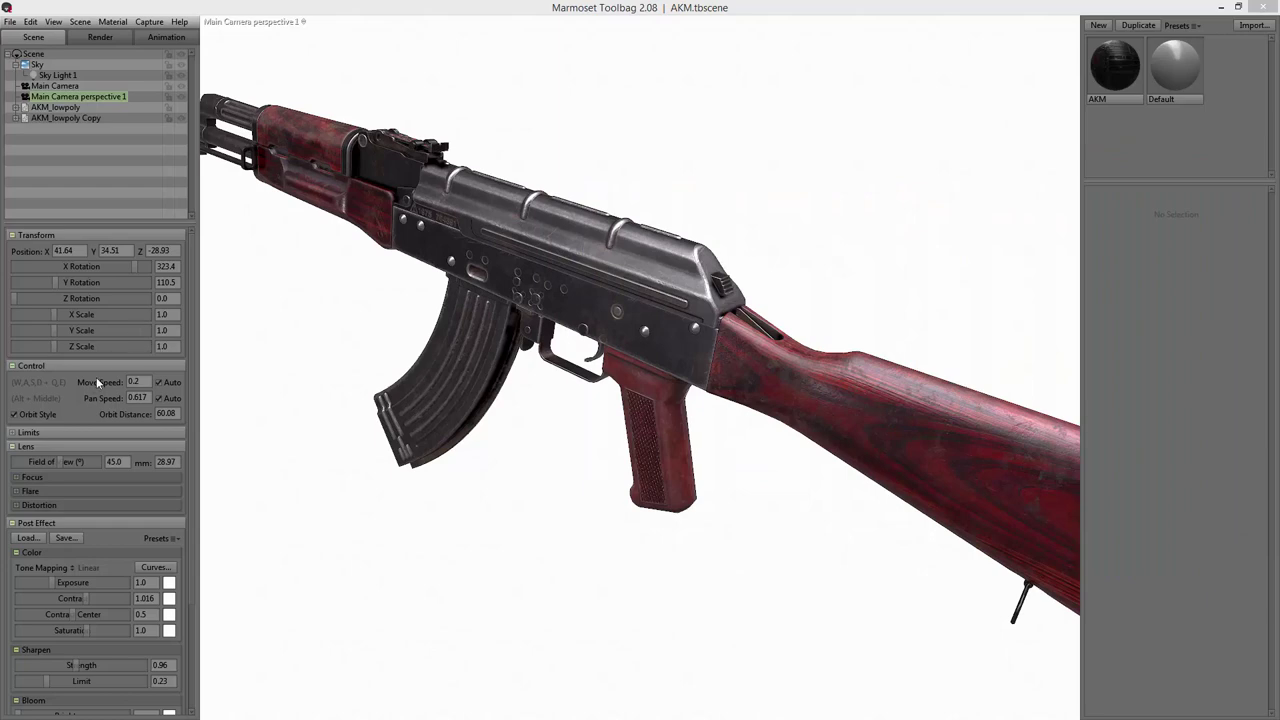
{"action": "left_click_drag", "start_coordinate": [57, 463], "coordinate": [45, 461]}
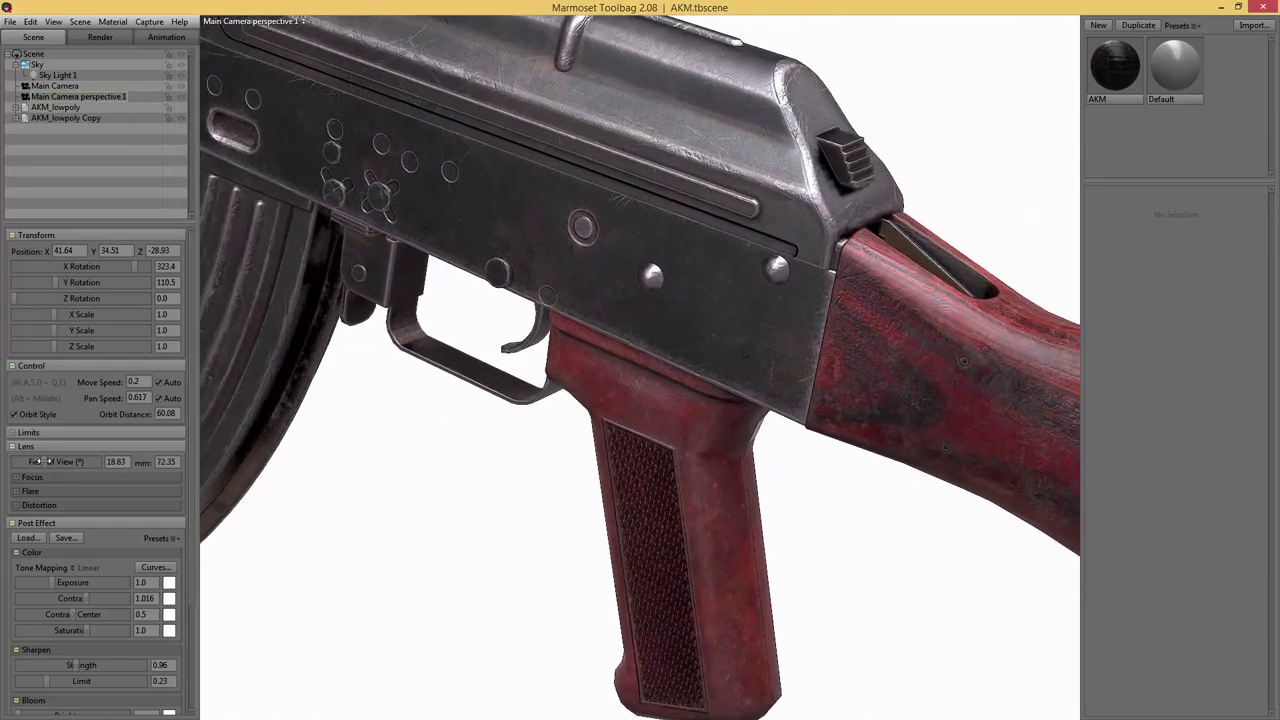
{"action": "scroll", "coordinate": [410, 463], "scroll_direction": "down", "scroll_amount": 15}
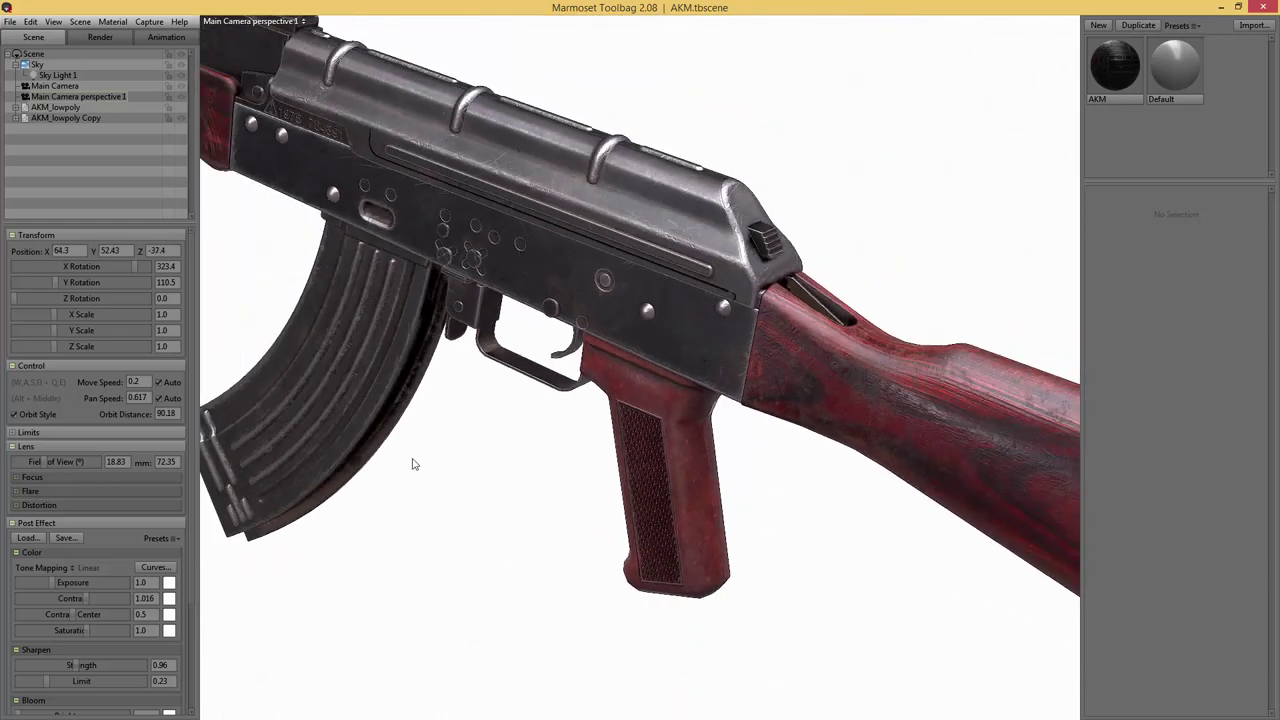
{"action": "key", "text": "Tab"}
{"action": "middle_click_drag", "start_coordinate": [427, 461], "coordinate": [514, 480]}
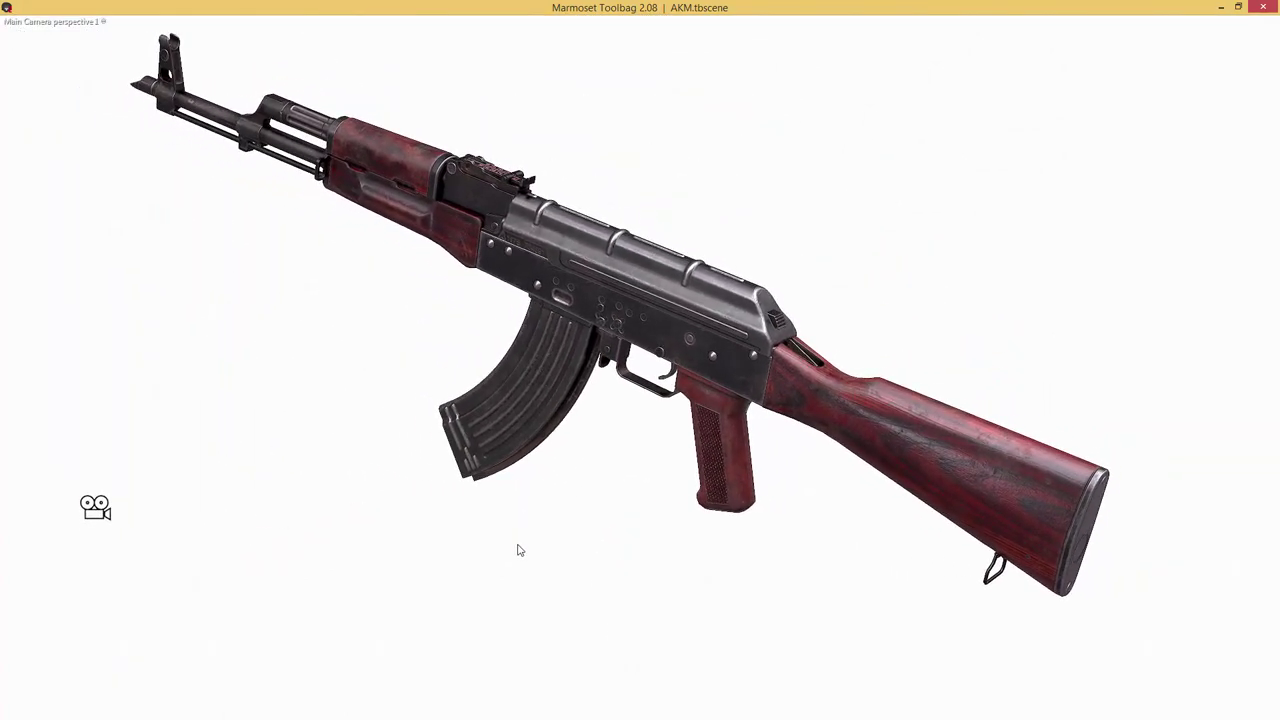
{"action": "key", "text": "Tab"}
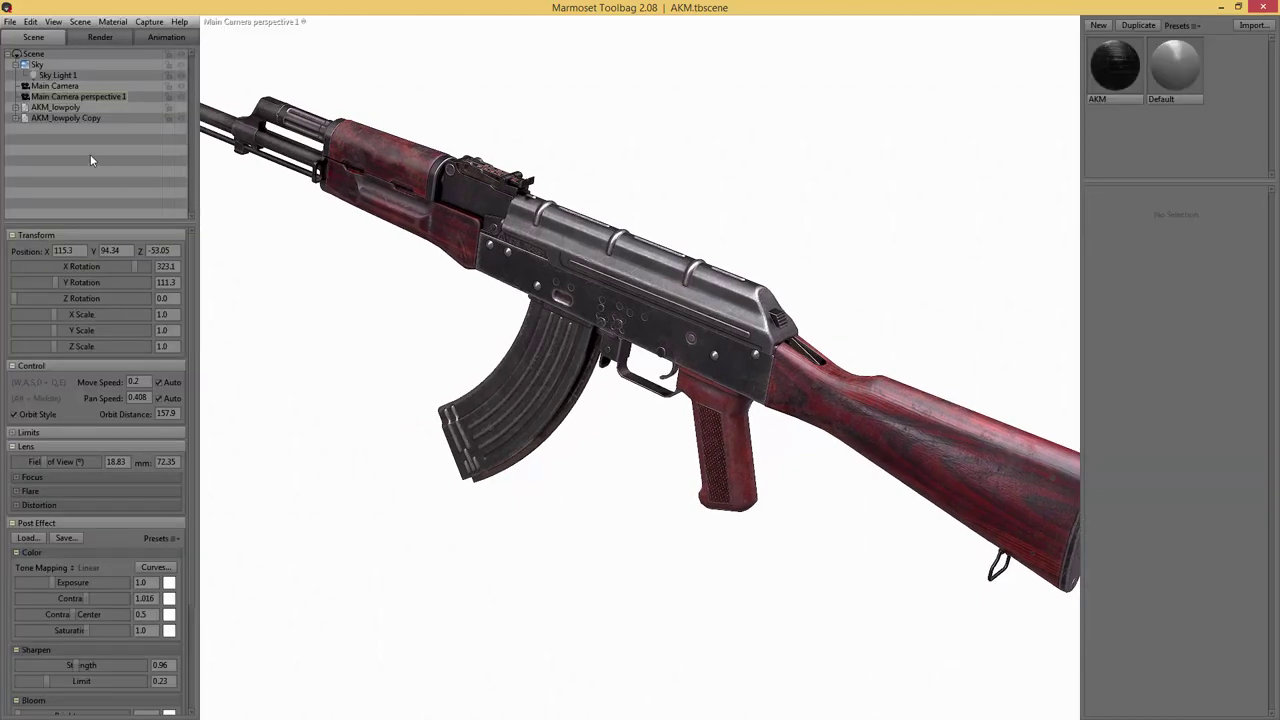
- Undo the last transform changes on AKM_lowpoly Copy and rotate it to X 0.508, Y 343.3, Z 12.21
{"action": "left_click", "coordinate": [52, 119]}
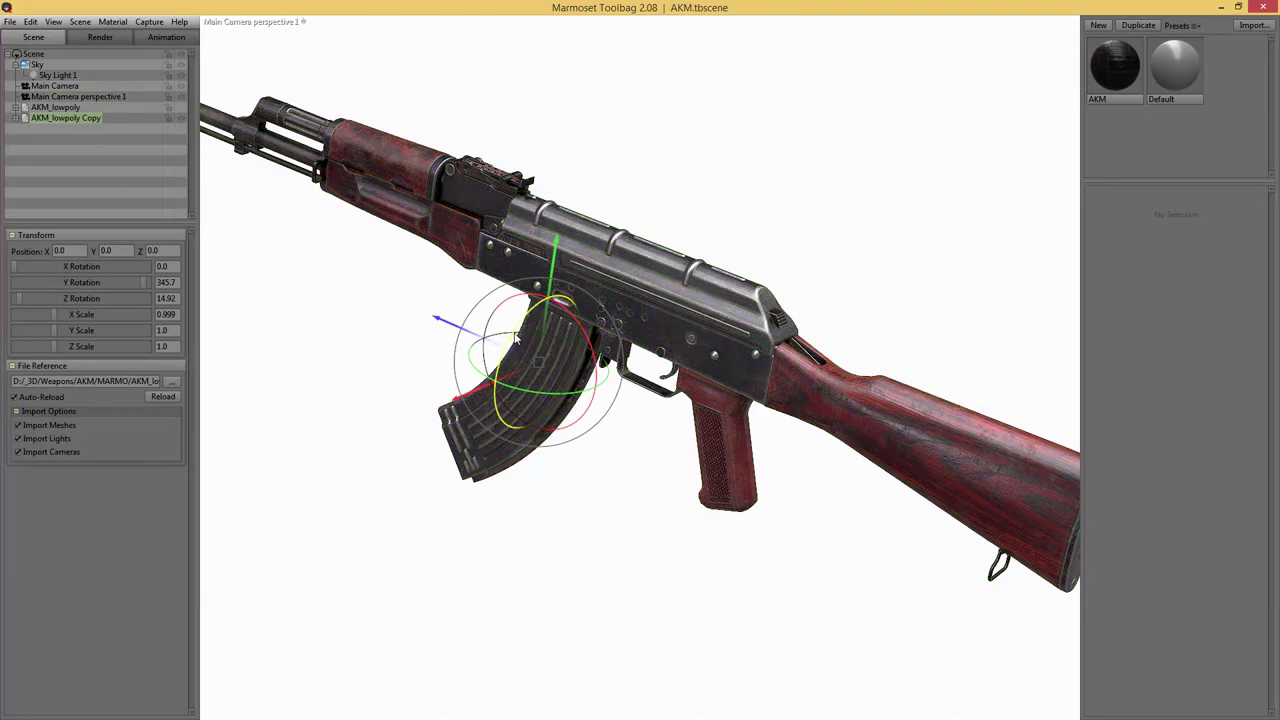
{"action": "key", "text": "ctrl+z"}
{"action": "key", "text": "ctrl+z"}
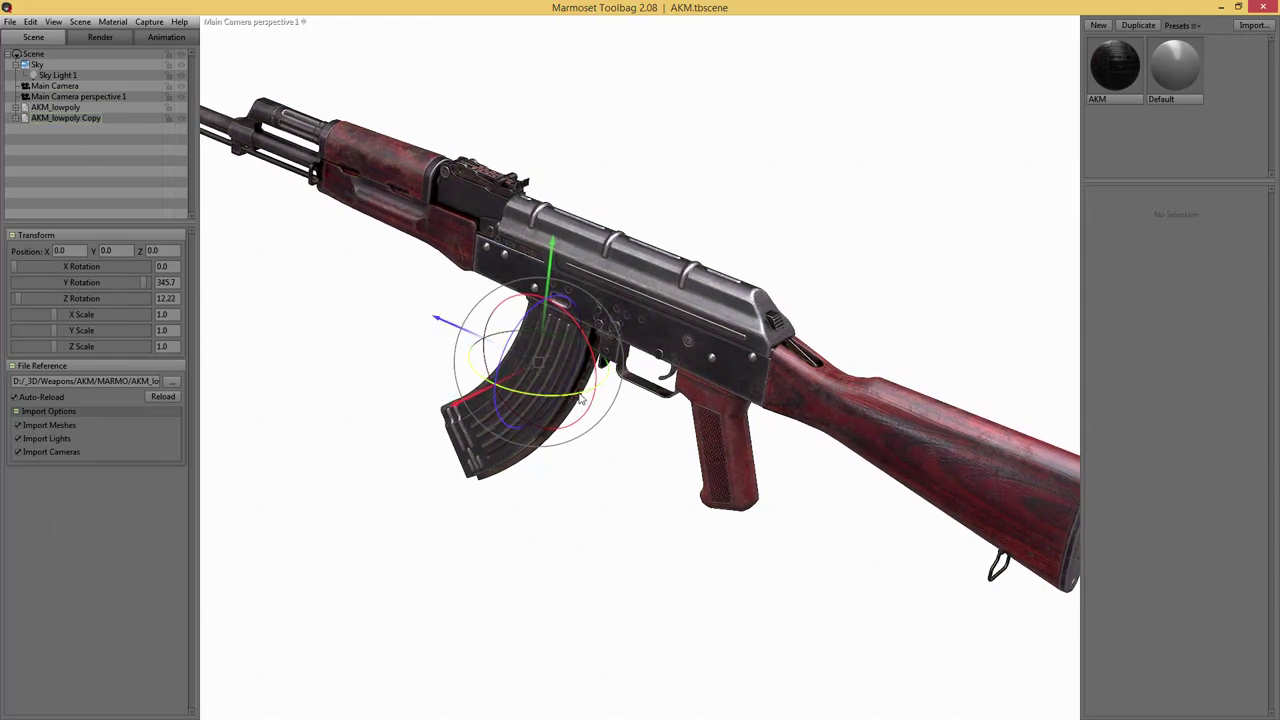
{"action": "mouse_move", "coordinate": [580, 398]}
{"action": "left_mouse_down"}
{"action": "mouse_move", "coordinate": [753, 277]}
{"action": "mouse_move", "coordinate": [761, 235]}
{"action": "mouse_move", "coordinate": [729, 214]}
{"action": "mouse_move", "coordinate": [963, 217]}
{"action": "mouse_move", "coordinate": [915, 222]}
{"action": "left_mouse_up"}
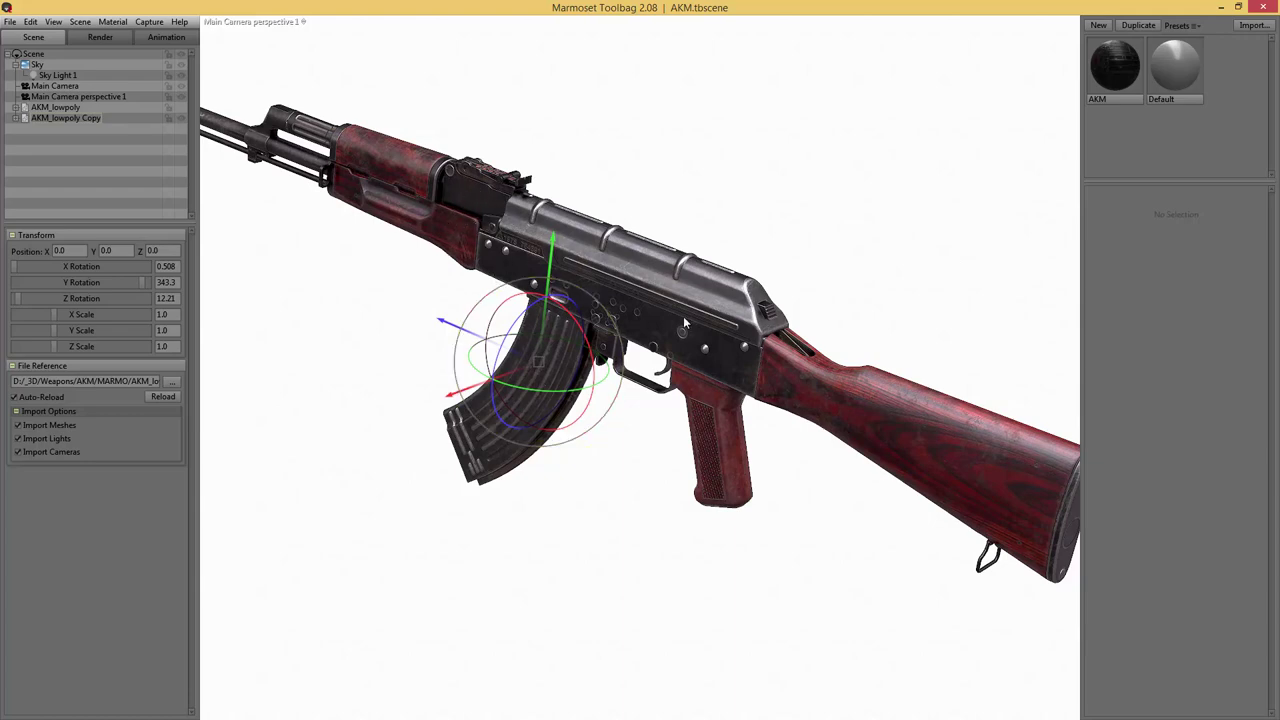
- Move the sky light to the low gap on the other side of the central arcade, with child-light brightness 1.361 and sky rotation 217.4
{"action": "left_click", "coordinate": [36, 66]}
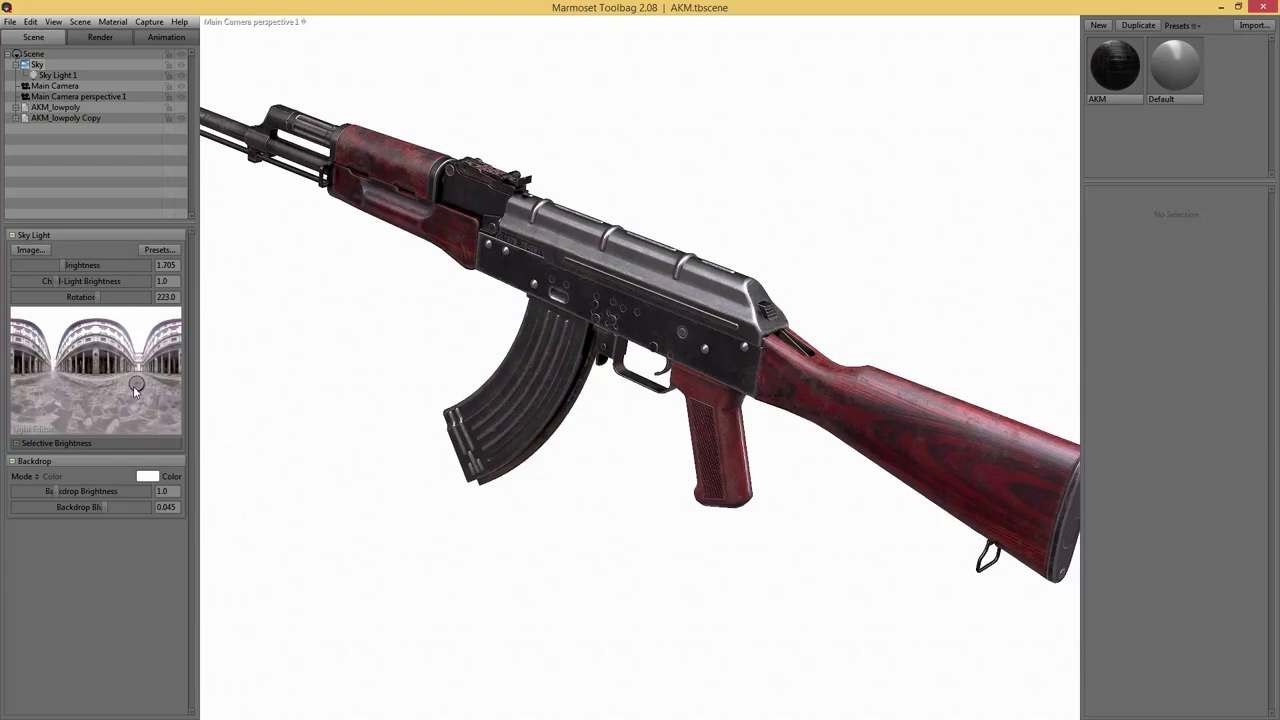
{"action": "mouse_move", "coordinate": [100, 398]}
{"action": "left_mouse_down"}
{"action": "mouse_move", "coordinate": [52, 392]}
{"action": "mouse_move", "coordinate": [53, 362]}
{"action": "mouse_move", "coordinate": [53, 381]}
{"action": "left_mouse_up"}
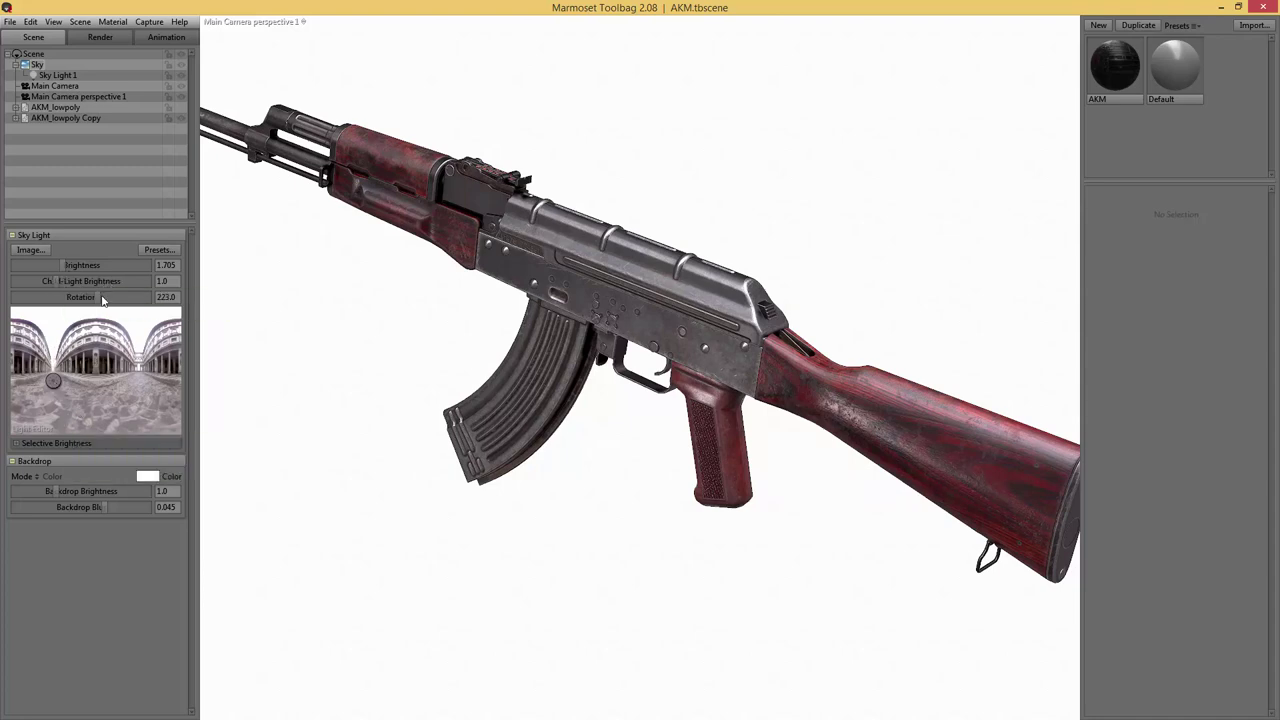
{"action": "mouse_move", "coordinate": [57, 284]}
{"action": "left_mouse_down"}
{"action": "mouse_move", "coordinate": [100, 283]}
{"action": "mouse_move", "coordinate": [58, 282]}
{"action": "left_mouse_up"}
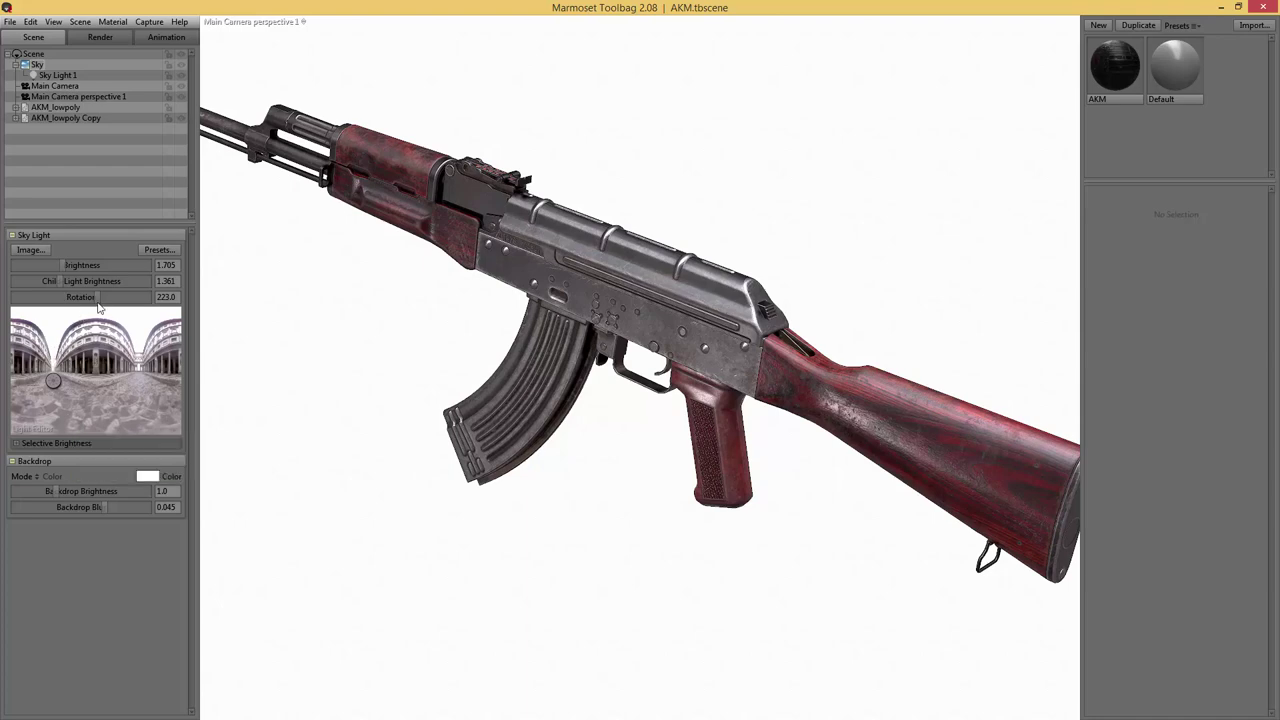
{"action": "left_click_drag", "start_coordinate": [102, 298], "coordinate": [100, 297]}
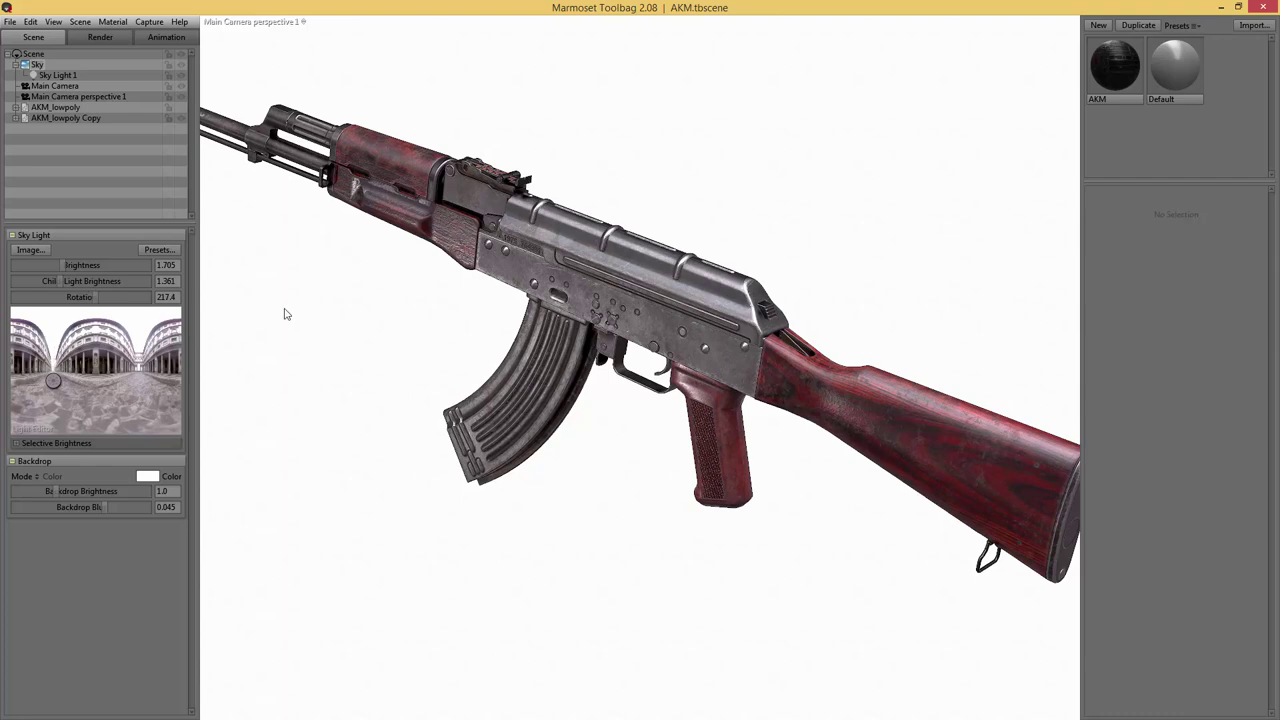
- Preview the full rifle with the interface hidden and compare its pose and lighting with the reference photo
{"action": "key", "text": "Tab"}
{"action": "left_click_drag", "start_coordinate": [786, 209], "coordinate": [798, 217]}
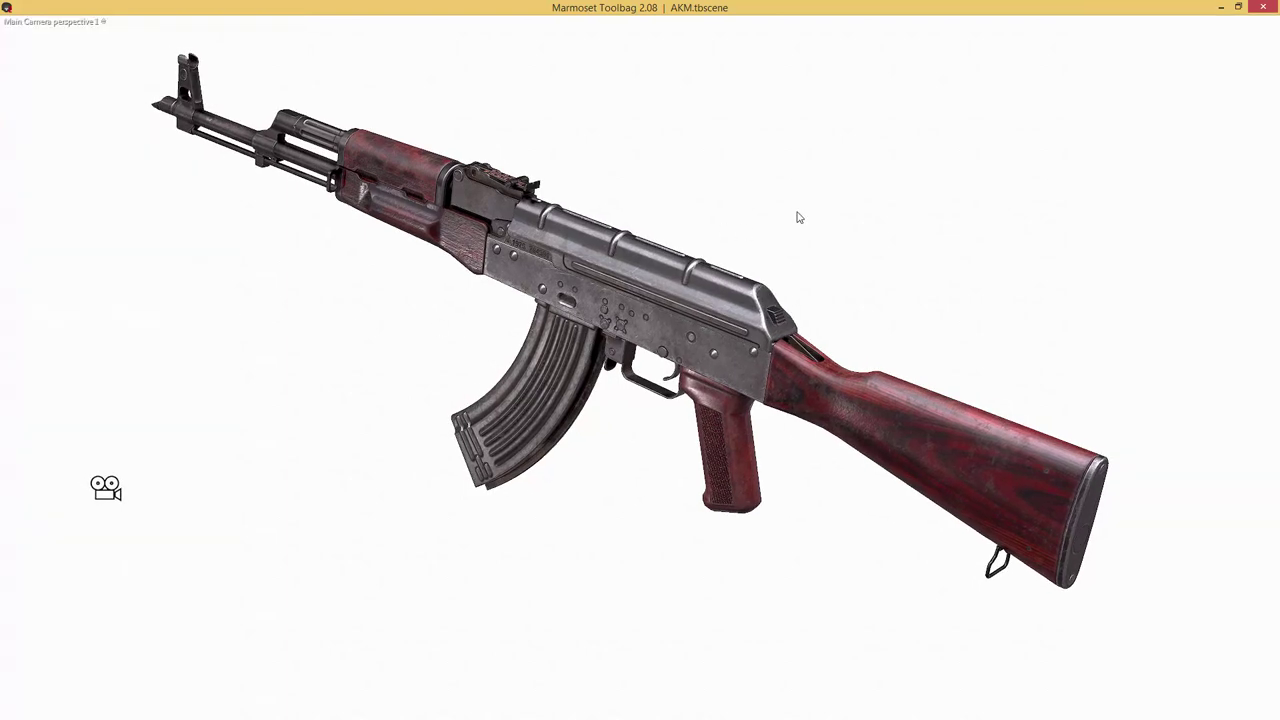
{"action": "right_click_drag", "start_coordinate": [800, 217], "coordinate": [832, 262]}
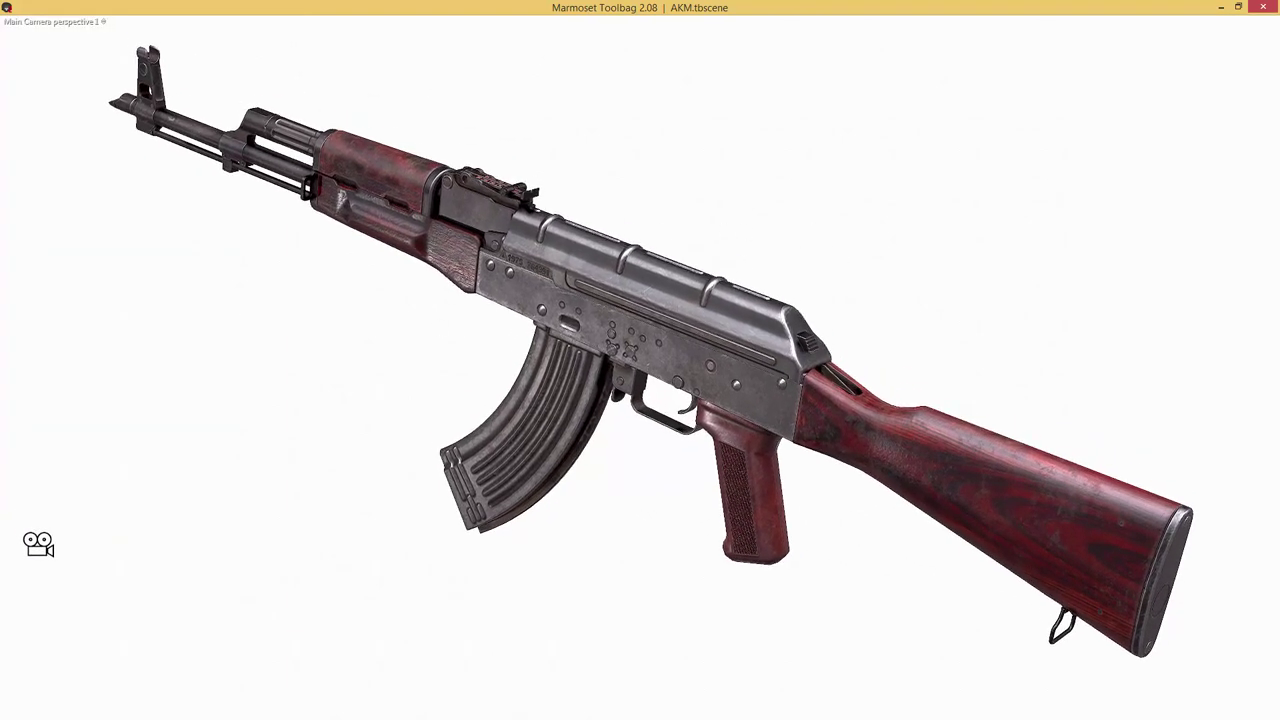
{"action": "key", "text": "alt+Tab"}
{"action": "left_click_drag", "start_coordinate": [1270, 134], "coordinate": [1080, 80]}
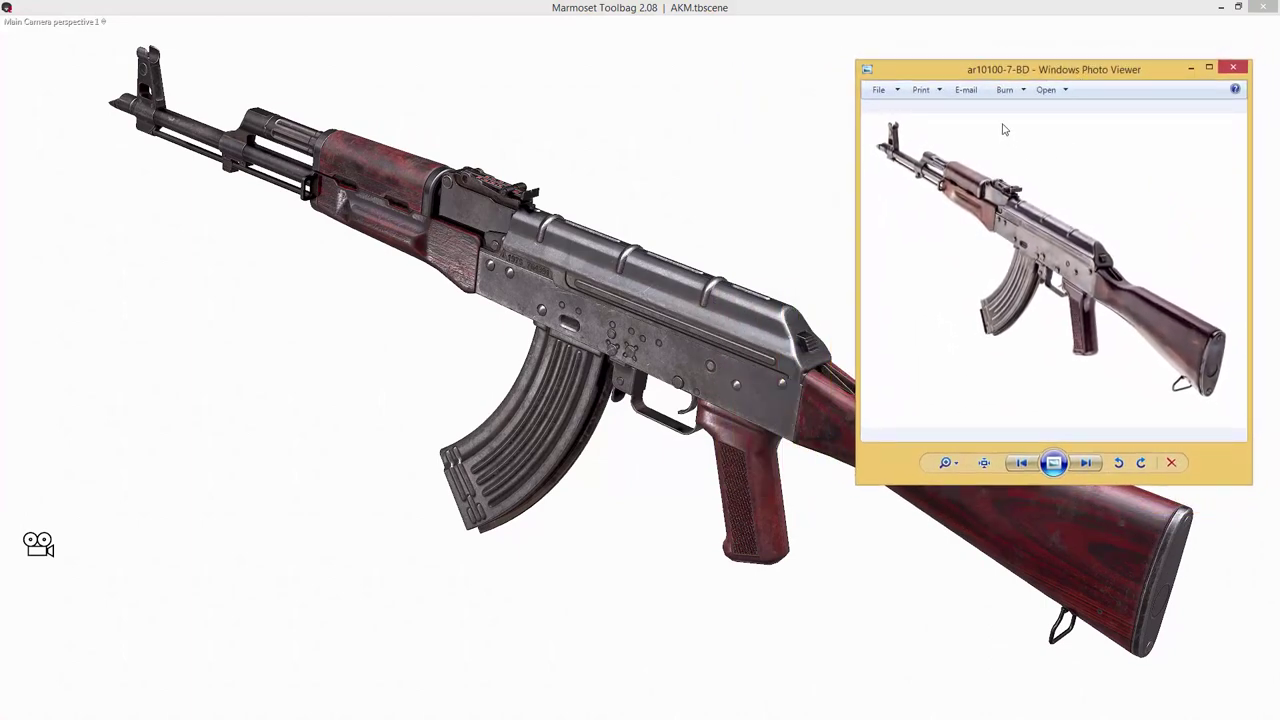
{"action": "left_click_drag", "start_coordinate": [1010, 64], "coordinate": [1025, 39]}
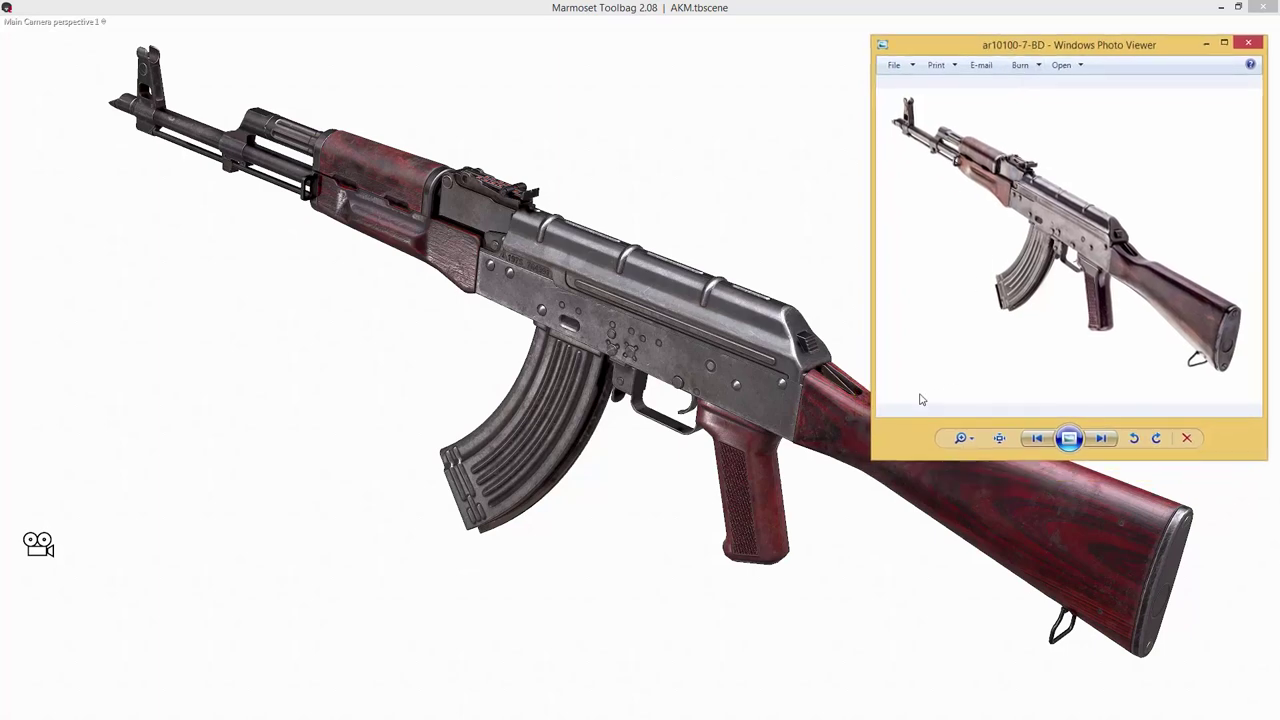
{"action": "left_click_drag", "start_coordinate": [875, 456], "coordinate": [896, 395]}
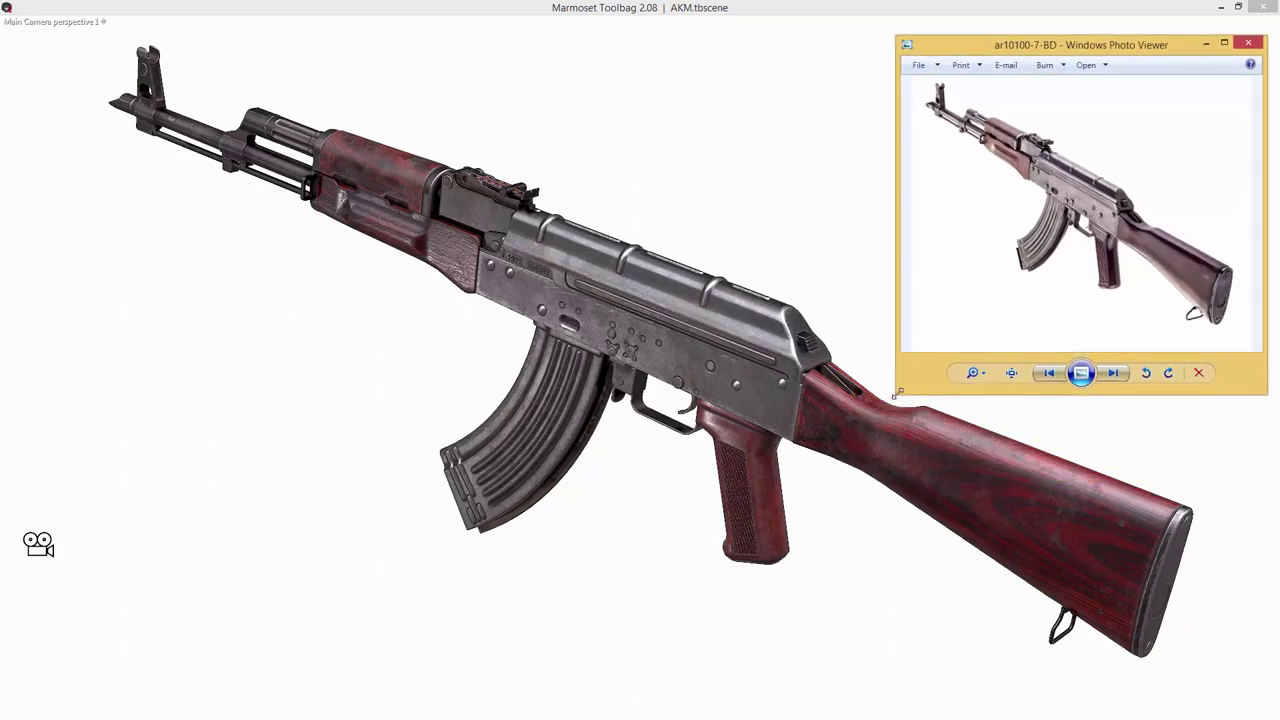
{"action": "left_click_drag", "start_coordinate": [1011, 51], "coordinate": [1279, 60]}
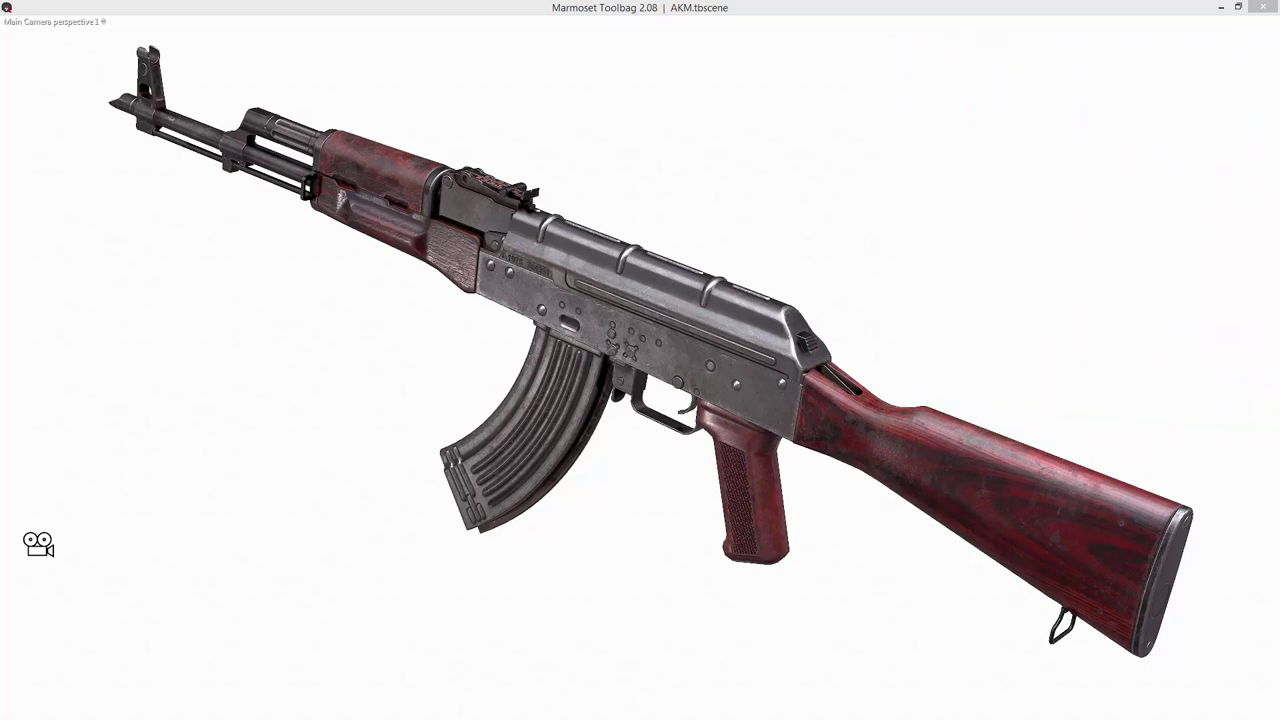
- Set Main Camera perspective 1's sharpen strength to 1.414 and sharpen limit to 0.273
{"action": "key", "text": "Tab"}
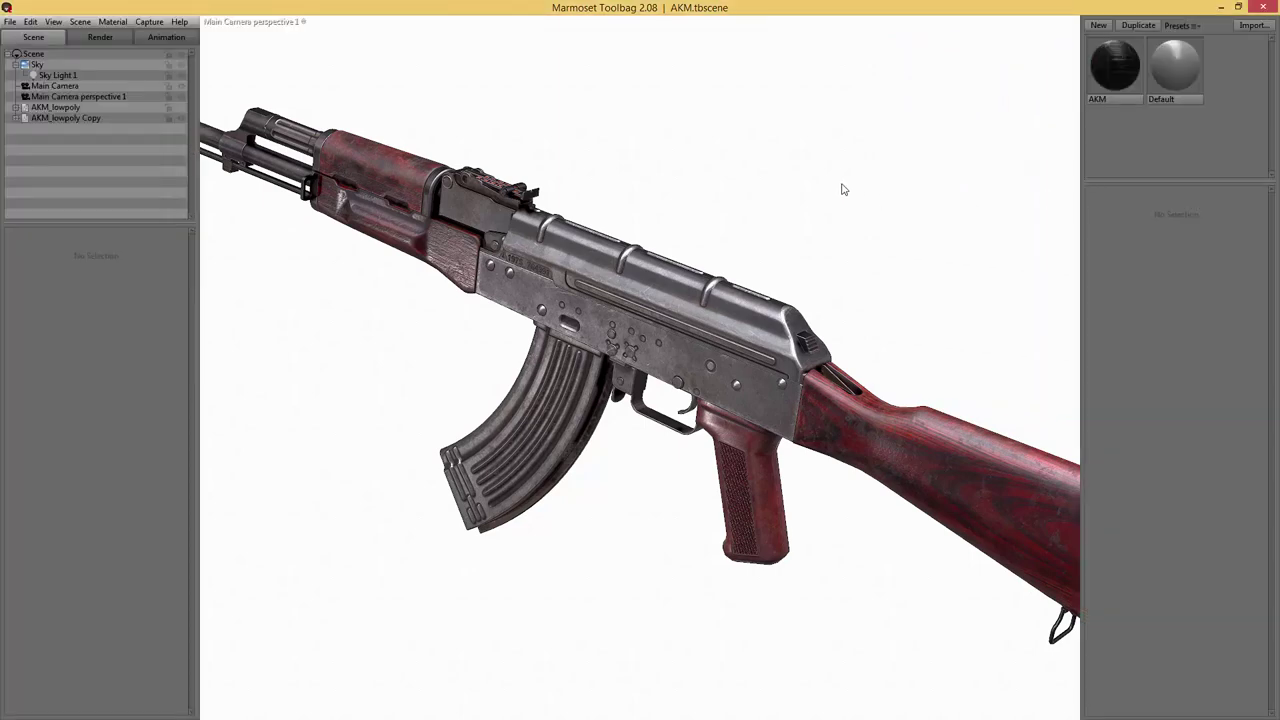
{"action": "left_click", "coordinate": [71, 97]}
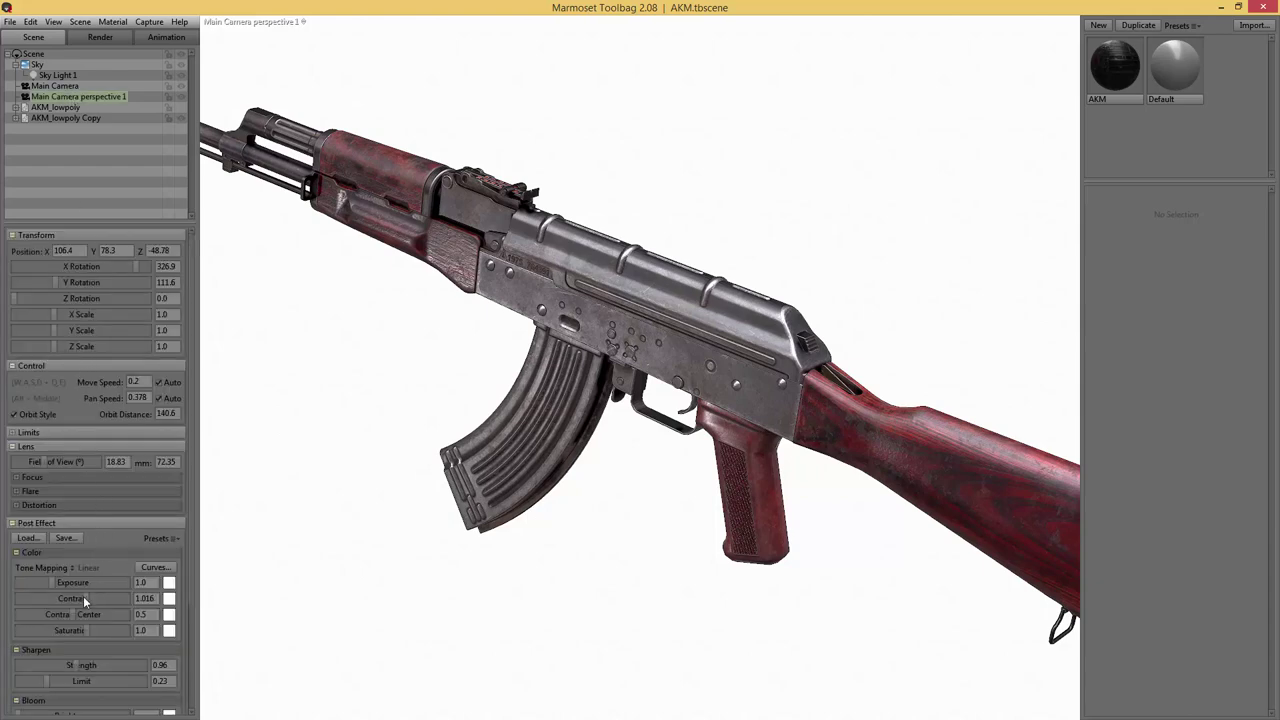
{"action": "left_click_drag", "start_coordinate": [83, 598], "coordinate": [90, 597]}
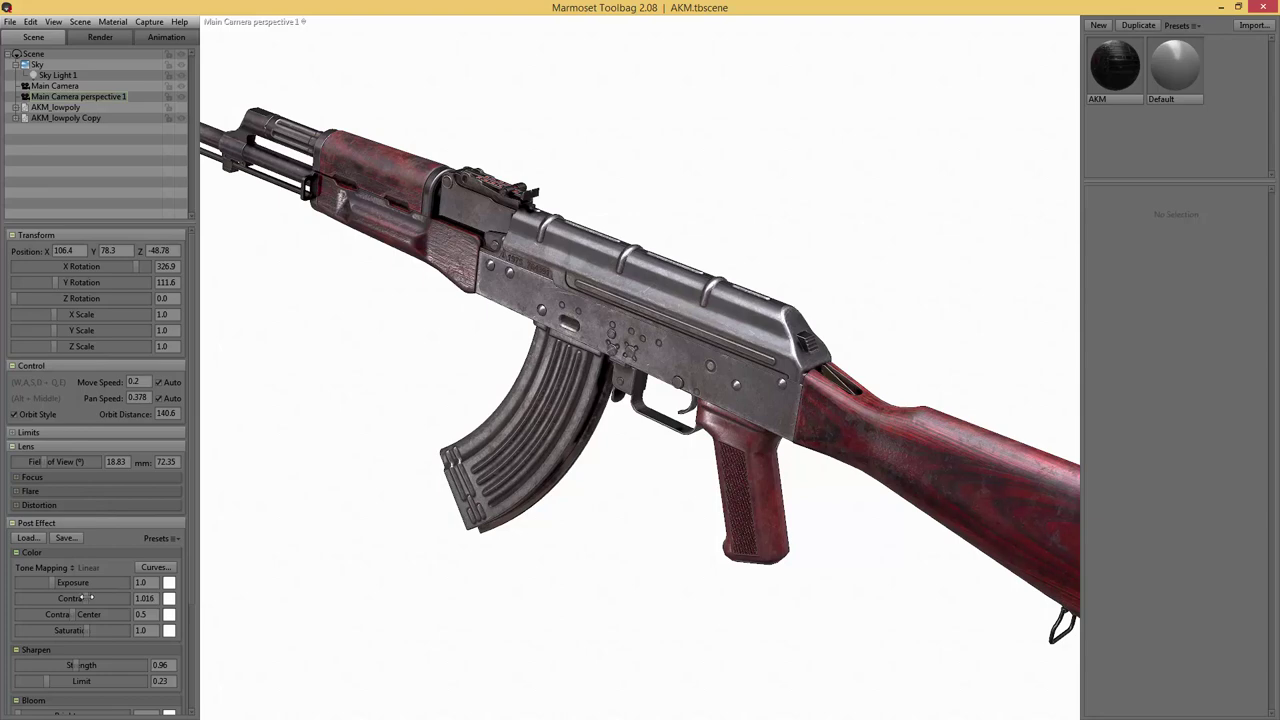
{"action": "scroll", "coordinate": [89, 600], "scroll_direction": "down", "scroll_amount": 3}
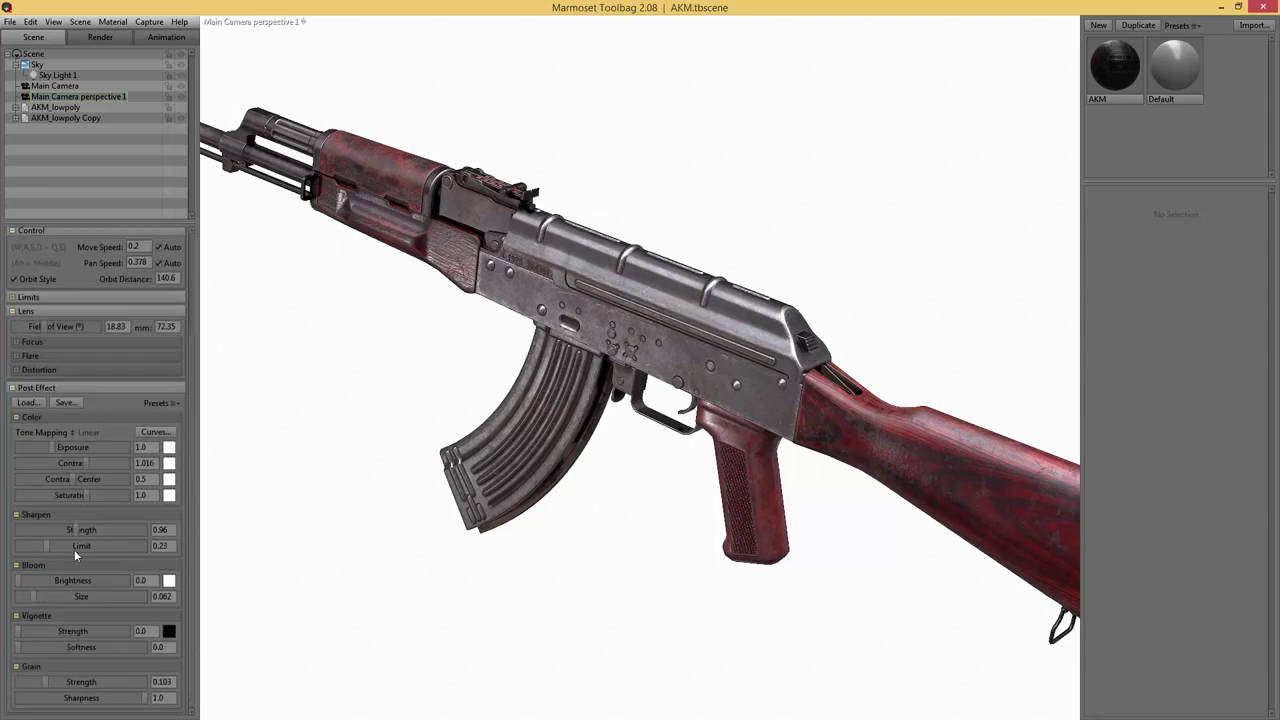
{"action": "left_click_drag", "start_coordinate": [75, 530], "coordinate": [60, 546]}
- Review the image size, sampling, format and transparency options in the capture settings, leaving them as they are
{"action": "left_click", "coordinate": [150, 22]}
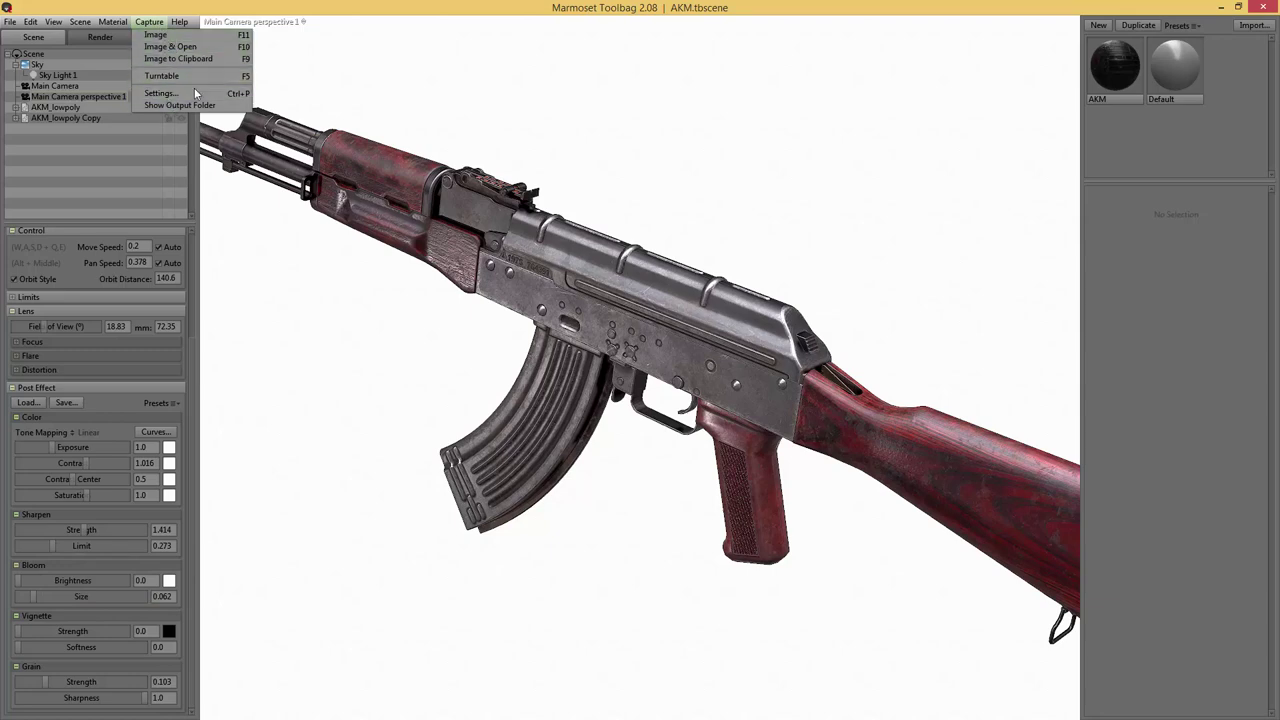
{"action": "left_click", "coordinate": [158, 93]}
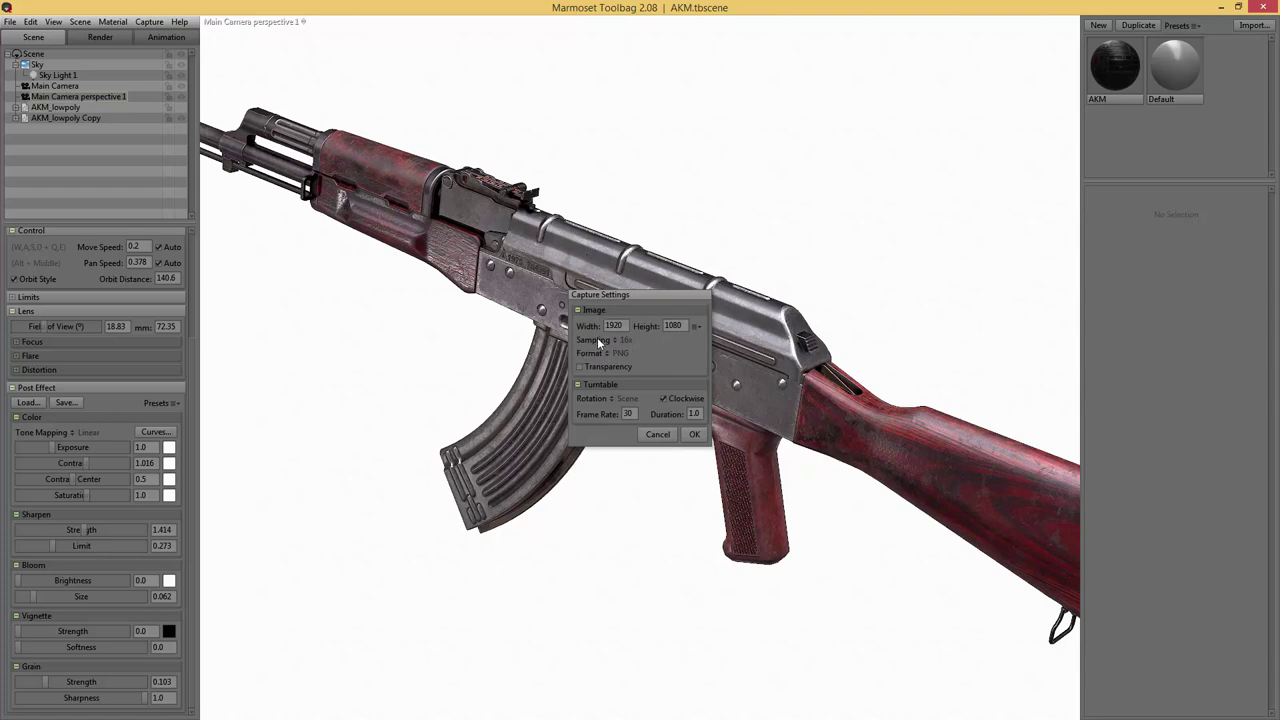
{"action": "mouse_move", "coordinate": [618, 343]}
{"action": "mouse_move", "coordinate": [579, 365]}
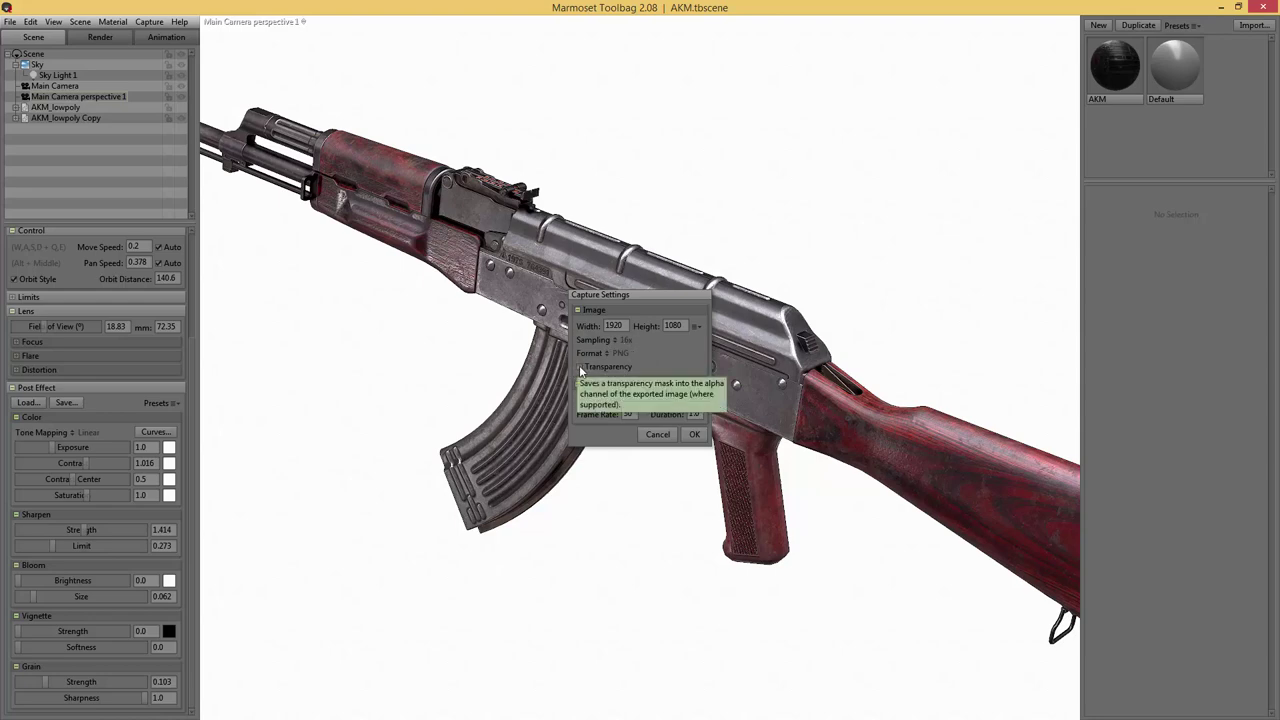
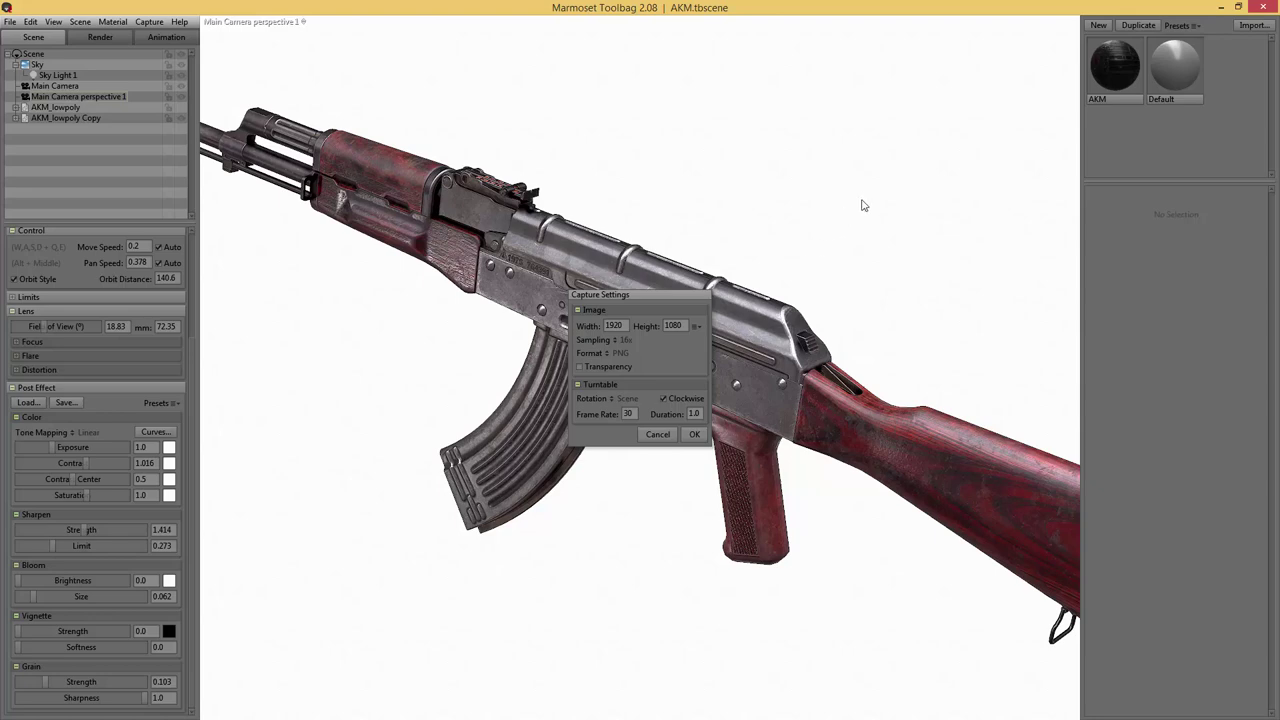
{"action": "left_click", "coordinate": [662, 436]}
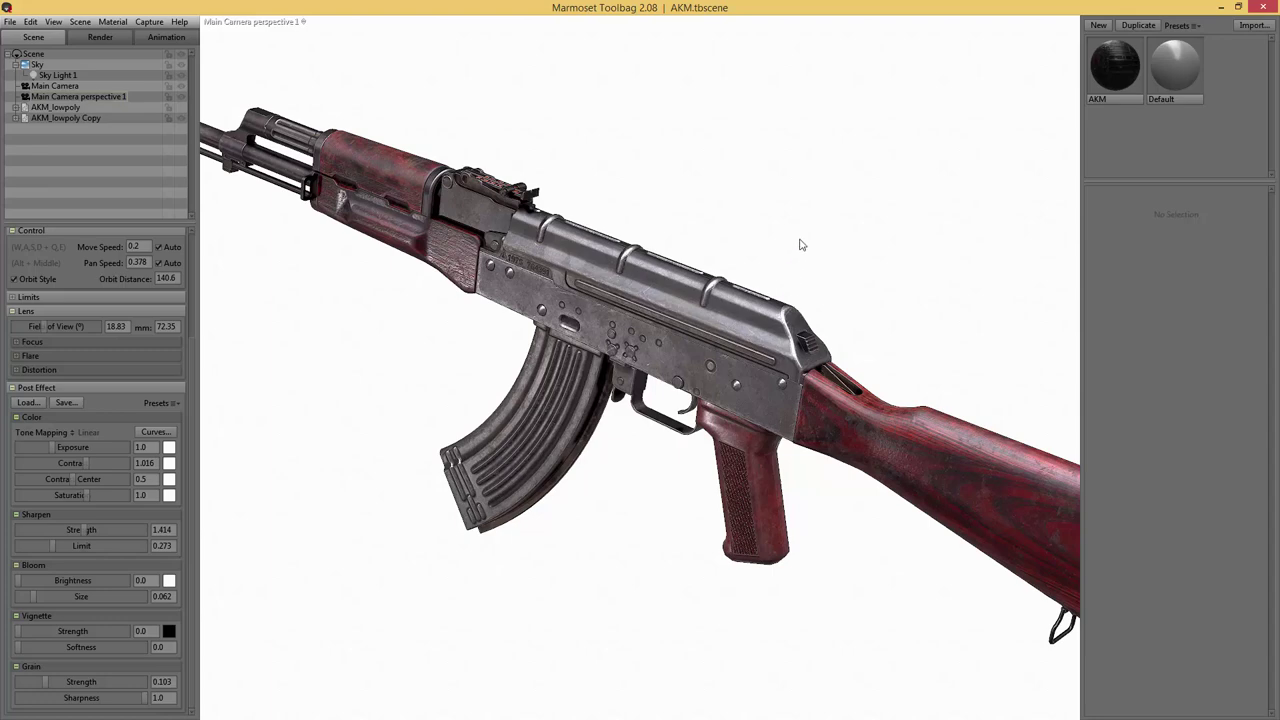
- Preview the relit rifle with the interface hidden and capture an image of the perspective camera view
{"action": "key", "text": "Tab"}
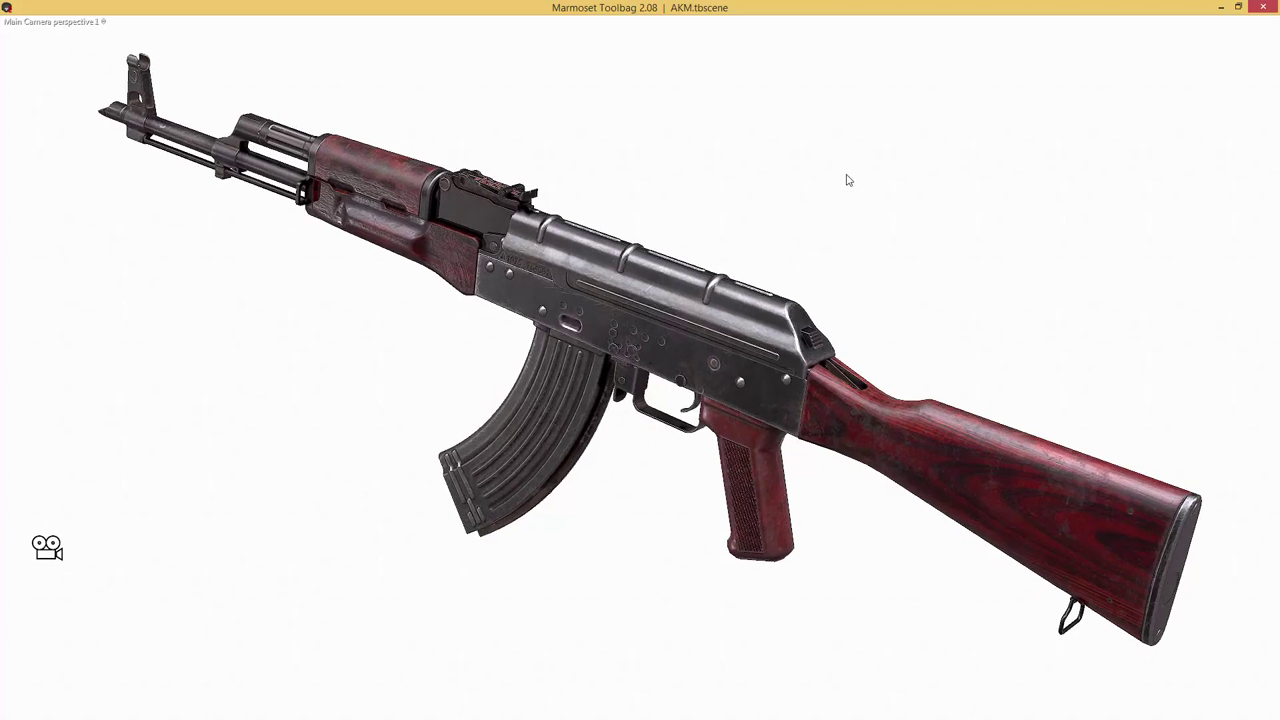
{"action": "key", "text": "Tab"}
{"action": "left_click", "coordinate": [151, 22]}
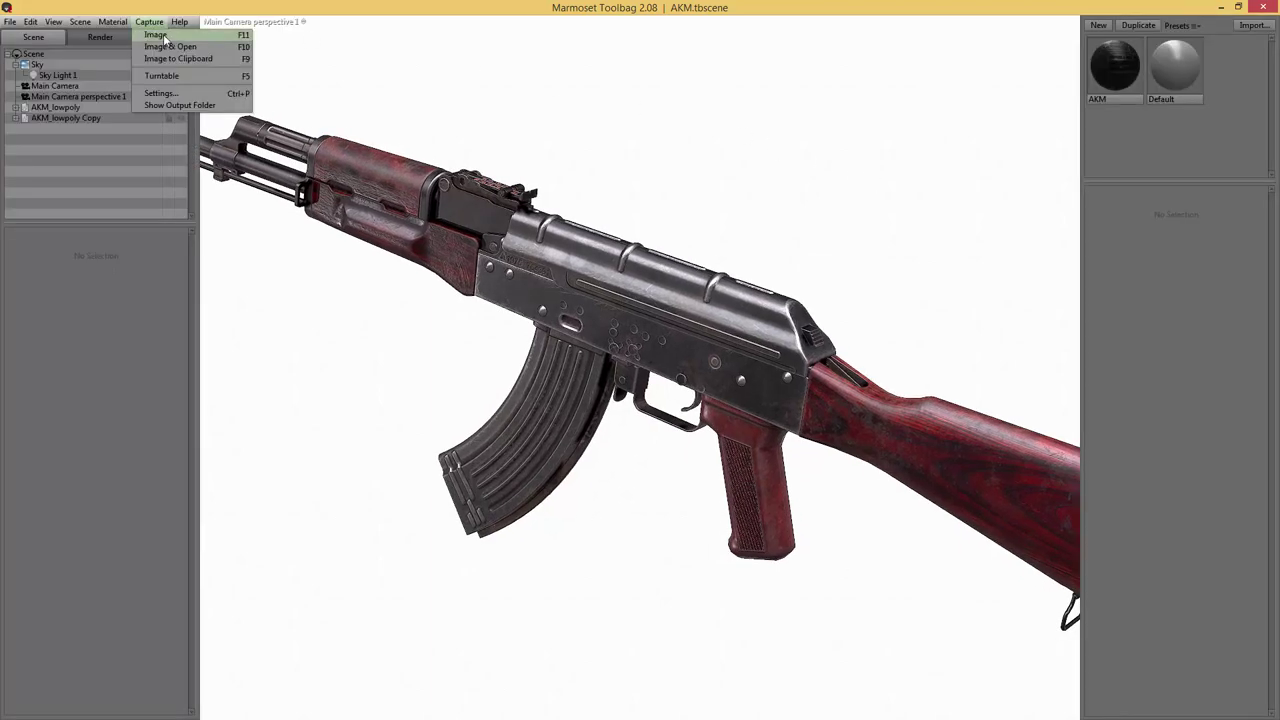
{"action": "left_click", "coordinate": [164, 37]}
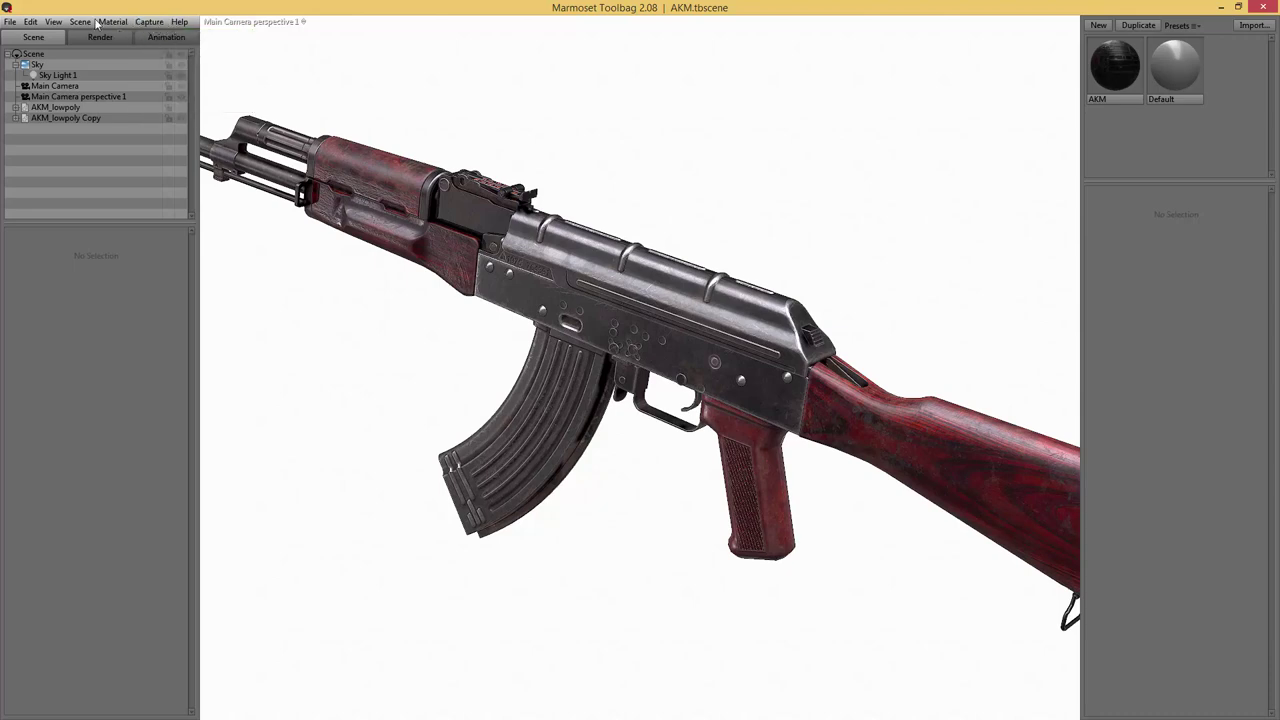
- Check the output folder for rendered images in the preferences and close them without changing anything
{"action": "left_click", "coordinate": [10, 22]}
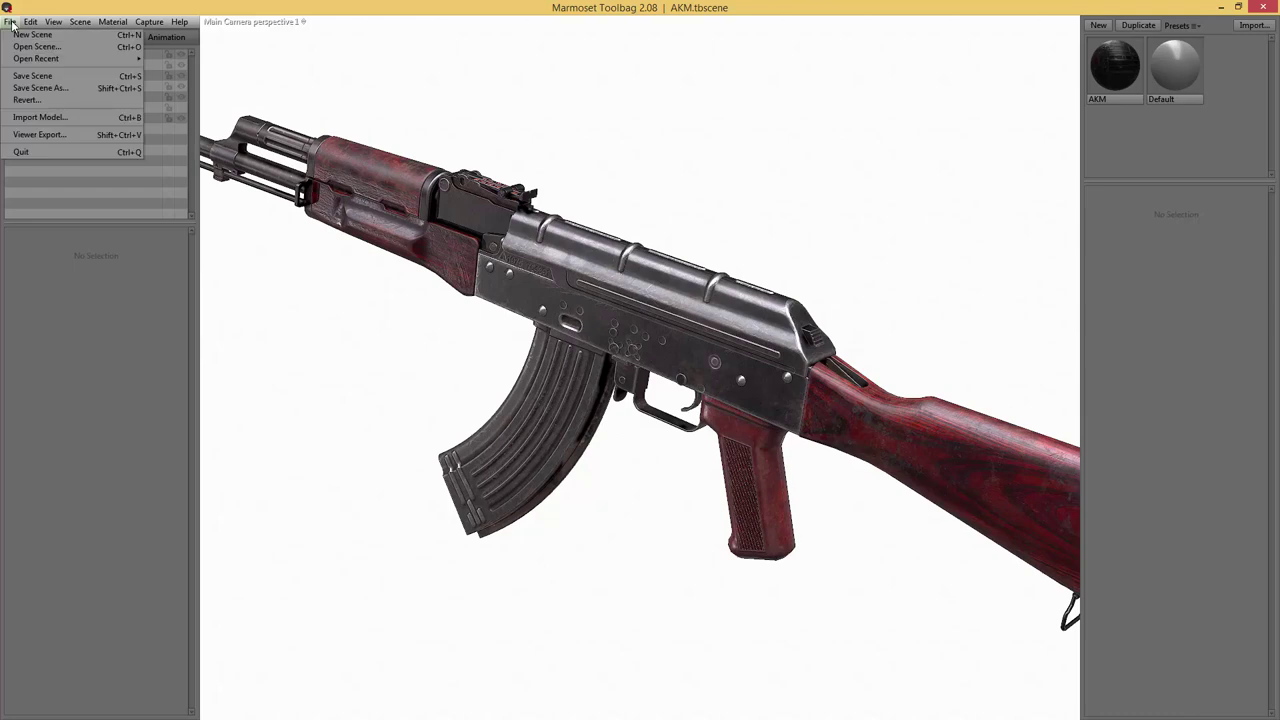
{"action": "mouse_move", "coordinate": [31, 22]}
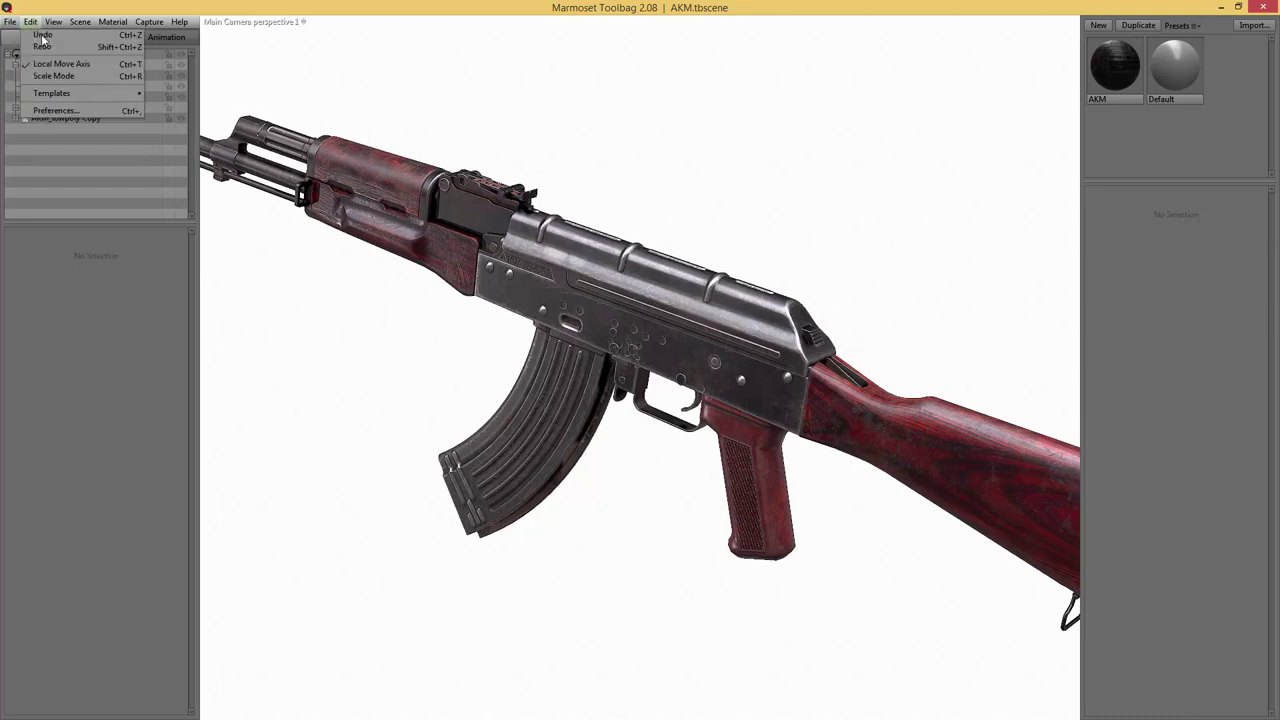
{"action": "left_click", "coordinate": [55, 111]}
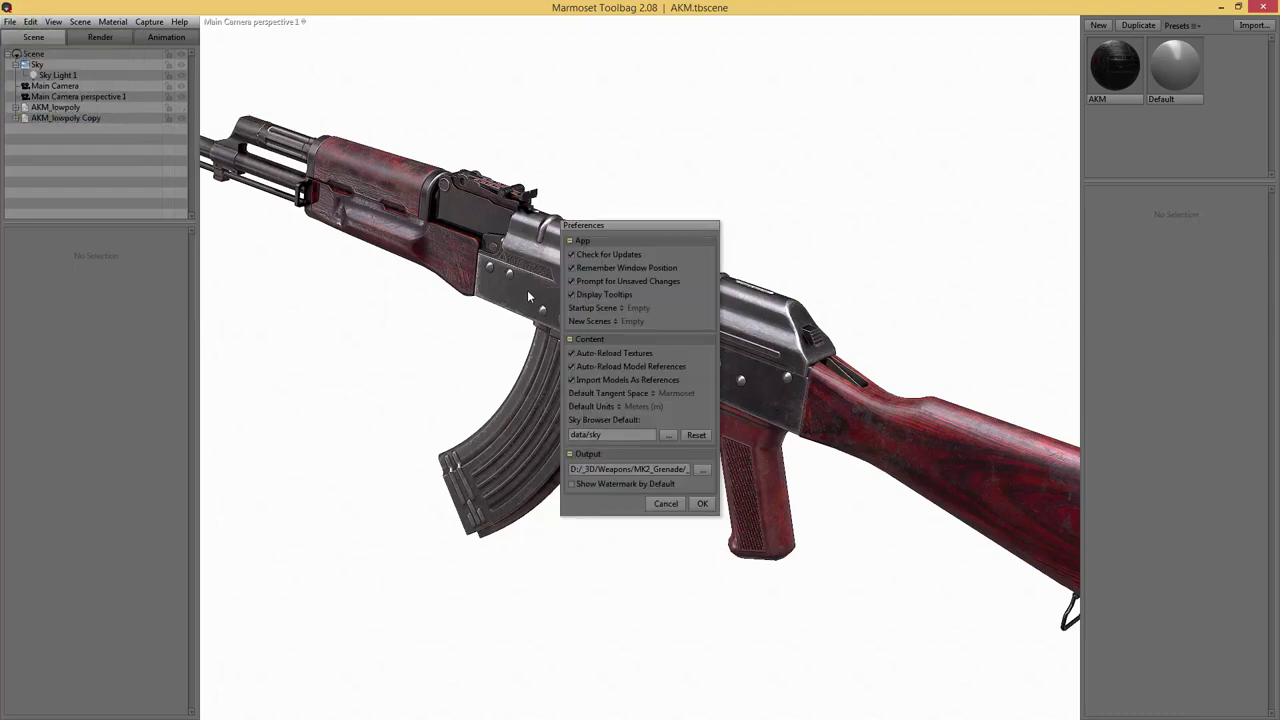
{"action": "double_click", "coordinate": [632, 469]}
{"action": "left_click", "coordinate": [645, 469]}
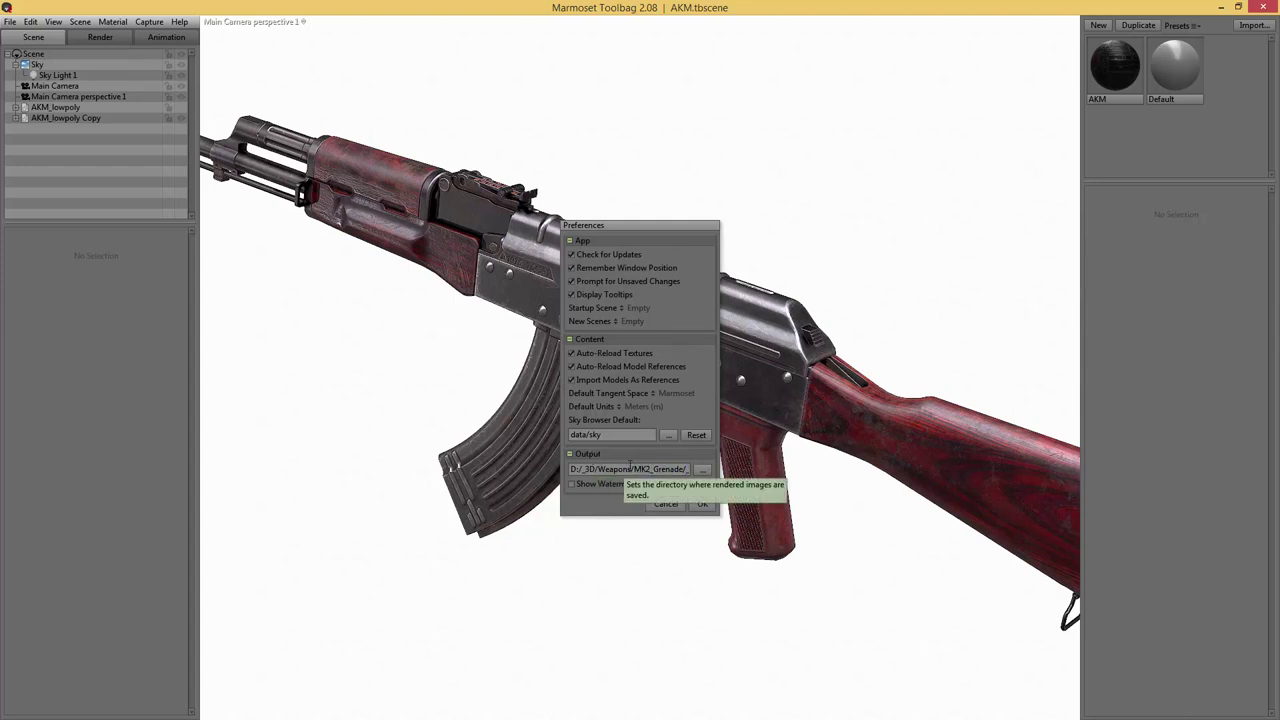
{"action": "left_click", "coordinate": [663, 505]}
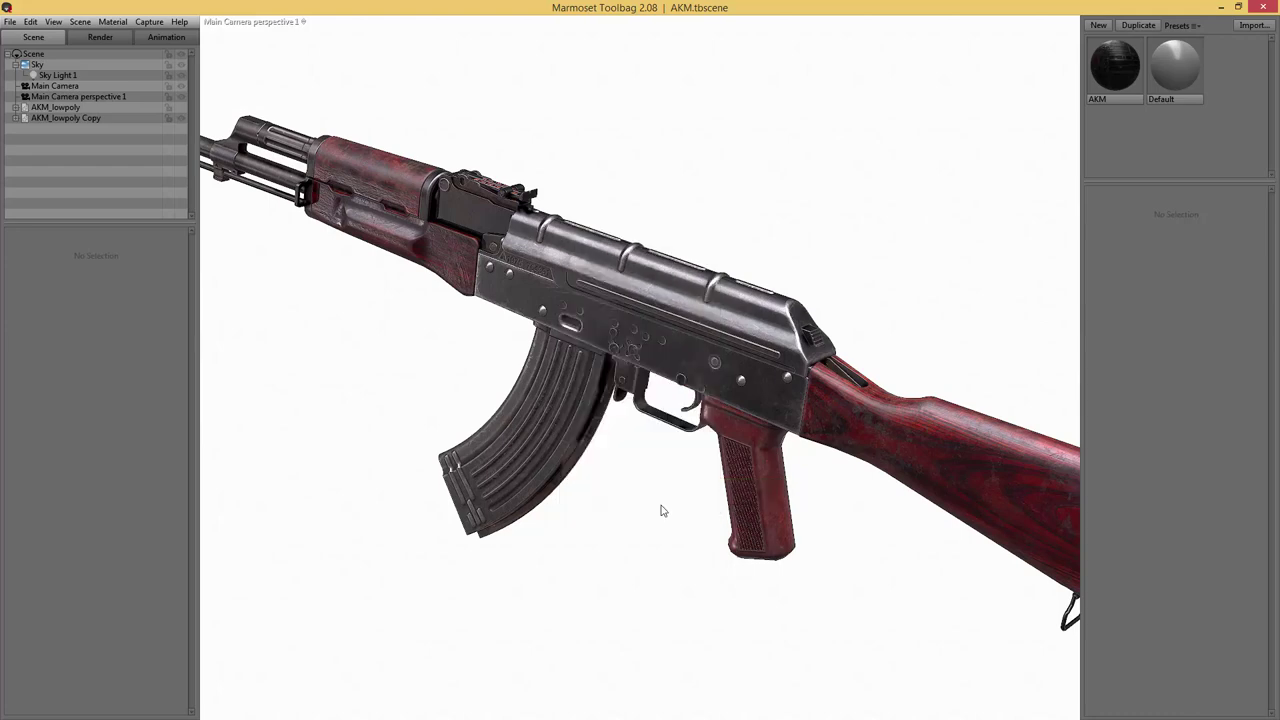
- Preview the full rifle from both sides at different distances with the interface hidden
{"action": "key", "text": "Tab"}
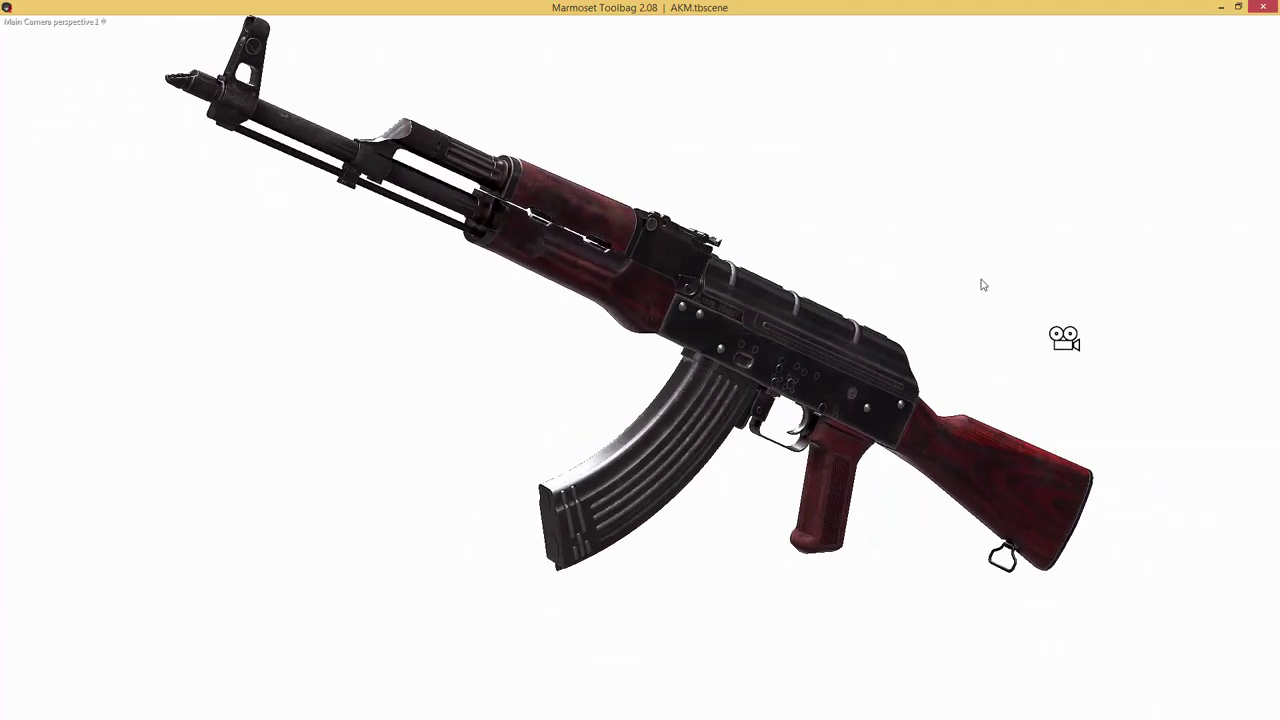
{"action": "left_click_drag", "start_coordinate": [983, 285], "coordinate": [1233, 327]}
{"action": "middle_click_drag", "start_coordinate": [1233, 327], "coordinate": [940, 317]}
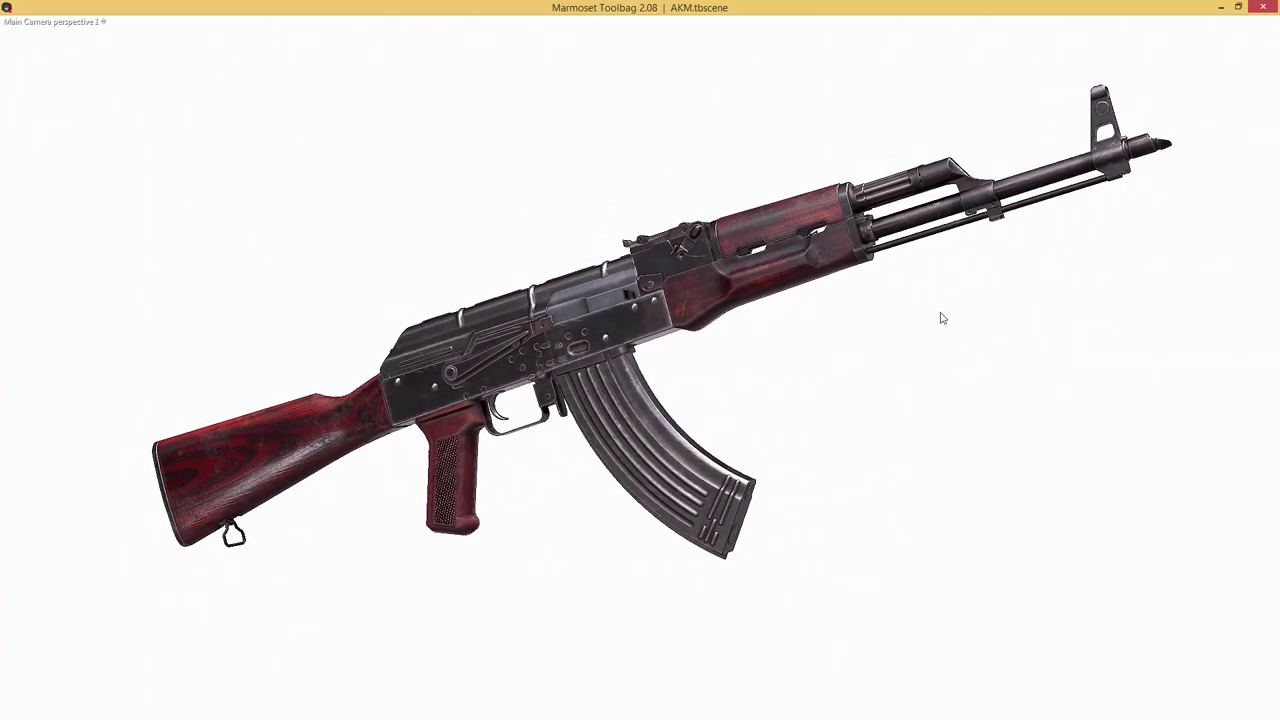
{"action": "scroll", "coordinate": [914, 306], "scroll_direction": "up", "scroll_amount": 3}
{"action": "left_click_drag", "start_coordinate": [920, 308], "coordinate": [957, 336]}
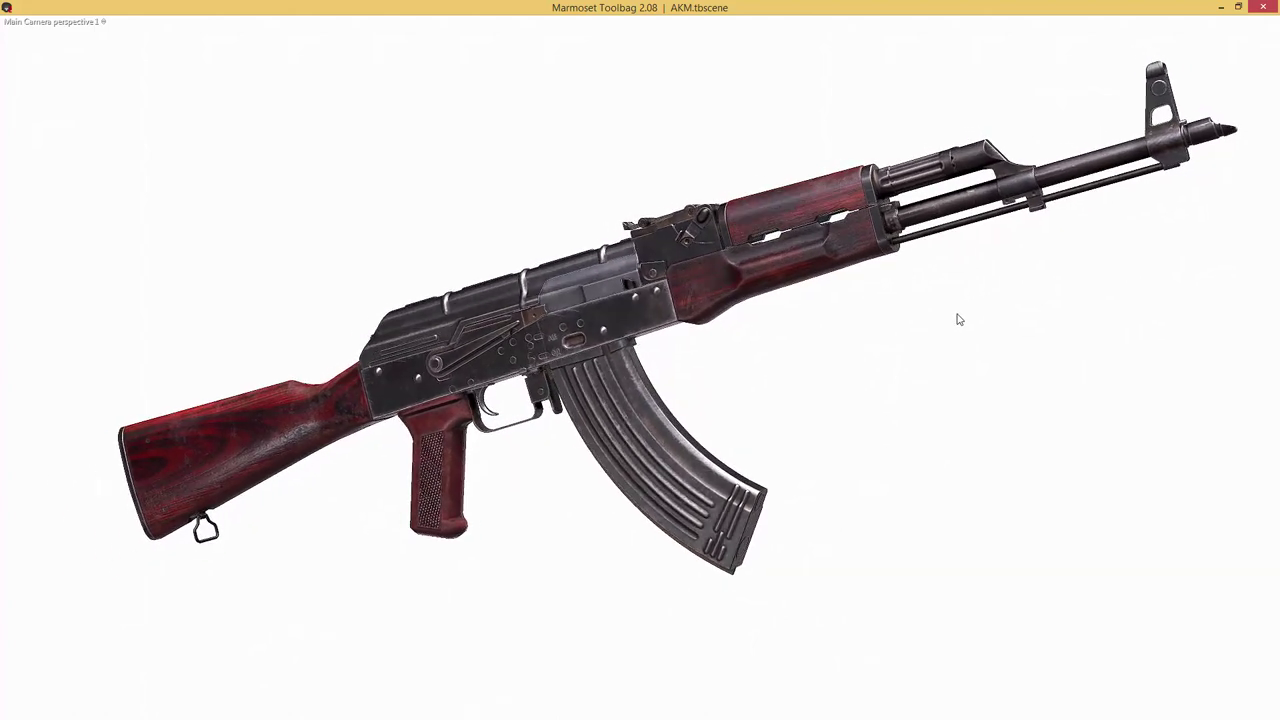
{"action": "scroll", "coordinate": [949, 334], "scroll_direction": "up", "scroll_amount": 3}
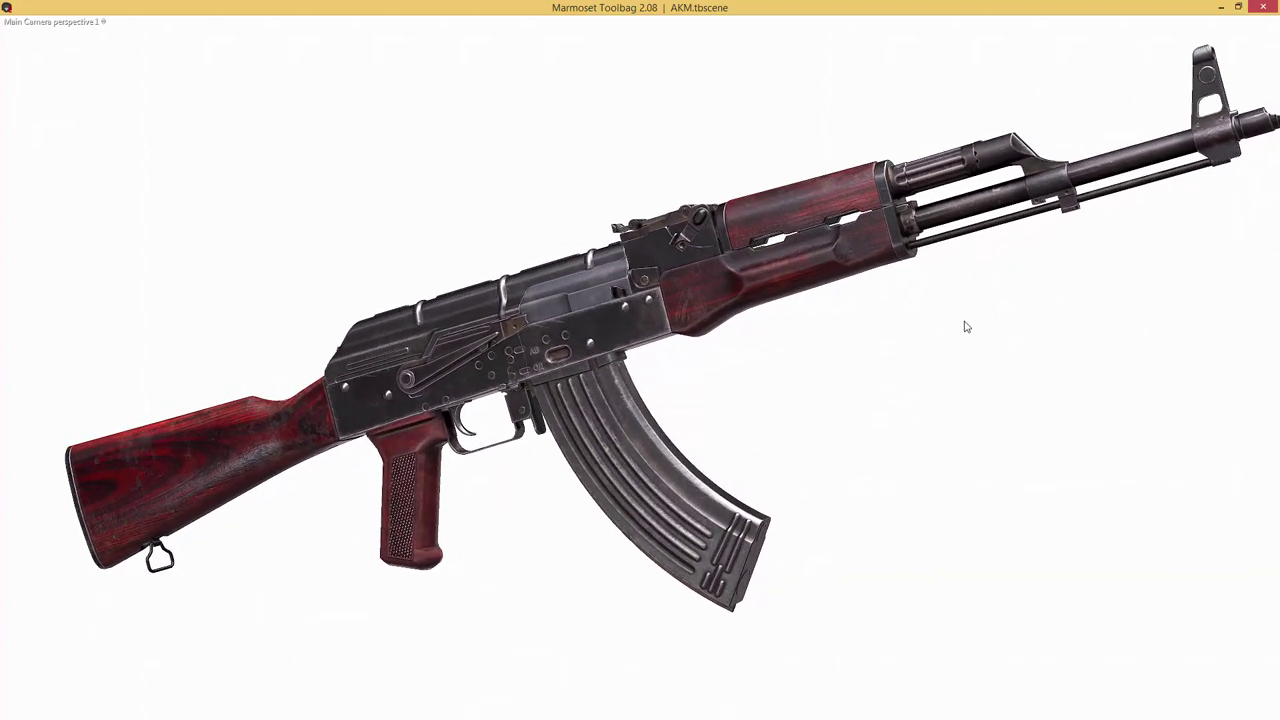
{"action": "scroll", "coordinate": [977, 320], "scroll_direction": "down", "scroll_amount": 3}
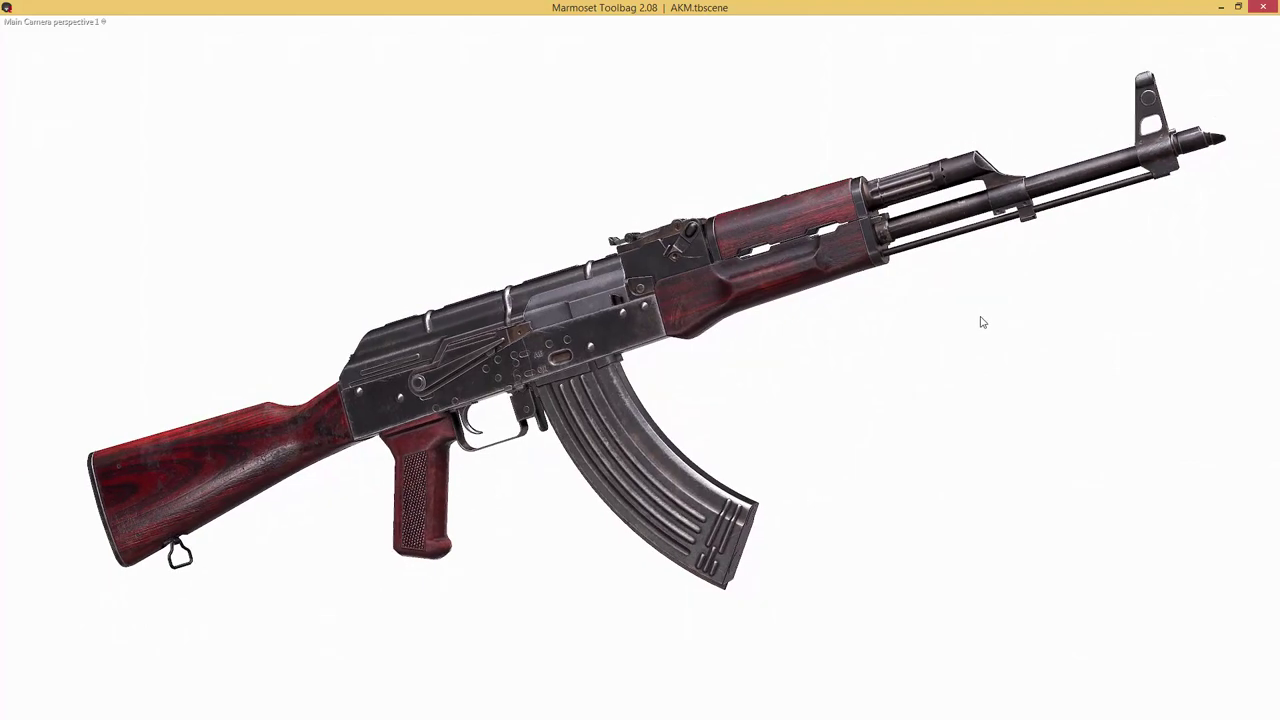
{"action": "left_click_drag", "start_coordinate": [982, 322], "coordinate": [786, 277]}
{"action": "scroll", "coordinate": [782, 270], "scroll_direction": "down", "scroll_amount": 2}
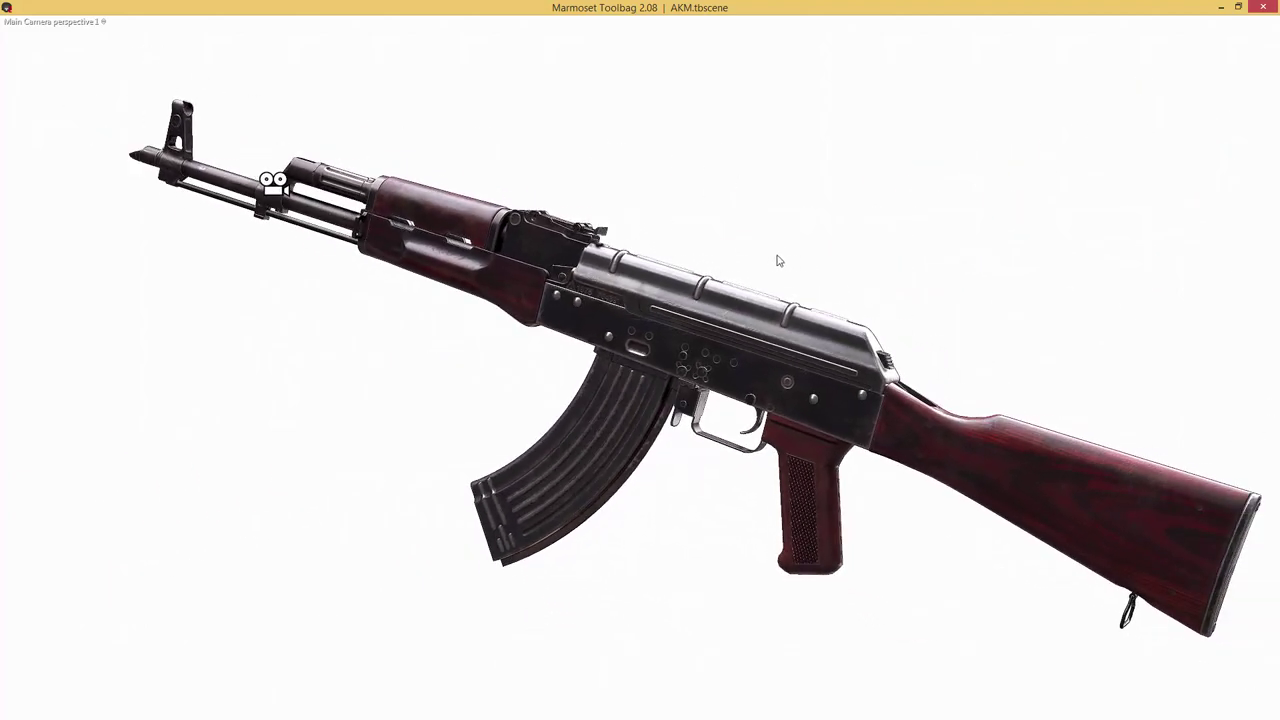
{"action": "left_click_drag", "start_coordinate": [809, 249], "coordinate": [791, 240]}
{"action": "key", "text": "Tab"}
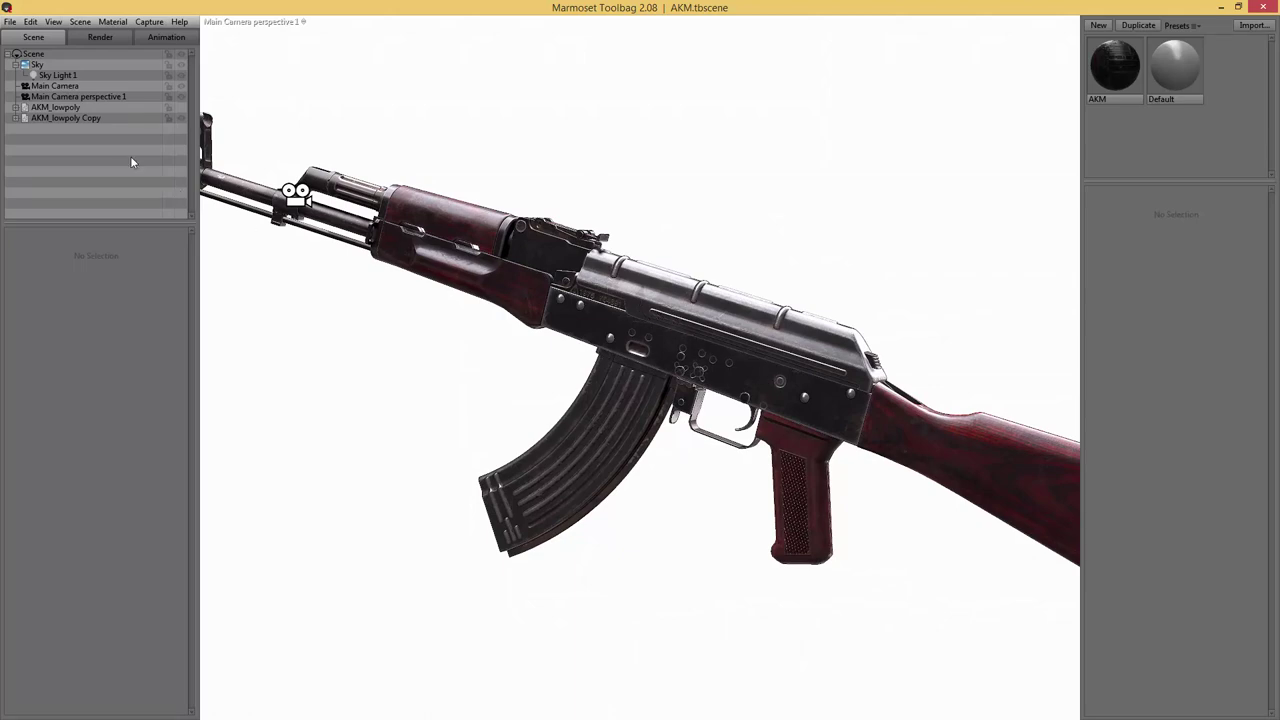
- Rename the AKM_lowpoly Copy model as AKM_lowpoly perspective 1
{"action": "left_click", "coordinate": [90, 117]}
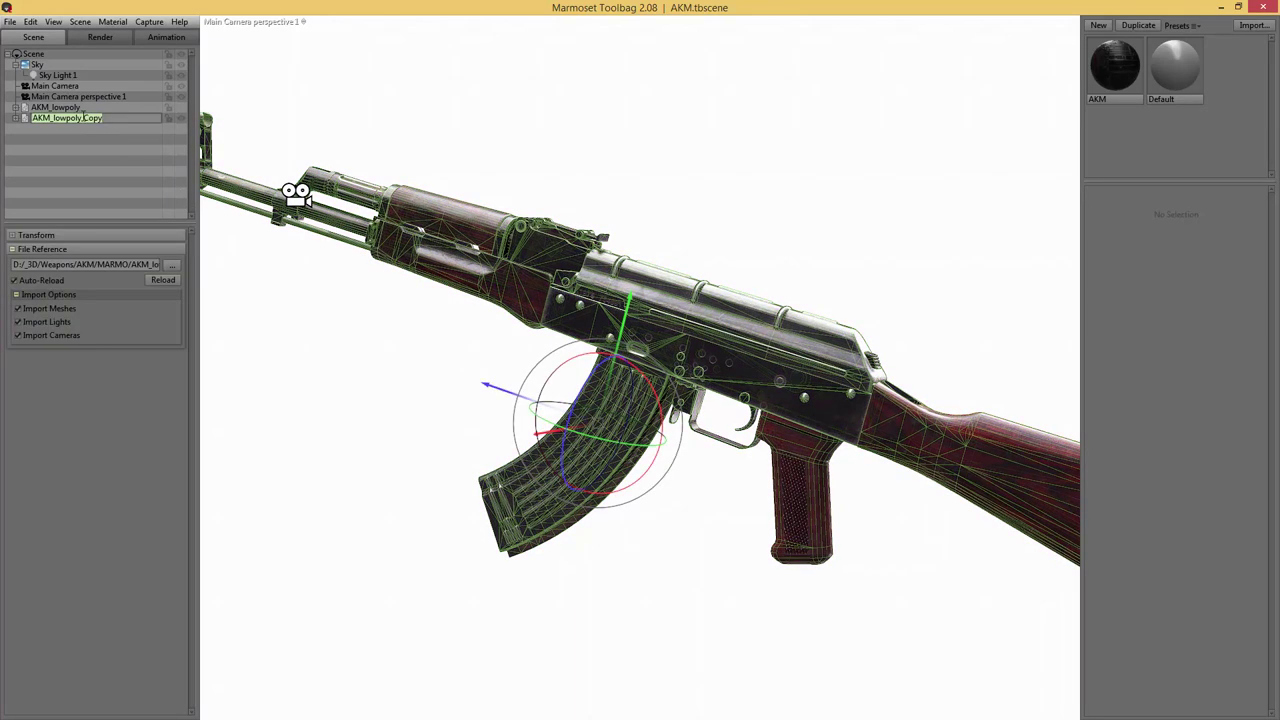
{"action": "double_click", "coordinate": [93, 117]}
{"action": "key", "text": "BackSpace"}
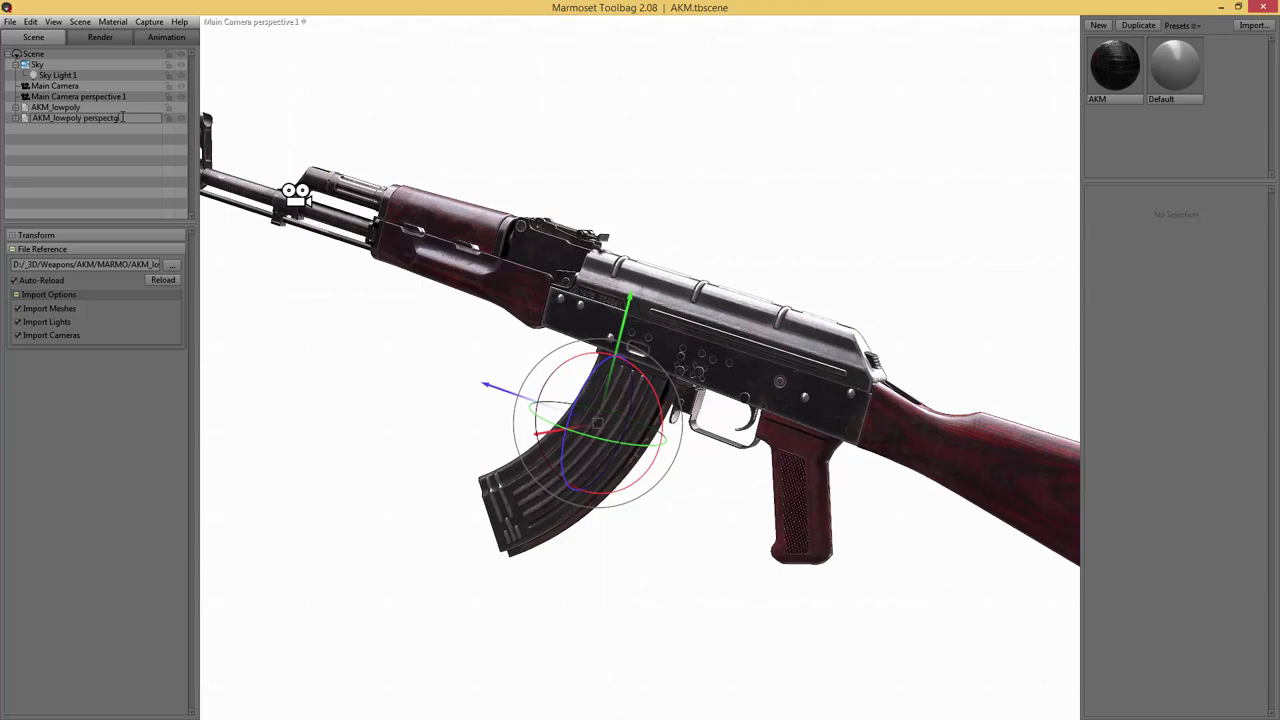
{"action": "key", "text": "Return"}
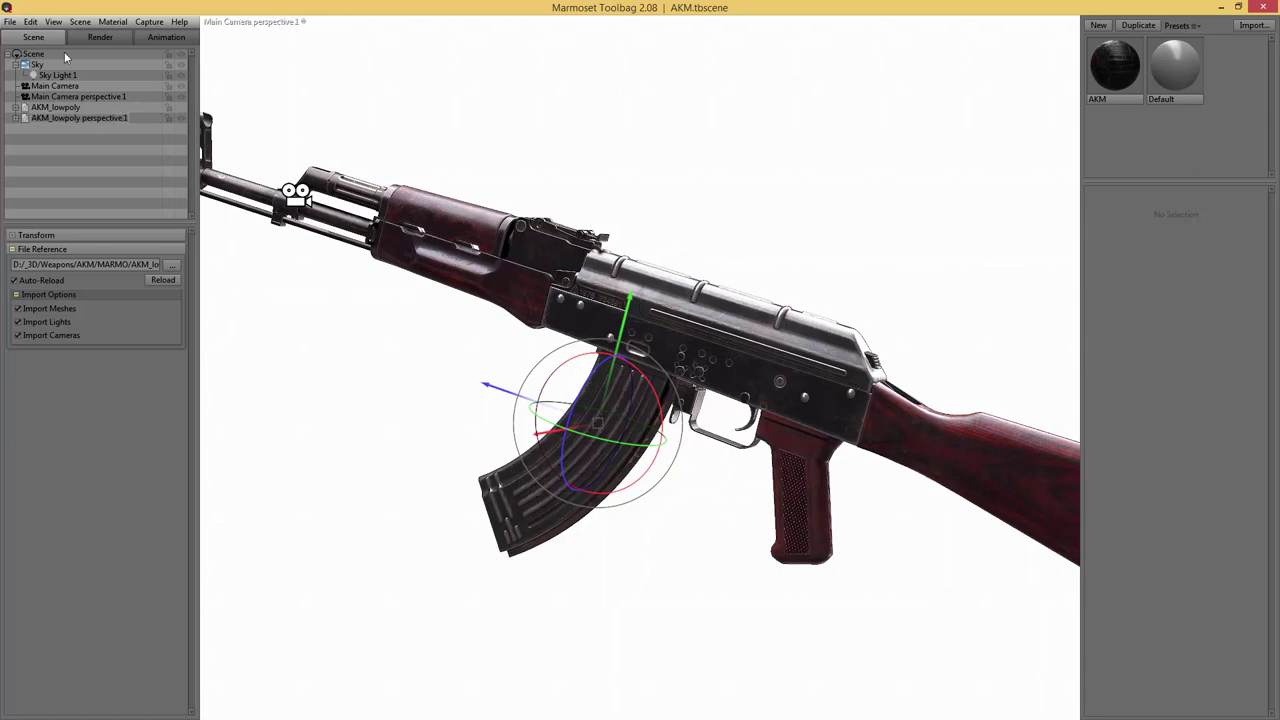
- Duplicate Main Camera perspective 1, make the copy the active view and rename it Main Camera perspective 2
{"action": "left_click", "coordinate": [92, 96]}
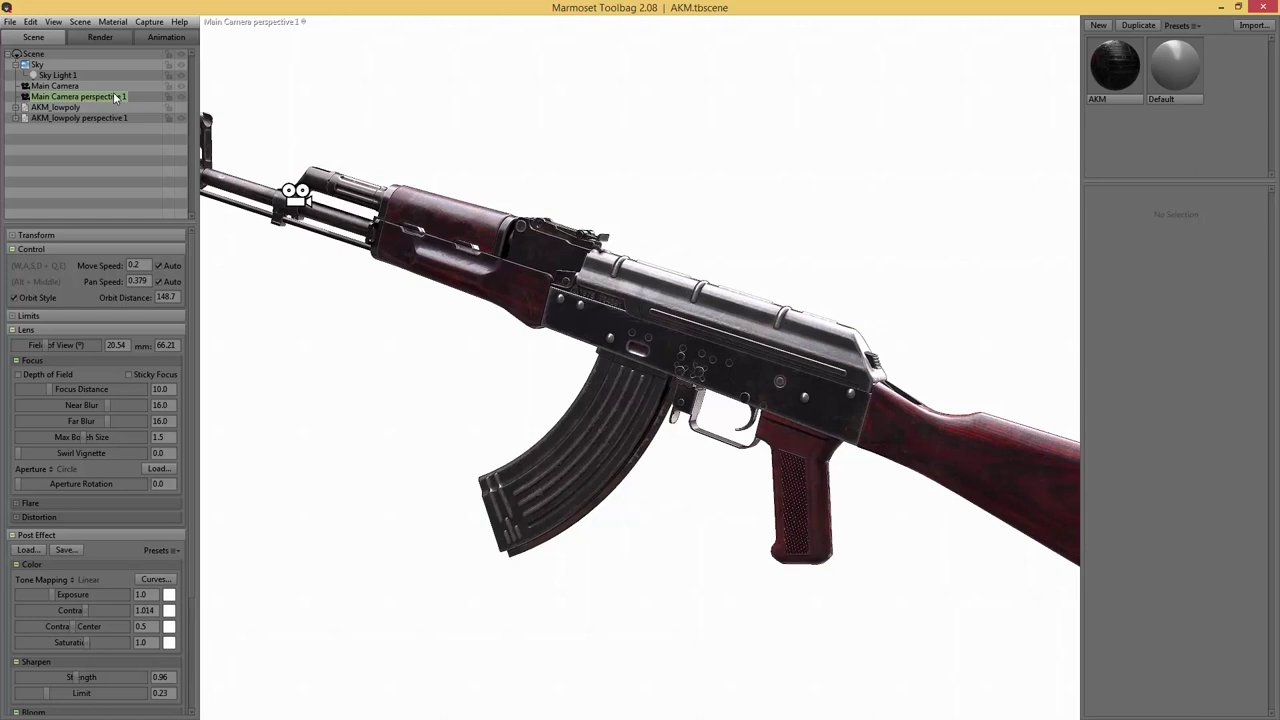
{"action": "key", "text": "ctrl+d"}
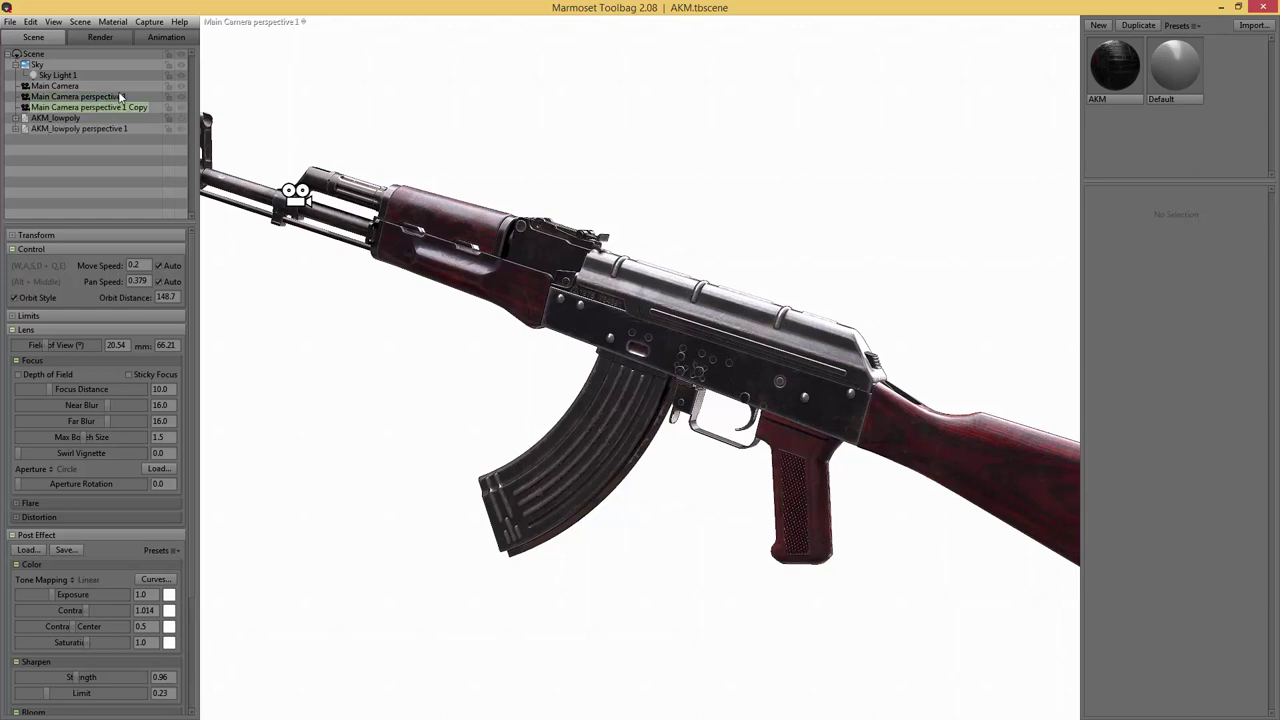
{"action": "left_click", "coordinate": [296, 17]}
{"action": "left_click", "coordinate": [372, 48]}
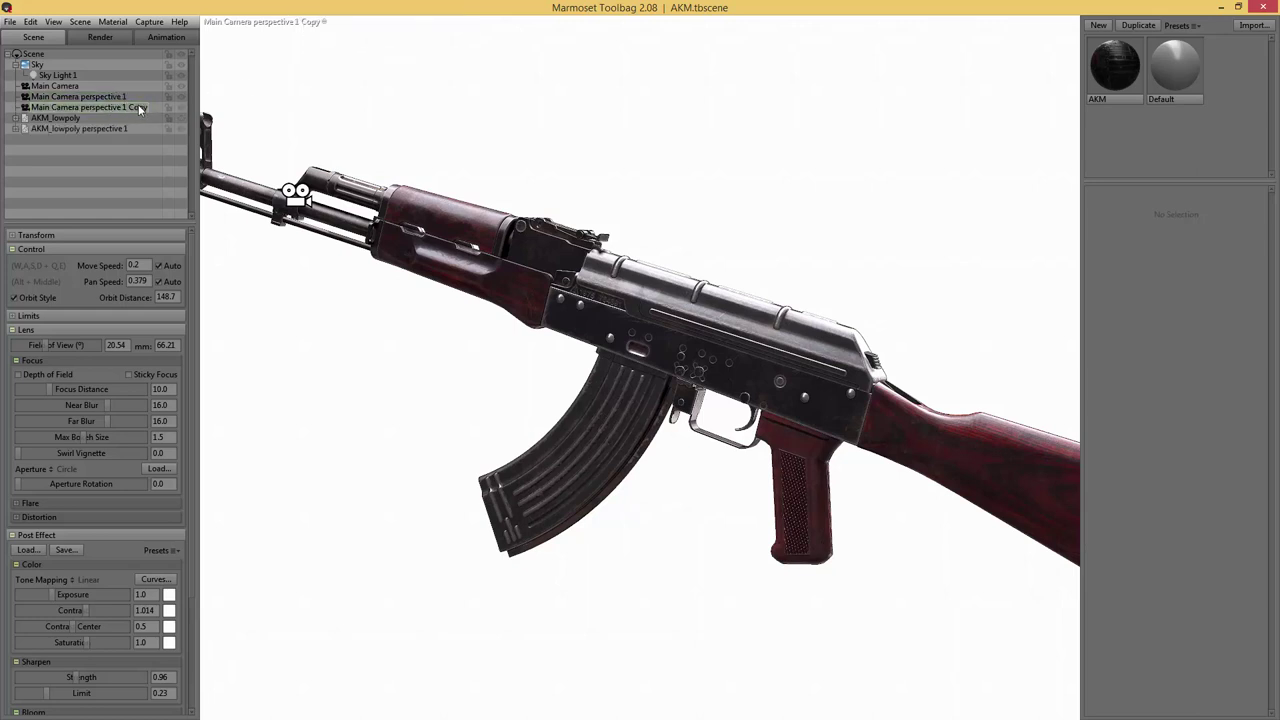
{"action": "double_click", "coordinate": [138, 104]}
{"action": "left_click_drag", "start_coordinate": [124, 106], "coordinate": [188, 109]}
{"action": "type", "text": "2"}
{"action": "key", "text": "Return"}
- Duplicate the AKM_lowpoly perspective 1 model, hide the original and rename the copy AKM_lowpoly perspective 2
{"action": "left_click", "coordinate": [104, 128]}
{"action": "key", "text": "ctrl+d"}
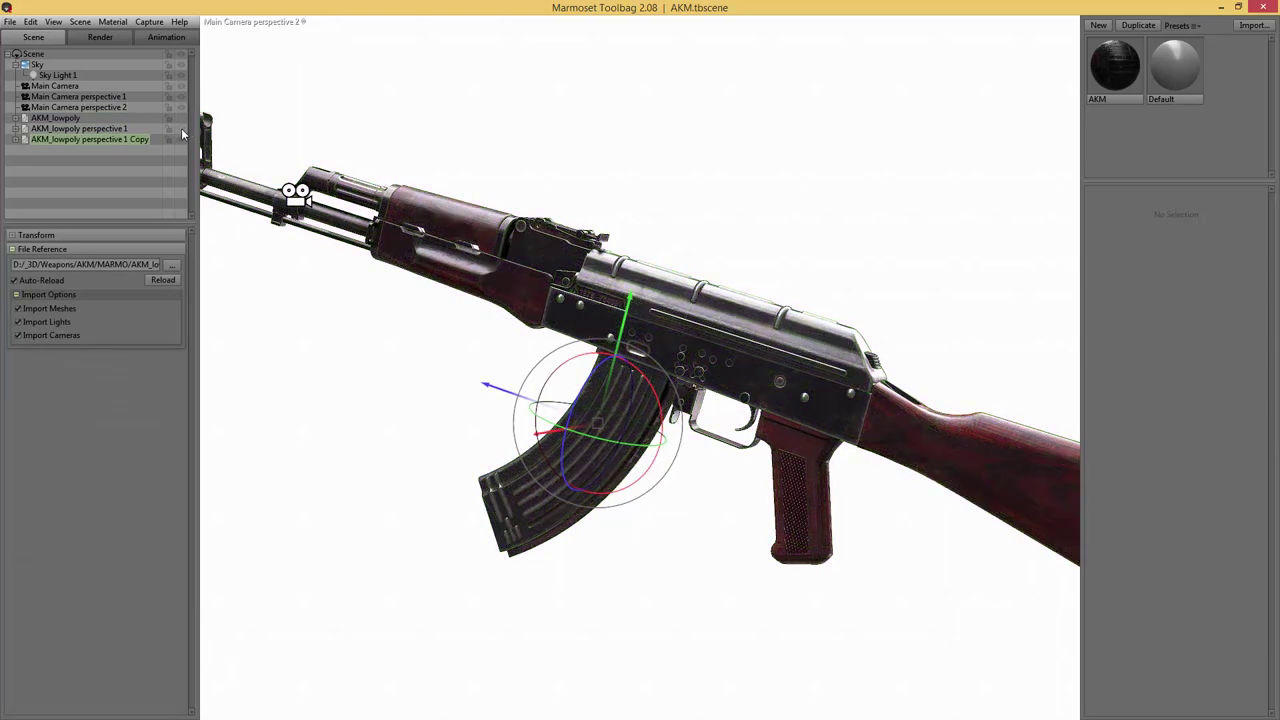
{"action": "left_click_drag", "start_coordinate": [611, 441], "coordinate": [530, 375]}
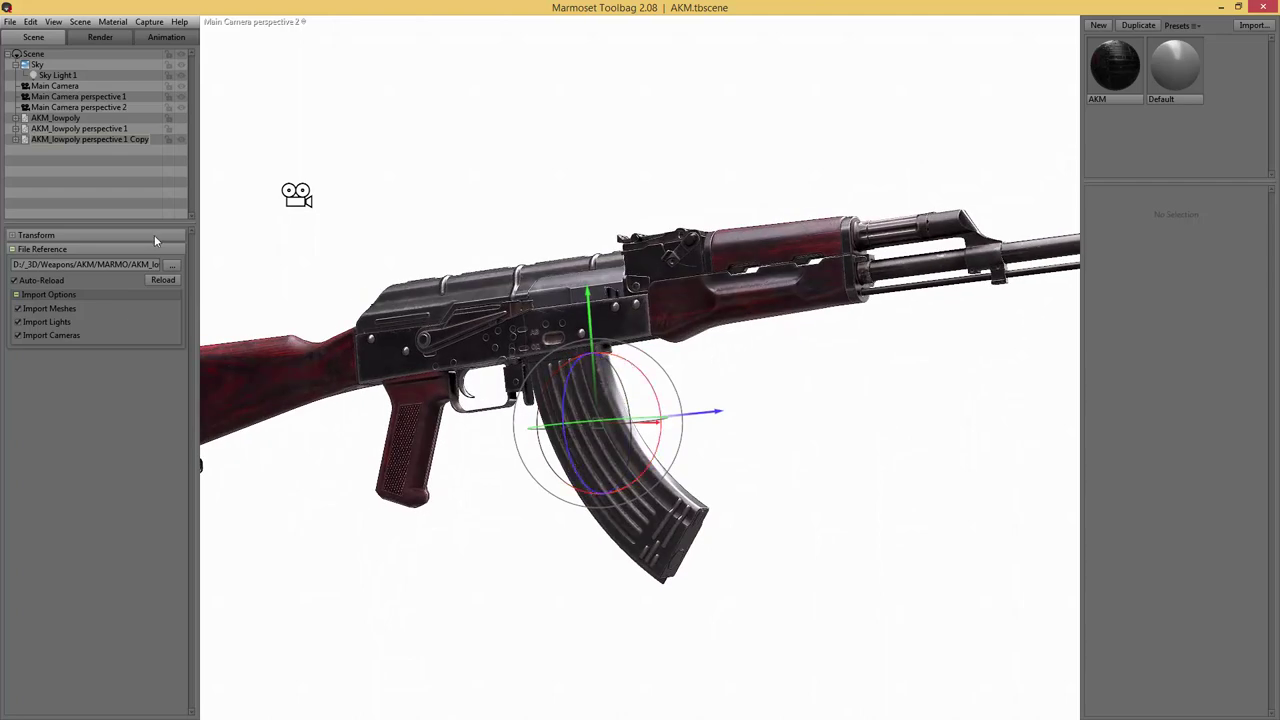
{"action": "double_click", "coordinate": [127, 139]}
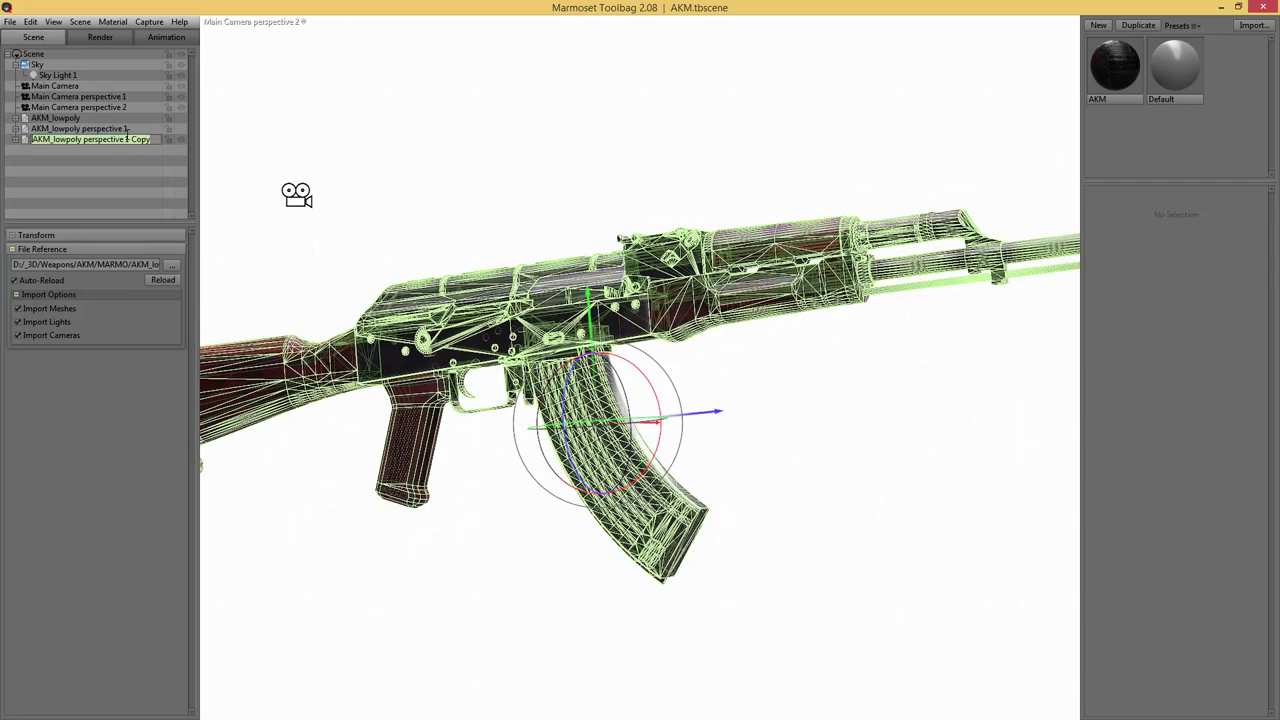
{"action": "key", "text": "BackSpace"}
{"action": "key", "text": "BackSpace"}
{"action": "key", "text": "BackSpace"}
{"action": "key", "text": "BackSpace"}
{"action": "key", "text": "BackSpace"}
{"action": "key", "text": "BackSpace"}
{"action": "type", "text": "2"}
{"action": "left_click", "coordinate": [136, 190]}
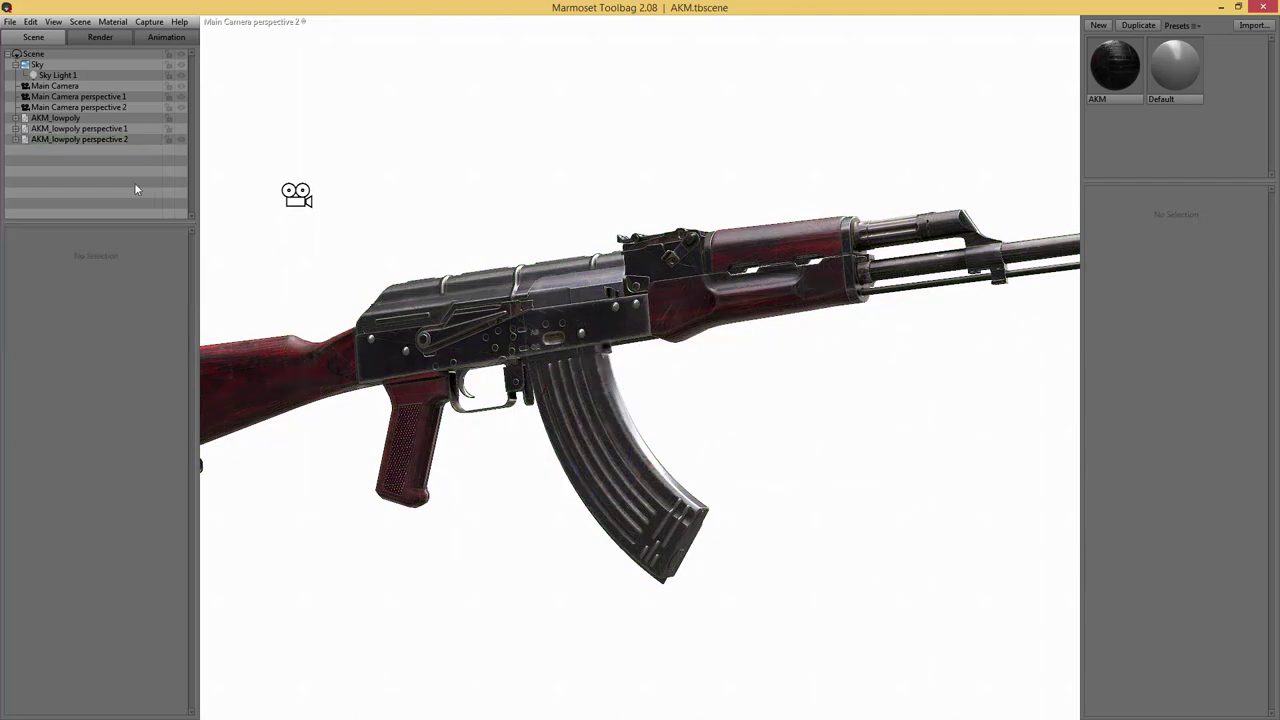
- Review the perspective cameras and the original AKM_lowpoly model in the scene hierarchy
{"action": "left_click", "coordinate": [115, 96]}
{"action": "left_click", "coordinate": [68, 116]}
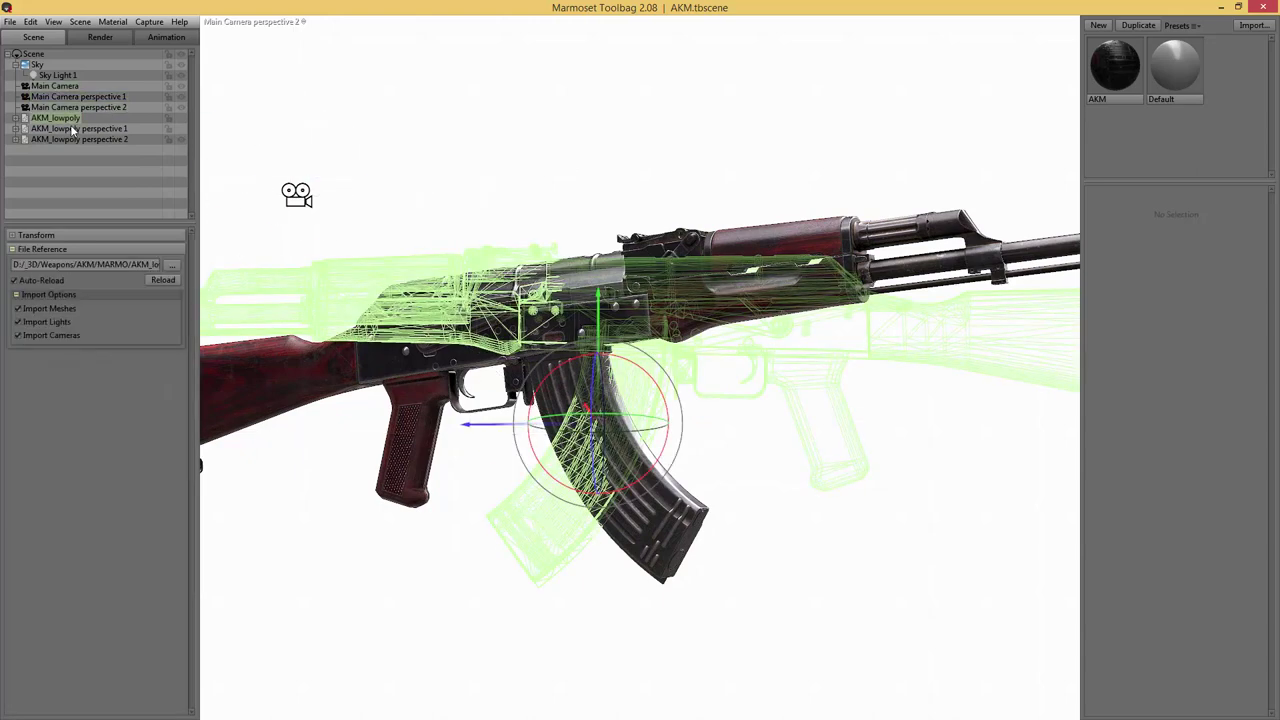
{"action": "left_click", "coordinate": [85, 106]}
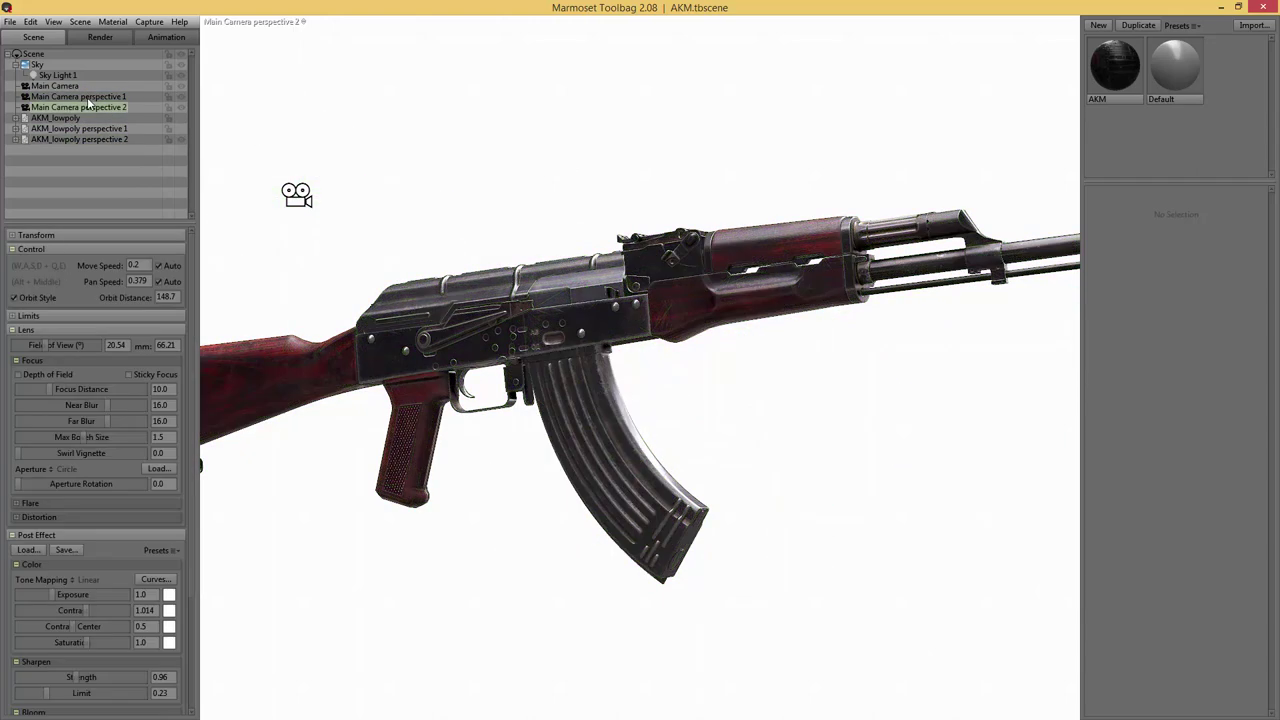
{"action": "left_click", "coordinate": [87, 97]}
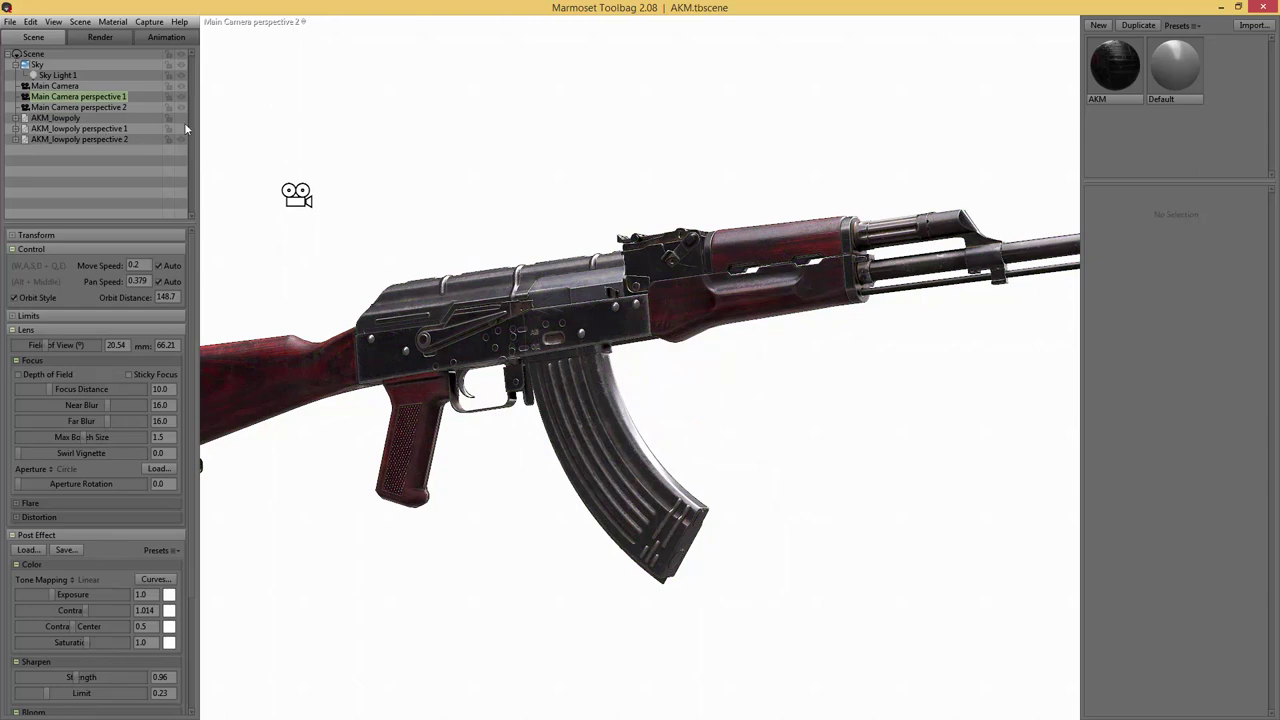
- Frame AKM_lowpoly perspective 2 from its bolt-handle side in the perspective 2 camera and preview it with the interface hidden
{"action": "left_click", "coordinate": [106, 143]}
{"action": "key", "text": "f"}
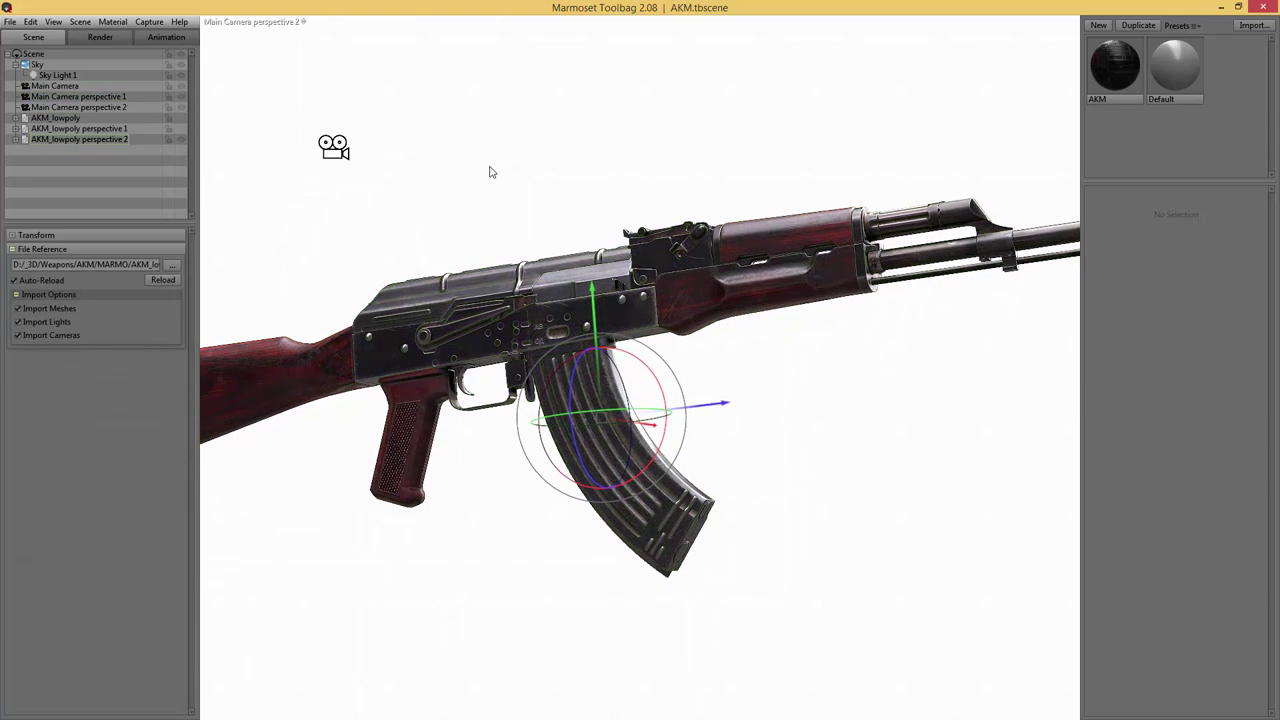
{"action": "key", "text": "Tab"}
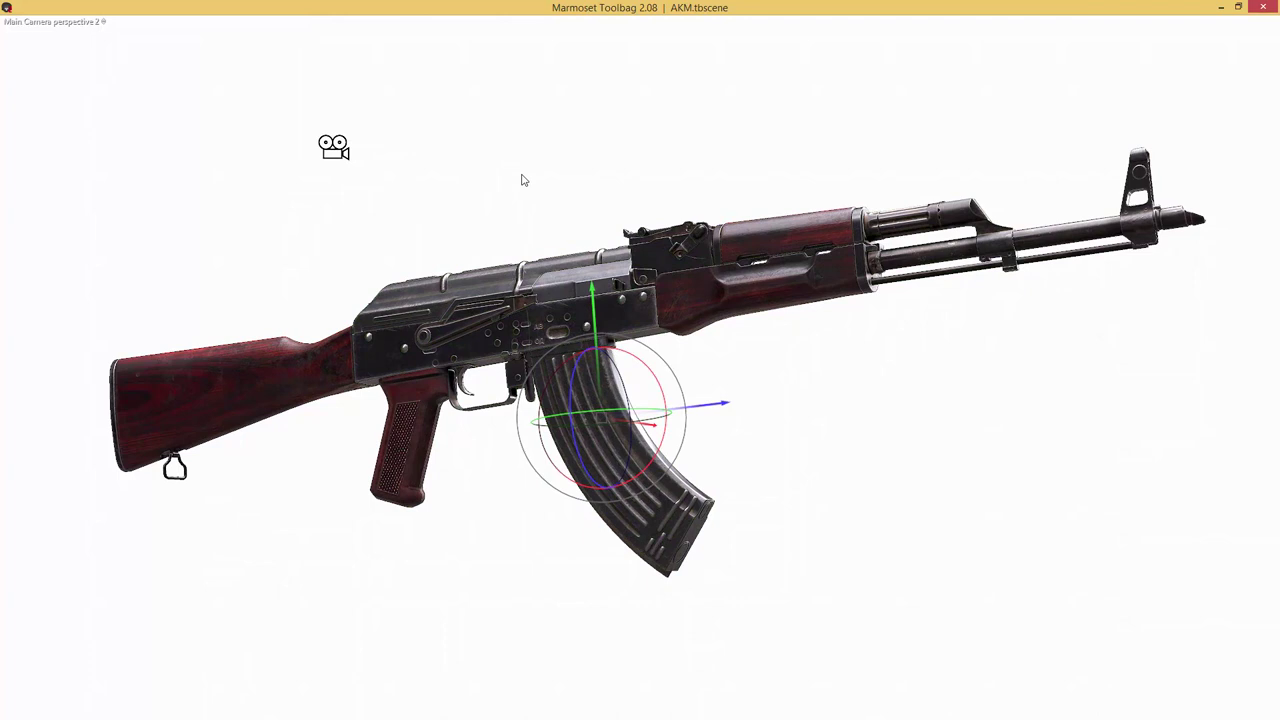
{"action": "scroll", "coordinate": [522, 180], "scroll_direction": "up", "scroll_amount": 1}
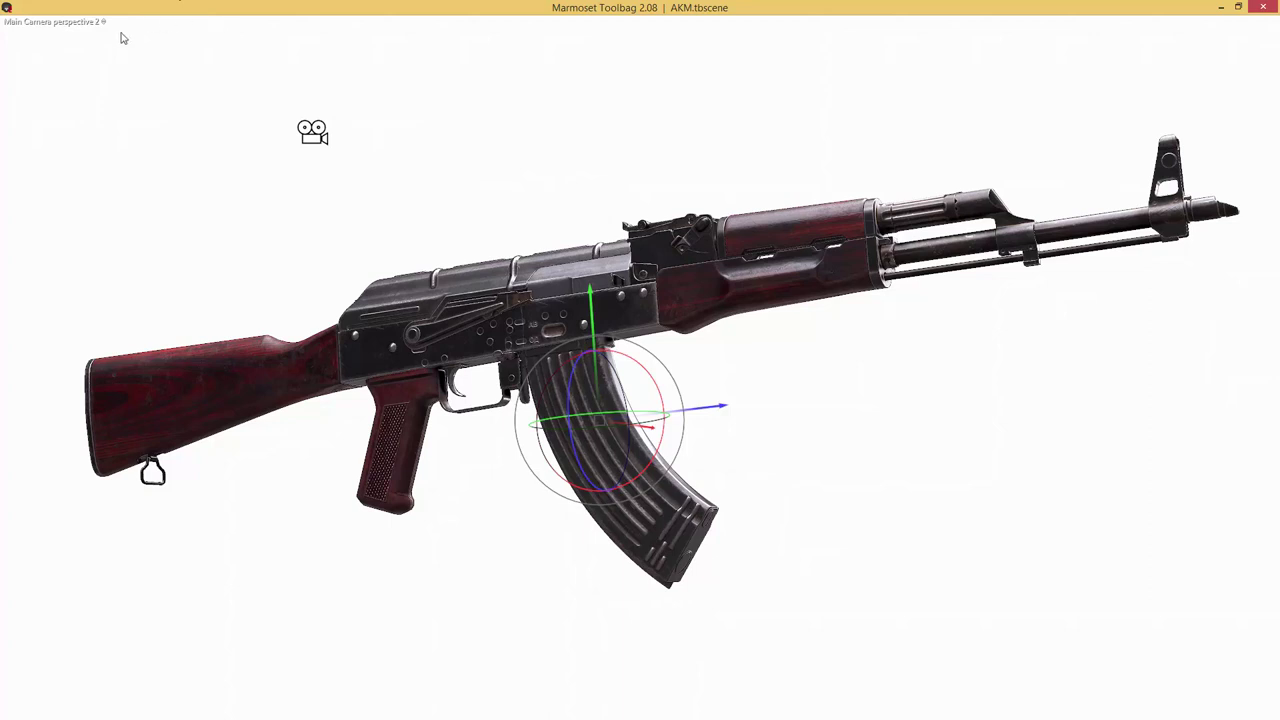
{"action": "key", "text": "Tab"}
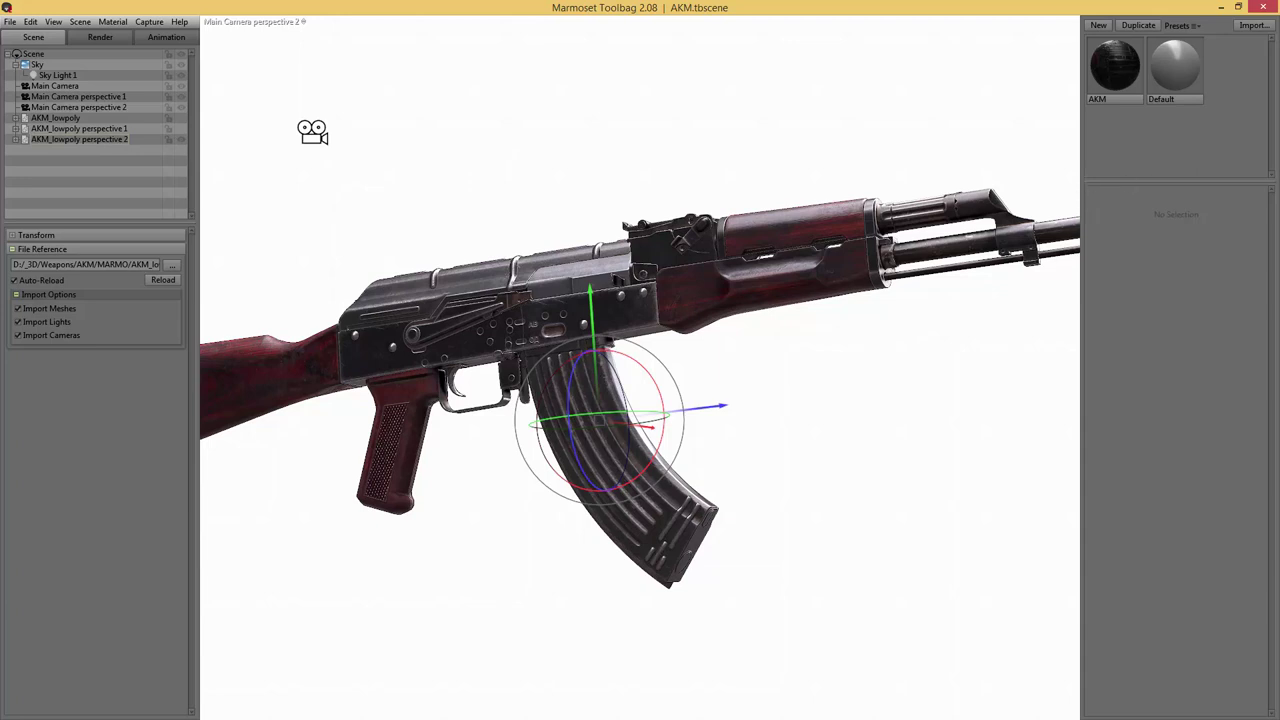
- Switch to the browser, look through the MK2 grenade renders on ArtStation and enlarge the close-up of the pull ring
{"action": "left_click_drag", "start_coordinate": [1279, 72], "coordinate": [559, 59]}
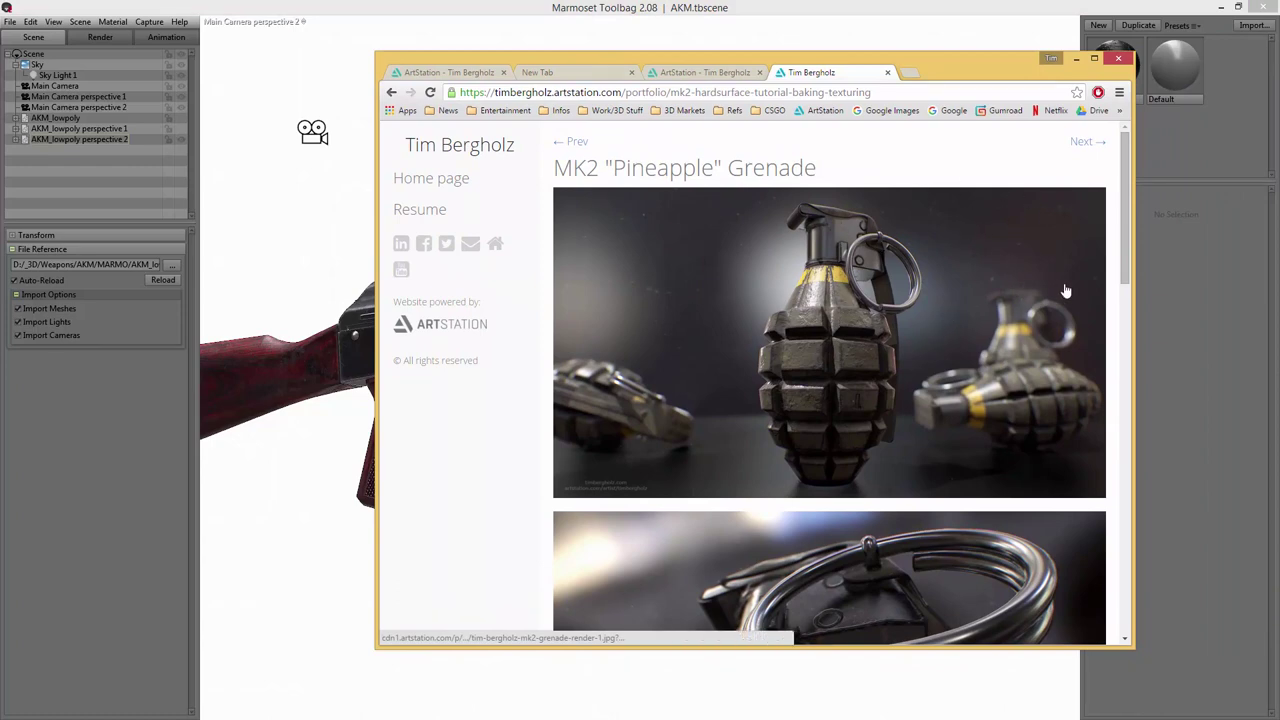
{"action": "left_click_drag", "start_coordinate": [1128, 262], "coordinate": [1128, 336]}
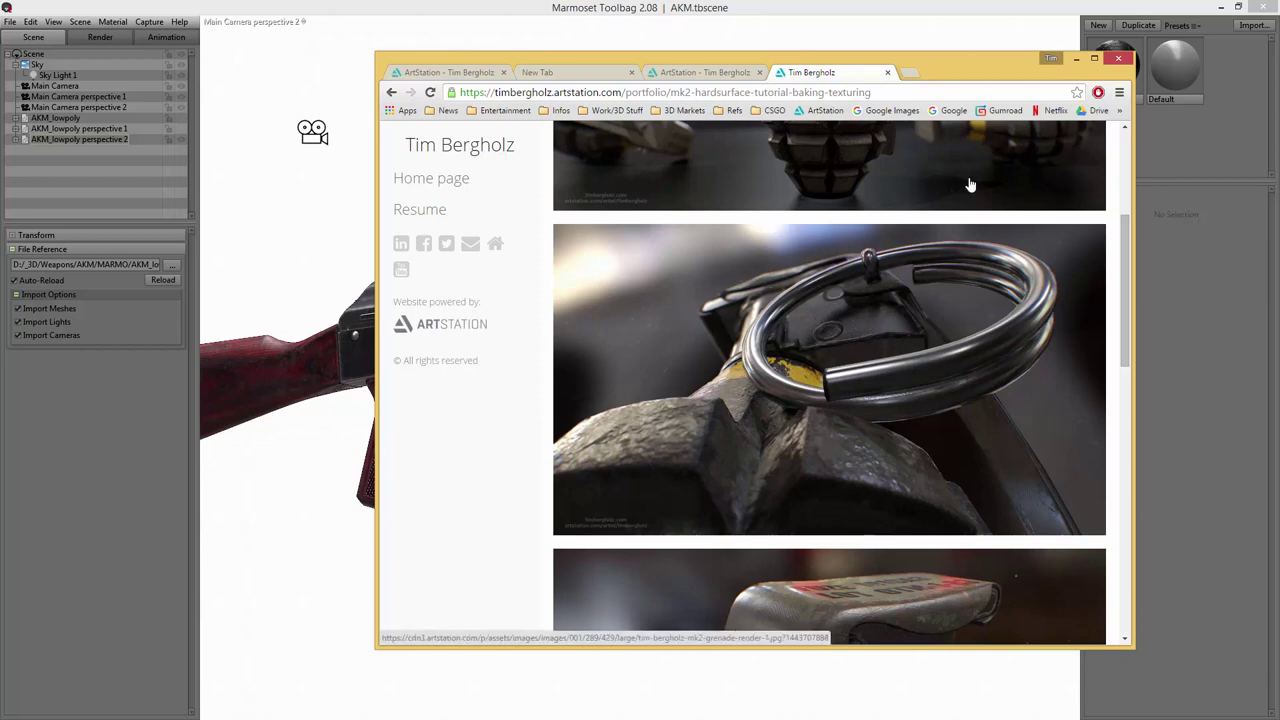
{"action": "double_click", "coordinate": [980, 72]}
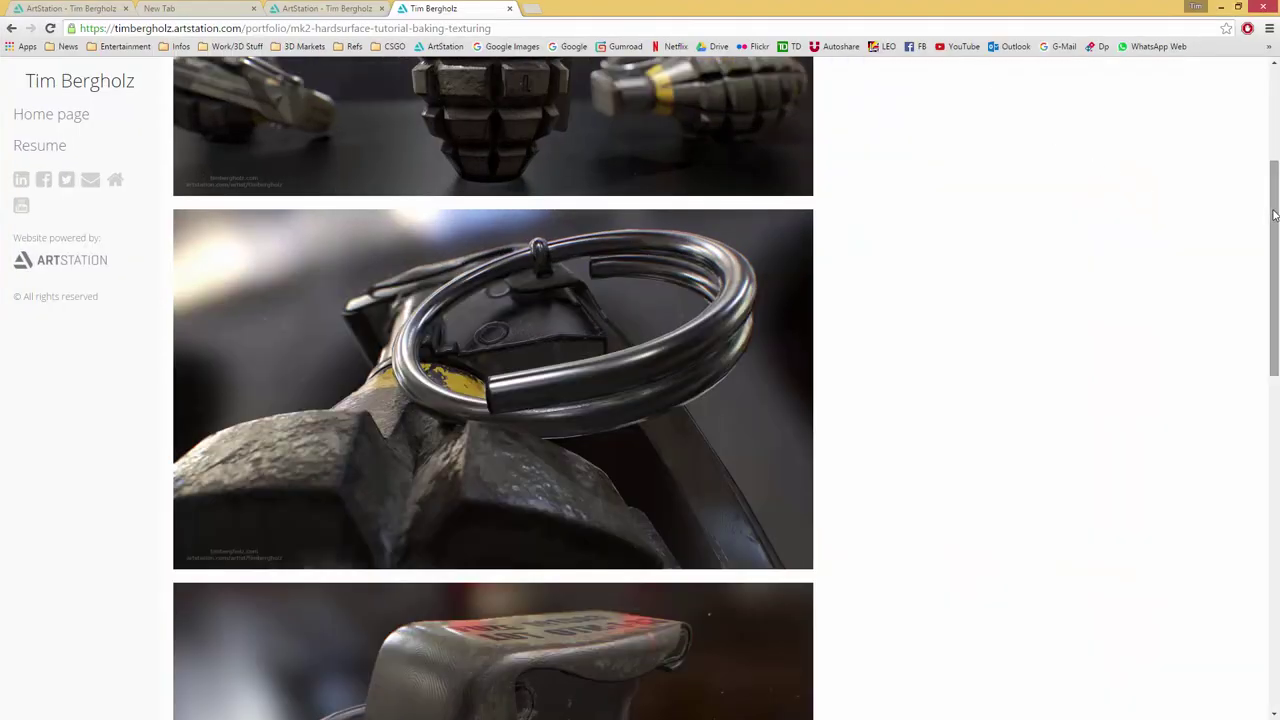
{"action": "scroll", "coordinate": [1266, 236], "scroll_direction": "down", "scroll_amount": 1}
{"action": "scroll", "coordinate": [1262, 245], "scroll_direction": "down", "scroll_amount": 4}
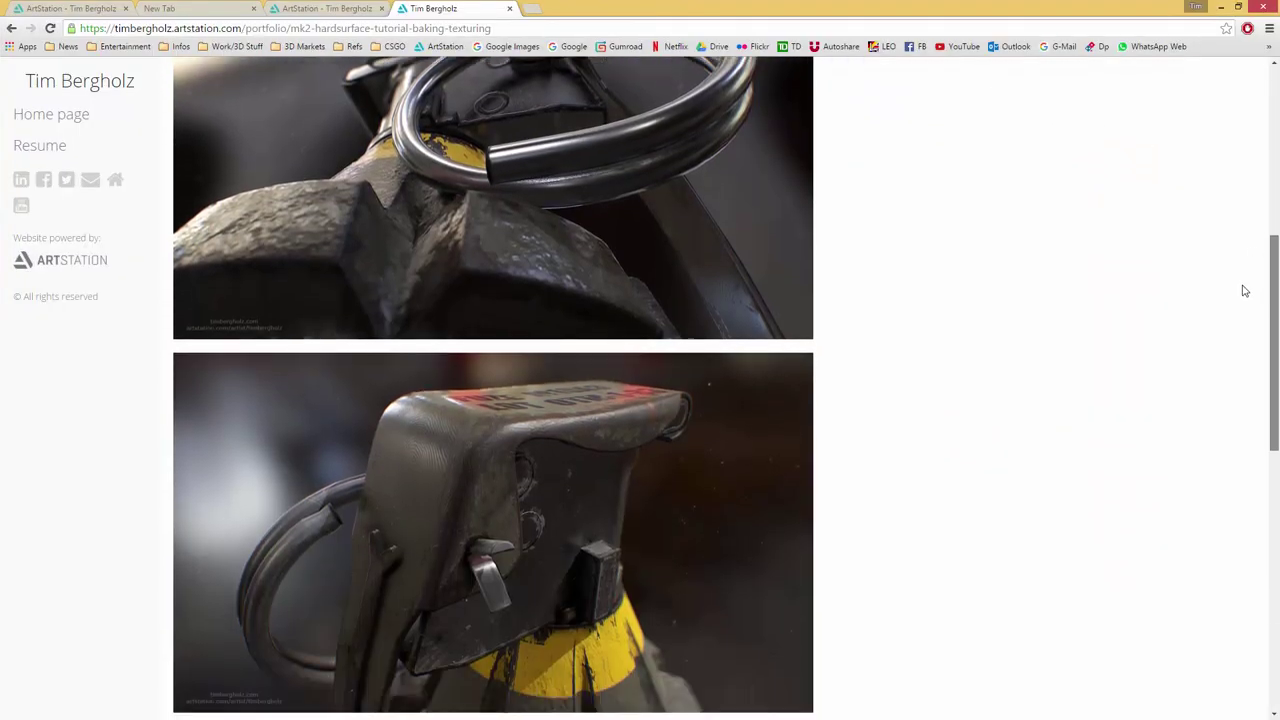
{"action": "scroll", "coordinate": [1245, 275], "scroll_direction": "up", "scroll_amount": 1}
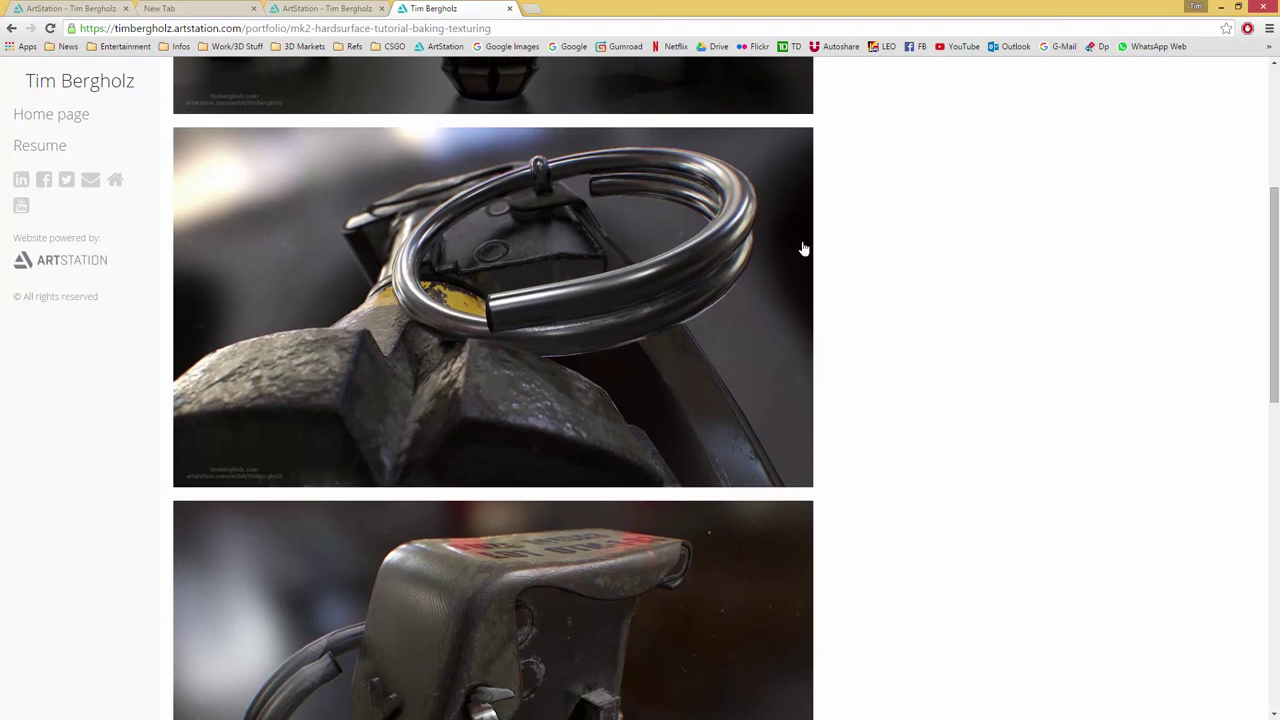
{"action": "left_click", "coordinate": [731, 243]}
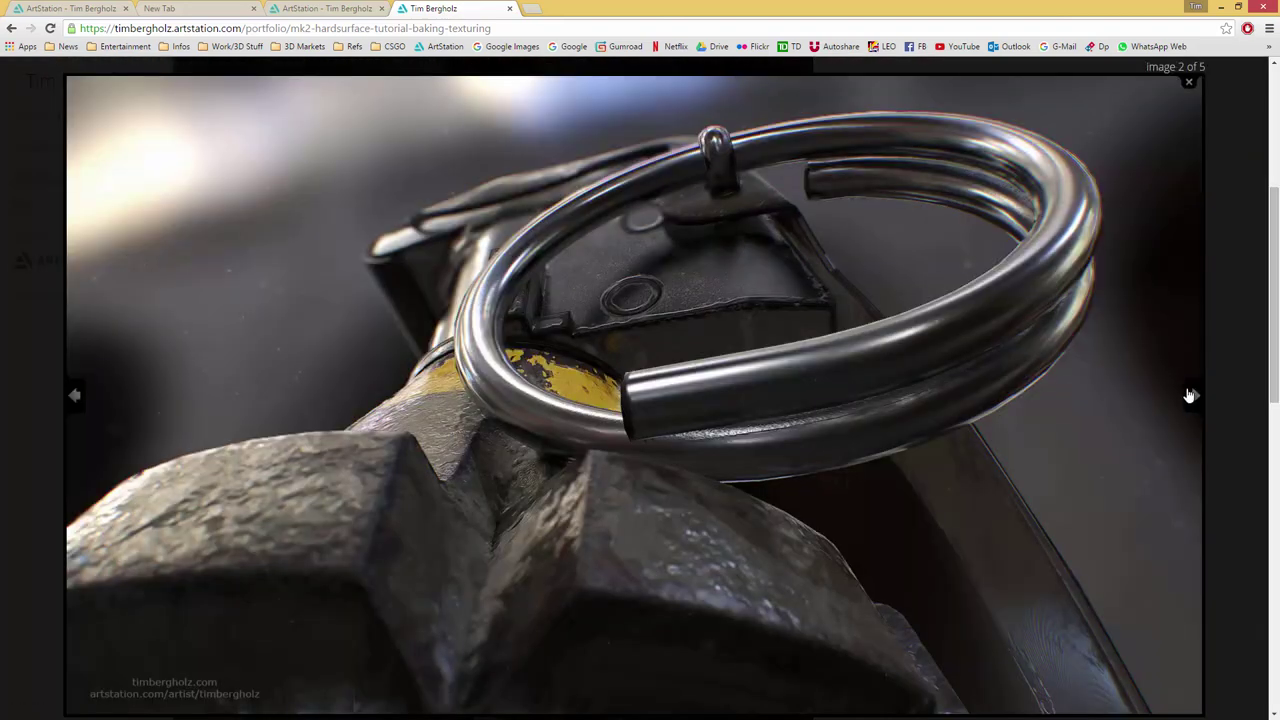
- Page through the MK2 grenade renders on ArtStation, studying the close-up angles and blurred backgrounds at full and reduced window size
{"action": "left_click", "coordinate": [1193, 396]}
{"action": "left_click", "coordinate": [1193, 396]}
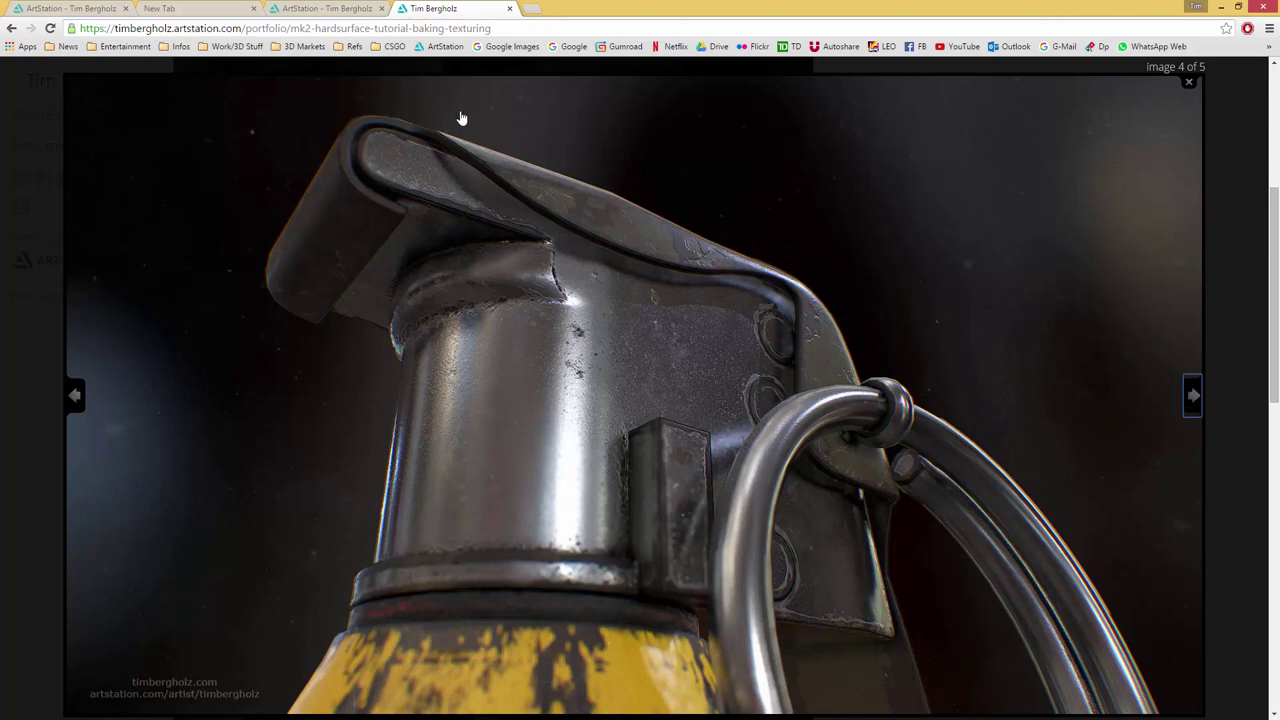
{"action": "left_click", "coordinate": [1193, 396]}
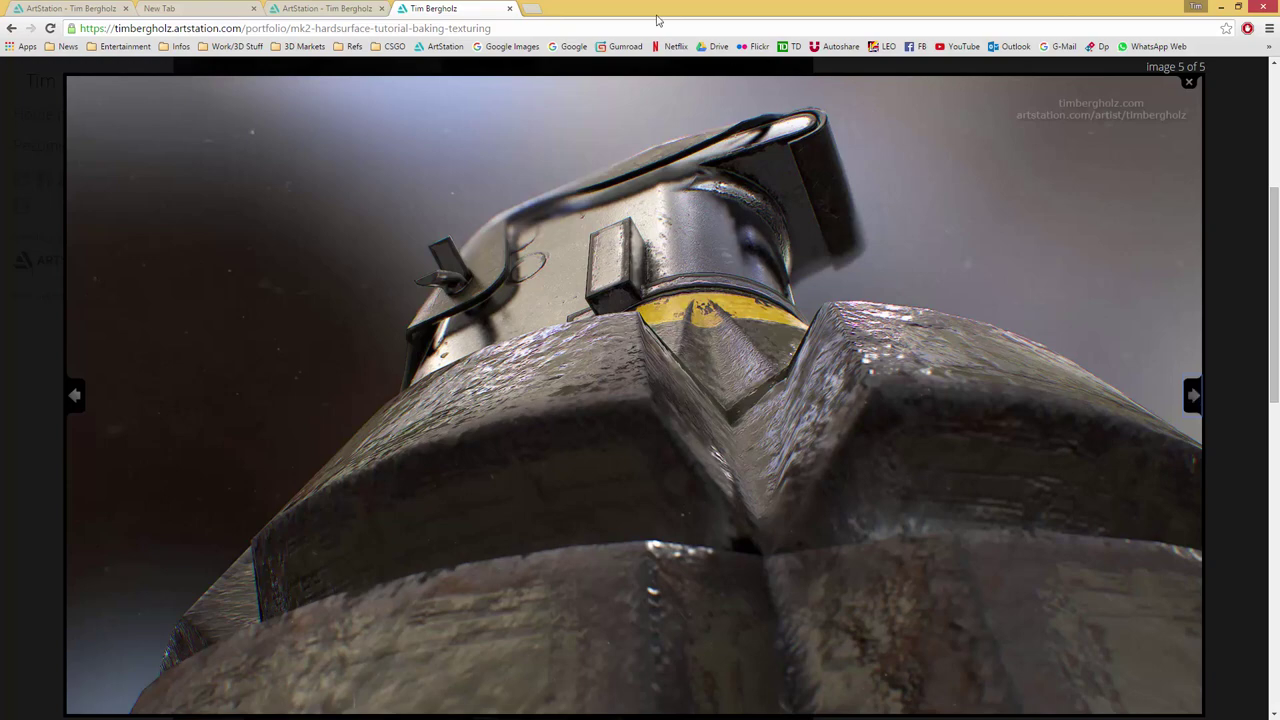
{"action": "left_click_drag", "start_coordinate": [675, 10], "coordinate": [671, 39]}
{"action": "left_click", "coordinate": [934, 306]}
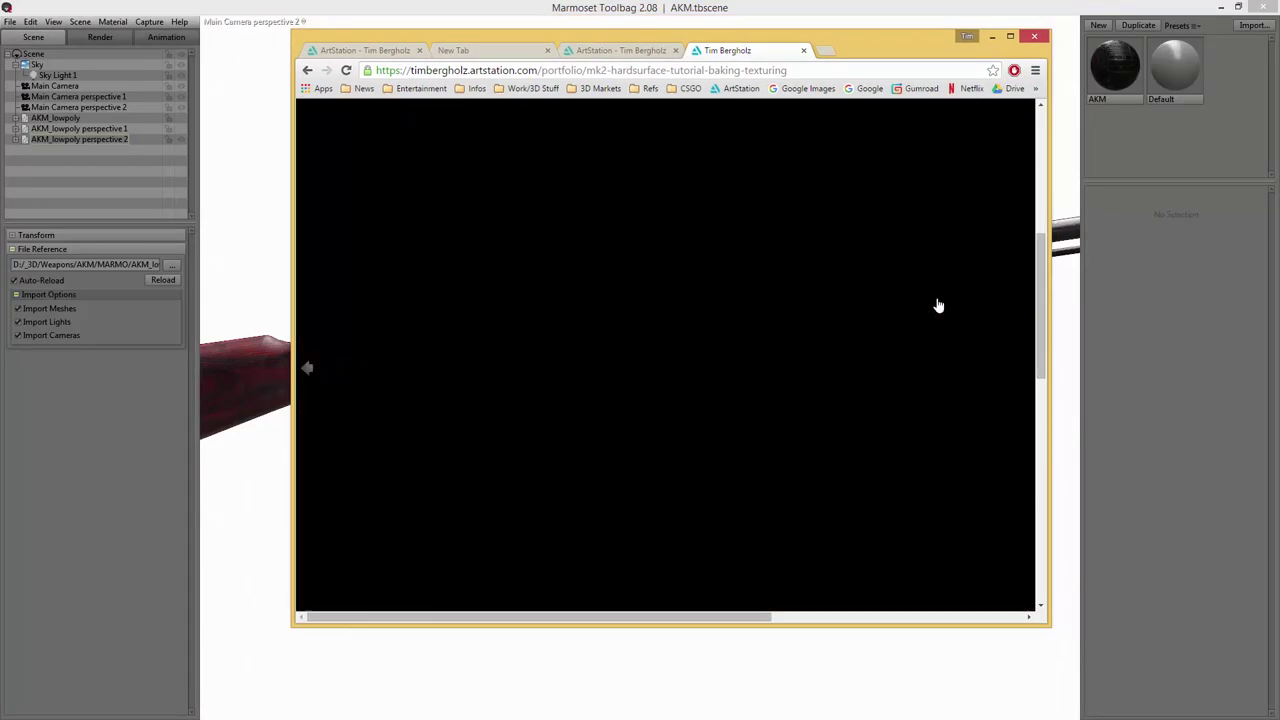
{"action": "left_click", "coordinate": [986, 370]}
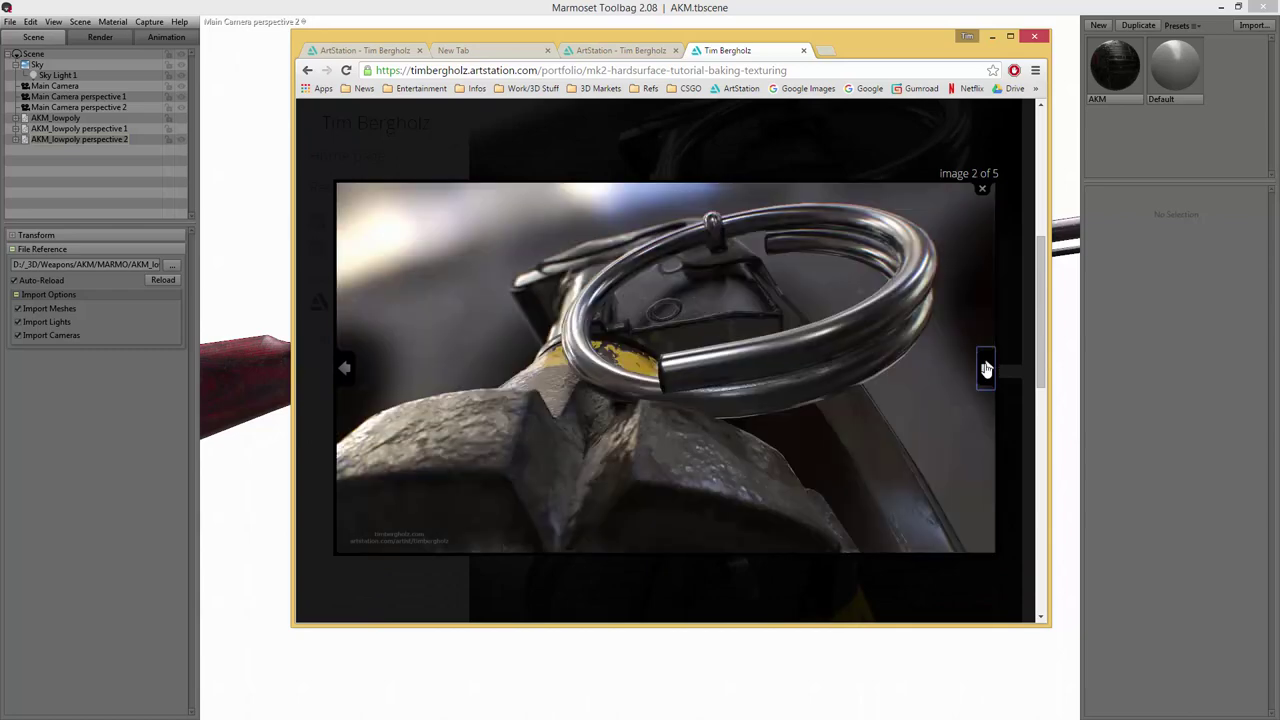
{"action": "left_click", "coordinate": [986, 370]}
{"action": "left_click", "coordinate": [986, 370]}
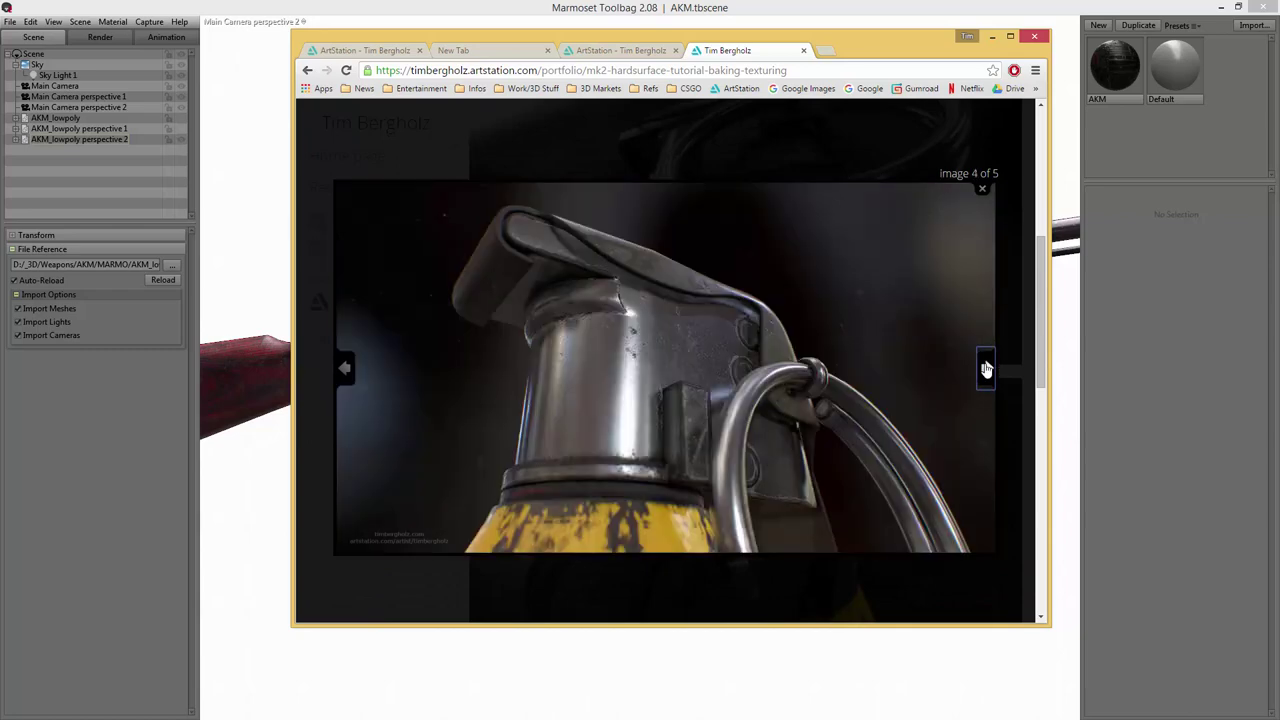
{"action": "left_click", "coordinate": [986, 370]}
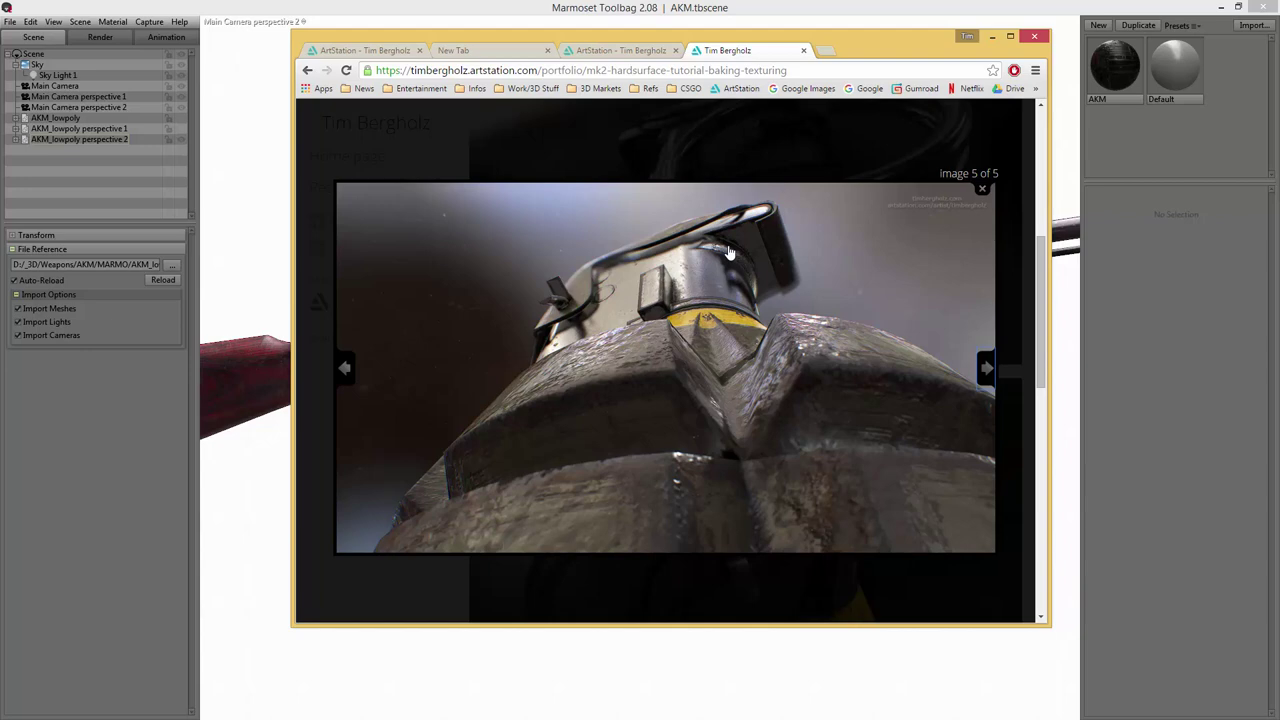
{"action": "left_click", "coordinate": [986, 369]}
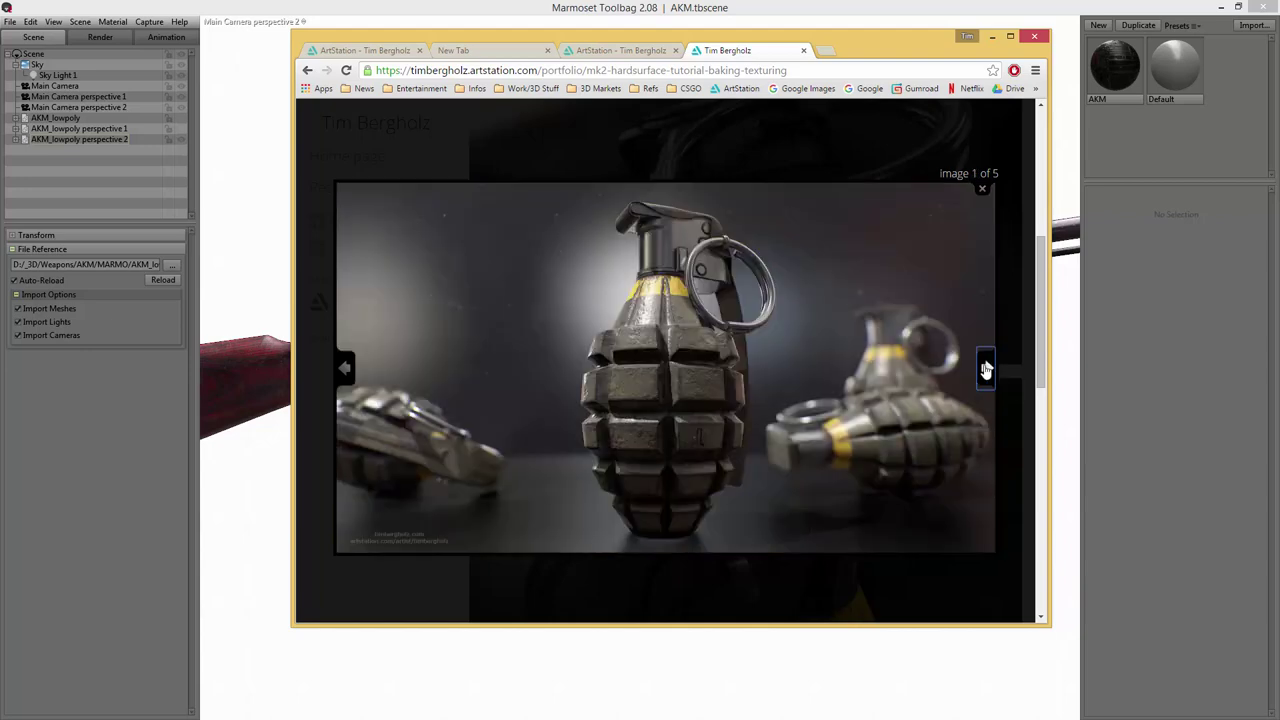
{"action": "left_click", "coordinate": [986, 369]}
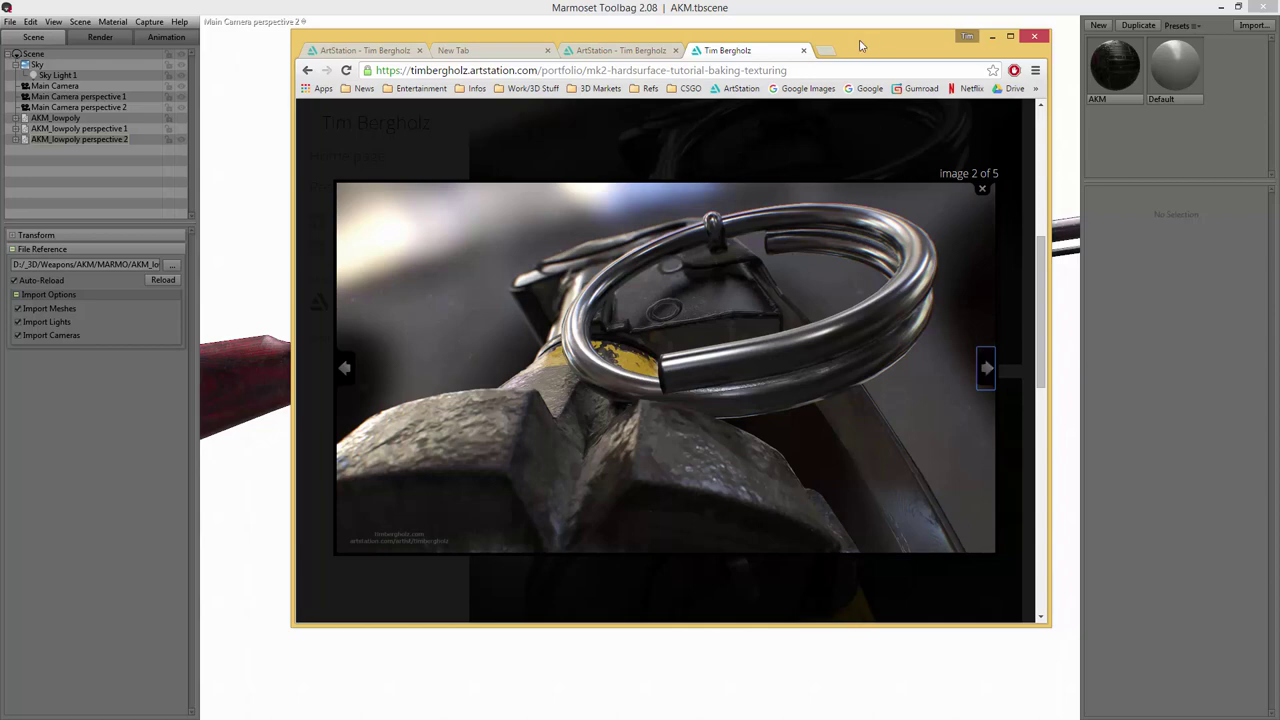
- Switch back to Marmoset Toolbag and frame a close-up of the AKM's rear sight from above in the perspective 2 camera
{"action": "left_click", "coordinate": [992, 36]}
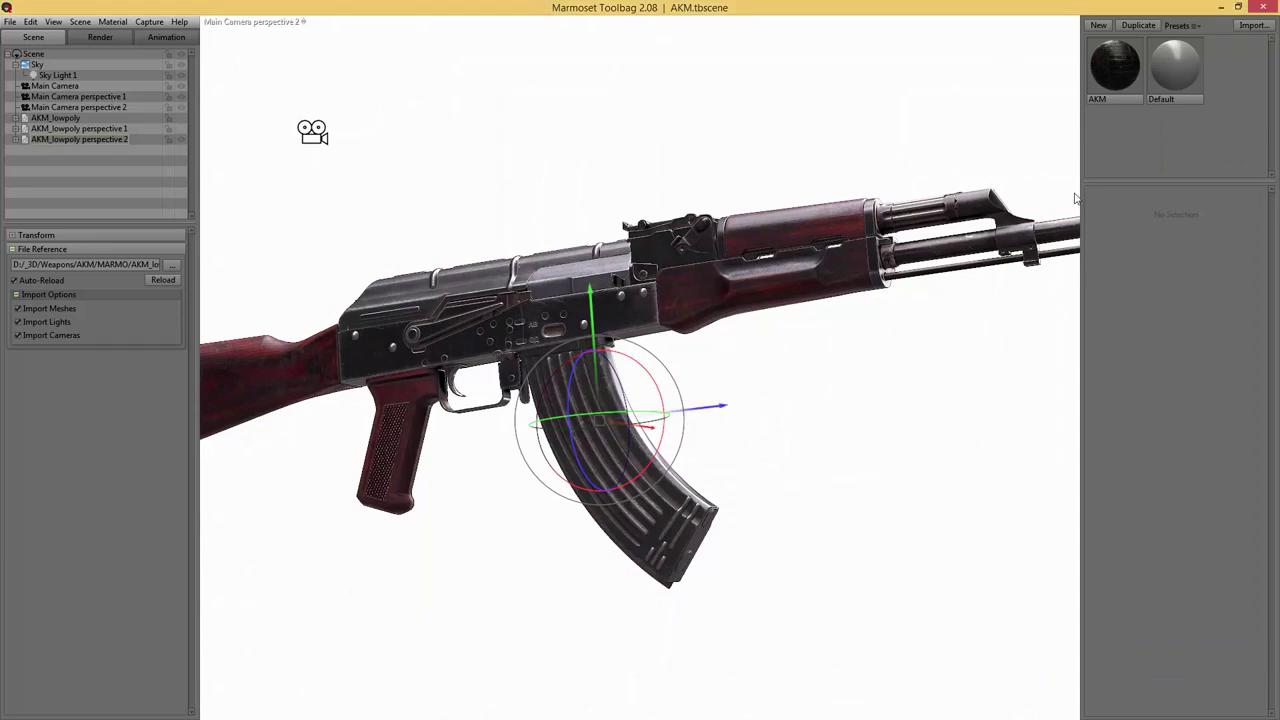
{"action": "left_click", "coordinate": [918, 124]}
{"action": "key", "text": "Tab"}
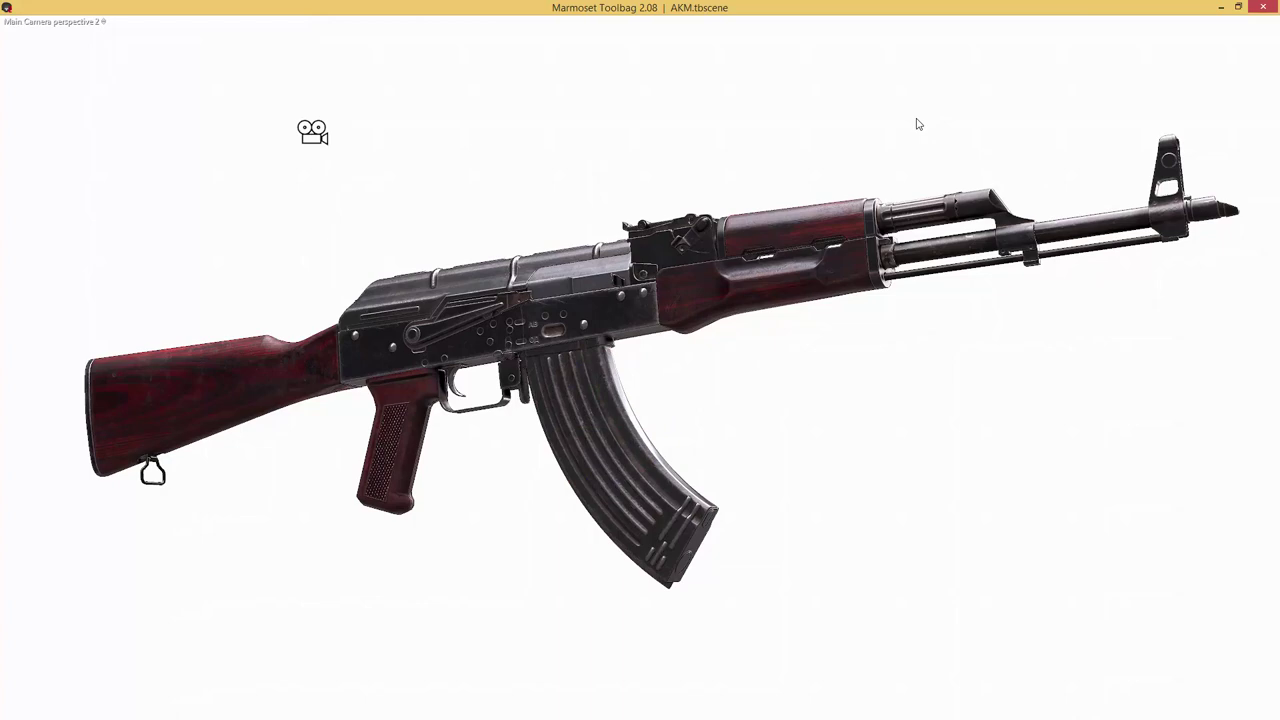
{"action": "key", "text": "Tab"}
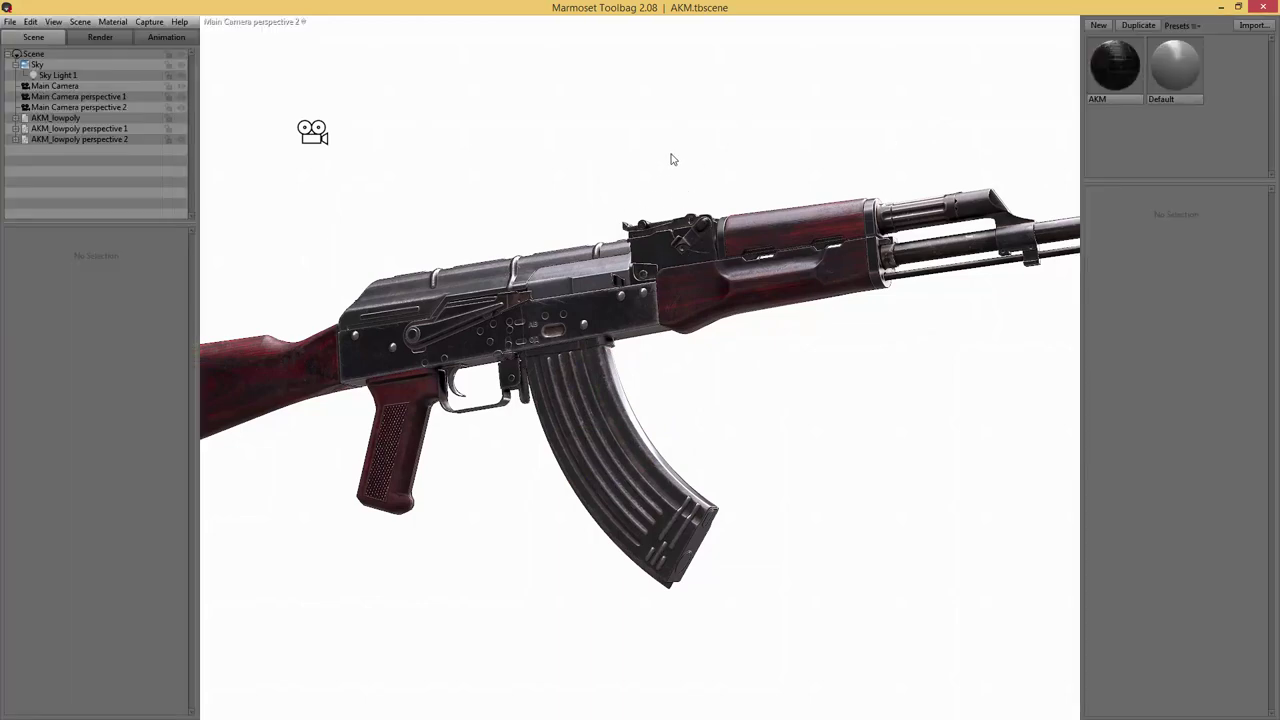
{"action": "left_click_drag", "start_coordinate": [671, 157], "coordinate": [874, 248]}
{"action": "scroll", "coordinate": [874, 248], "scroll_direction": "up", "scroll_amount": 5}
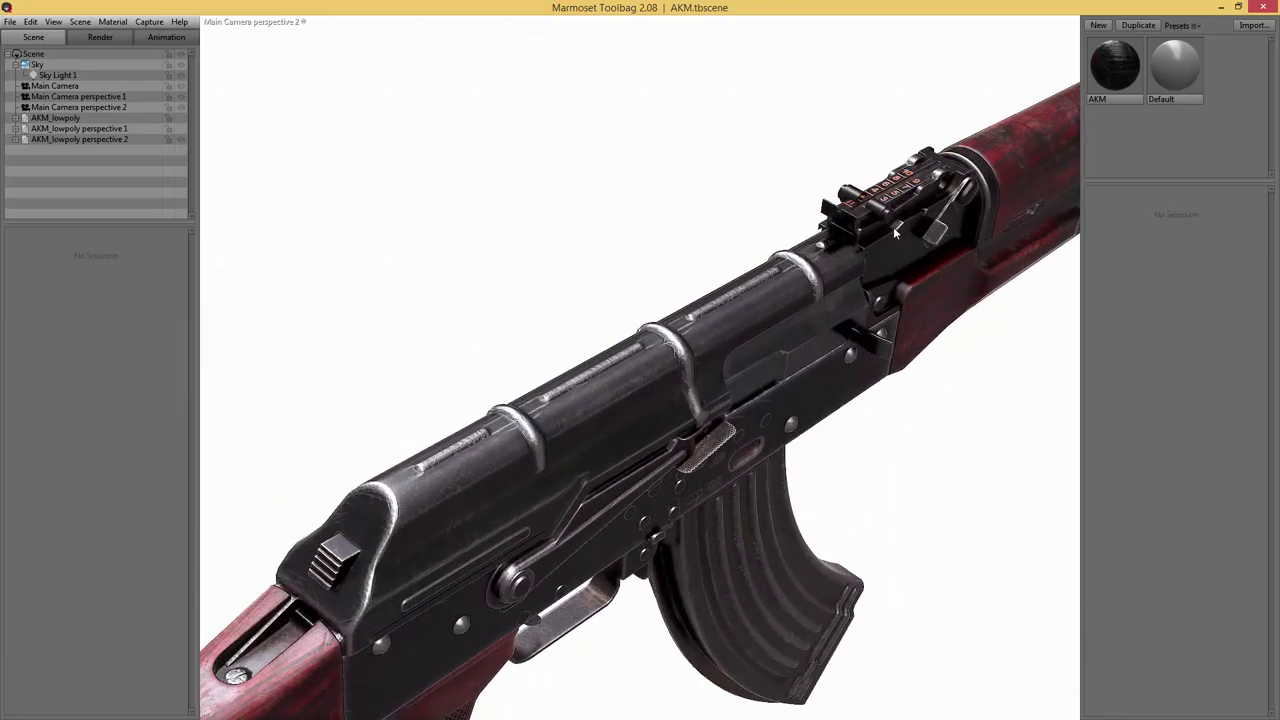
{"action": "middle_click_drag", "start_coordinate": [910, 208], "coordinate": [640, 258]}
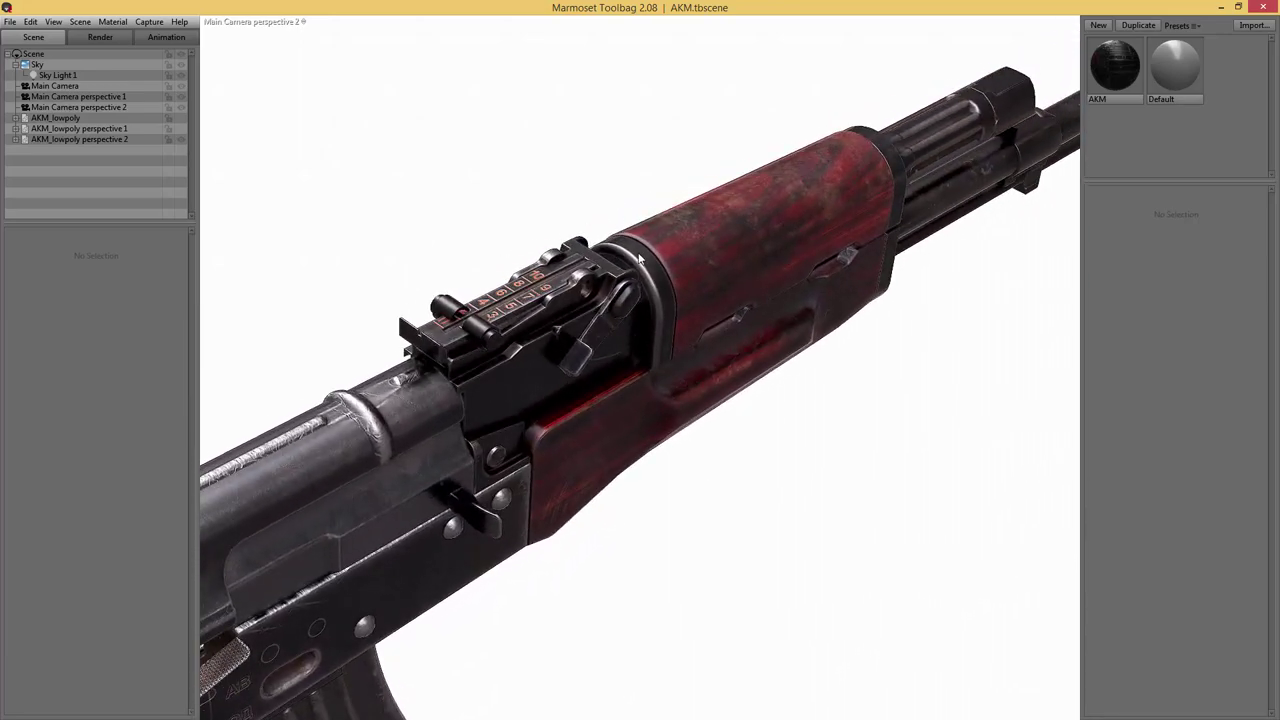
{"action": "scroll", "coordinate": [640, 258], "scroll_direction": "up", "scroll_amount": 4}
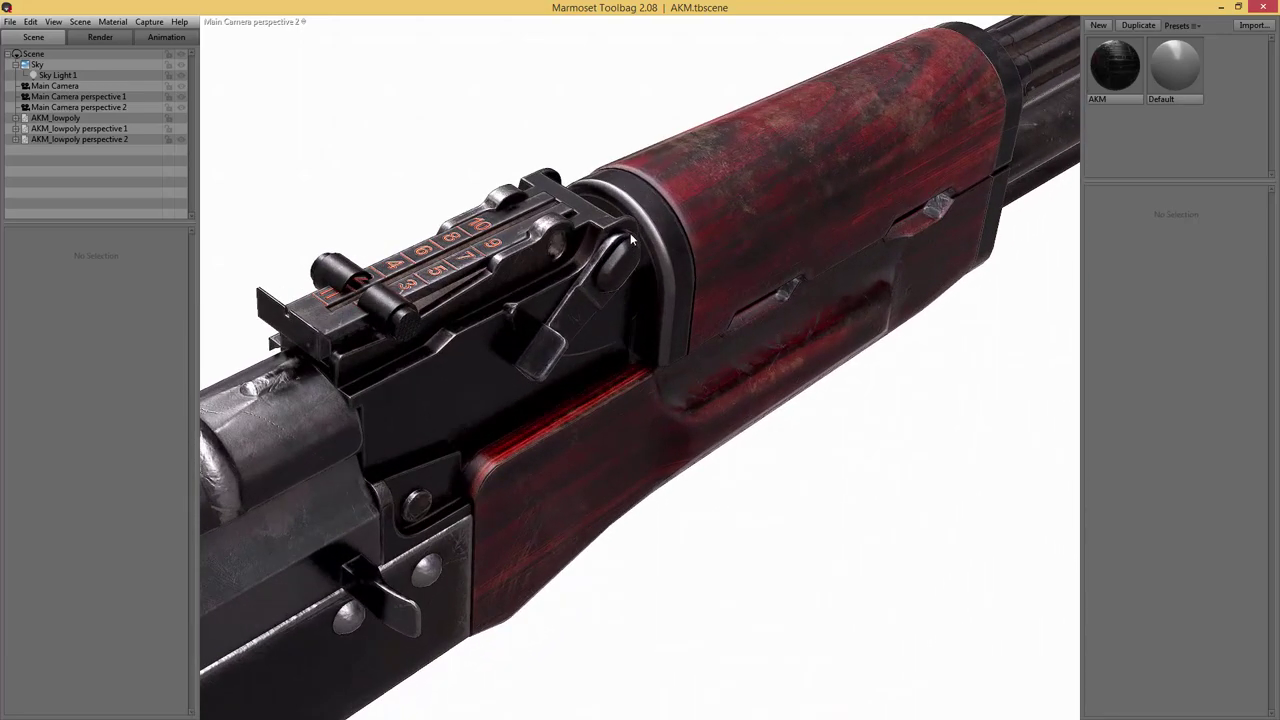
{"action": "left_click_drag", "start_coordinate": [563, 184], "coordinate": [650, 203]}
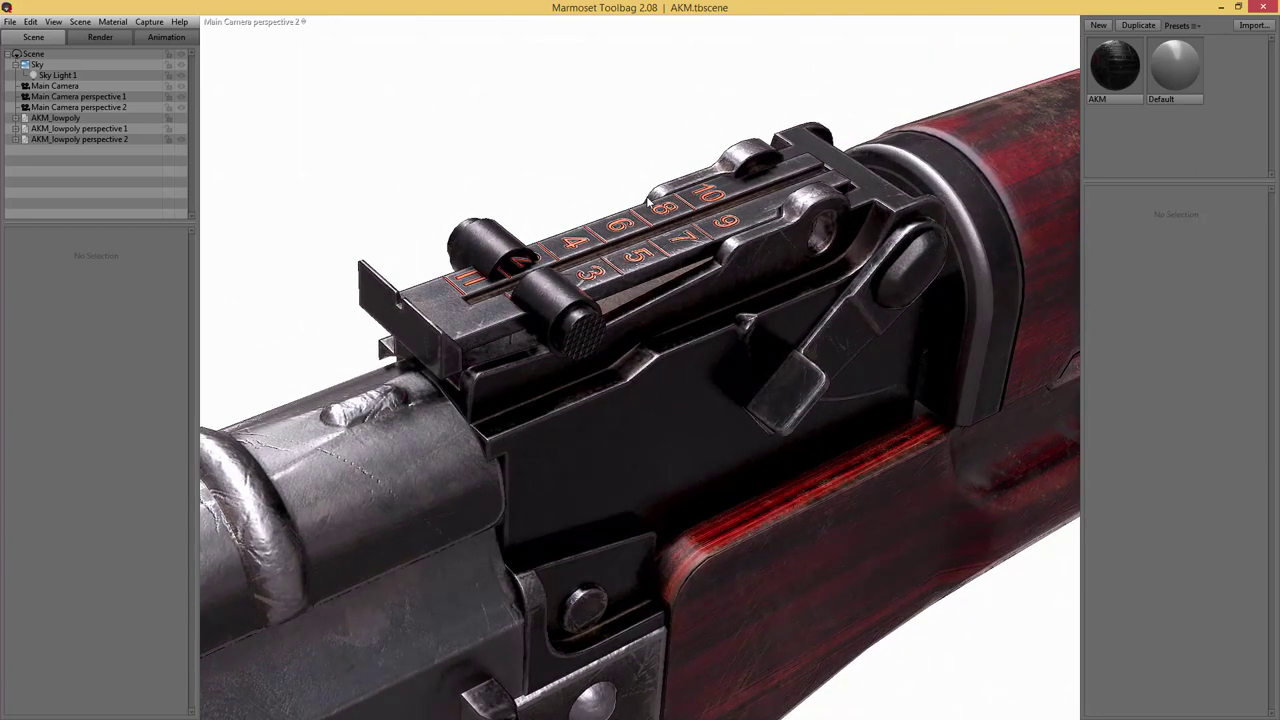
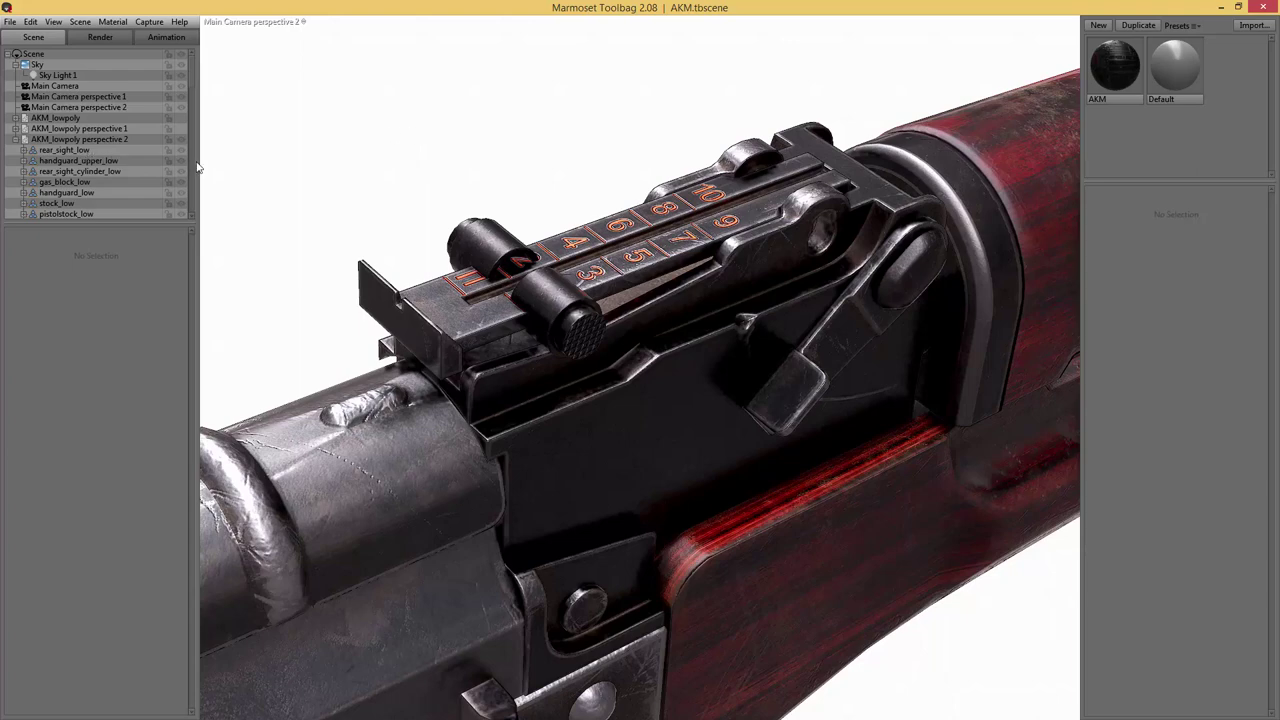
- Try the Trainstation2 sky preset with a sky brightness of 24.42 and a backdrop brightness of 0.831
{"action": "left_click", "coordinate": [34, 65]}
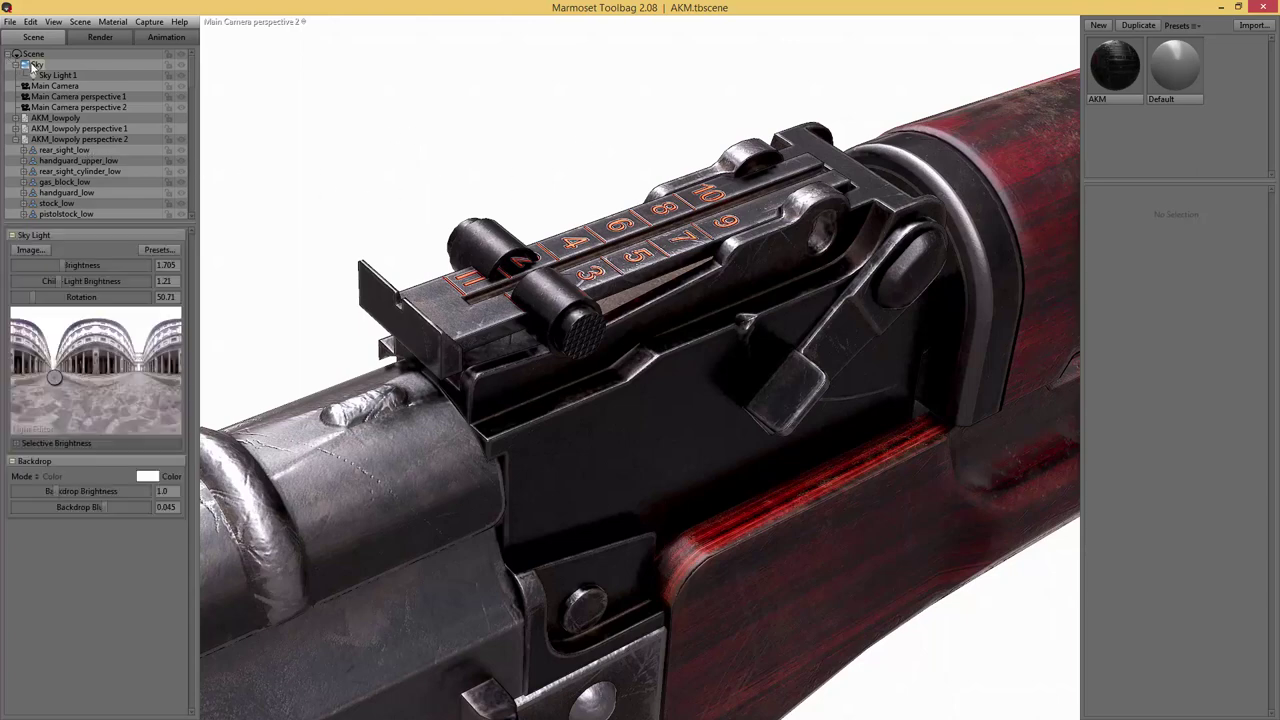
{"action": "left_click", "coordinate": [159, 250]}
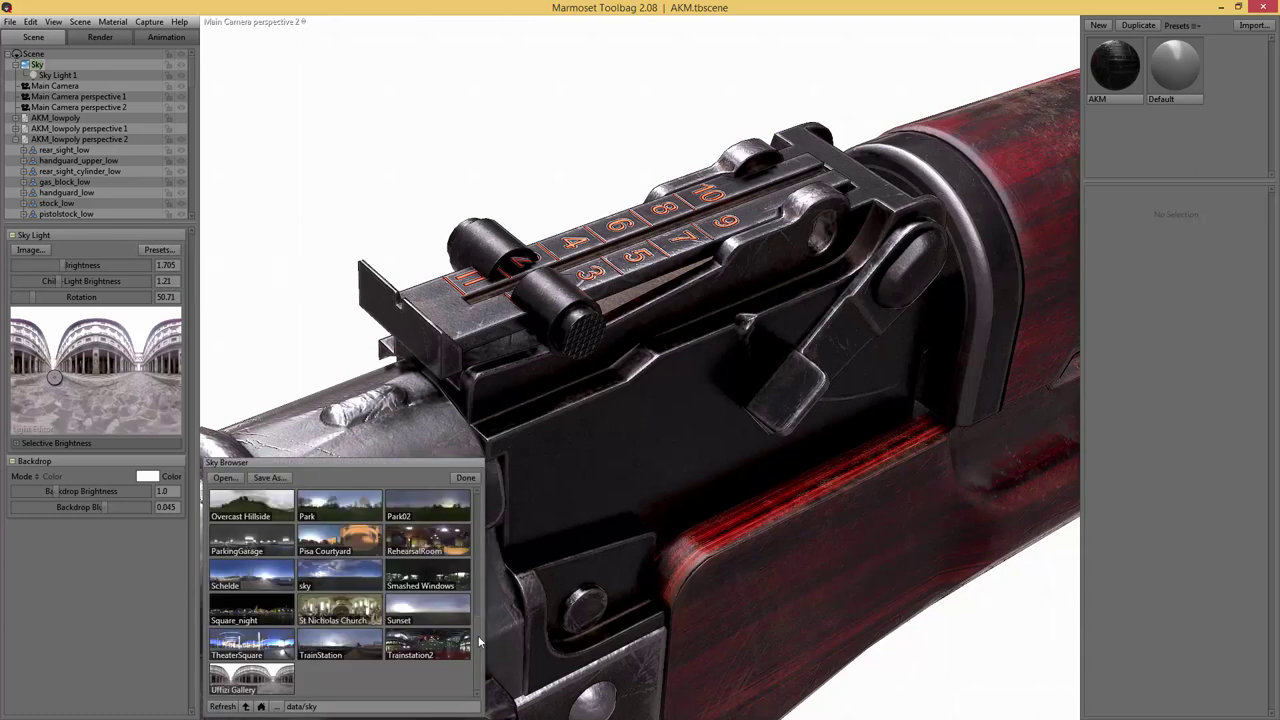
{"action": "left_click", "coordinate": [448, 647]}
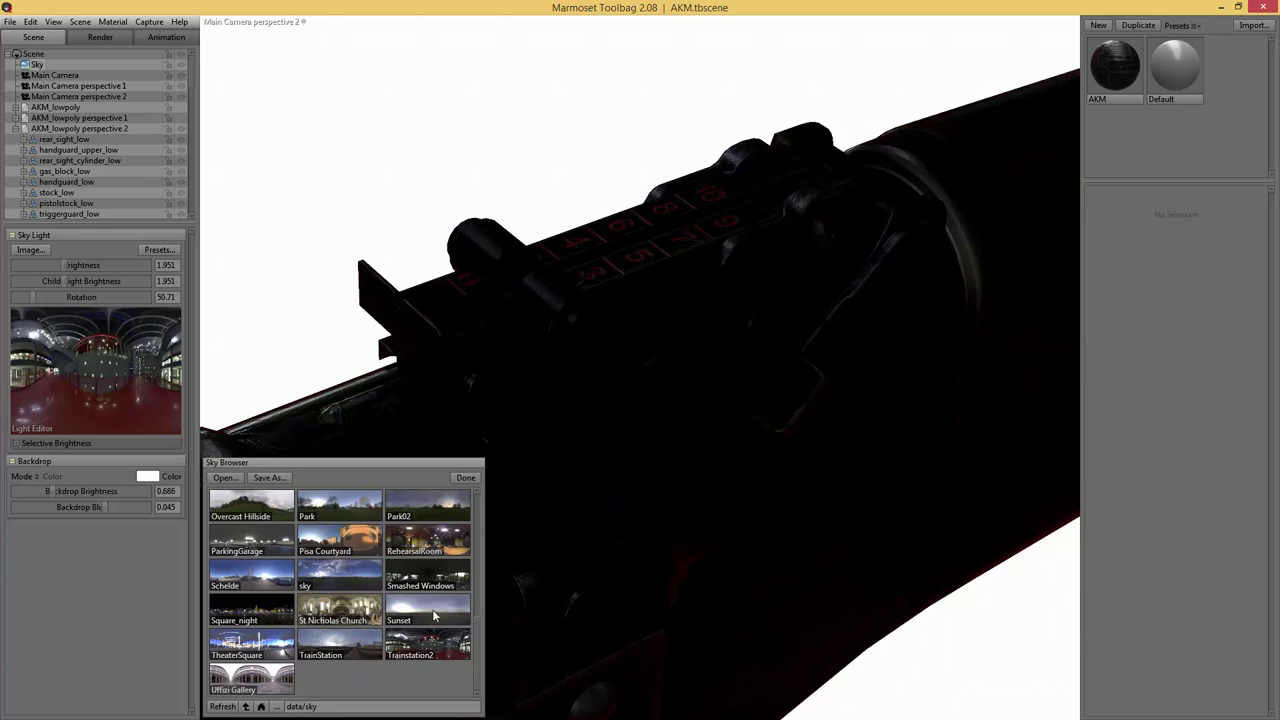
{"action": "mouse_move", "coordinate": [52, 491]}
{"action": "left_mouse_down"}
{"action": "mouse_move", "coordinate": [105, 488]}
{"action": "mouse_move", "coordinate": [49, 487]}
{"action": "left_mouse_up"}
{"action": "left_click_drag", "start_coordinate": [66, 268], "coordinate": [114, 265]}
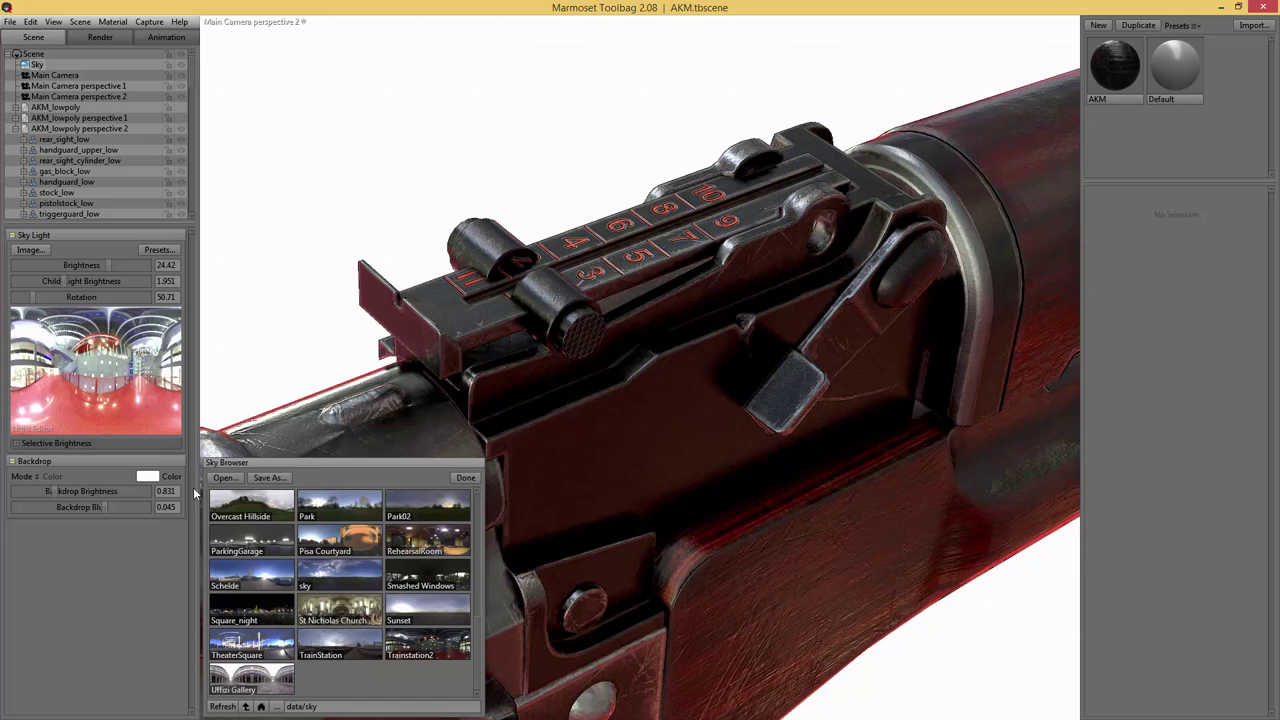
- Change the backdrop to Blurred Sky with a blur of 0.038 and rotate the sky to 123.2
{"action": "left_click", "coordinate": [42, 477]}
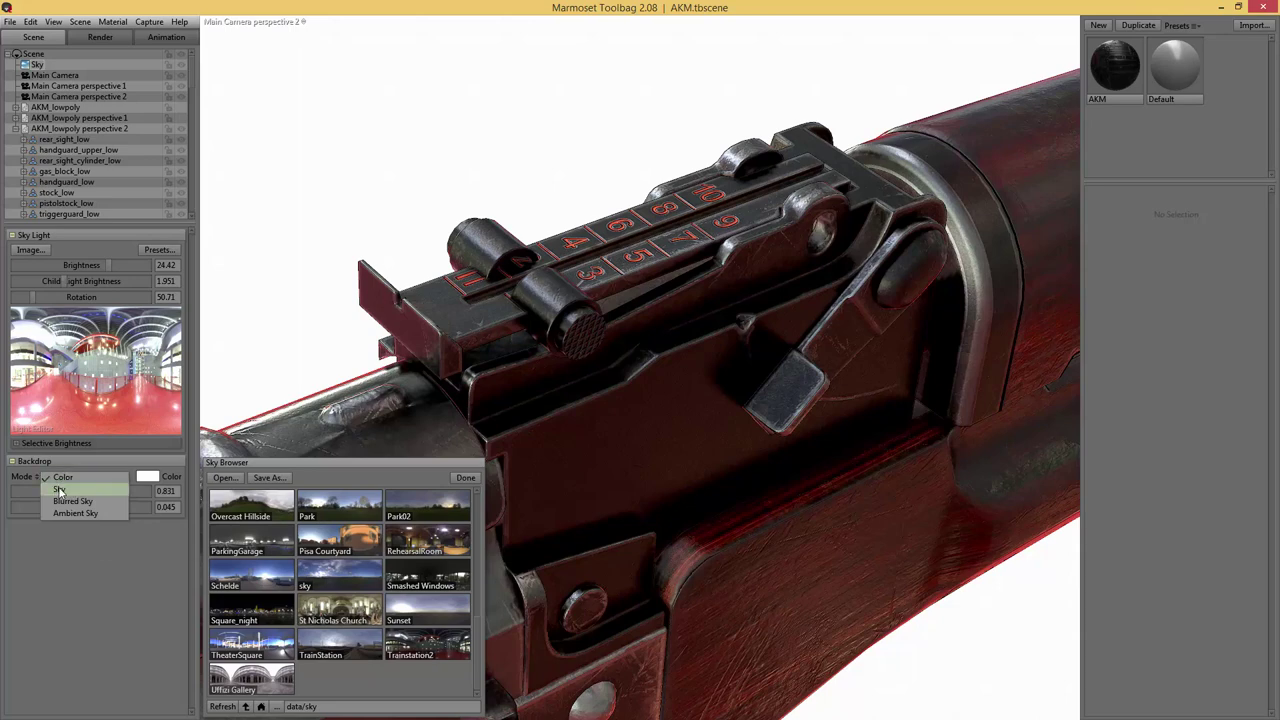
{"action": "left_click", "coordinate": [66, 500]}
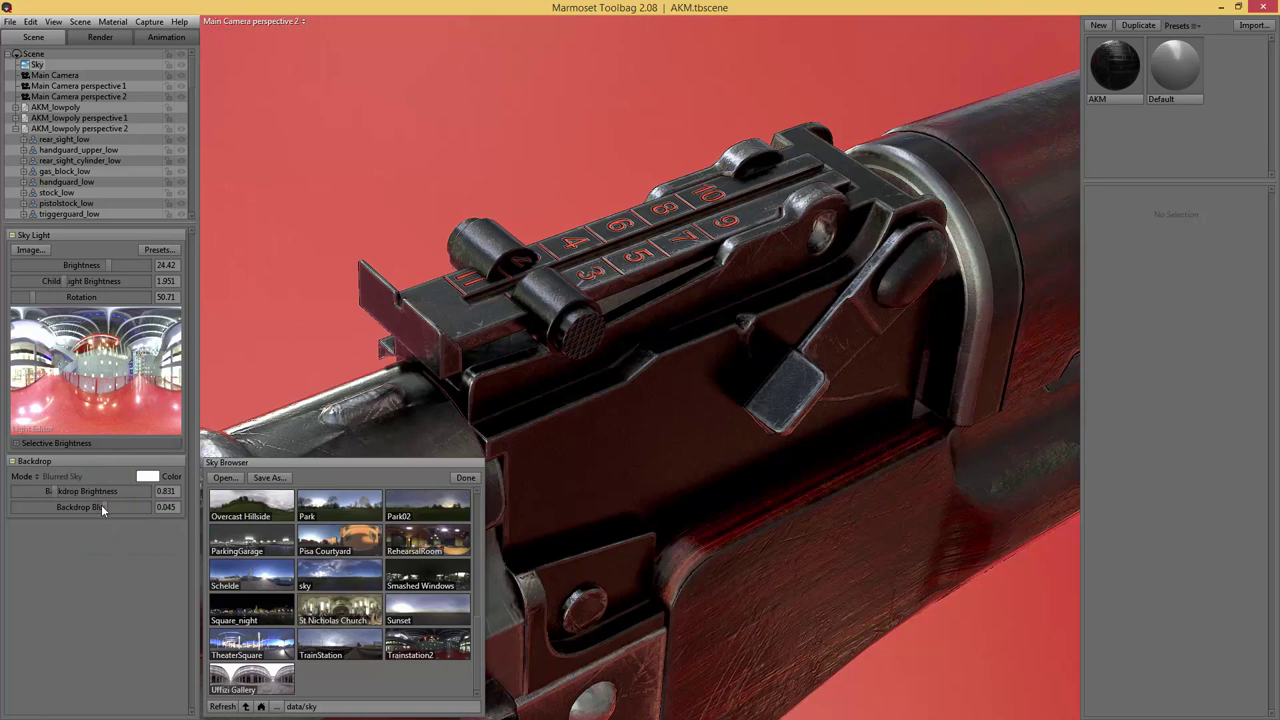
{"action": "mouse_move", "coordinate": [101, 504]}
{"action": "left_mouse_down"}
{"action": "mouse_move", "coordinate": [60, 506]}
{"action": "mouse_move", "coordinate": [98, 507]}
{"action": "left_mouse_up"}
{"action": "key", "text": "Tab"}
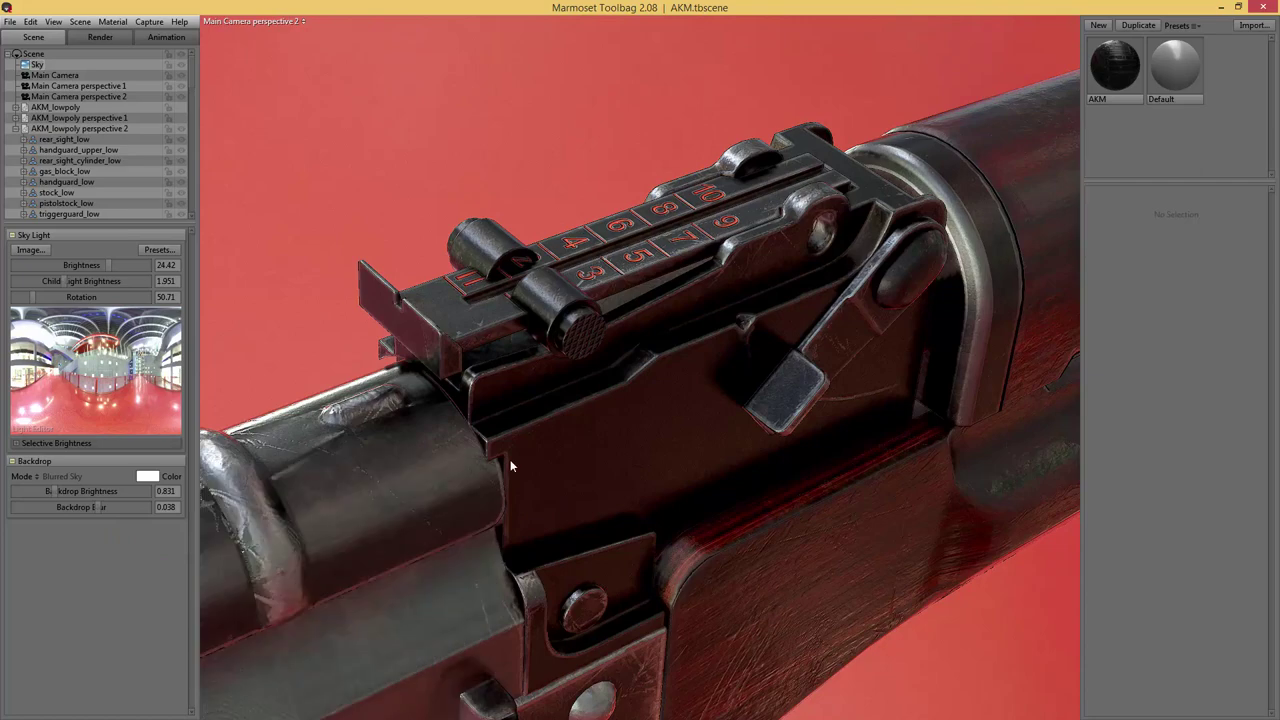
{"action": "key", "text": "Tab"}
{"action": "left_click_drag", "start_coordinate": [368, 305], "coordinate": [455, 225], "text": "shift"}
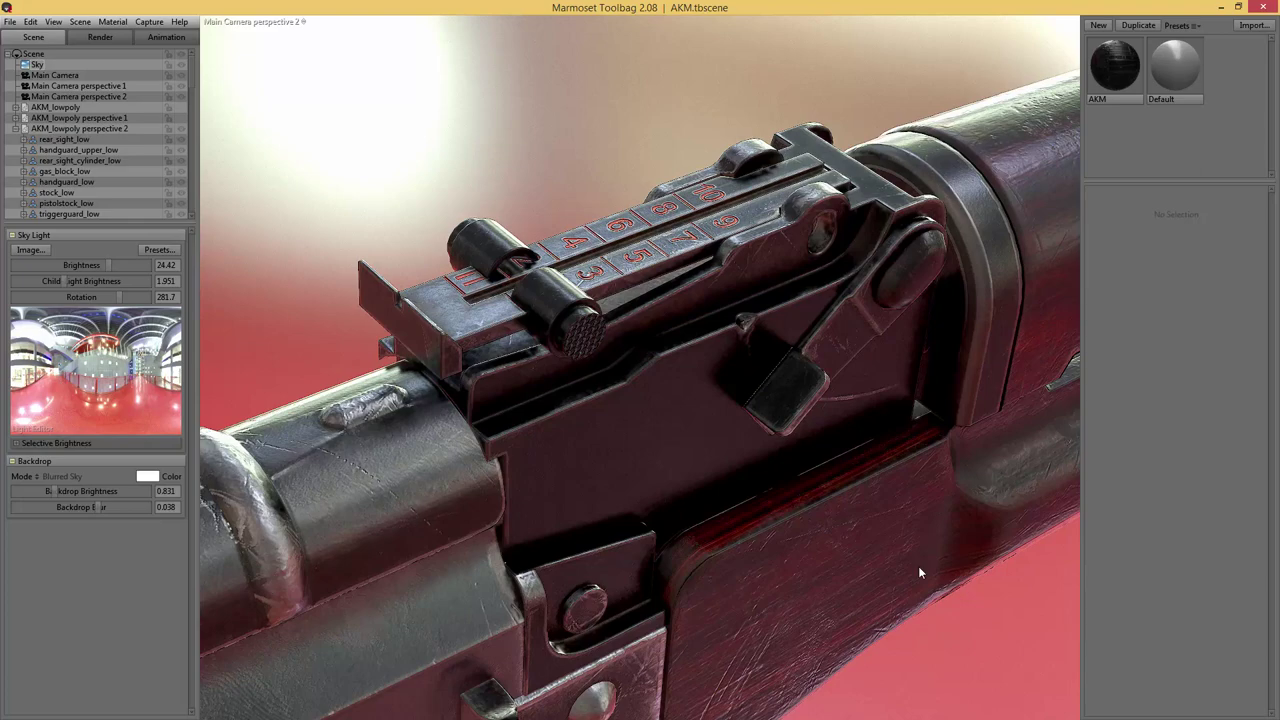
{"action": "right_click_drag", "start_coordinate": [651, 84], "coordinate": [283, 194], "text": "shift"}
- Try the Smashed Windows sky preset with sky brightness 3.601, backdrop brightness 1.705 and rotation 106.2
{"action": "left_click", "coordinate": [160, 250]}
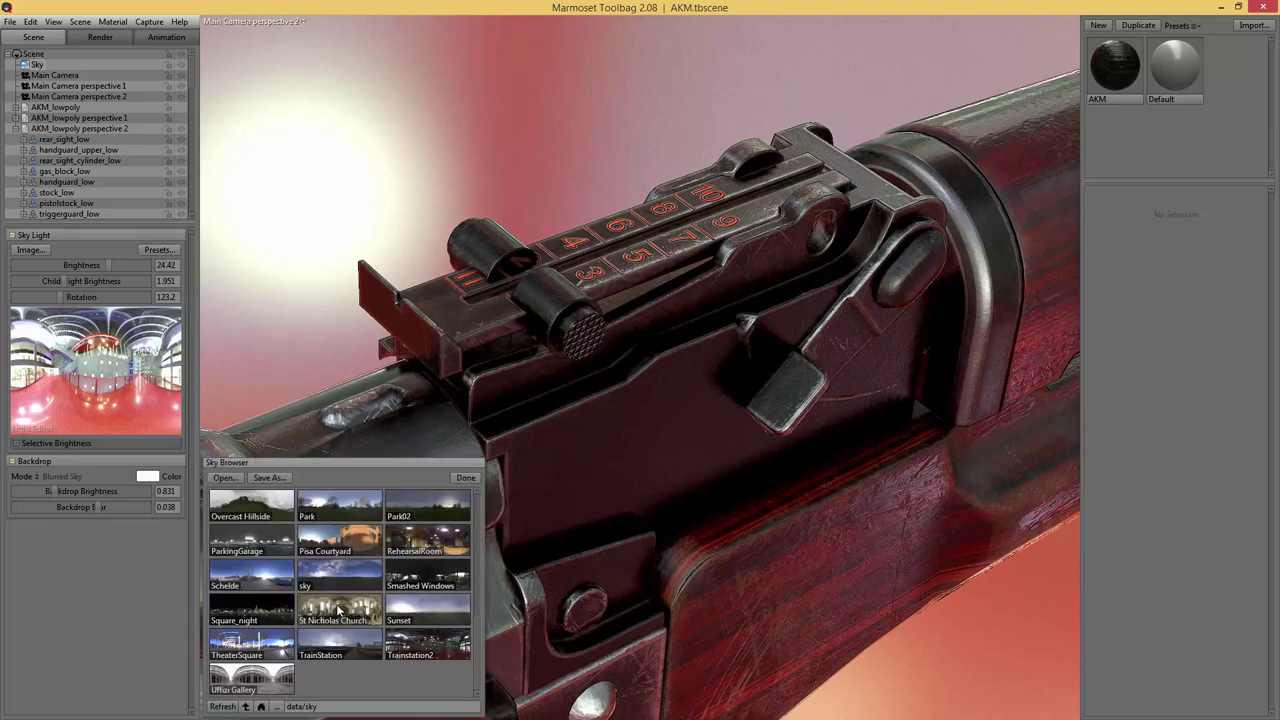
{"action": "left_click", "coordinate": [424, 586]}
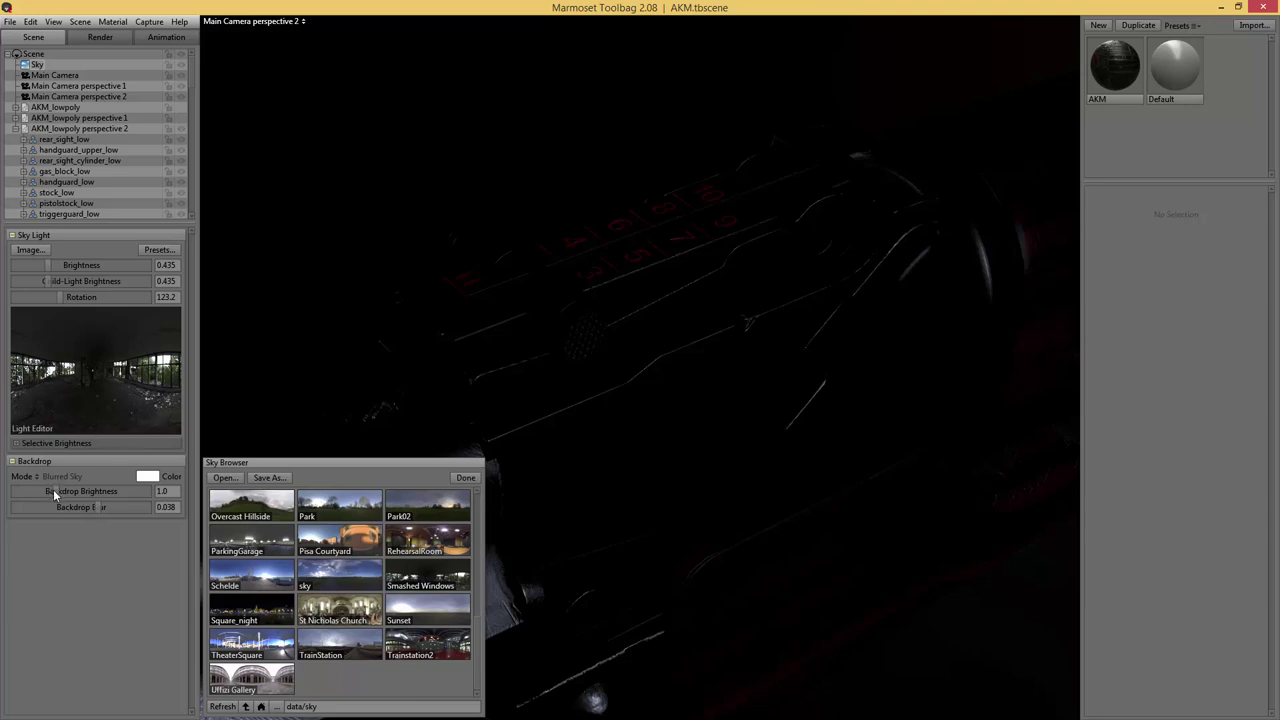
{"action": "mouse_move", "coordinate": [53, 489]}
{"action": "left_mouse_down"}
{"action": "mouse_move", "coordinate": [110, 490]}
{"action": "mouse_move", "coordinate": [51, 484]}
{"action": "left_mouse_up"}
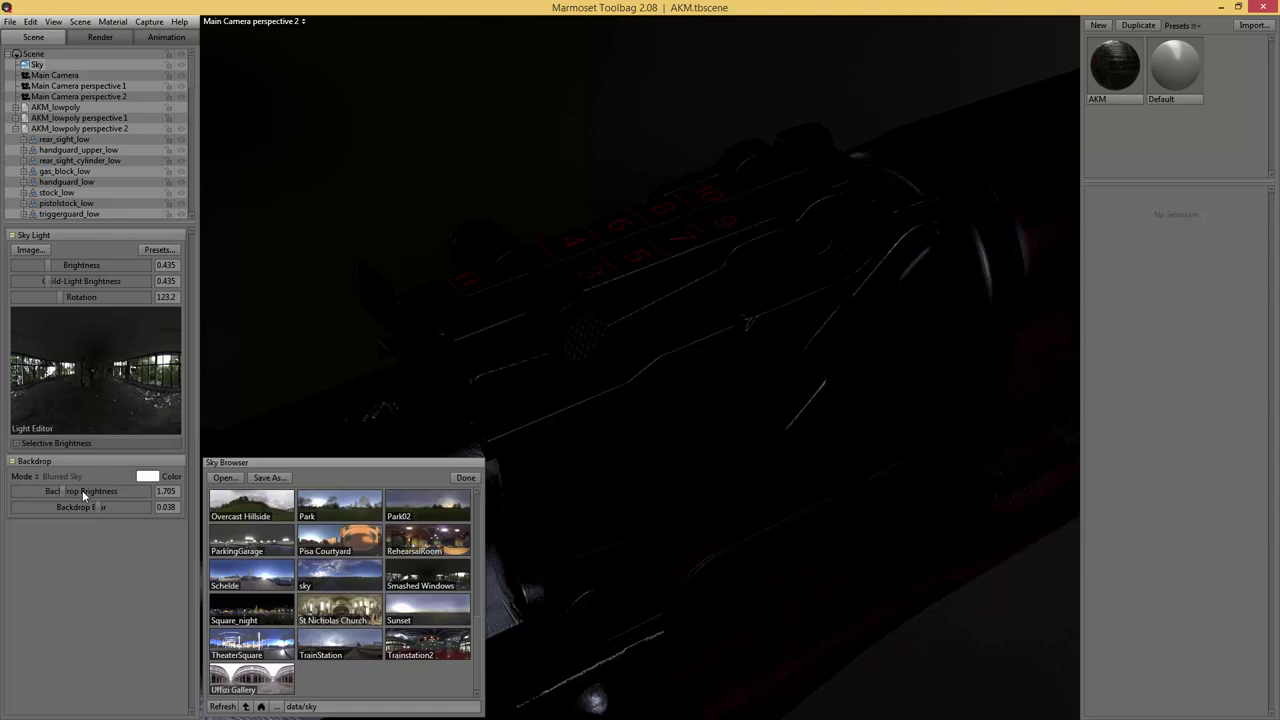
{"action": "left_click_drag", "start_coordinate": [49, 262], "coordinate": [75, 262]}
{"action": "left_click_drag", "start_coordinate": [509, 240], "coordinate": [396, 242], "text": "shift"}
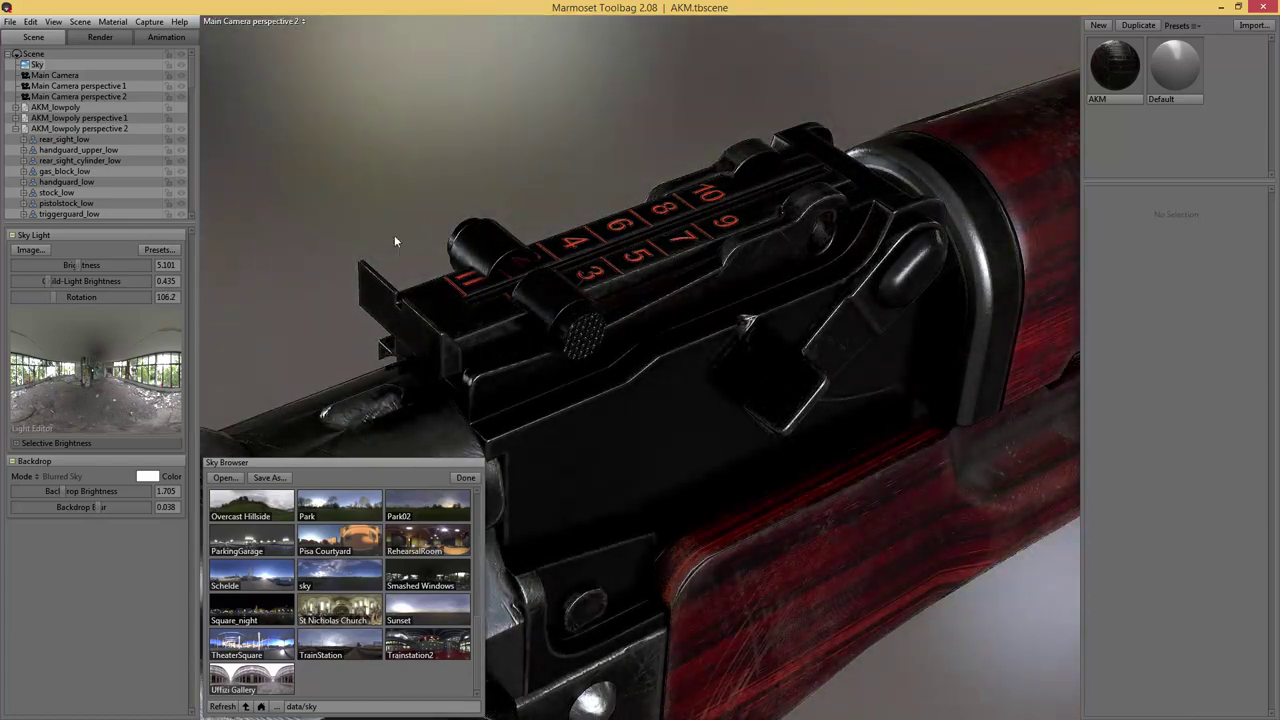
{"action": "left_click_drag", "start_coordinate": [79, 265], "coordinate": [90, 265]}
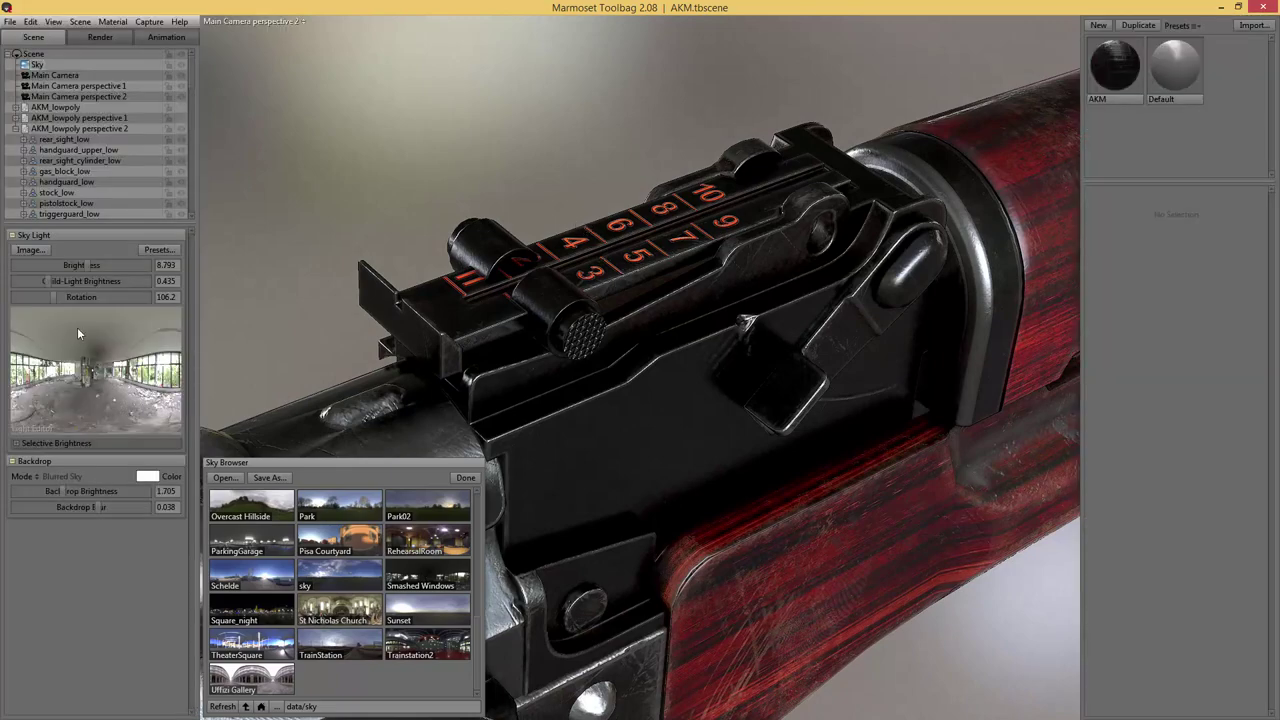
{"action": "left_click_drag", "start_coordinate": [84, 266], "coordinate": [69, 267]}
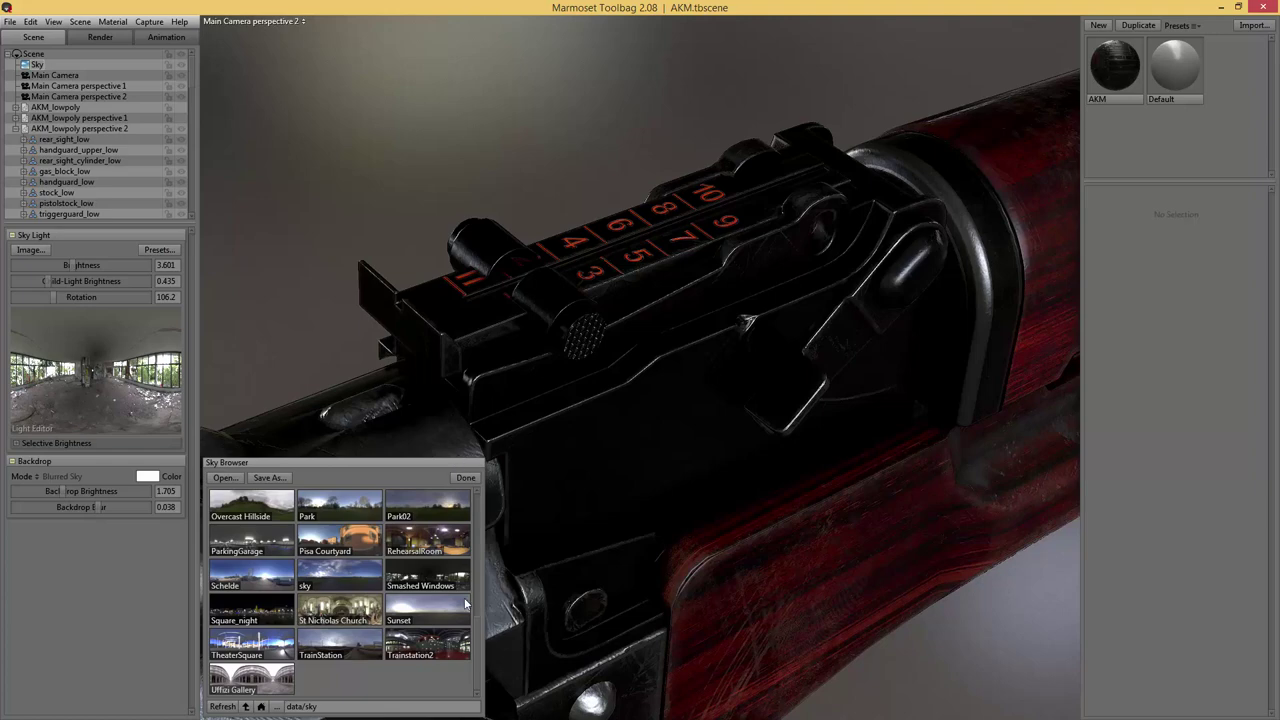
- Apply the Cathedral03 sky preset and set the sky brightness to 4.302
{"action": "left_click_drag", "start_coordinate": [478, 643], "coordinate": [484, 505]}
{"action": "left_click", "coordinate": [421, 576]}
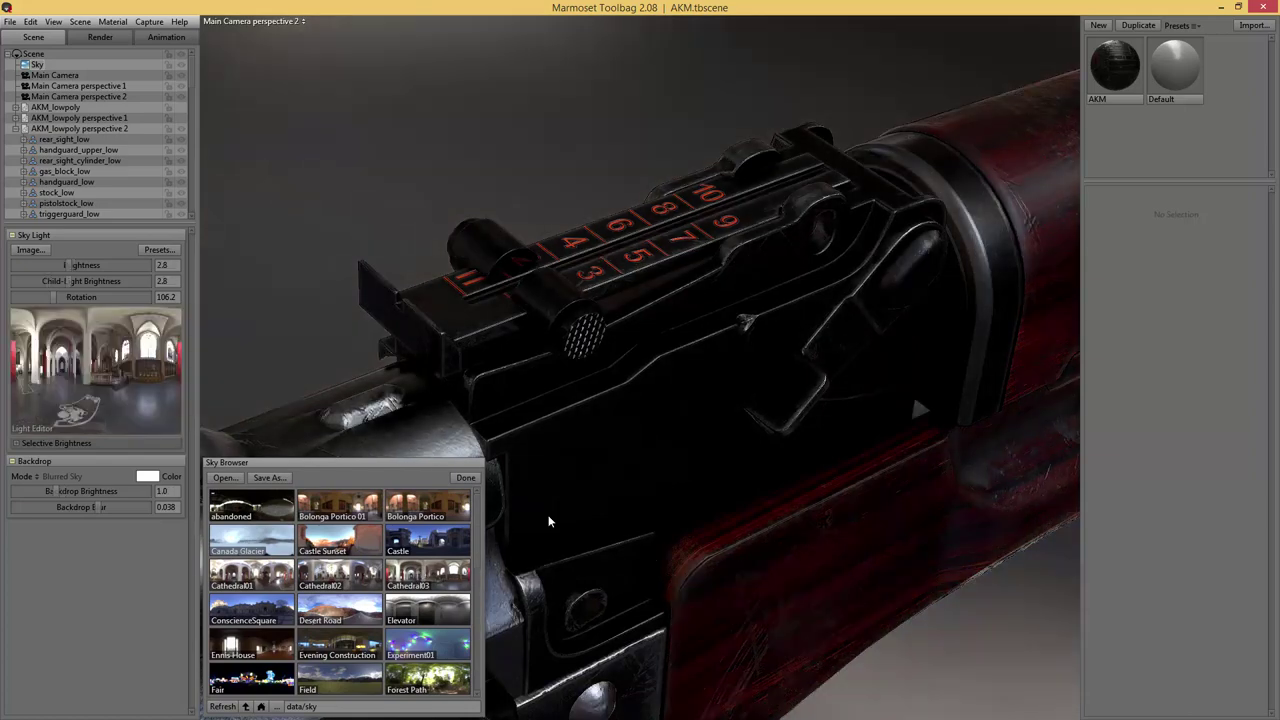
{"action": "left_click", "coordinate": [466, 478]}
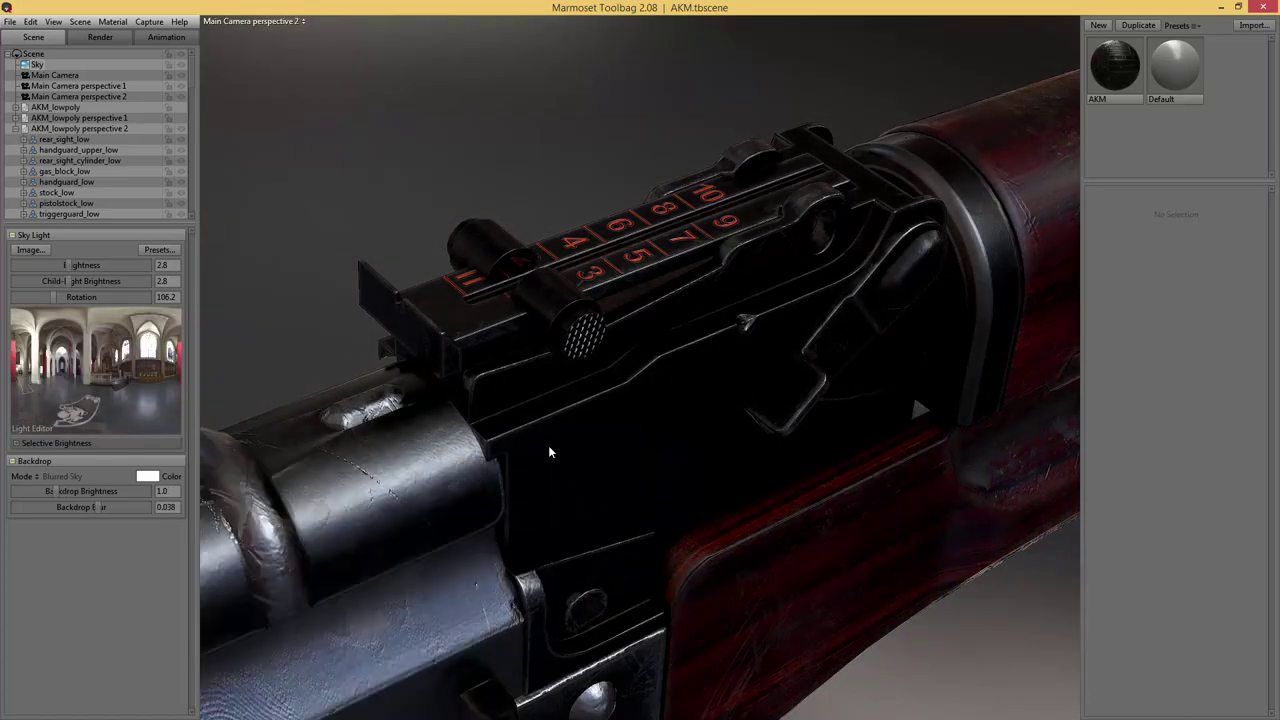
{"action": "left_click_drag", "start_coordinate": [75, 266], "coordinate": [72, 264]}
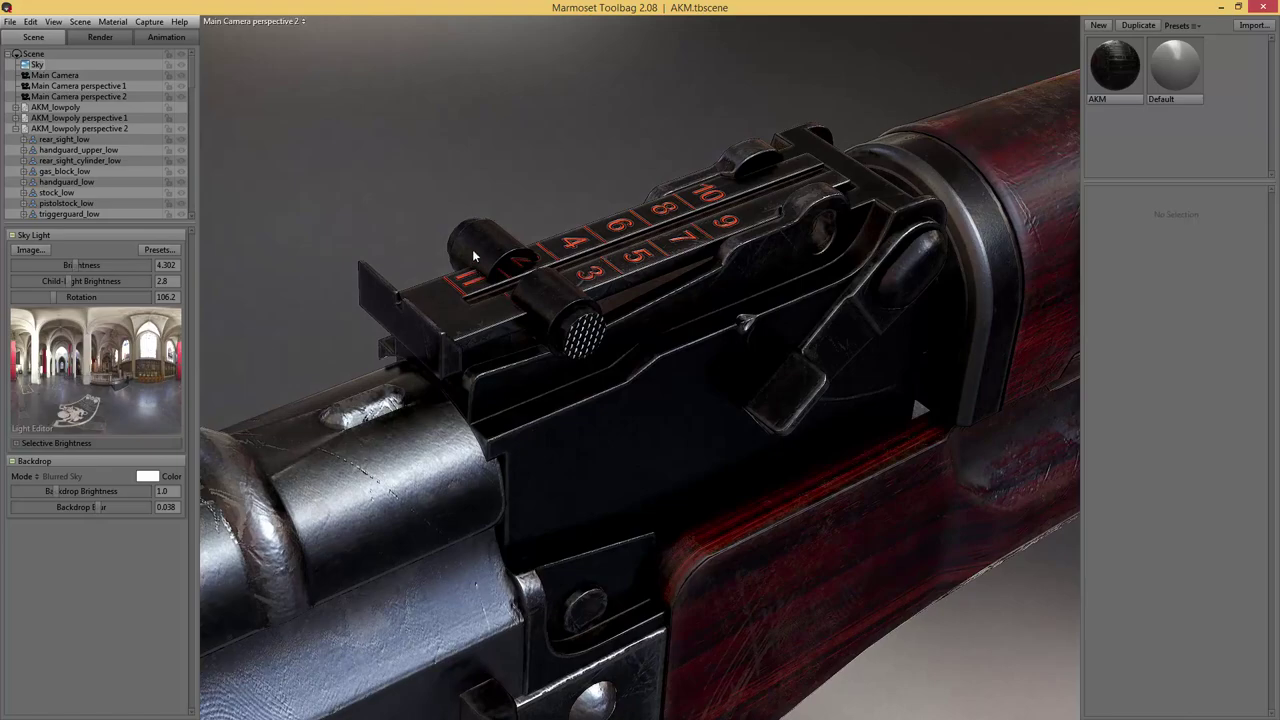
- Hide the interface, view the rear sight from the opposite side of the rifle and rotate the sky to relight it
{"action": "key", "text": "Tab"}
{"action": "left_click_drag", "start_coordinate": [503, 203], "coordinate": [801, 218]}
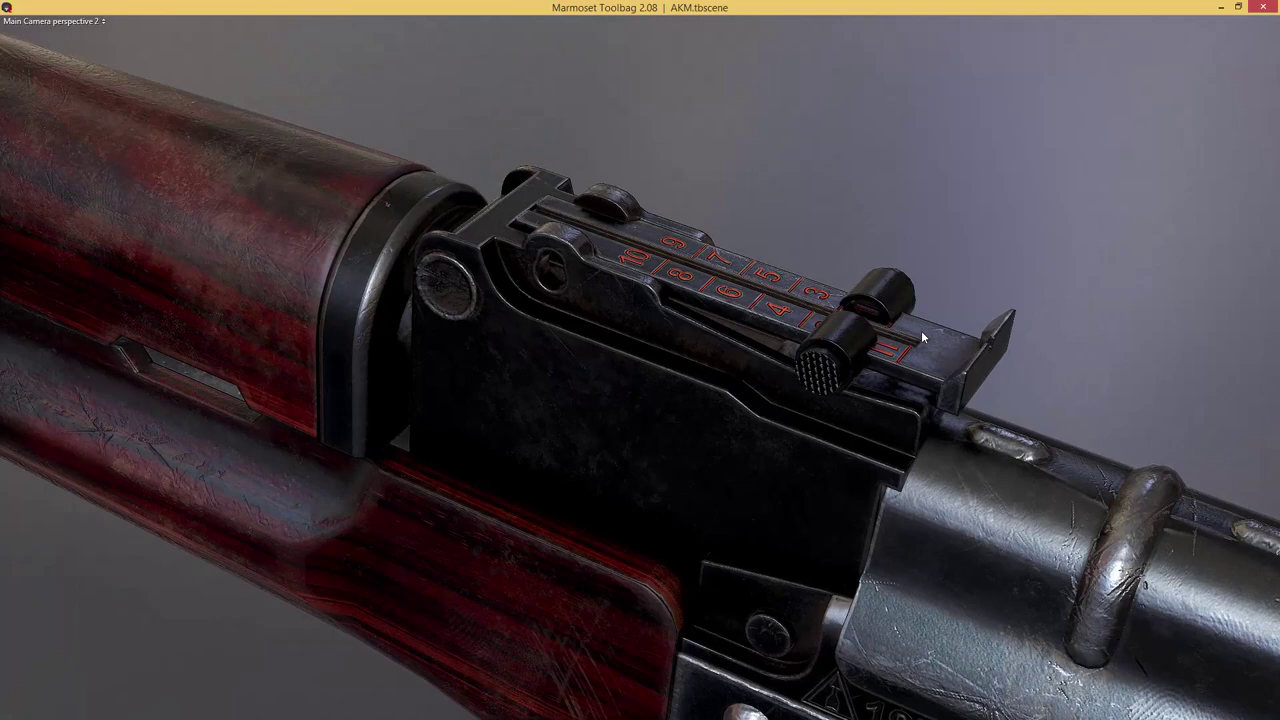
{"action": "left_click_drag", "start_coordinate": [956, 262], "coordinate": [758, 276]}
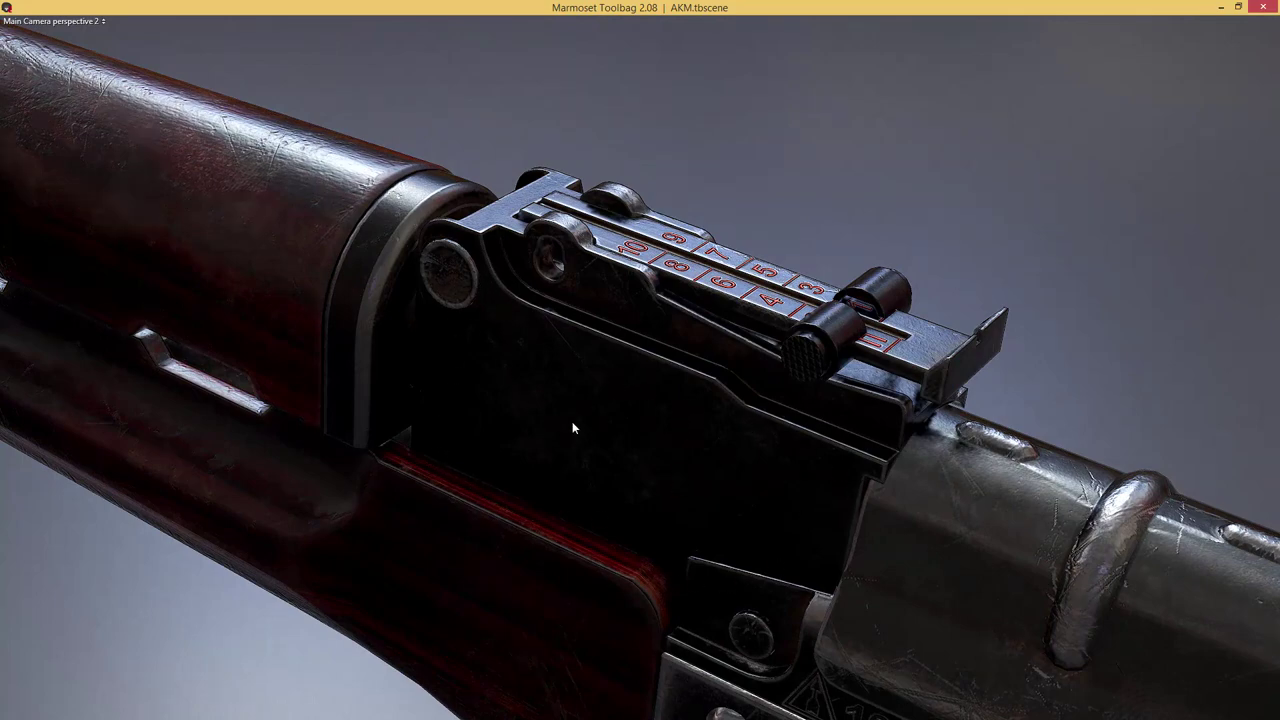
- Rotate the sky to 283.7 to relight the rear sight and show the interface again
{"action": "left_click_drag", "start_coordinate": [1088, 270], "coordinate": [916, 253], "text": "shift"}
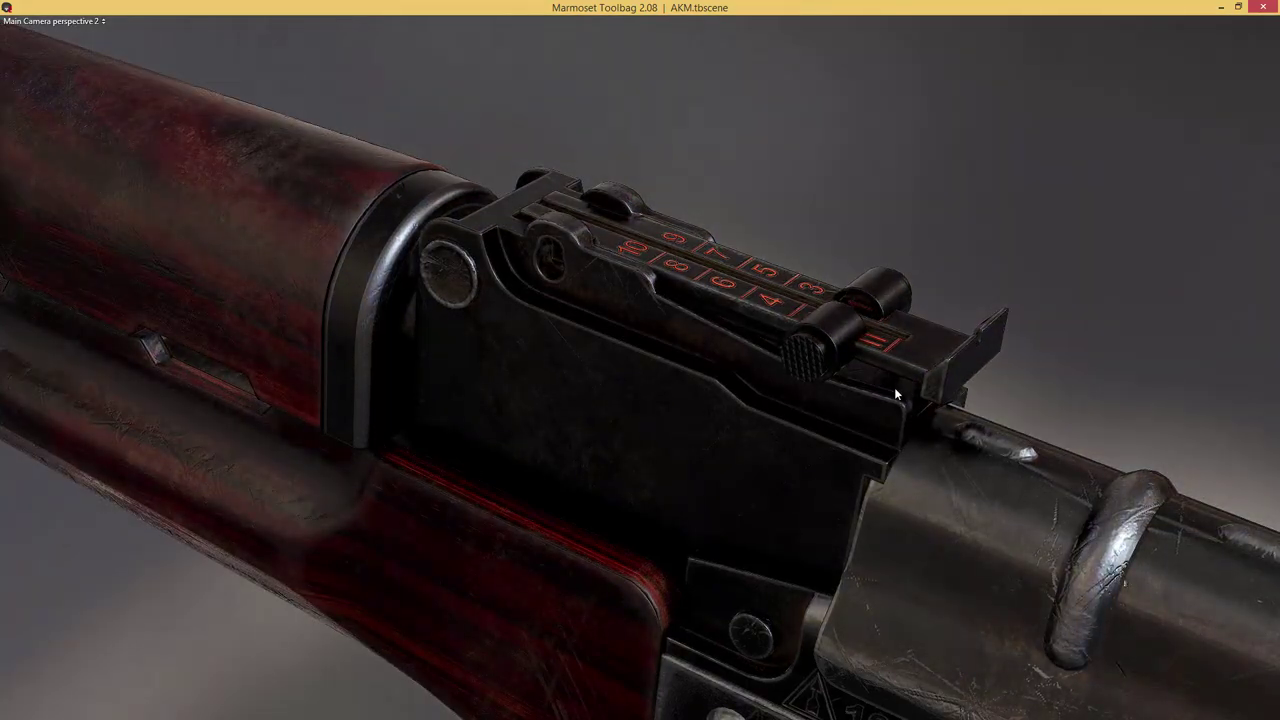
{"action": "left_click_drag", "start_coordinate": [1066, 311], "coordinate": [1049, 331], "text": "shift"}
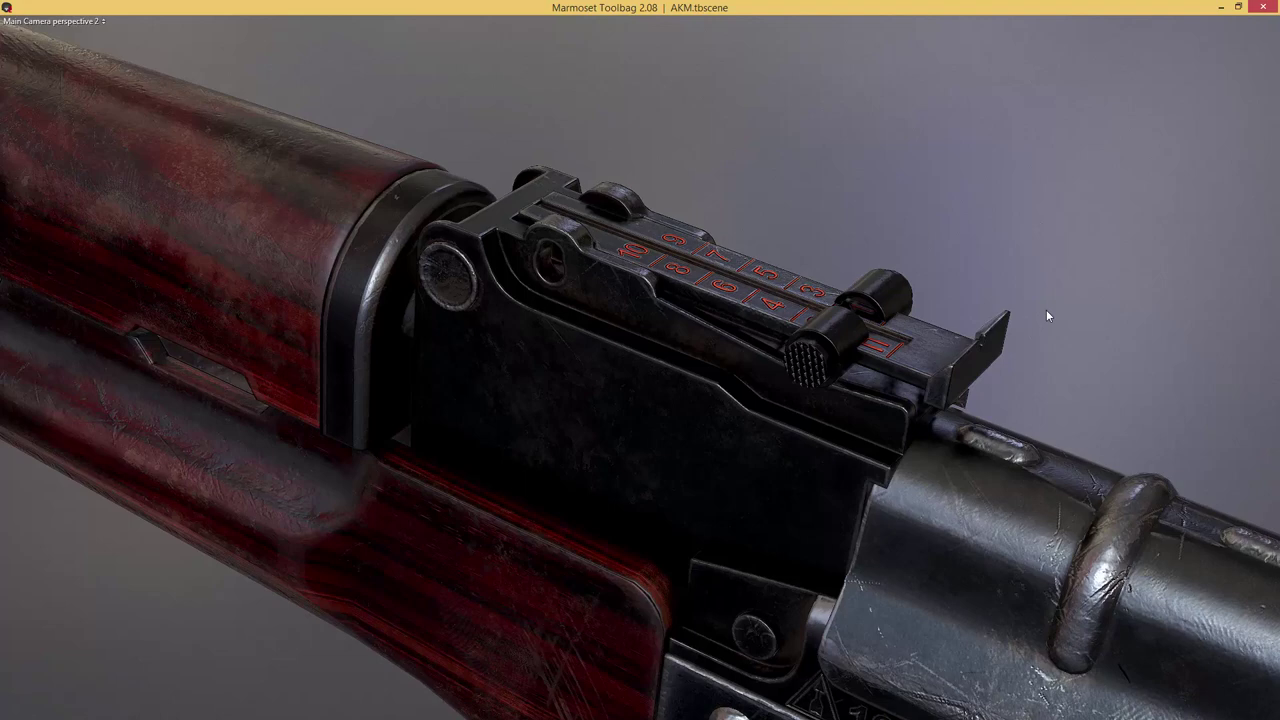
{"action": "key", "text": "Tab"}
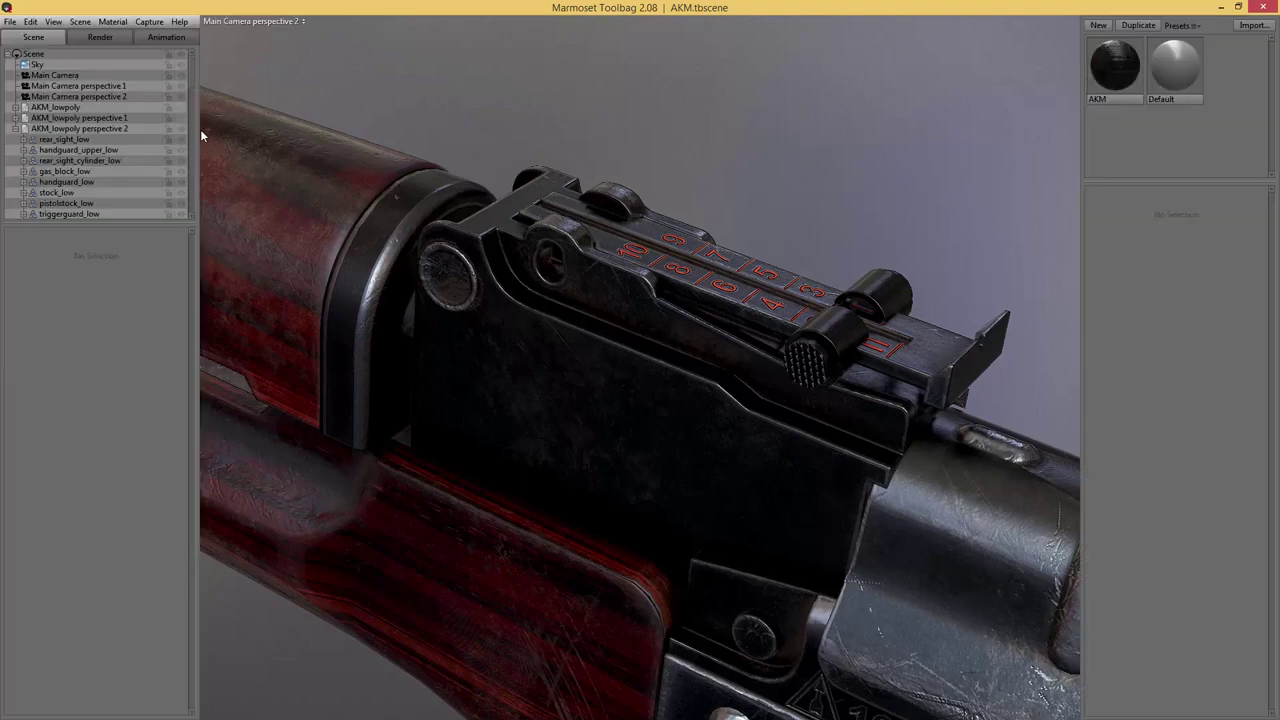
- Enable depth of field on Main Camera perspective 2 with focus distance 22.24, near blur about 16 and far blur 32.0
{"action": "left_click", "coordinate": [101, 95]}
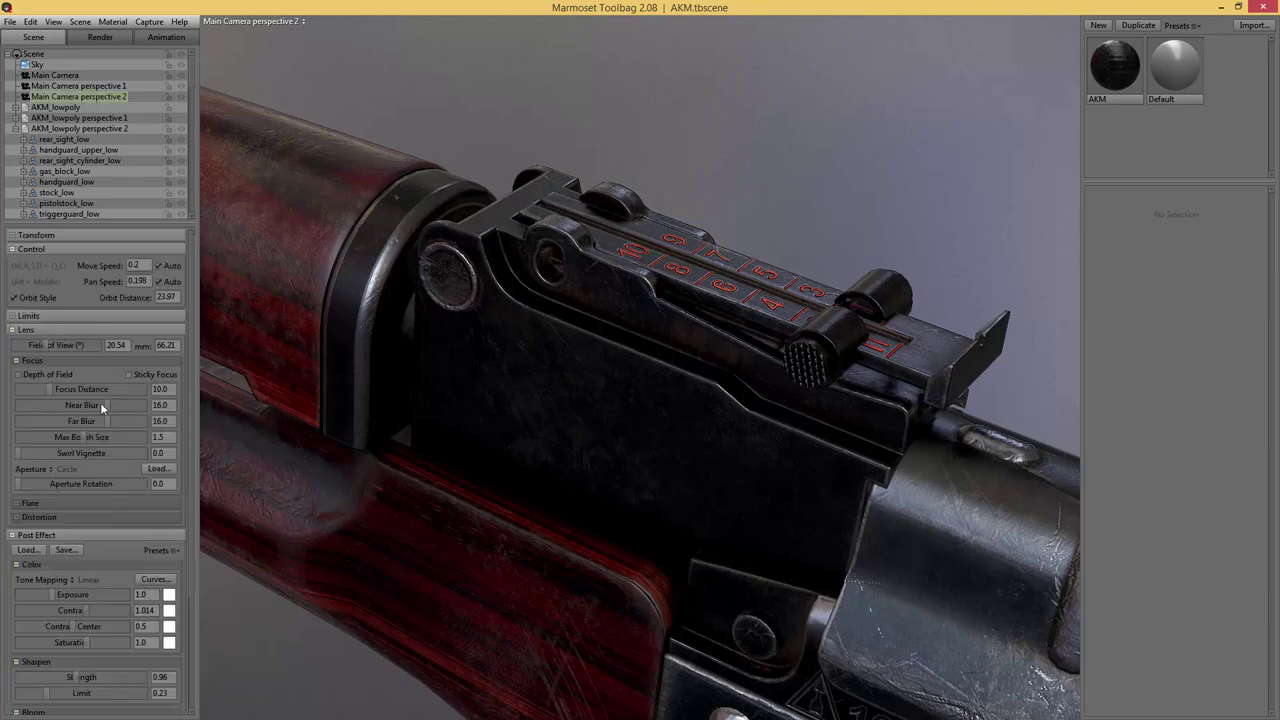
{"action": "left_click", "coordinate": [19, 375]}
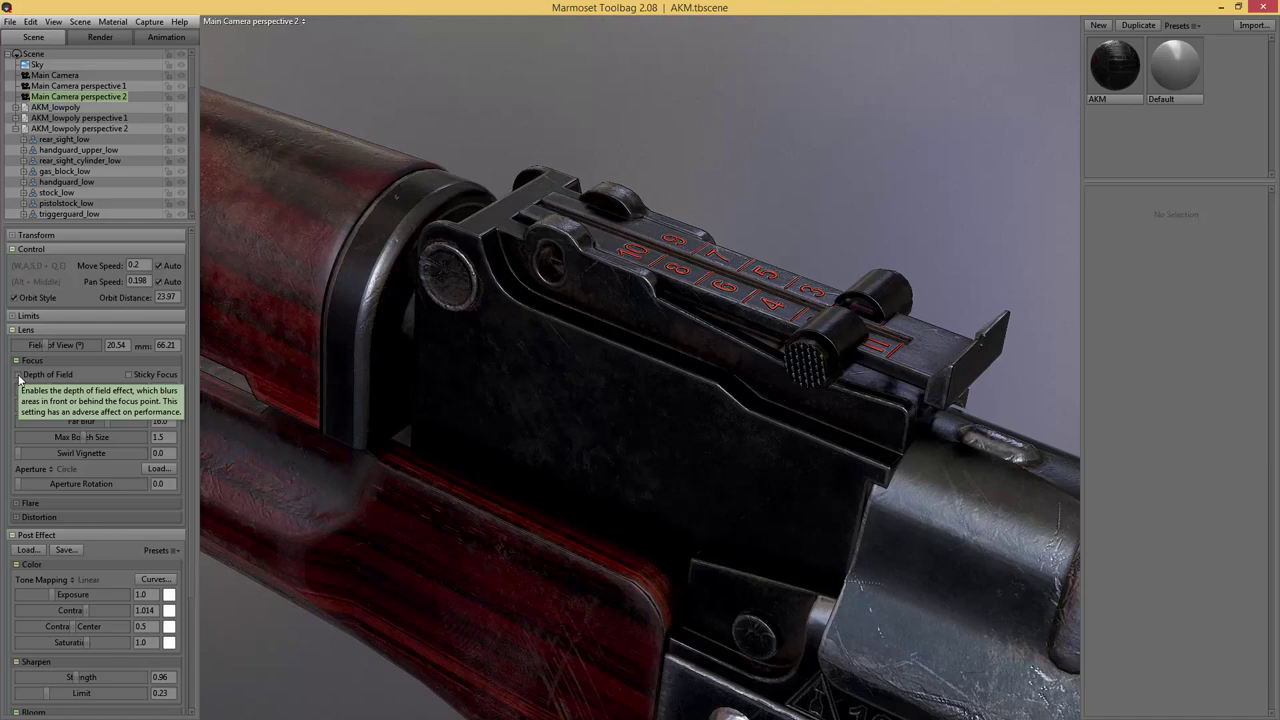
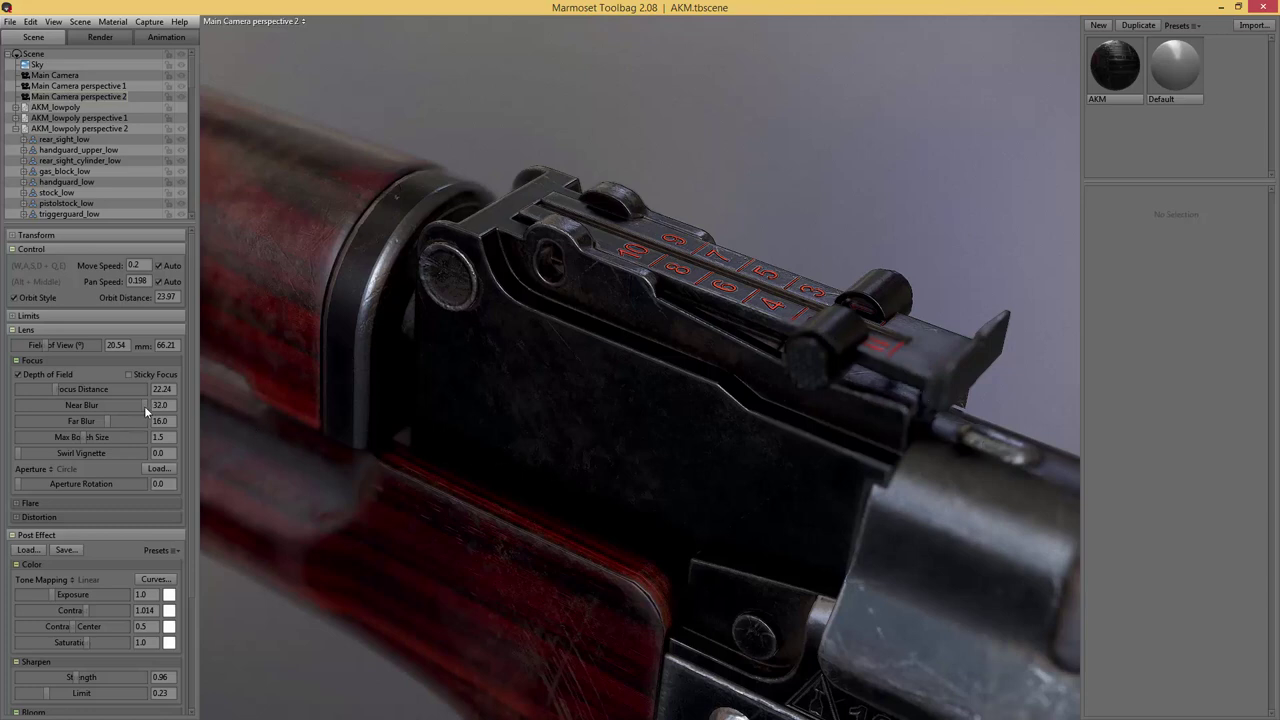
{"action": "left_click_drag", "start_coordinate": [144, 406], "coordinate": [108, 405]}
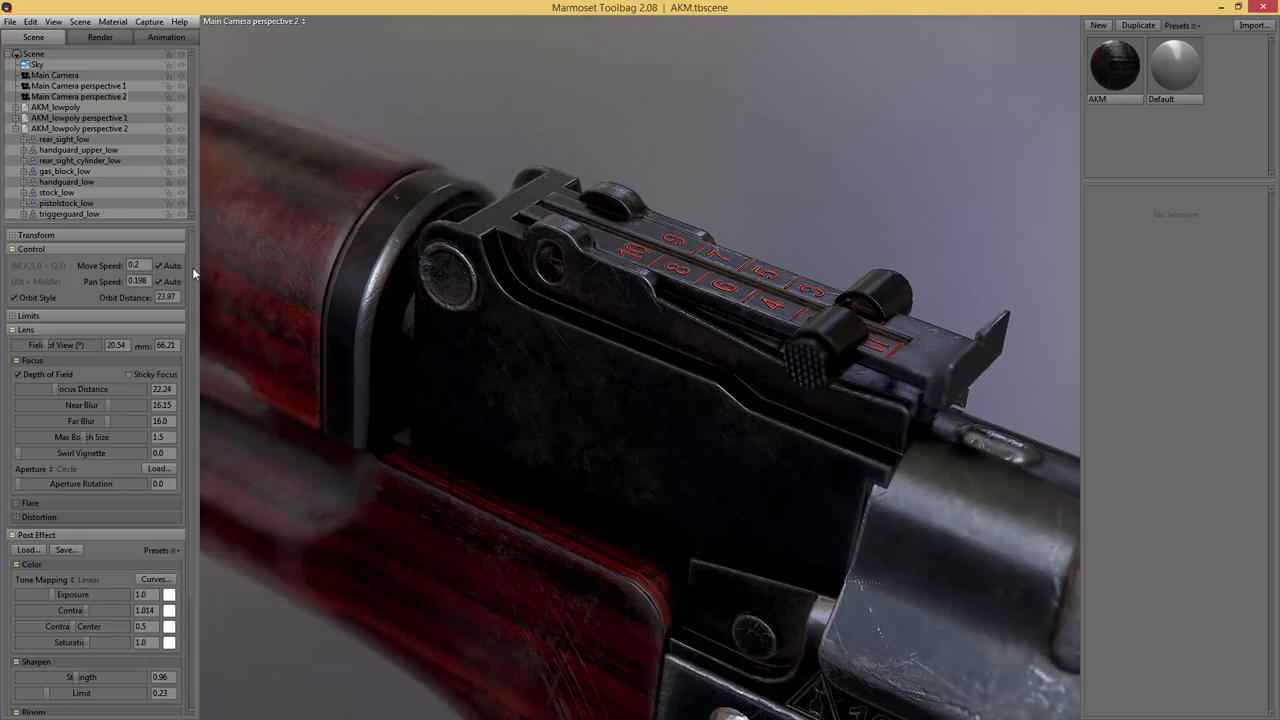
{"action": "left_click_drag", "start_coordinate": [106, 422], "coordinate": [184, 420]}
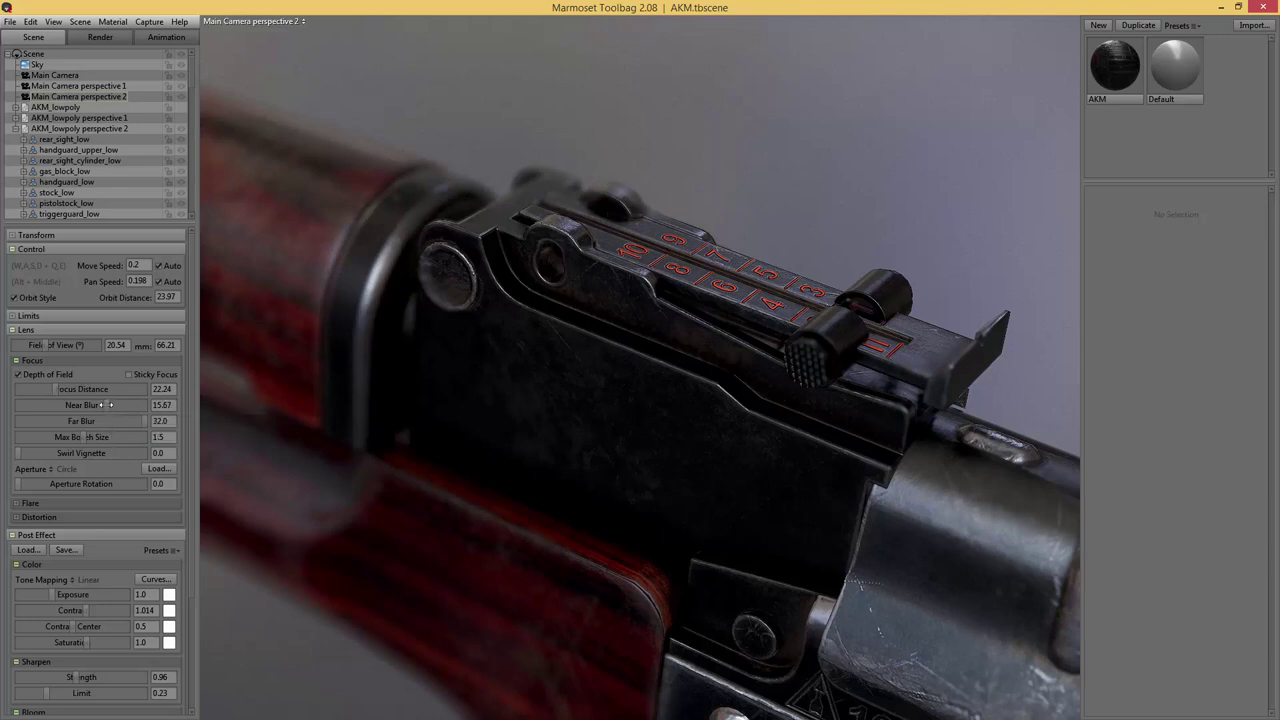
{"action": "mouse_move", "coordinate": [110, 404]}
{"action": "left_mouse_down"}
{"action": "mouse_move", "coordinate": [99, 404]}
{"action": "mouse_move", "coordinate": [160, 404]}
{"action": "mouse_move", "coordinate": [98, 404]}
{"action": "left_mouse_up"}
- Add a child light on a bright window of the sky image and set its brightness to 1.921
{"action": "left_click", "coordinate": [36, 65]}
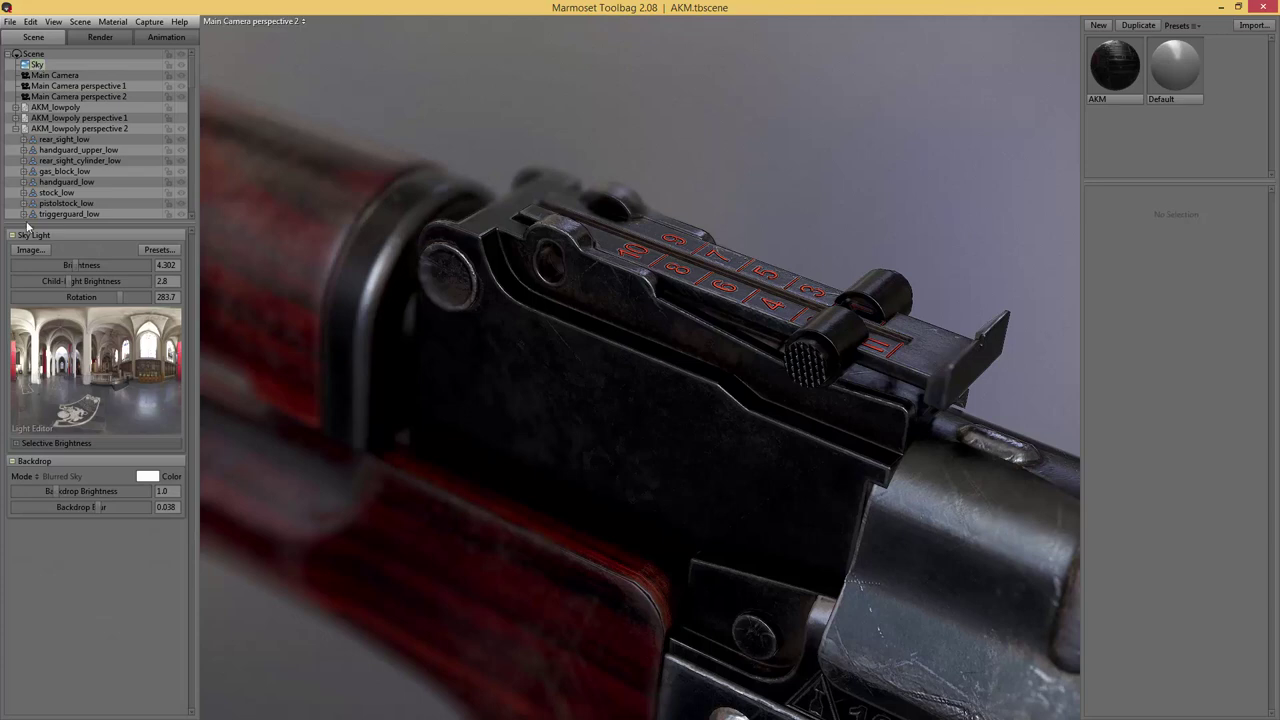
{"action": "mouse_move", "coordinate": [60, 398]}
{"action": "left_mouse_down"}
{"action": "mouse_move", "coordinate": [72, 353]}
{"action": "mouse_move", "coordinate": [178, 352]}
{"action": "left_mouse_up"}
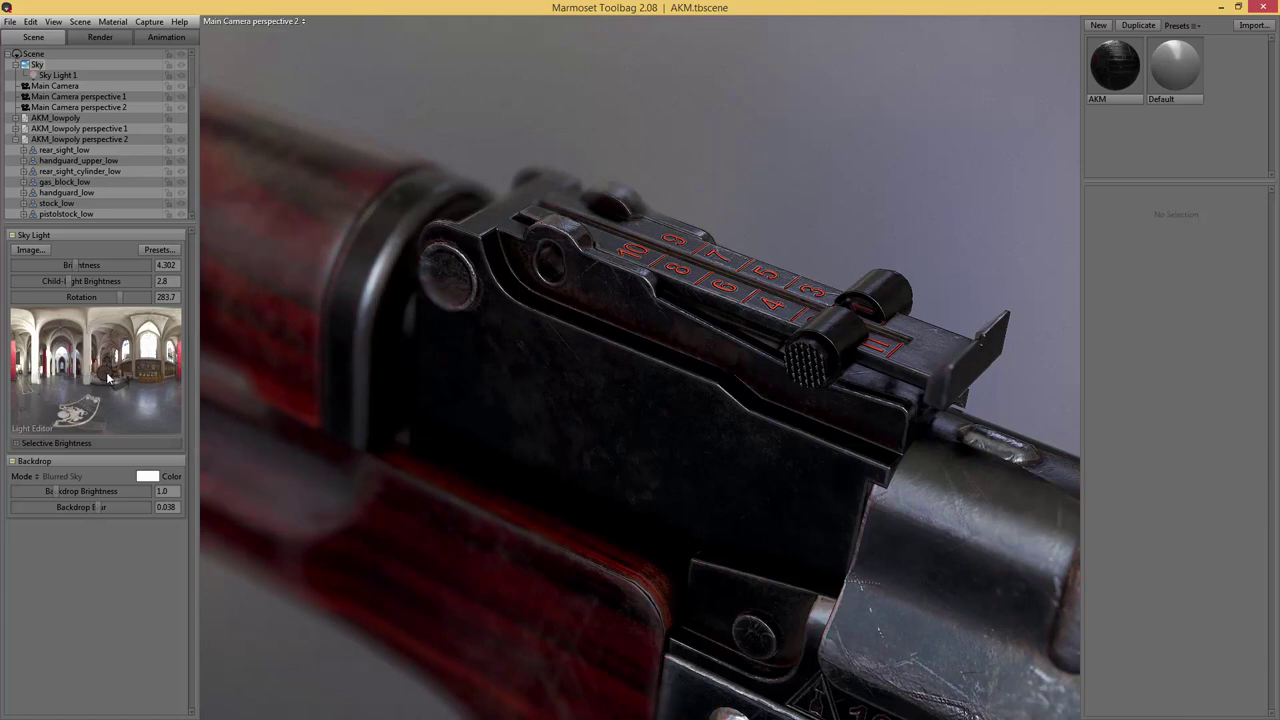
{"action": "left_click", "coordinate": [84, 369]}
{"action": "left_click_drag", "start_coordinate": [65, 360], "coordinate": [62, 350]}
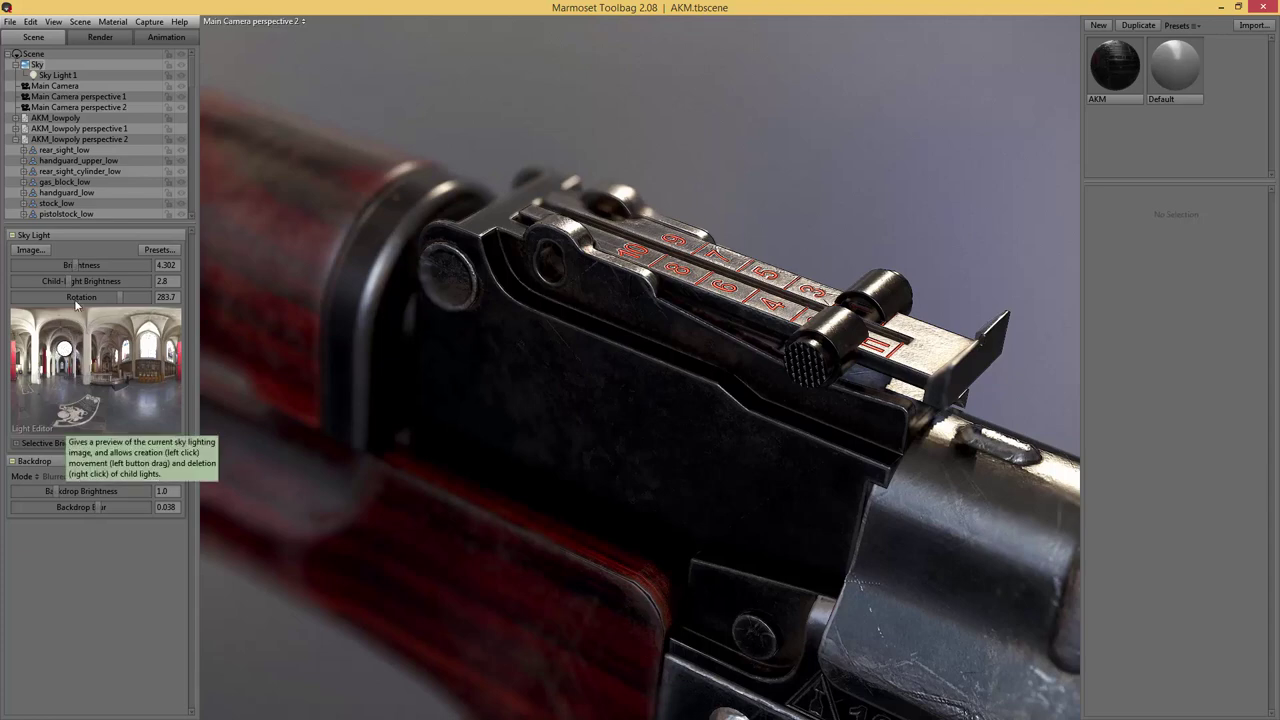
{"action": "left_click", "coordinate": [58, 76]}
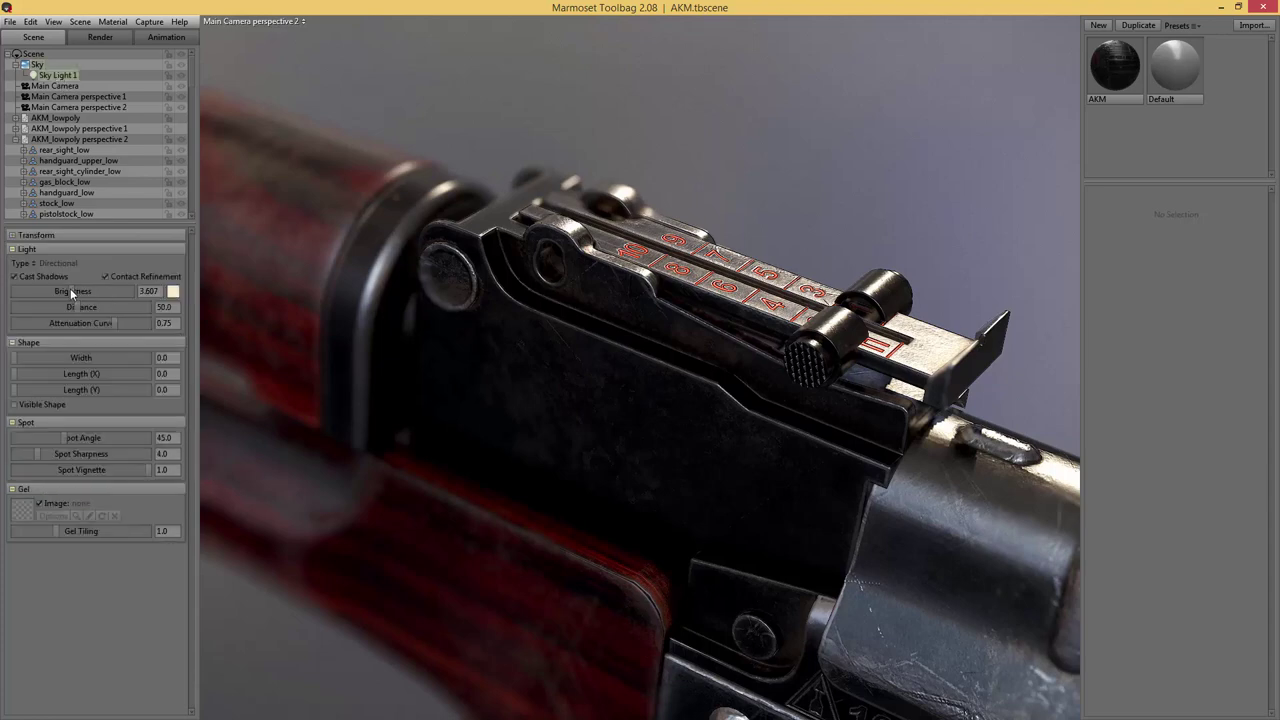
{"action": "left_click_drag", "start_coordinate": [70, 290], "coordinate": [62, 290]}
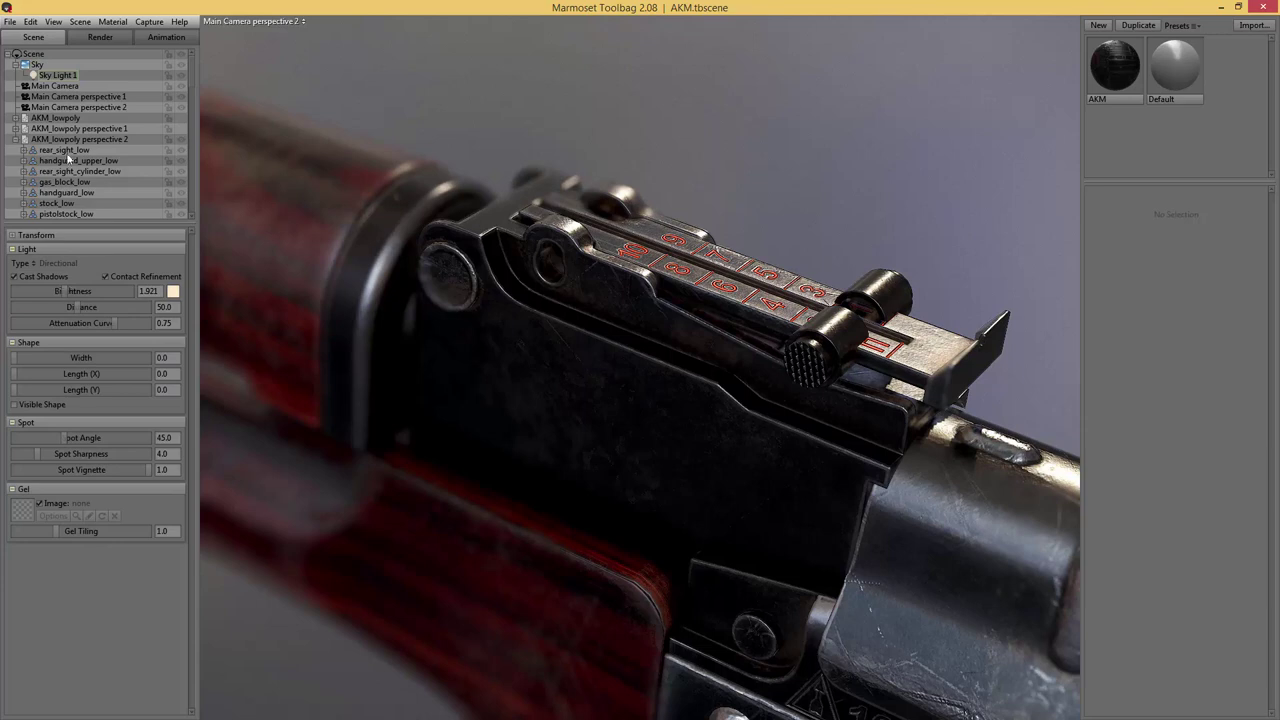
- Add a second child light farther along the sky image to light the handguard, and set its brightness to 9.221
{"action": "left_click", "coordinate": [37, 65]}
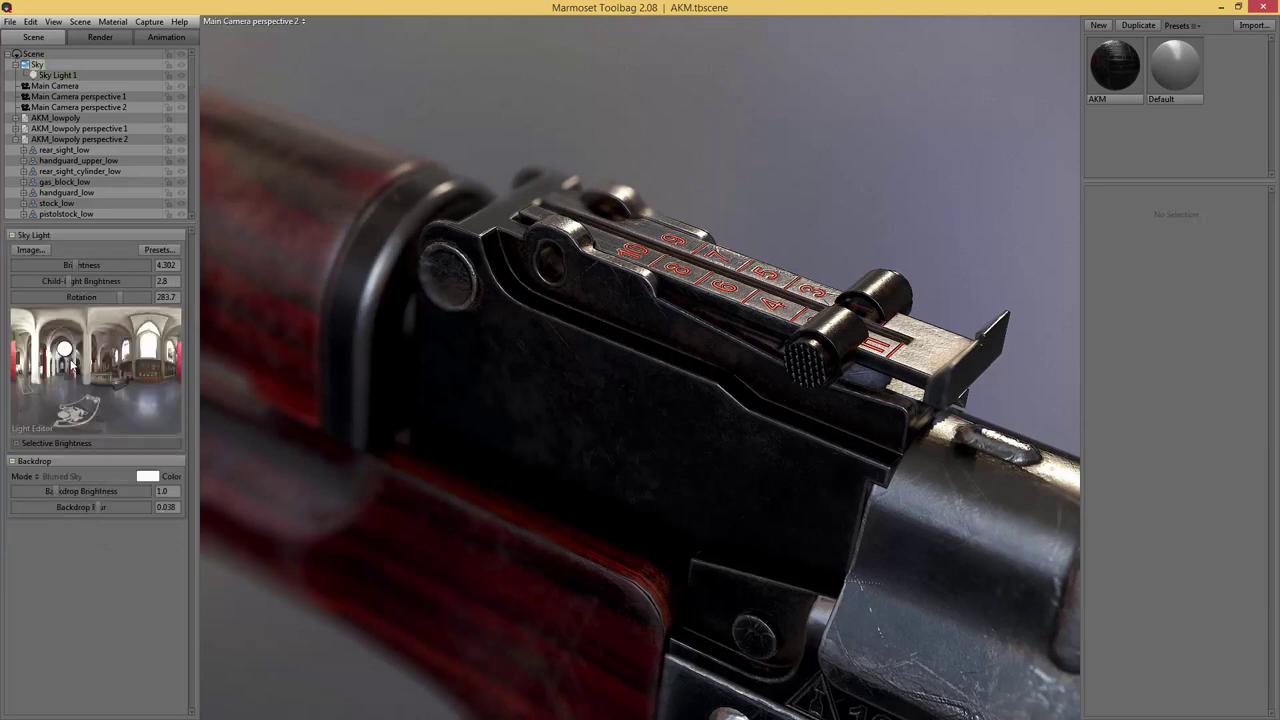
{"action": "mouse_move", "coordinate": [72, 366]}
{"action": "left_mouse_down"}
{"action": "mouse_move", "coordinate": [76, 350]}
{"action": "mouse_move", "coordinate": [90, 355]}
{"action": "left_mouse_up"}
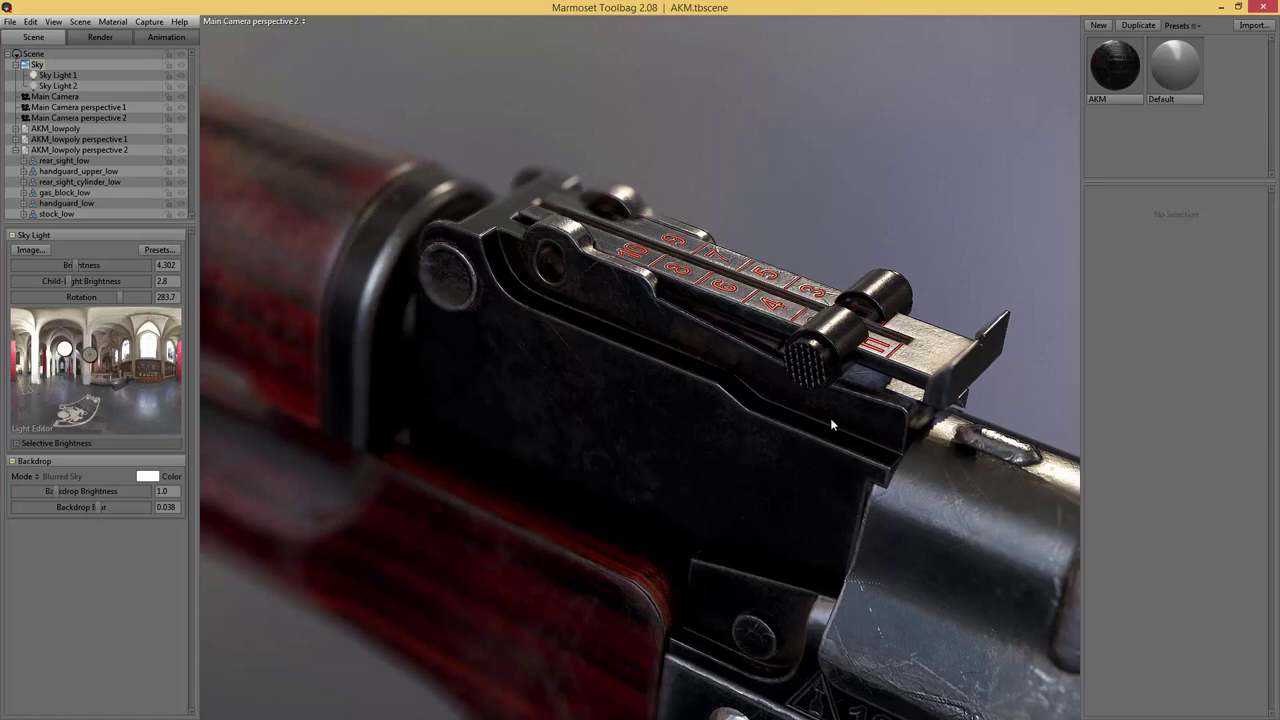
{"action": "mouse_move", "coordinate": [86, 354]}
{"action": "left_mouse_down"}
{"action": "mouse_move", "coordinate": [102, 348]}
{"action": "mouse_move", "coordinate": [104, 366]}
{"action": "mouse_move", "coordinate": [124, 350]}
{"action": "left_mouse_up"}
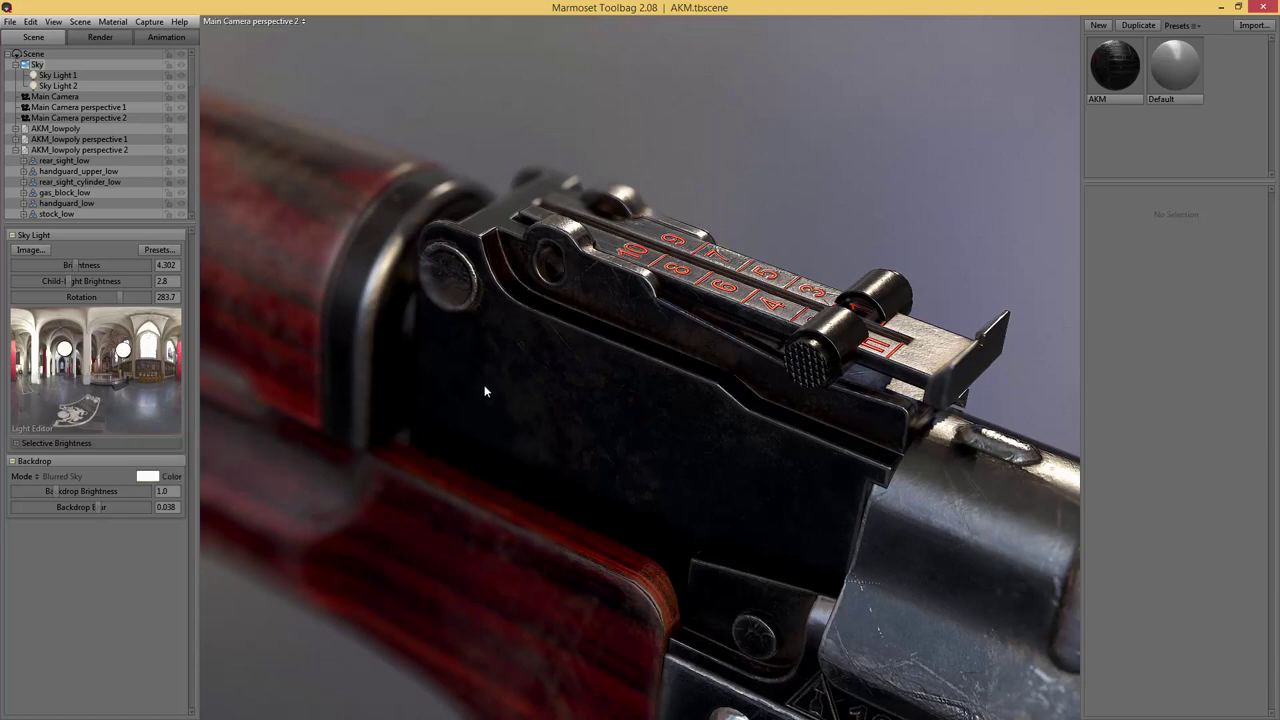
{"action": "left_click", "coordinate": [181, 88]}
{"action": "left_click", "coordinate": [181, 88]}
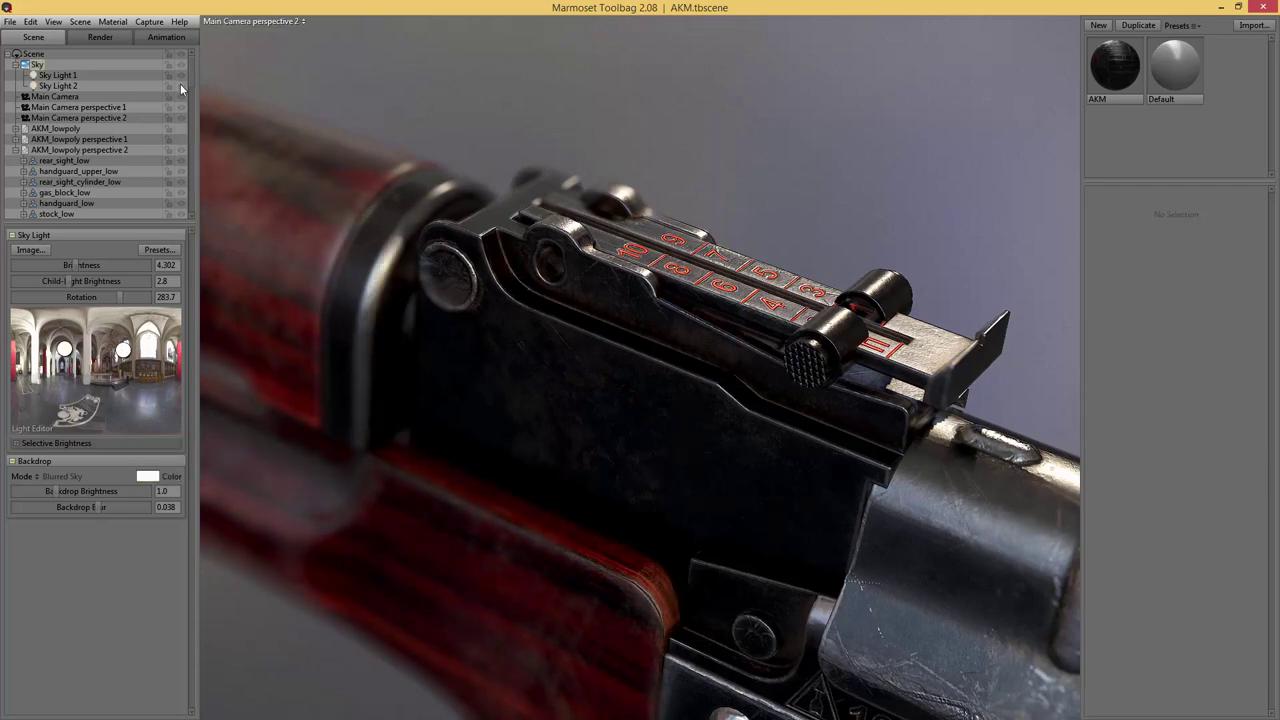
{"action": "left_click", "coordinate": [80, 87]}
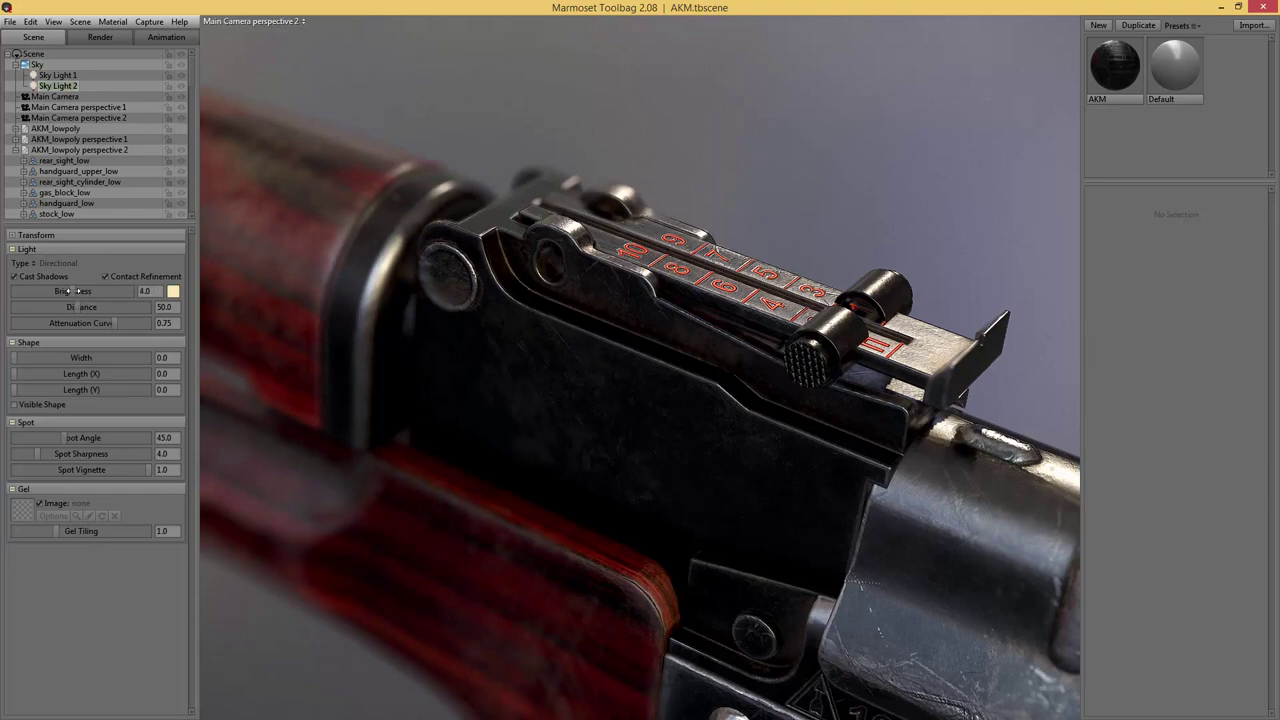
{"action": "left_click_drag", "start_coordinate": [70, 290], "coordinate": [87, 290]}
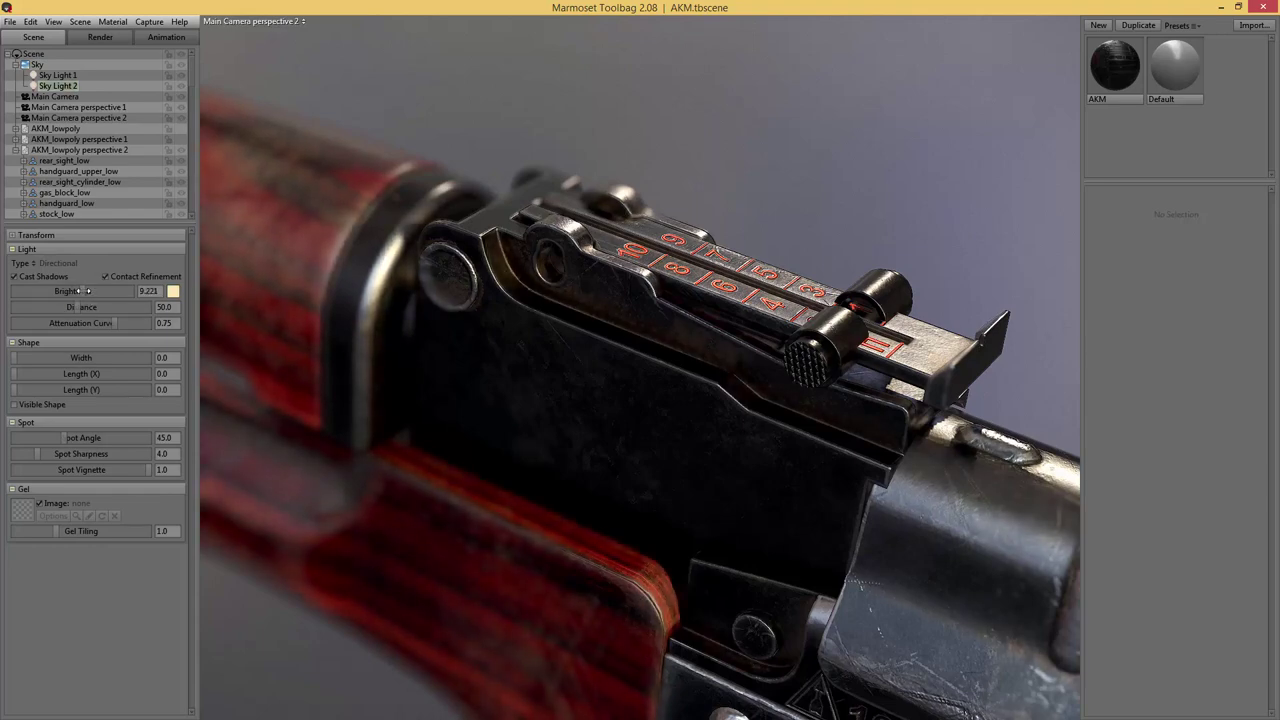
- Change the colour of Sky Light 2 to the neutral light grey dbdbdb
{"action": "left_click", "coordinate": [173, 291]}
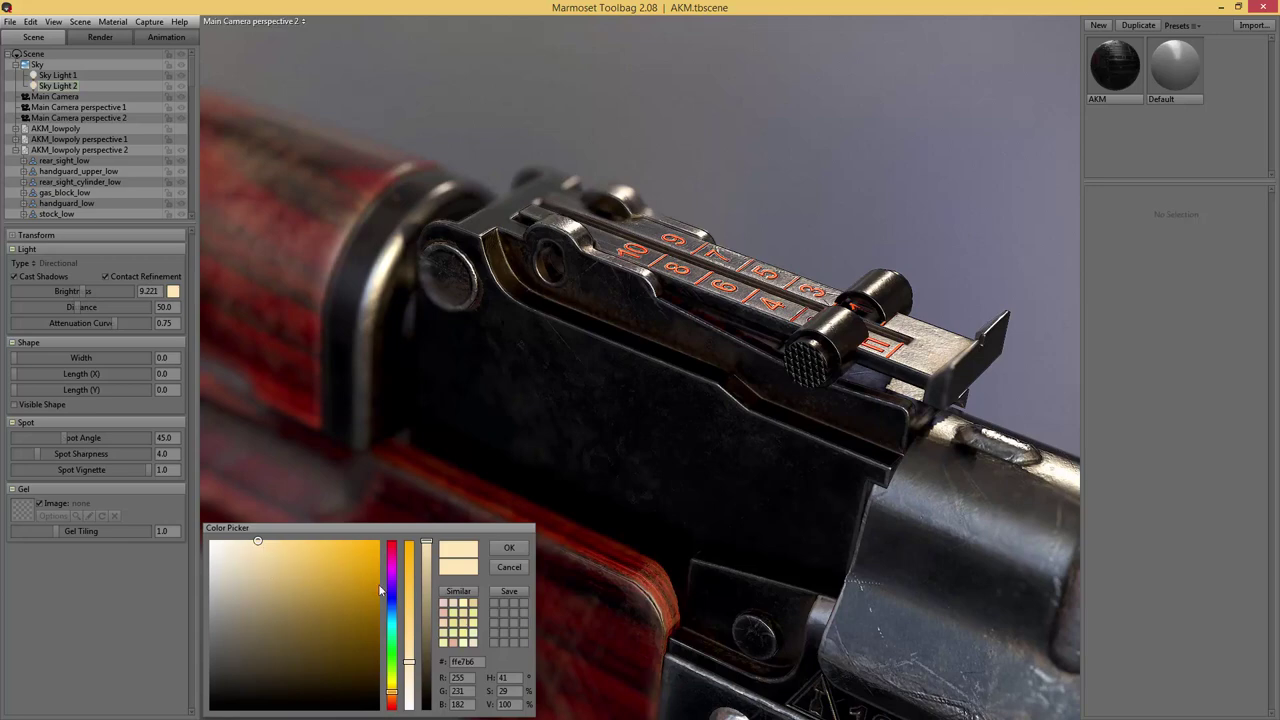
{"action": "left_click", "coordinate": [394, 611]}
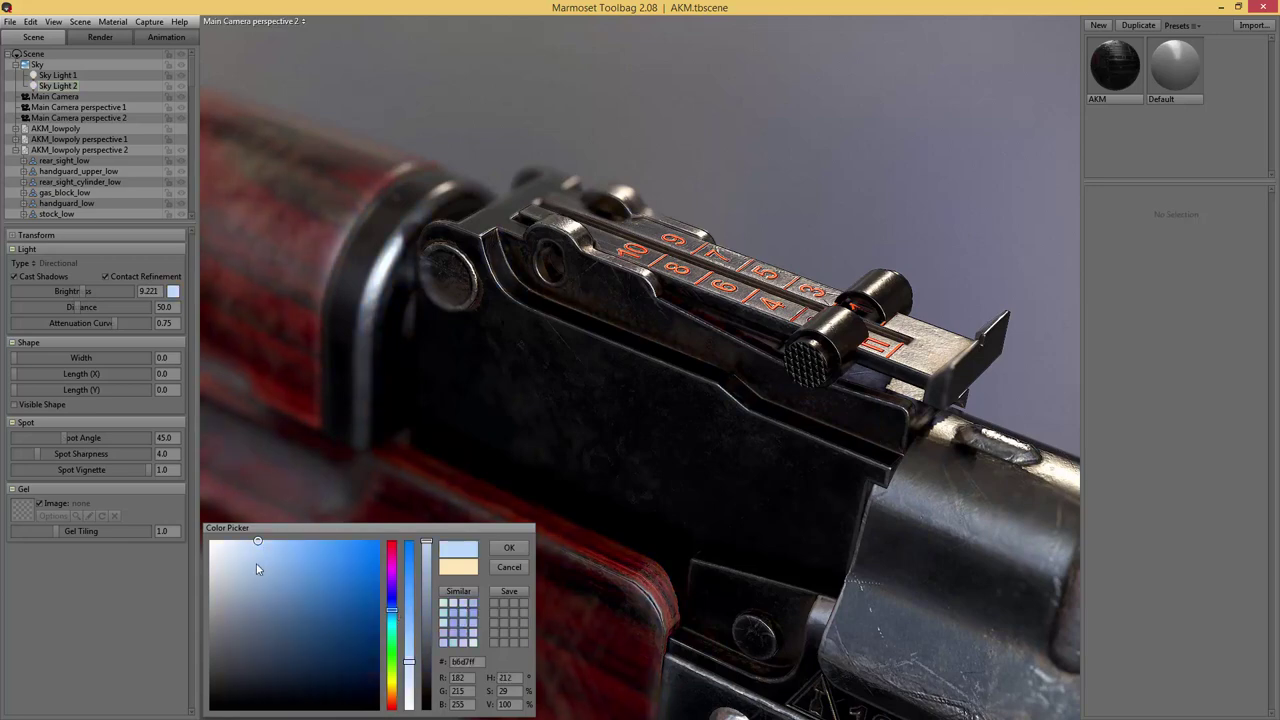
{"action": "mouse_move", "coordinate": [278, 582]}
{"action": "left_mouse_down"}
{"action": "mouse_move", "coordinate": [189, 554]}
{"action": "mouse_move", "coordinate": [211, 568]}
{"action": "left_mouse_up"}
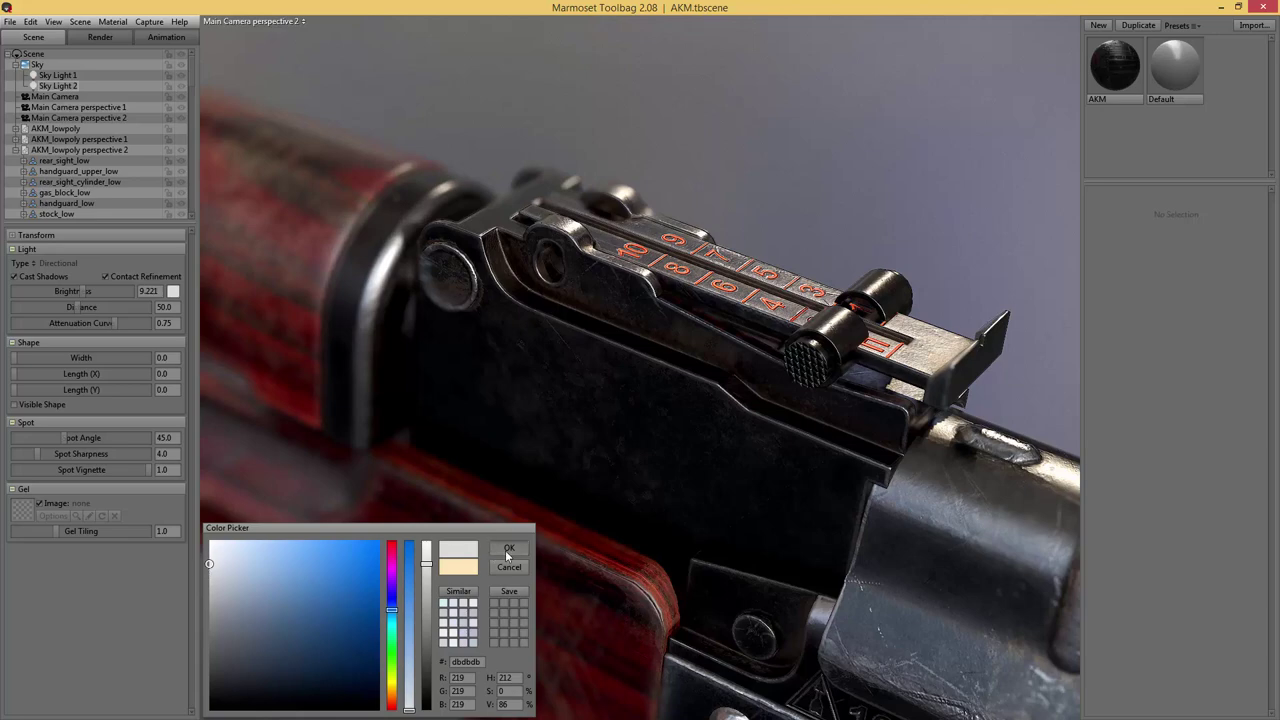
{"action": "left_click", "coordinate": [508, 550]}
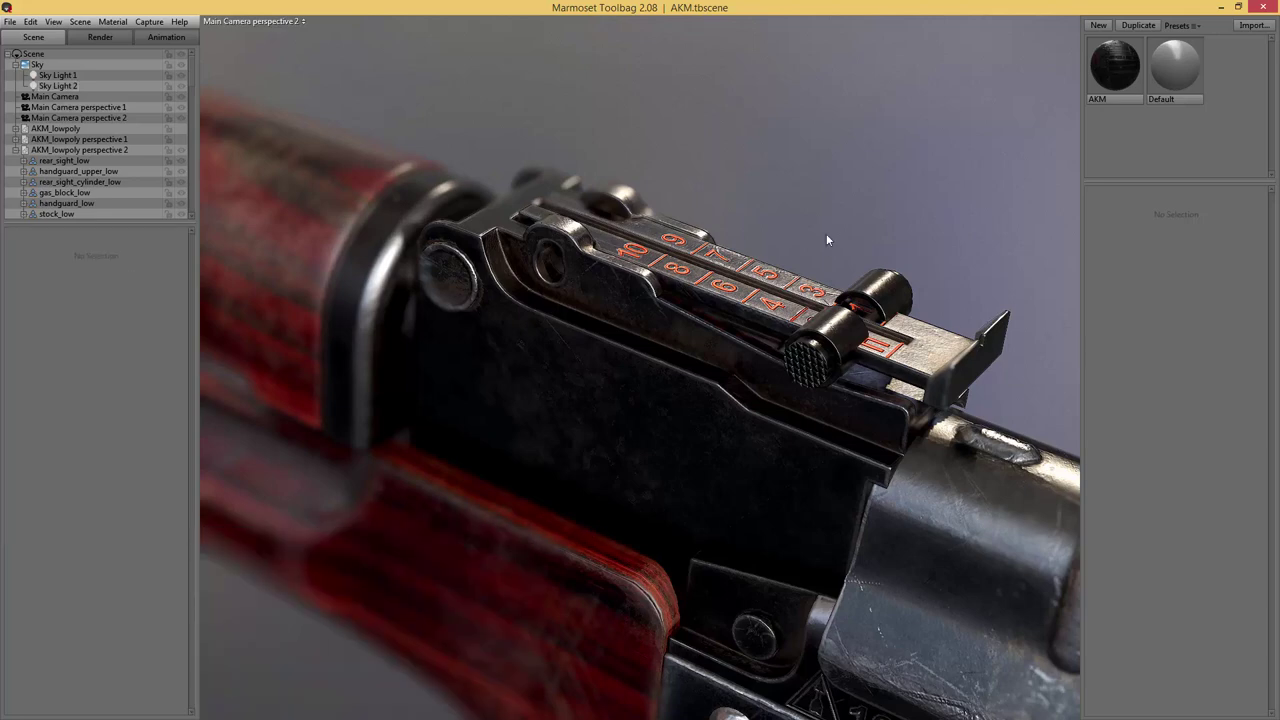
- Reframe the camera with the interface hidden so the 1975 marking below the rear sight is in the shot
{"action": "key", "text": "Tab"}
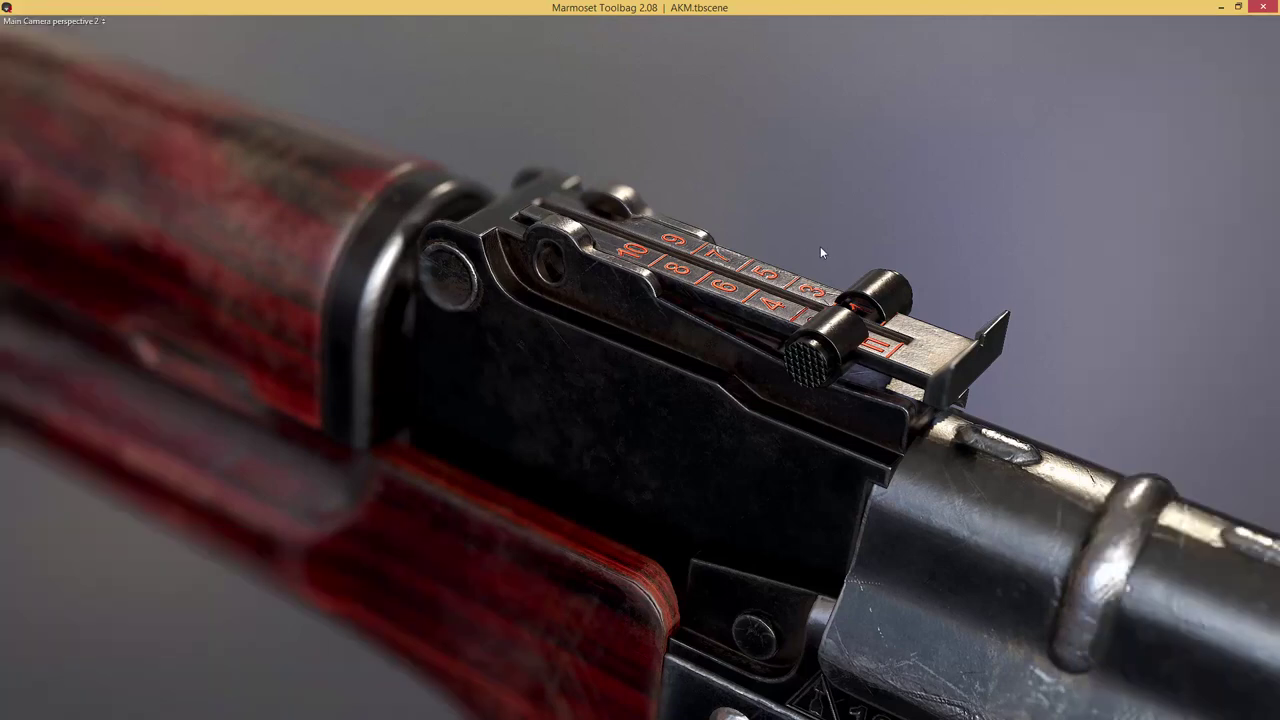
{"action": "left_click_drag", "start_coordinate": [820, 246], "coordinate": [824, 222]}
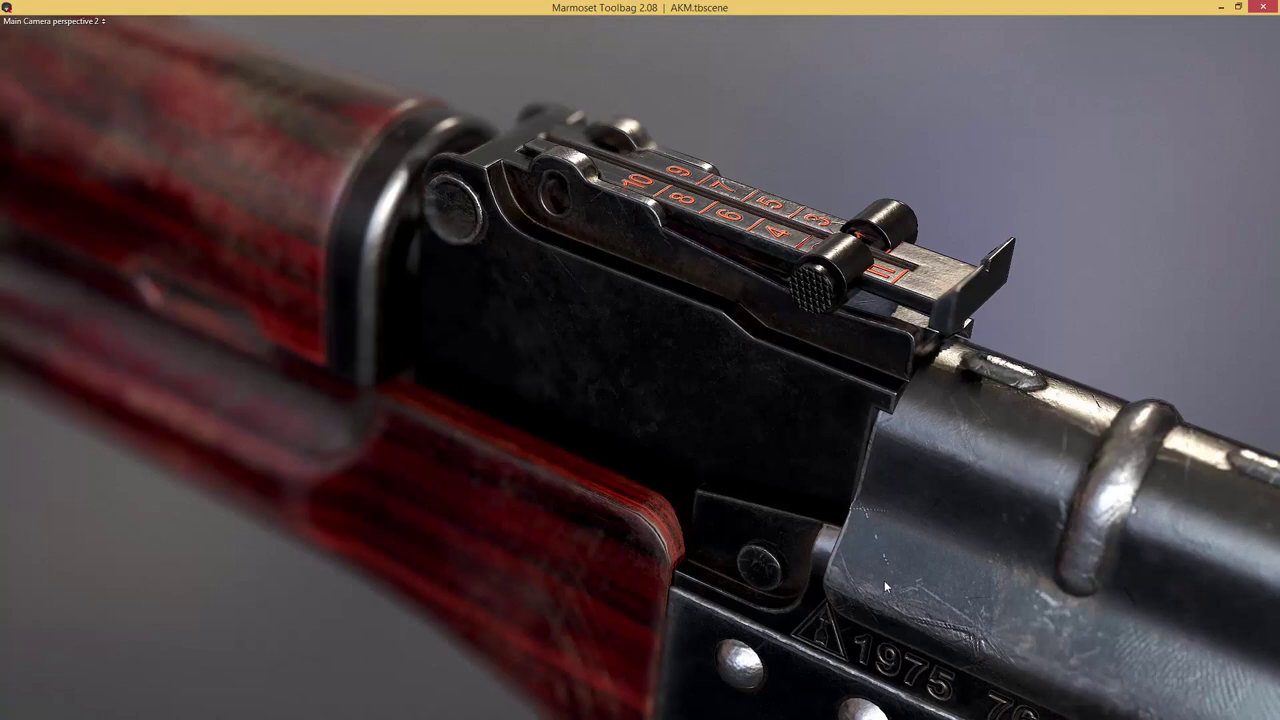
{"action": "middle_click_drag", "start_coordinate": [884, 580], "coordinate": [874, 576]}
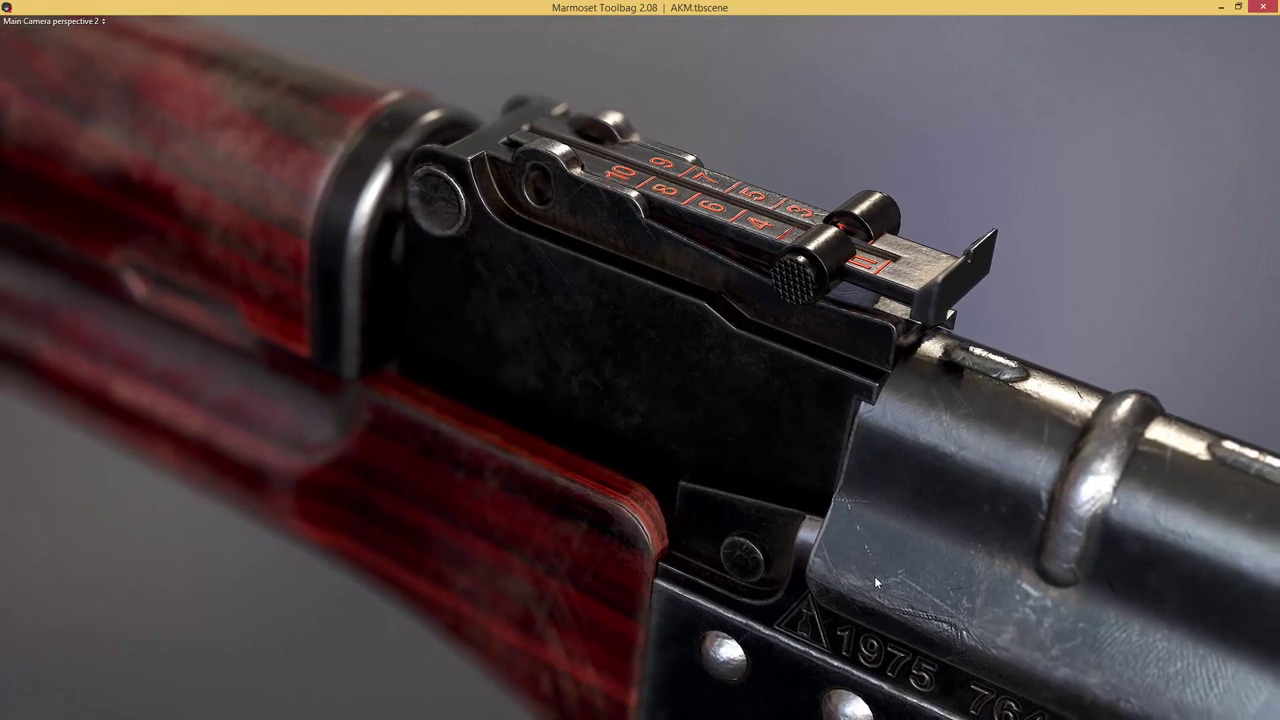
{"action": "key", "text": "Tab"}
{"action": "key", "text": "Tab"}
{"action": "key", "text": "Tab"}
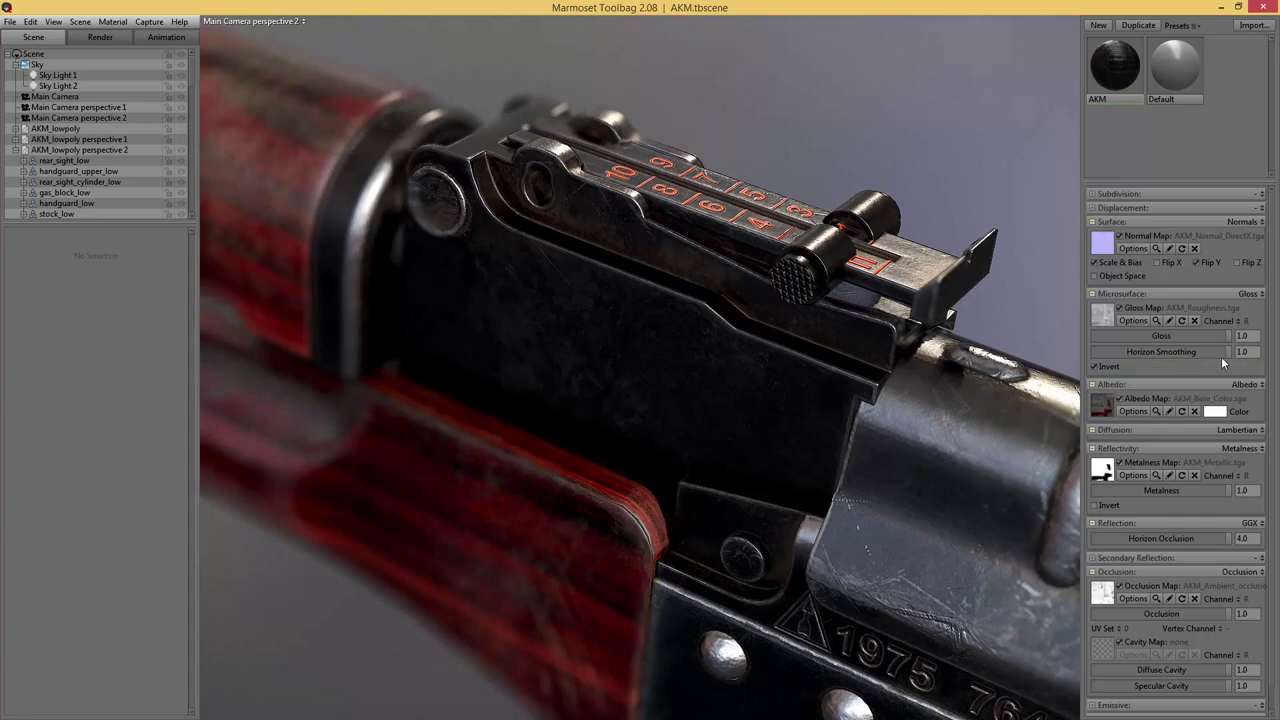
- Set the AKM material's horizon smoothing to 0.0 and its horizon occlusion to 0.0
{"action": "mouse_move", "coordinate": [1230, 356]}
{"action": "left_mouse_down"}
{"action": "mouse_move", "coordinate": [1048, 344]}
{"action": "mouse_move", "coordinate": [1230, 350]}
{"action": "left_mouse_up"}
{"action": "left_click_drag", "start_coordinate": [1230, 356], "coordinate": [1050, 341]}
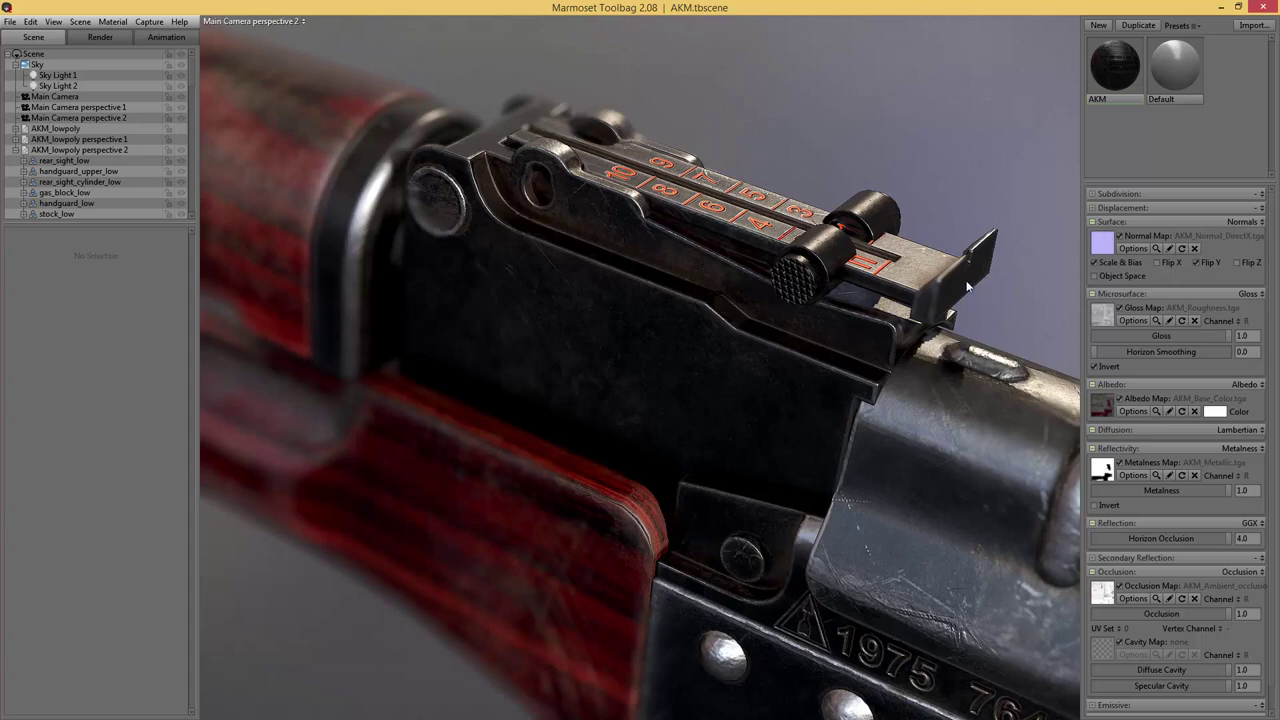
{"action": "left_click_drag", "start_coordinate": [1095, 348], "coordinate": [1016, 322]}
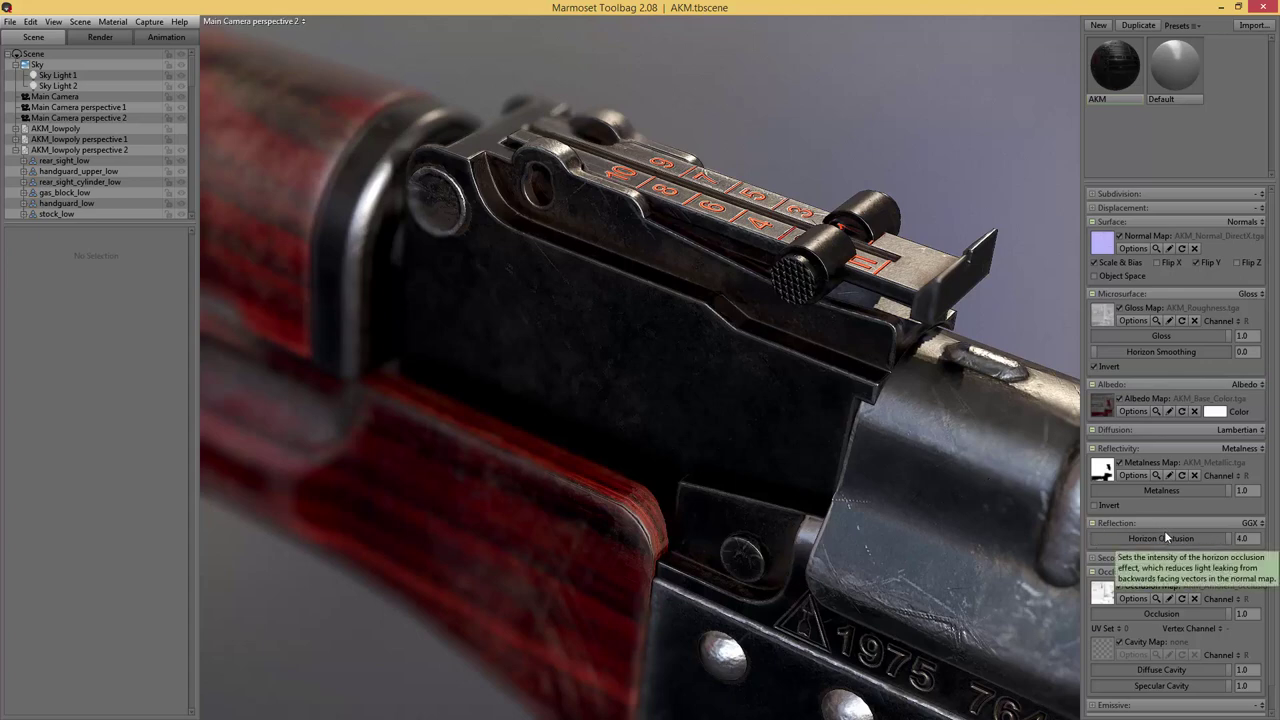
{"action": "left_click_drag", "start_coordinate": [1164, 538], "coordinate": [1055, 521]}
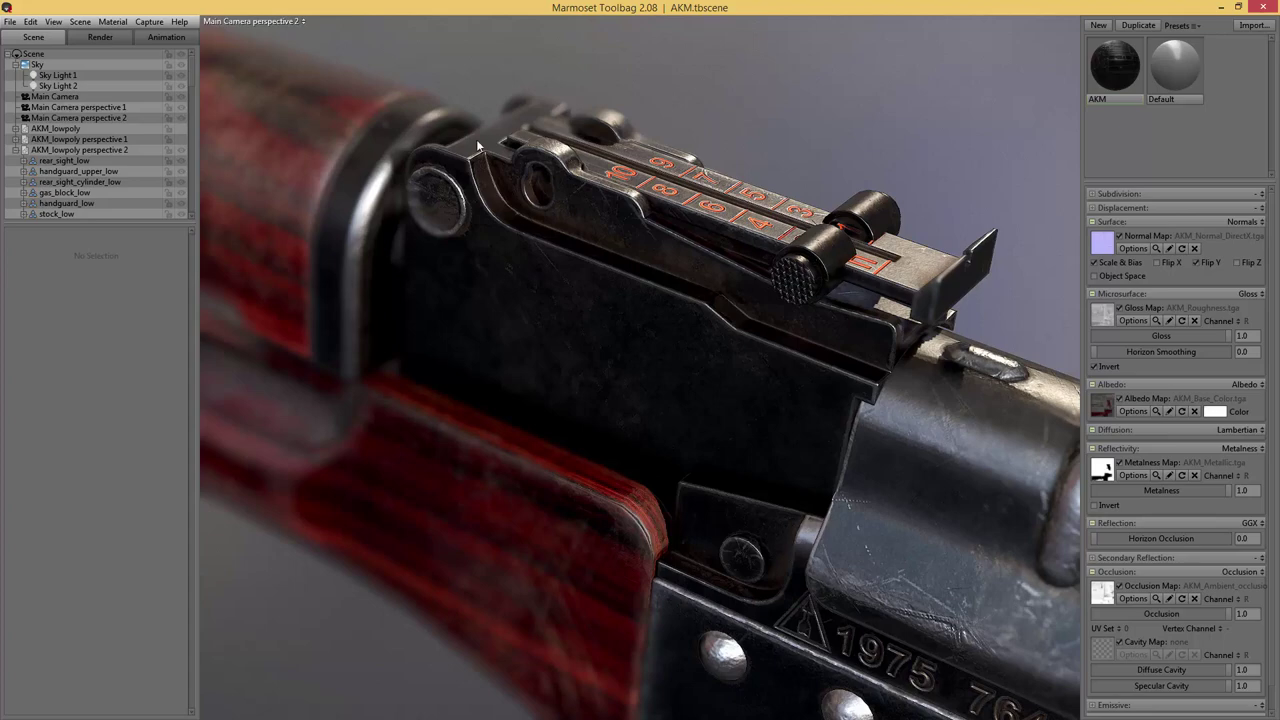
- Toggle Sky Light 1 off and on to compare its effect, and change its colour to the pale pink ffdacd
{"action": "left_click", "coordinate": [56, 77]}
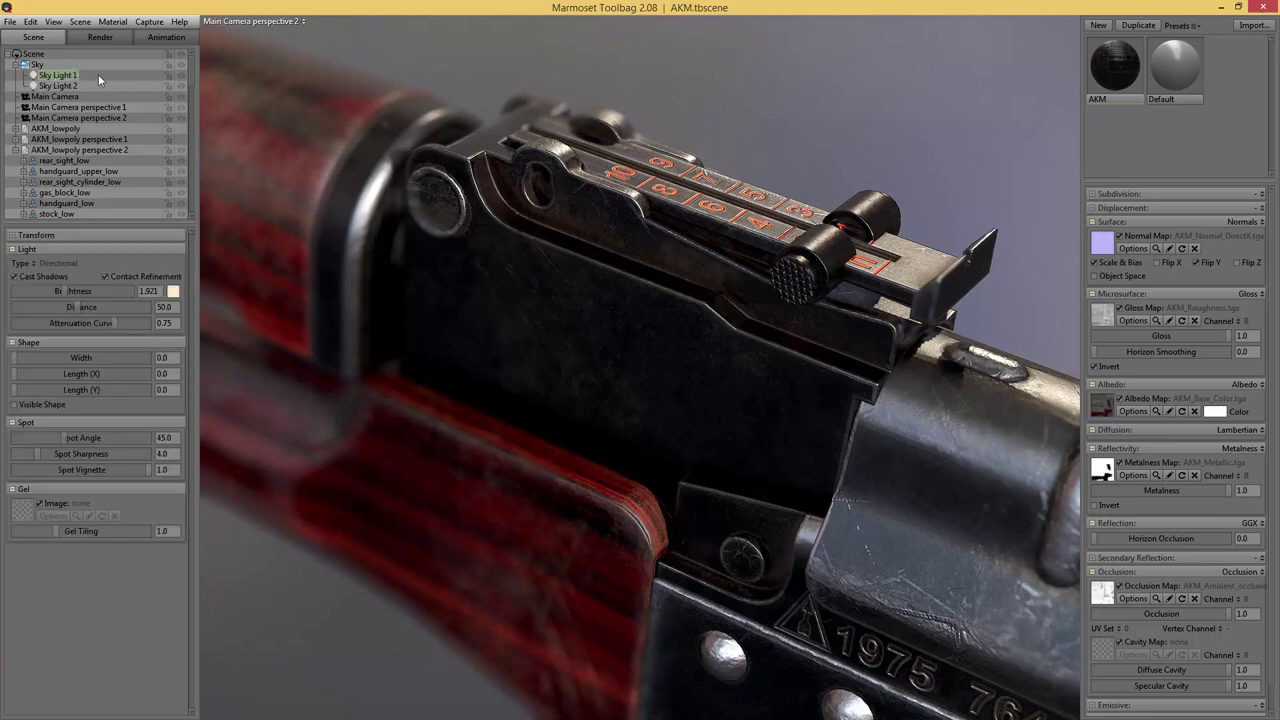
{"action": "left_click", "coordinate": [182, 75]}
{"action": "left_click", "coordinate": [182, 75]}
{"action": "left_click", "coordinate": [173, 291]}
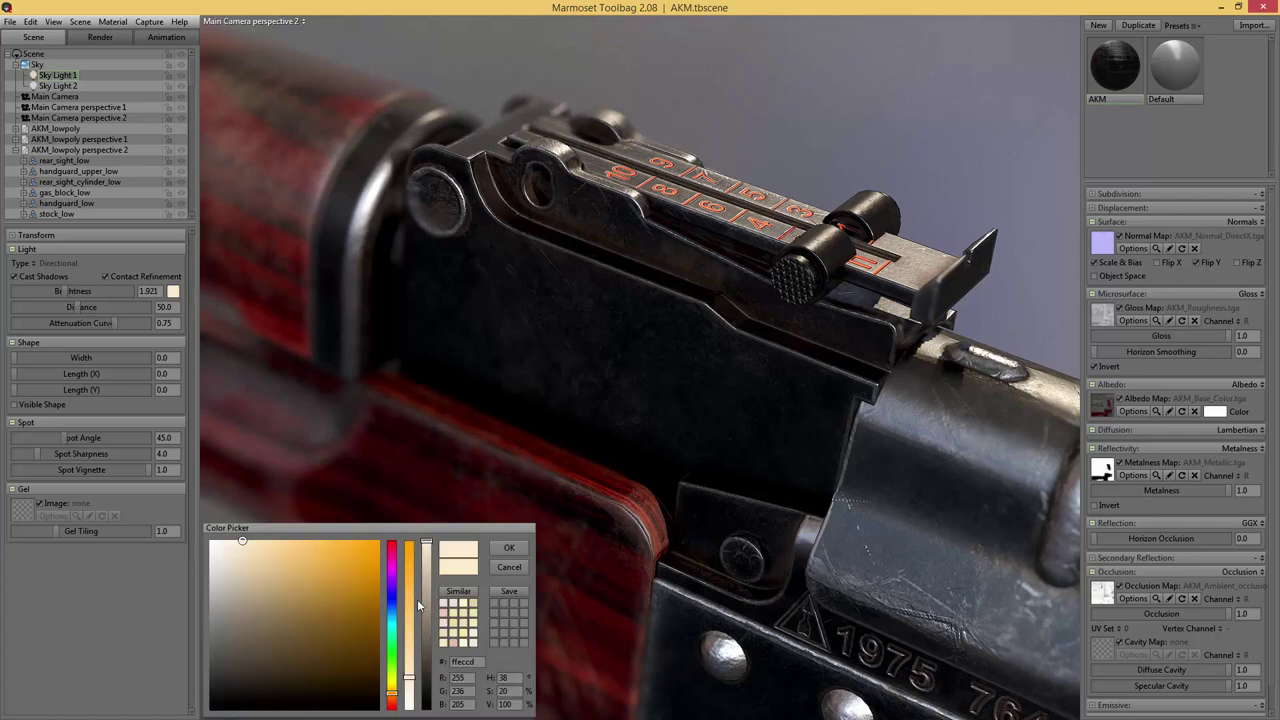
{"action": "left_click", "coordinate": [393, 702]}
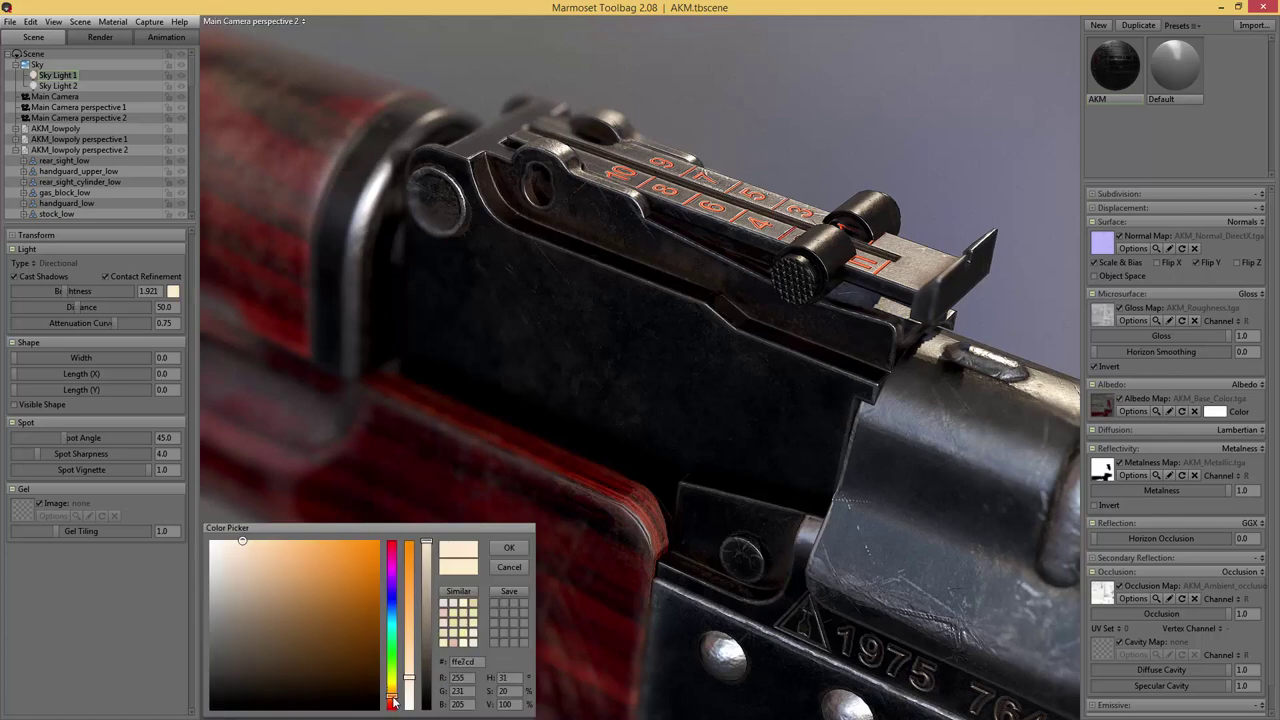
{"action": "left_click_drag", "start_coordinate": [394, 703], "coordinate": [394, 708]}
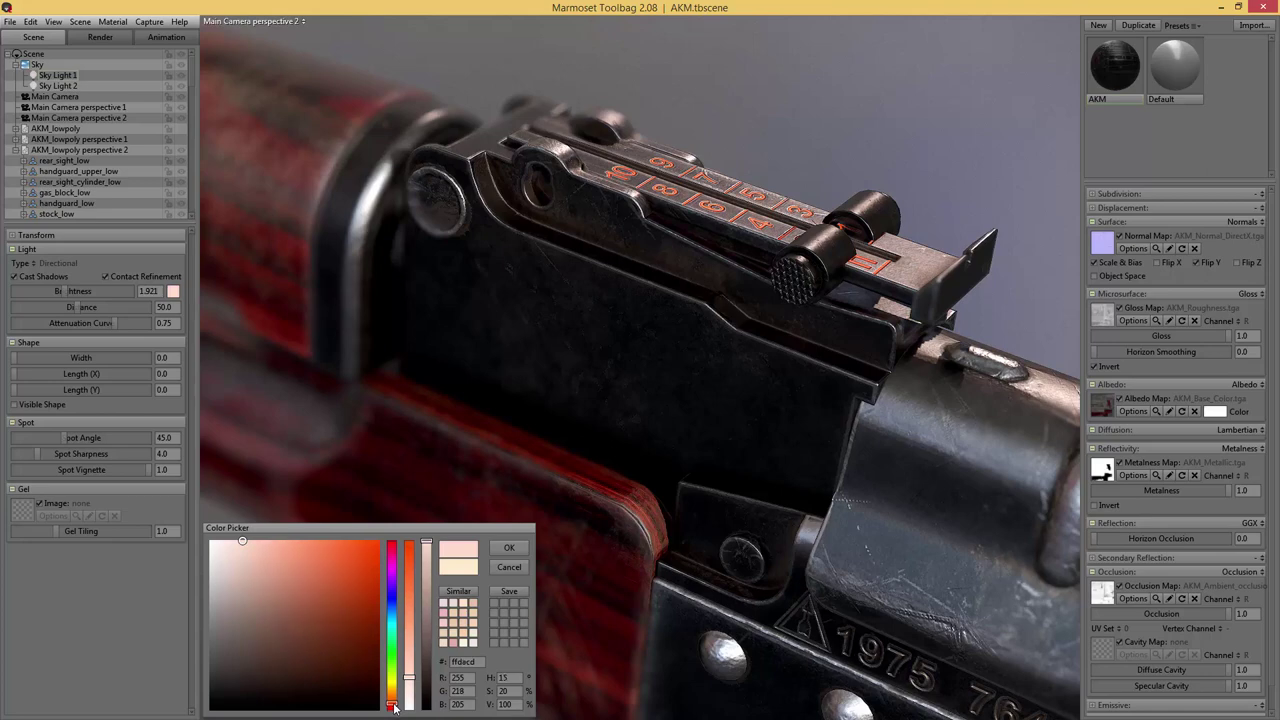
{"action": "left_click", "coordinate": [502, 552]}
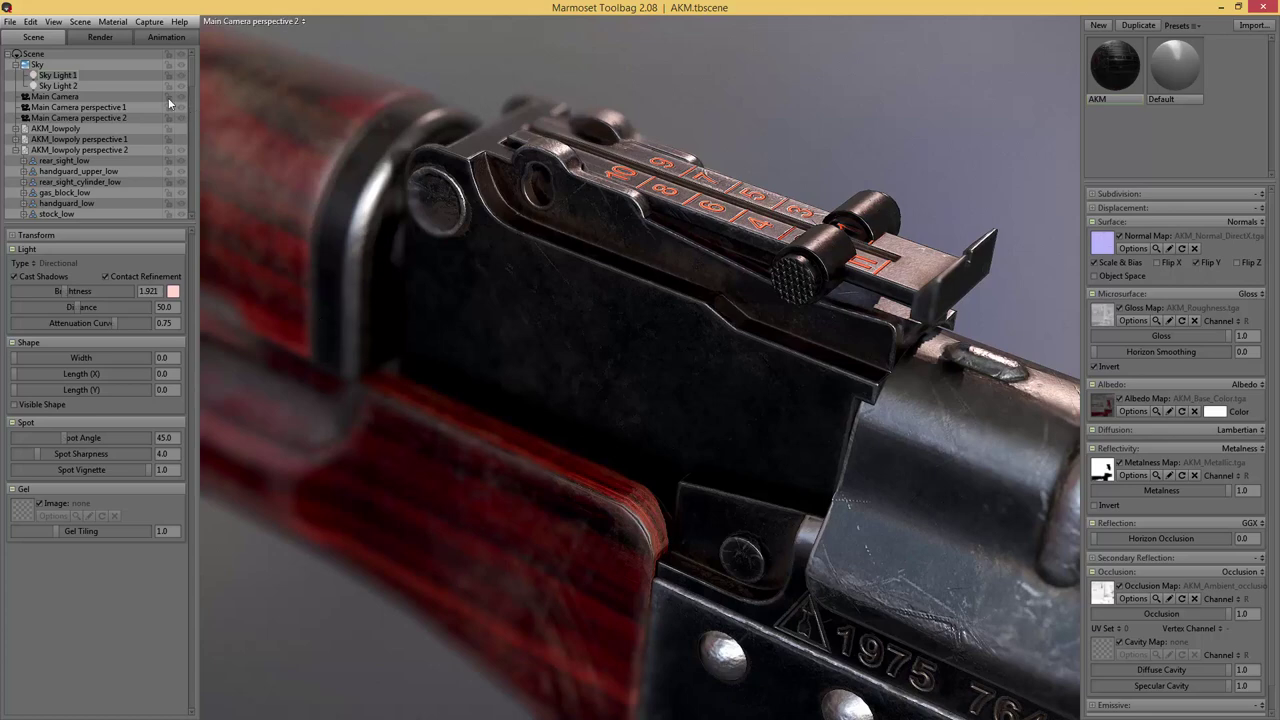
- Set the grain of Main Camera perspective 2 to strength 0.1 and sharpness 0.0
{"action": "left_click", "coordinate": [107, 118]}
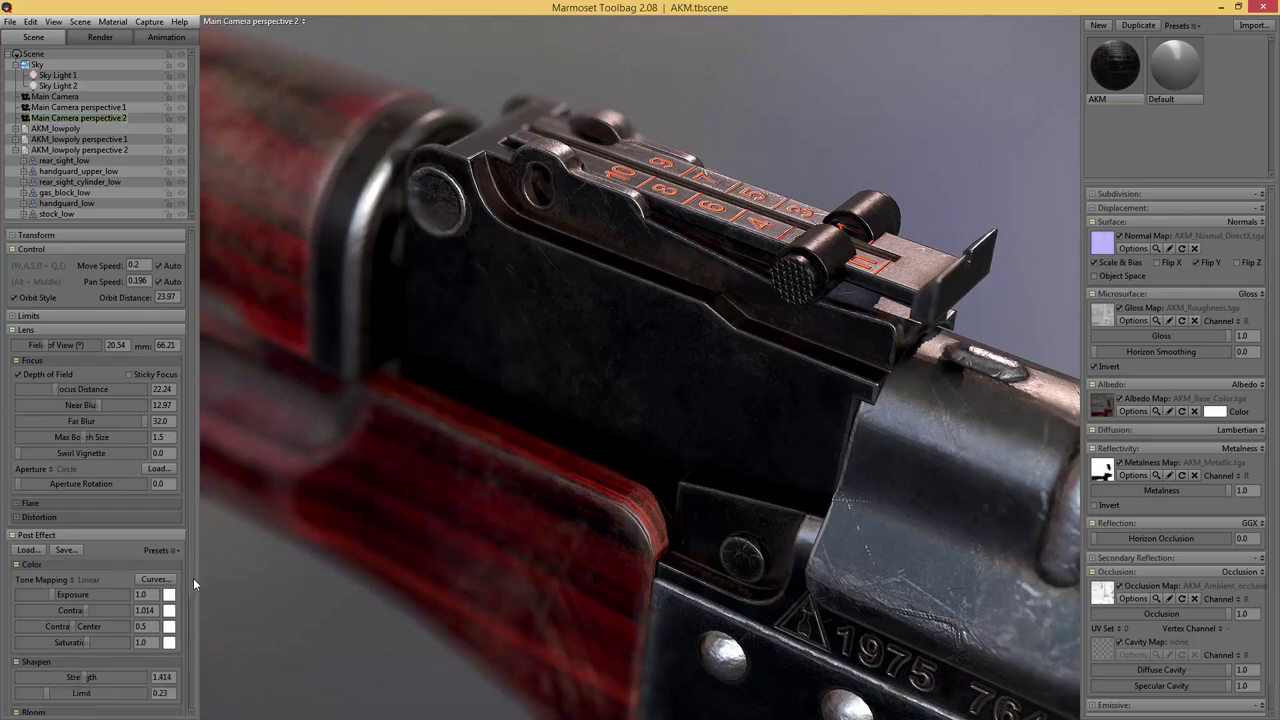
{"action": "left_click_drag", "start_coordinate": [193, 578], "coordinate": [194, 703]}
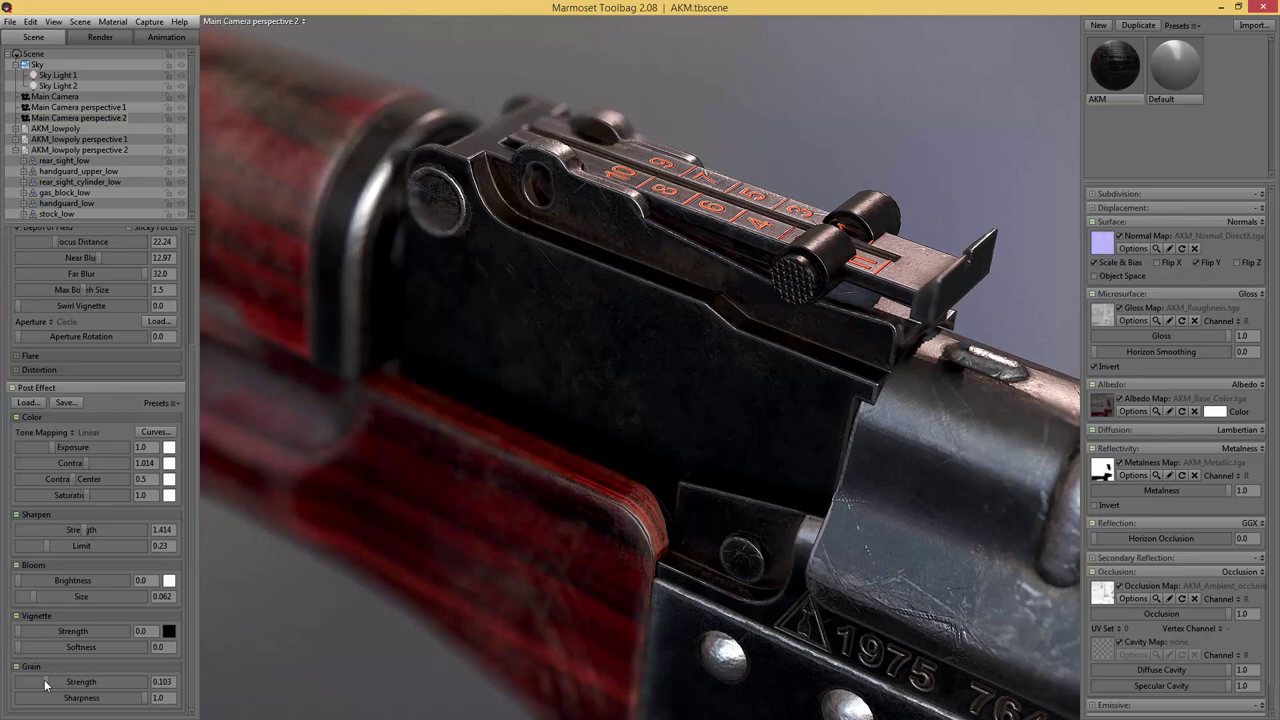
{"action": "left_click_drag", "start_coordinate": [47, 682], "coordinate": [22, 698]}
{"action": "left_click_drag", "start_coordinate": [141, 682], "coordinate": [42, 677]}
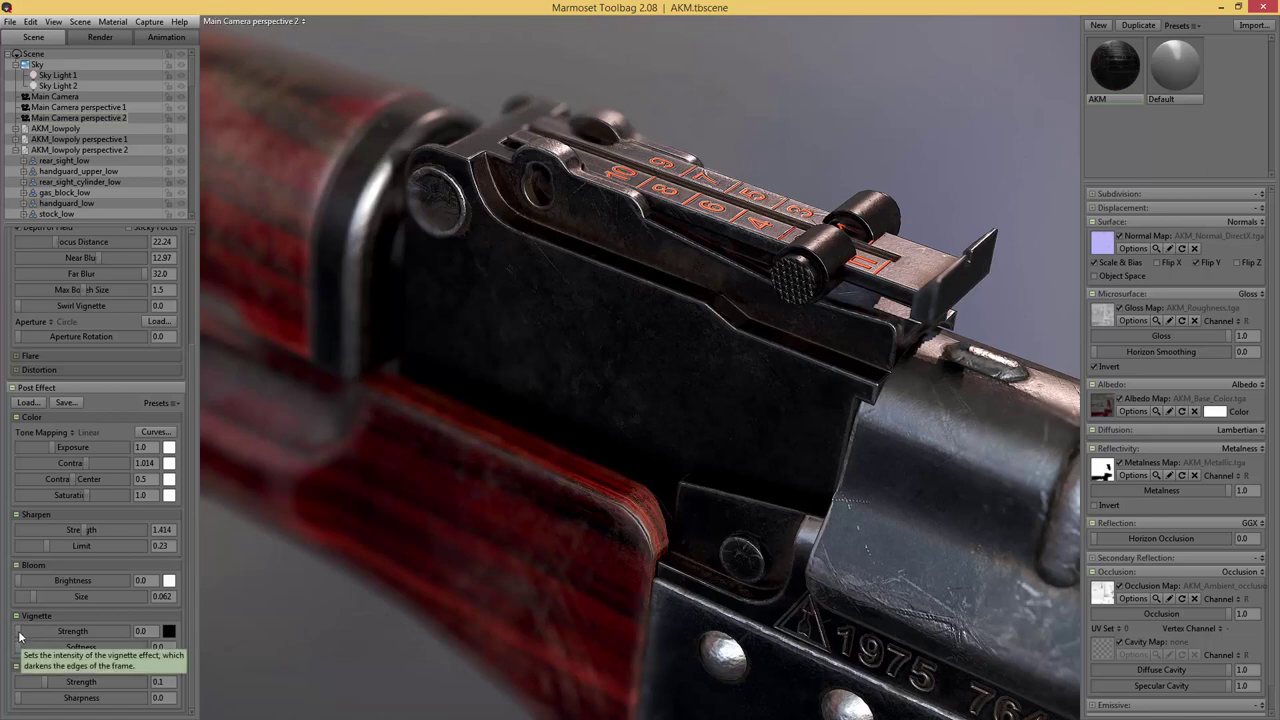
- Set the camera's vignette strength to 0.512 and preview the shot with the interface hidden
{"action": "left_click_drag", "start_coordinate": [19, 634], "coordinate": [73, 631]}
{"action": "key", "text": "Tab"}
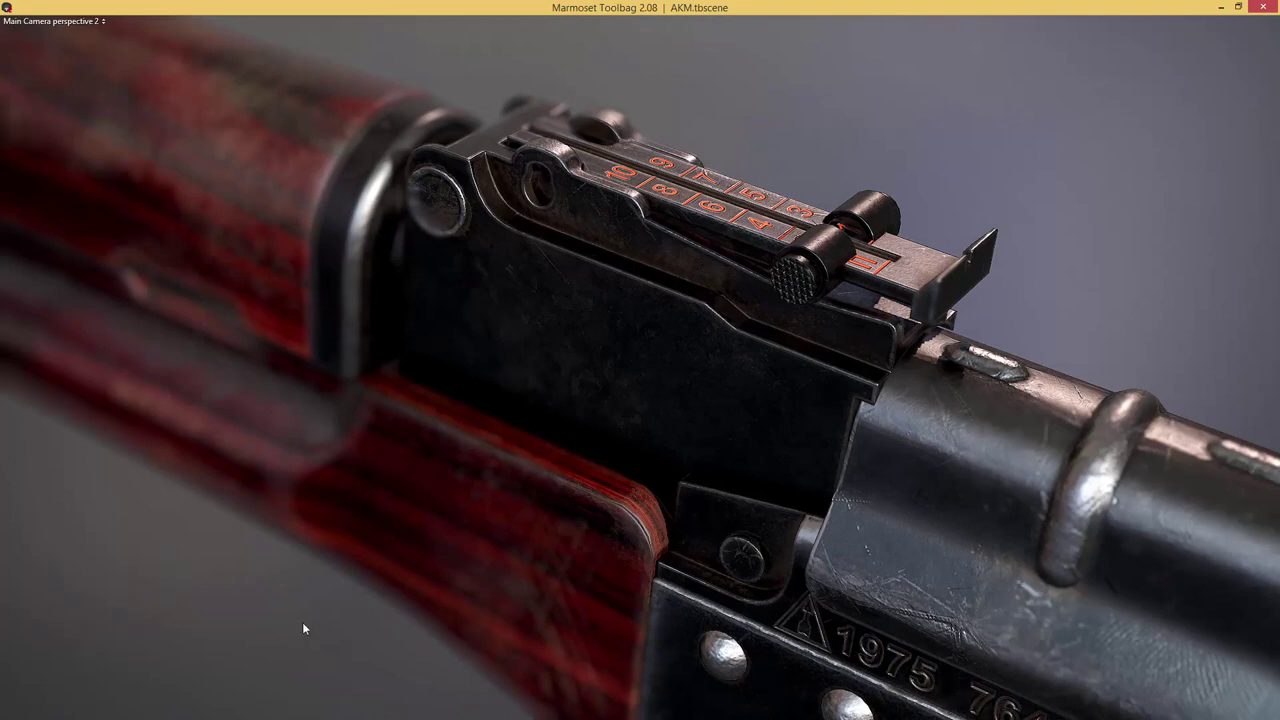
{"action": "key", "text": "Tab"}
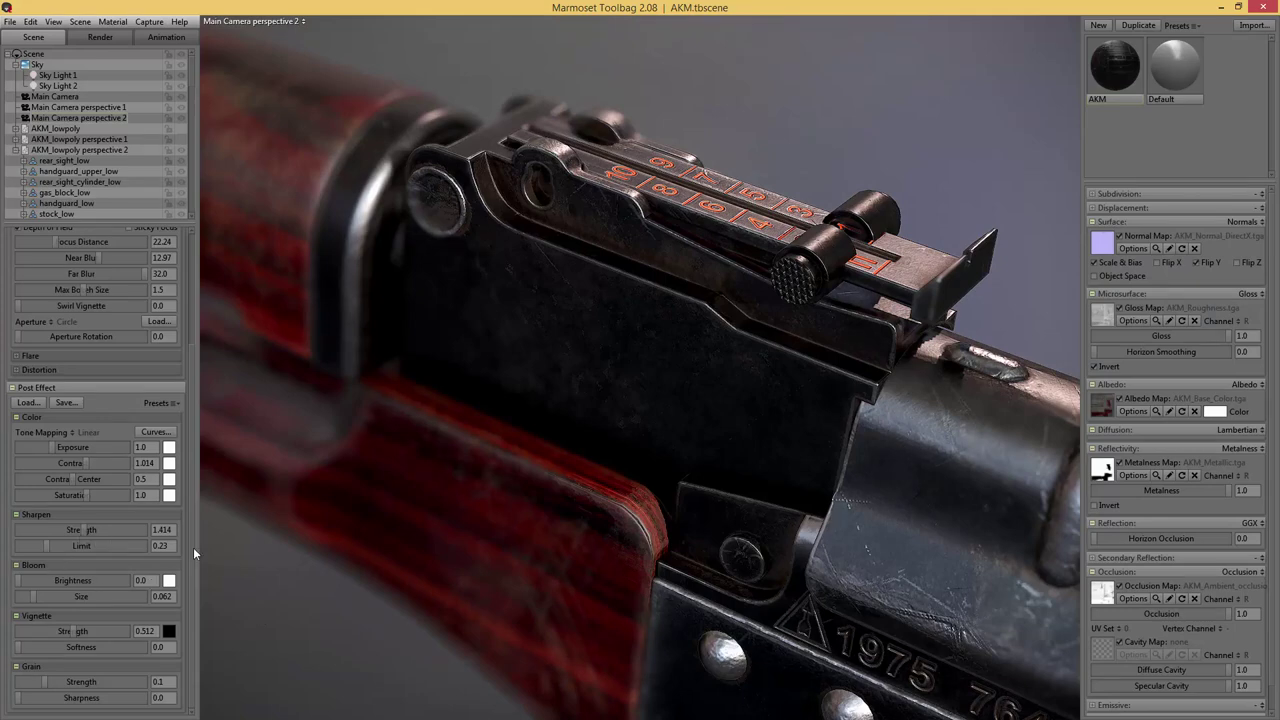
- Raise the sky's brightness to 5.101 and preview the shot with the interface hidden
{"action": "left_click", "coordinate": [34, 64]}
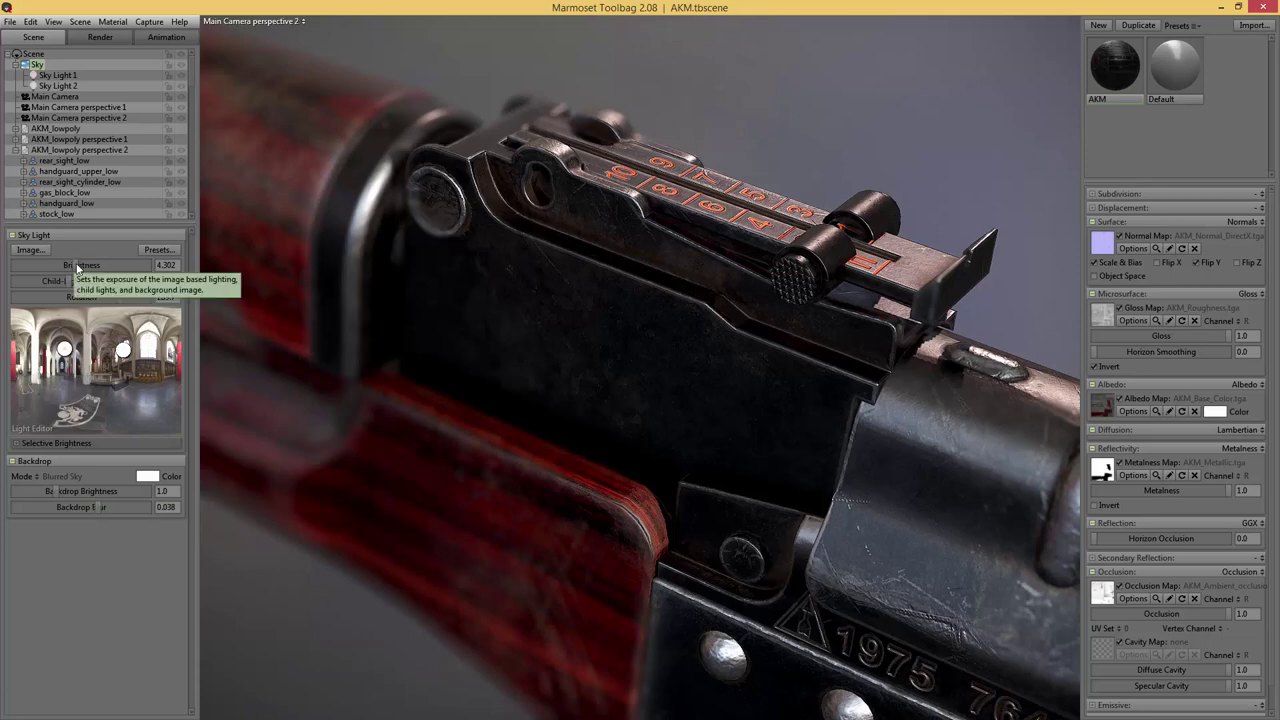
{"action": "left_click_drag", "start_coordinate": [77, 270], "coordinate": [75, 266]}
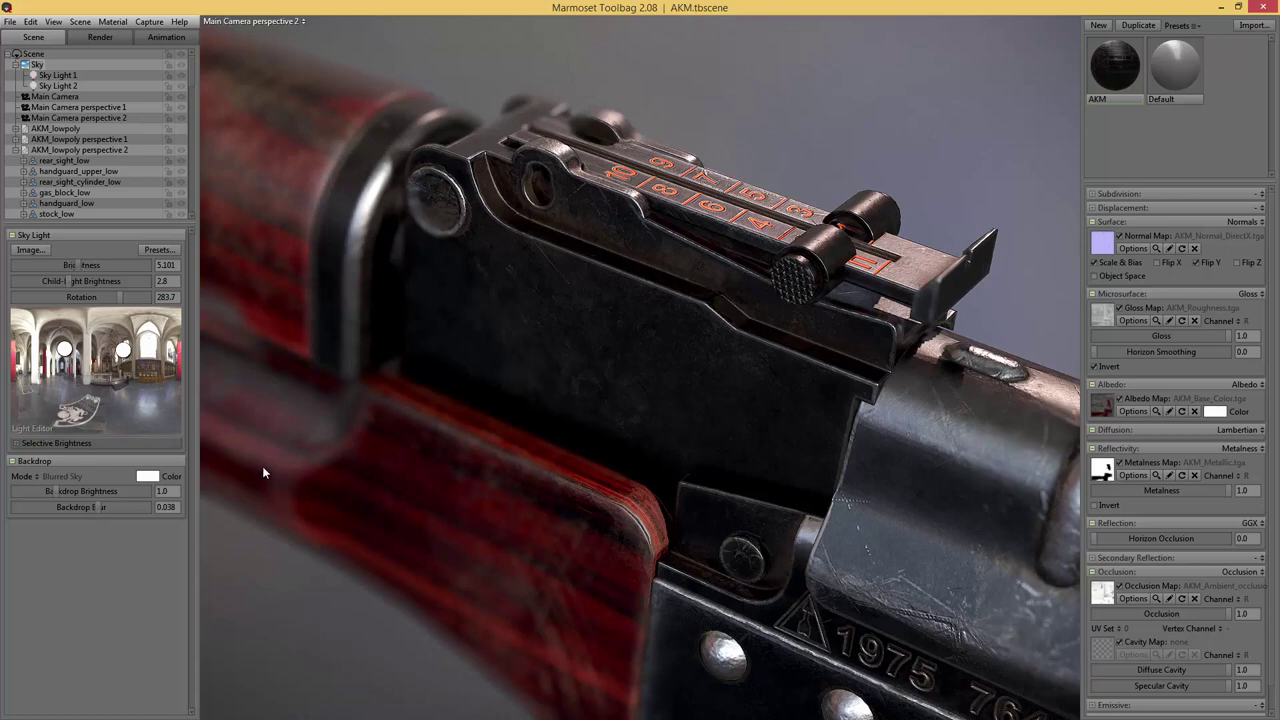
{"action": "key", "text": "Tab"}
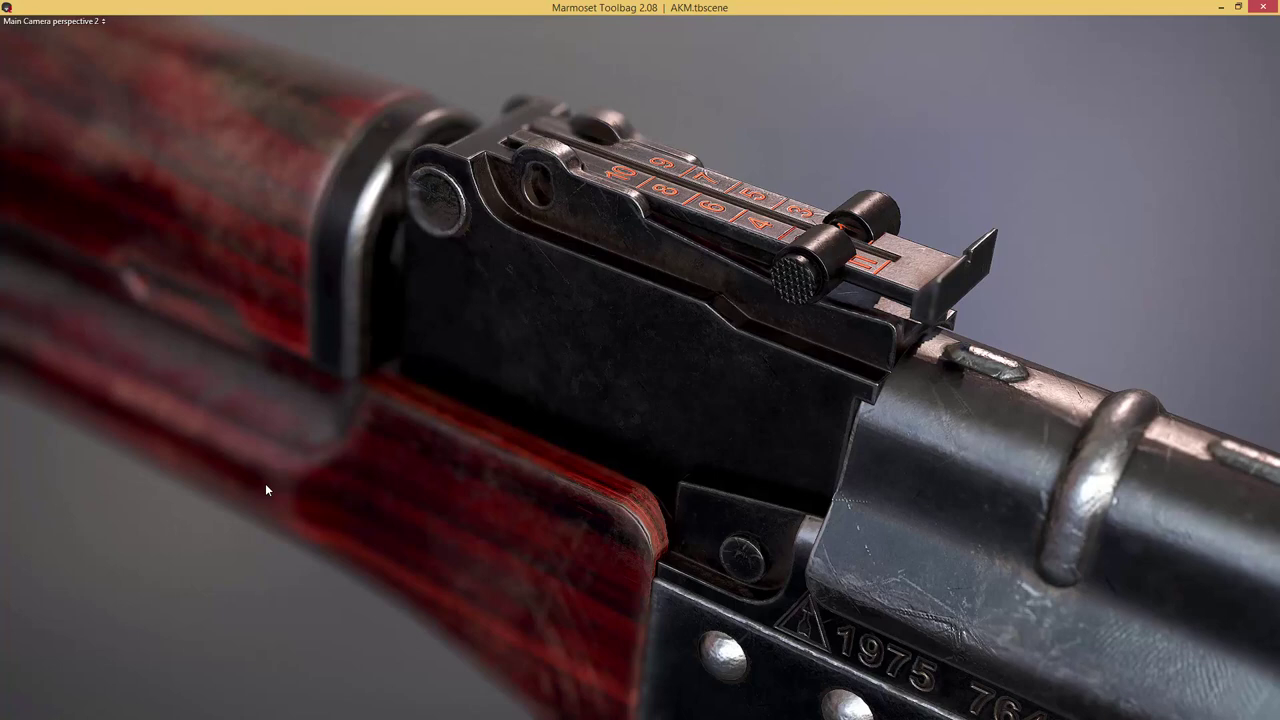
{"action": "key", "text": "Tab"}
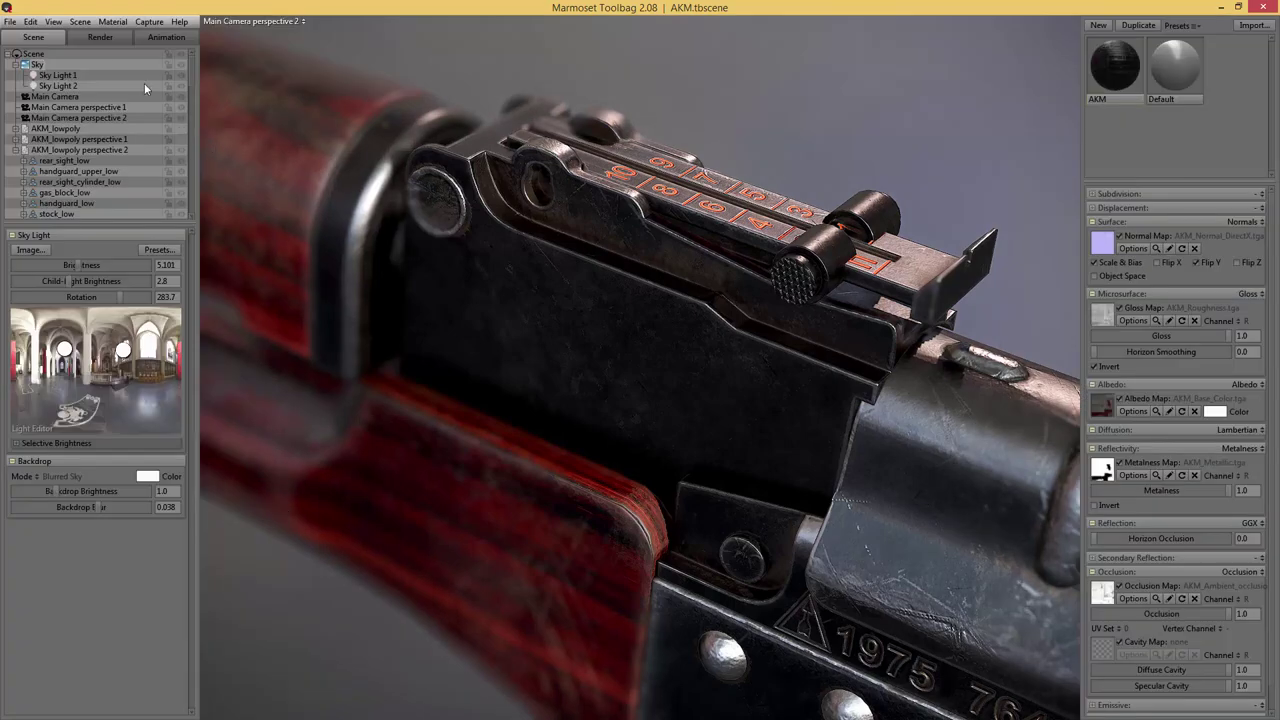
- Accept the capture settings of 1920 × 1080 in PNG format and capture the current camera view as an image that opens for viewing
{"action": "left_click", "coordinate": [151, 23]}
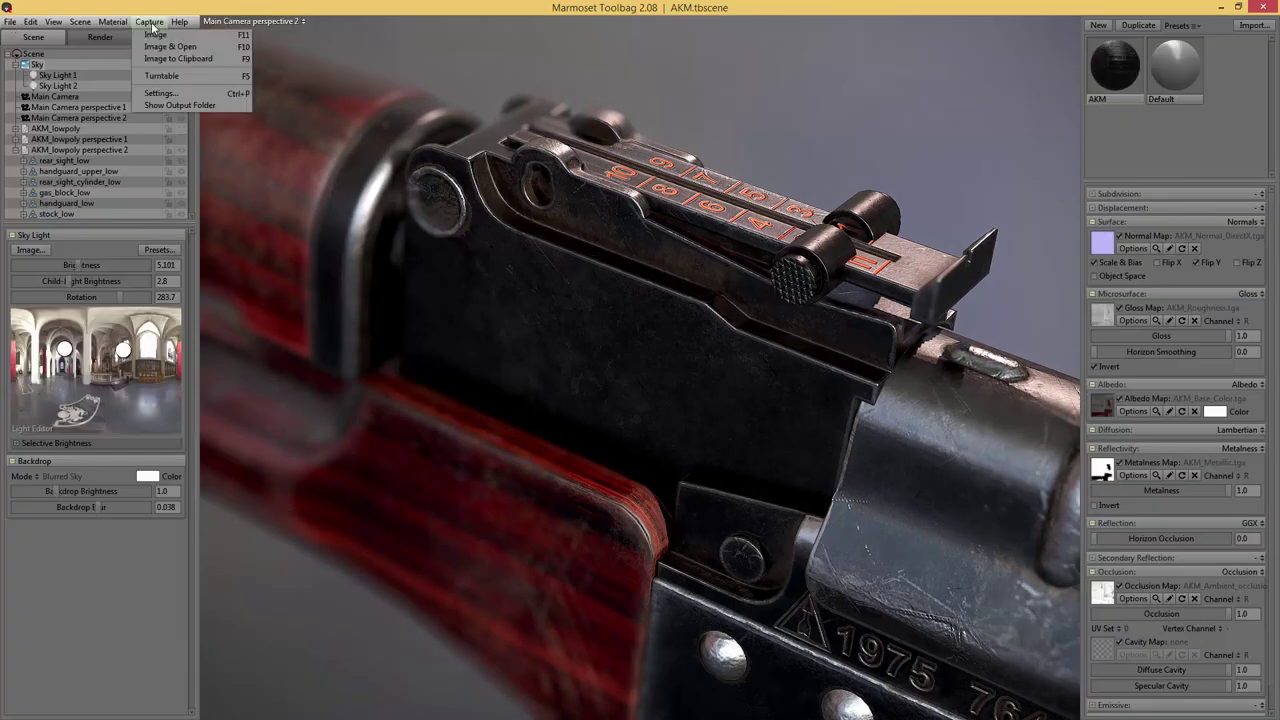
{"action": "left_click", "coordinate": [171, 93]}
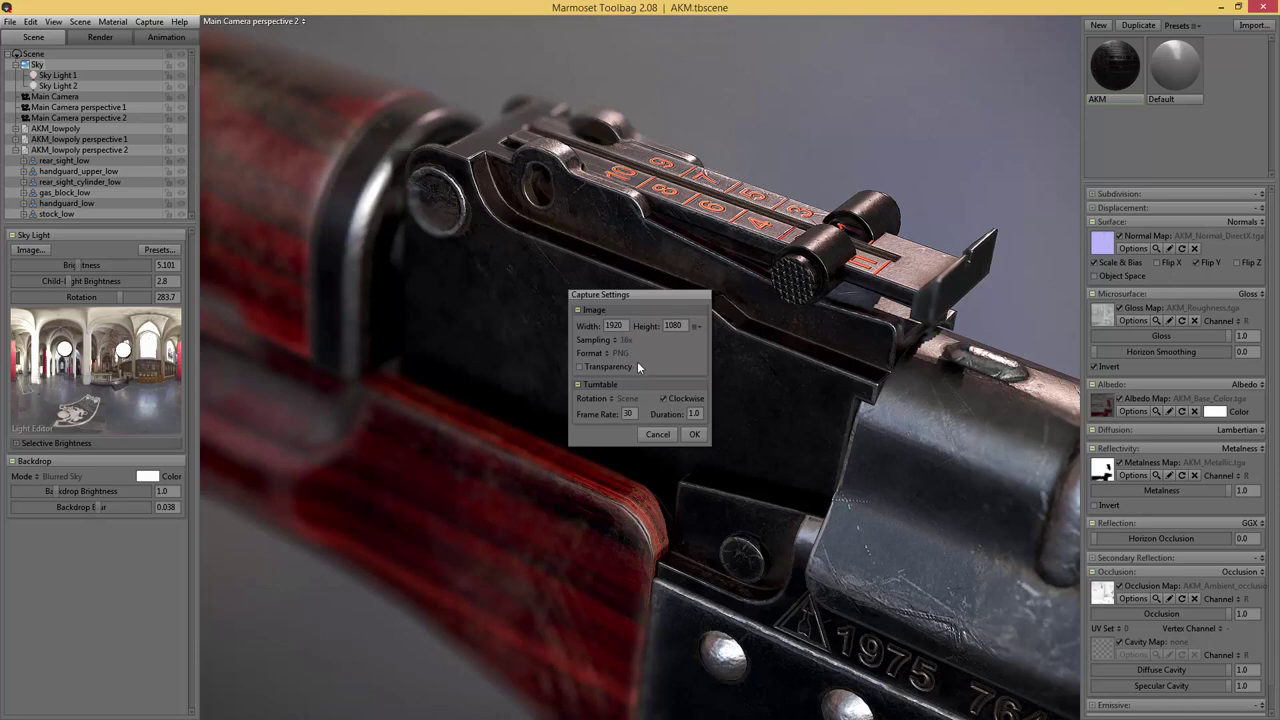
{"action": "left_click", "coordinate": [696, 434]}
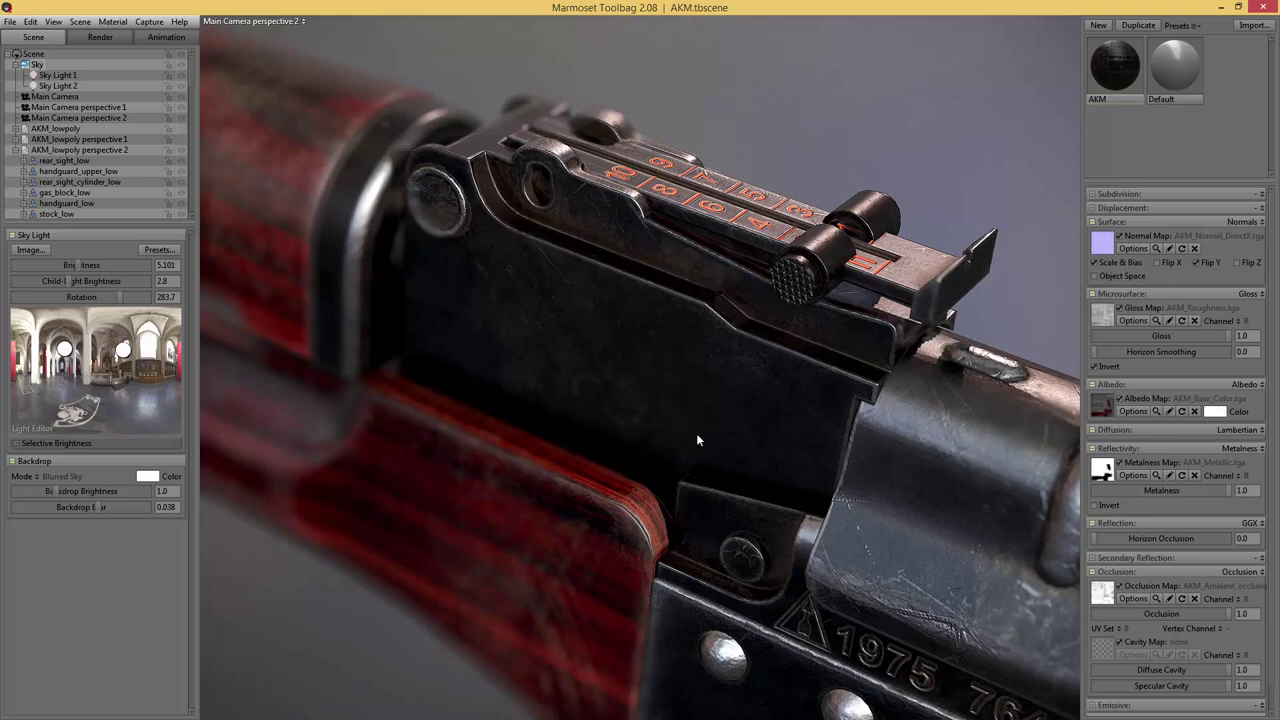
{"action": "left_click", "coordinate": [145, 24]}
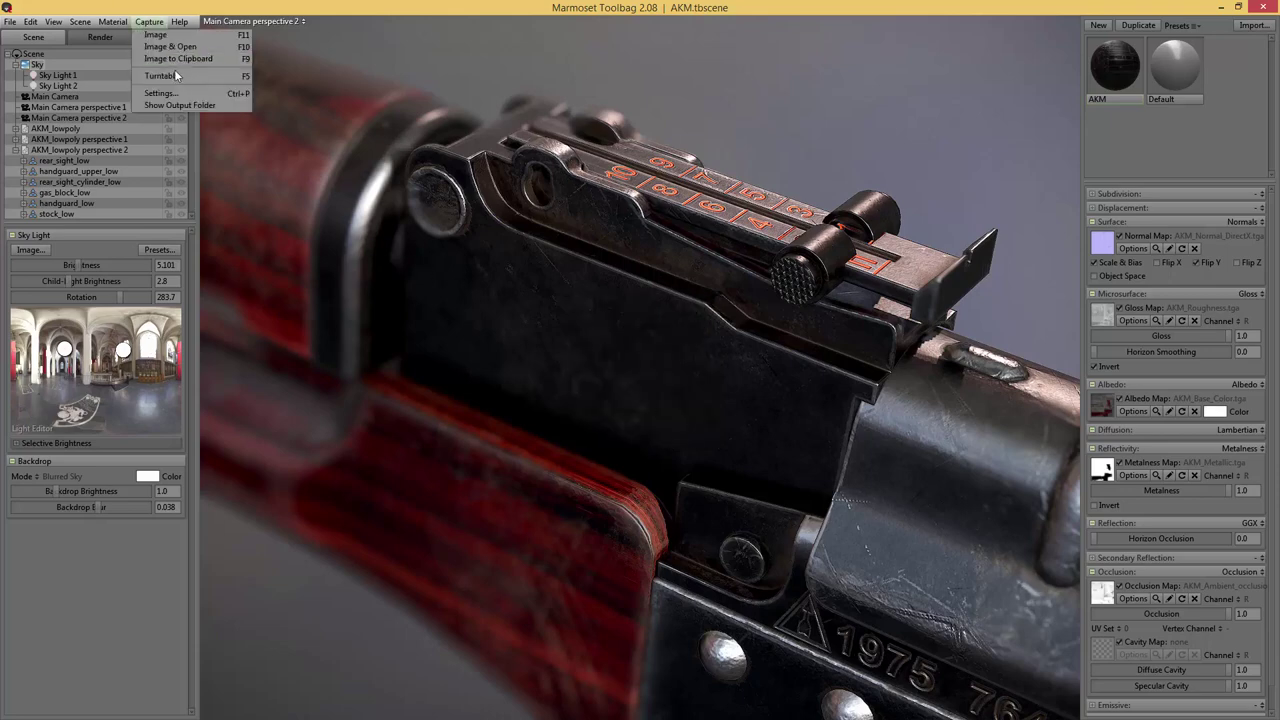
{"action": "left_click", "coordinate": [243, 58]}
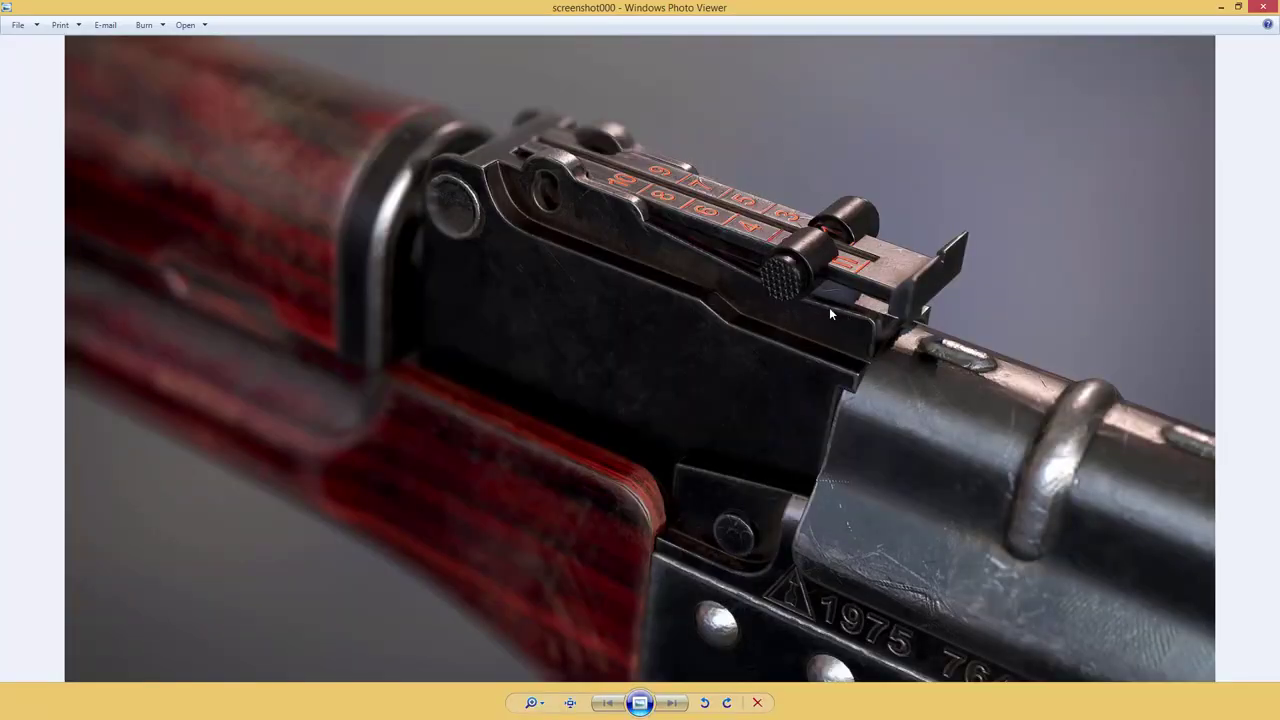
- Open the captured image screenshot000 in Adobe Photoshop CC 2014
{"action": "right_click", "coordinate": [708, 284]}
{"action": "mouse_move", "coordinate": [778, 296]}
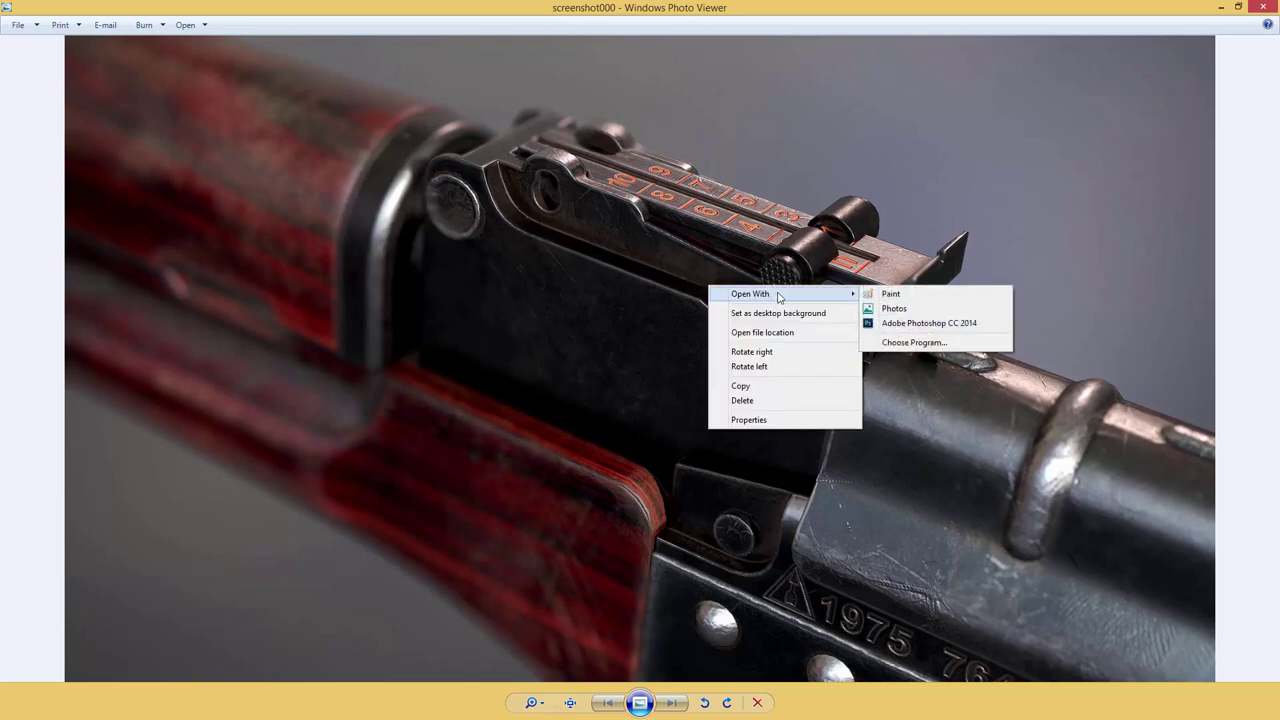
{"action": "left_click", "coordinate": [910, 323]}
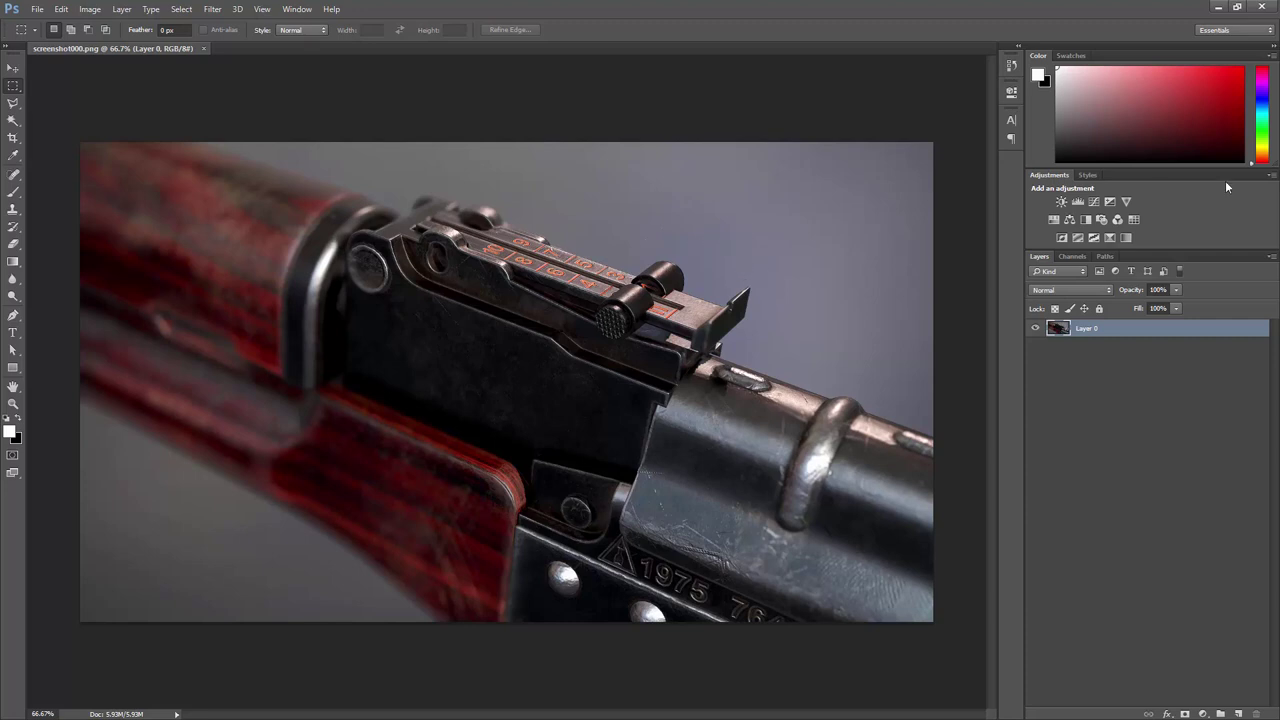
- Switch to the web browser and open the Dusty Textures picture at full size from the "dirt lense" image results
{"action": "left_click_drag", "start_coordinate": [1279, 112], "coordinate": [743, 83]}
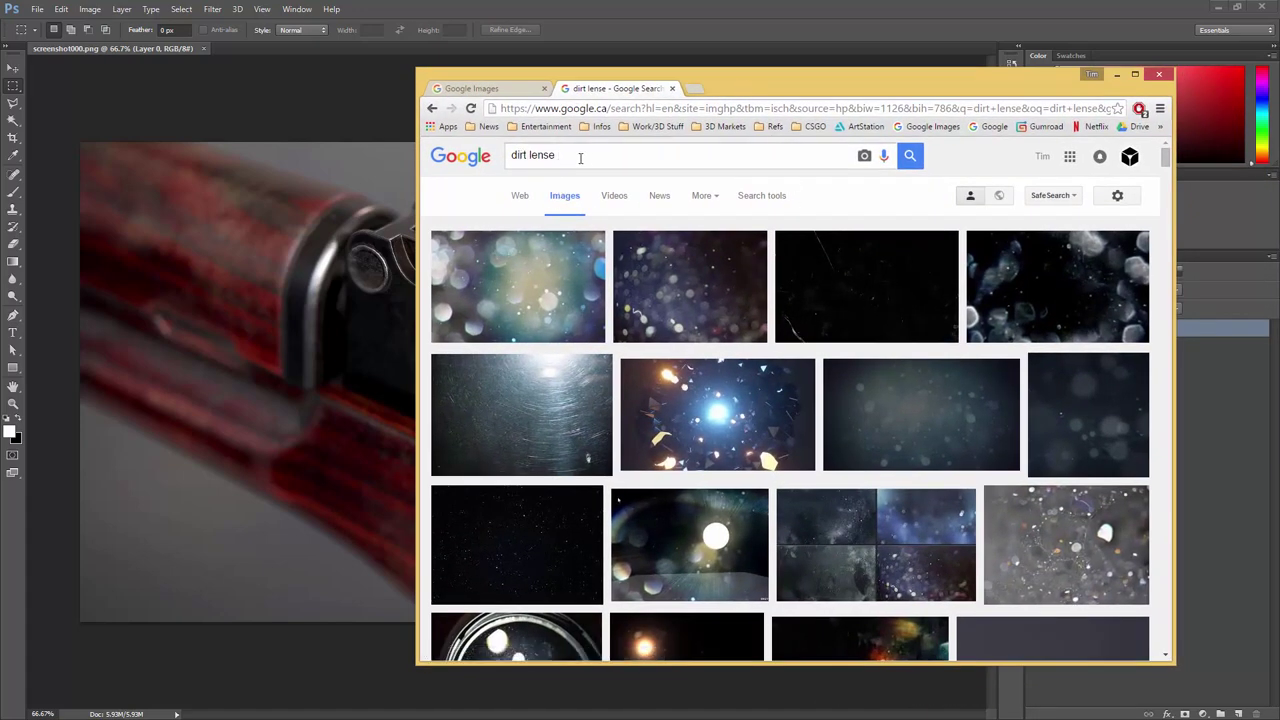
{"action": "left_click_drag", "start_coordinate": [1165, 162], "coordinate": [1152, 212]}
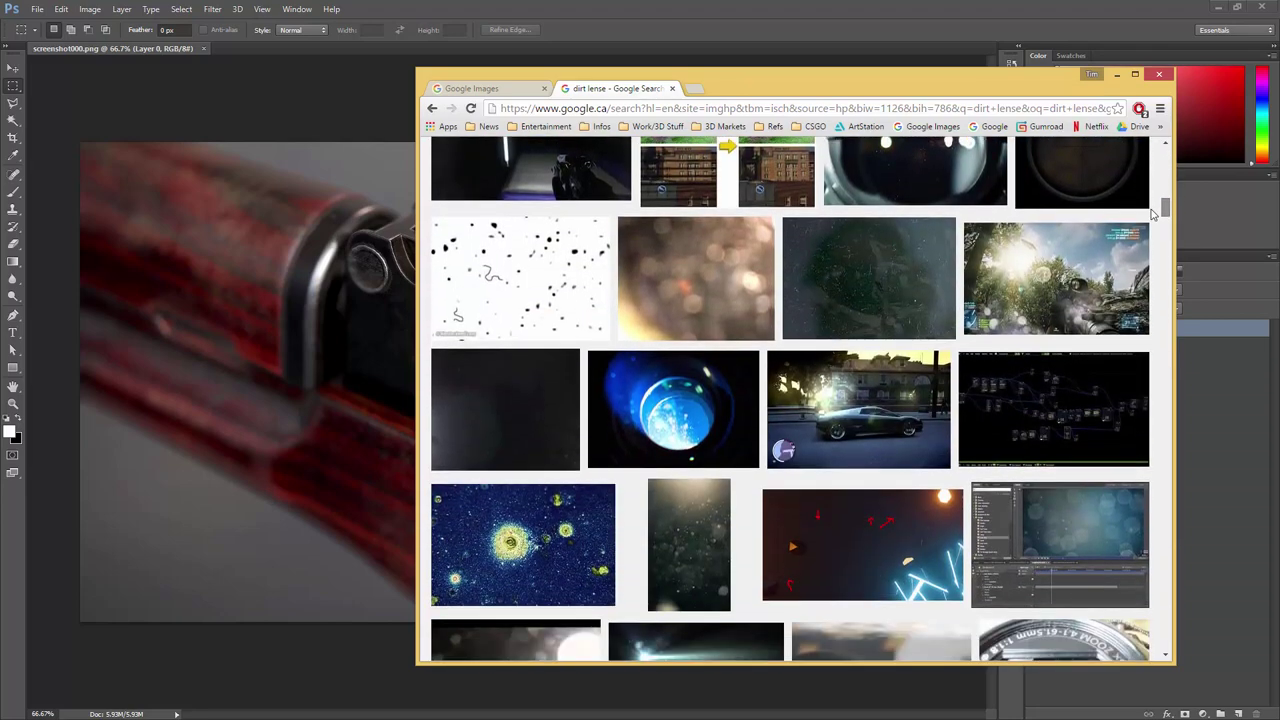
{"action": "left_click", "coordinate": [879, 295]}
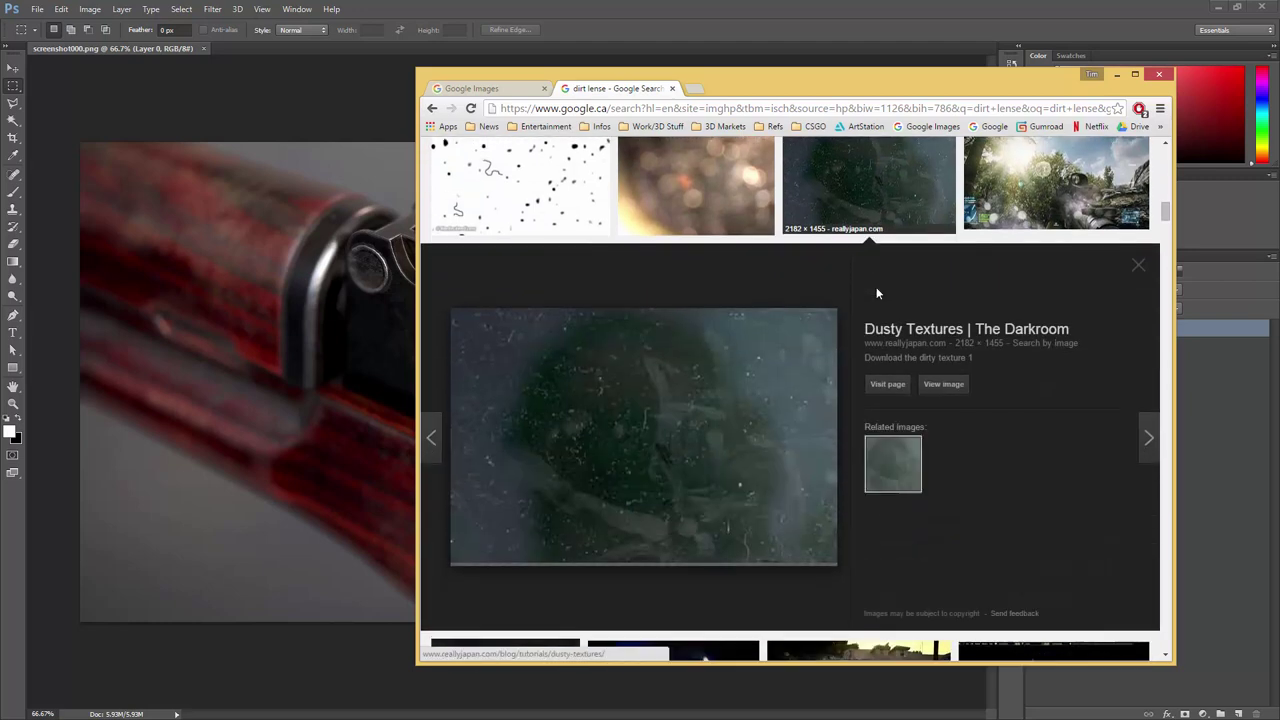
{"action": "left_click", "coordinate": [944, 384]}
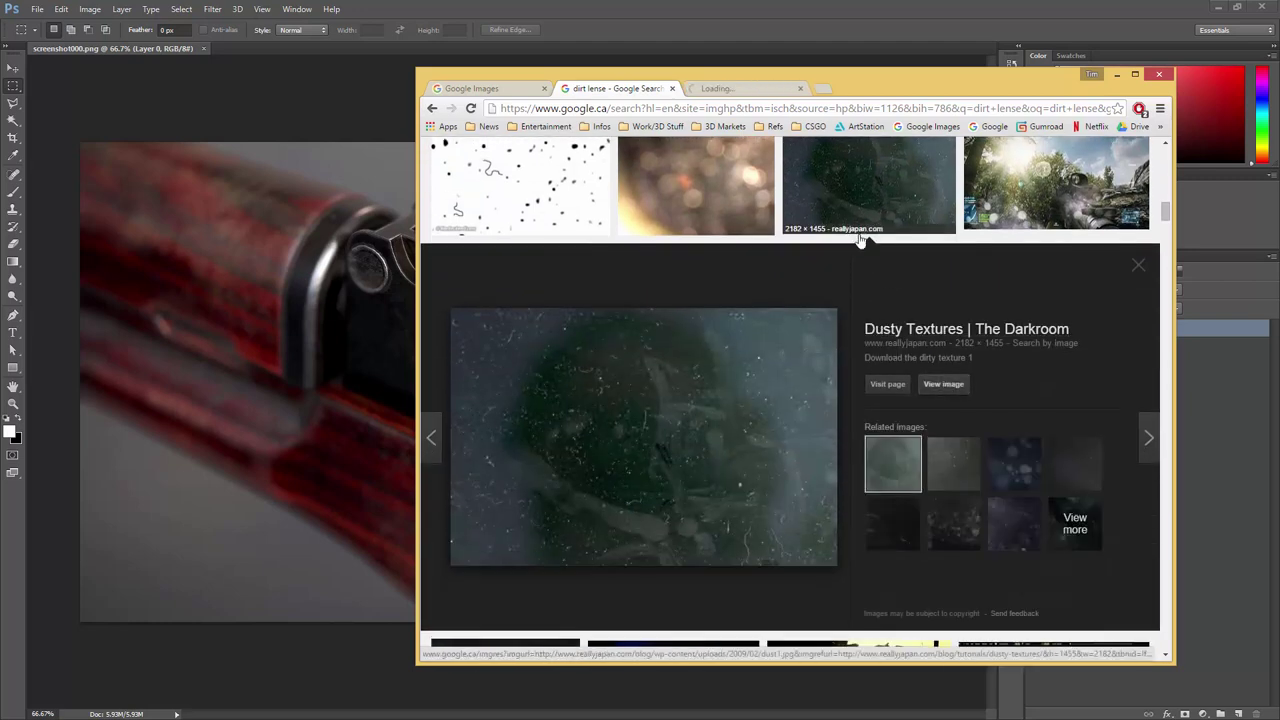
- Copy the full-size dust1.jpg image and return to the AKM render in Photoshop
{"action": "left_click", "coordinate": [733, 90]}
{"action": "right_click", "coordinate": [767, 228]}
{"action": "left_click", "coordinate": [811, 269]}
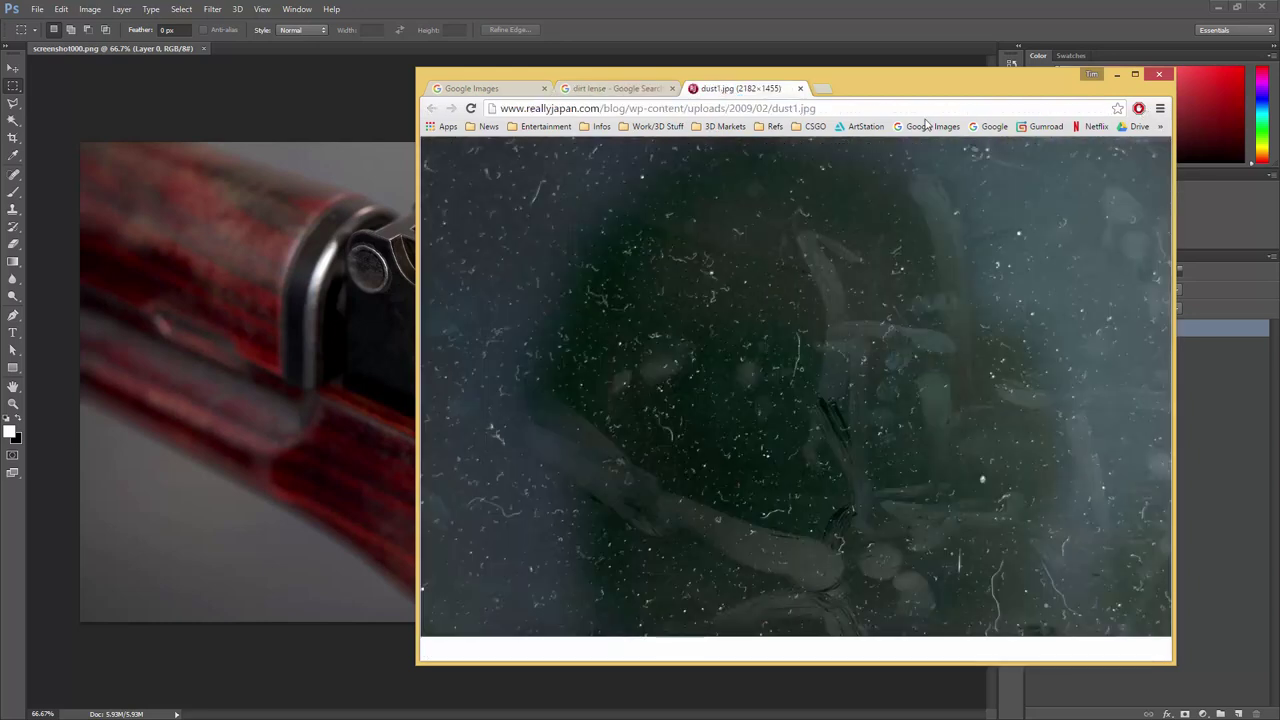
{"action": "left_click_drag", "start_coordinate": [900, 90], "coordinate": [966, 90]}
{"action": "left_click", "coordinate": [1183, 74]}
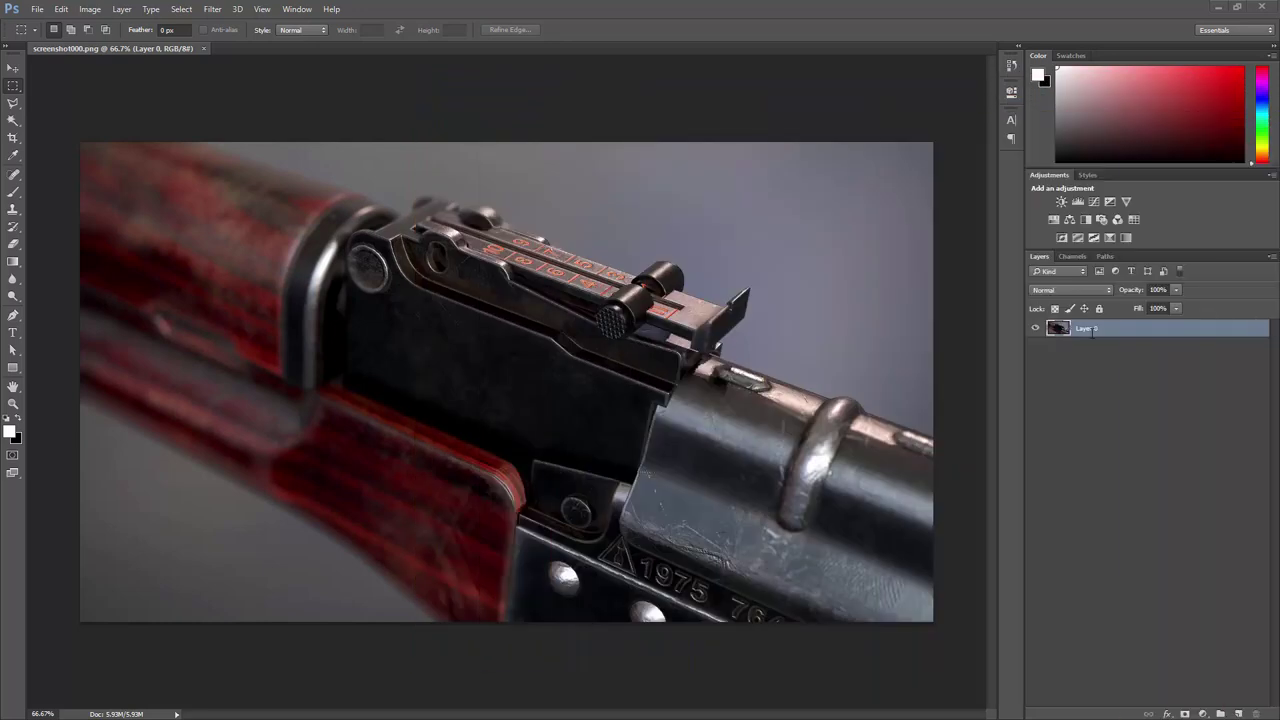
- Paste the dust texture as a new layer above the AKM render and start a Free Transform on it
{"action": "key", "text": "ctrl+v"}
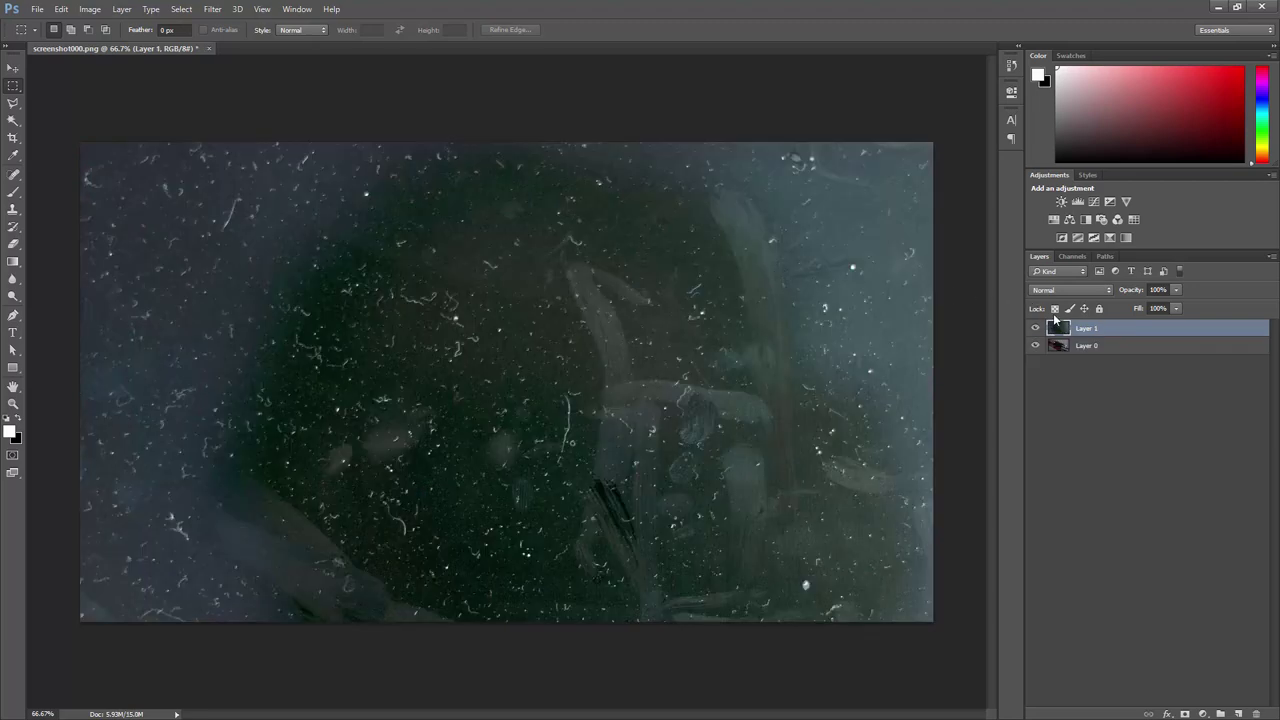
{"action": "key", "text": "ctrl+t"}
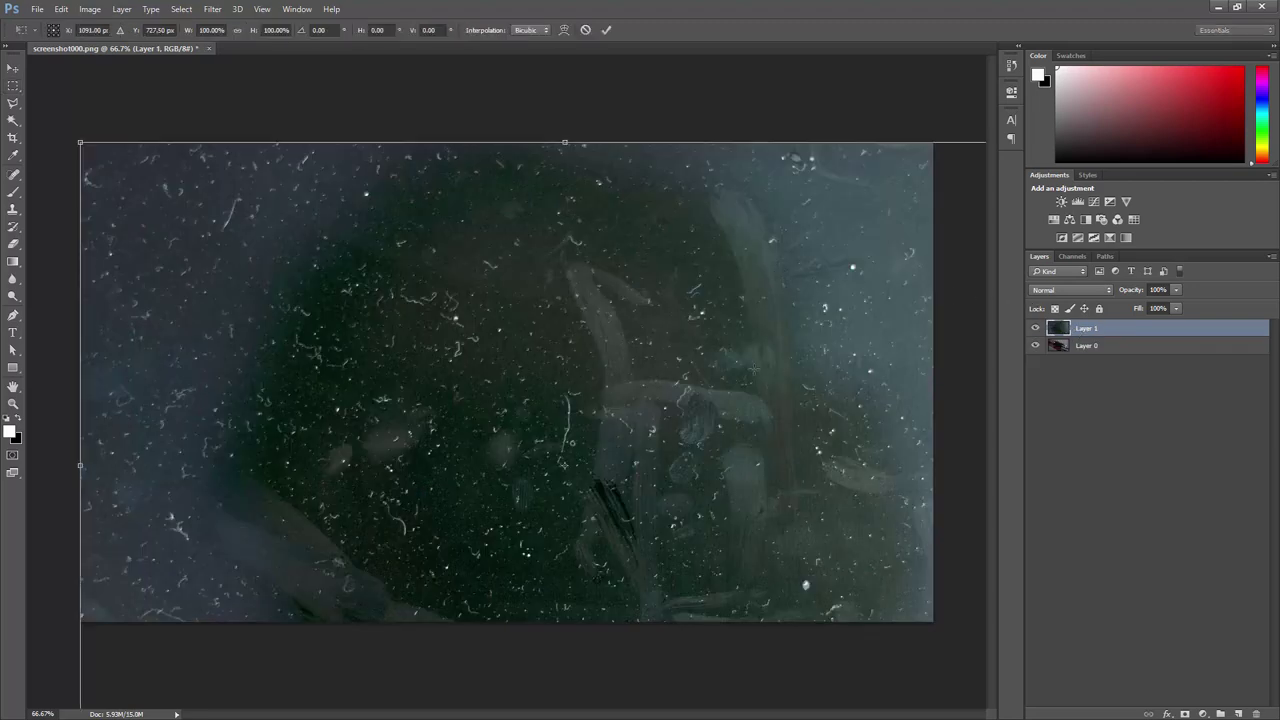
{"action": "scroll", "coordinate": [755, 369], "scroll_direction": "down", "scroll_amount": 7, "text": "alt"}
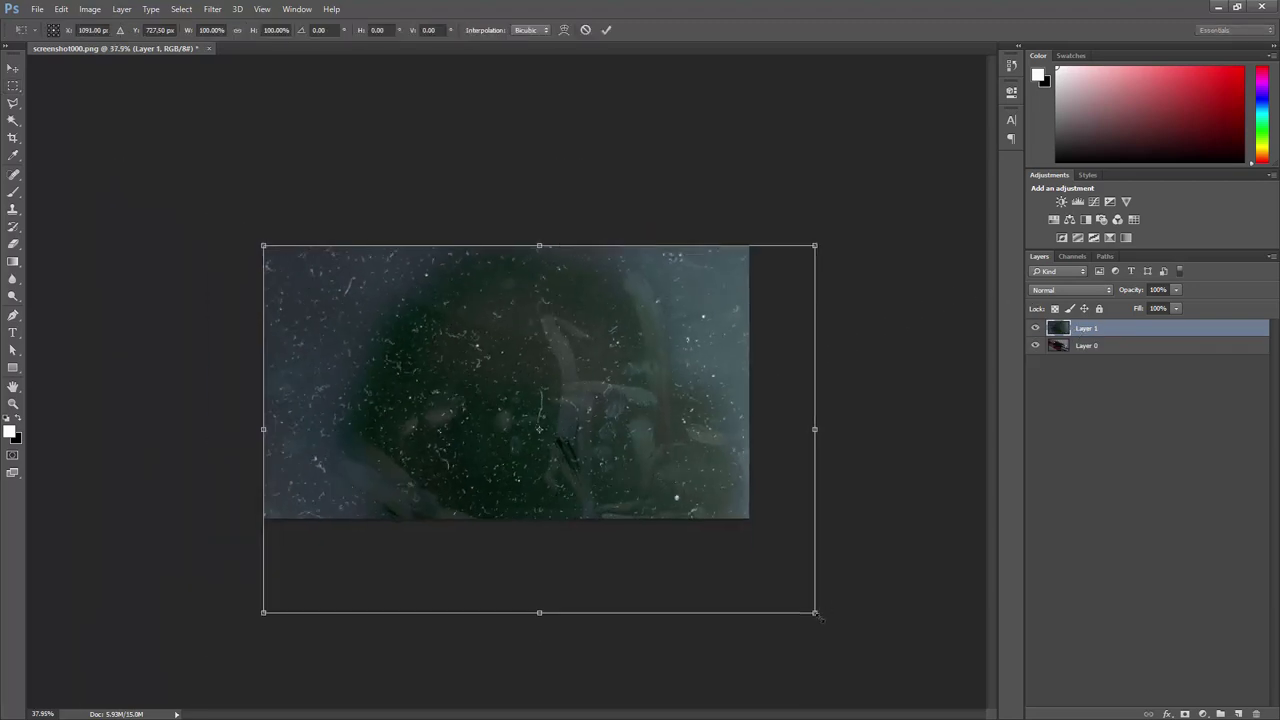
- Scale the dust texture on Layer 1 to about 88% width and 74% height so it covers exactly the canvas
{"action": "left_click_drag", "start_coordinate": [816, 615], "coordinate": [752, 517]}
{"action": "scroll", "coordinate": [710, 490], "scroll_direction": "up", "scroll_amount": 8, "text": "alt"}
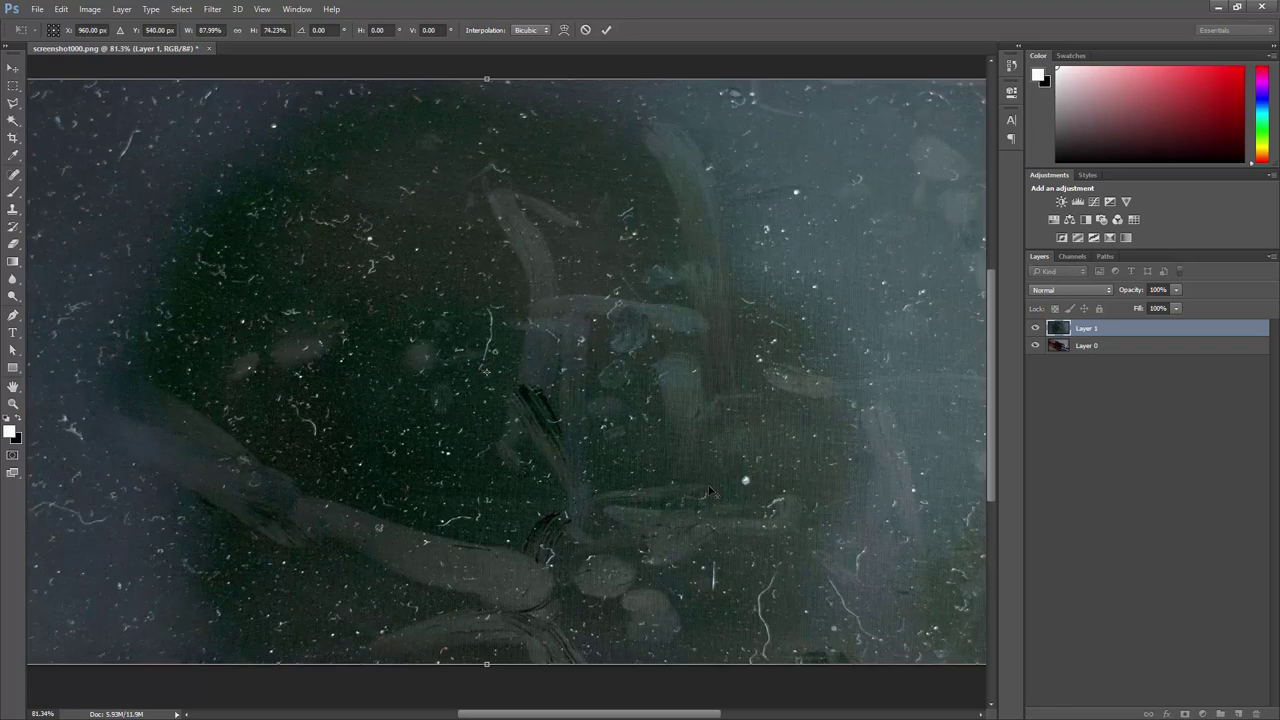
{"action": "scroll", "coordinate": [740, 491], "scroll_direction": "down", "scroll_amount": 3, "text": "alt"}
{"action": "key", "text": "Return"}
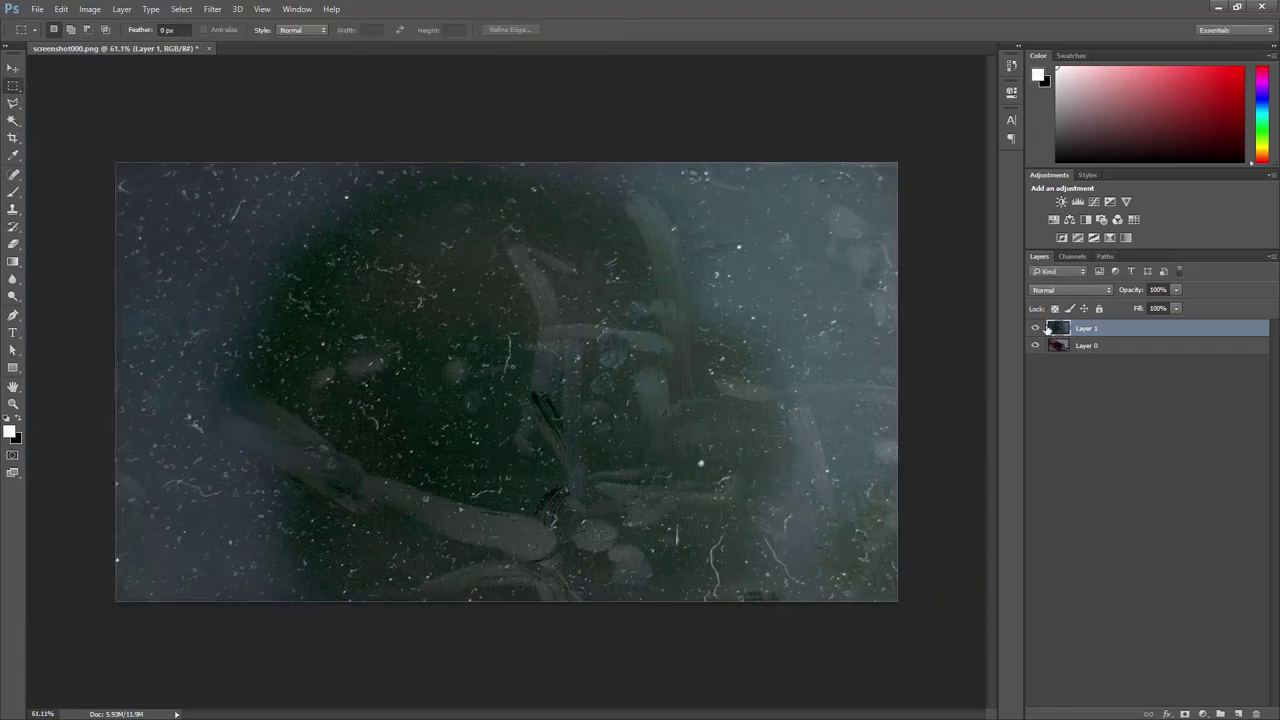
- Set Layer 1's blend mode to Screen and its opacity to 26%
{"action": "left_click", "coordinate": [1058, 290]}
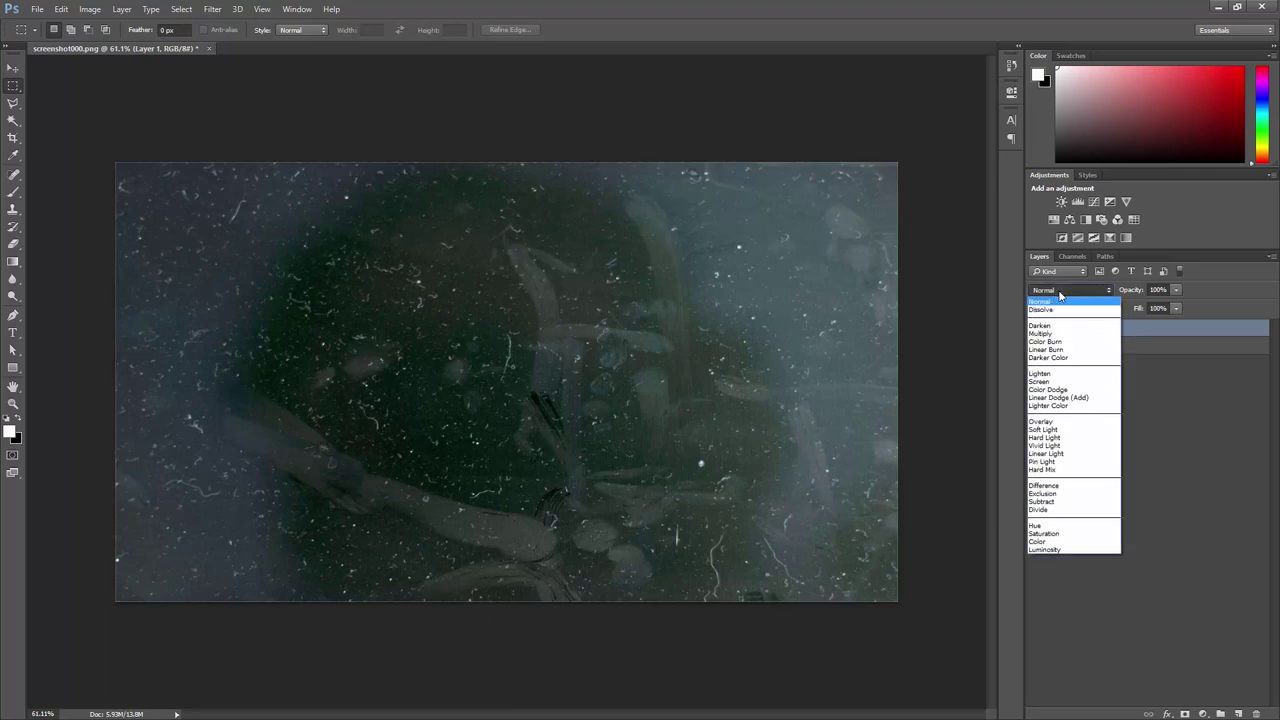
{"action": "left_click", "coordinate": [1042, 381]}
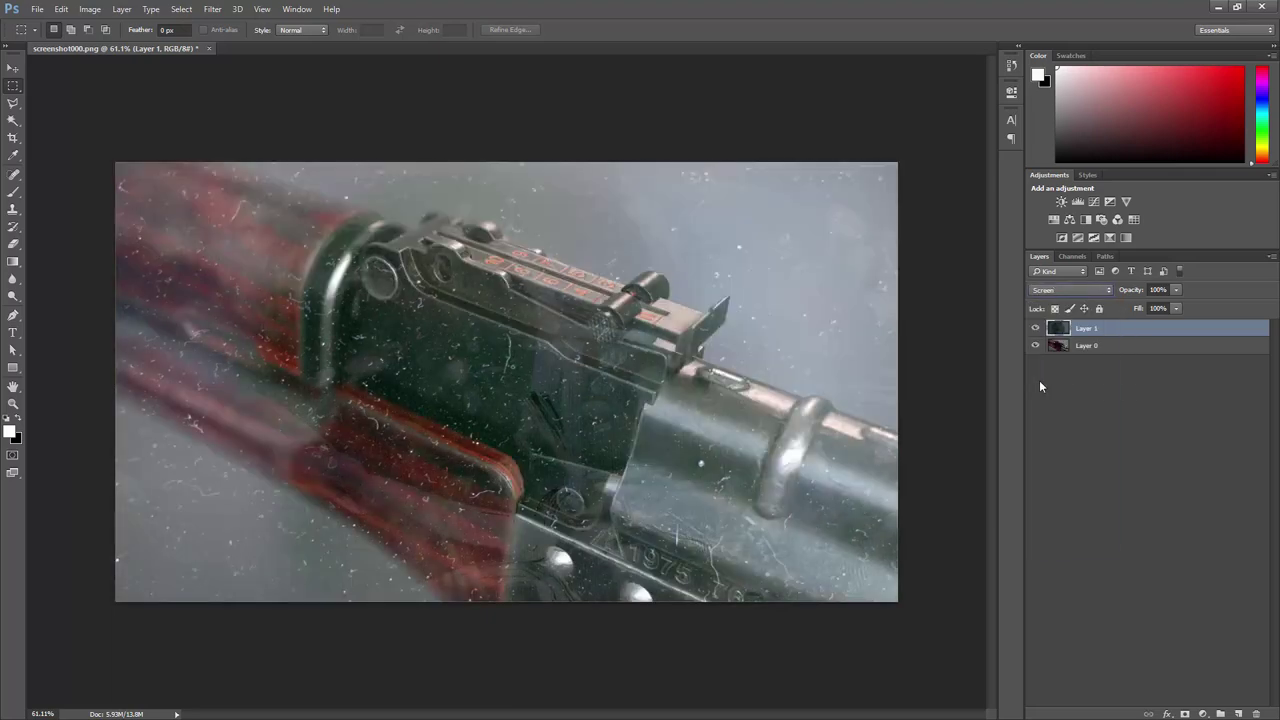
{"action": "left_click_drag", "start_coordinate": [1127, 290], "coordinate": [1080, 289]}
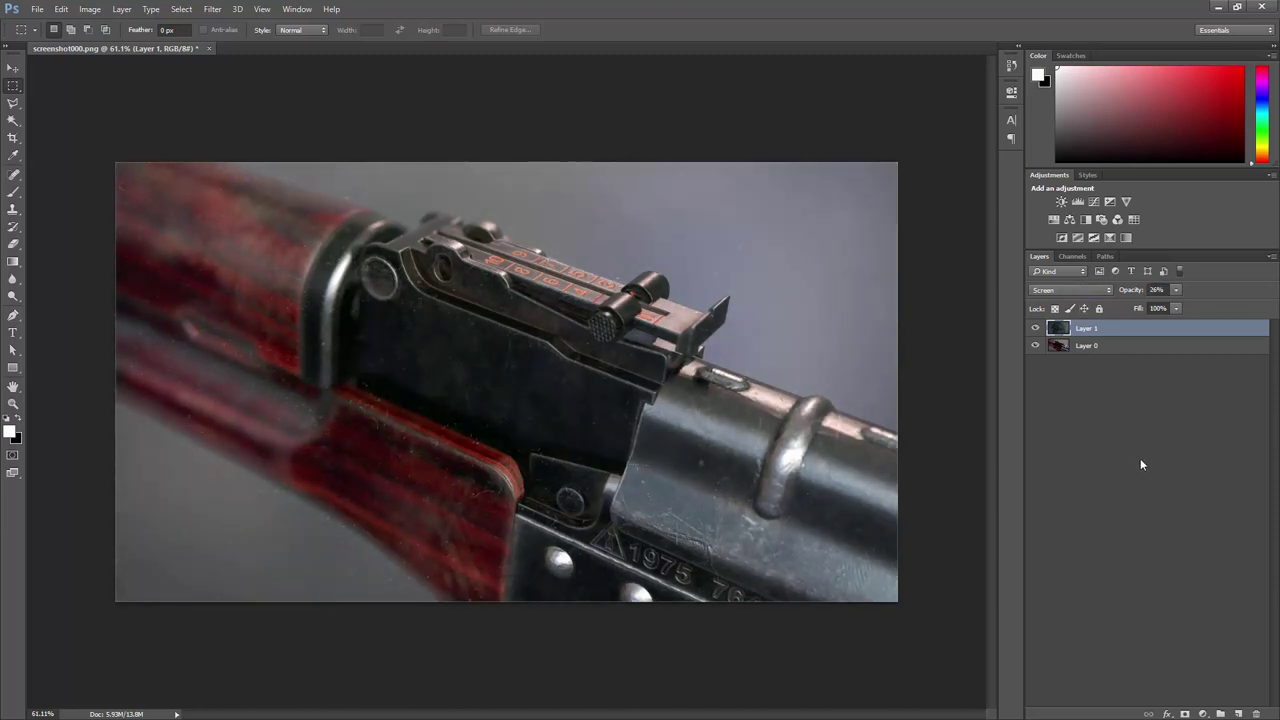
- Add a Hue/Saturation adjustment clipped to Layer 1 and set its saturation to -13
{"action": "left_click", "coordinate": [1203, 713]}
{"action": "left_click", "coordinate": [1216, 576]}
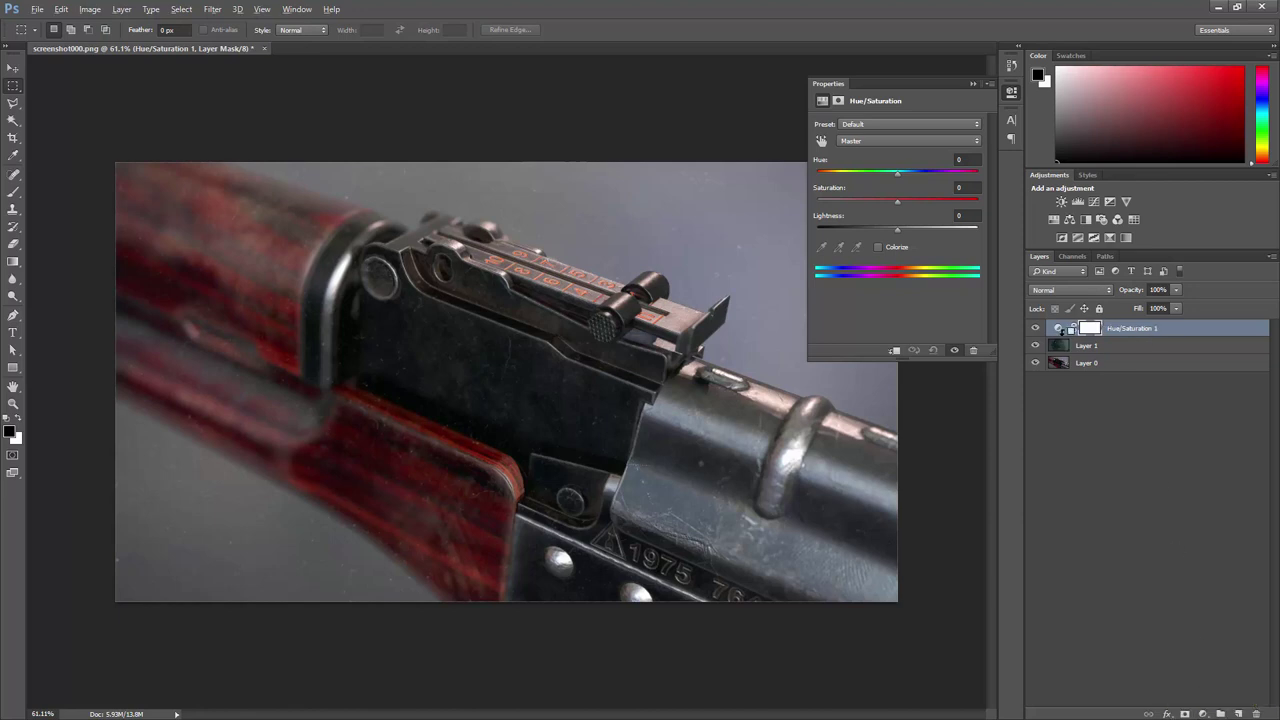
{"action": "left_click", "coordinate": [1060, 336], "text": "alt"}
{"action": "left_click", "coordinate": [1068, 330]}
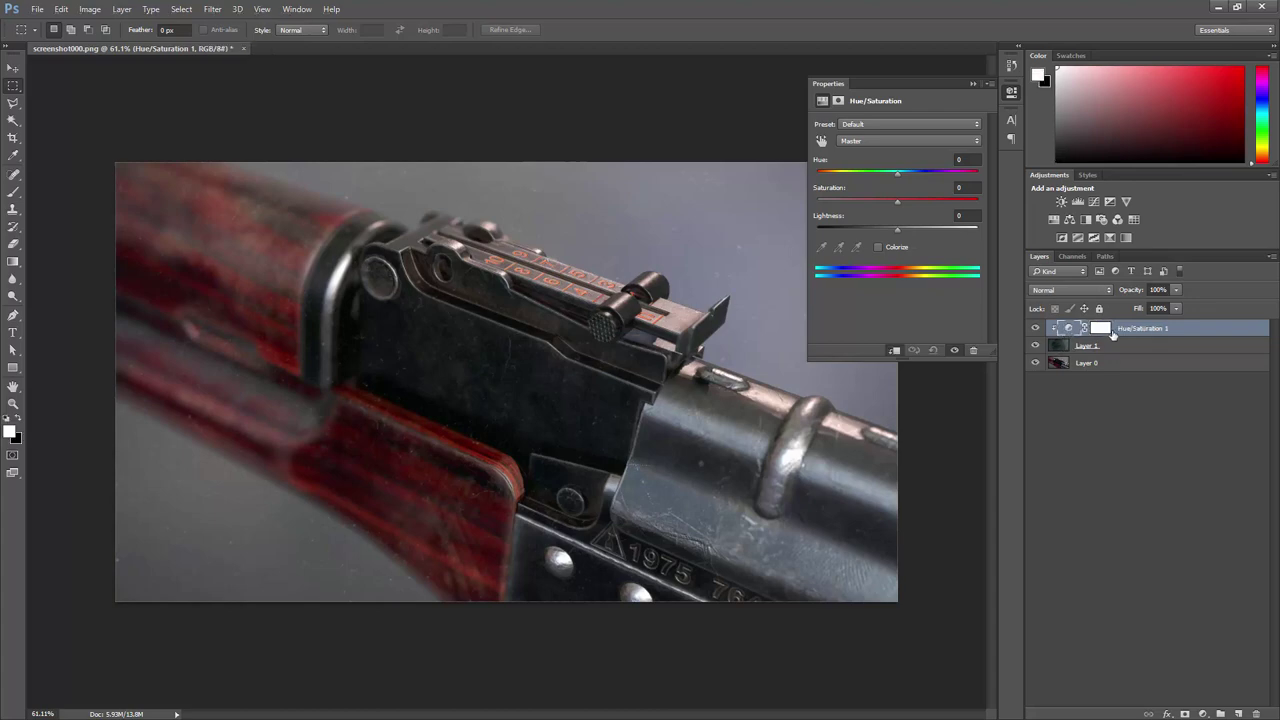
{"action": "left_click", "coordinate": [1058, 350]}
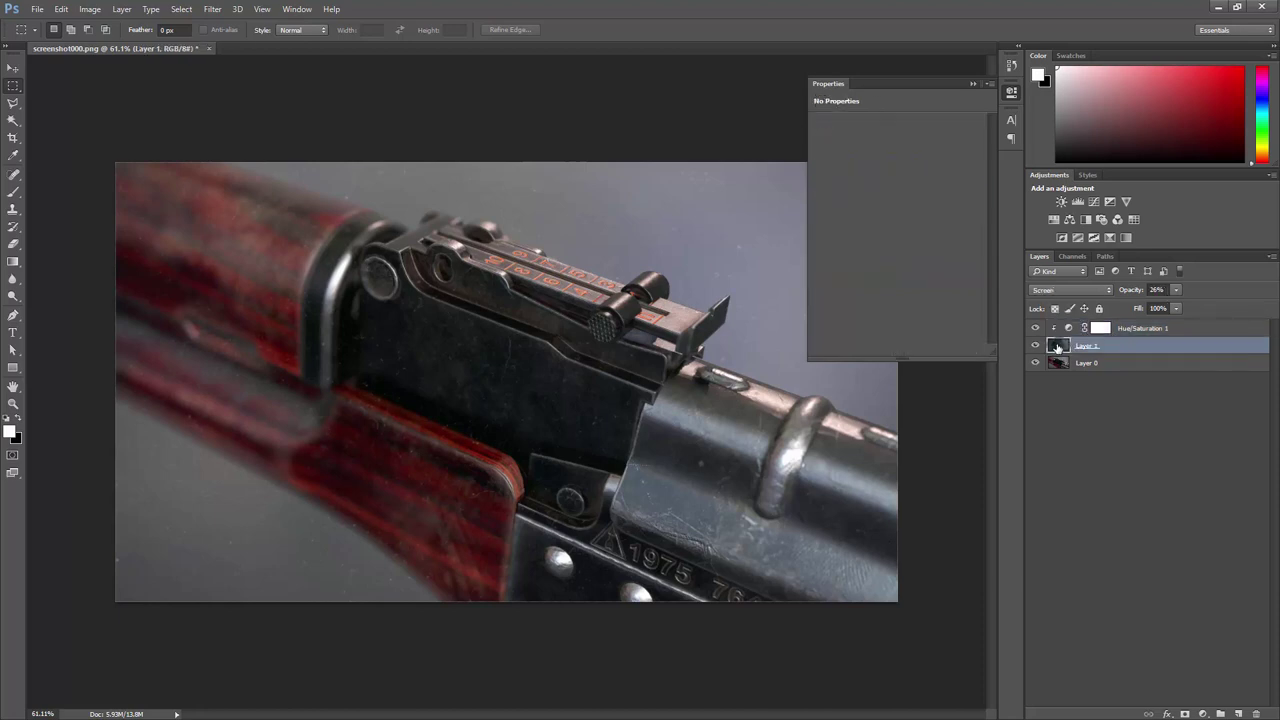
{"action": "left_click", "coordinate": [1065, 322]}
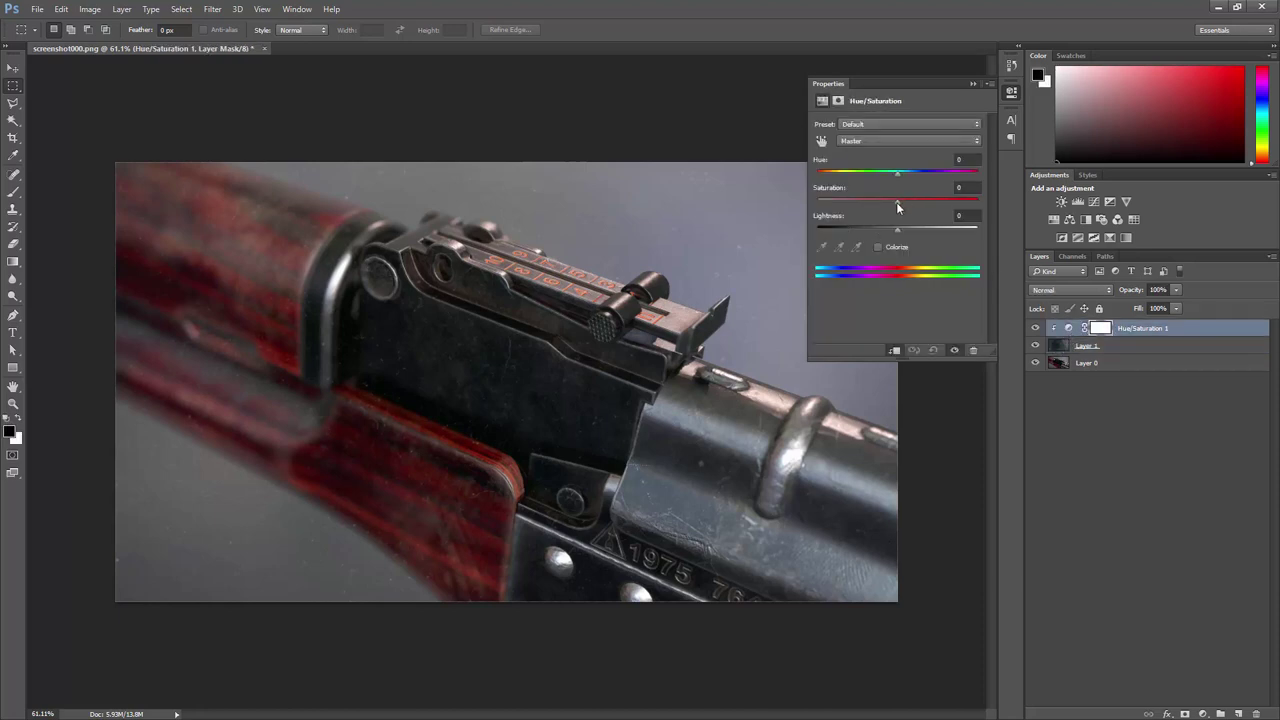
{"action": "mouse_move", "coordinate": [898, 201]}
{"action": "left_mouse_down"}
{"action": "mouse_move", "coordinate": [770, 205]}
{"action": "mouse_move", "coordinate": [911, 218]}
{"action": "mouse_move", "coordinate": [780, 214]}
{"action": "mouse_move", "coordinate": [883, 218]}
{"action": "left_mouse_up"}
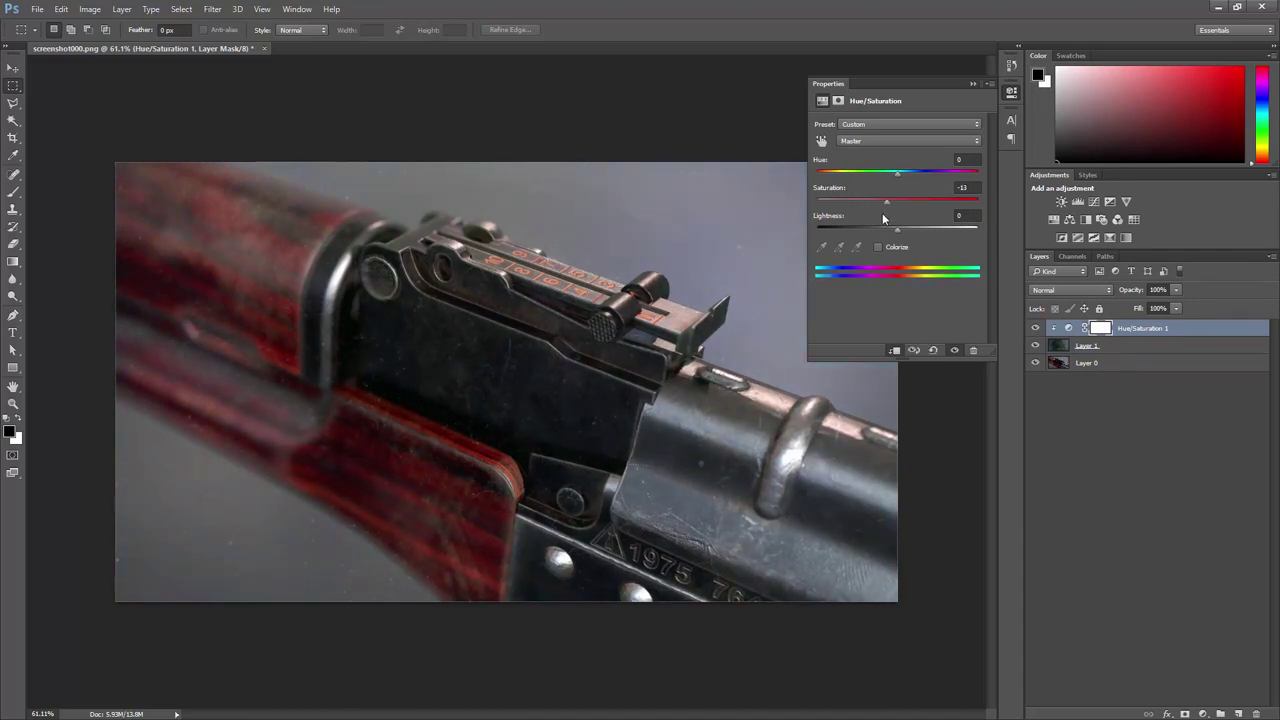
- Add a Brightness/Contrast adjustment directly above Layer 1, clipped to it, with contrast 82
{"action": "left_click", "coordinate": [1066, 350]}
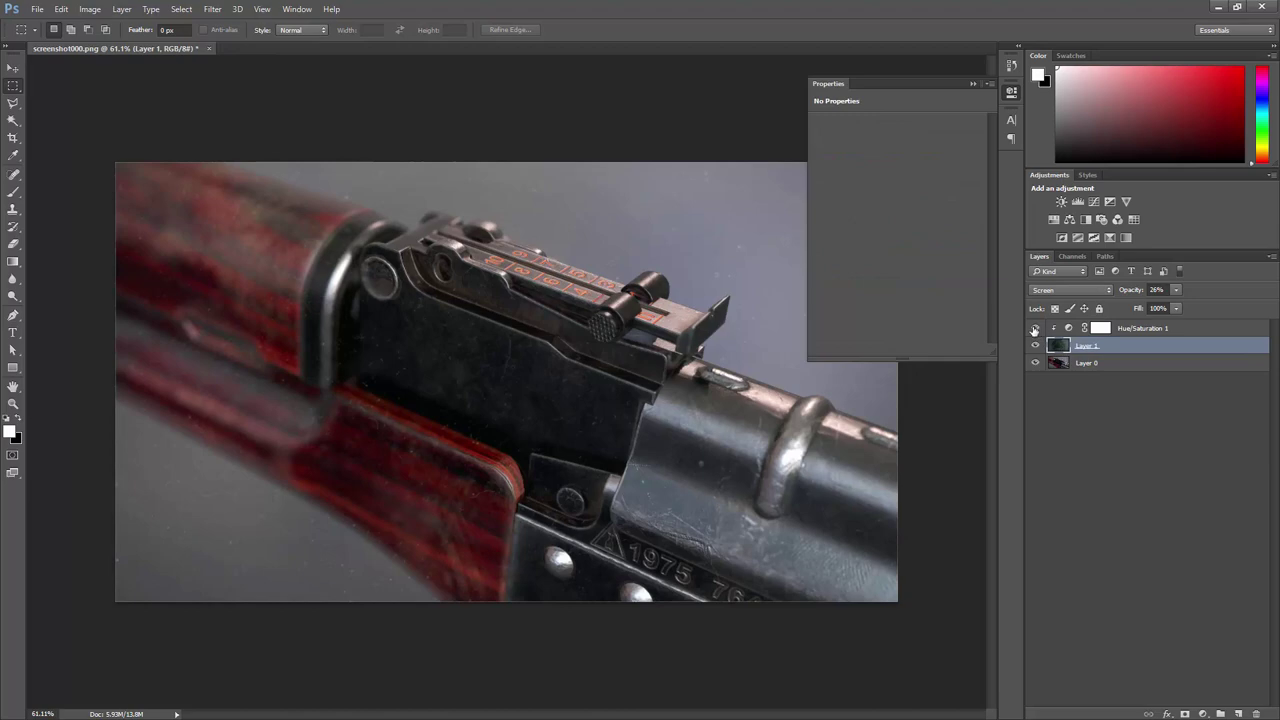
{"action": "key", "text": "z"}
{"action": "left_click", "coordinate": [567, 366]}
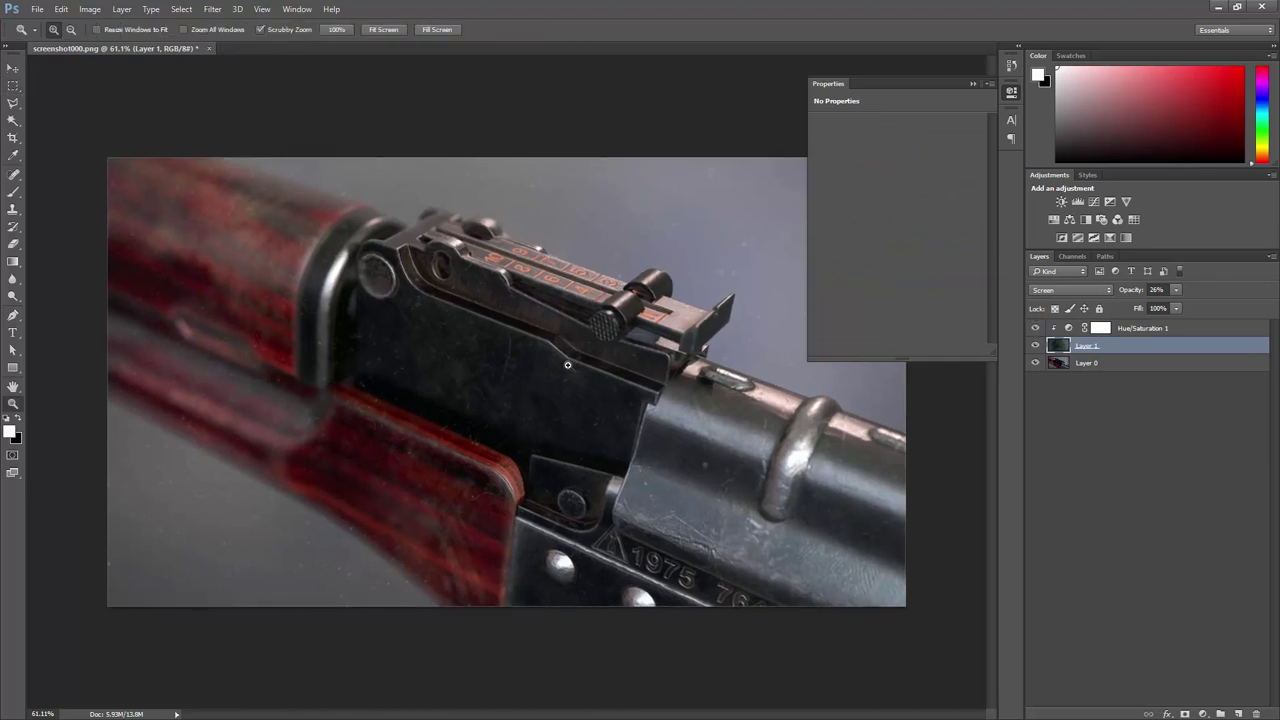
{"action": "left_click_drag", "start_coordinate": [493, 400], "coordinate": [520, 356]}
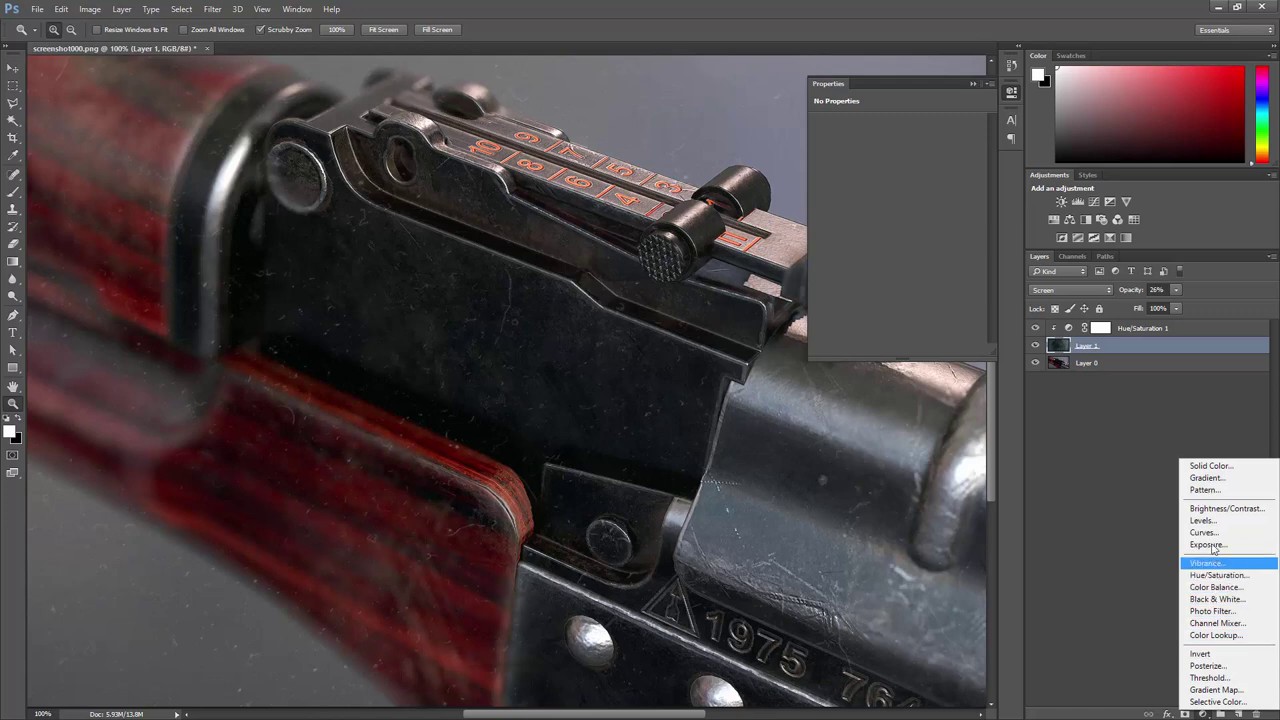
{"action": "left_click", "coordinate": [1214, 508]}
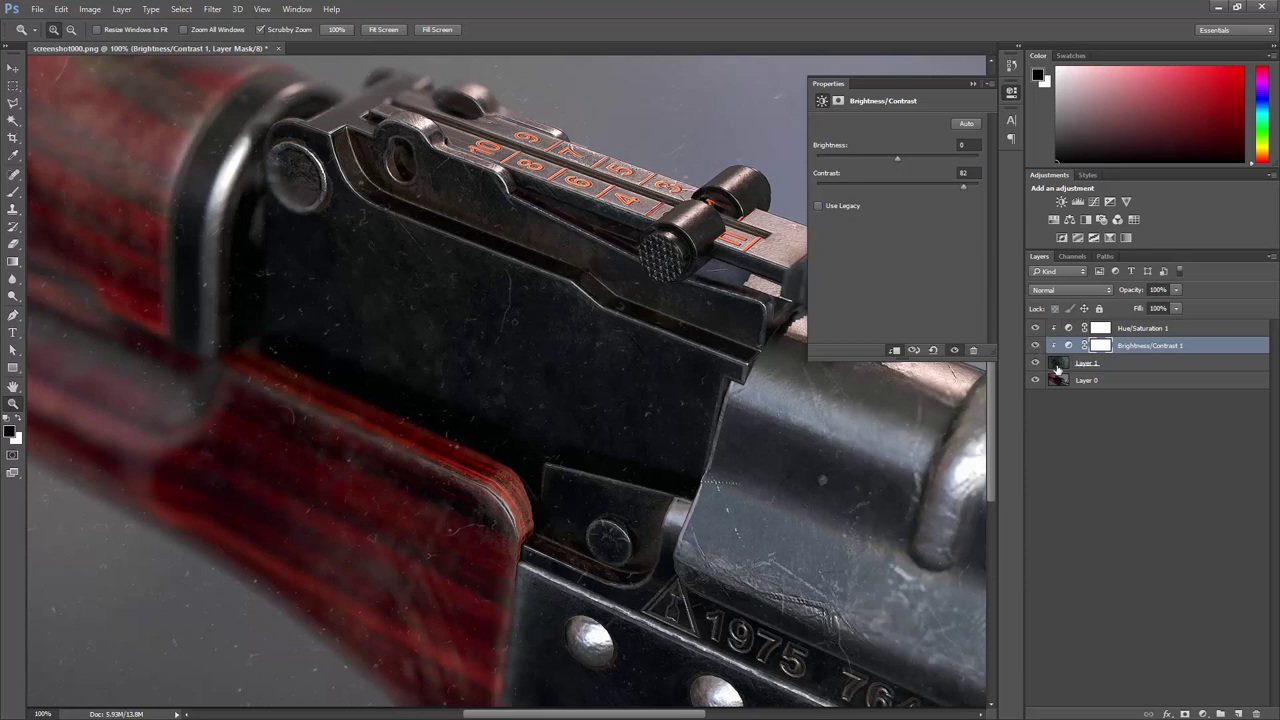
- Lower the opacity of the dust texture on Layer 1 to 19%
{"action": "left_click", "coordinate": [658, 368], "text": "alt"}
{"action": "left_click", "coordinate": [656, 364], "text": "alt"}
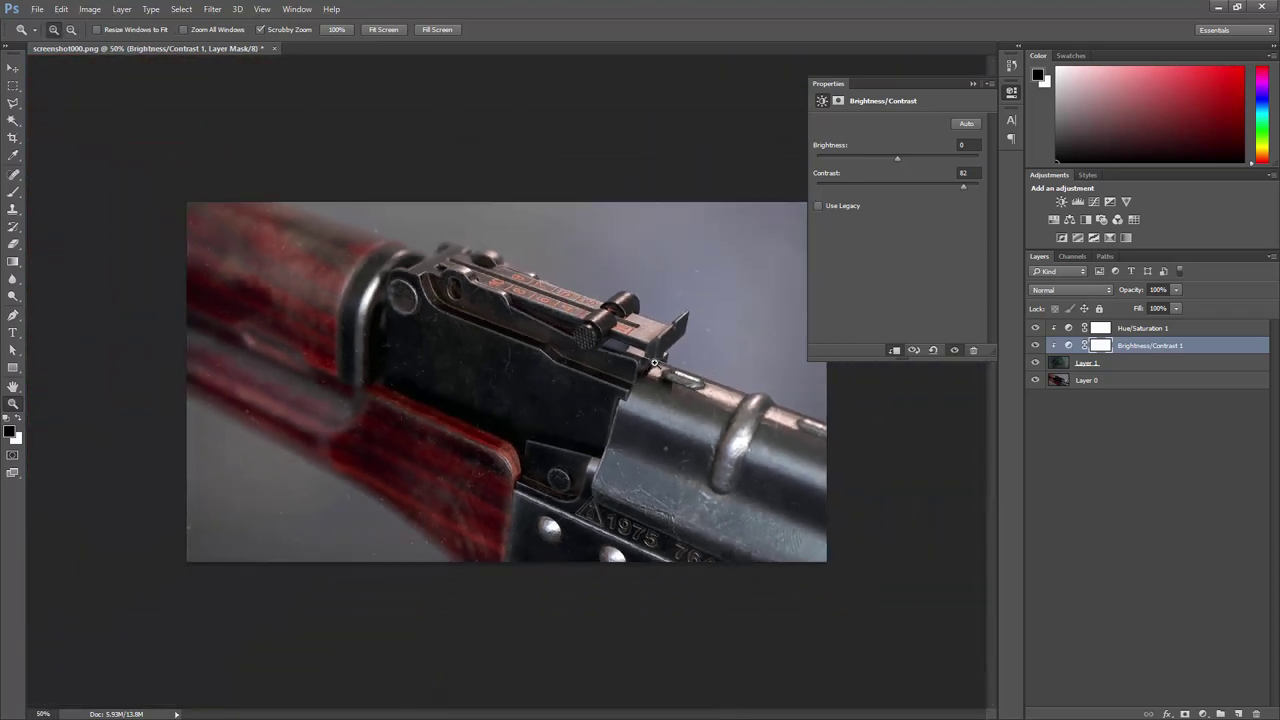
{"action": "left_click", "coordinate": [630, 377]}
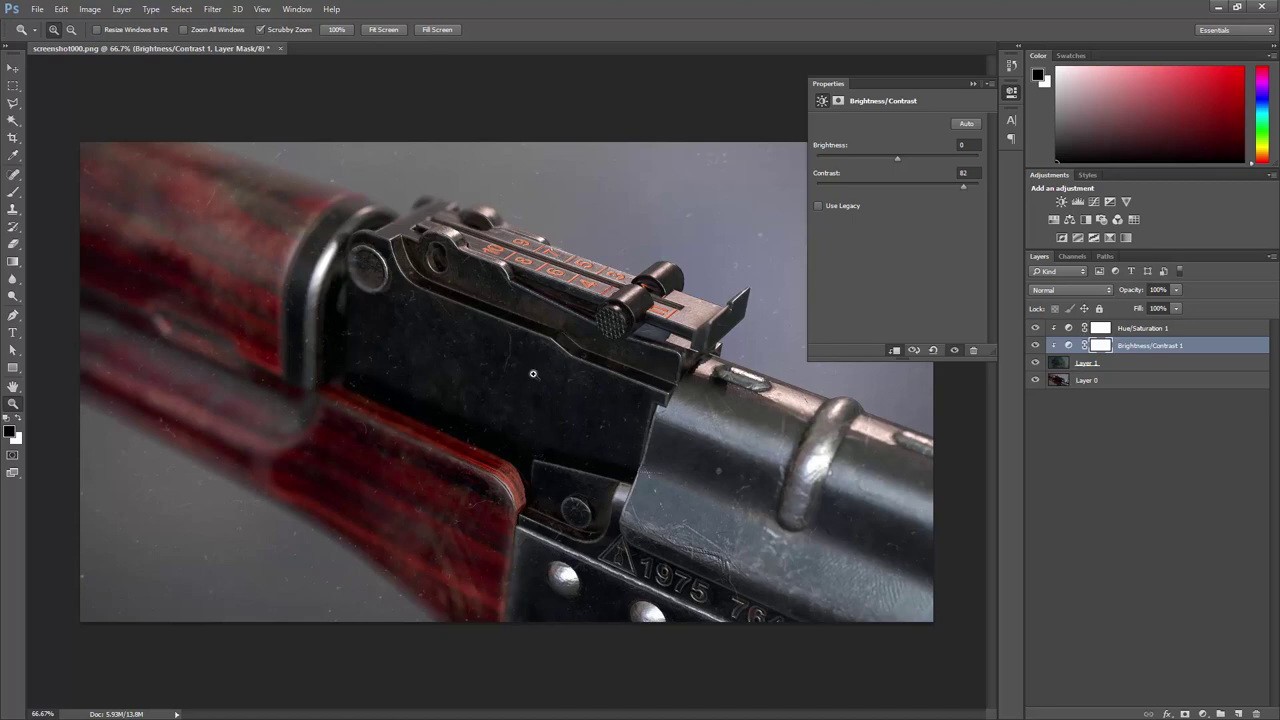
{"action": "left_click", "coordinate": [1060, 358]}
{"action": "left_click", "coordinate": [1122, 290]}
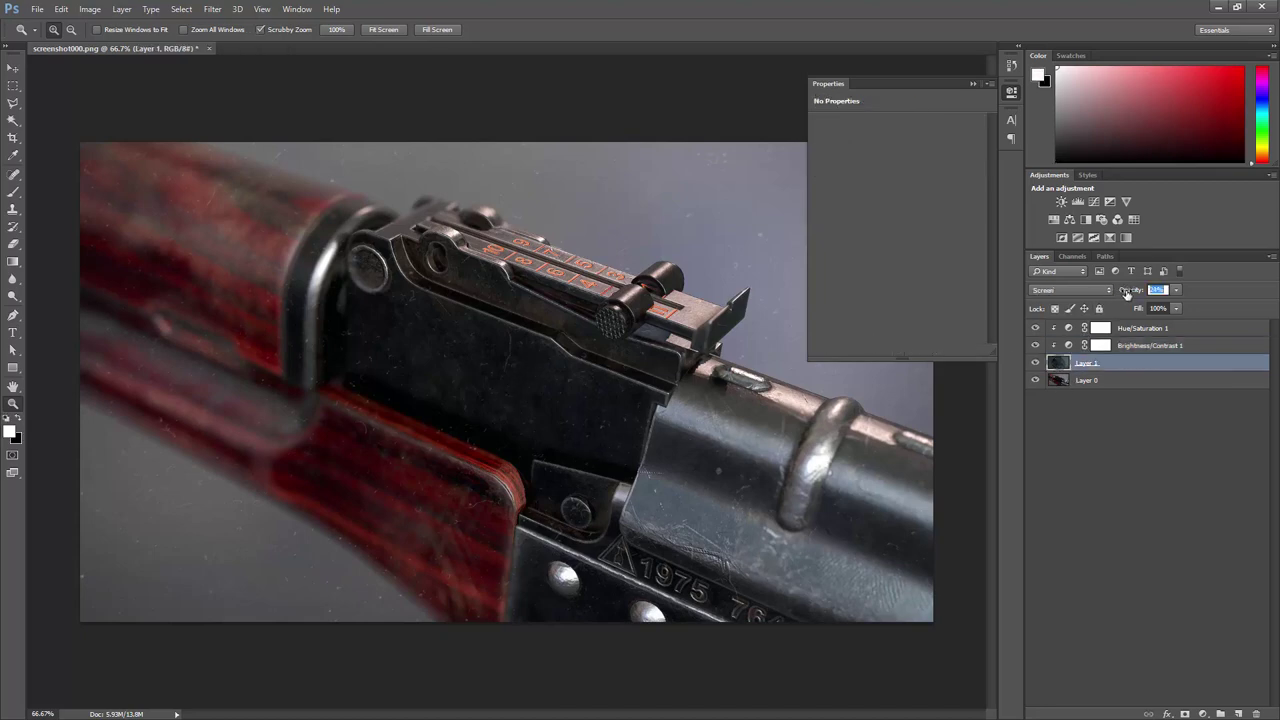
{"action": "left_click_drag", "start_coordinate": [1128, 292], "coordinate": [1122, 292]}
- Rename Layer 1 as Particles
{"action": "double_click", "coordinate": [1088, 363]}
{"action": "type", "text": "Part"}
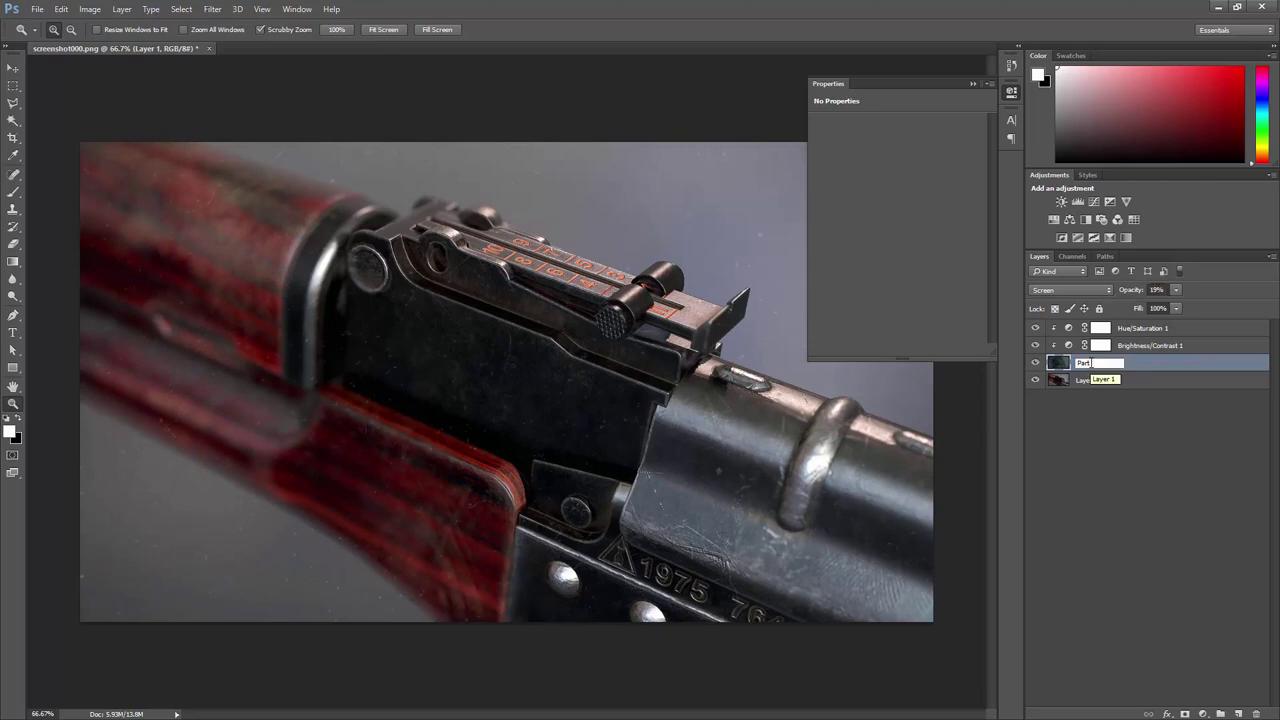
{"action": "type", "text": "icles"}
{"action": "key", "text": "Return"}
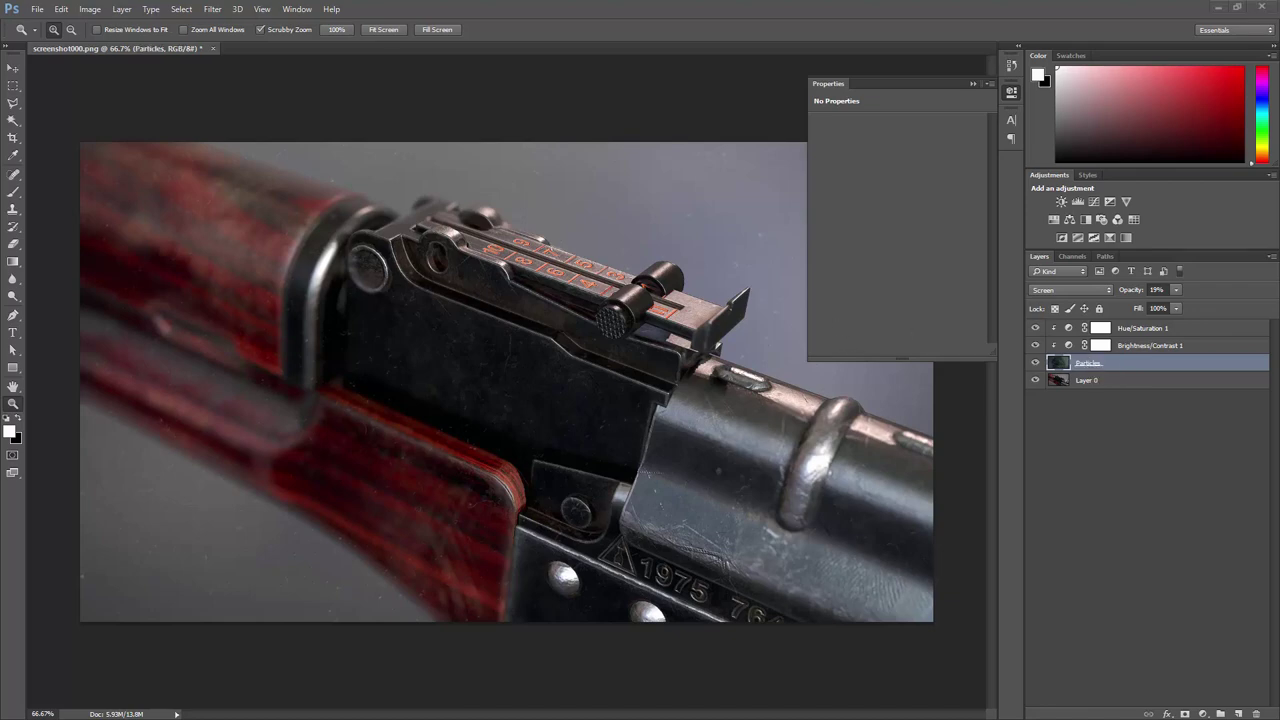
- Switch to Chrome, open the full-size 3870 × 2177 nexusmods.com lens dirt image from the "dirt lense" results, and copy it
{"action": "key", "text": "alt+Tab"}
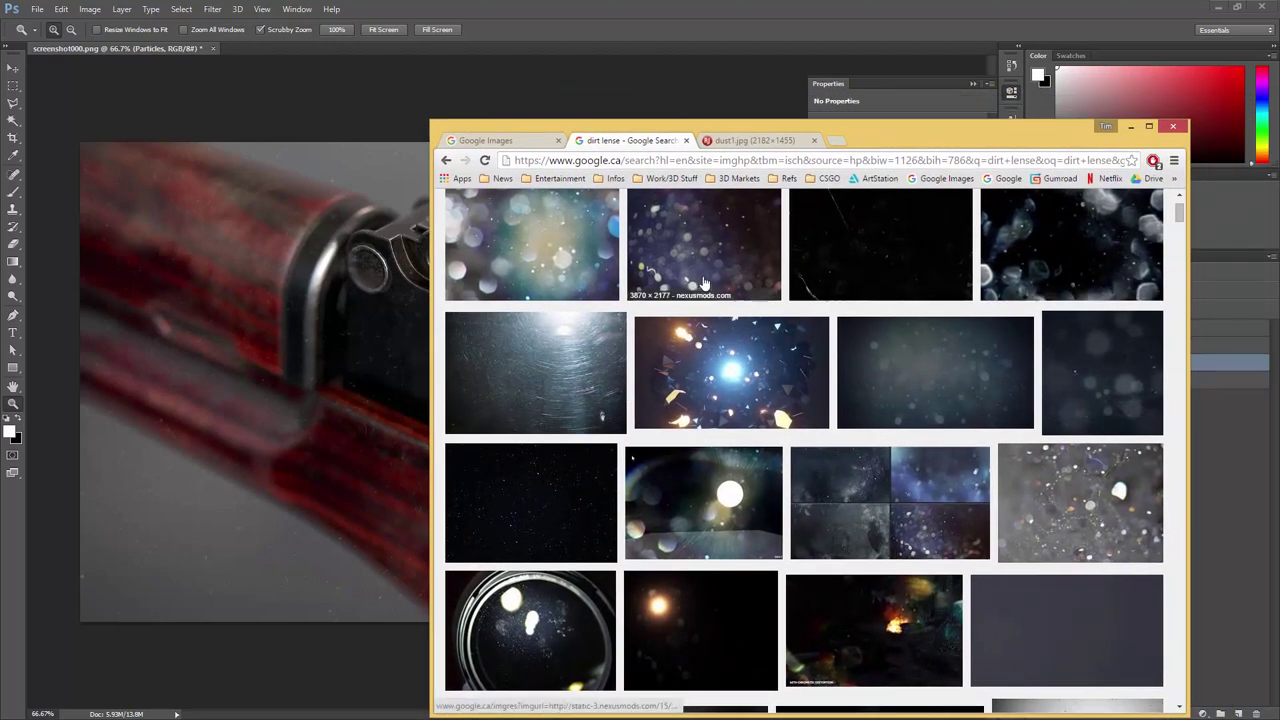
{"action": "scroll", "coordinate": [641, 337], "scroll_direction": "up", "scroll_amount": 2}
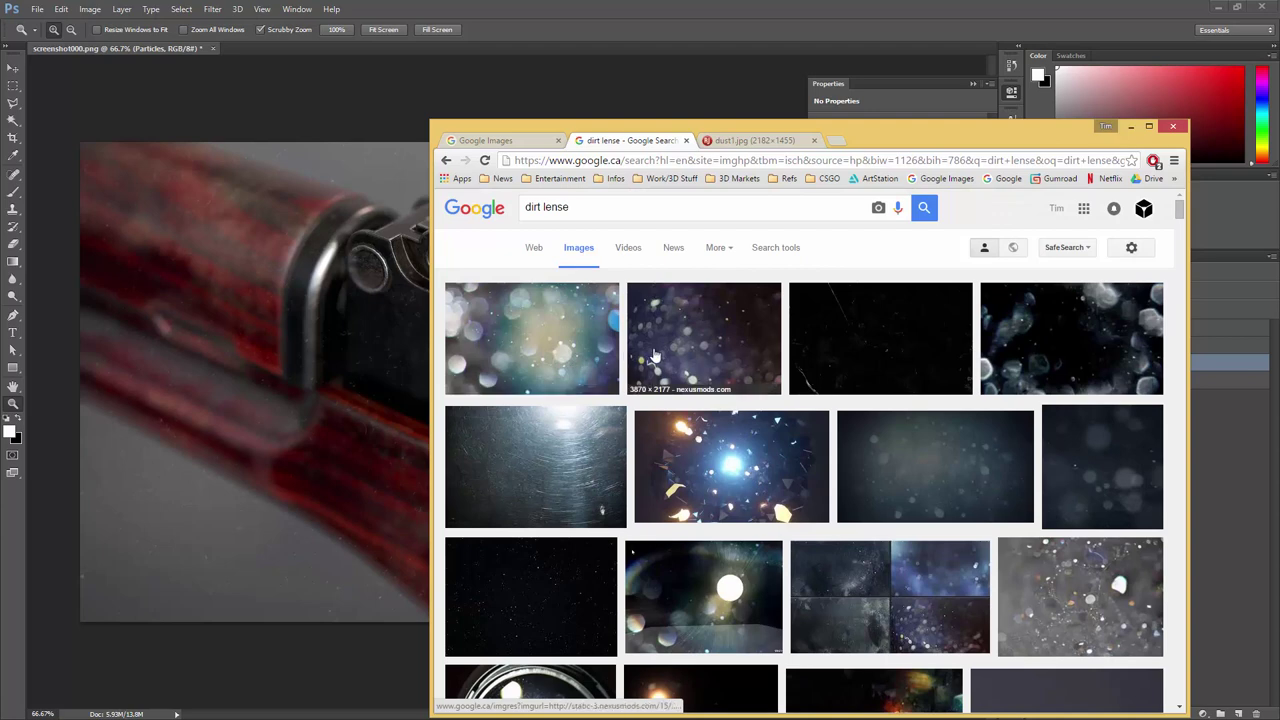
{"action": "left_click", "coordinate": [653, 356]}
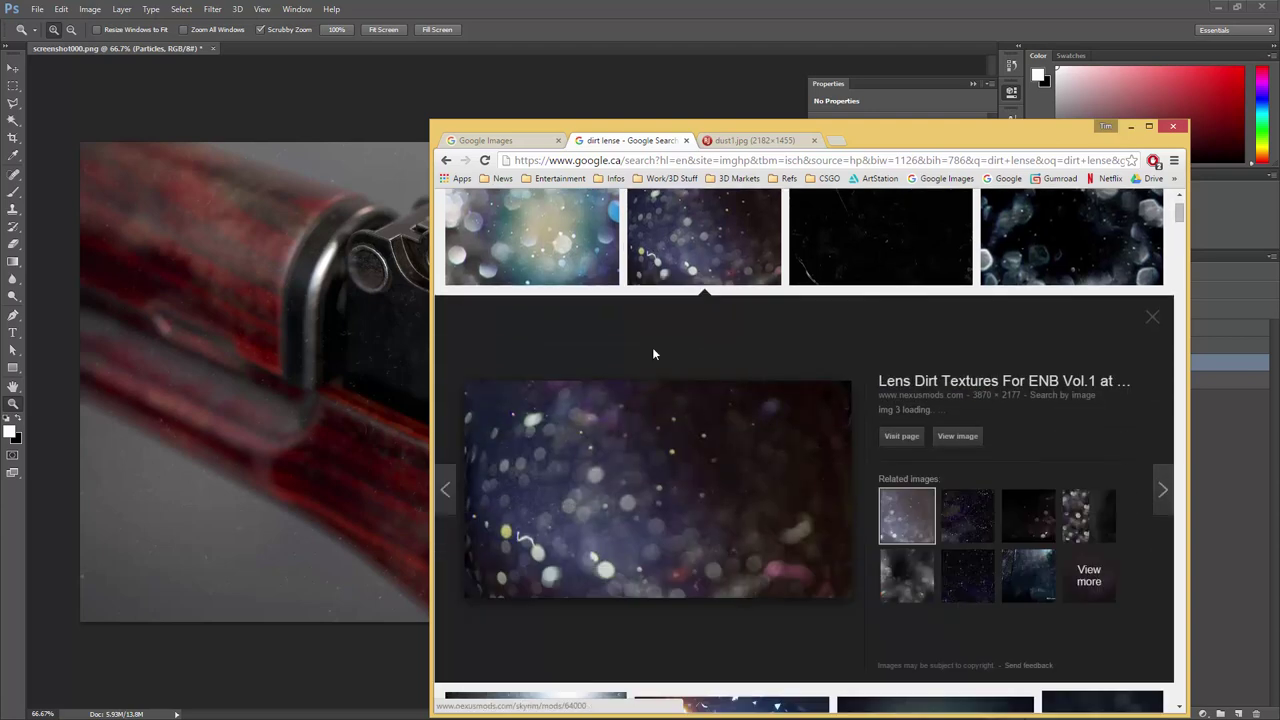
{"action": "left_click", "coordinate": [966, 444]}
{"action": "right_click", "coordinate": [794, 338]}
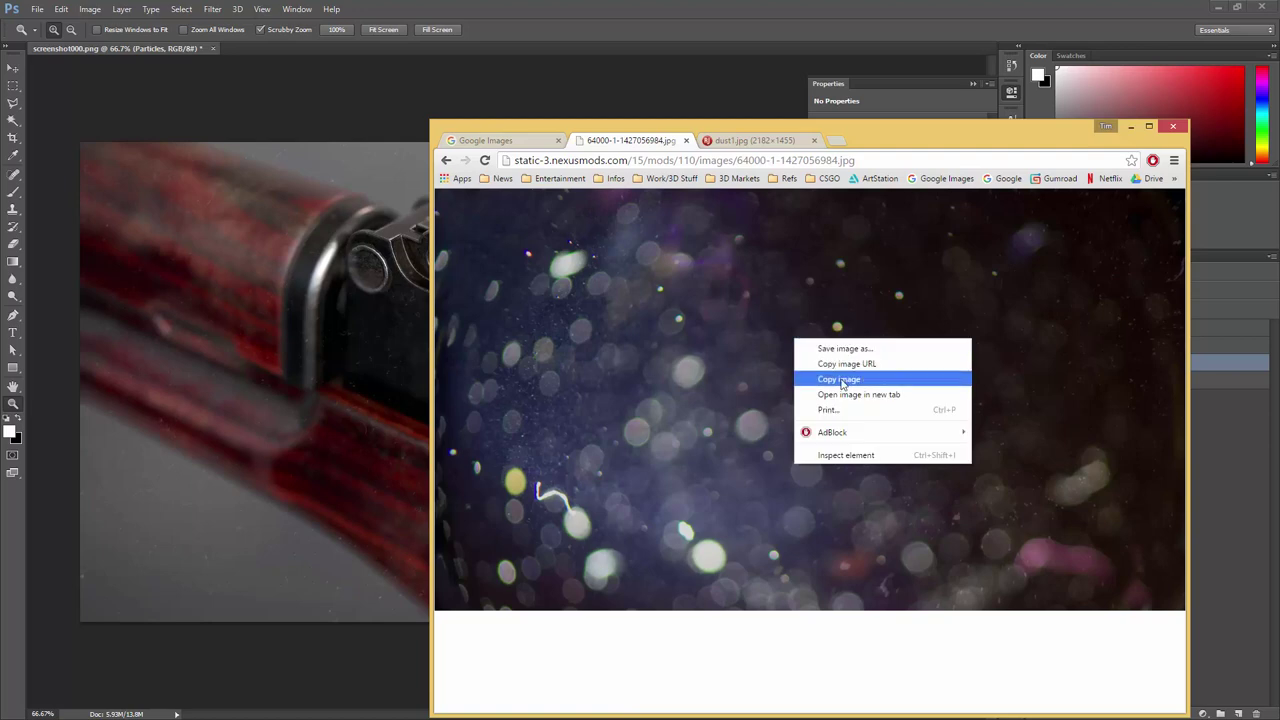
{"action": "left_click", "coordinate": [893, 379]}
{"action": "left_click_drag", "start_coordinate": [1005, 146], "coordinate": [1112, 155]}
- Return to Photoshop and paste the copied lens dirt image as a new layer above Hue/Saturation 1
{"action": "key", "text": "alt+Tab"}
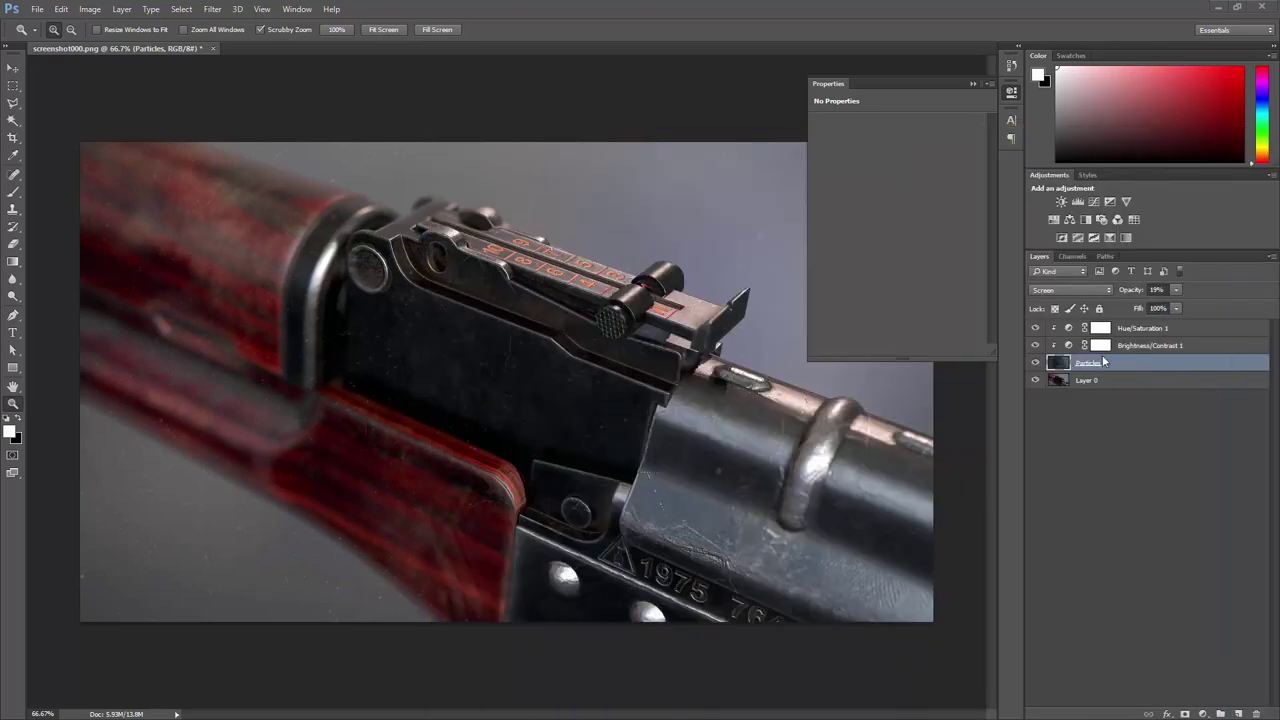
{"action": "left_click", "coordinate": [1150, 328]}
{"action": "key", "text": "ctrl+v"}
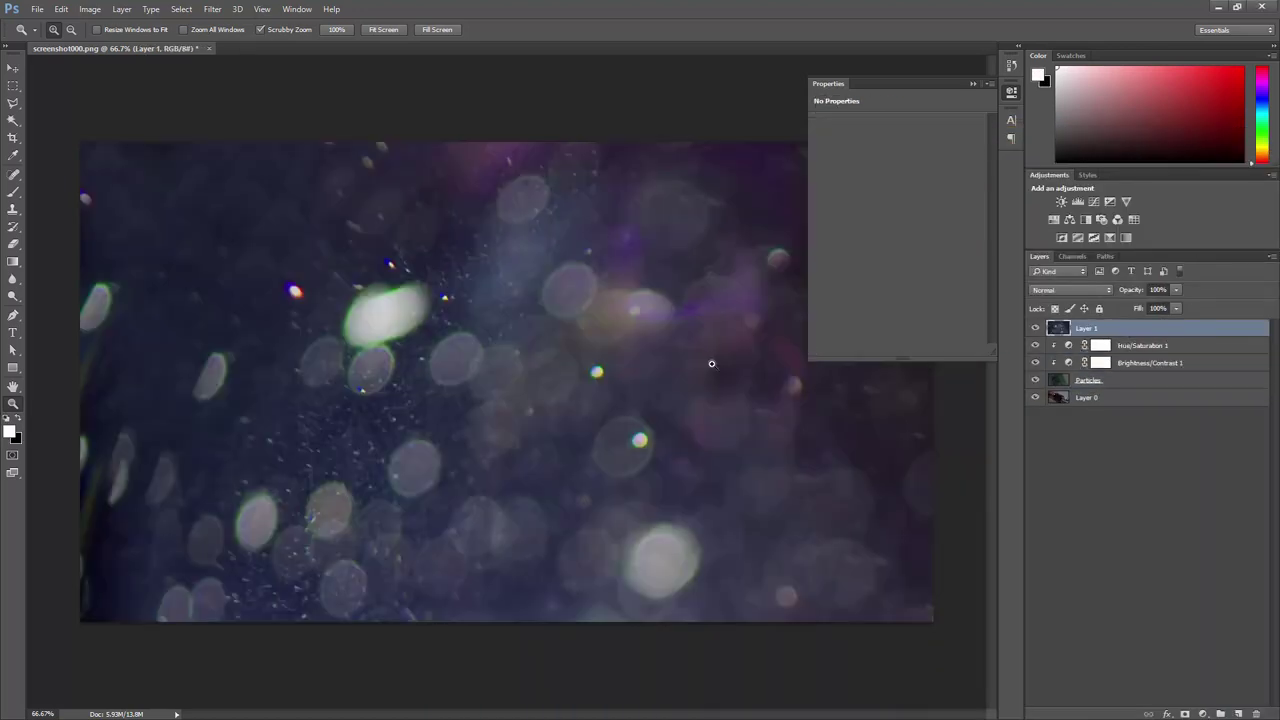
- Scale the pasted lens dirt layer proportionally to about 49.6% so it fits the canvas
{"action": "scroll", "coordinate": [665, 369], "scroll_direction": "down", "scroll_amount": 5, "text": "alt"}
{"action": "key", "text": "ctrl+t"}
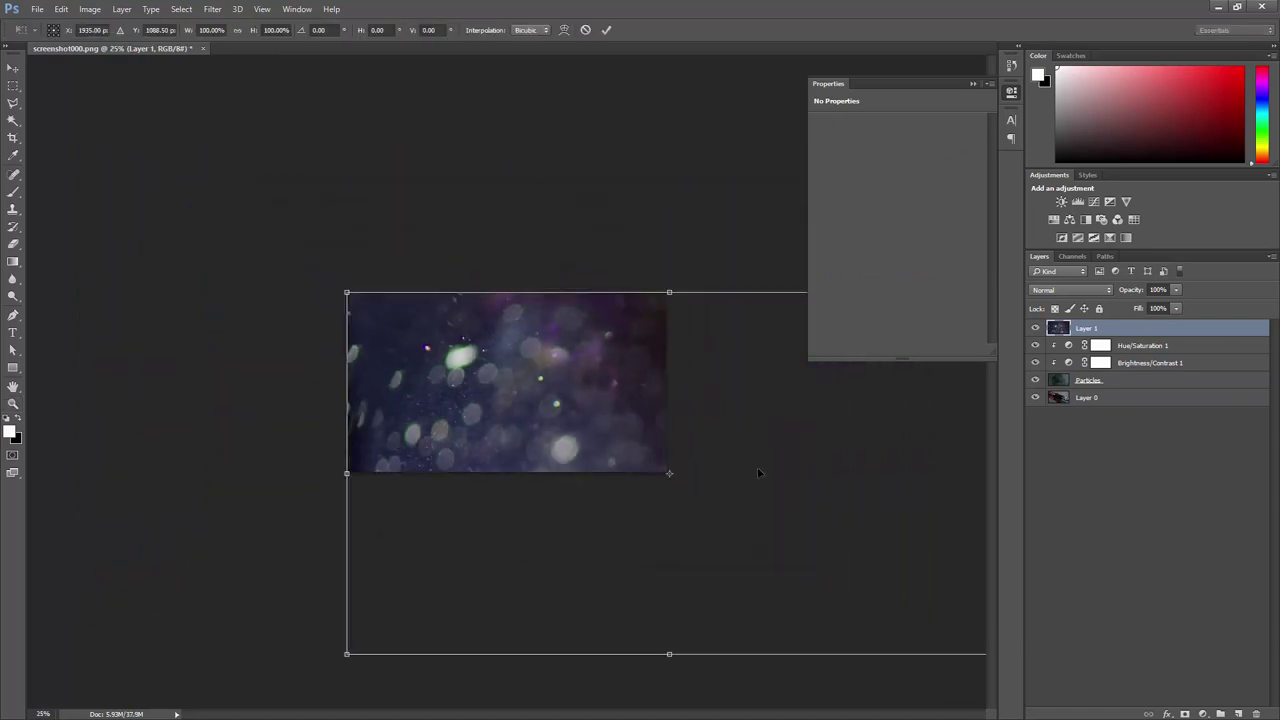
{"action": "scroll", "coordinate": [757, 467], "scroll_direction": "down", "scroll_amount": 2, "text": "alt"}
{"action": "left_click_drag", "start_coordinate": [837, 568], "coordinate": [615, 443], "text": "shift"}
{"action": "key", "text": "ctrl+plus"}
{"action": "key", "text": "ctrl+plus"}
{"action": "key", "text": "ctrl+plus"}
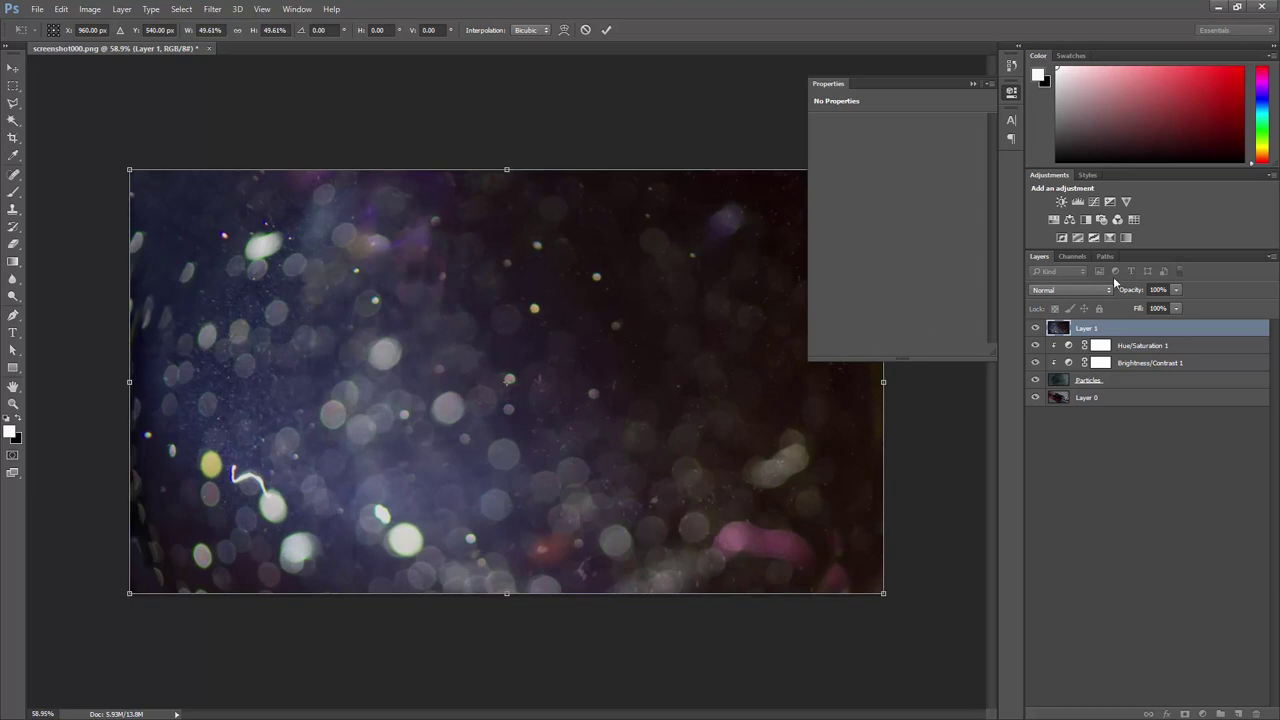
{"action": "key", "text": "Return"}
{"action": "key", "text": "z"}
- Duplicate the Hue/Saturation 1 and Brightness/Contrast 1 adjustments, move the copies above Layer 1, and clip both to it
{"action": "left_click", "coordinate": [1125, 346]}
{"action": "left_click", "coordinate": [1123, 364], "text": "shift"}
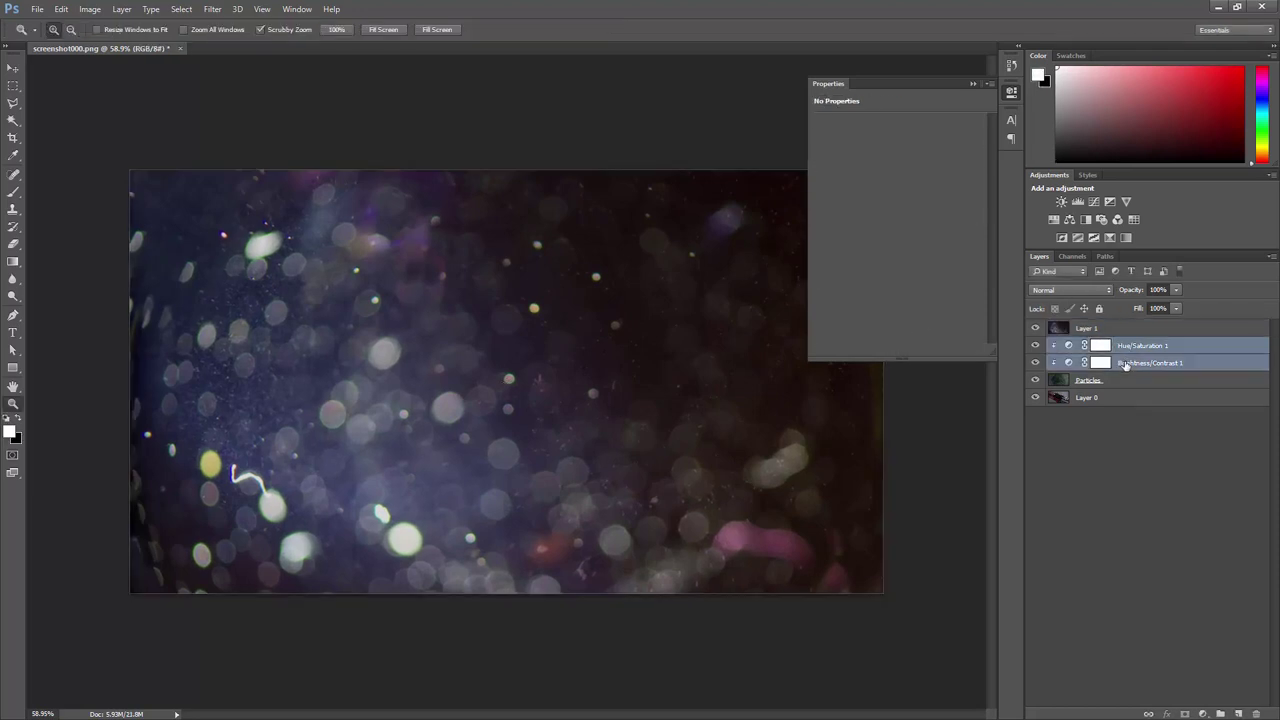
{"action": "key", "text": "ctrl+j"}
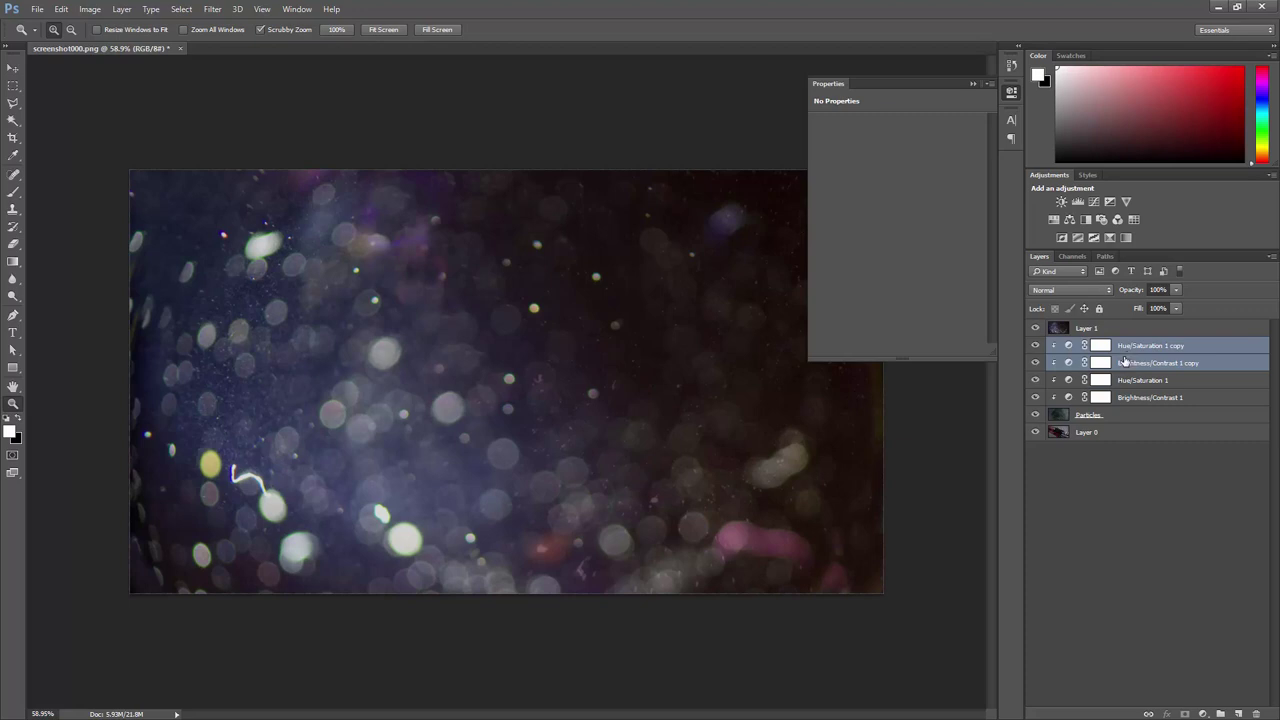
{"action": "left_click_drag", "start_coordinate": [1127, 366], "coordinate": [1118, 326]}
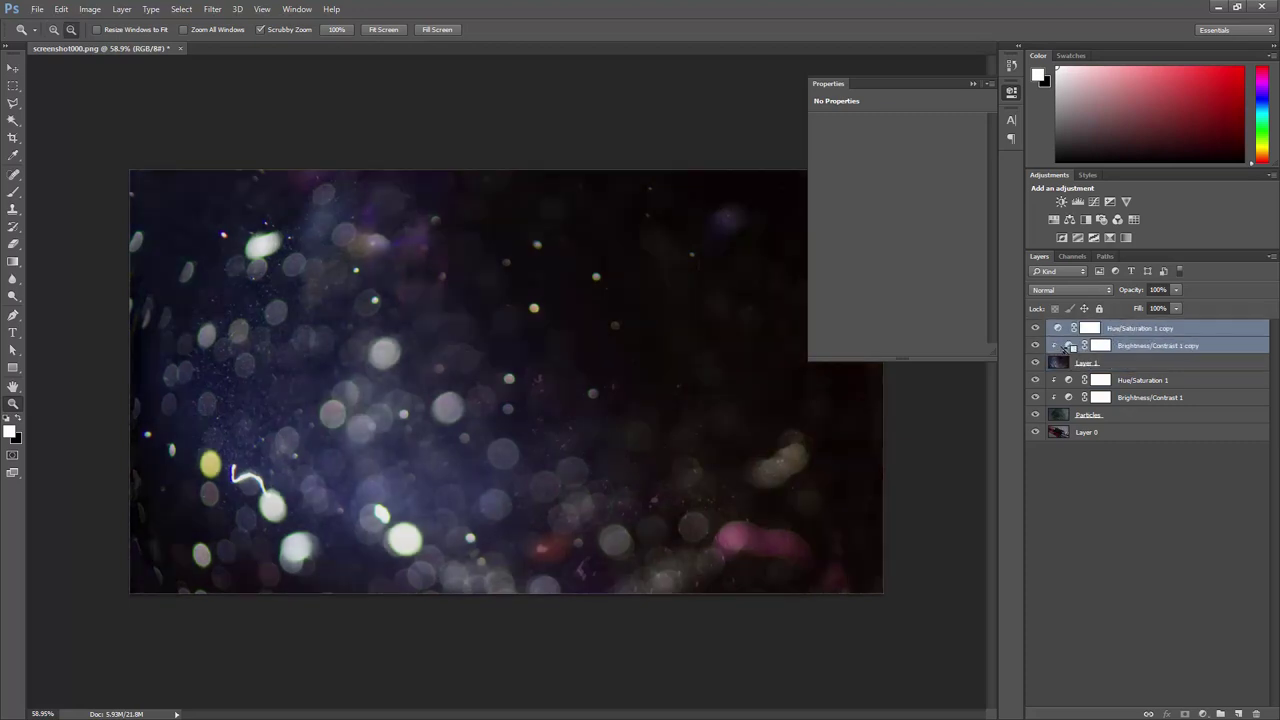
{"action": "left_click", "coordinate": [1071, 336], "text": "alt"}
{"action": "left_click", "coordinate": [1062, 366]}
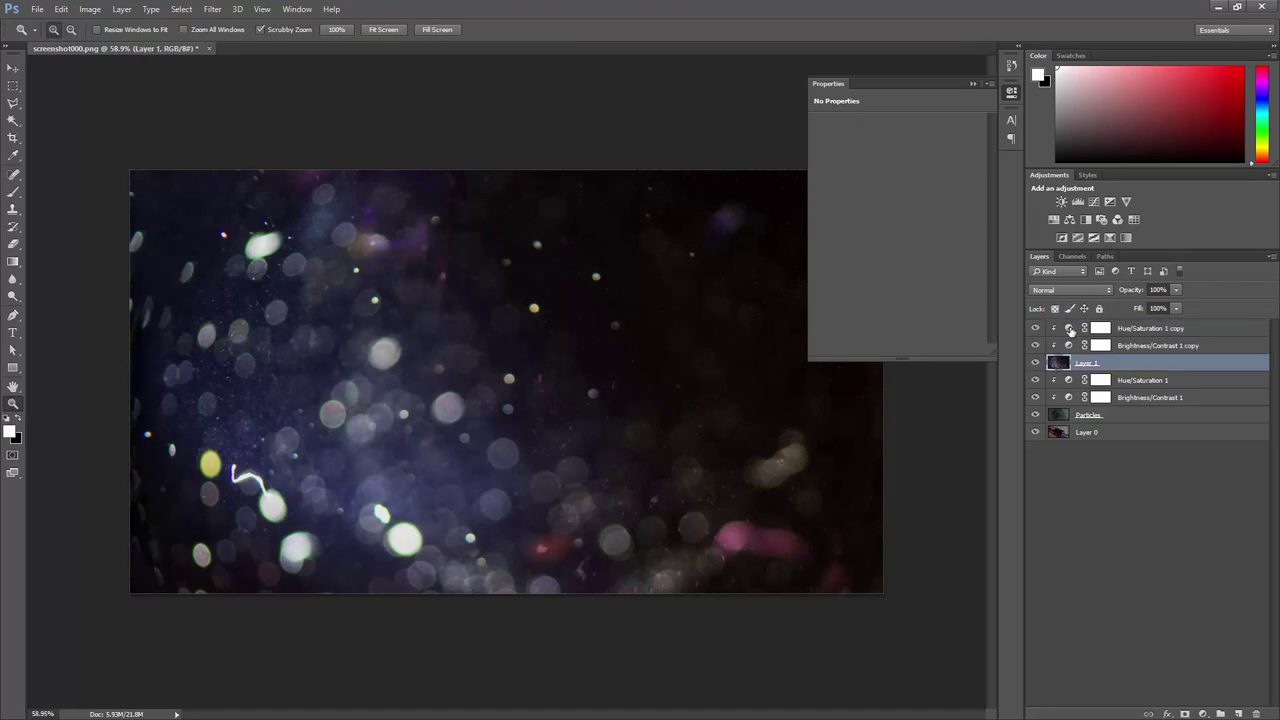
- Set the saturation to -100 in both Hue/Saturation 1 copy and Hue/Saturation 1
{"action": "left_click", "coordinate": [1069, 329]}
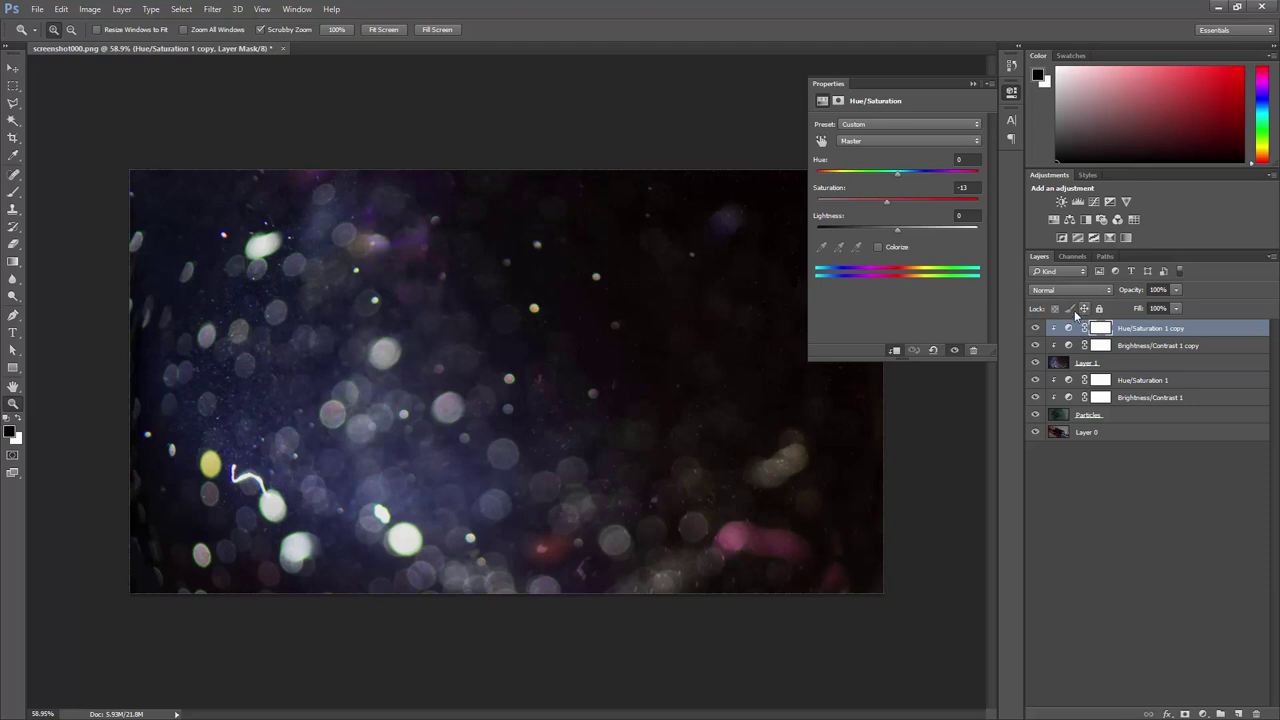
{"action": "left_click_drag", "start_coordinate": [886, 201], "coordinate": [788, 204]}
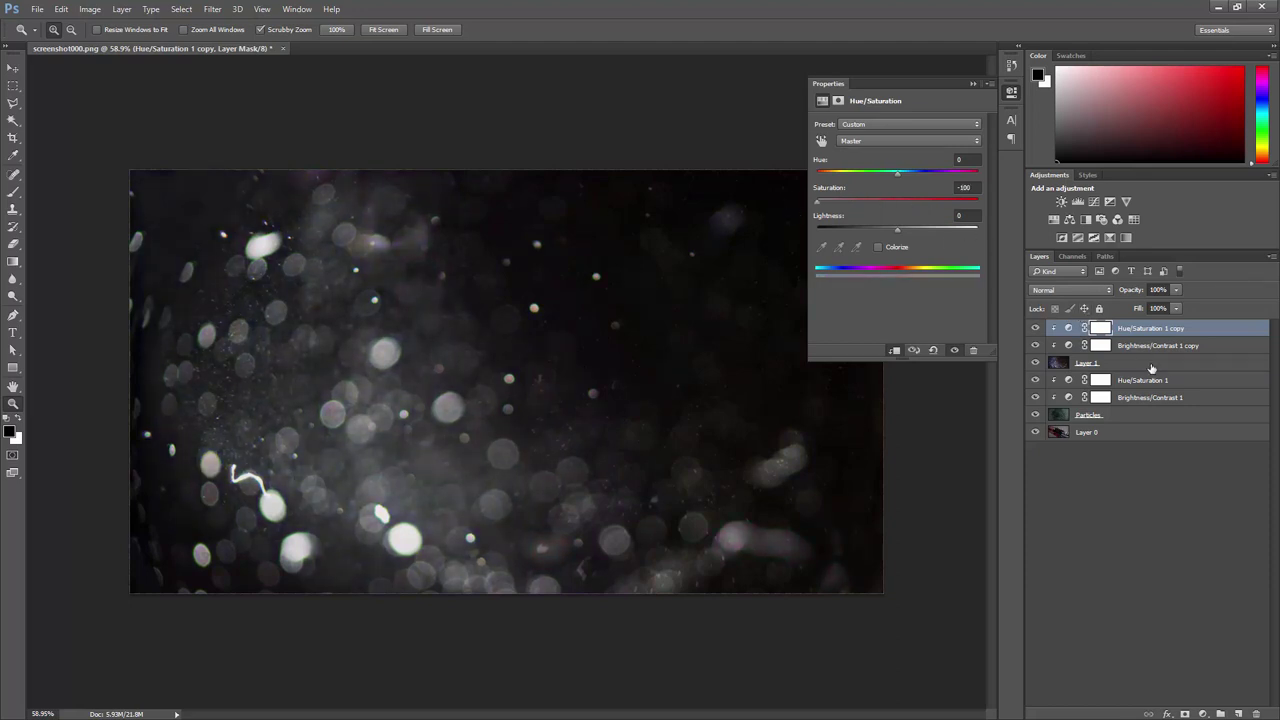
{"action": "left_click", "coordinate": [1069, 381]}
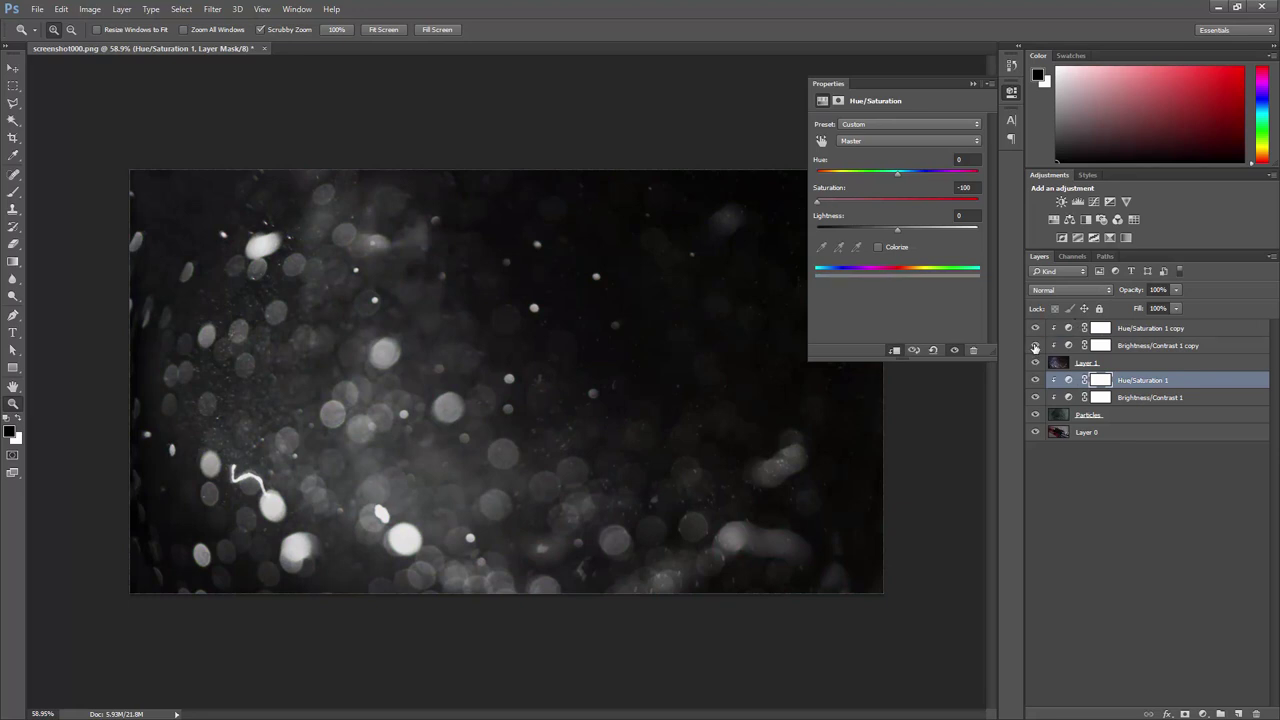
- Hide Layer 1 together with its two clipped adjustment layers
{"action": "left_click_drag", "start_coordinate": [1035, 328], "coordinate": [1035, 352]}
{"action": "left_click", "coordinate": [1035, 363]}
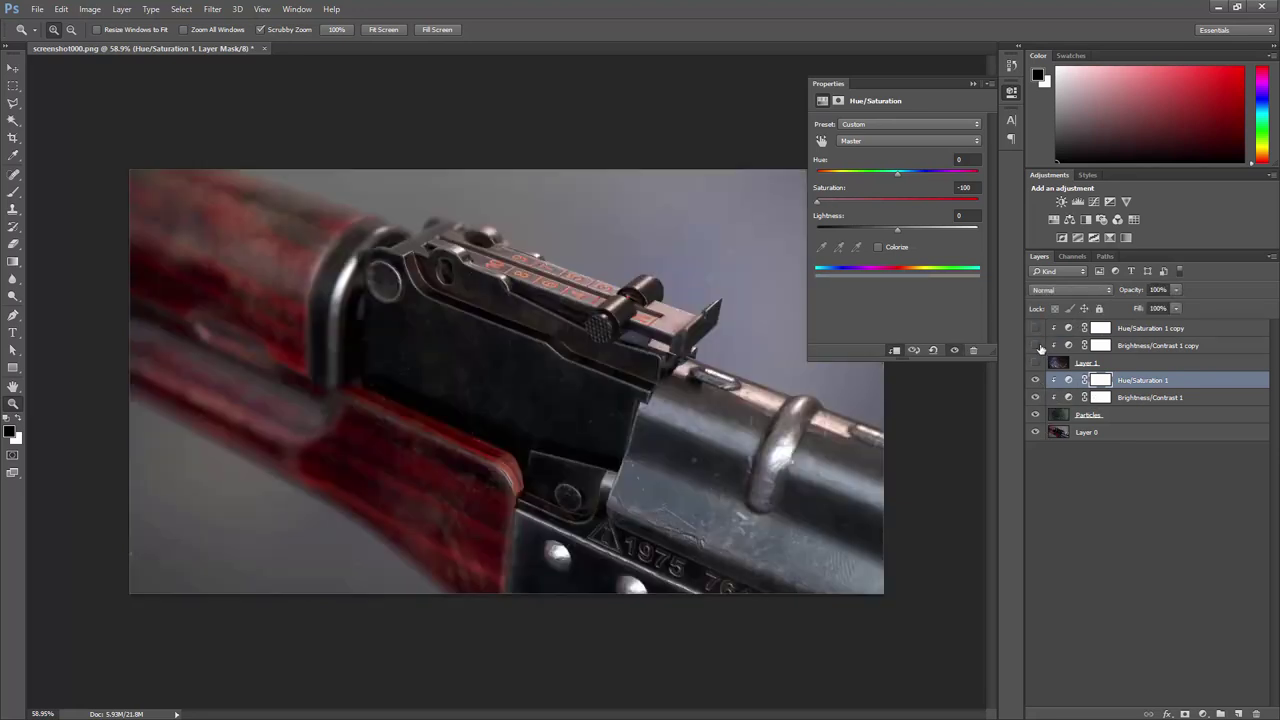
- Show Layer 1 with Screen blending and turn its two clipped adjustment layers back on
{"action": "left_click", "coordinate": [1035, 363]}
{"action": "left_click", "coordinate": [1062, 362]}
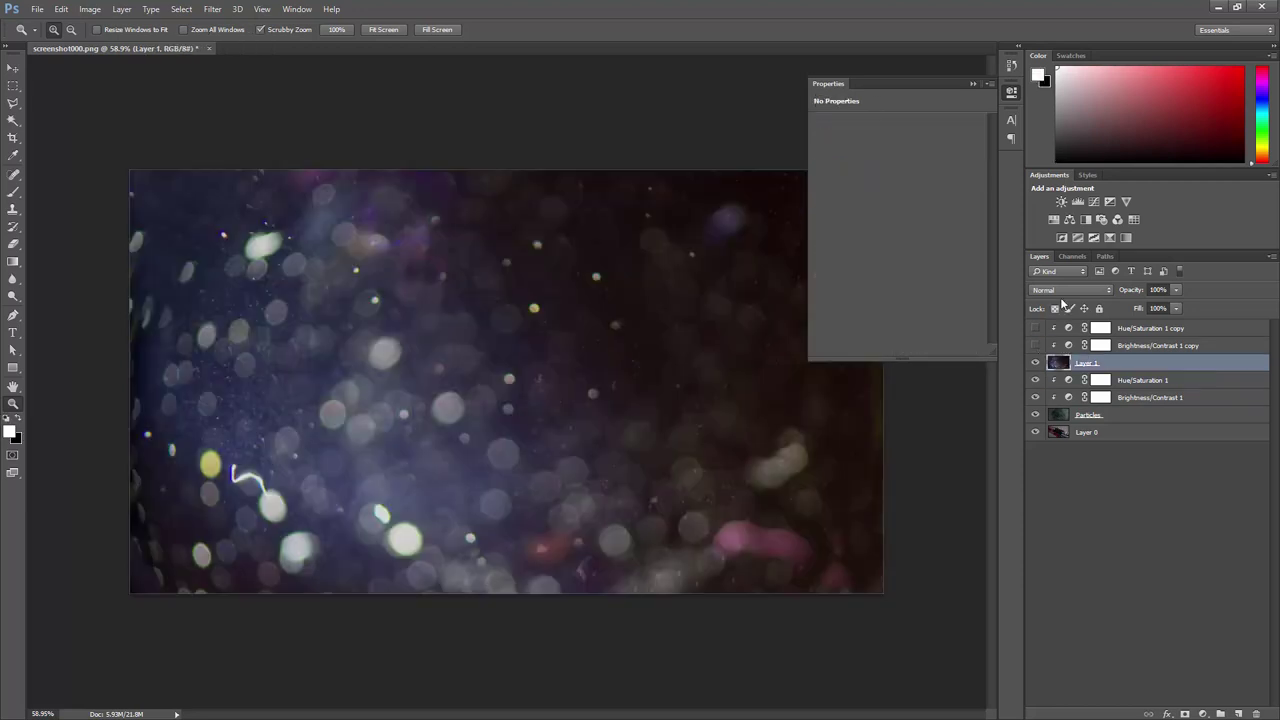
{"action": "left_click", "coordinate": [1048, 292]}
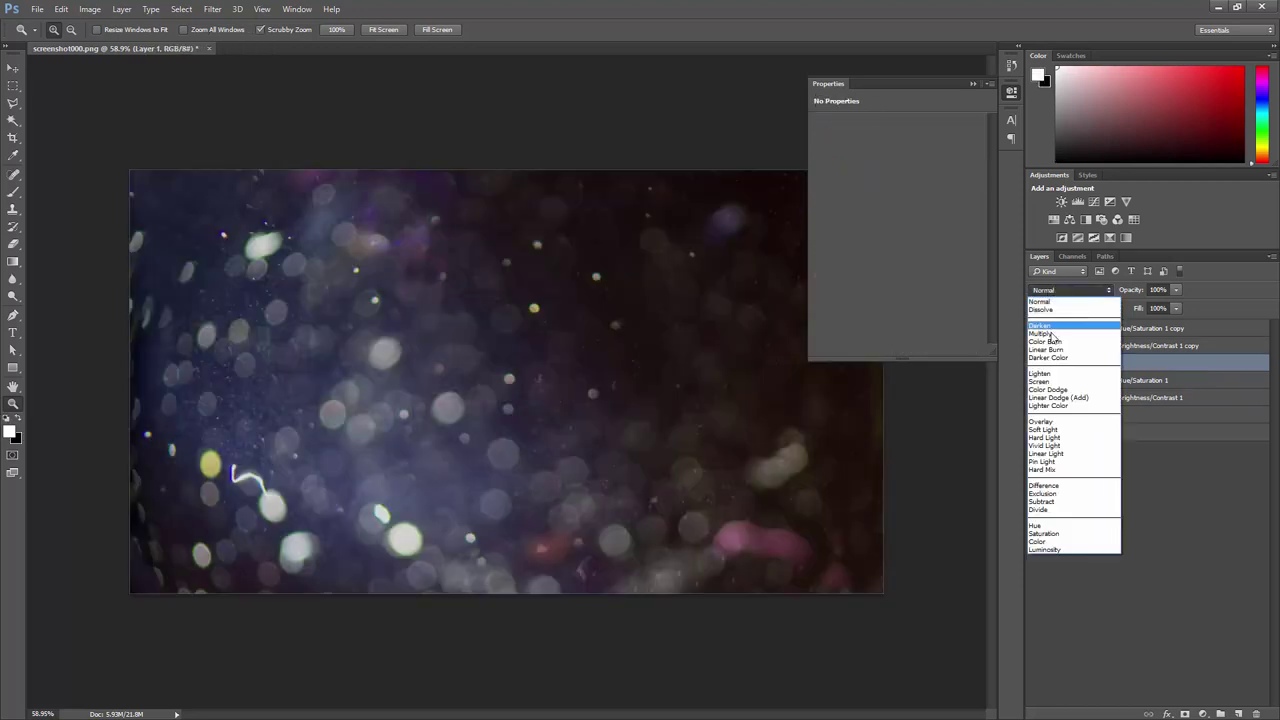
{"action": "left_click", "coordinate": [1040, 383]}
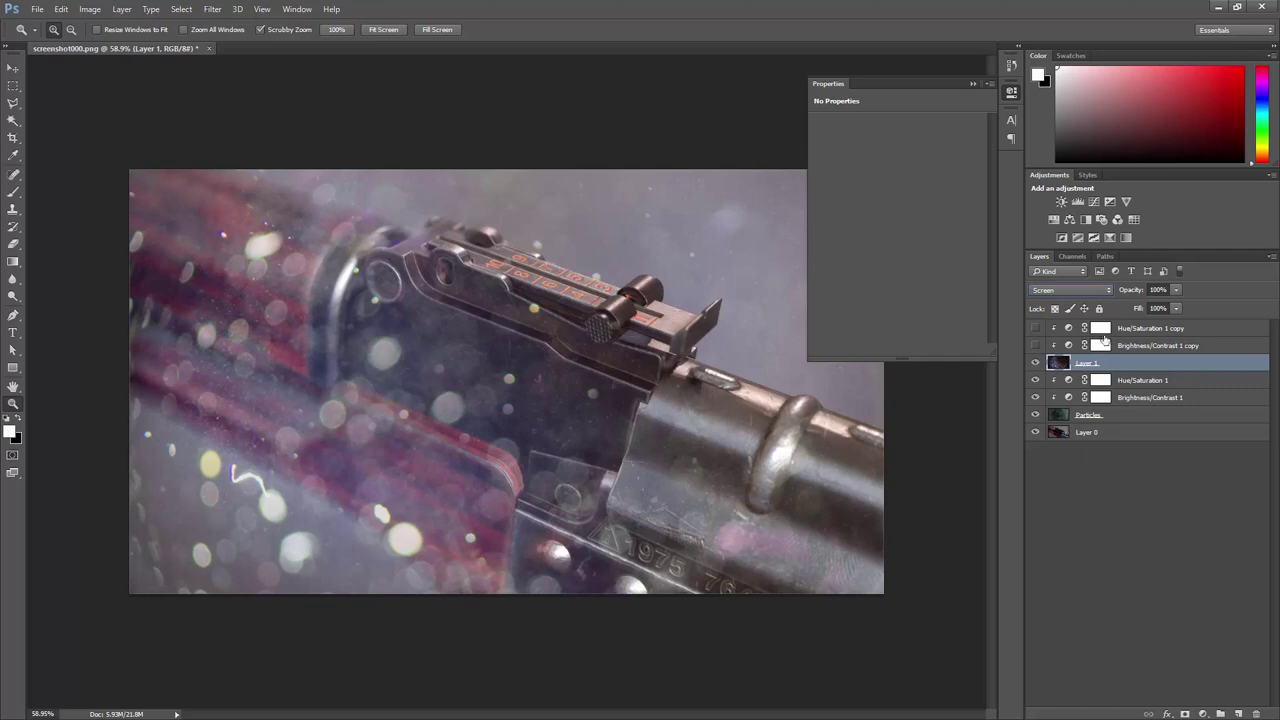
{"action": "left_click", "coordinate": [1035, 344]}
{"action": "left_click", "coordinate": [1035, 328]}
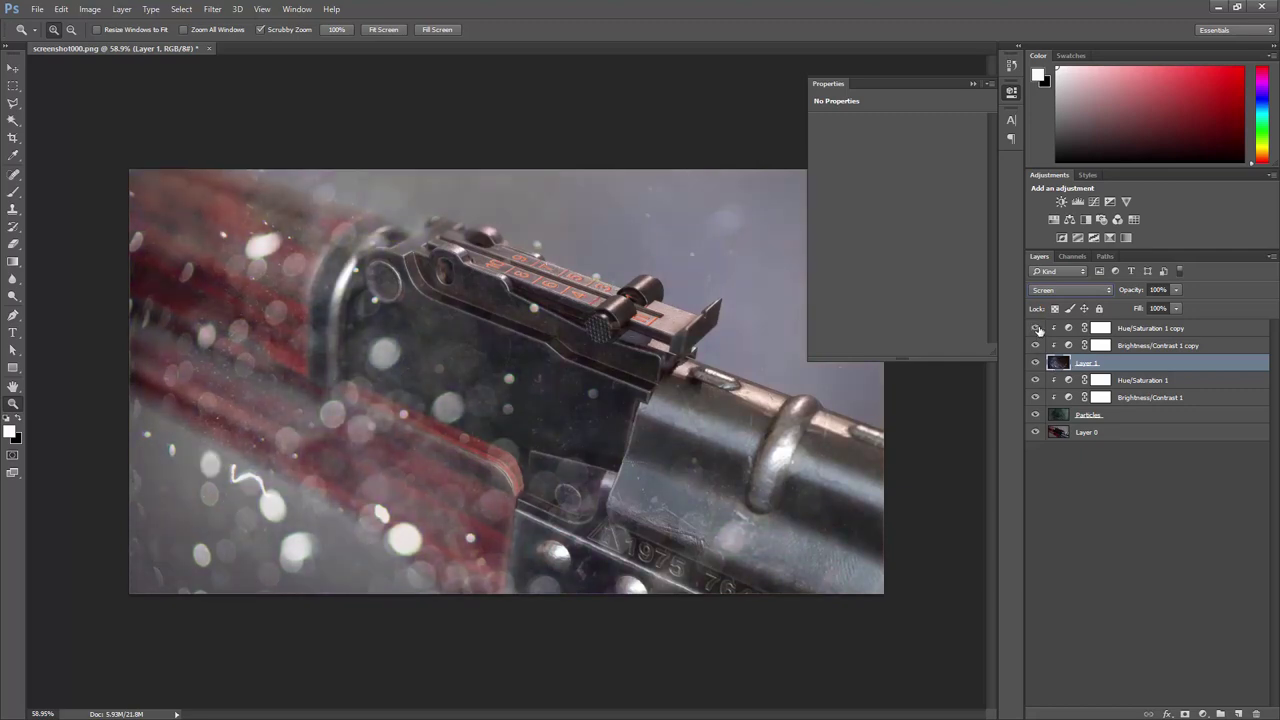
- Lower the brightness of the Brightness/Contrast 1 copy adjustment to -119
{"action": "left_click", "coordinate": [1068, 331]}
{"action": "left_click", "coordinate": [1128, 346]}
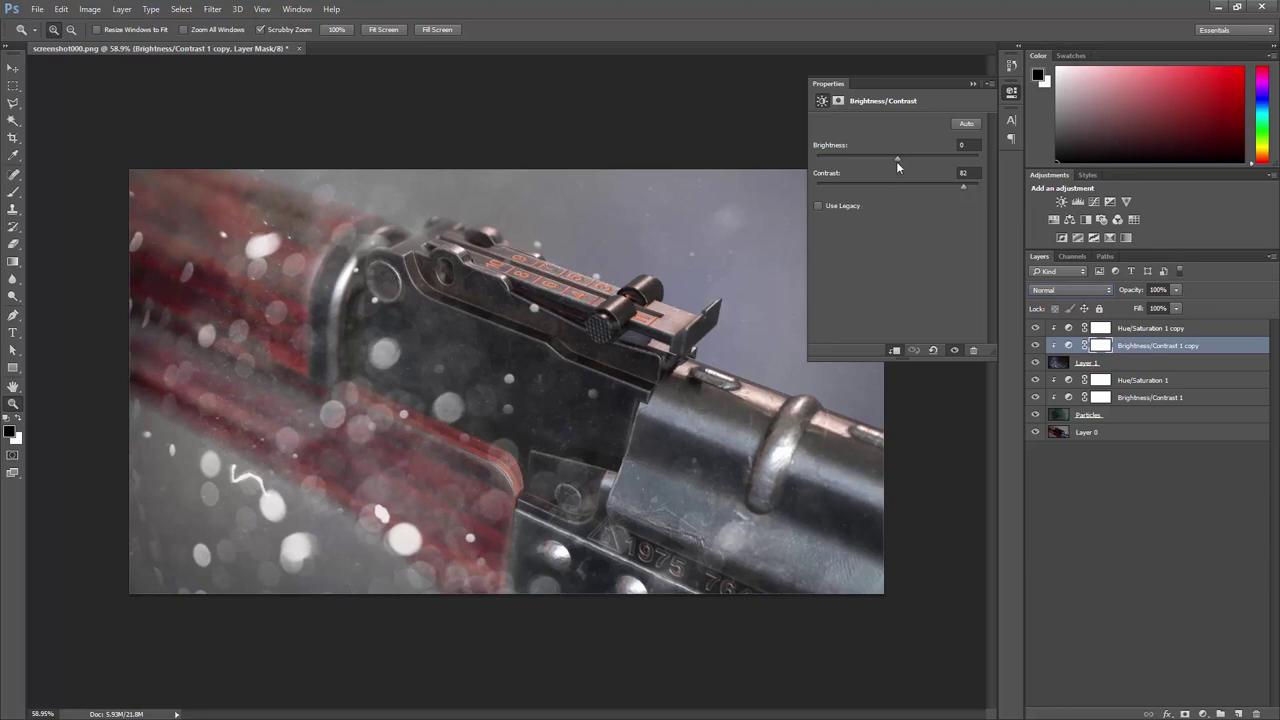
{"action": "left_click_drag", "start_coordinate": [891, 157], "coordinate": [833, 160]}
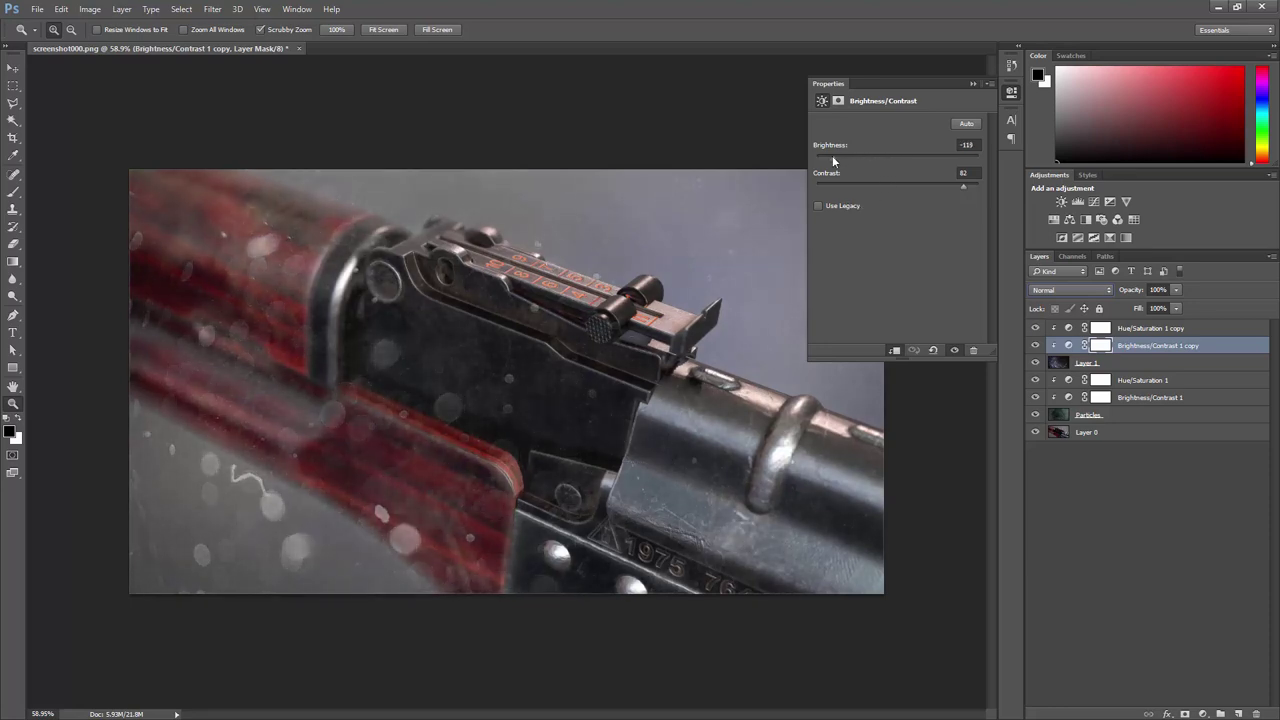
- Reduce Layer 1's opacity to 23%
{"action": "left_click", "coordinate": [1131, 364]}
{"action": "left_click", "coordinate": [1131, 290]}
{"action": "type", "text": "0"}
{"action": "key", "text": "Return"}
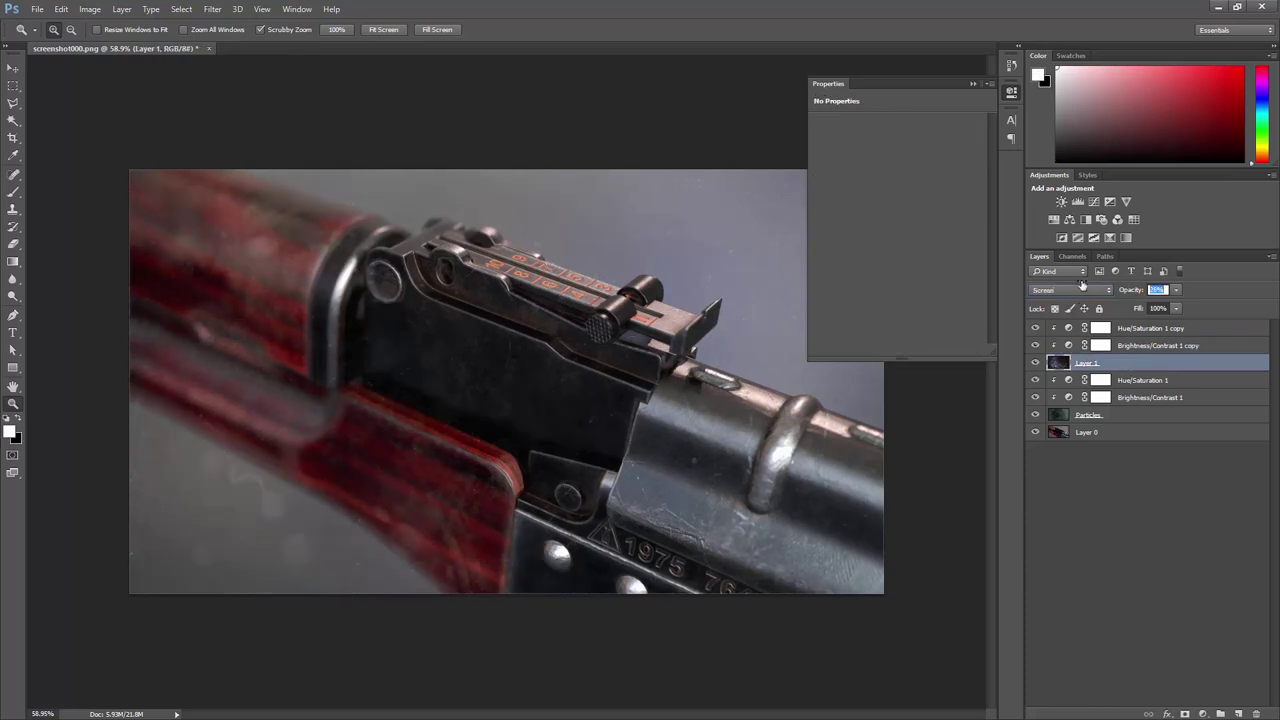
{"action": "key", "text": "Return"}
- Switch to full-screen view with the layer properties collapsed and examine the dust and lens dirt over the rifle up close
{"action": "left_click", "coordinate": [605, 396]}
{"action": "key", "text": "f"}
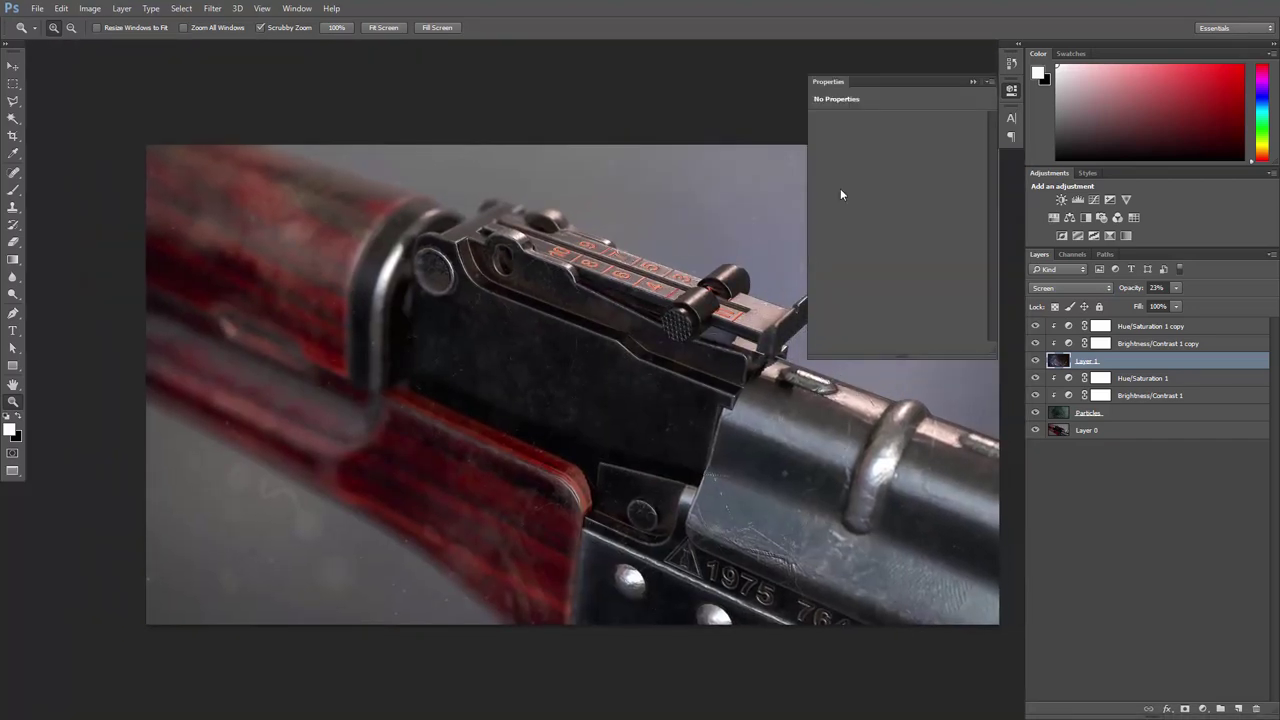
{"action": "left_click", "coordinate": [972, 80]}
{"action": "left_click", "coordinate": [680, 240]}
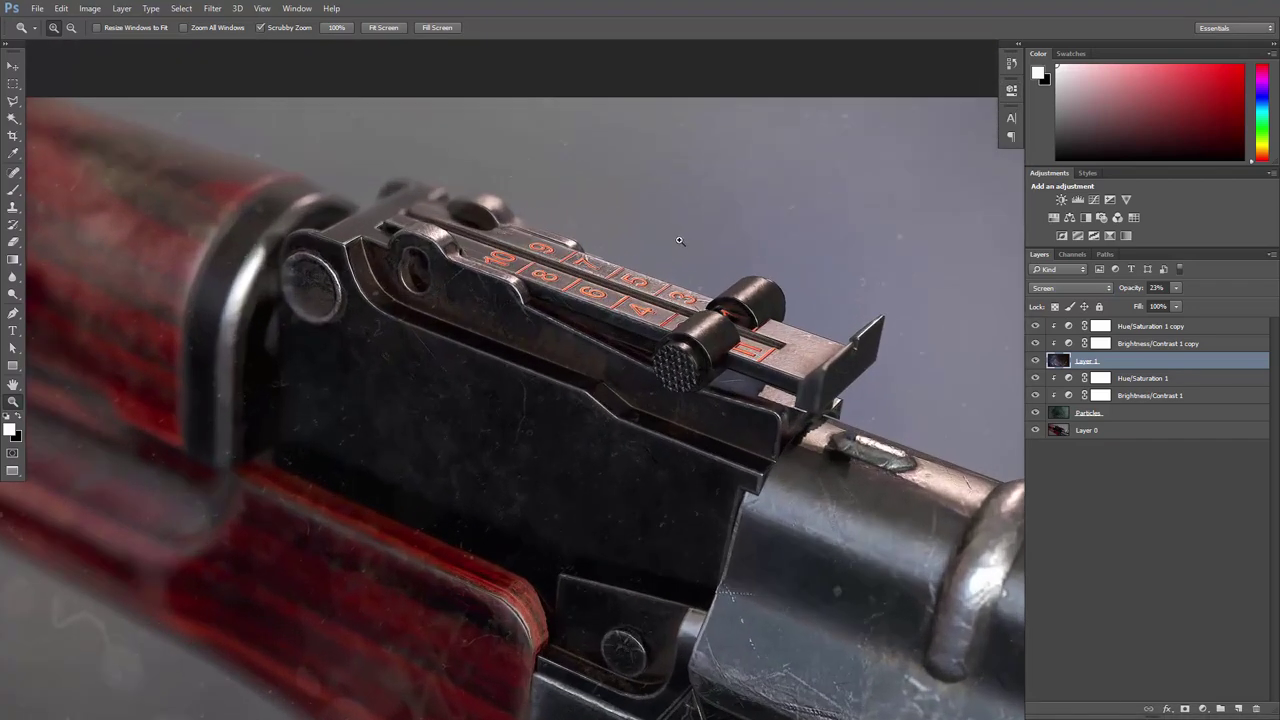
{"action": "left_click_drag", "start_coordinate": [642, 352], "coordinate": [641, 312]}
{"action": "left_click", "coordinate": [678, 318], "text": "alt"}
{"action": "left_click", "coordinate": [650, 305], "text": "alt"}
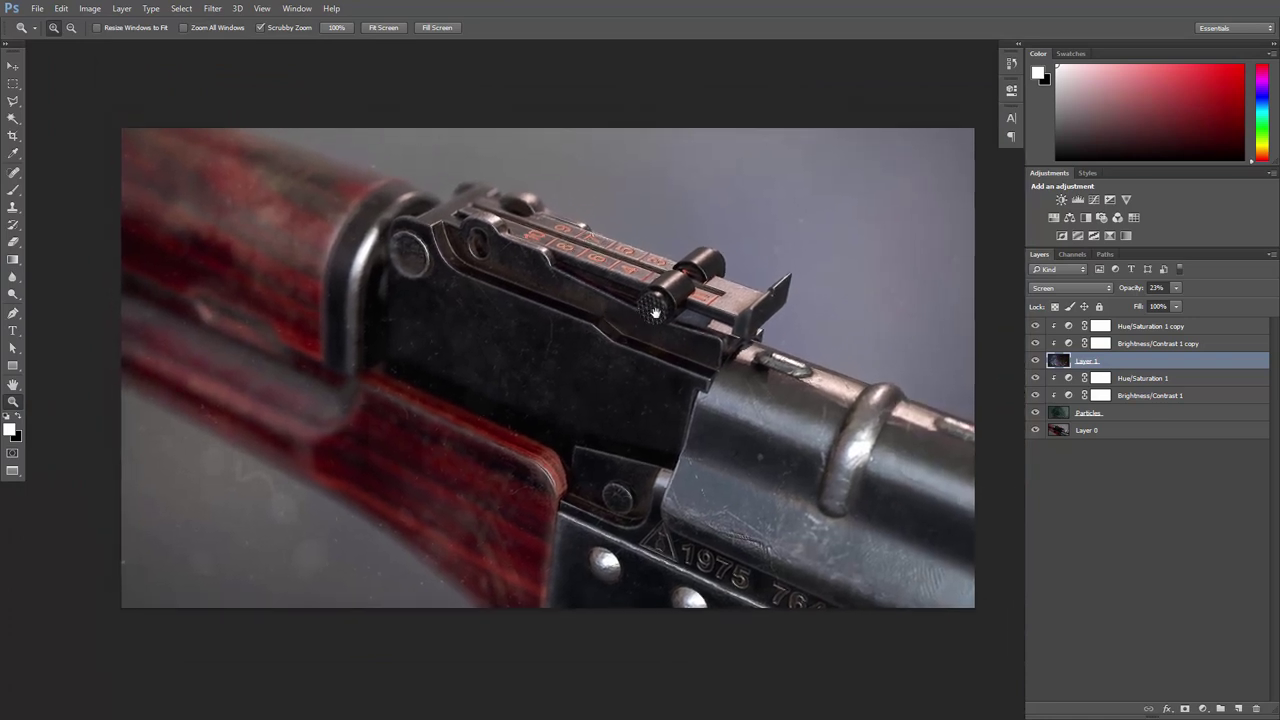
- Group the Particles layer, Layer 1 and all their clipped adjustment layers together
{"action": "left_click", "coordinate": [1124, 413]}
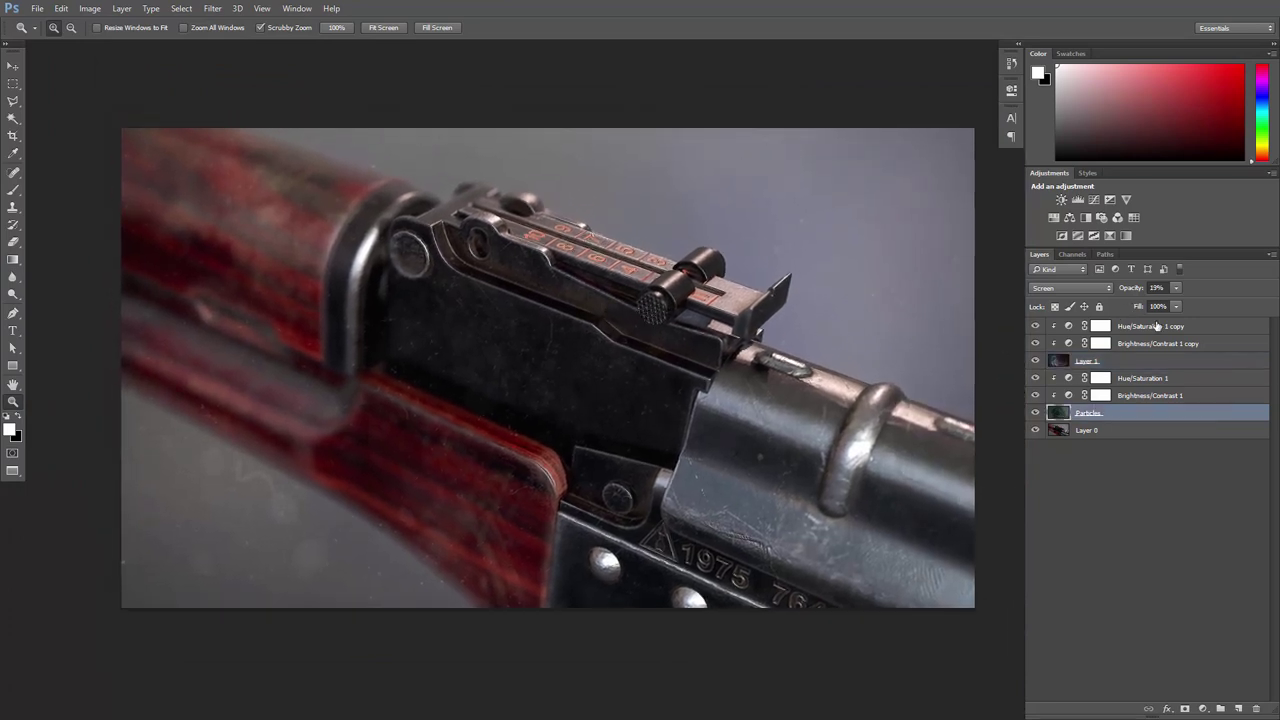
{"action": "left_click", "coordinate": [1184, 327], "text": "shift"}
{"action": "key", "text": "ctrl+g"}
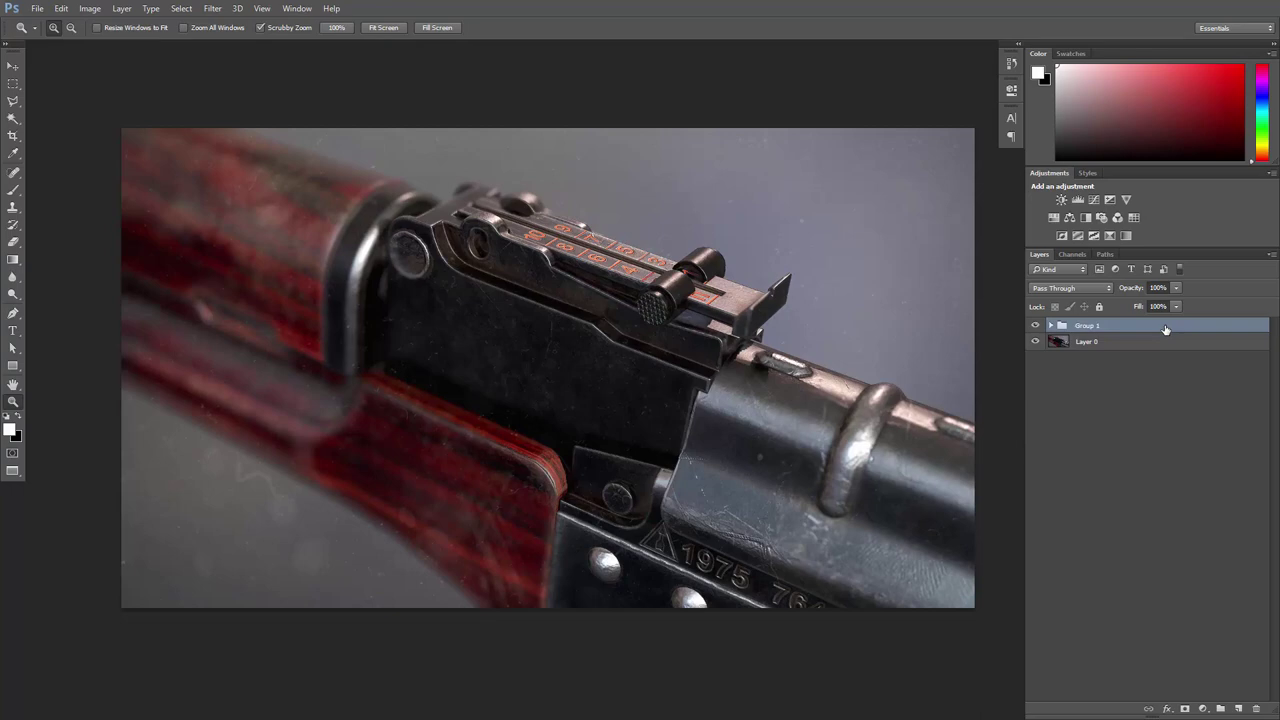
- Compare the render with and without Group 1, examining the rear sight area up close
{"action": "left_click", "coordinate": [1035, 326]}
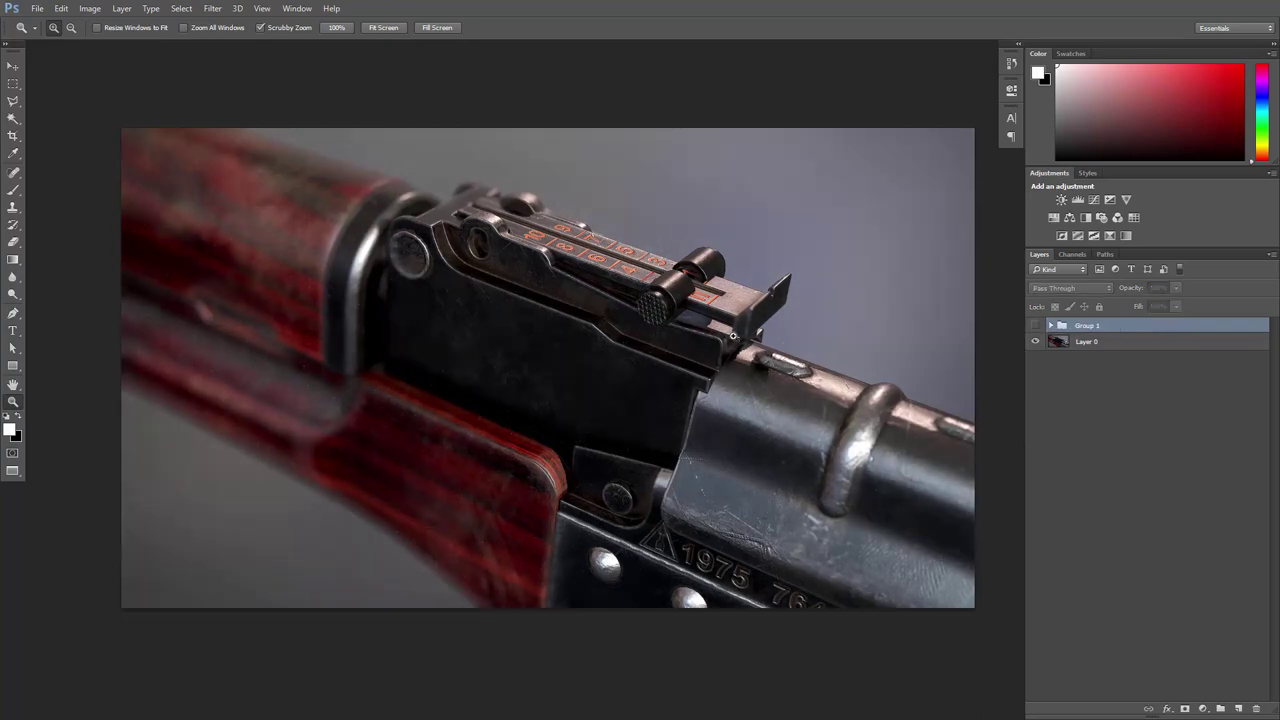
{"action": "key", "text": "ctrl+plus"}
{"action": "key", "text": "ctrl+plus"}
{"action": "left_click", "coordinate": [1035, 326]}
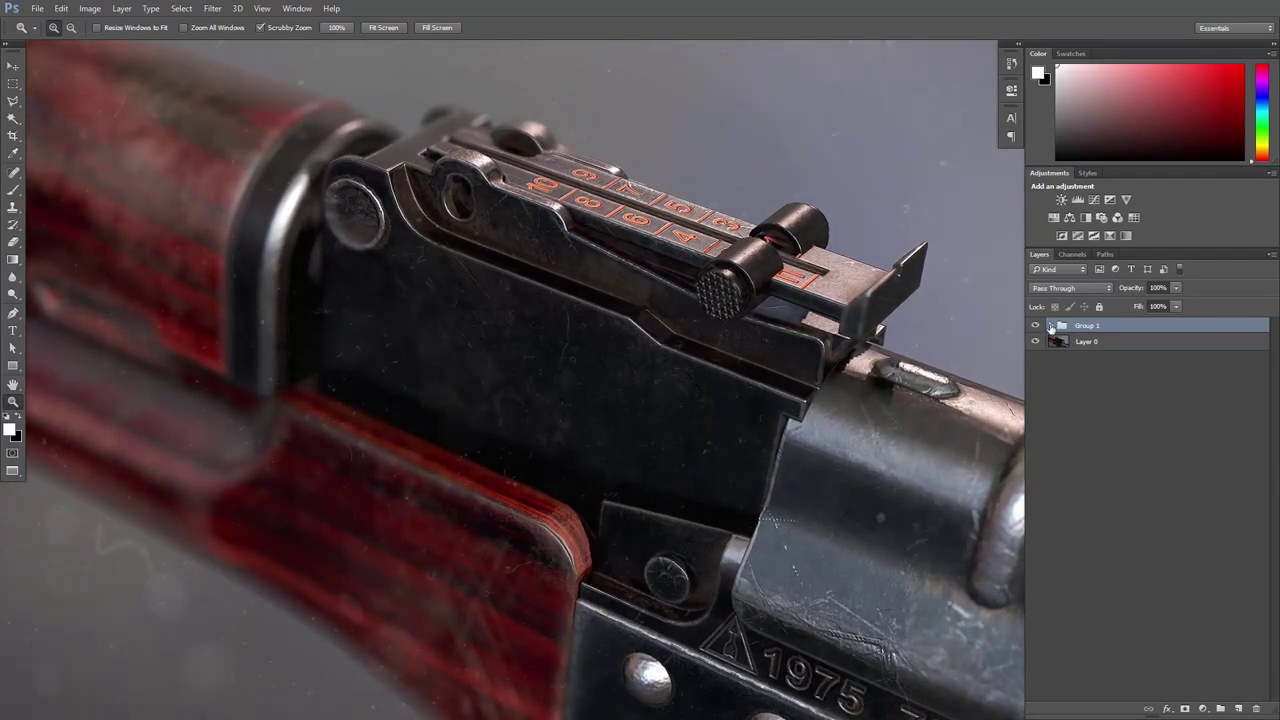
- Reduce the opacity of the Particles layer inside Group 1 to 11% and collapse the group
{"action": "left_click", "coordinate": [1051, 326]}
{"action": "left_click", "coordinate": [1092, 430]}
{"action": "left_click", "coordinate": [1128, 288]}
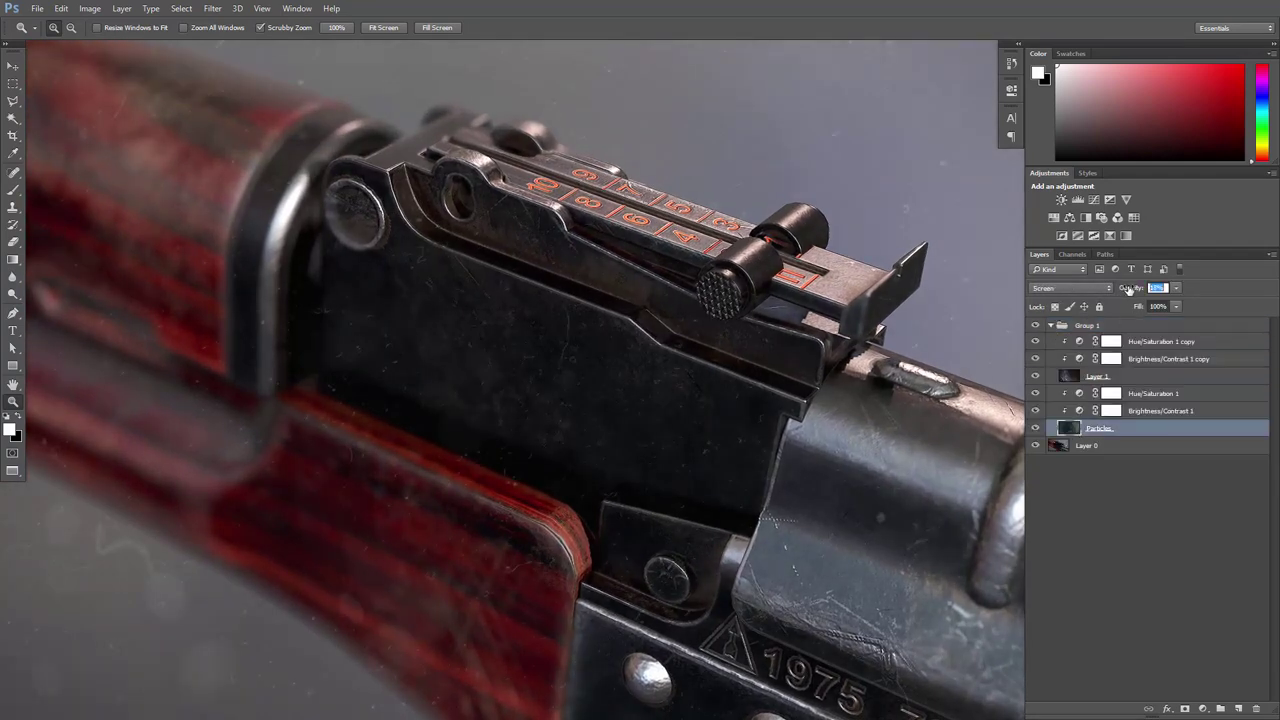
{"action": "left_click", "coordinate": [823, 310], "text": "alt"}
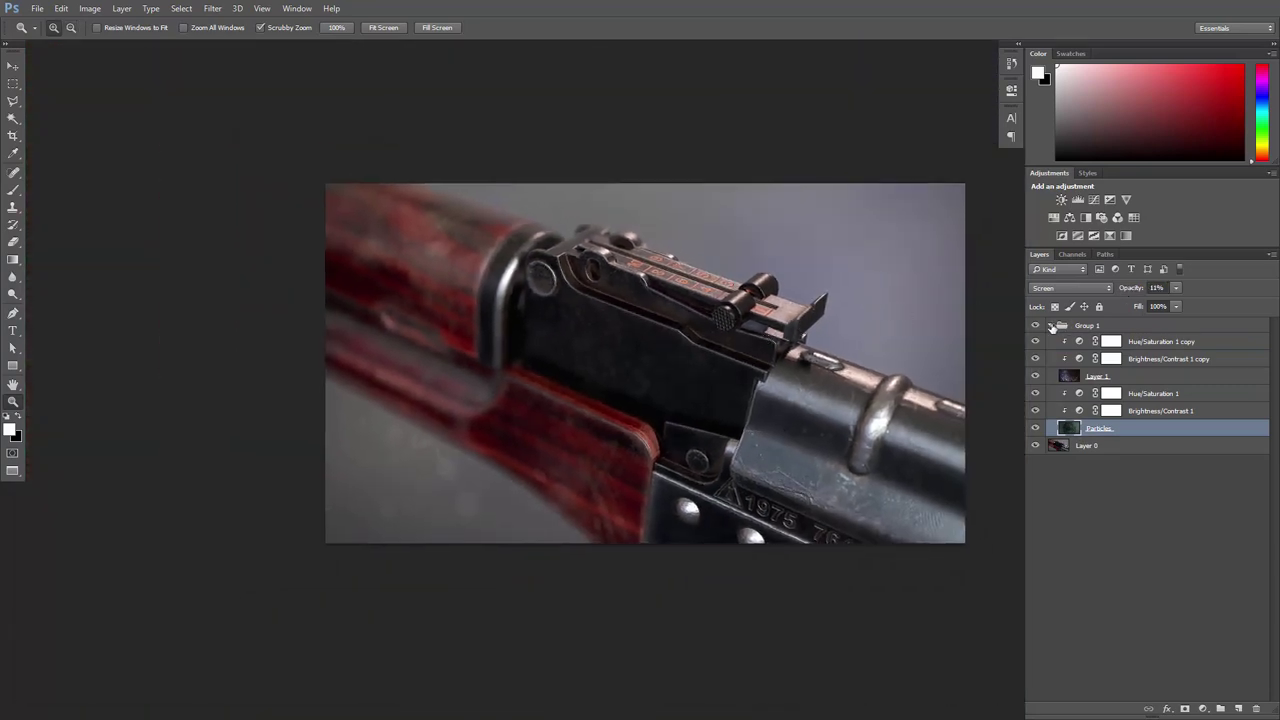
{"action": "left_click", "coordinate": [1051, 326]}
{"action": "left_click", "coordinate": [816, 391]}
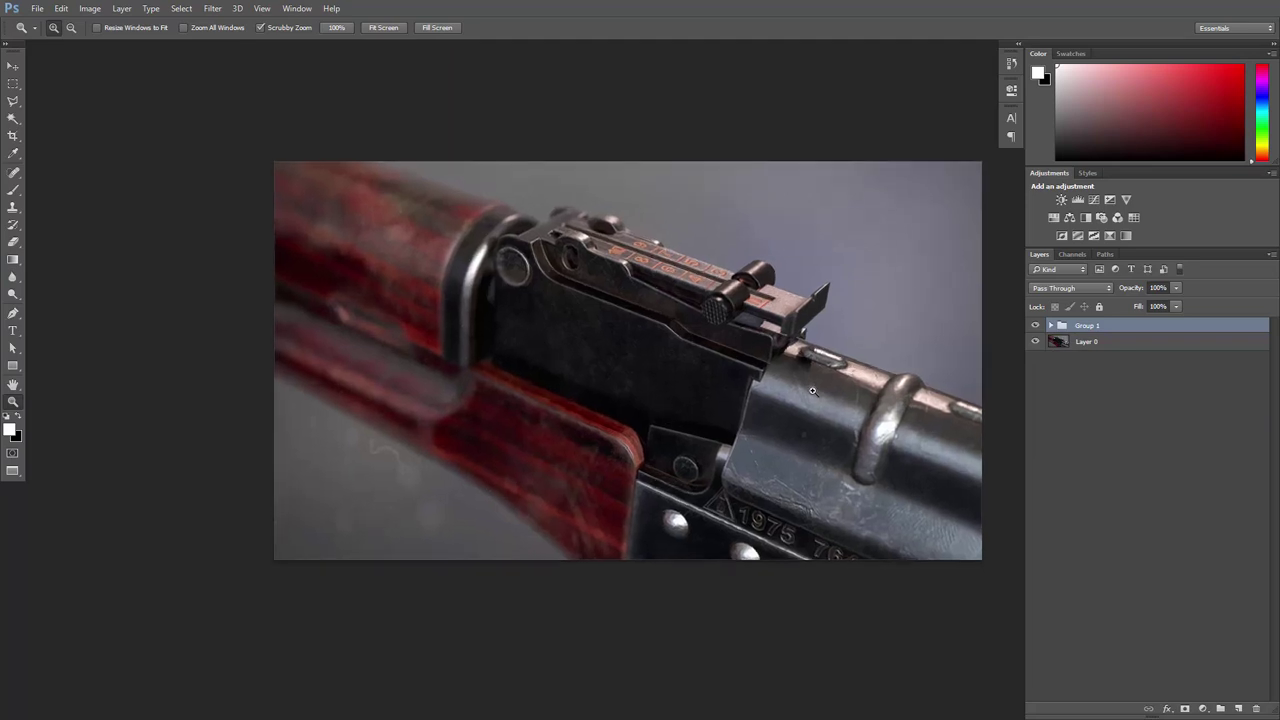
{"action": "left_click_drag", "start_coordinate": [815, 391], "coordinate": [771, 415]}
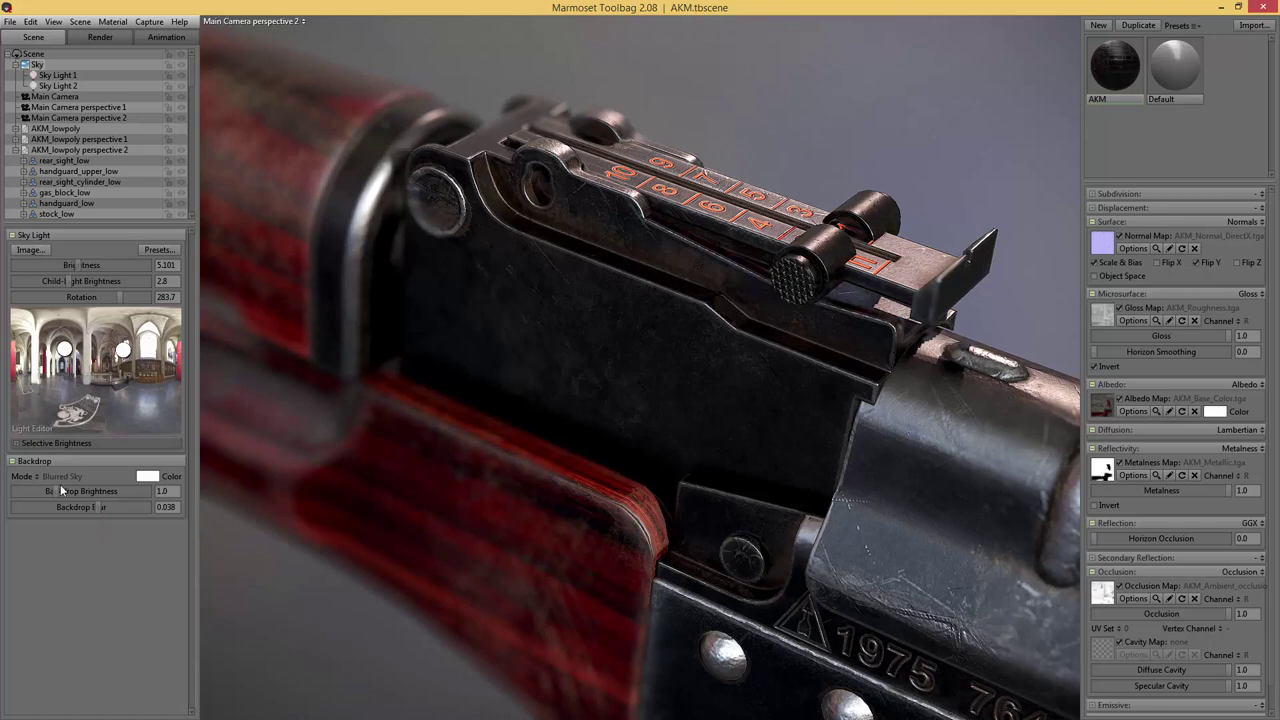
- Switch to Marmoset Toolbag, set the sky's backdrop brightness to 0.225 and preview the render without the interface
{"action": "left_click_drag", "start_coordinate": [52, 496], "coordinate": [40, 491]}
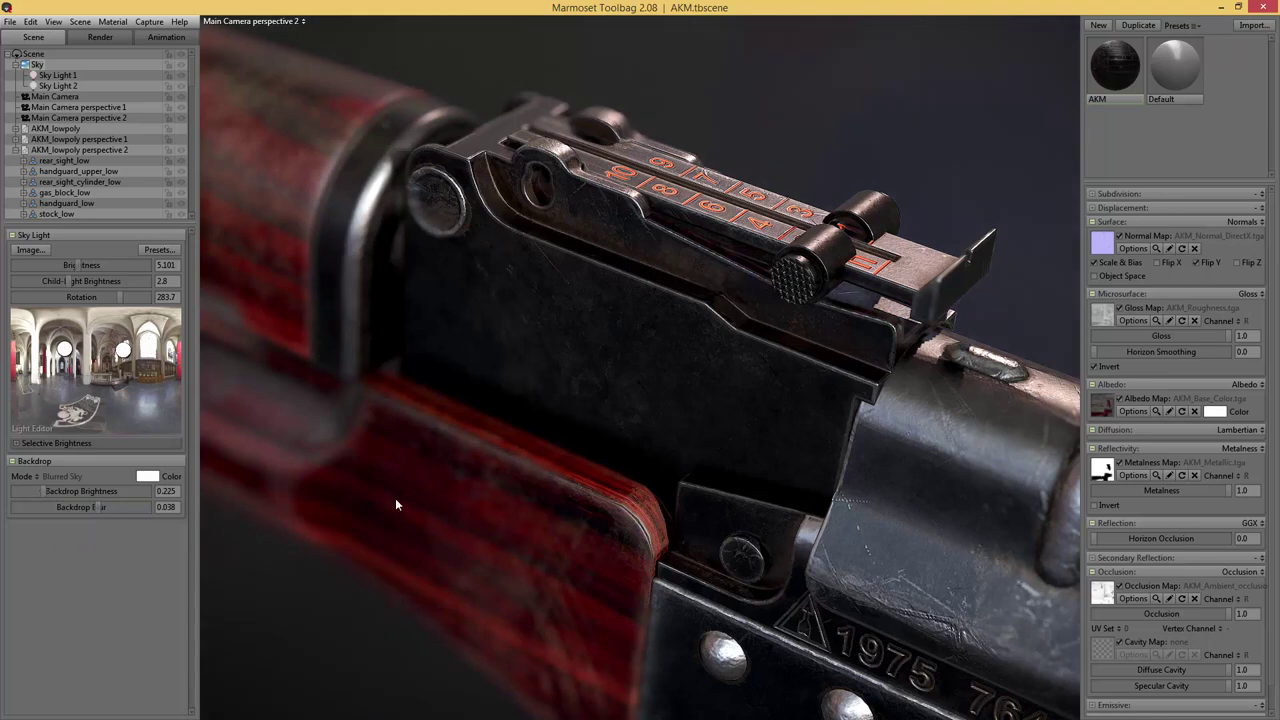
{"action": "key", "text": "Tab"}
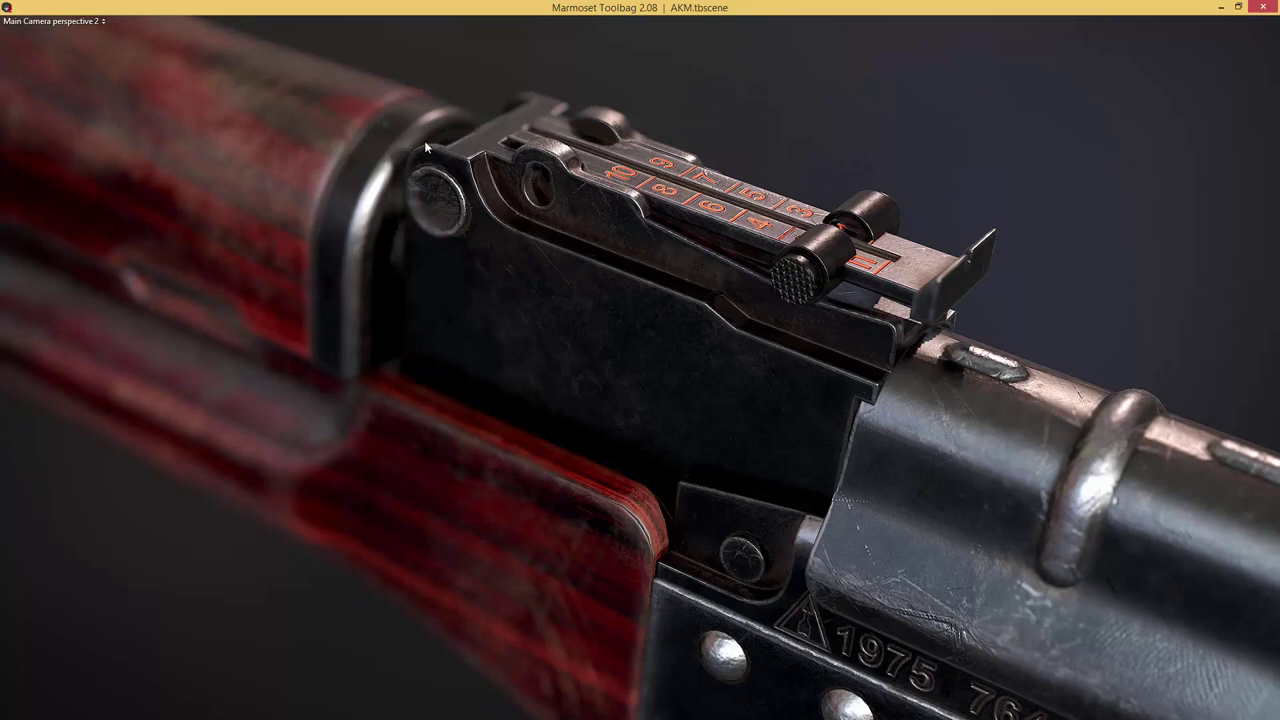
{"action": "key", "text": "Tab"}
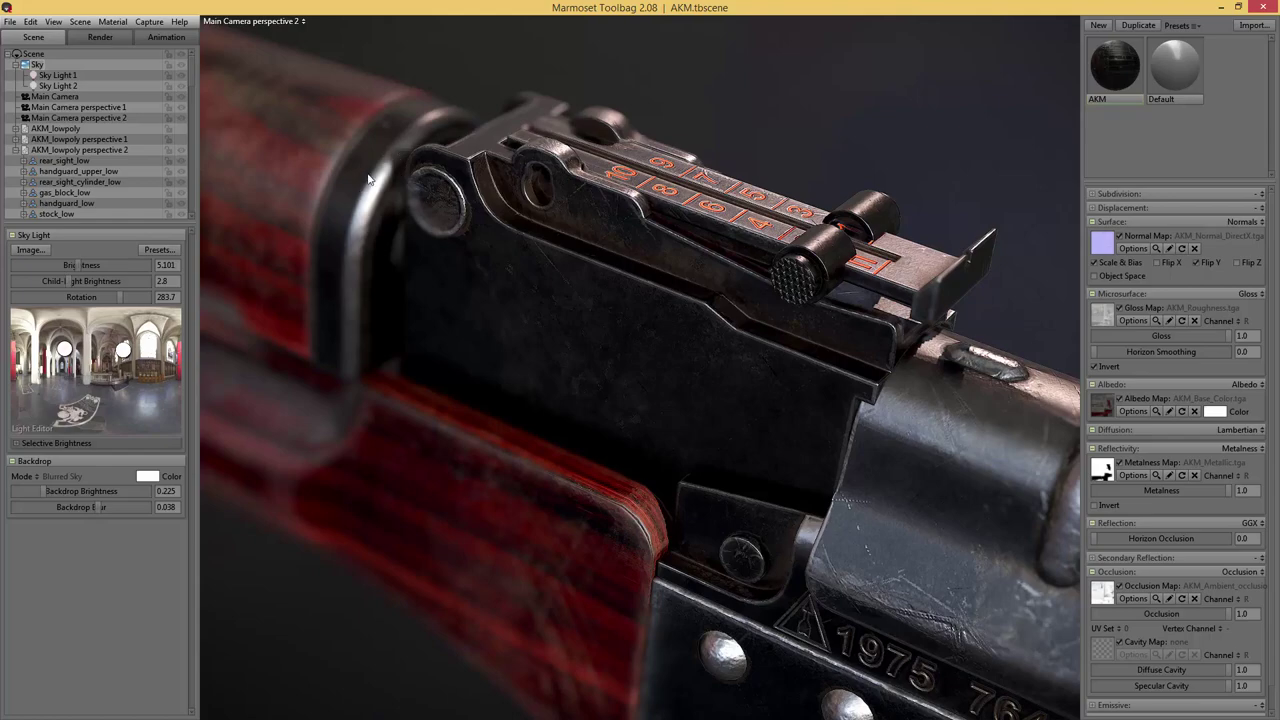
- Set the far blur of Main Camera perspective 2 to 21.02
{"action": "left_click", "coordinate": [104, 151]}
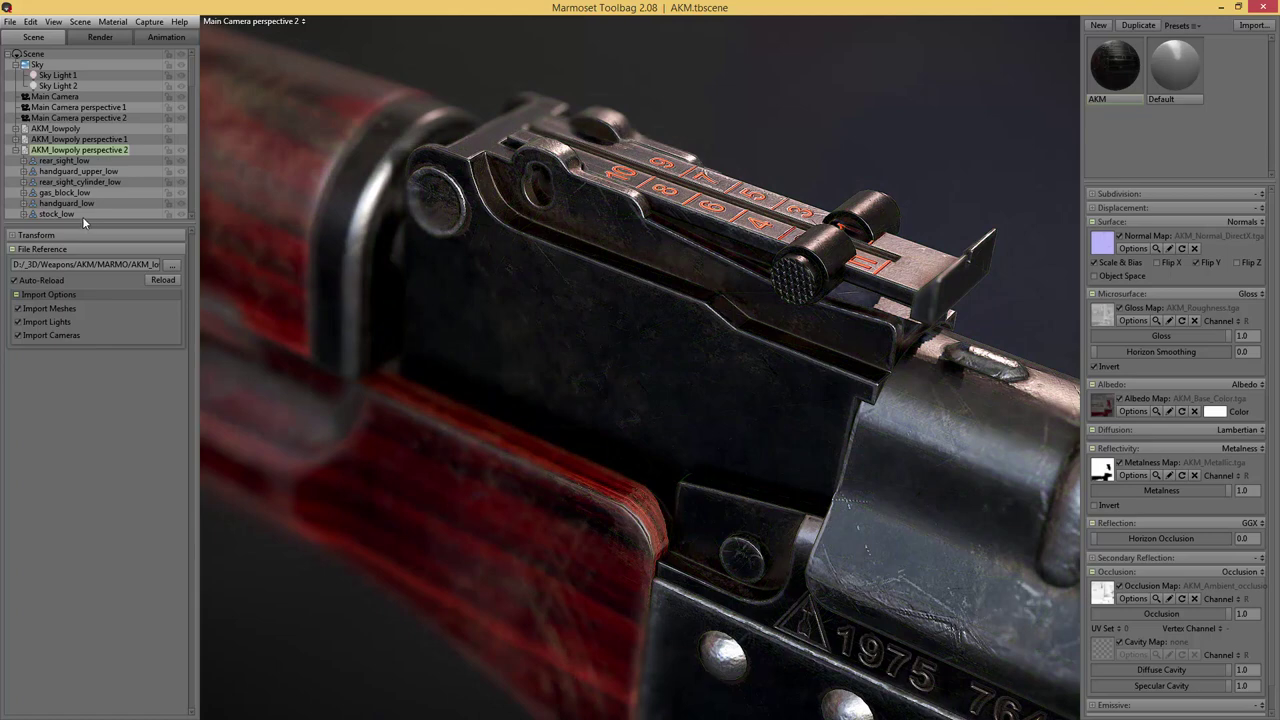
{"action": "left_click", "coordinate": [107, 117]}
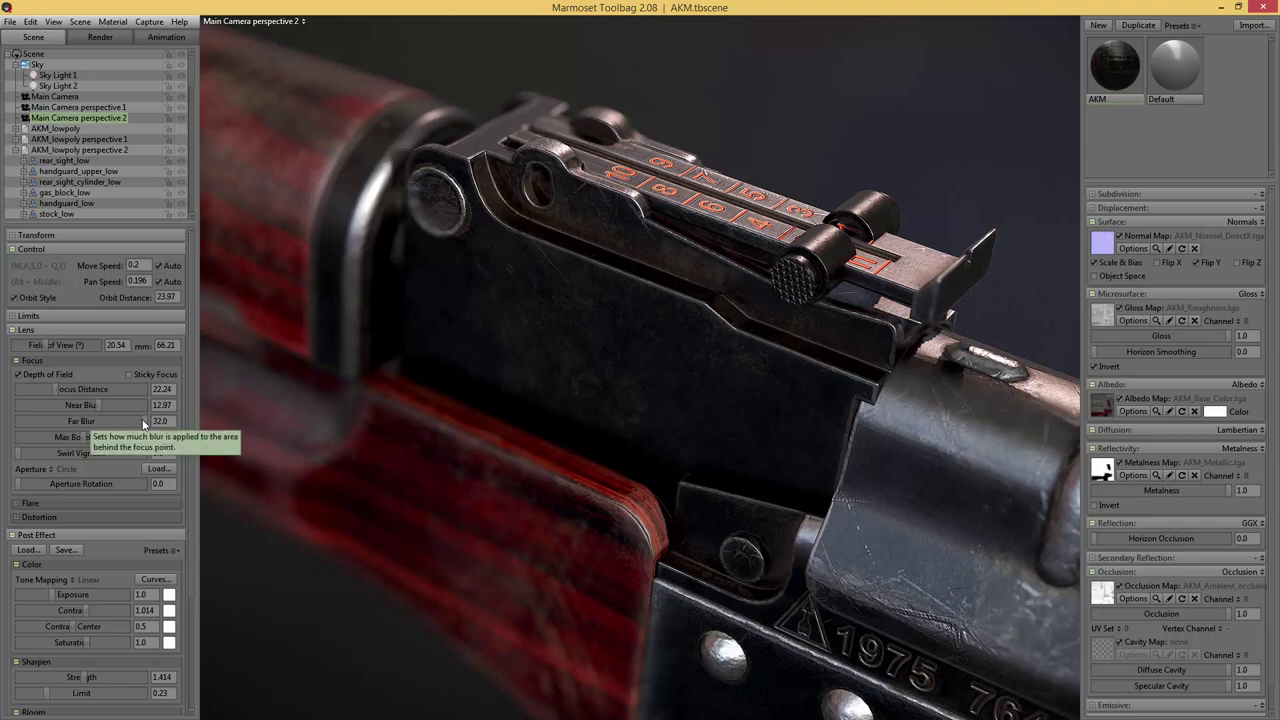
{"action": "left_click_drag", "start_coordinate": [146, 424], "coordinate": [136, 421]}
{"action": "left_click_drag", "start_coordinate": [130, 421], "coordinate": [120, 420]}
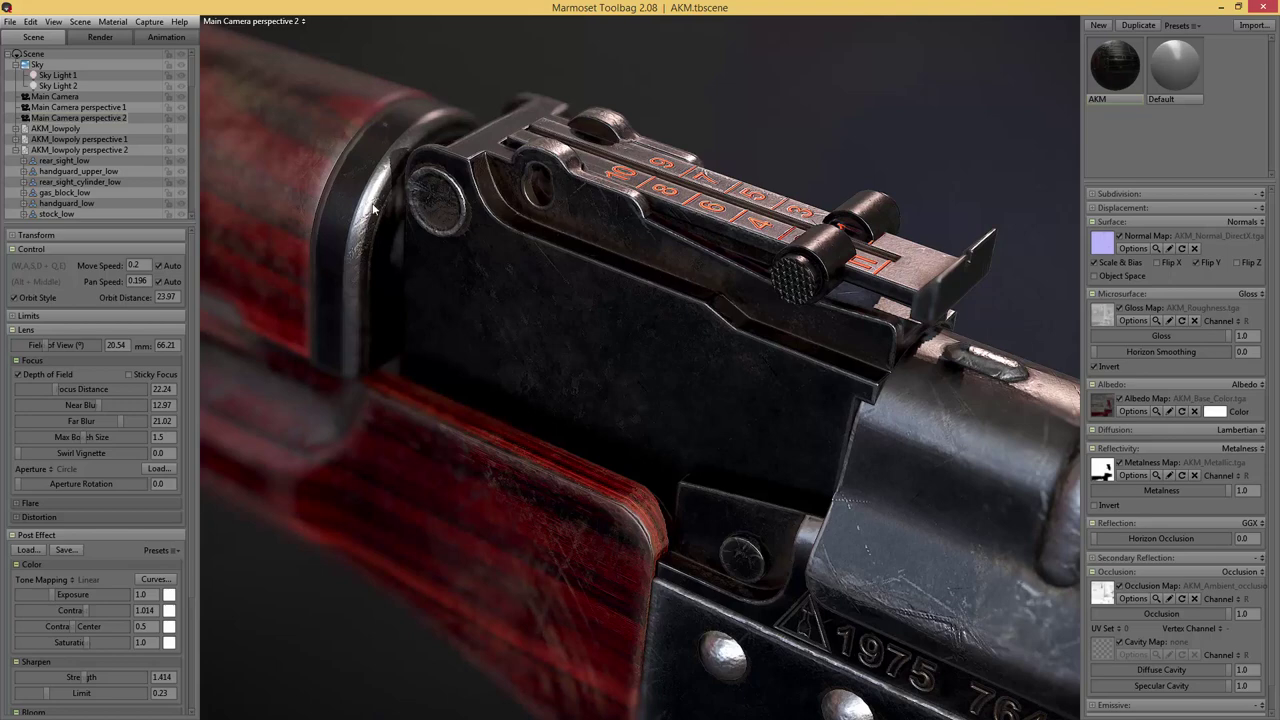
- Capture an image of the current camera view and open screenshot001 in Photoshop
{"action": "left_click", "coordinate": [150, 21]}
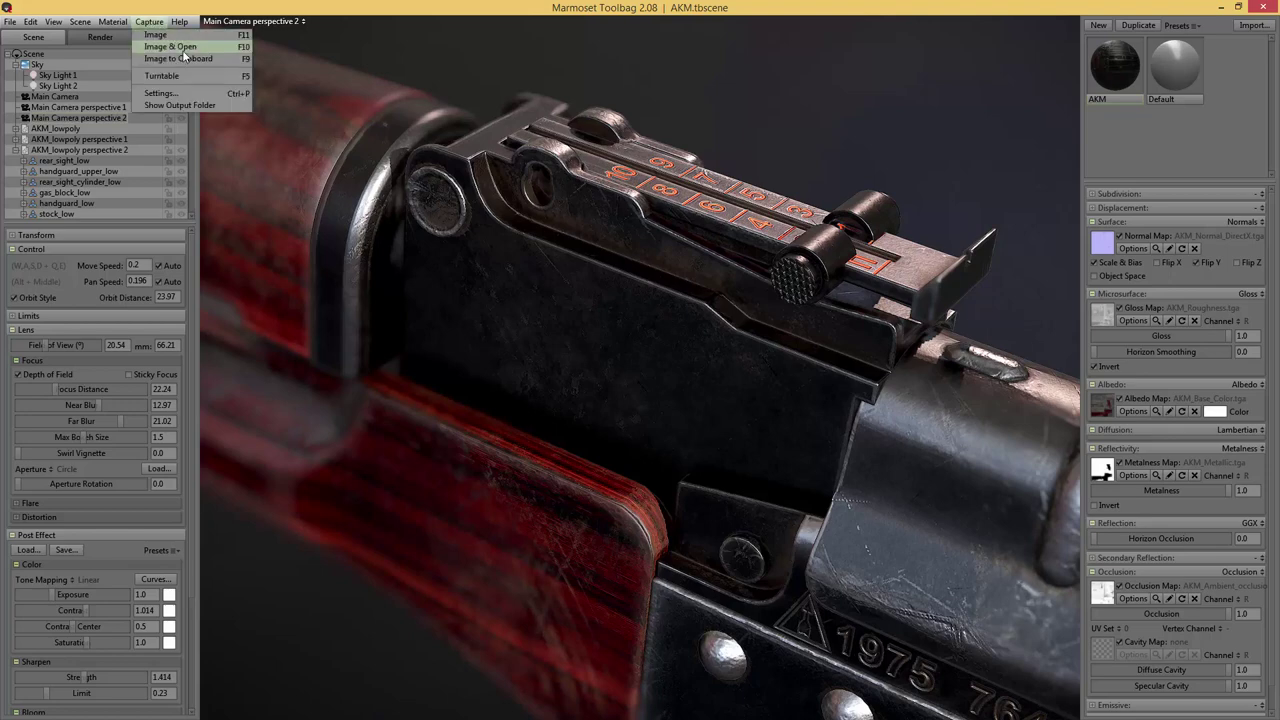
{"action": "left_click", "coordinate": [182, 48]}
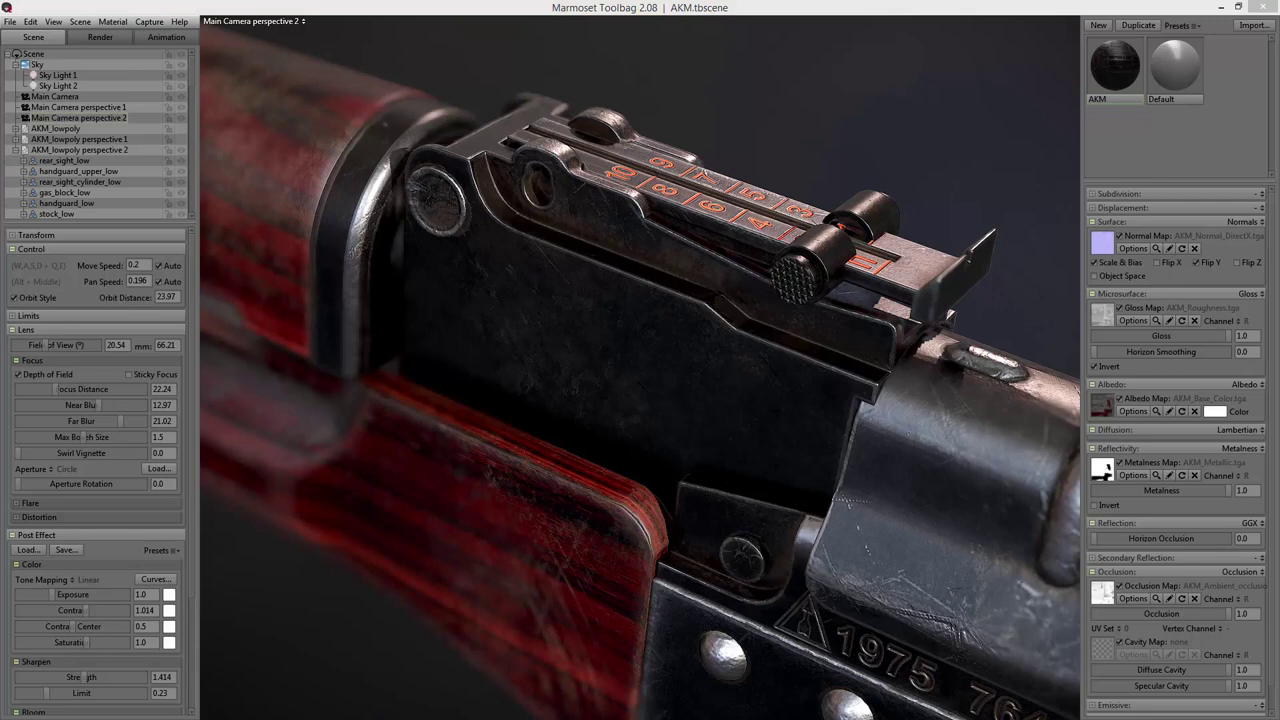
{"action": "right_click", "coordinate": [743, 285]}
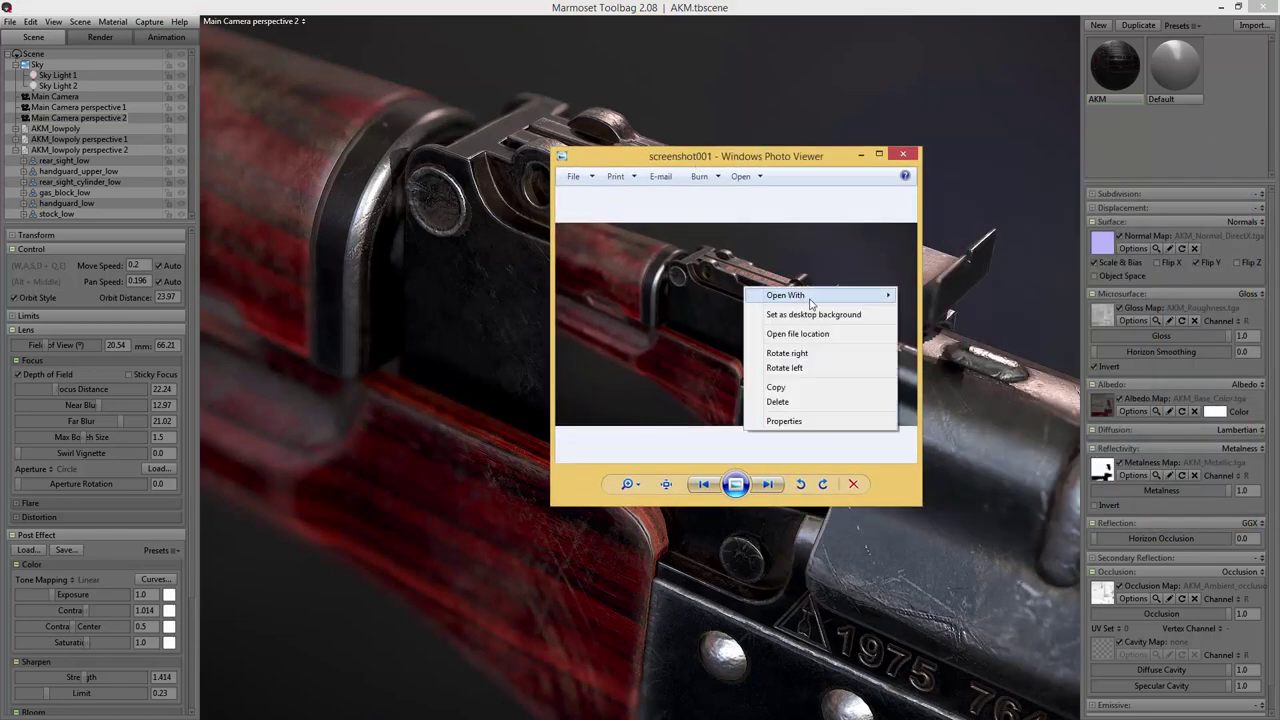
{"action": "mouse_move", "coordinate": [810, 298]}
{"action": "left_click", "coordinate": [962, 322]}
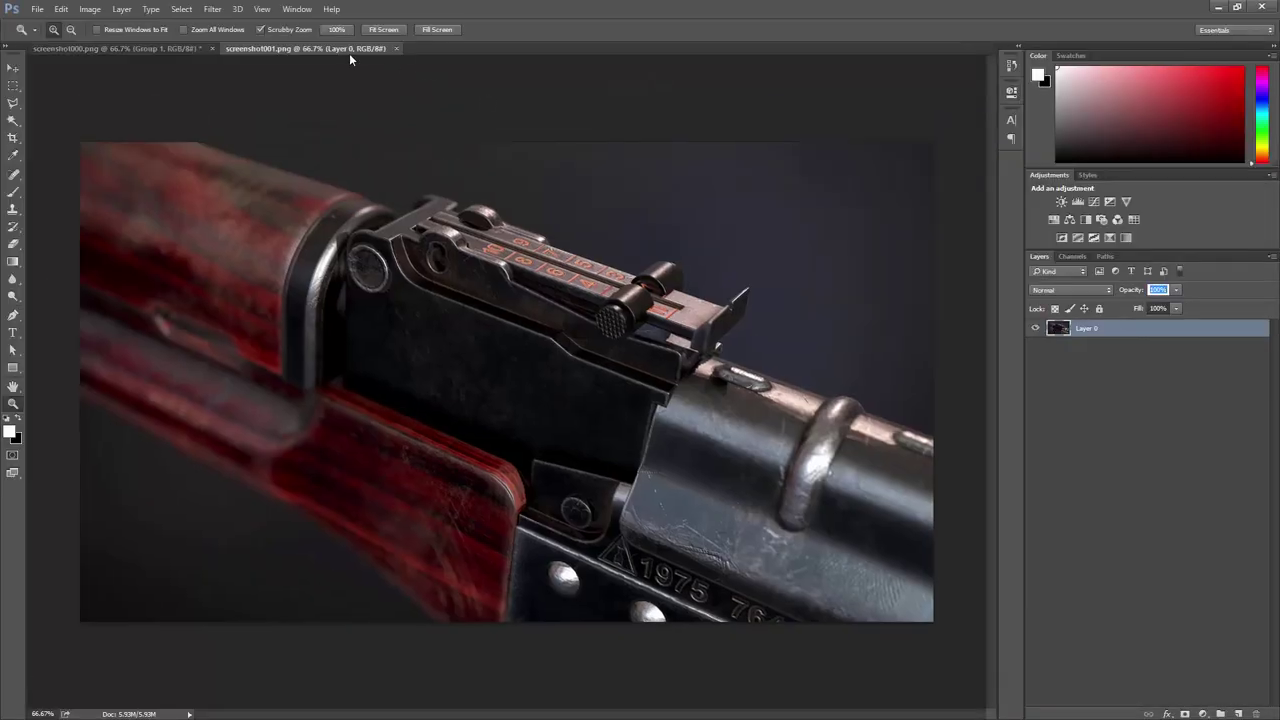
- Bring the screenshot001 render into the screenshot000 document as a layer directly below Group 1
{"action": "left_click_drag", "start_coordinate": [349, 53], "coordinate": [724, 228]}
{"action": "key", "text": "v"}
{"action": "left_click_drag", "start_coordinate": [600, 330], "coordinate": [540, 377]}
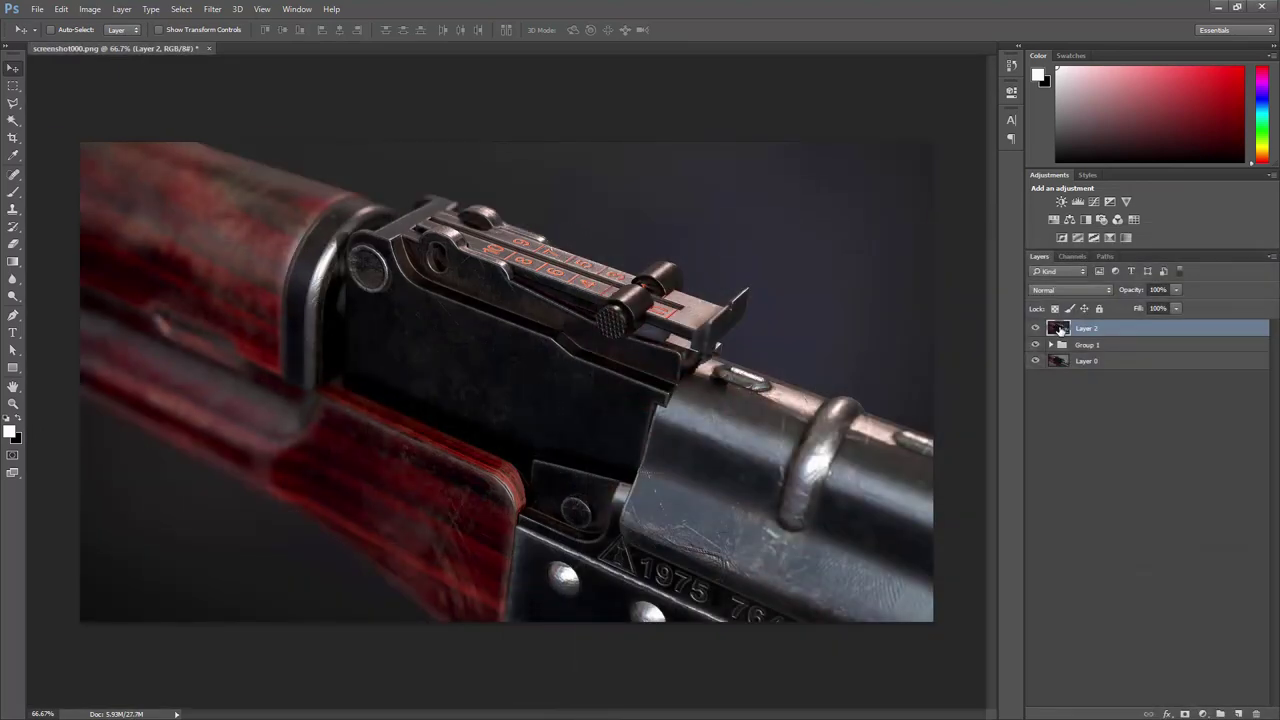
{"action": "left_click_drag", "start_coordinate": [1059, 330], "coordinate": [1049, 348]}
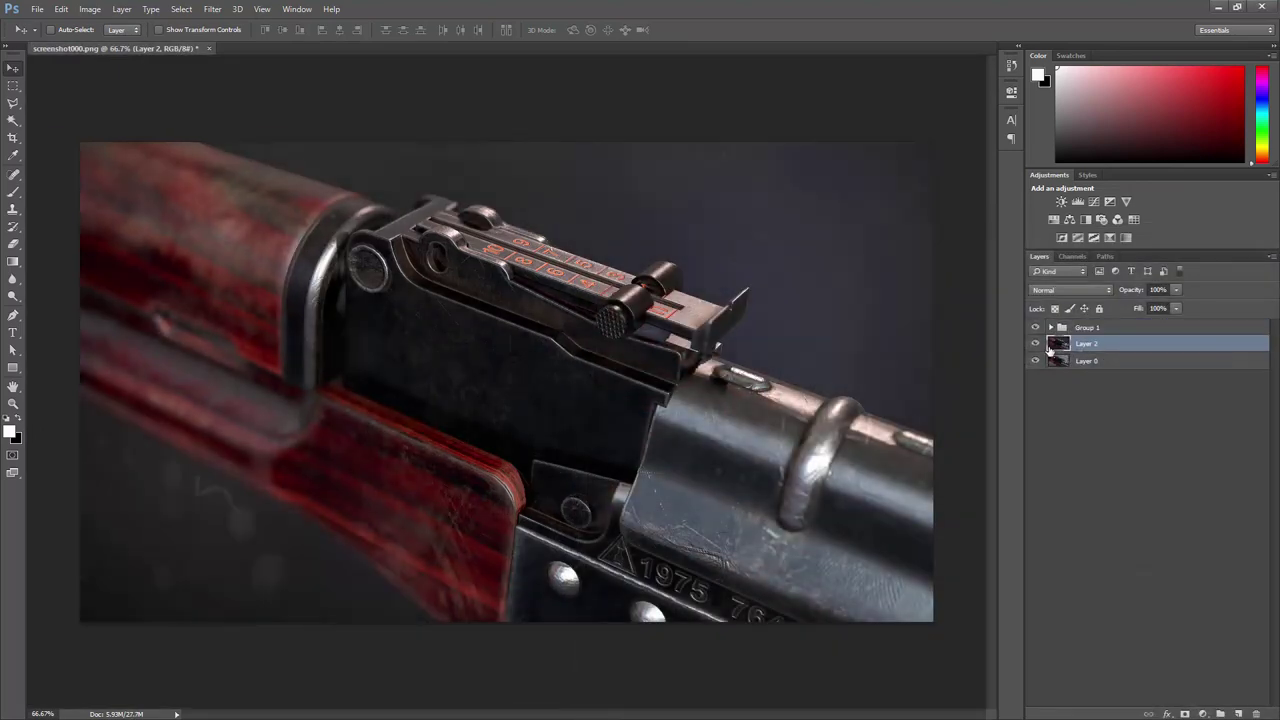
- Compare the dark-background render on Layer 2 with the original on Layer 0 beneath the particle overlay
{"action": "left_click", "coordinate": [1035, 344]}
{"action": "left_click", "coordinate": [1035, 344]}
{"action": "left_click", "coordinate": [1035, 344]}
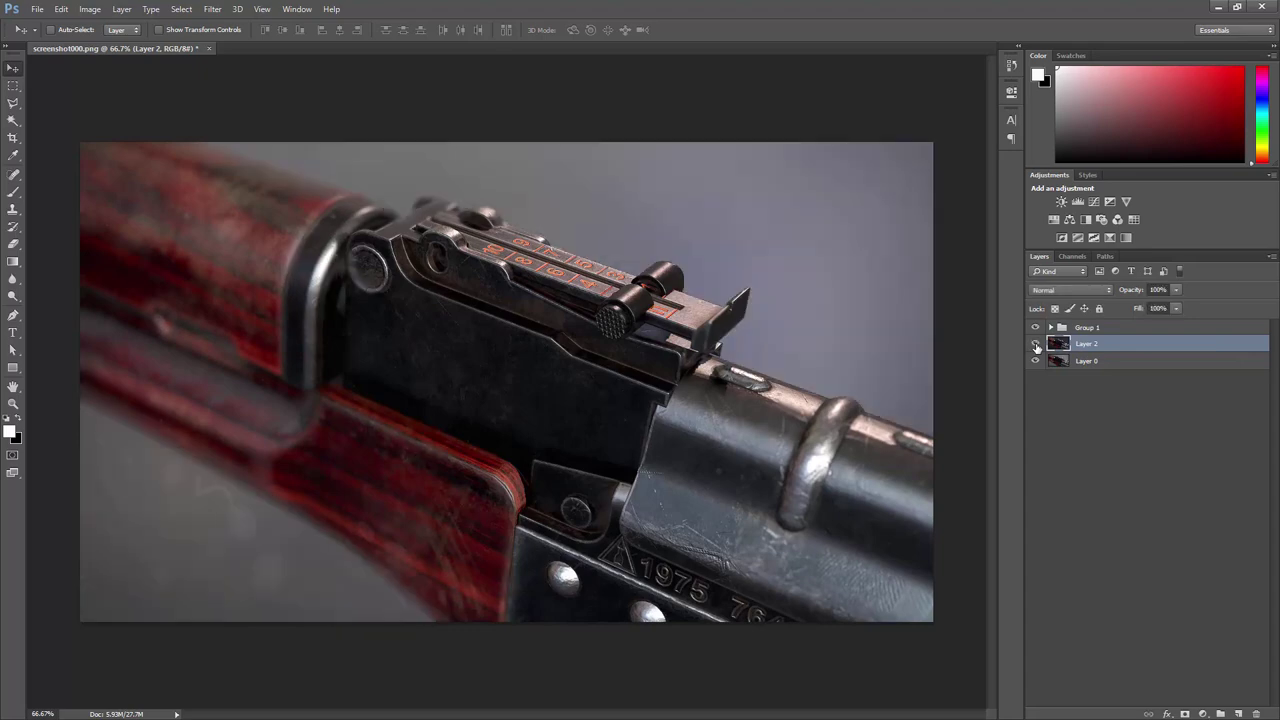
{"action": "left_click", "coordinate": [1035, 344]}
{"action": "key", "text": "z"}
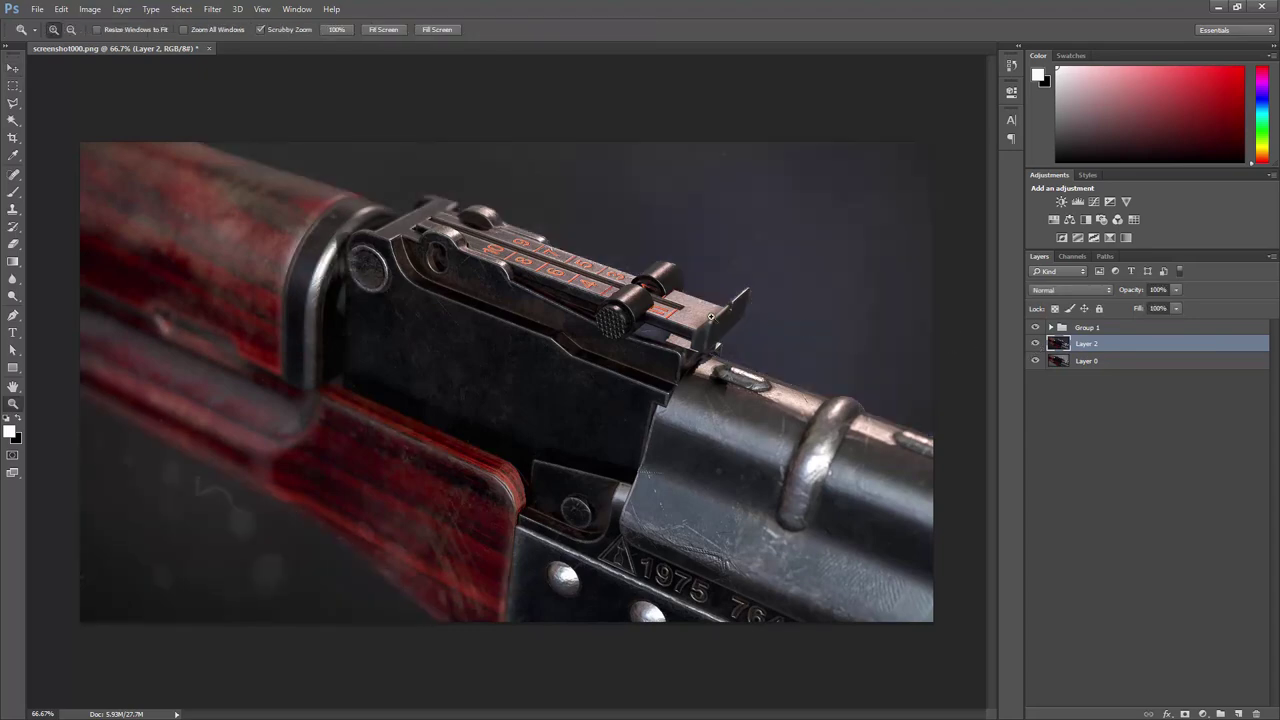
{"action": "left_click_drag", "start_coordinate": [711, 317], "coordinate": [769, 314]}
{"action": "left_click", "coordinate": [1035, 344]}
{"action": "left_click", "coordinate": [1035, 344]}
{"action": "left_click", "coordinate": [1037, 346]}
{"action": "left_click", "coordinate": [1036, 345]}
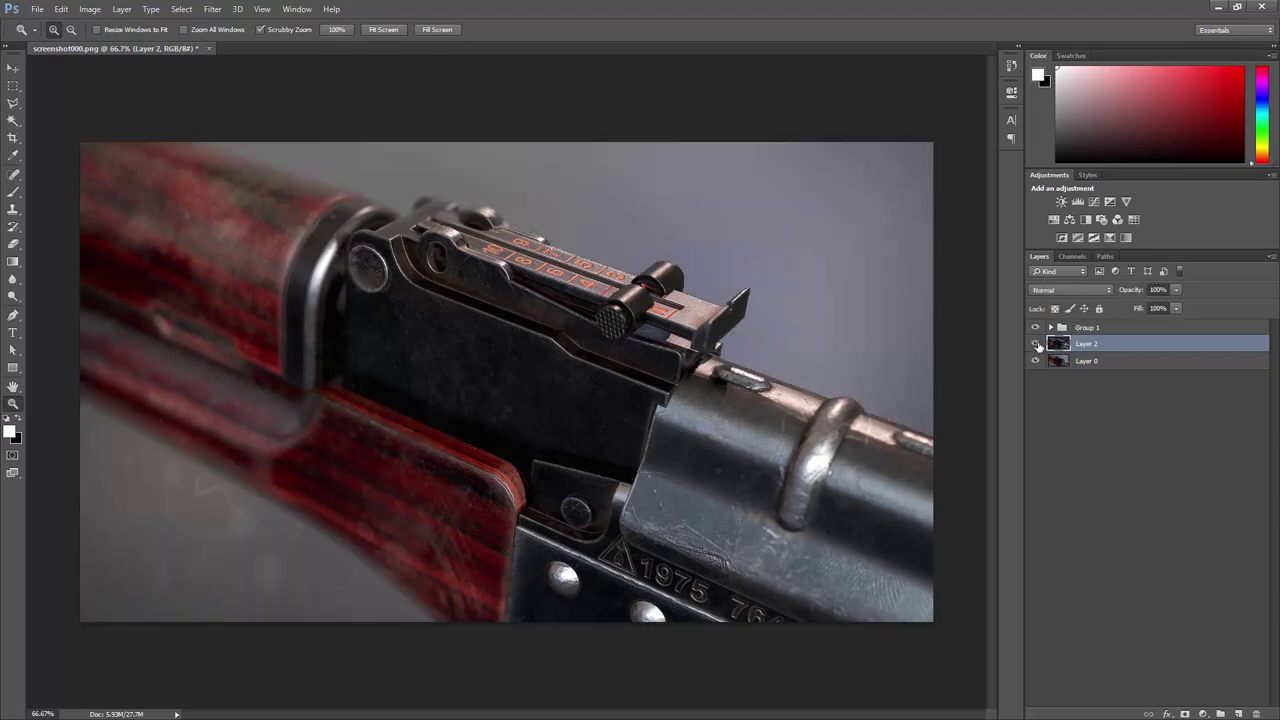
{"action": "left_click", "coordinate": [1037, 345]}
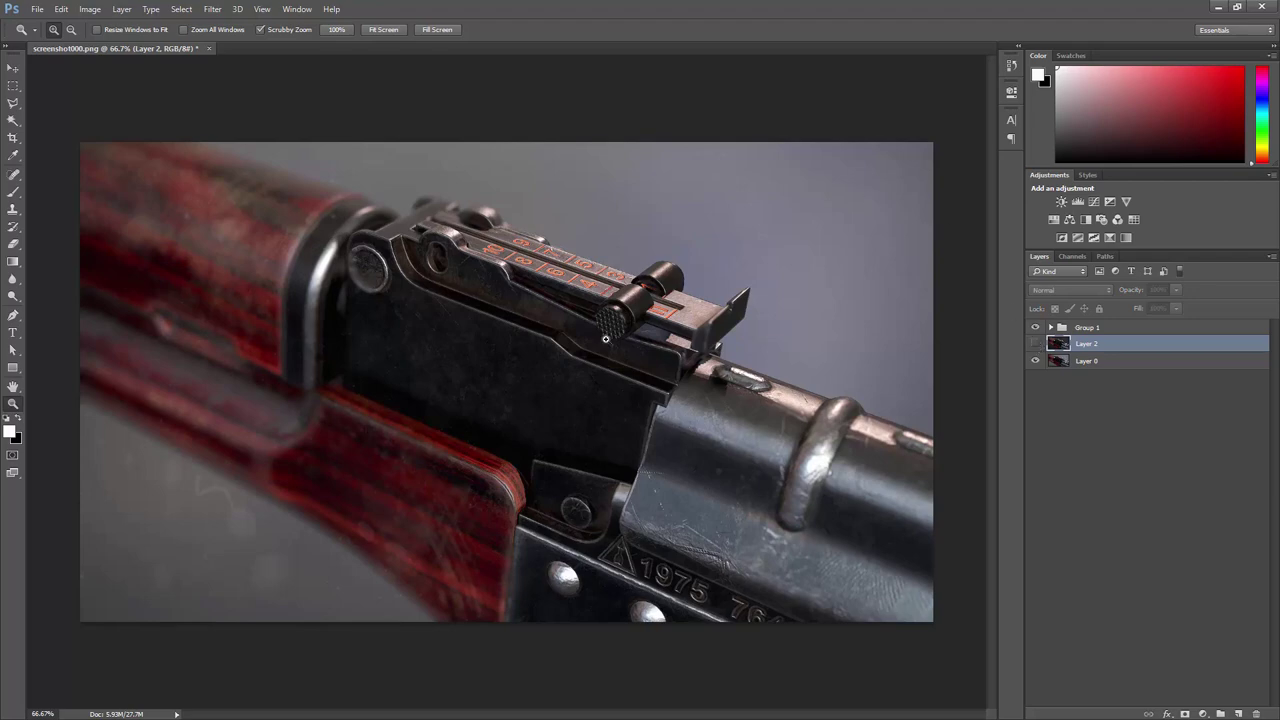
{"action": "left_click", "coordinate": [1036, 344]}
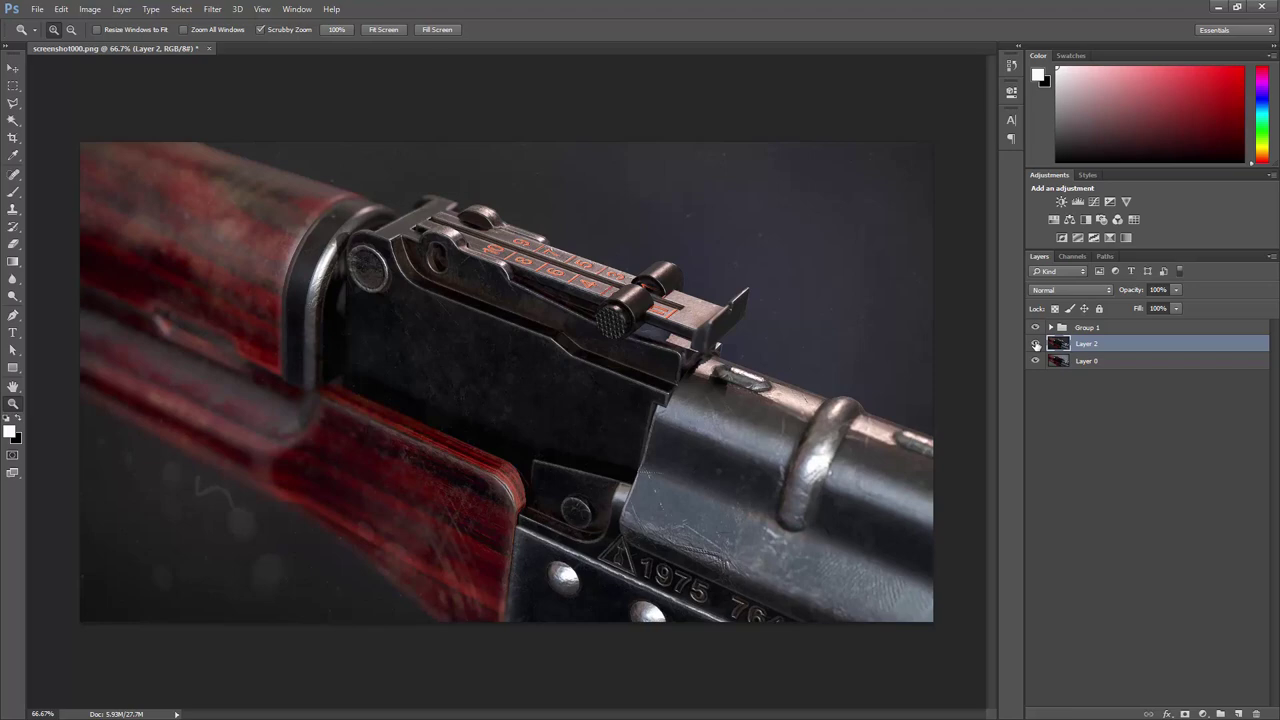
- Compare the darker Layer 2 render with the lighter Layer 0, and leave Layer 2 hidden
{"action": "left_click", "coordinate": [1036, 344]}
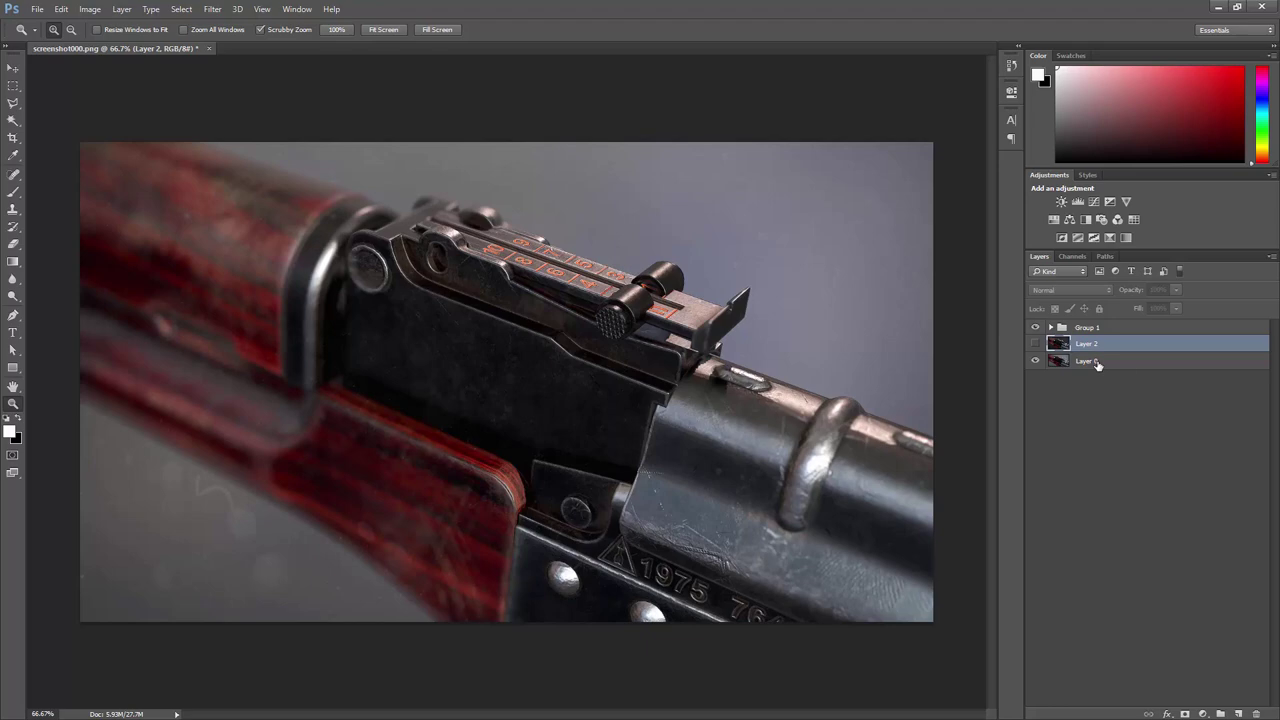
{"action": "left_click", "coordinate": [1036, 344]}
{"action": "left_click", "coordinate": [1036, 344]}
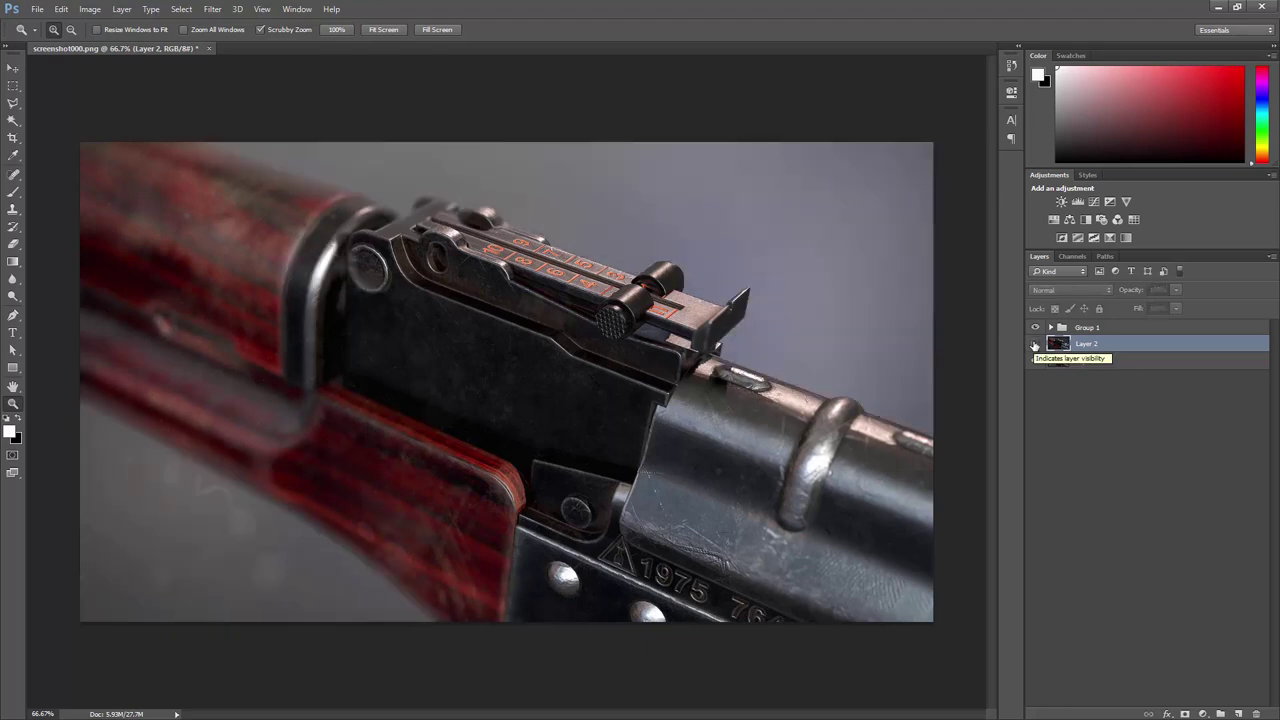
{"action": "left_click", "coordinate": [1076, 386]}
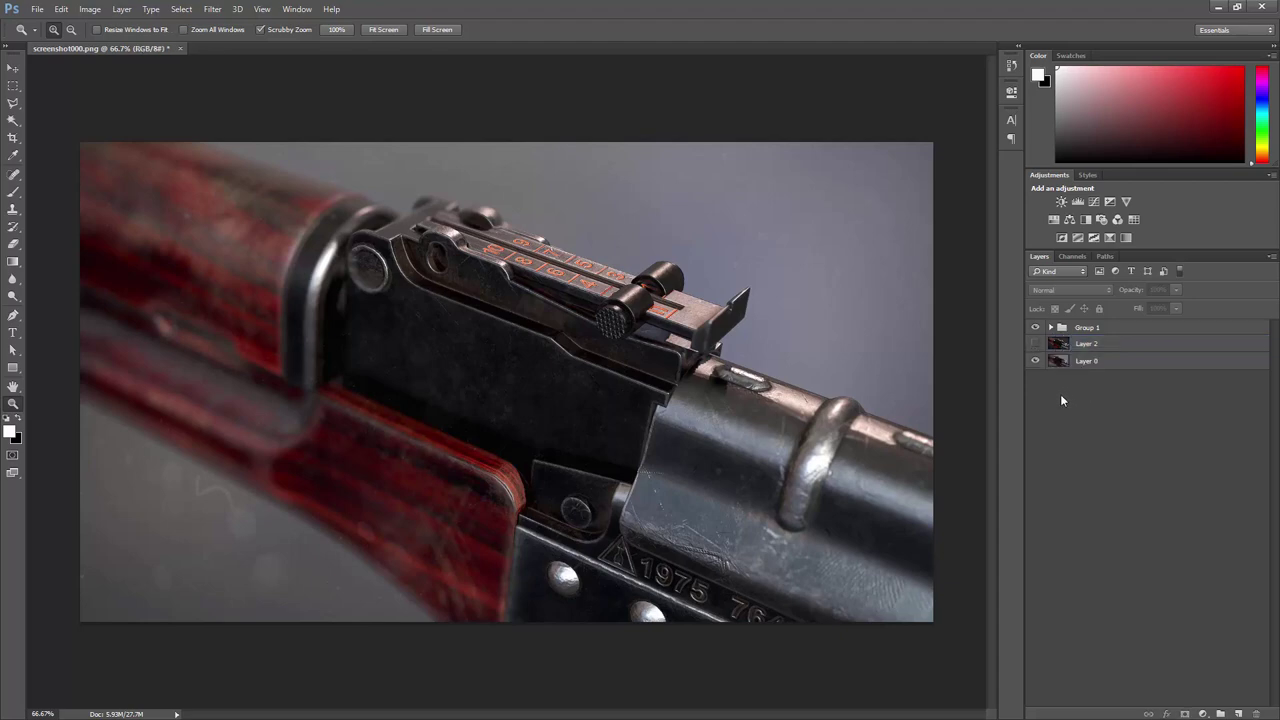
- Rename the layer group Group 1 as Particles
{"action": "left_click", "coordinate": [1081, 329]}
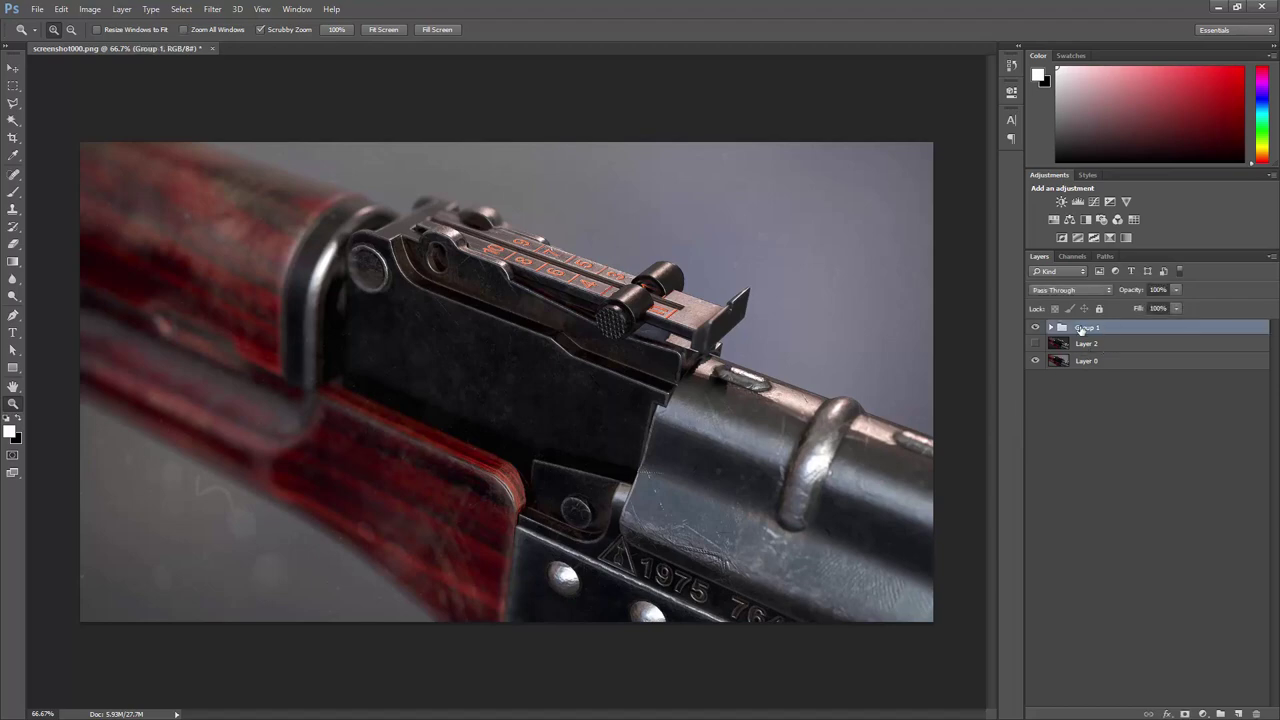
{"action": "double_click", "coordinate": [1081, 328]}
{"action": "type", "text": "Particles"}
{"action": "key", "text": "Return"}
- Create a new layer group named Adjustment above the Particles group
{"action": "left_click", "coordinate": [1220, 714]}
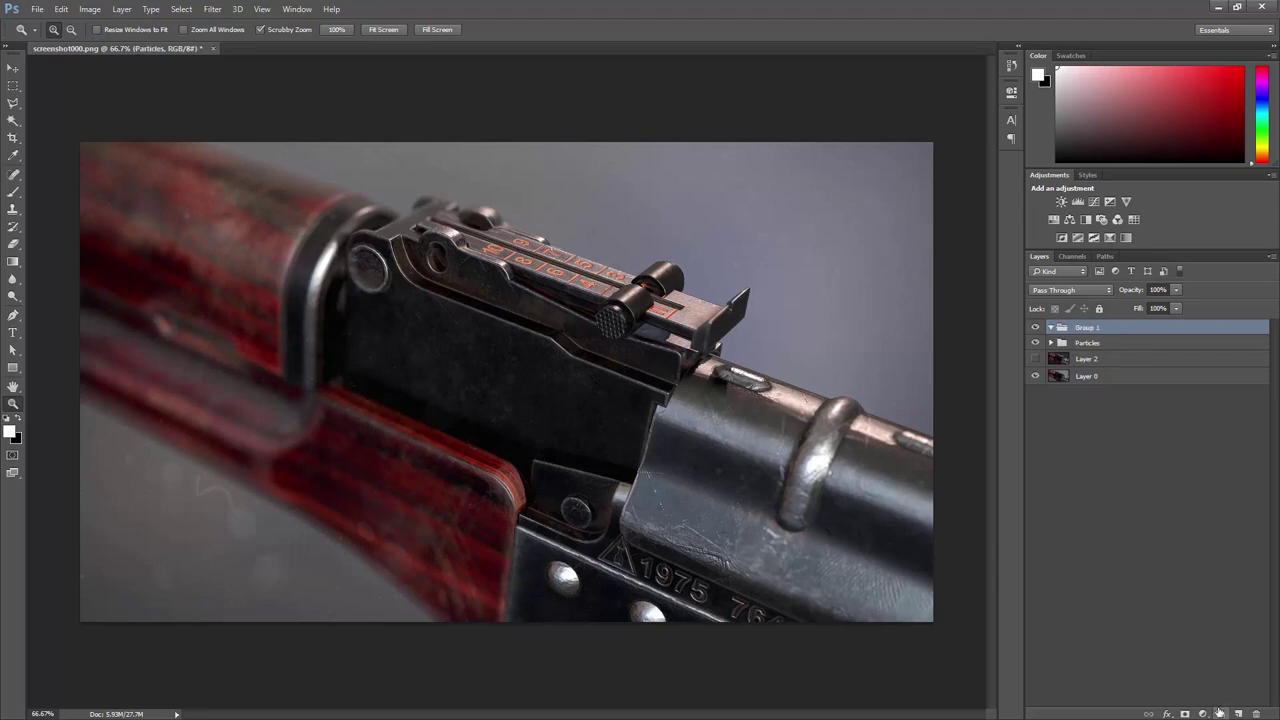
{"action": "double_click", "coordinate": [1088, 327]}
{"action": "type", "text": "Adjustment"}
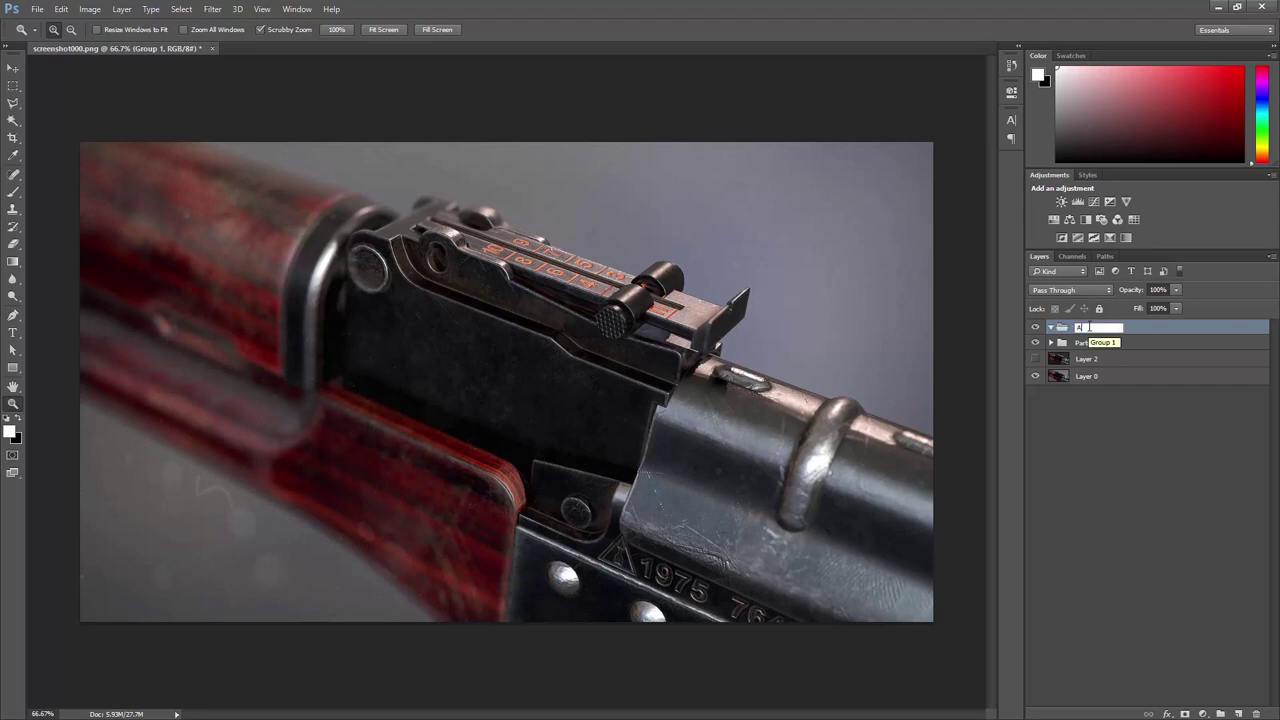
{"action": "key", "text": "Return"}
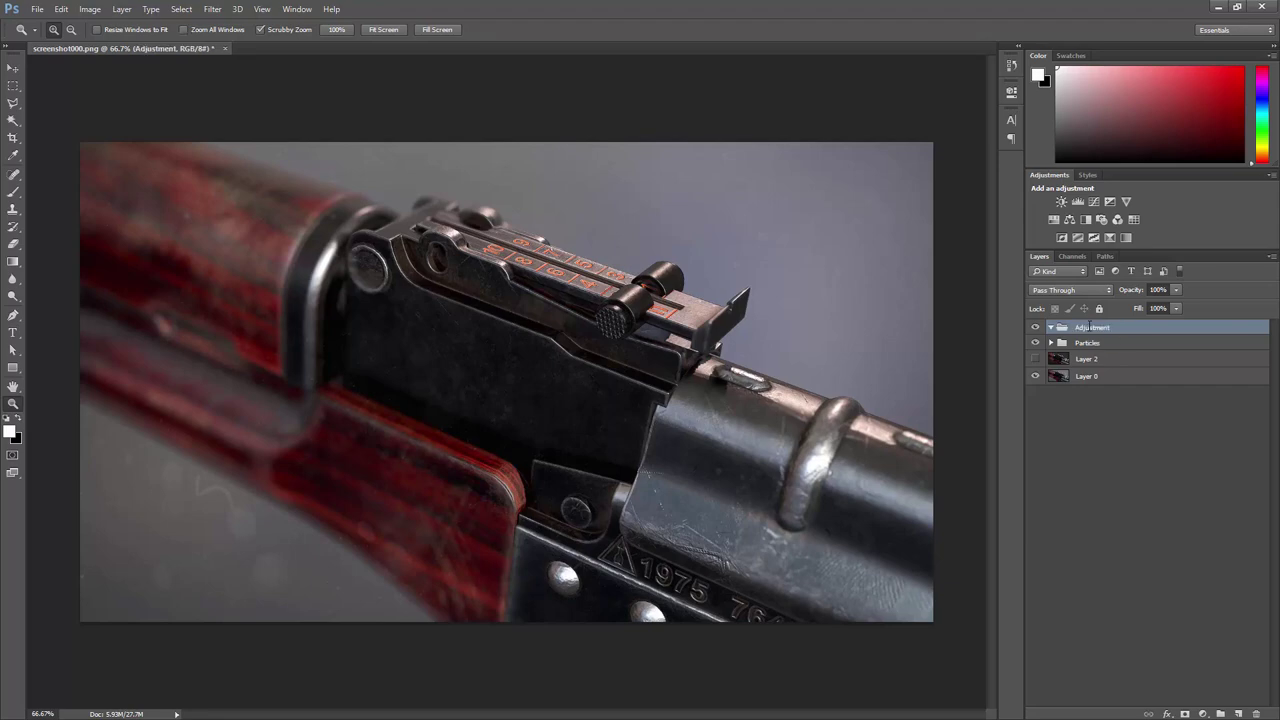
- Add a Brightness/Contrast adjustment layer in the Adjustment group with brightness 30 and contrast 17
{"action": "left_click", "coordinate": [1203, 714]}
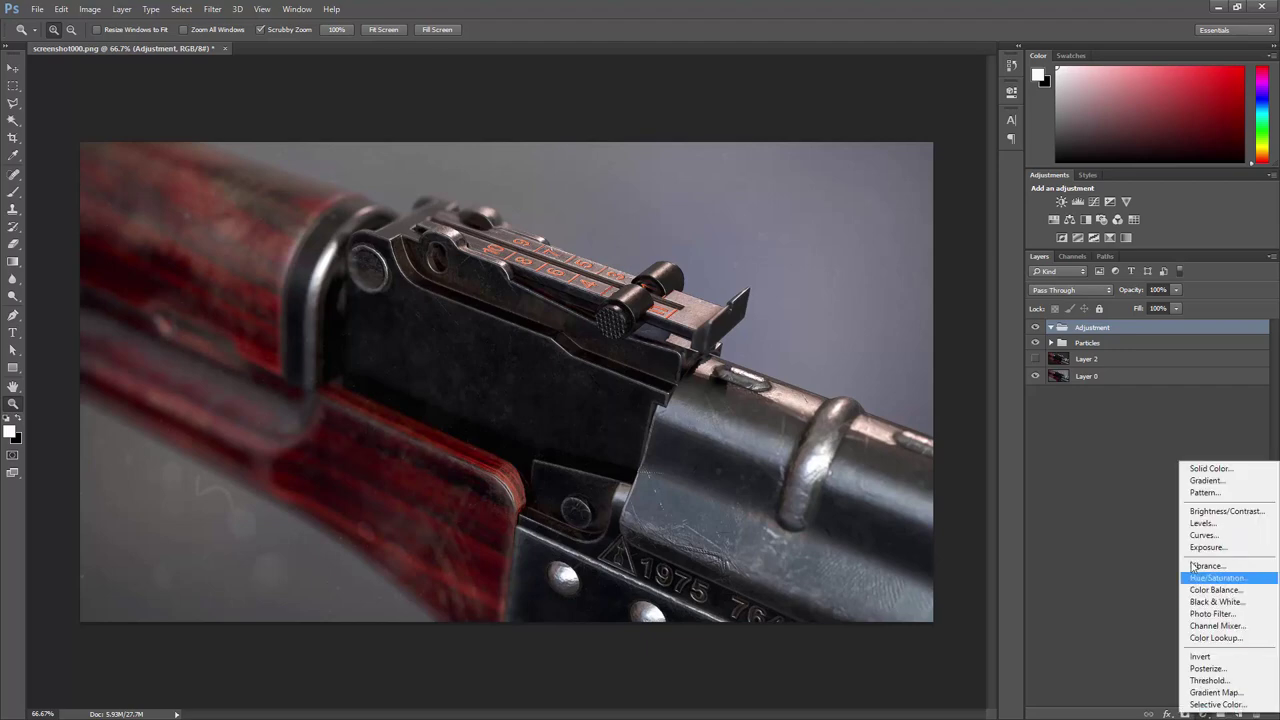
{"action": "left_click", "coordinate": [1215, 511]}
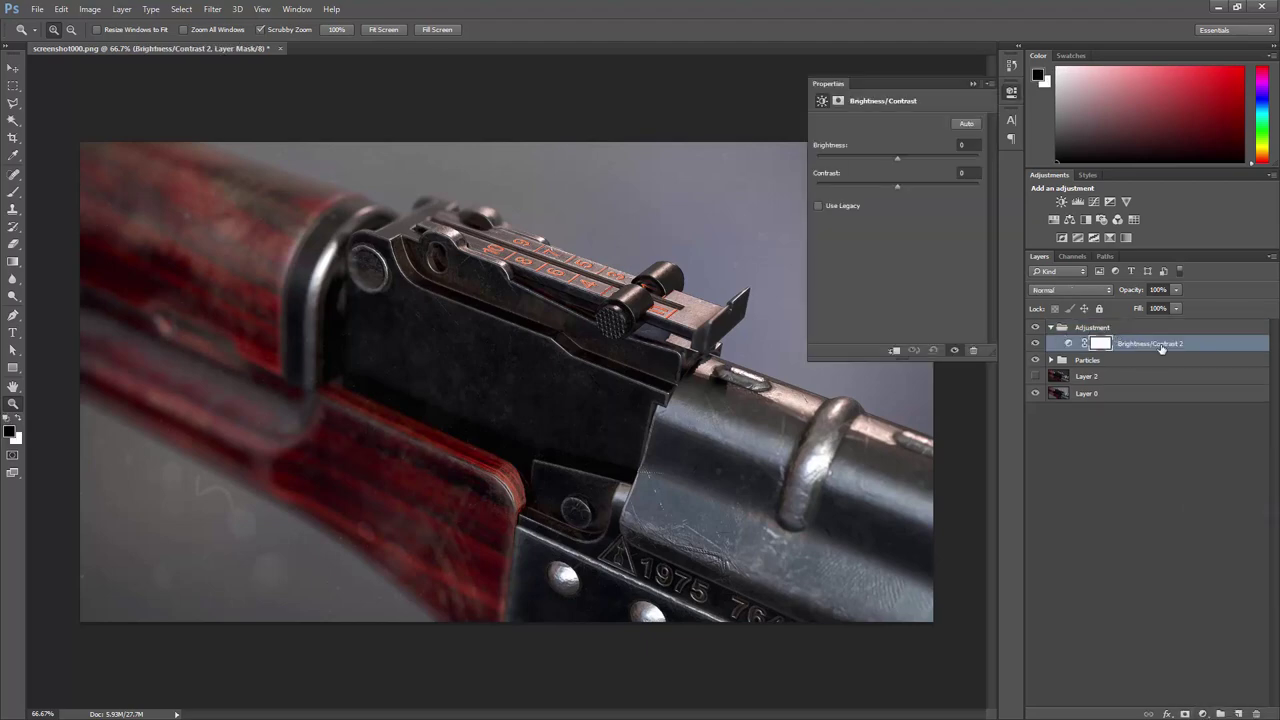
{"action": "left_click_drag", "start_coordinate": [899, 158], "coordinate": [909, 189]}
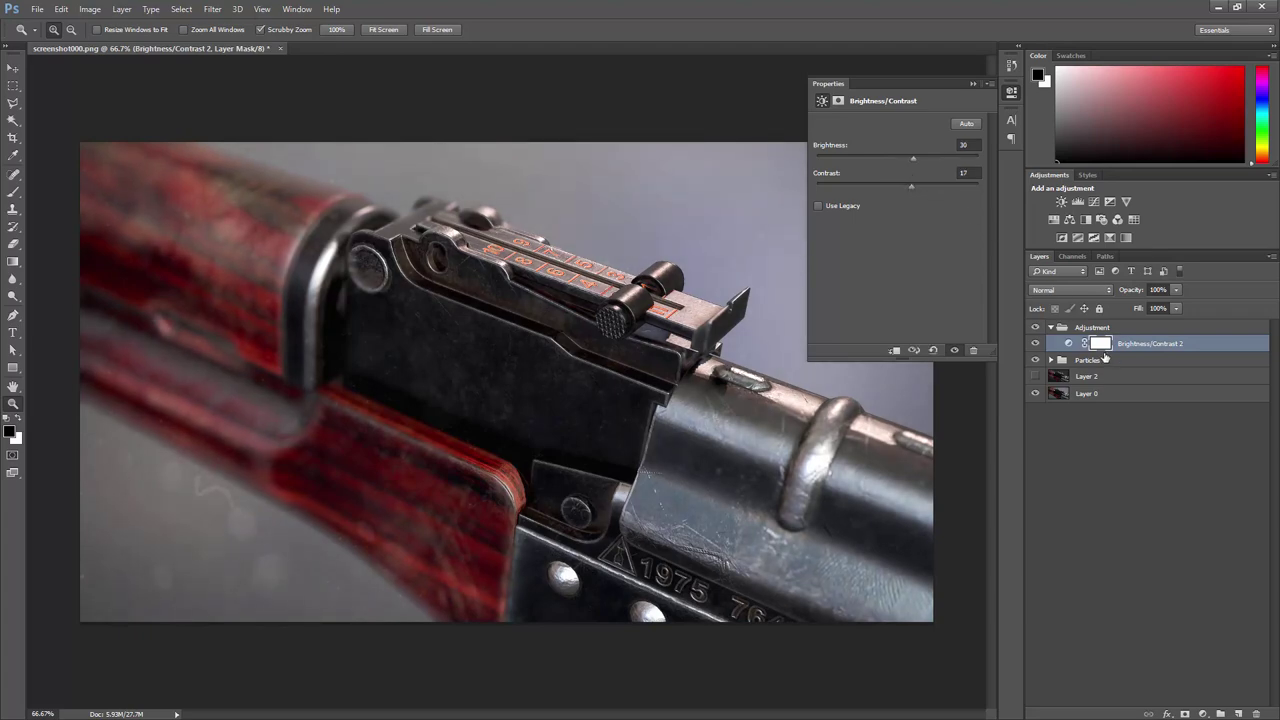
- Add a Hue/Saturation adjustment layer above Brightness/Contrast 2 and set its master saturation to -20
{"action": "left_click", "coordinate": [1202, 714]}
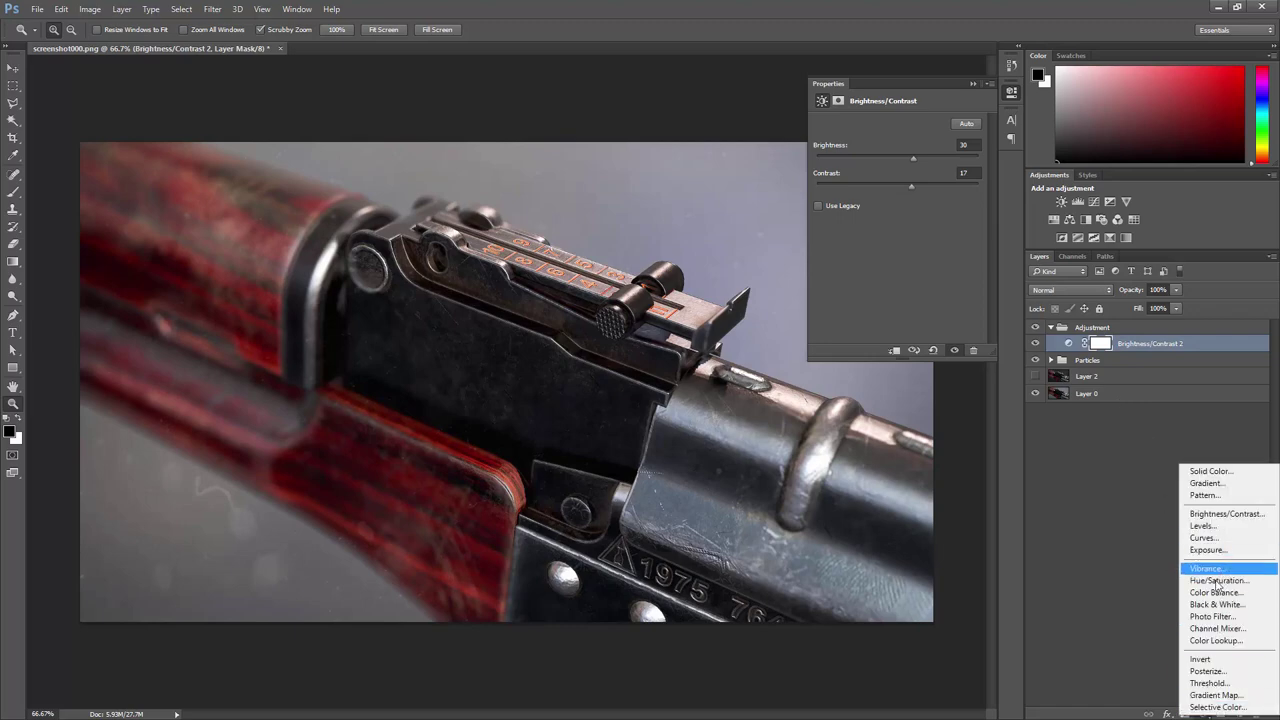
{"action": "left_click", "coordinate": [1218, 580]}
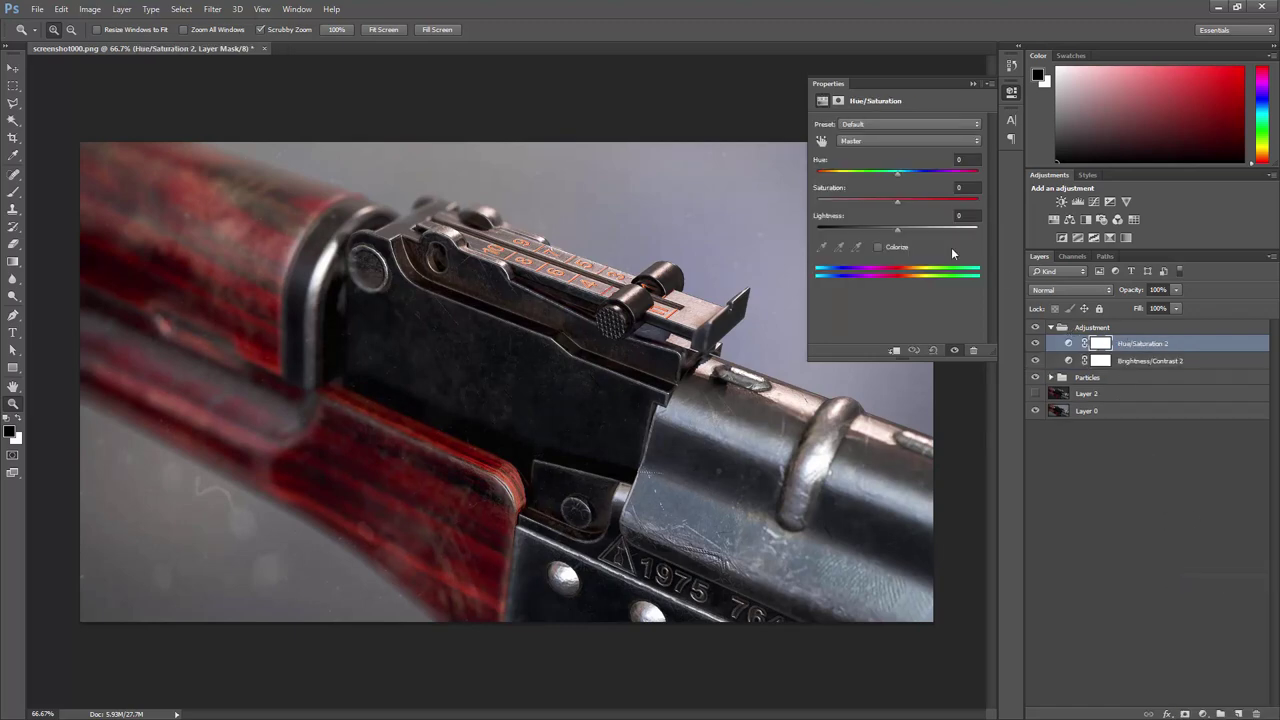
{"action": "left_click", "coordinate": [893, 203]}
{"action": "left_click_drag", "start_coordinate": [880, 200], "coordinate": [882, 195]}
{"action": "left_click", "coordinate": [874, 141]}
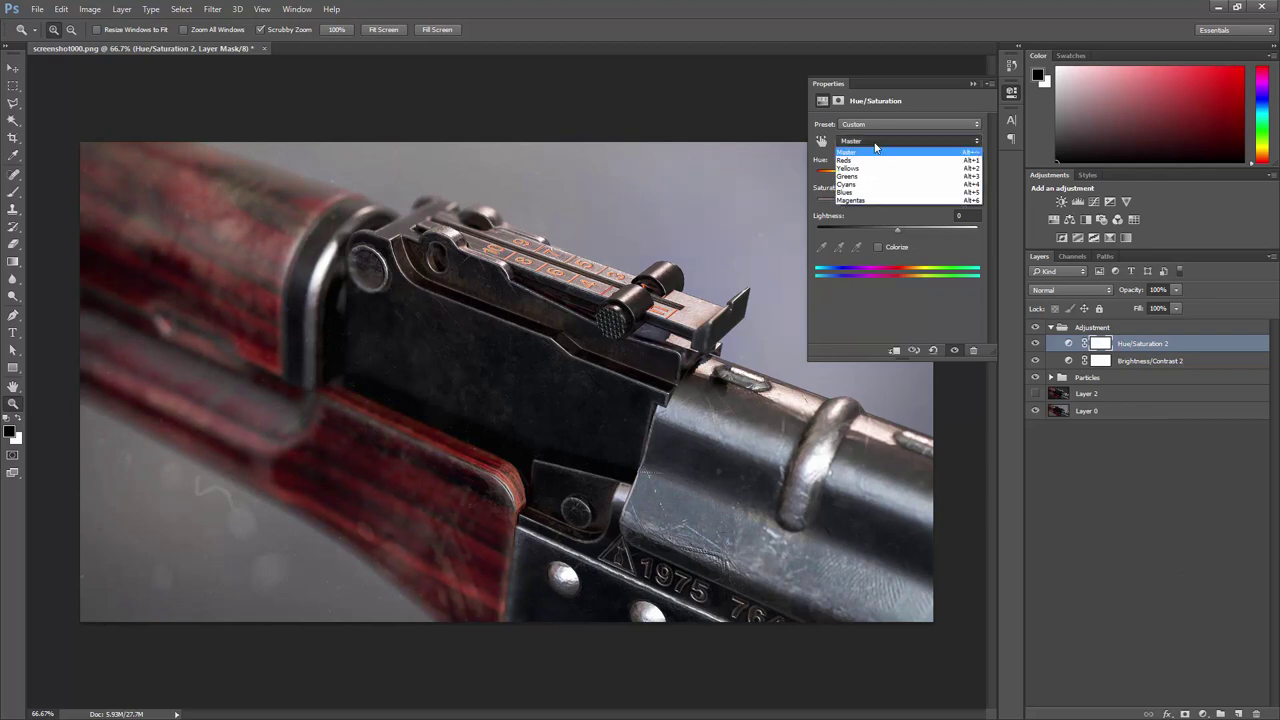
{"action": "left_click", "coordinate": [874, 234]}
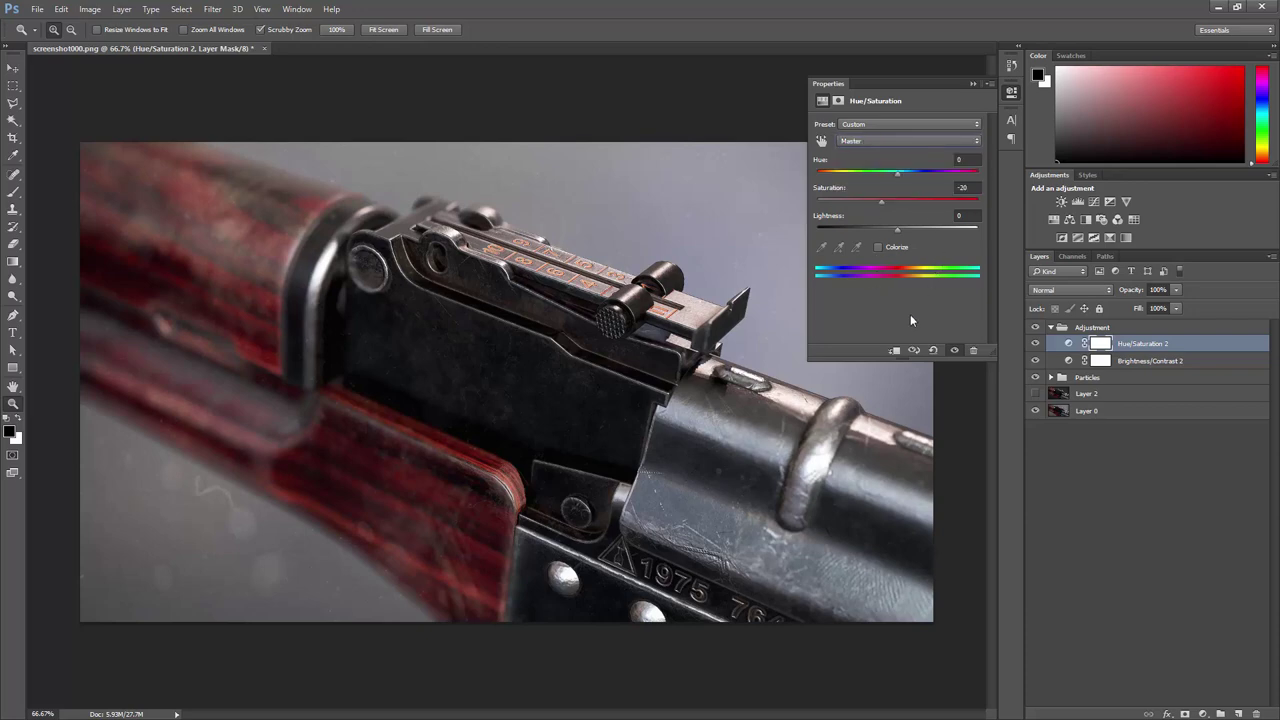
- Collapse the Adjustment group and compare the image with and without its colour corrections
{"action": "left_click", "coordinate": [1050, 327]}
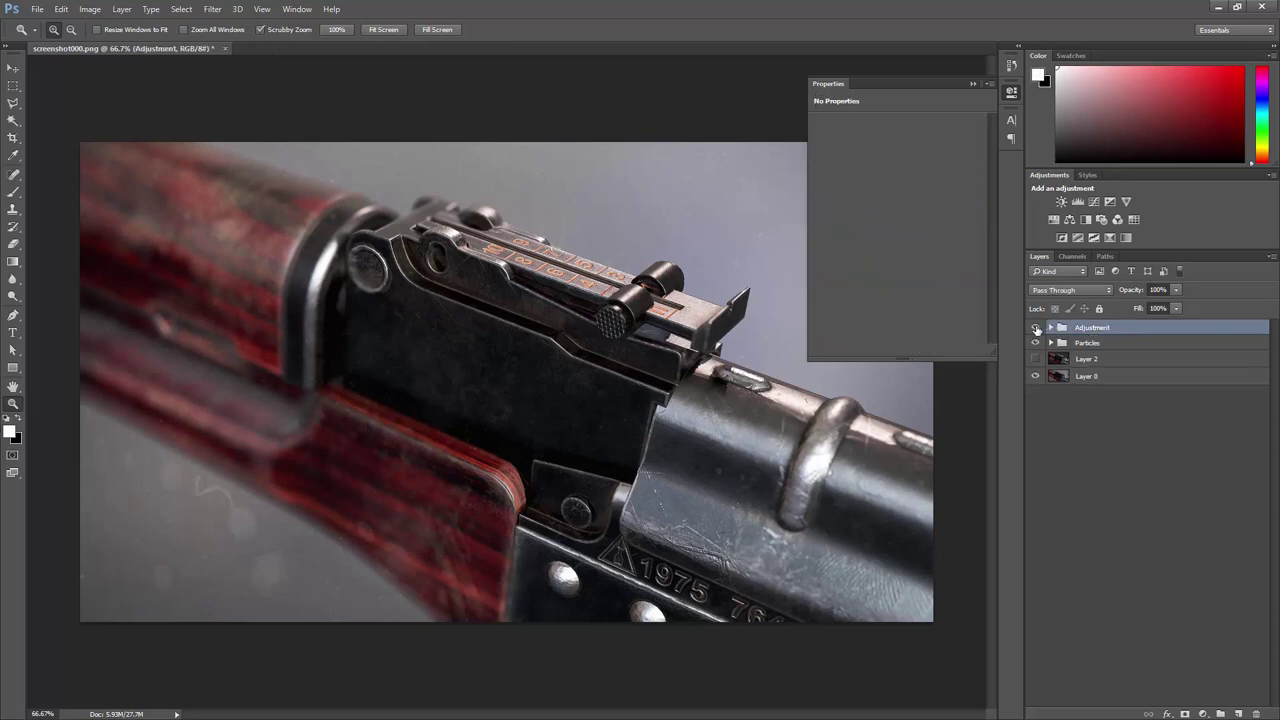
{"action": "left_click", "coordinate": [1036, 328]}
{"action": "left_click", "coordinate": [1036, 328]}
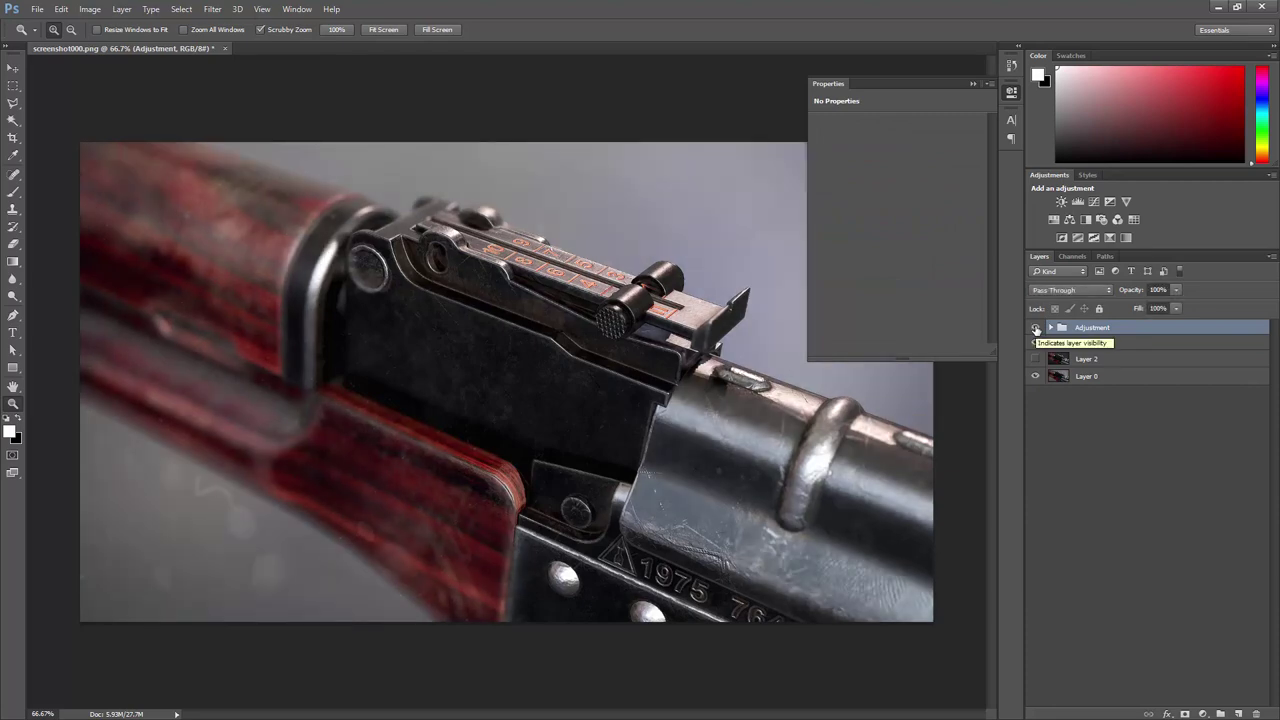
{"action": "left_click", "coordinate": [1036, 328]}
{"action": "left_click", "coordinate": [1036, 328]}
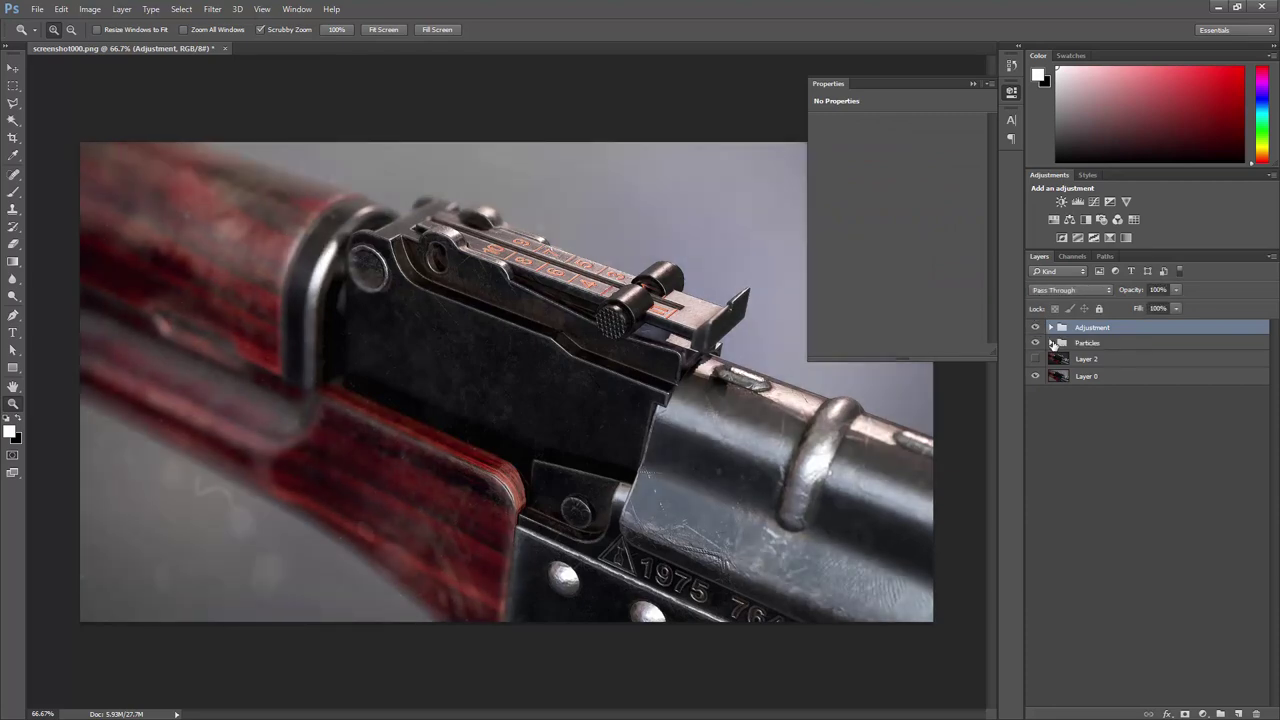
- Expand the Particles group and fine-tune the opacity of the Particles layer inside it
{"action": "left_click", "coordinate": [1051, 343]}
{"action": "left_click", "coordinate": [1068, 445]}
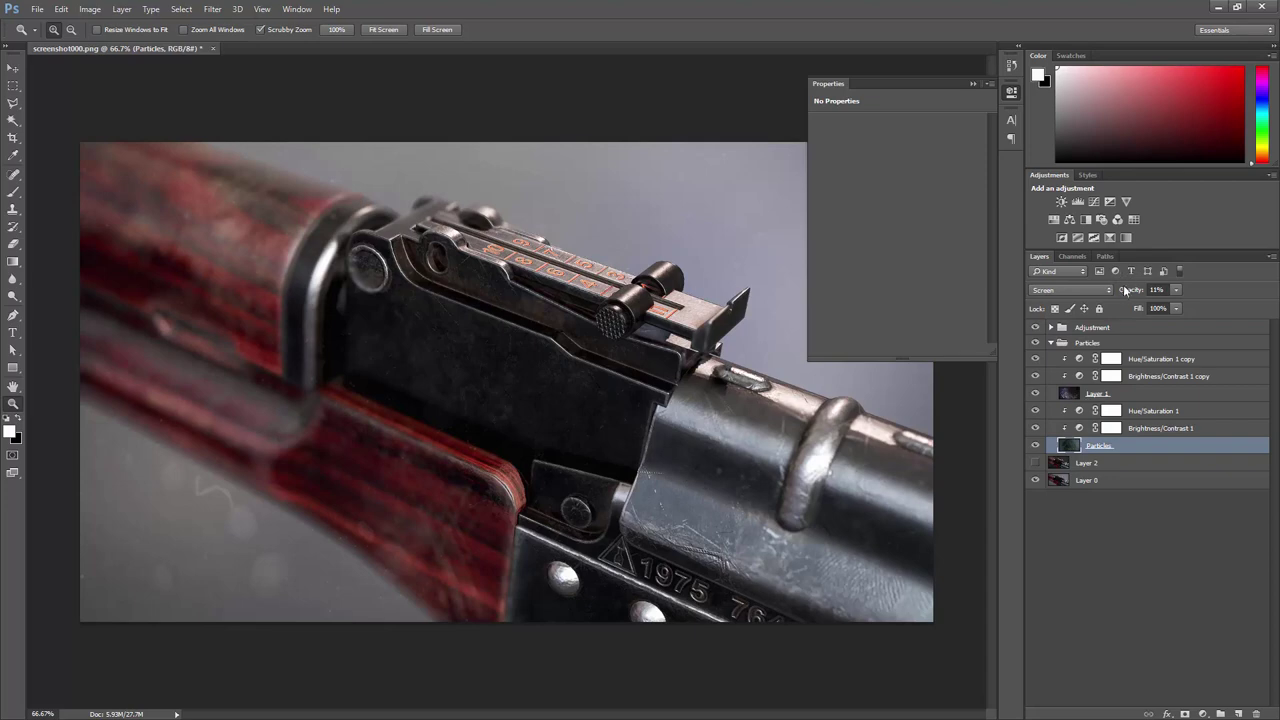
{"action": "mouse_move", "coordinate": [1125, 290]}
{"action": "left_mouse_down"}
{"action": "mouse_move", "coordinate": [1139, 293]}
{"action": "mouse_move", "coordinate": [1125, 293]}
{"action": "left_mouse_up"}
- Slightly raise the master saturation of the Hue/Saturation 2 layer in the Adjustment group
{"action": "left_click", "coordinate": [1065, 331]}
{"action": "left_click", "coordinate": [1051, 328]}
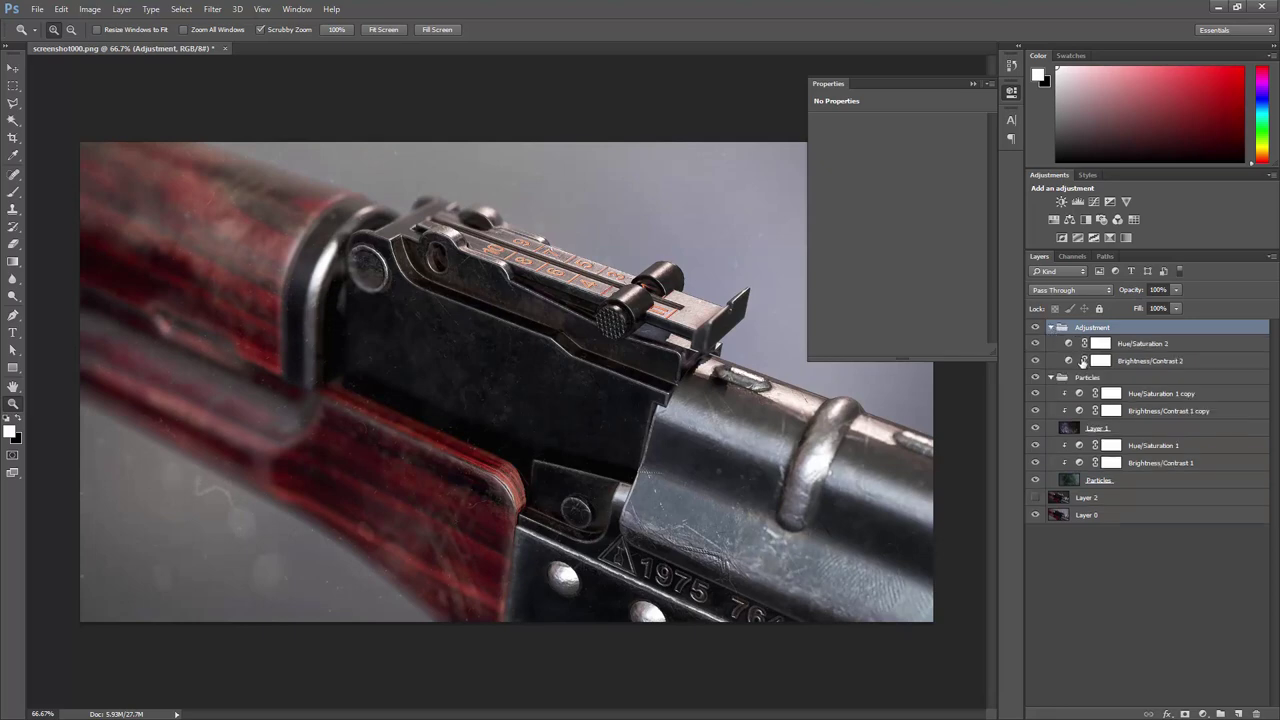
{"action": "left_click", "coordinate": [1068, 344]}
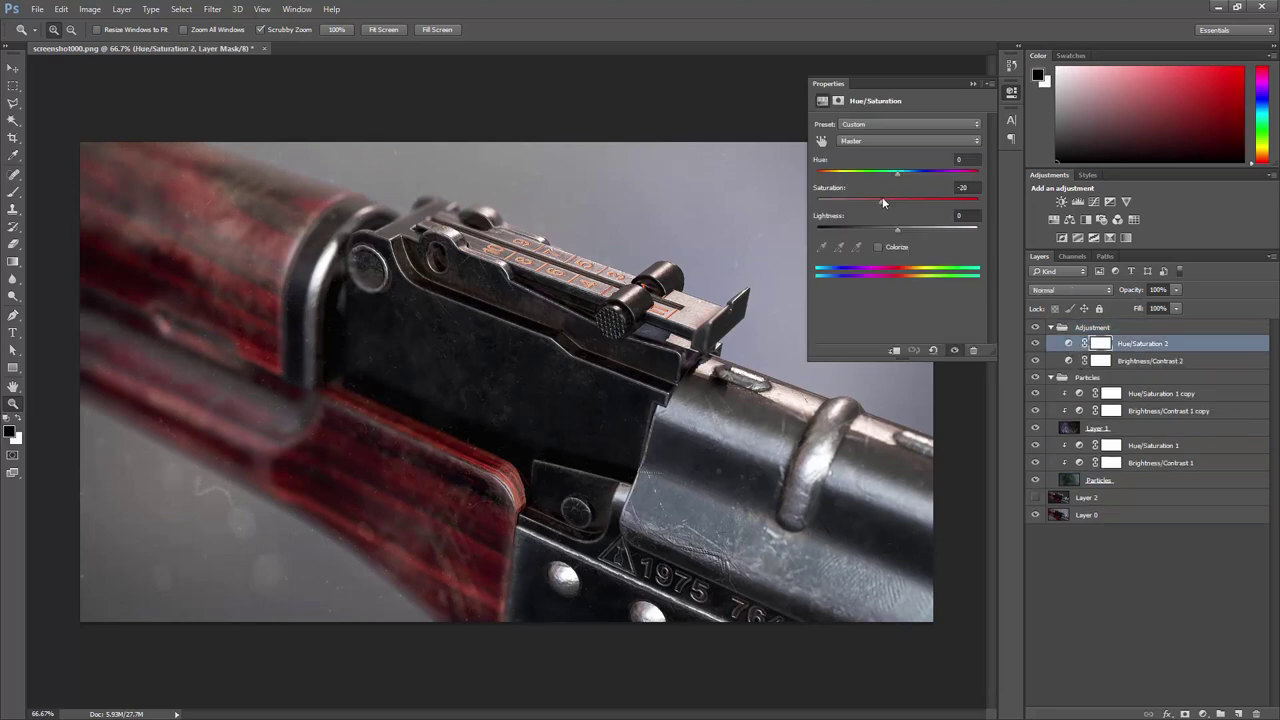
{"action": "left_click_drag", "start_coordinate": [887, 201], "coordinate": [887, 203]}
{"action": "left_click", "coordinate": [974, 83]}
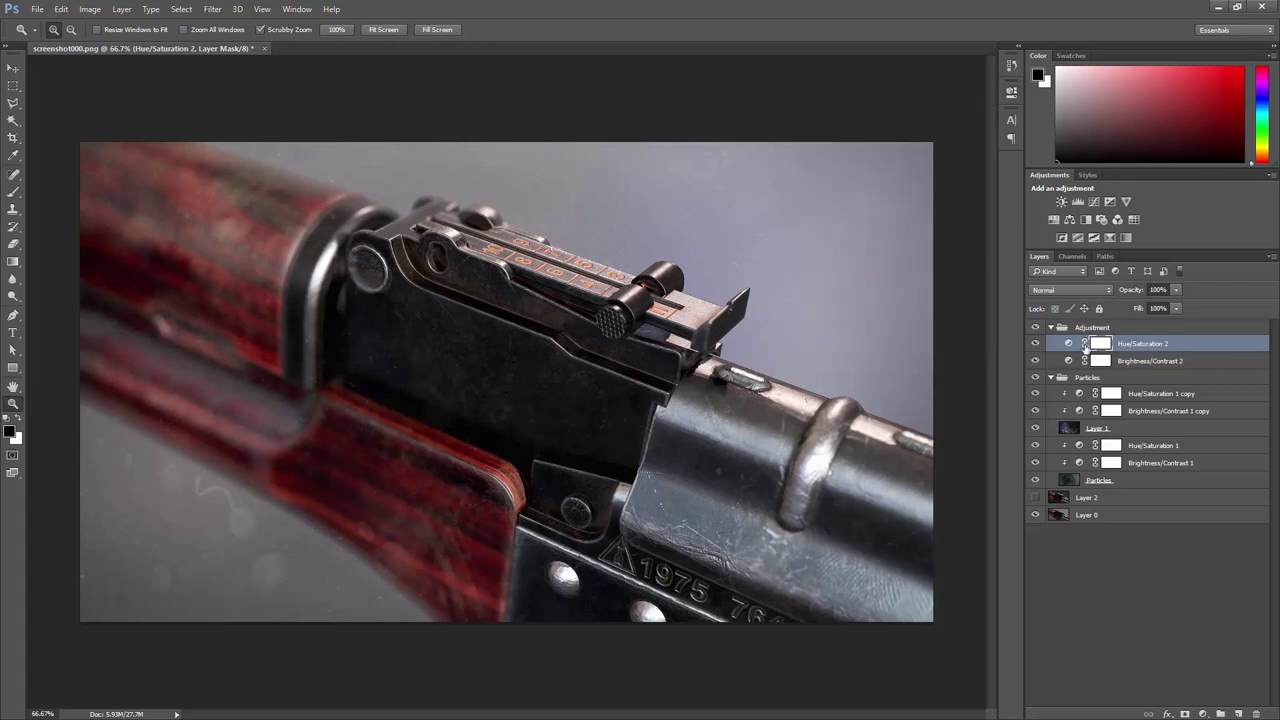
- Collapse the Adjustment and Particles groups, leaving the Adjustment group selected
{"action": "left_click", "coordinate": [1050, 328]}
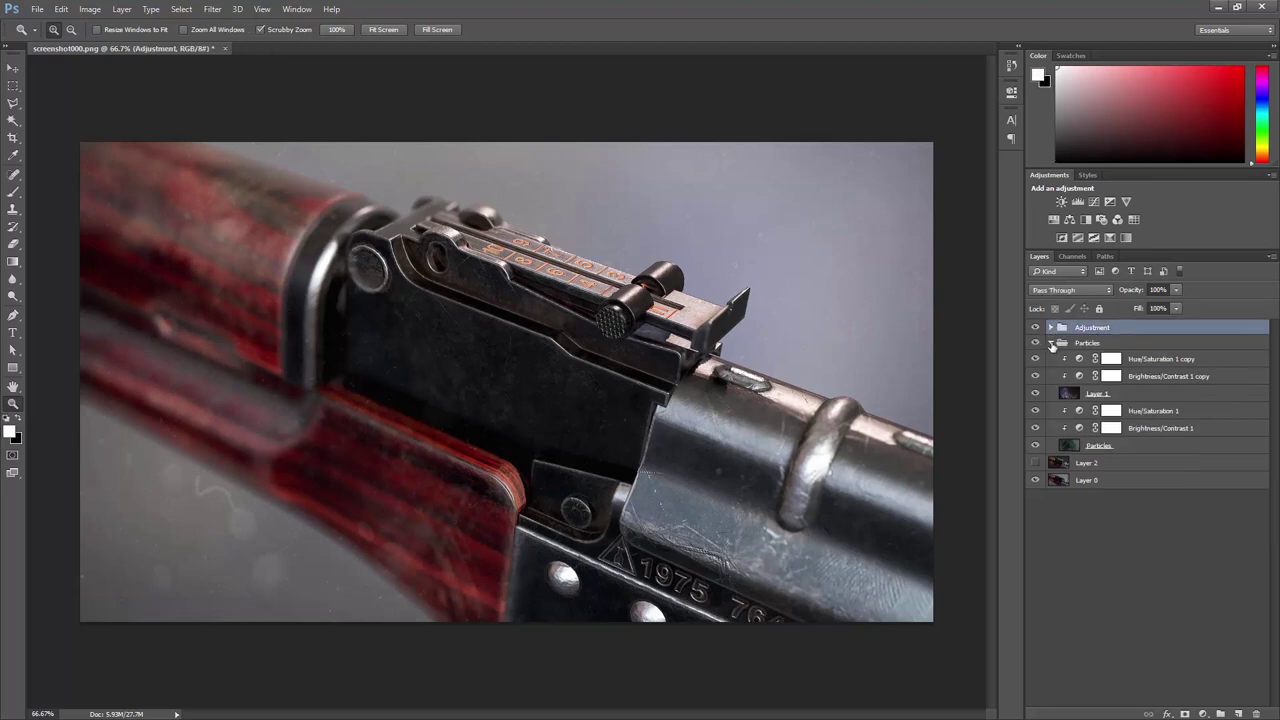
{"action": "left_click", "coordinate": [1050, 343]}
{"action": "left_click", "coordinate": [1086, 343]}
{"action": "key", "text": "alt+bracketright"}
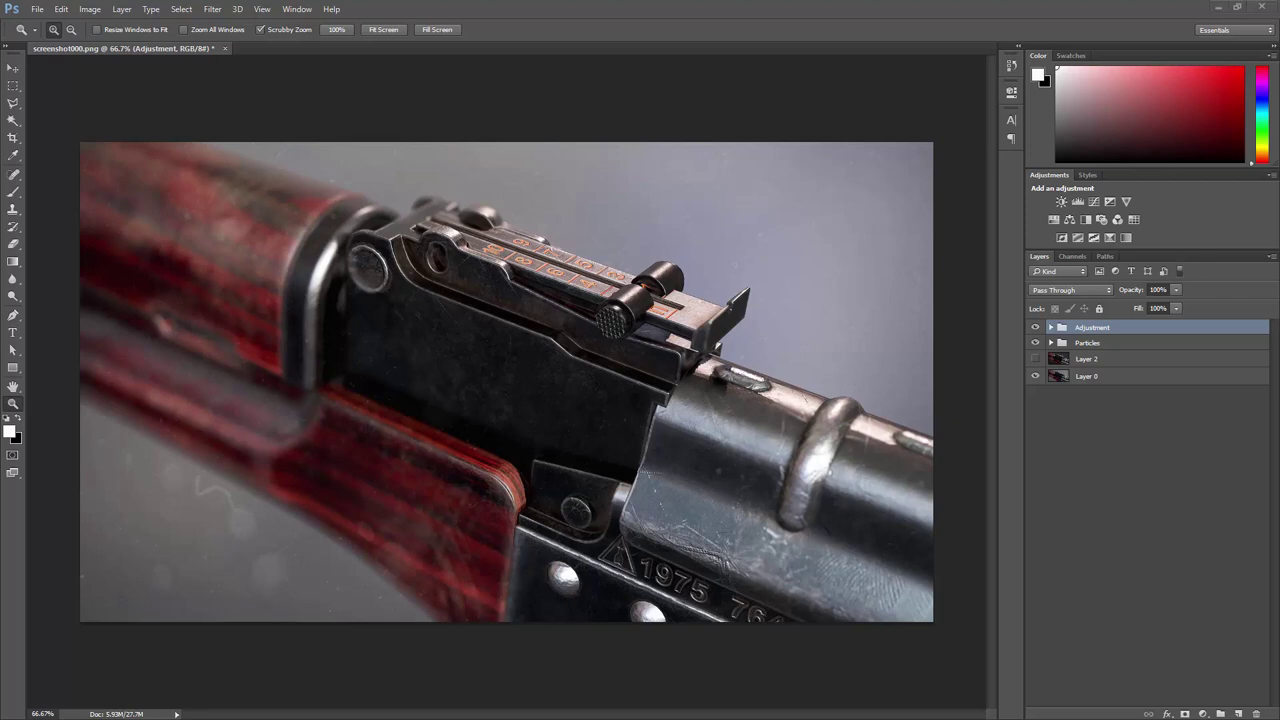
- Switch to the browser and examine the smoke around the rifle in the YouTube video "Ultimate AK-47 Meltdown!"
{"action": "key", "text": "alt+Tab"}
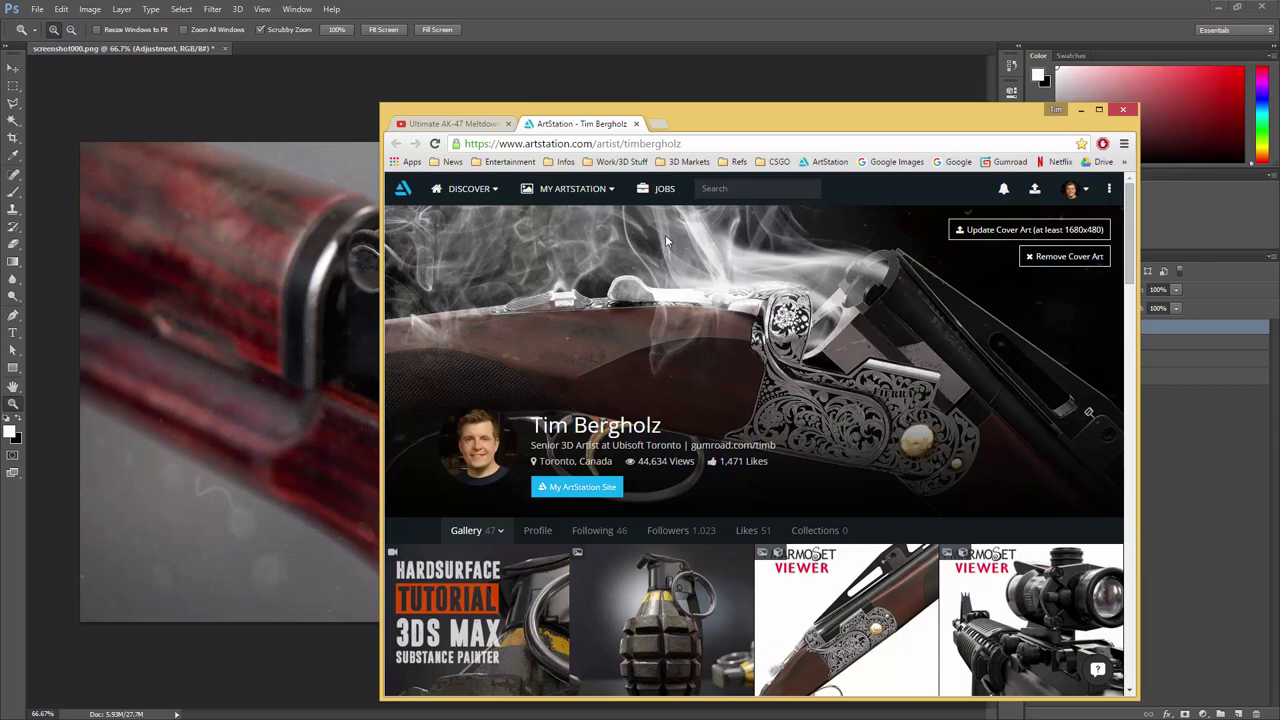
{"action": "left_click_drag", "start_coordinate": [696, 121], "coordinate": [865, 113]}
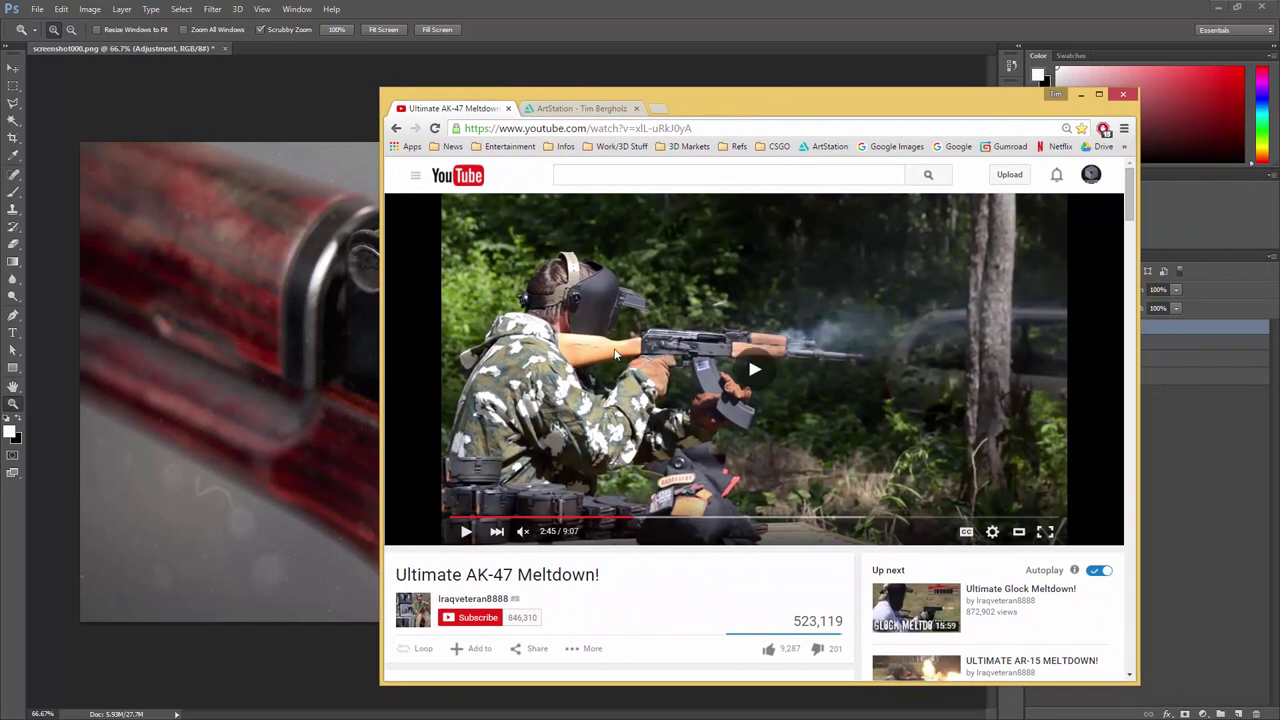
{"action": "left_click", "coordinate": [615, 352]}
{"action": "left_click", "coordinate": [638, 370]}
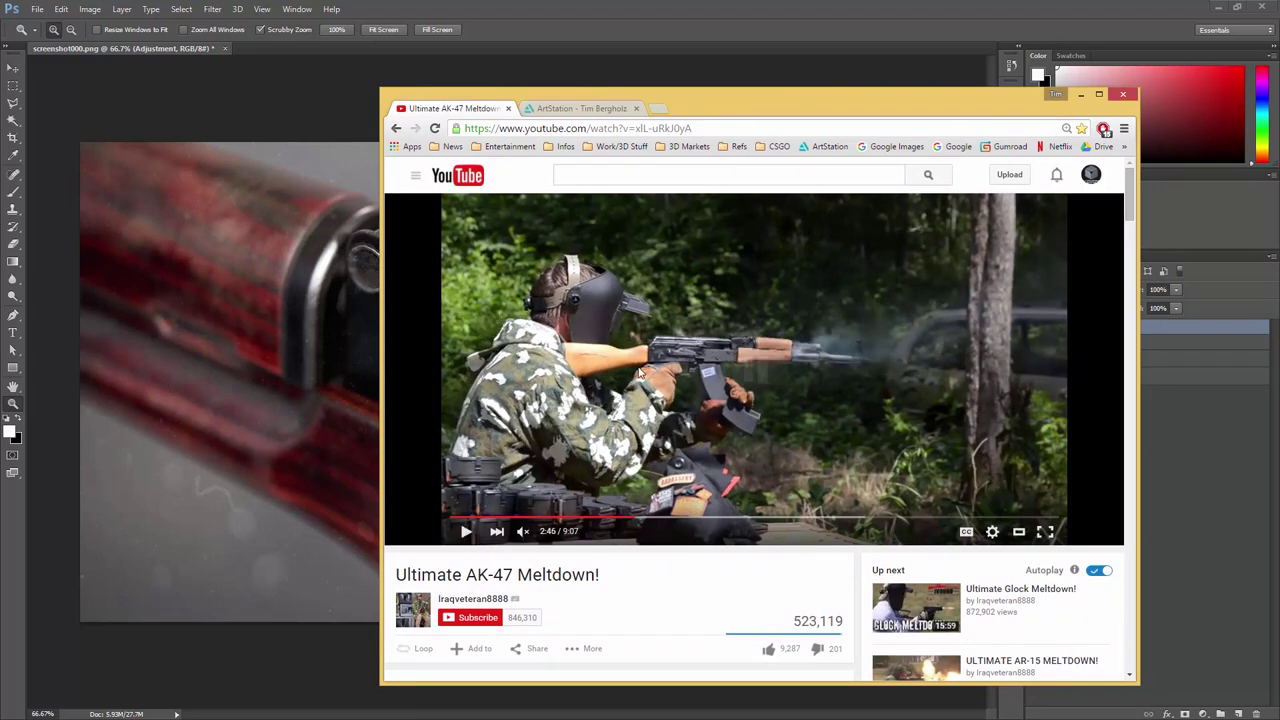
{"action": "left_click", "coordinate": [640, 372]}
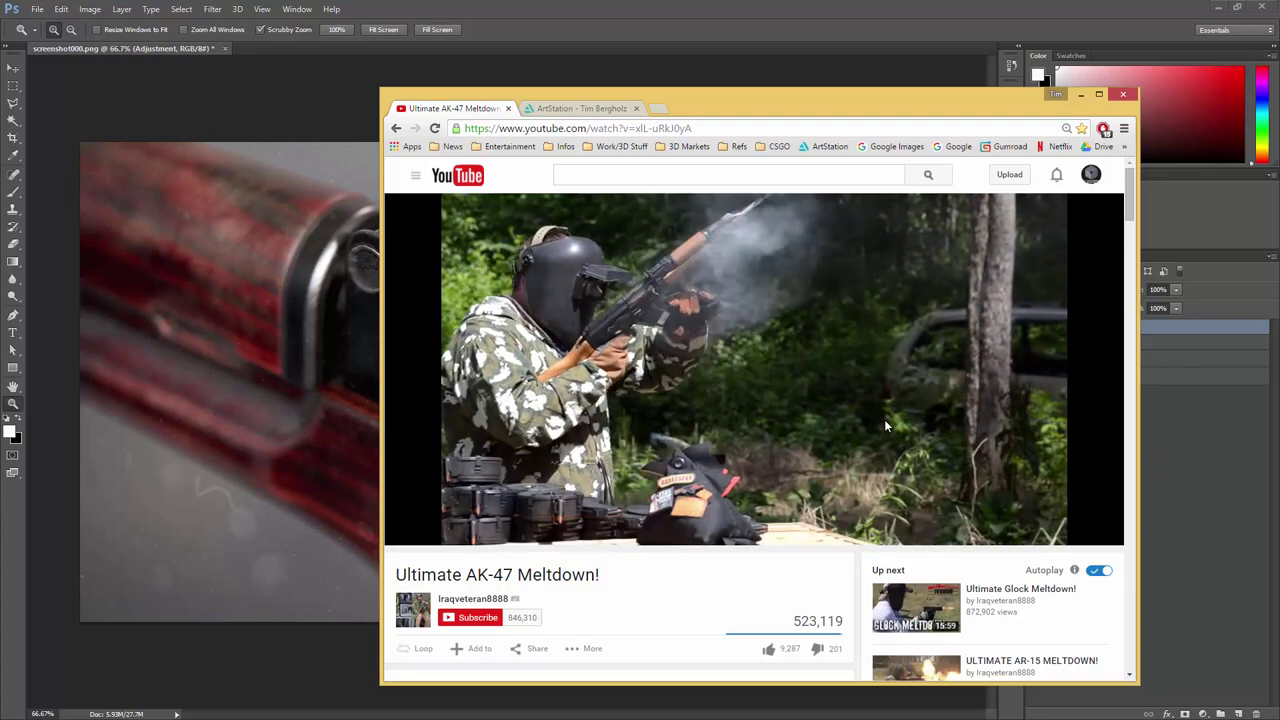
{"action": "left_click", "coordinate": [747, 267]}
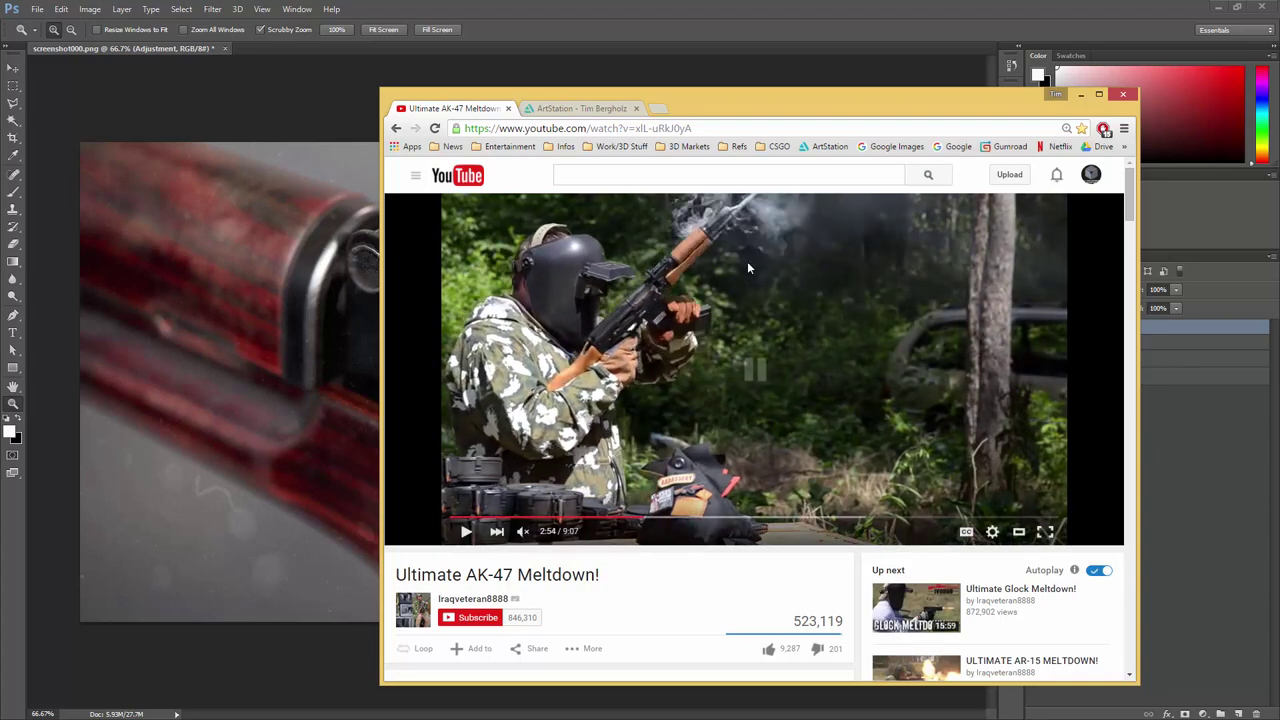
{"action": "left_click", "coordinate": [707, 251]}
{"action": "left_click", "coordinate": [716, 261]}
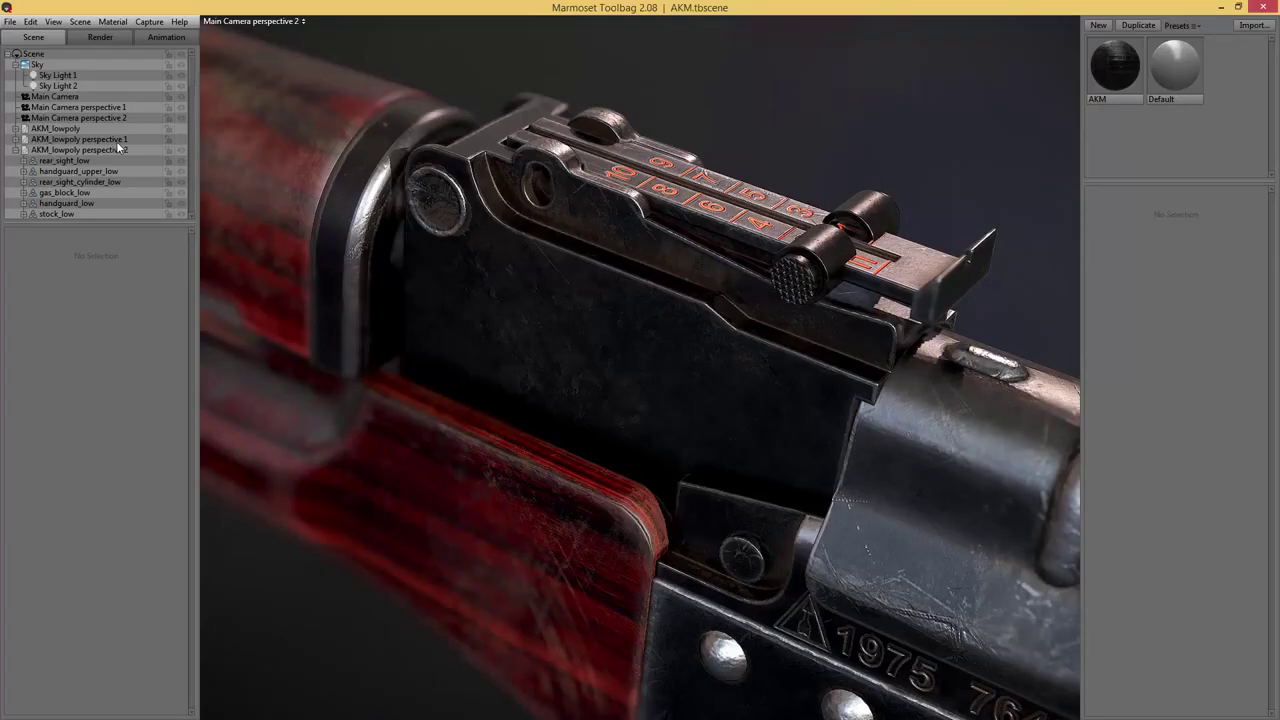
- In Marmoset Toolbag, duplicate Main Camera perspective 2 and rename the copy as Main Camera perspective 3
{"action": "left_click", "coordinate": [106, 116]}
{"action": "key", "text": "ctrl+d"}
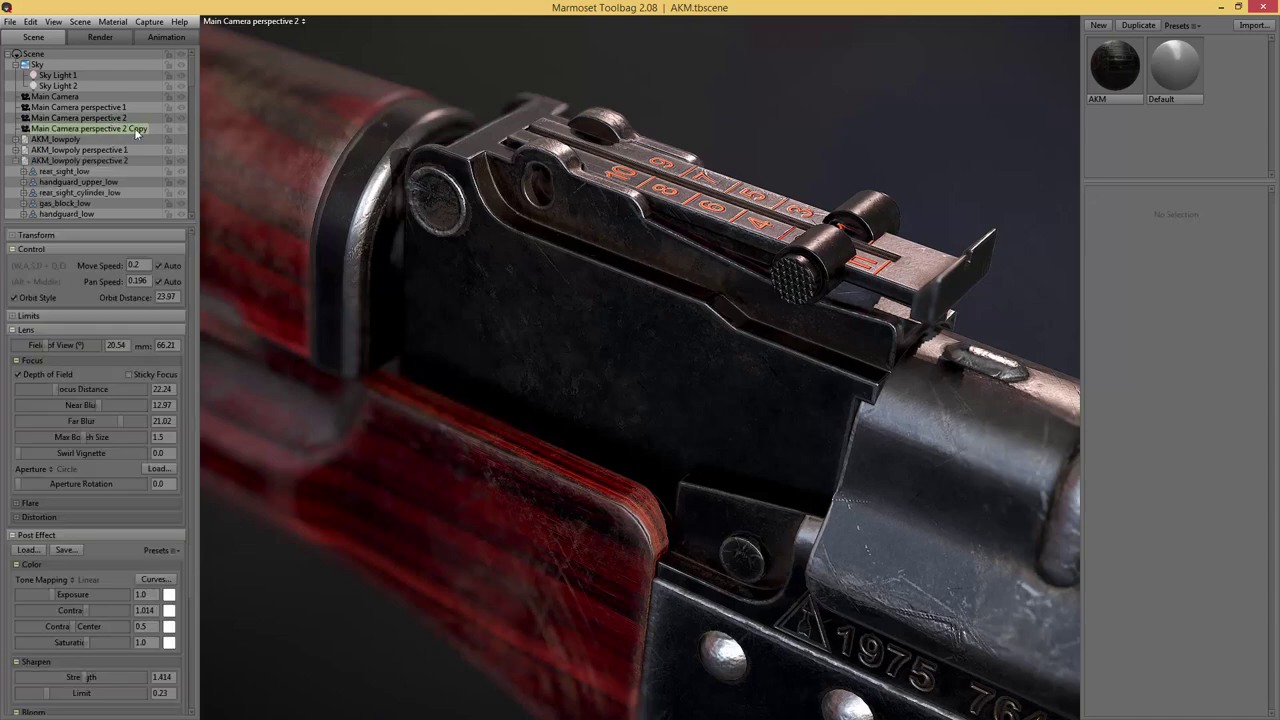
{"action": "double_click", "coordinate": [127, 126]}
{"action": "left_click_drag", "start_coordinate": [125, 128], "coordinate": [160, 122]}
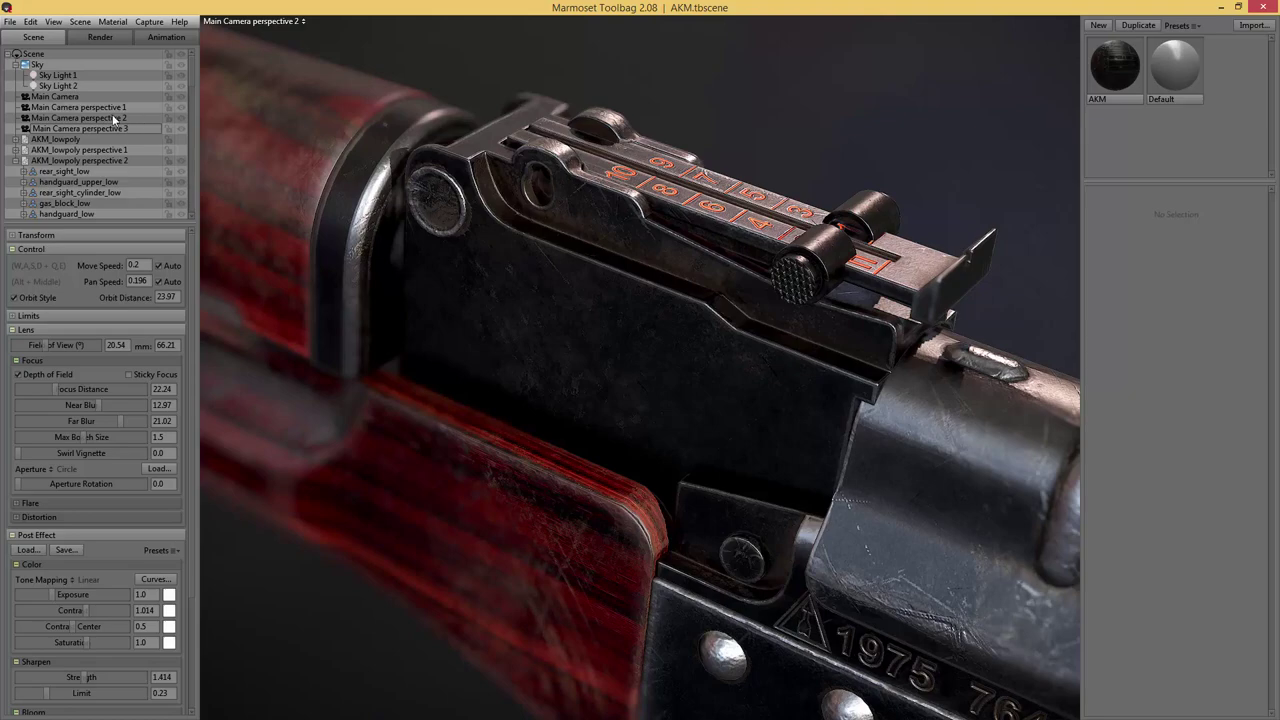
- Look through Main Camera perspective 3 and aim it at the rifle's barrel and front sight from the side
{"action": "left_click", "coordinate": [301, 21]}
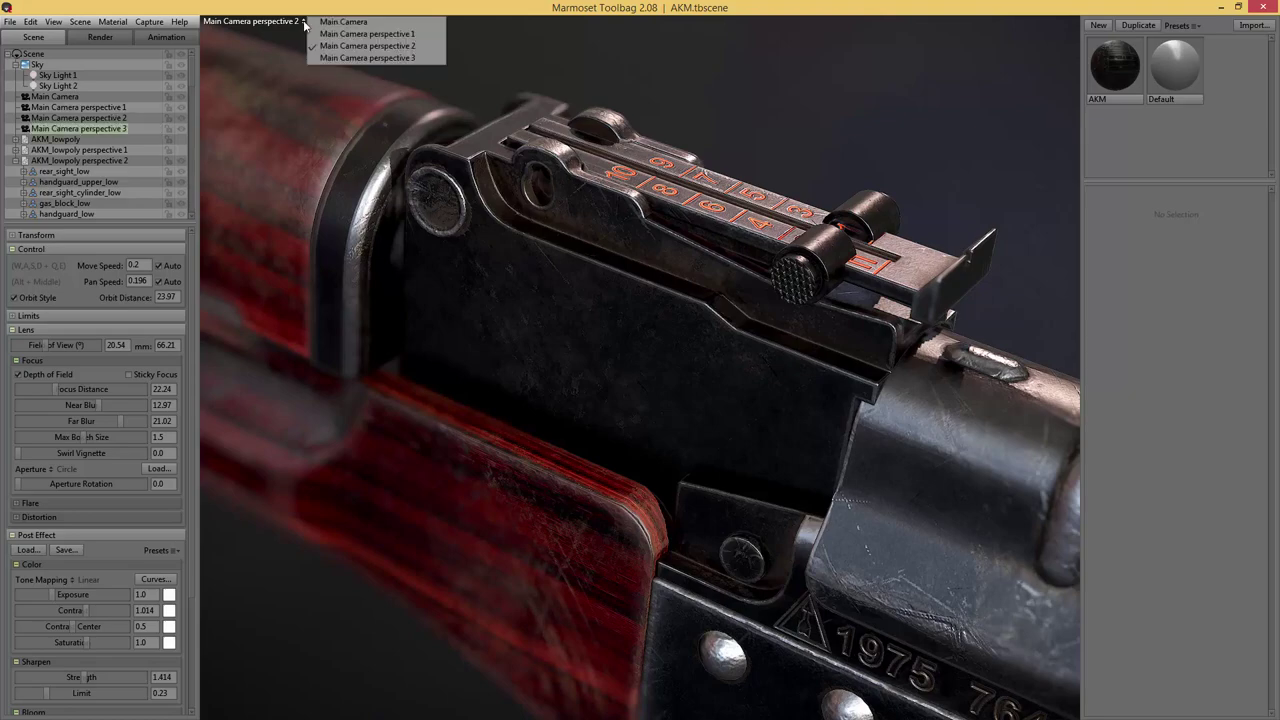
{"action": "left_click", "coordinate": [393, 57]}
{"action": "left_click_drag", "start_coordinate": [391, 145], "coordinate": [840, 200]}
{"action": "key", "text": "Tab"}
- Turn off depth of field for Main Camera perspective 3 and frame the barrel and gas tube
{"action": "key", "text": "Tab"}
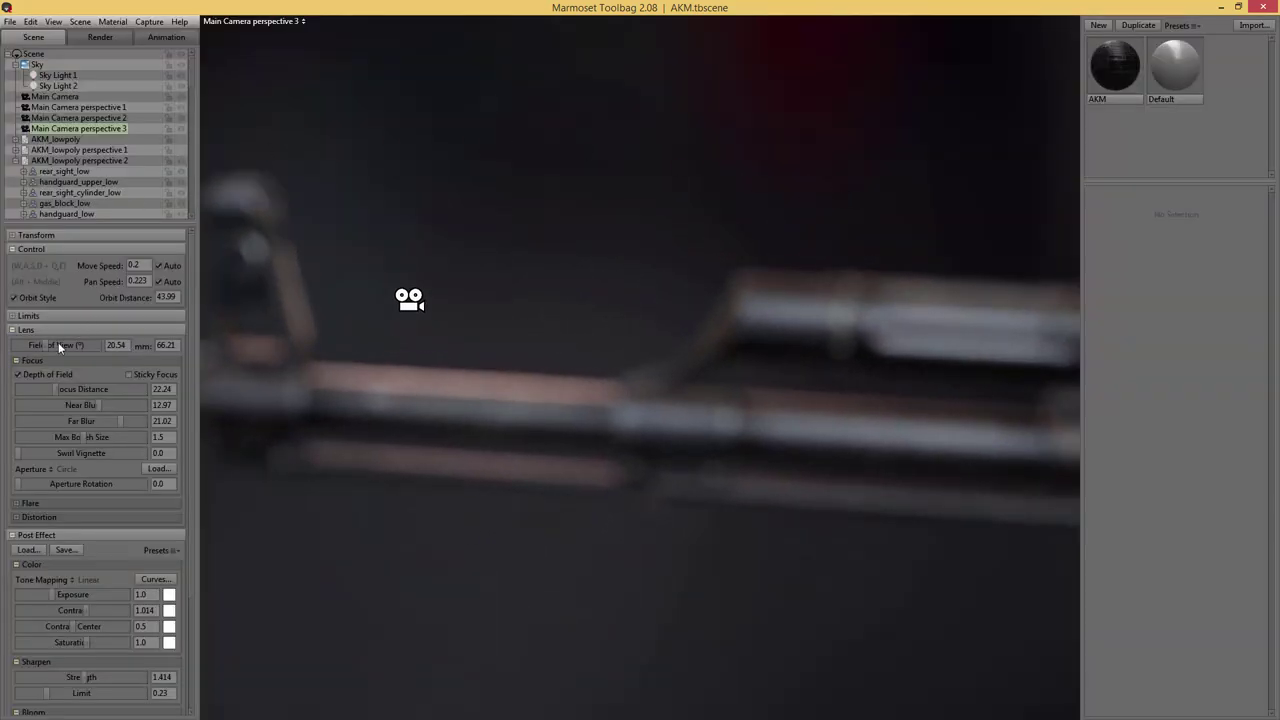
{"action": "left_click", "coordinate": [37, 373]}
{"action": "key", "text": "Tab"}
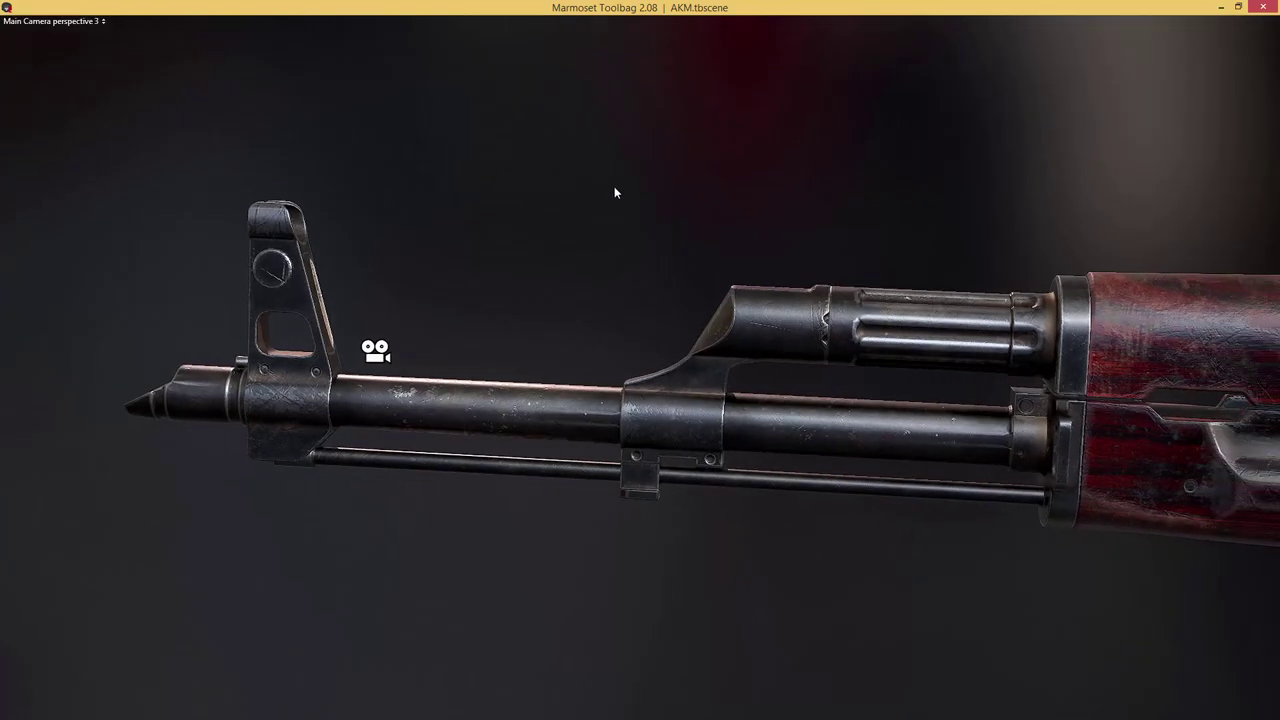
{"action": "left_click_drag", "start_coordinate": [615, 188], "coordinate": [580, 188]}
{"action": "right_click_drag", "start_coordinate": [567, 188], "coordinate": [550, 181], "text": "shift"}
{"action": "key", "text": "Tab"}
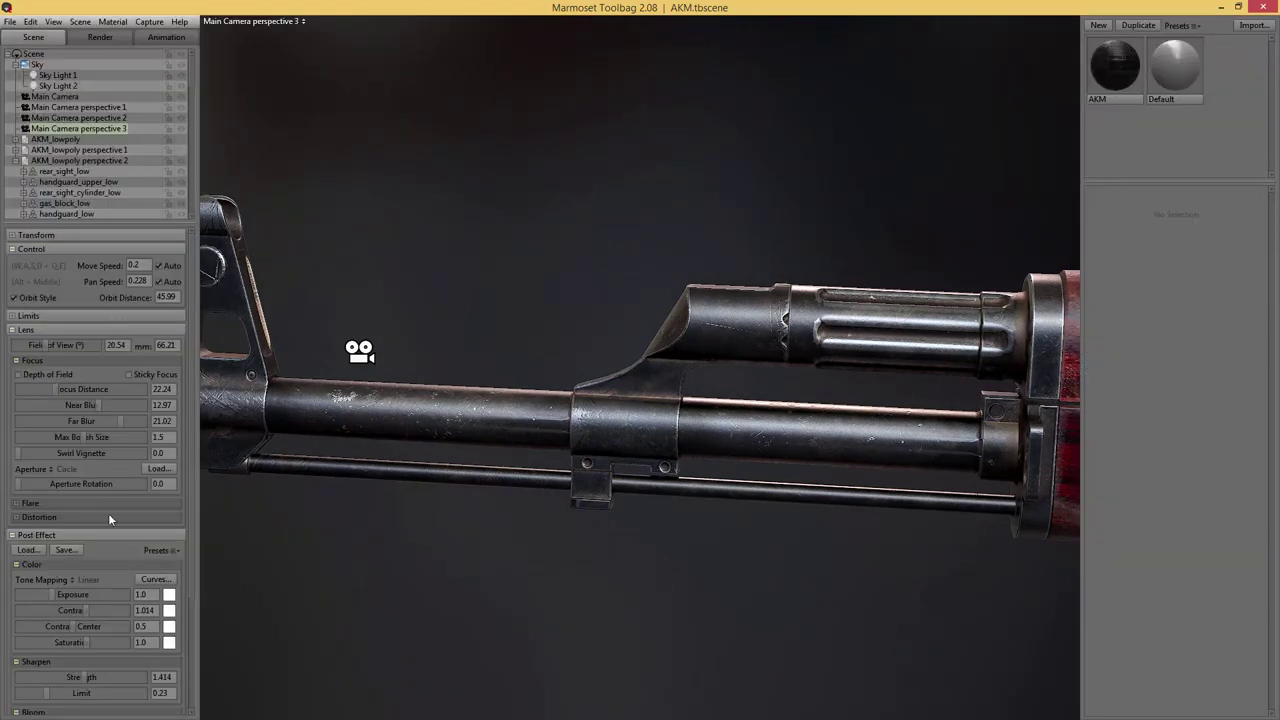
- Set the camera's contrast to 1.007 and adjust both RGB curve points into a gentle S-curve, checking the full-width view
{"action": "left_click_drag", "start_coordinate": [87, 609], "coordinate": [89, 607]}
{"action": "left_click", "coordinate": [150, 580]}
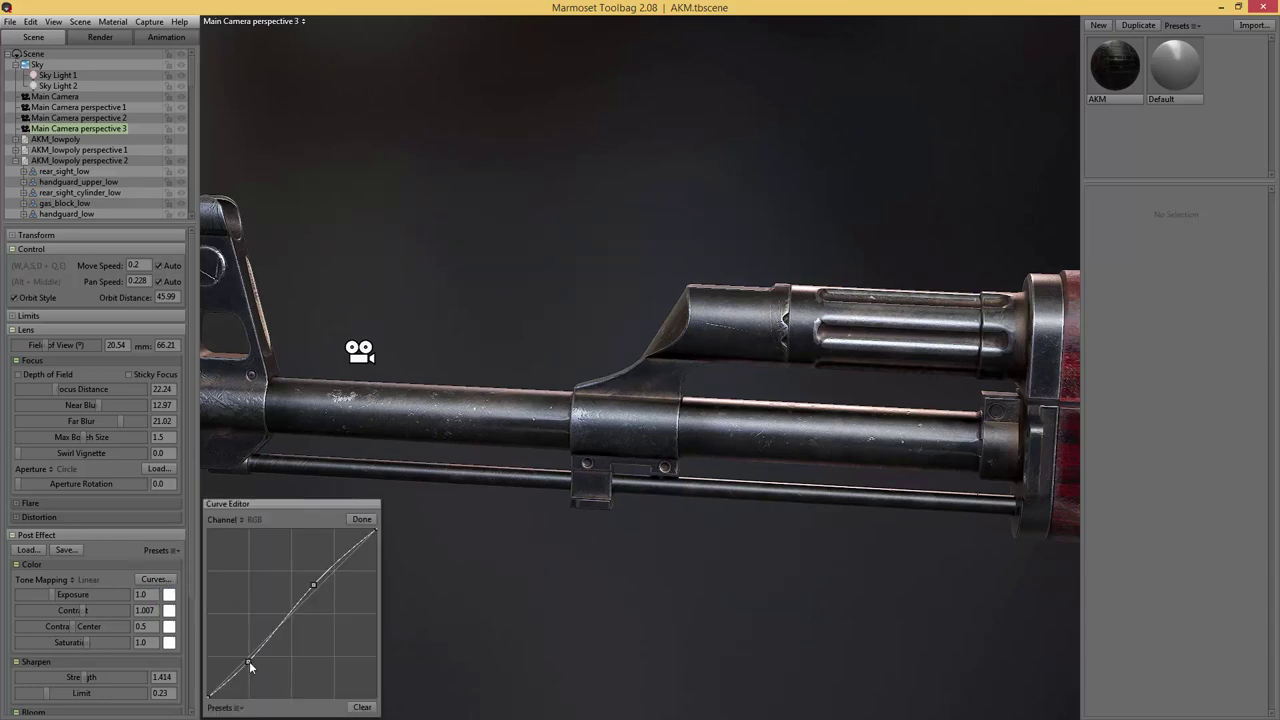
{"action": "left_click_drag", "start_coordinate": [250, 667], "coordinate": [253, 669]}
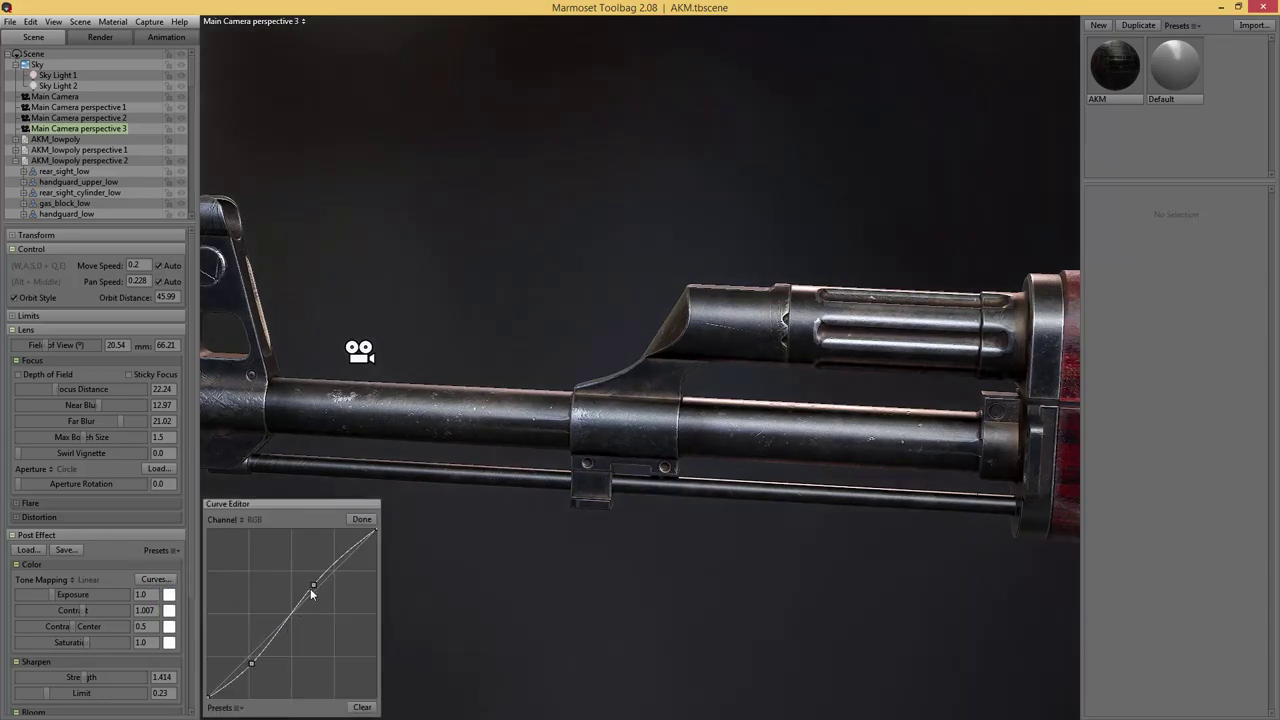
{"action": "left_click_drag", "start_coordinate": [313, 586], "coordinate": [314, 584]}
{"action": "left_click_drag", "start_coordinate": [254, 661], "coordinate": [251, 660]}
{"action": "left_click", "coordinate": [361, 519]}
{"action": "key", "text": "Tab"}
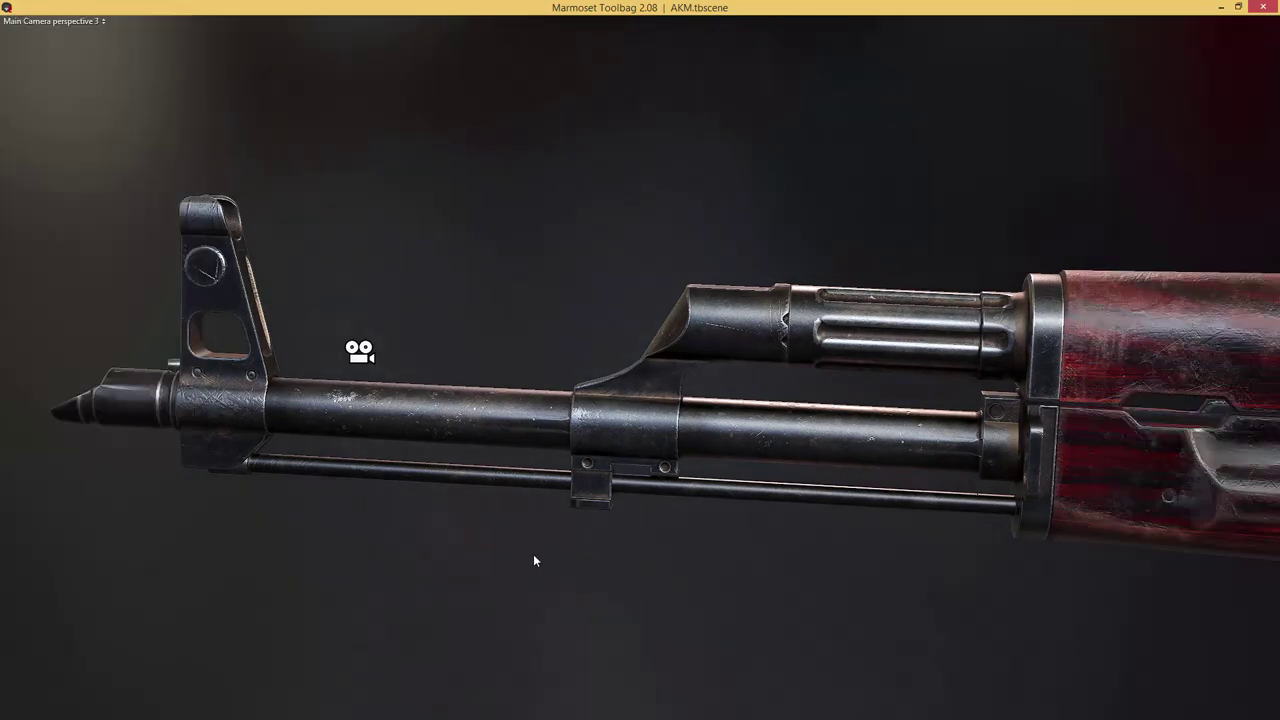
{"action": "key", "text": "Tab"}
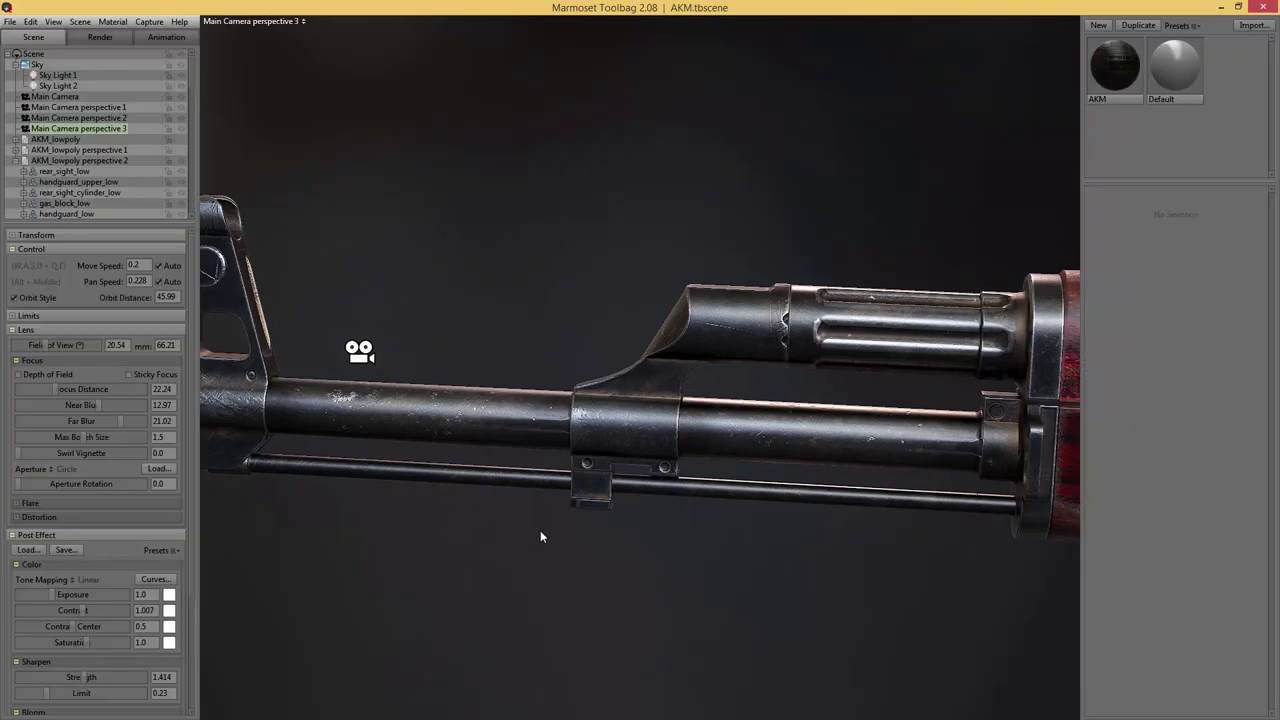
- Capture the current camera view as an image with its background, open it, and move the image viewer aside
{"action": "left_click", "coordinate": [147, 22]}
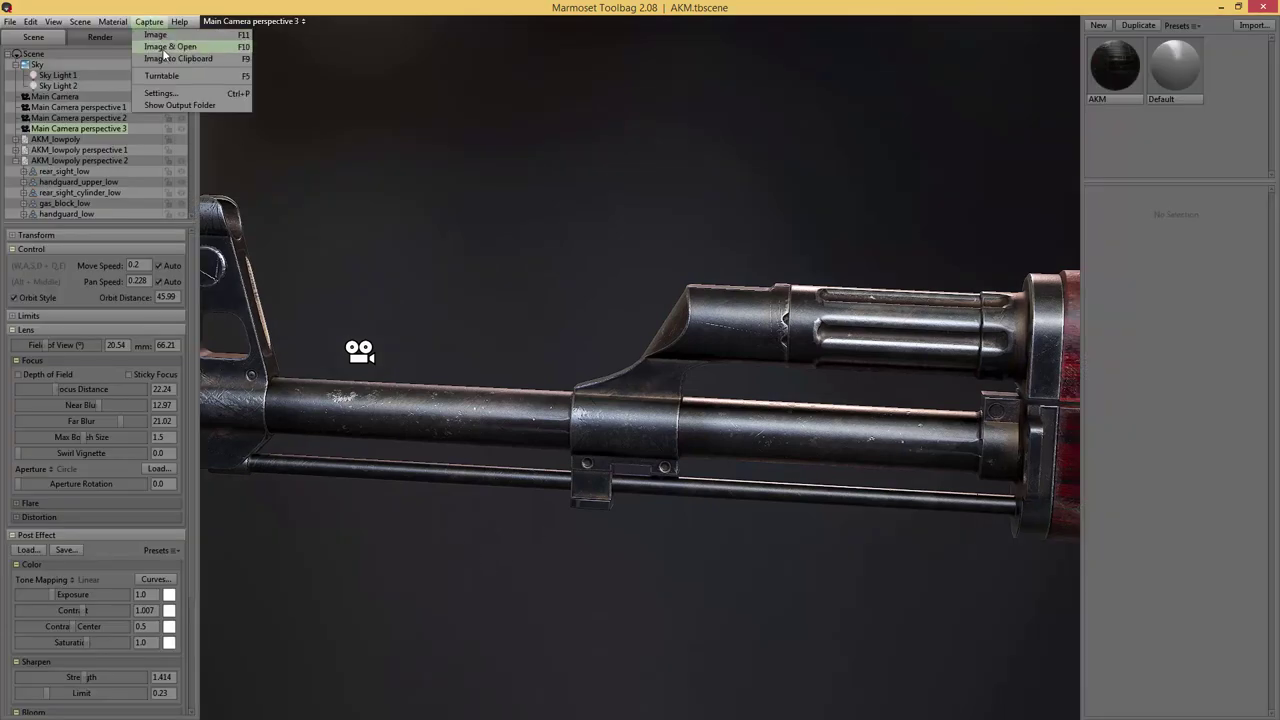
{"action": "left_click", "coordinate": [165, 52]}
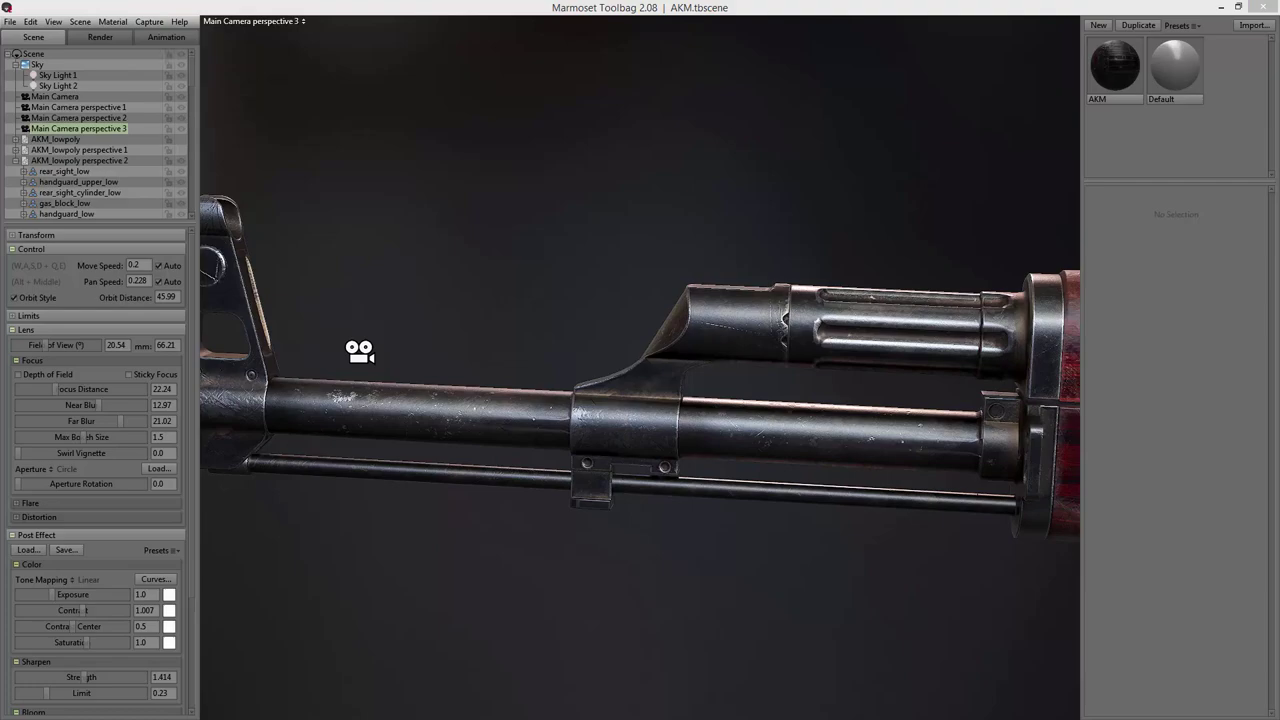
{"action": "double_click", "coordinate": [777, 168]}
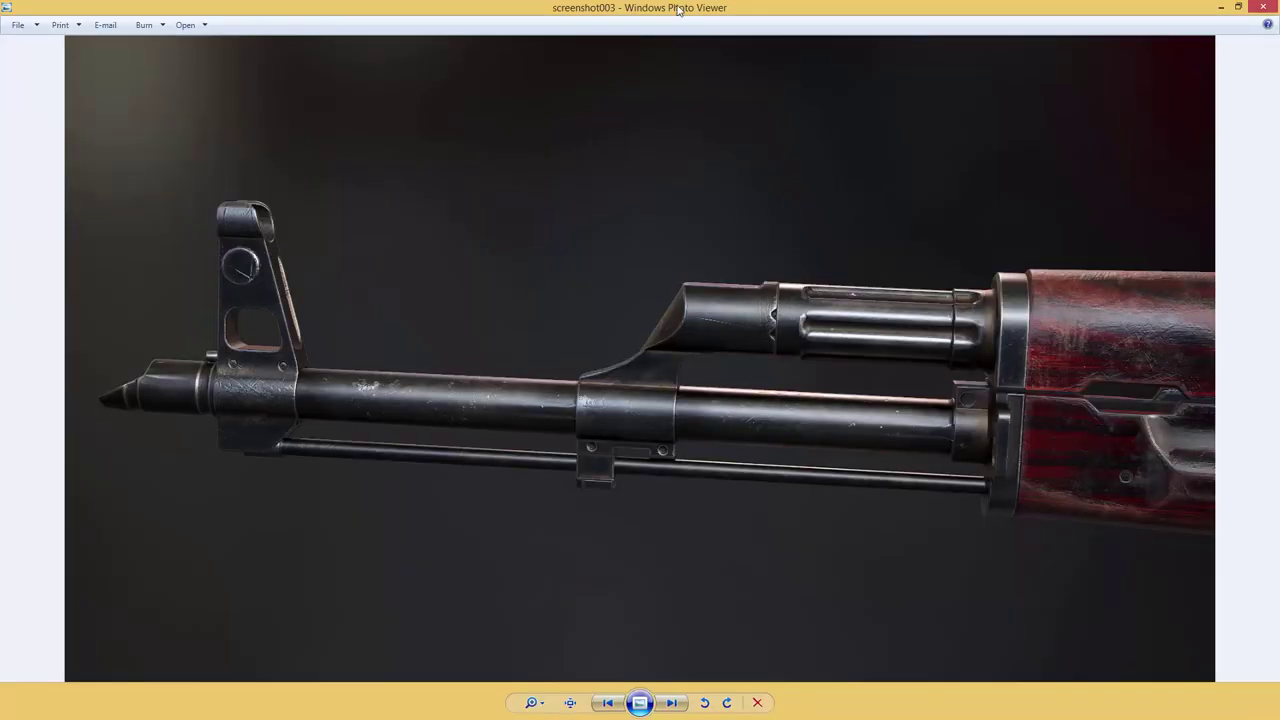
{"action": "left_click_drag", "start_coordinate": [678, 9], "coordinate": [1260, 260]}
{"action": "left_click", "coordinate": [995, 180]}
- Enable transparency in the capture settings and capture the same view as a second image that opens for viewing
{"action": "left_click", "coordinate": [150, 21]}
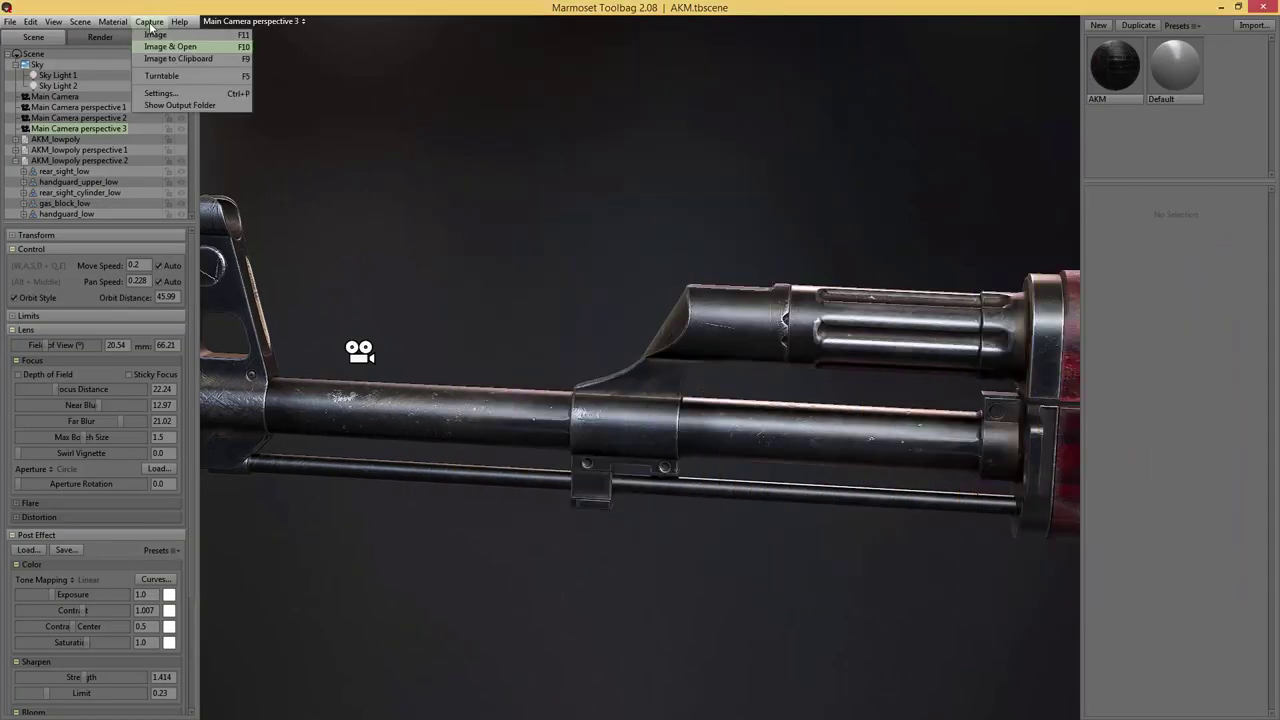
{"action": "left_click", "coordinate": [162, 95]}
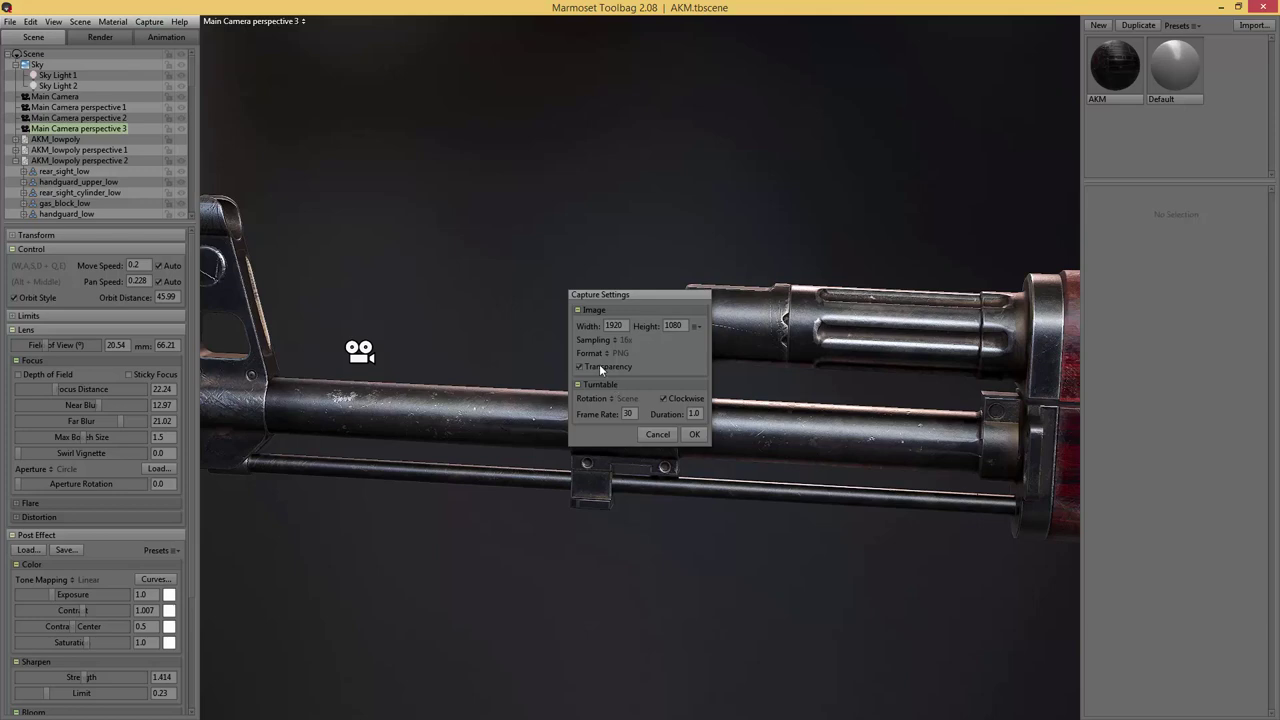
{"action": "left_click", "coordinate": [692, 434]}
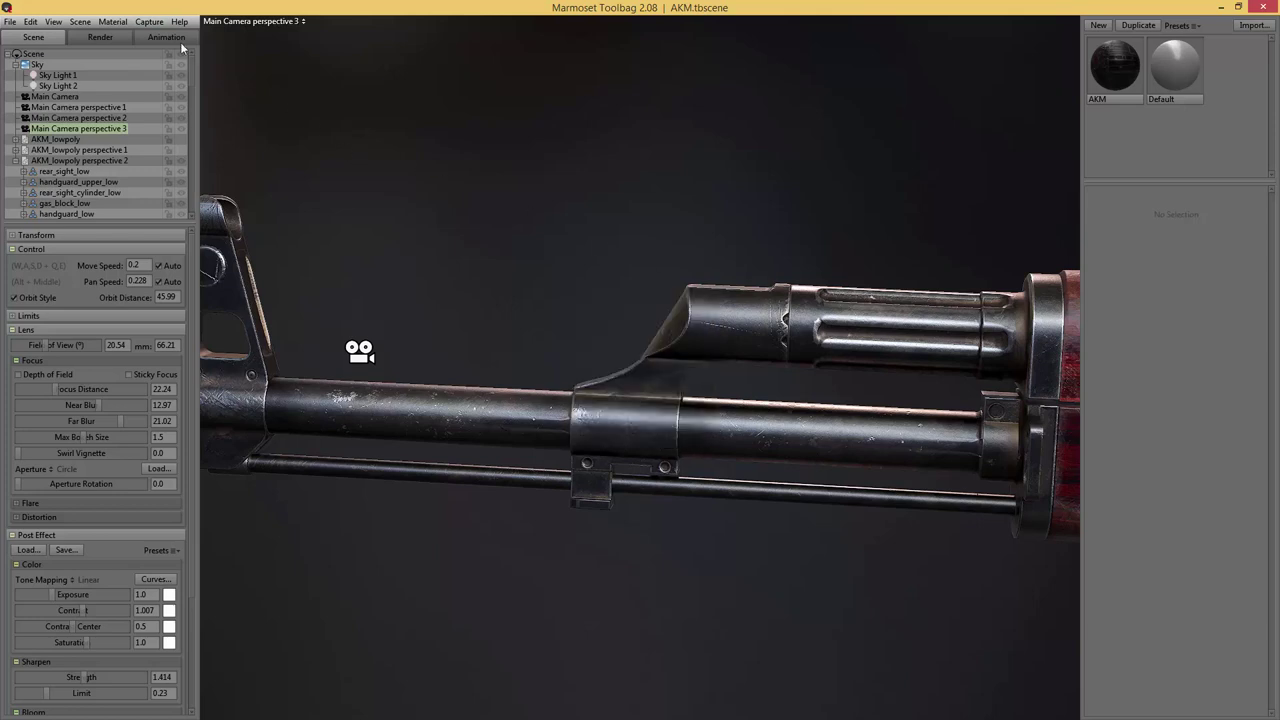
{"action": "left_click", "coordinate": [150, 21]}
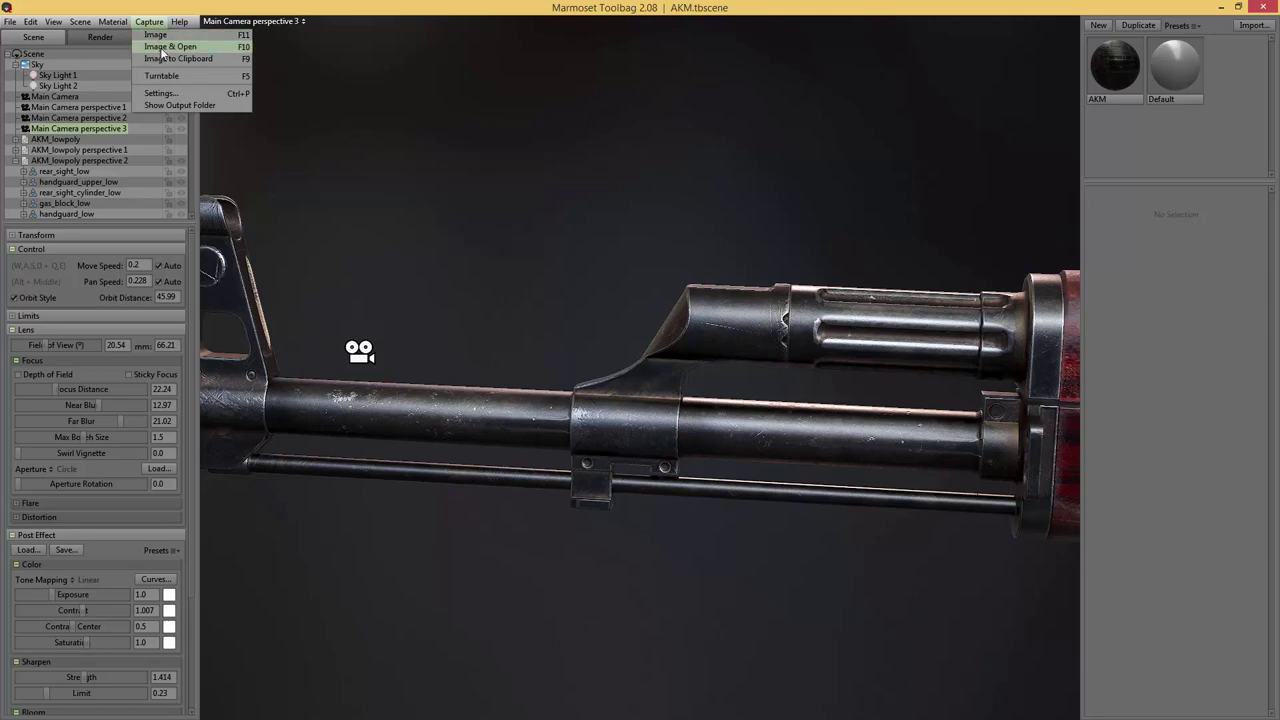
{"action": "left_click", "coordinate": [162, 47]}
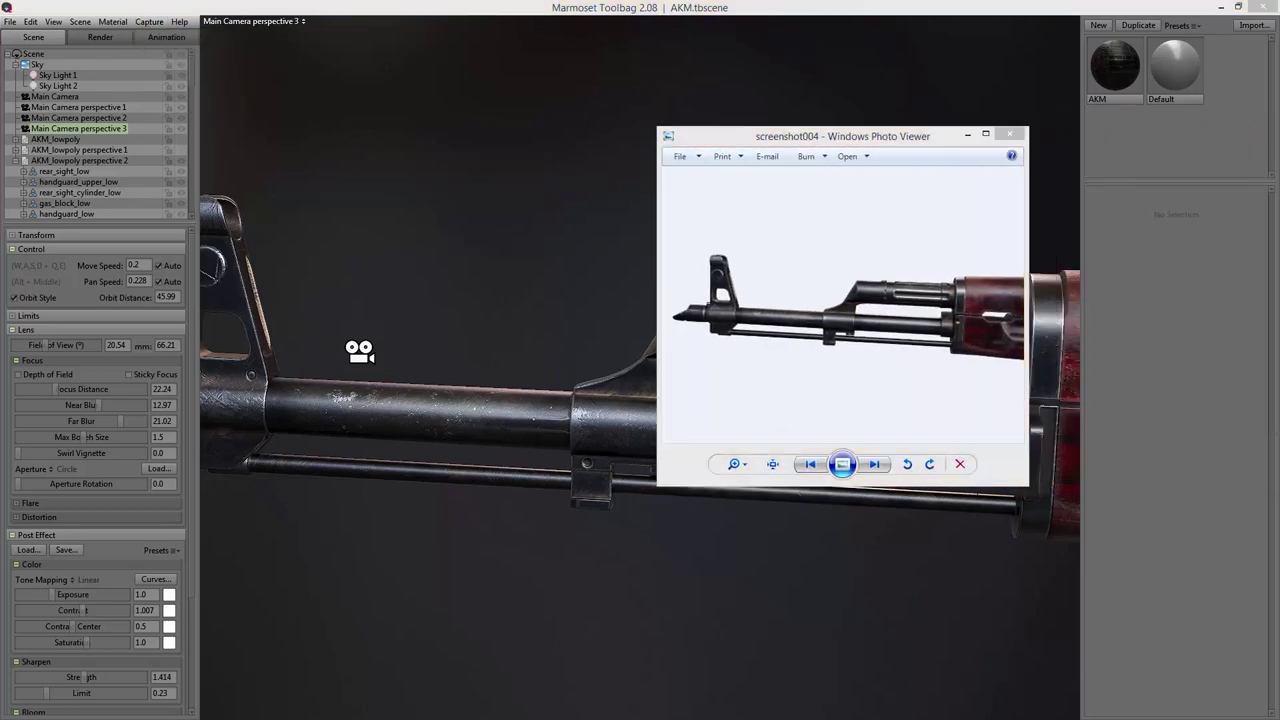
- Open both captures, screenshot003 with the background and screenshot004 with transparency, in Adobe Photoshop CC 2014
{"action": "left_click_drag", "start_coordinate": [992, 272], "coordinate": [897, 195]}
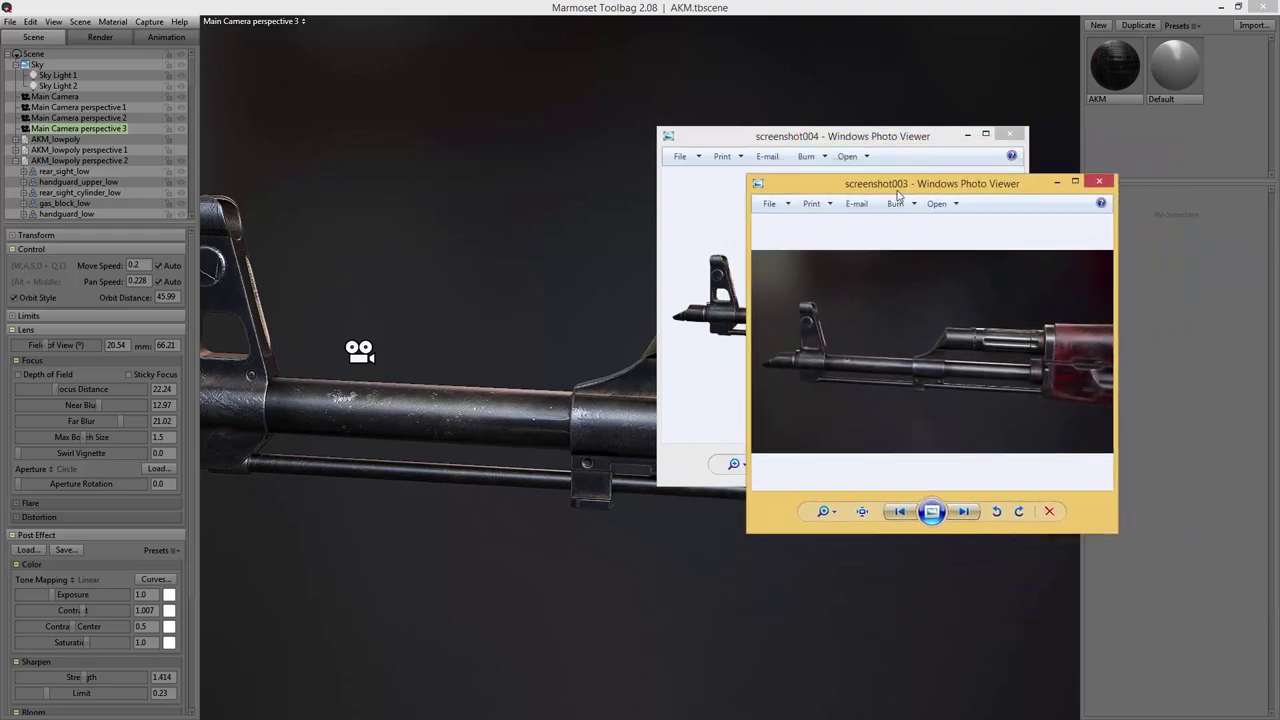
{"action": "right_click", "coordinate": [886, 309]}
{"action": "mouse_move", "coordinate": [931, 315]}
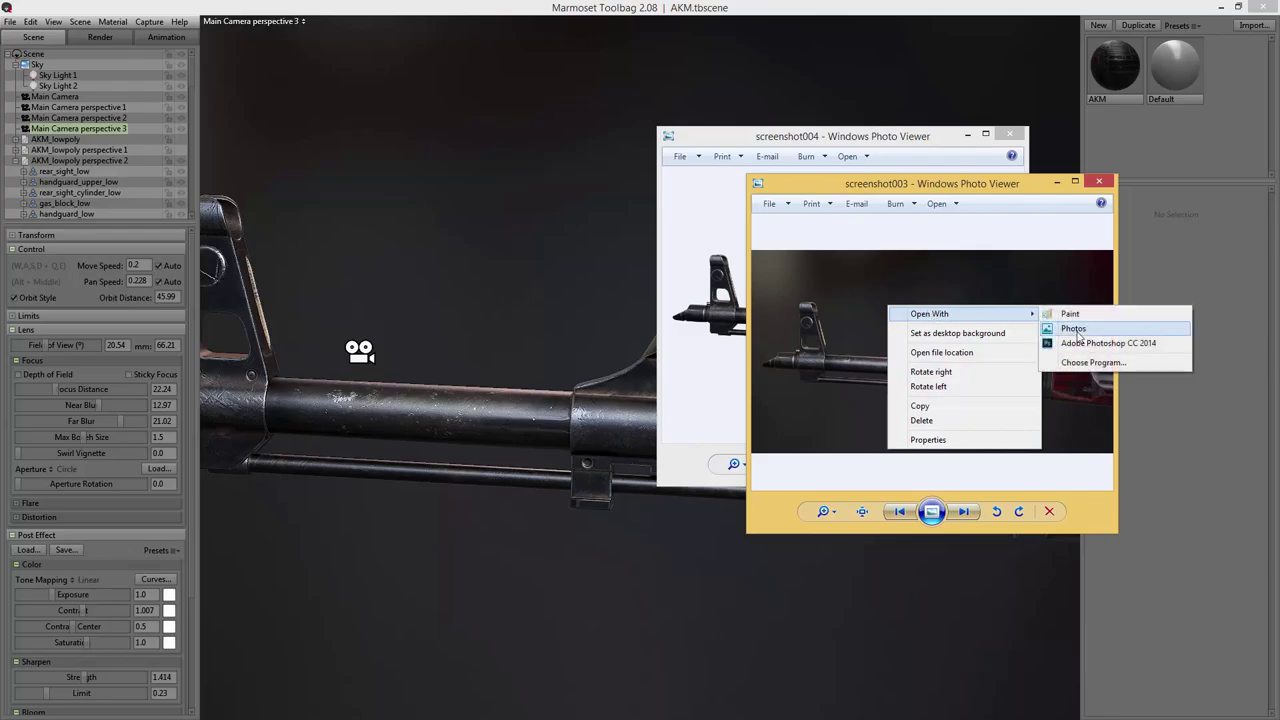
{"action": "left_click", "coordinate": [1078, 343]}
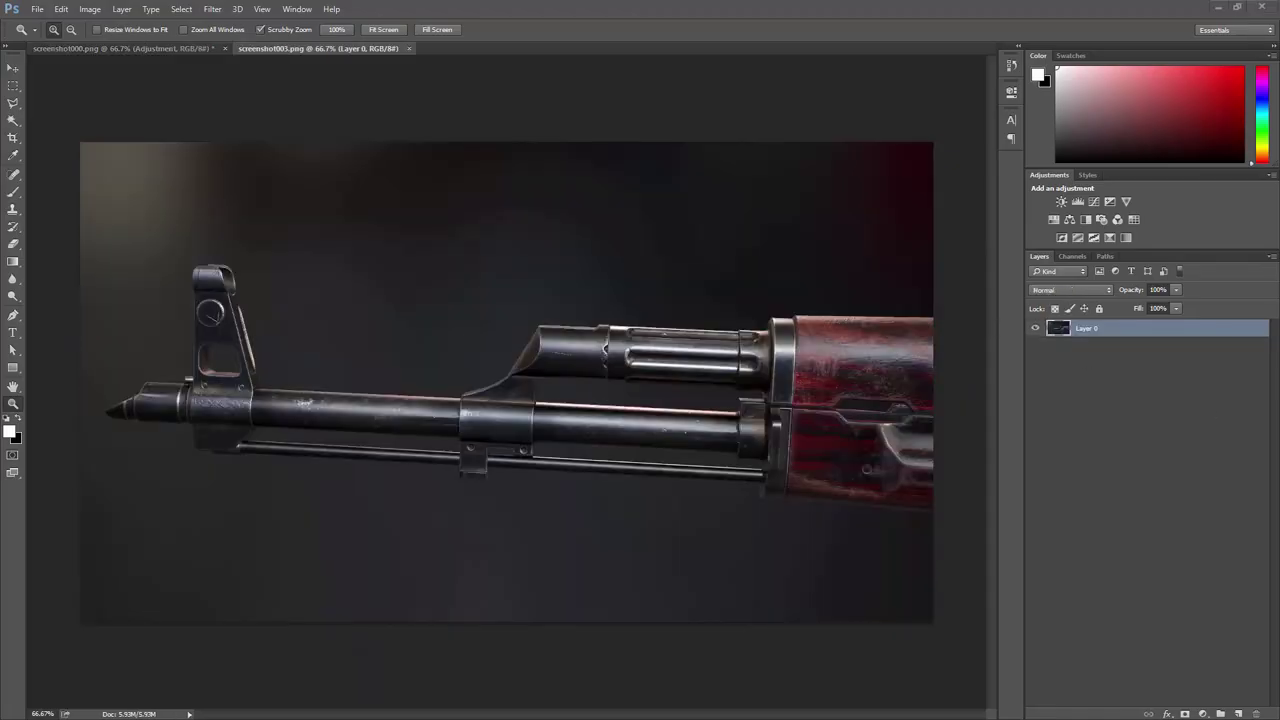
{"action": "key", "text": "alt+Tab"}
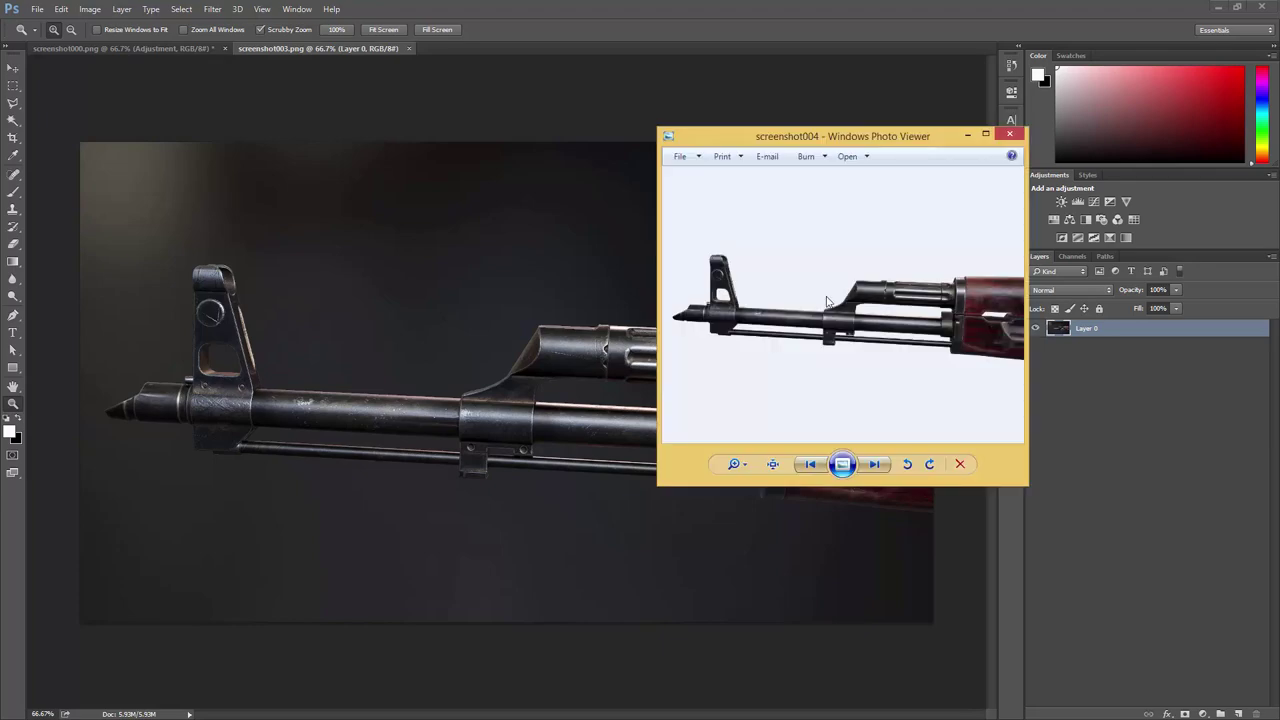
{"action": "right_click", "coordinate": [828, 299]}
{"action": "mouse_move", "coordinate": [862, 310]}
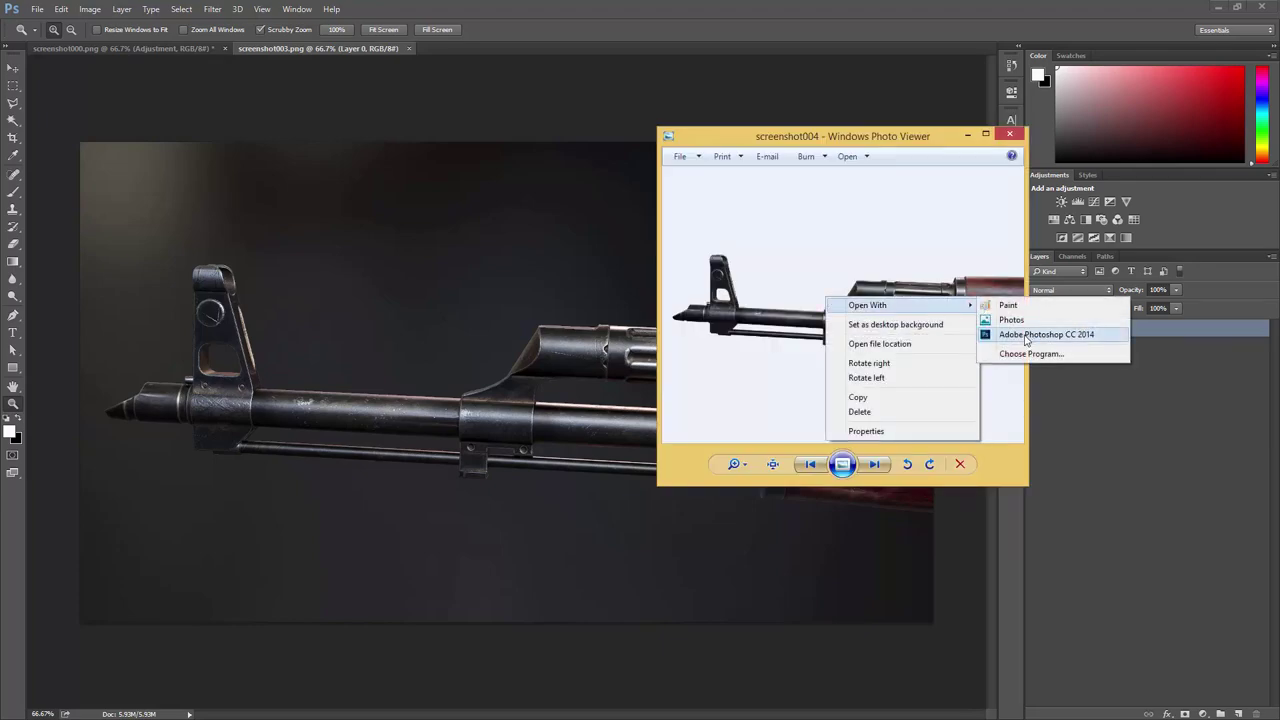
{"action": "left_click", "coordinate": [1030, 334]}
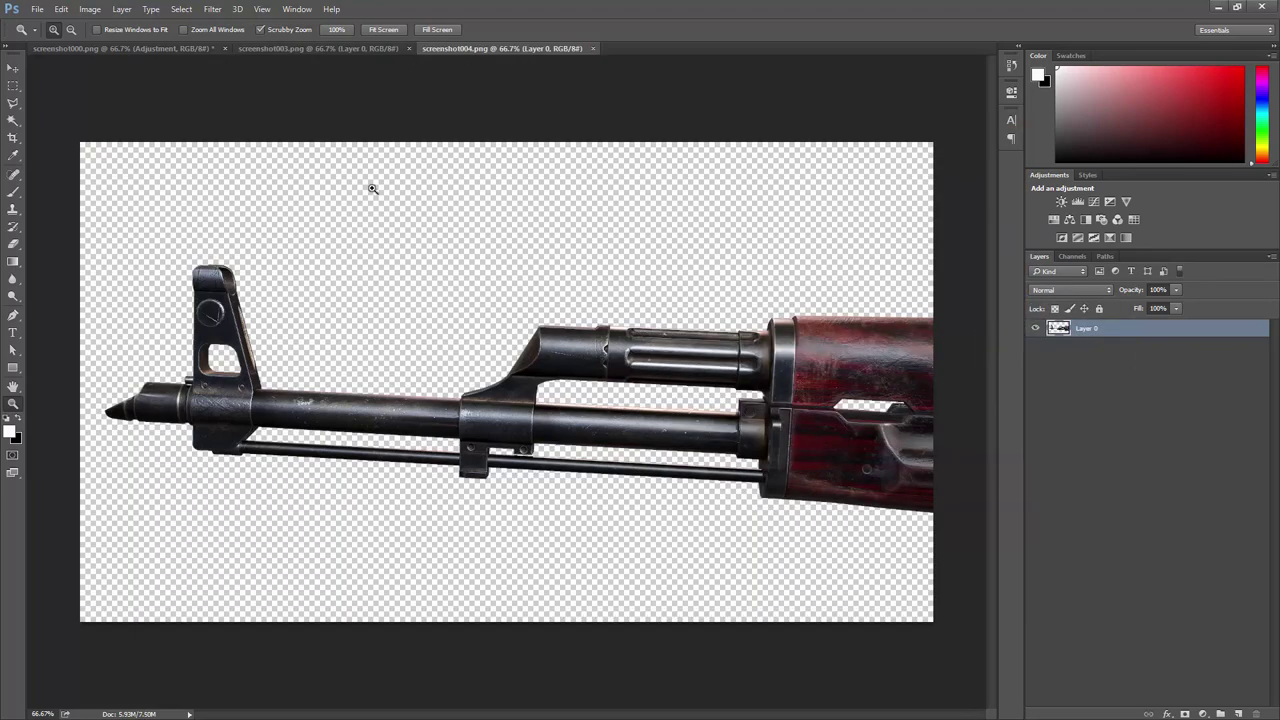
- Copy the cut-out rifle layer from screenshot004.png into screenshot003.png aligned over the render, close screenshot004.png, and check the layer's overlap
{"action": "left_click_drag", "start_coordinate": [489, 47], "coordinate": [571, 163]}
{"action": "key", "text": "v"}
{"action": "left_click_drag", "start_coordinate": [637, 282], "coordinate": [391, 293]}
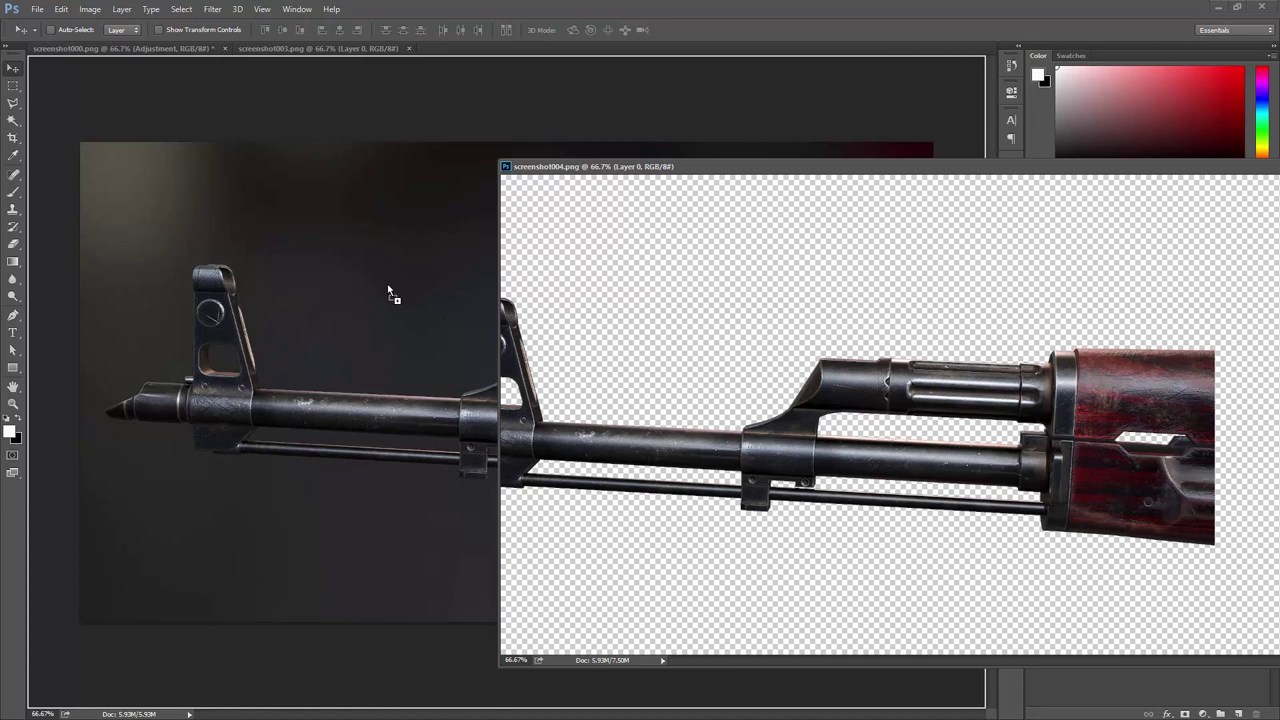
{"action": "left_click_drag", "start_coordinate": [389, 290], "coordinate": [388, 289]}
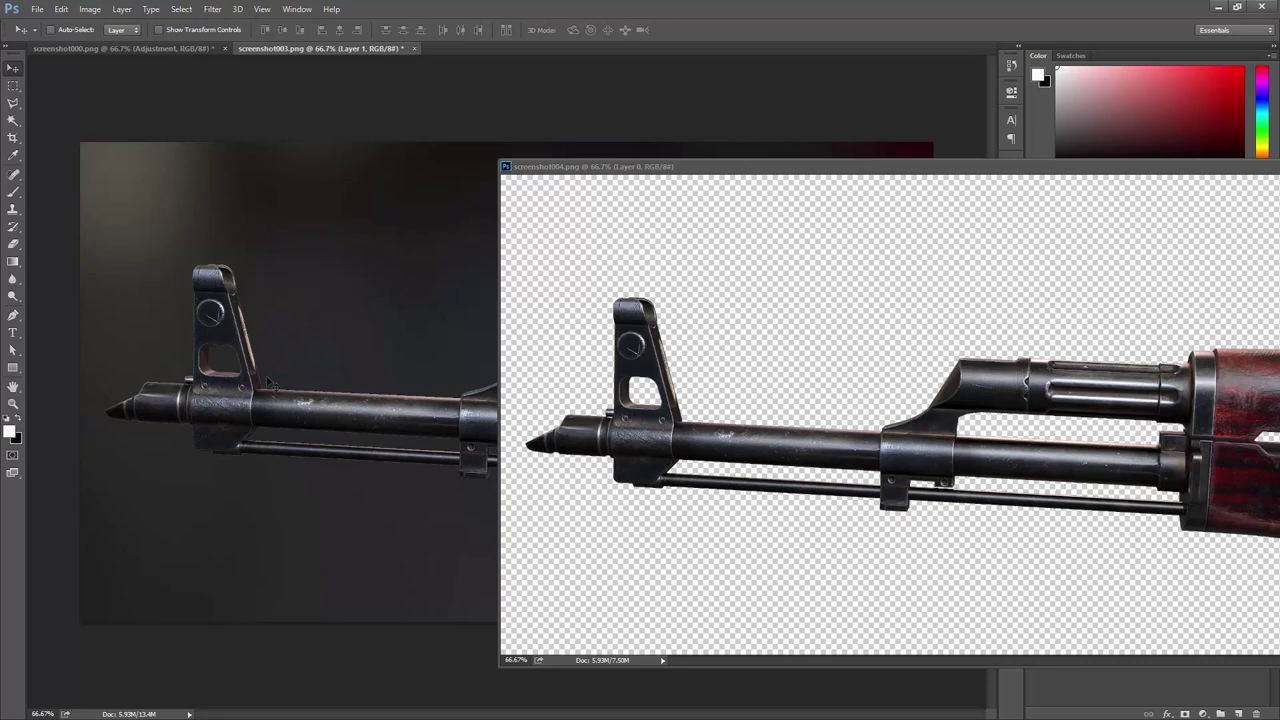
{"action": "left_click", "coordinate": [641, 170]}
{"action": "key", "text": "ctrl+w"}
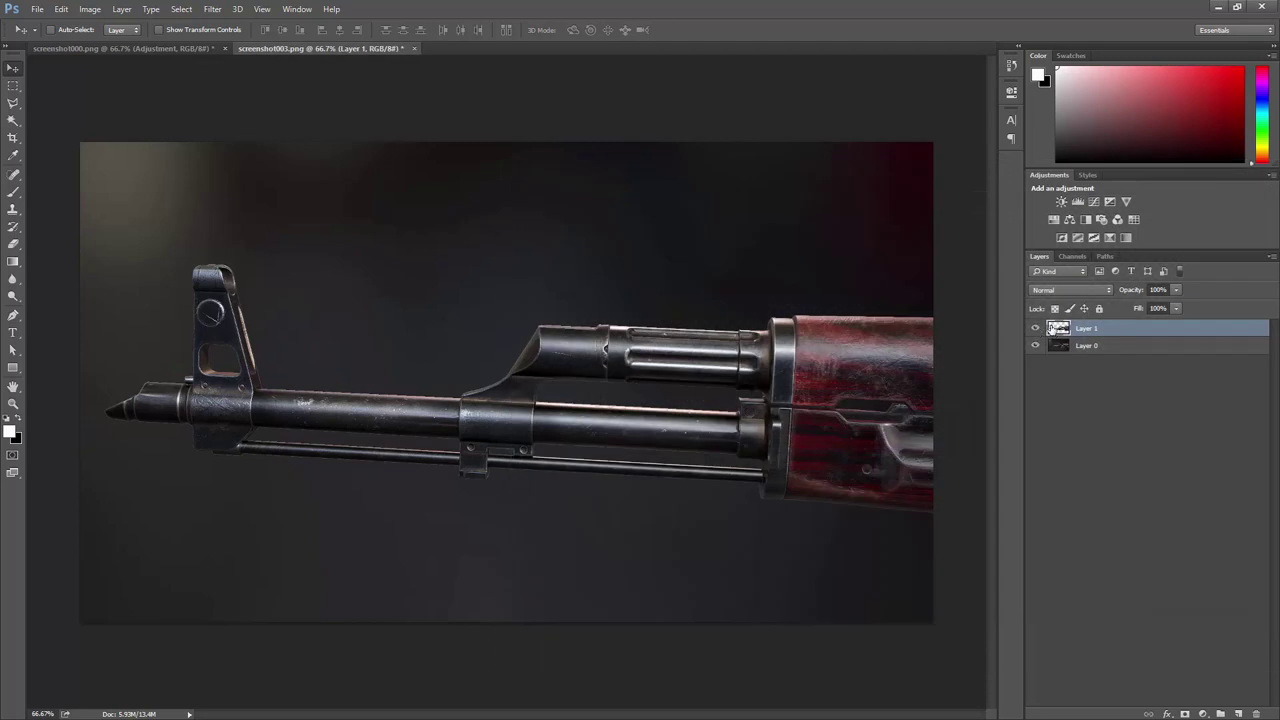
{"action": "left_click", "coordinate": [1035, 328]}
{"action": "left_click", "coordinate": [1035, 328]}
- Switch to the browser and search Google Images in a new tab for "white smoke black background"
{"action": "key", "text": "alt+Tab"}
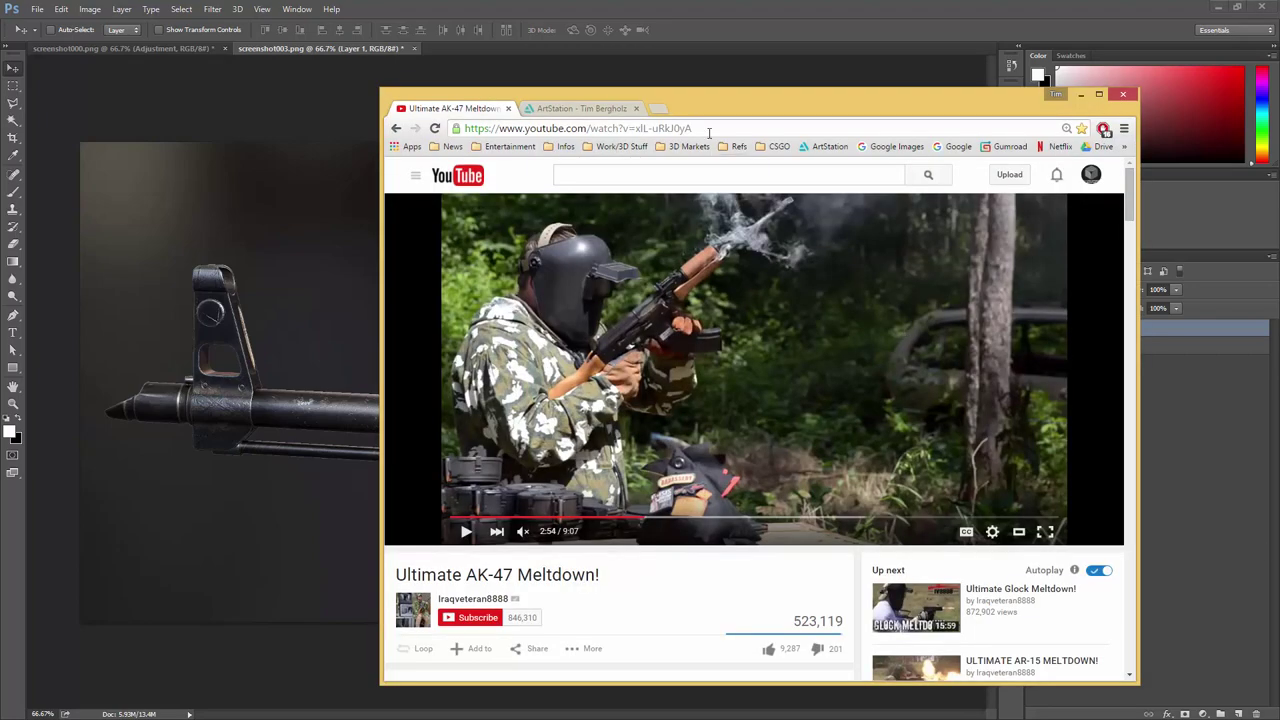
{"action": "middle_click", "coordinate": [896, 146]}
{"action": "left_click", "coordinate": [698, 110]}
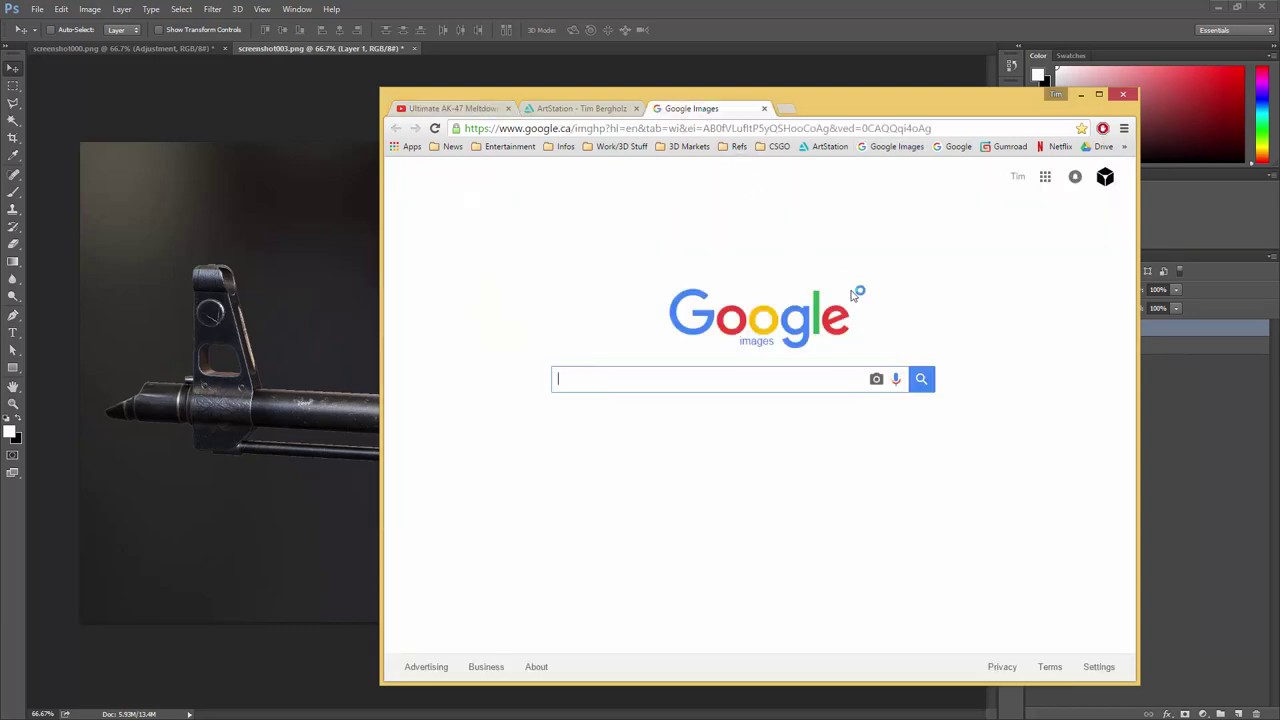
{"action": "type", "text": "black smo"}
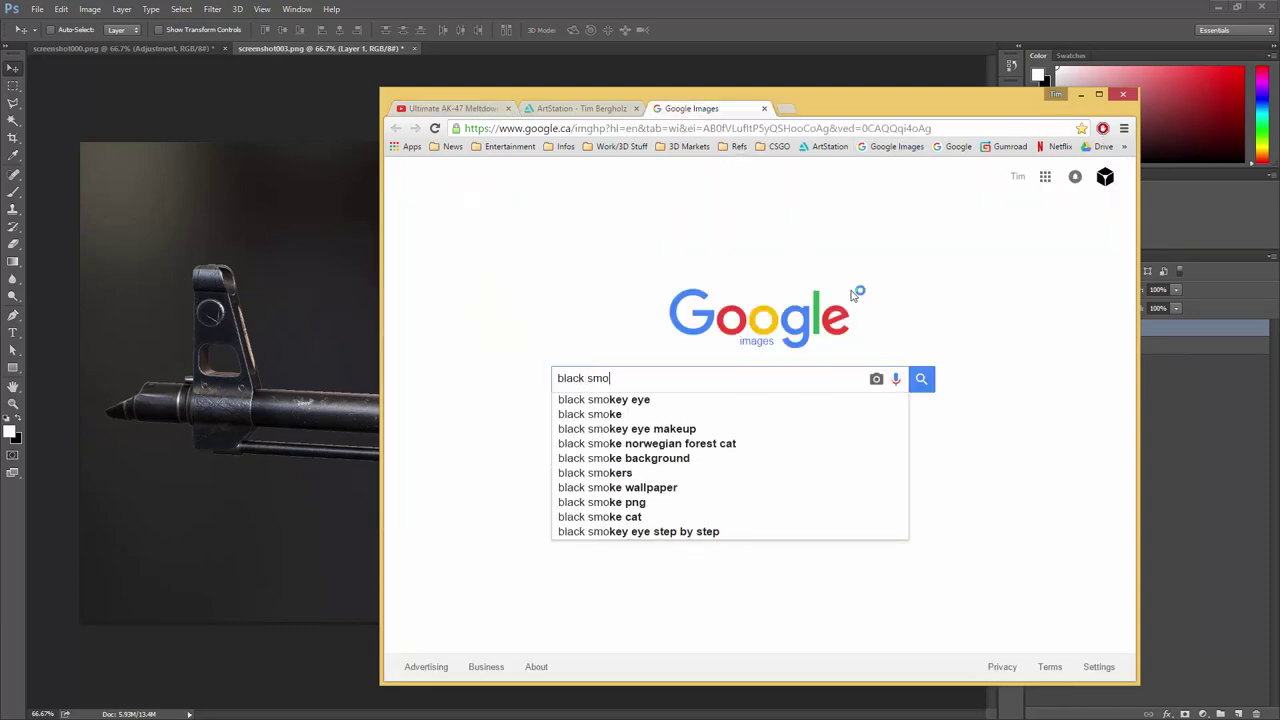
{"action": "key", "text": "ctrl+a"}
{"action": "type", "text": "white smoke black background"}
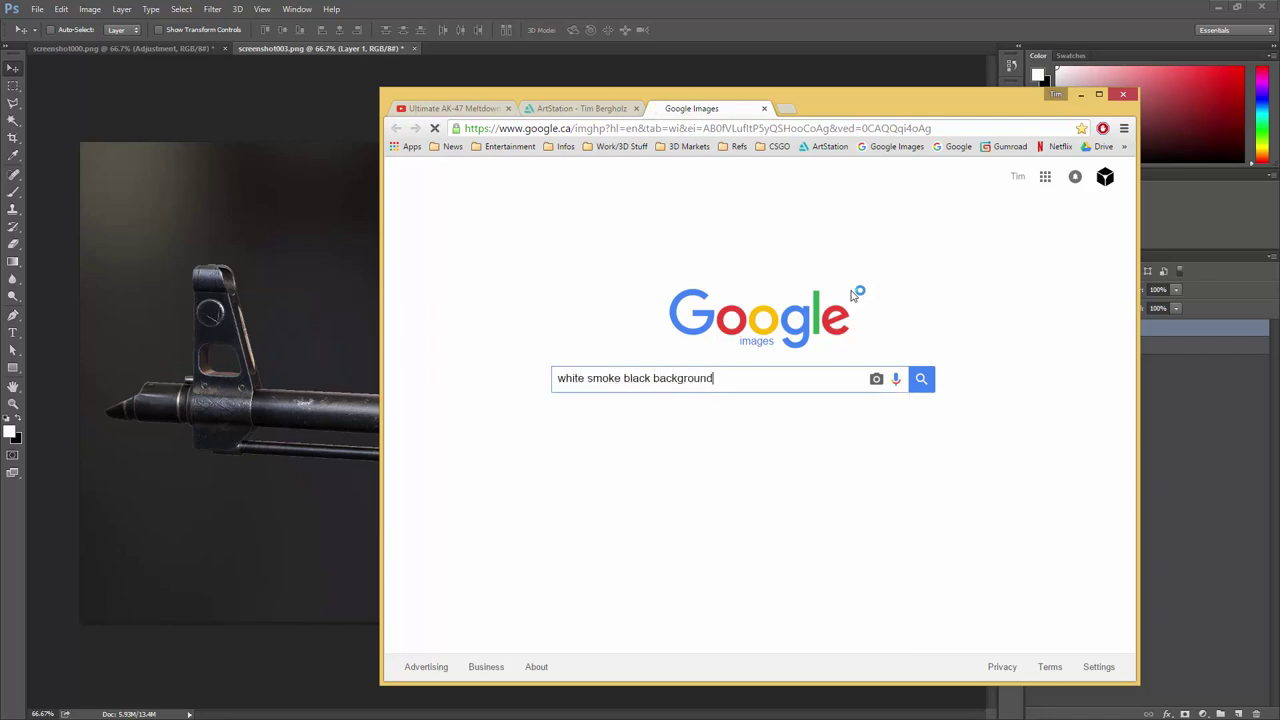
{"action": "key", "text": "Return"}
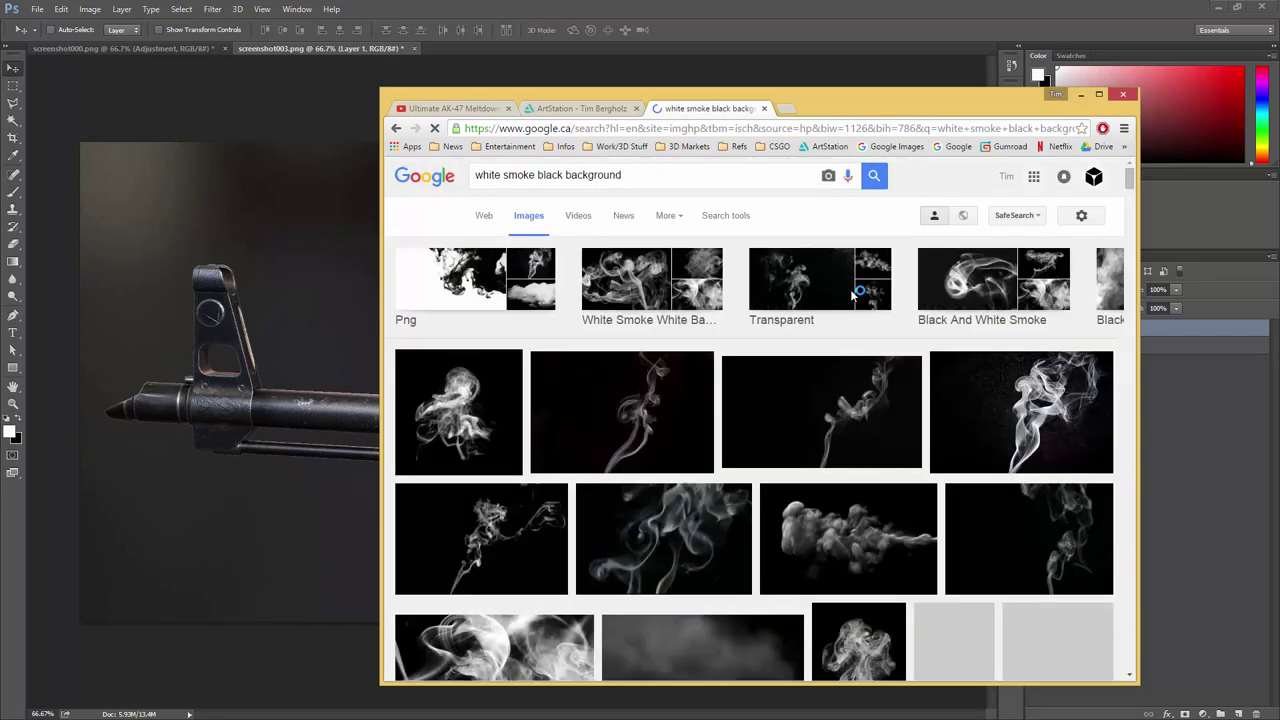
- Browse the smoke image results and filter them to large images only
{"action": "scroll", "coordinate": [1131, 183], "scroll_direction": "down", "scroll_amount": 1}
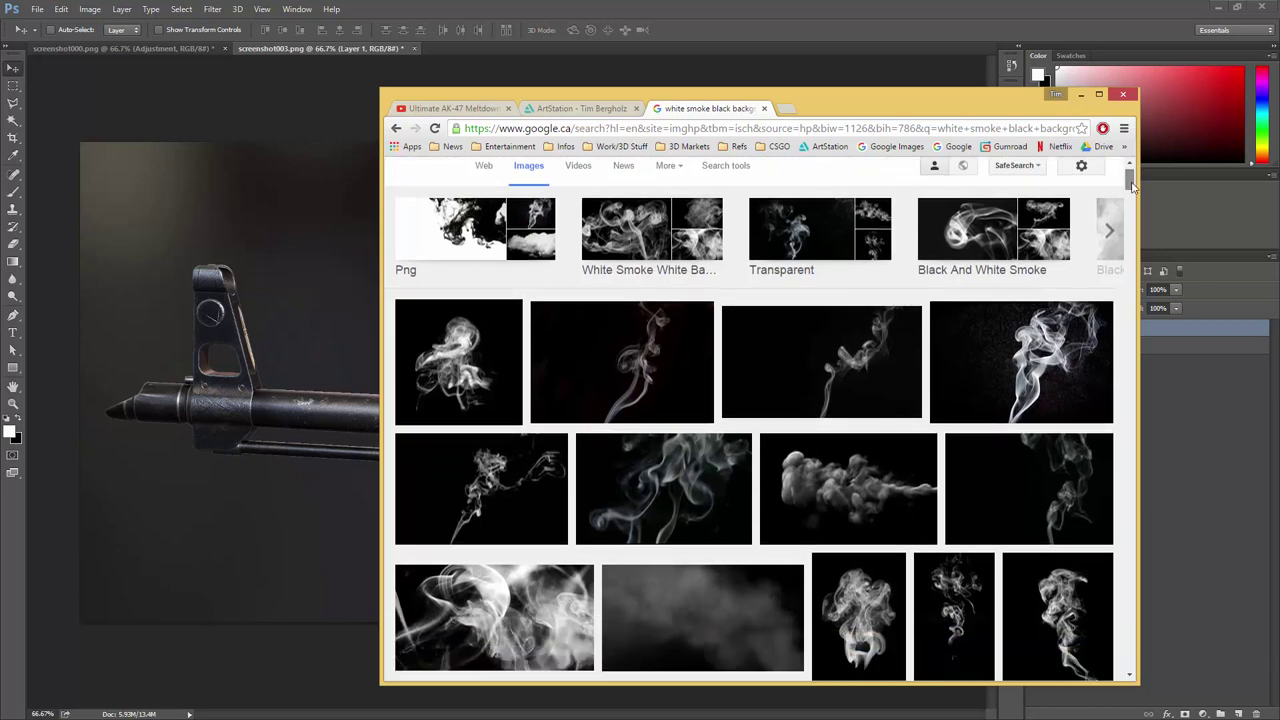
{"action": "scroll", "coordinate": [1131, 183], "scroll_direction": "down", "scroll_amount": 1}
{"action": "scroll", "coordinate": [1131, 183], "scroll_direction": "up", "scroll_amount": 1}
{"action": "scroll", "coordinate": [1131, 183], "scroll_direction": "up", "scroll_amount": 1}
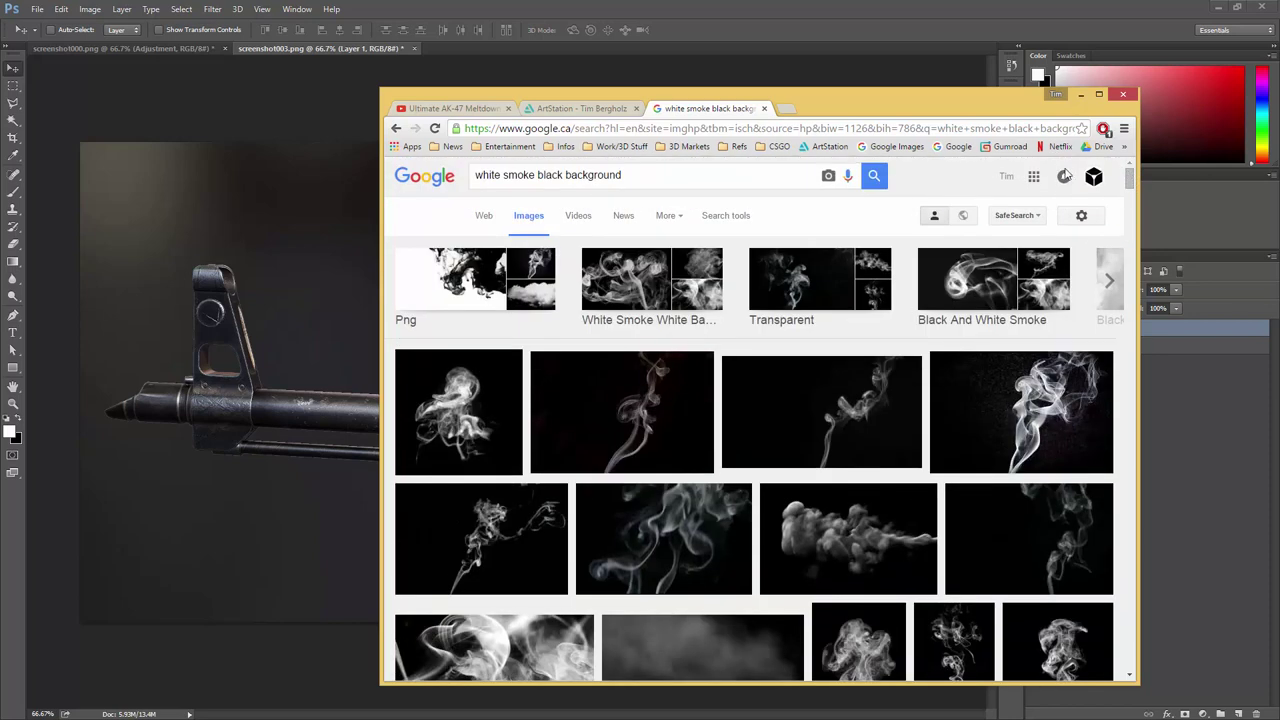
{"action": "left_click", "coordinate": [722, 215]}
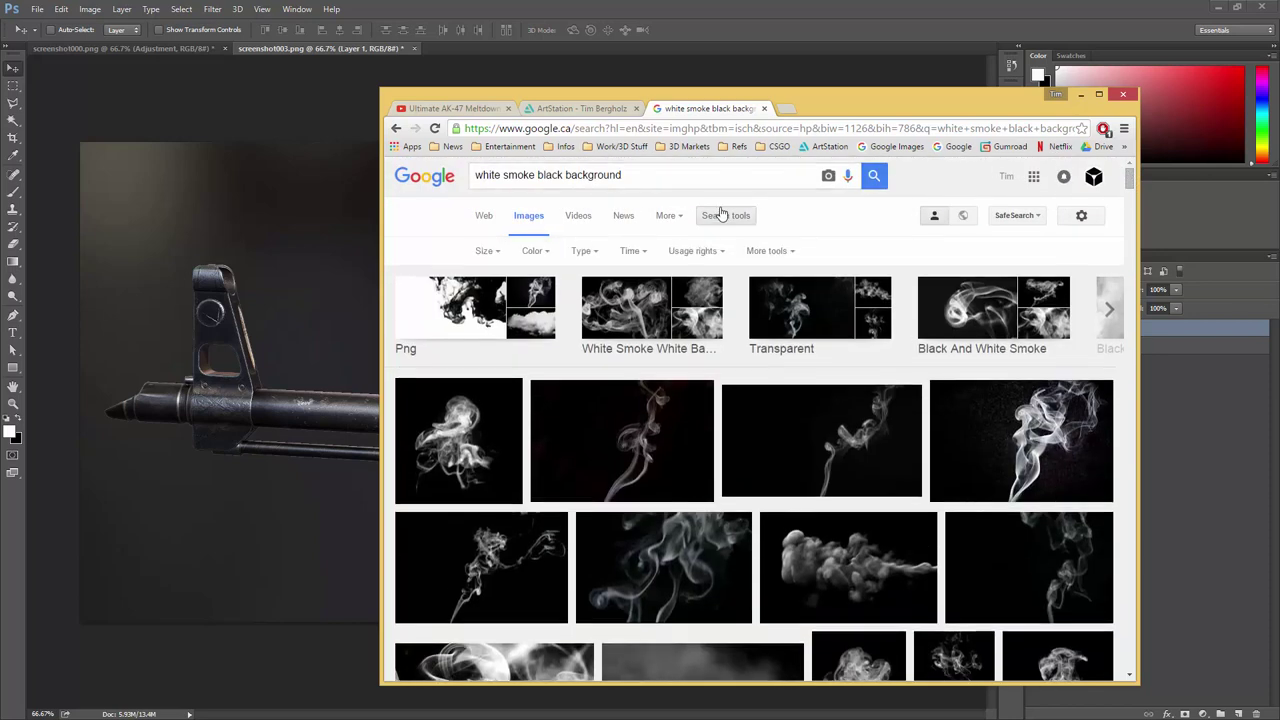
{"action": "left_click", "coordinate": [488, 251]}
{"action": "left_click", "coordinate": [490, 295]}
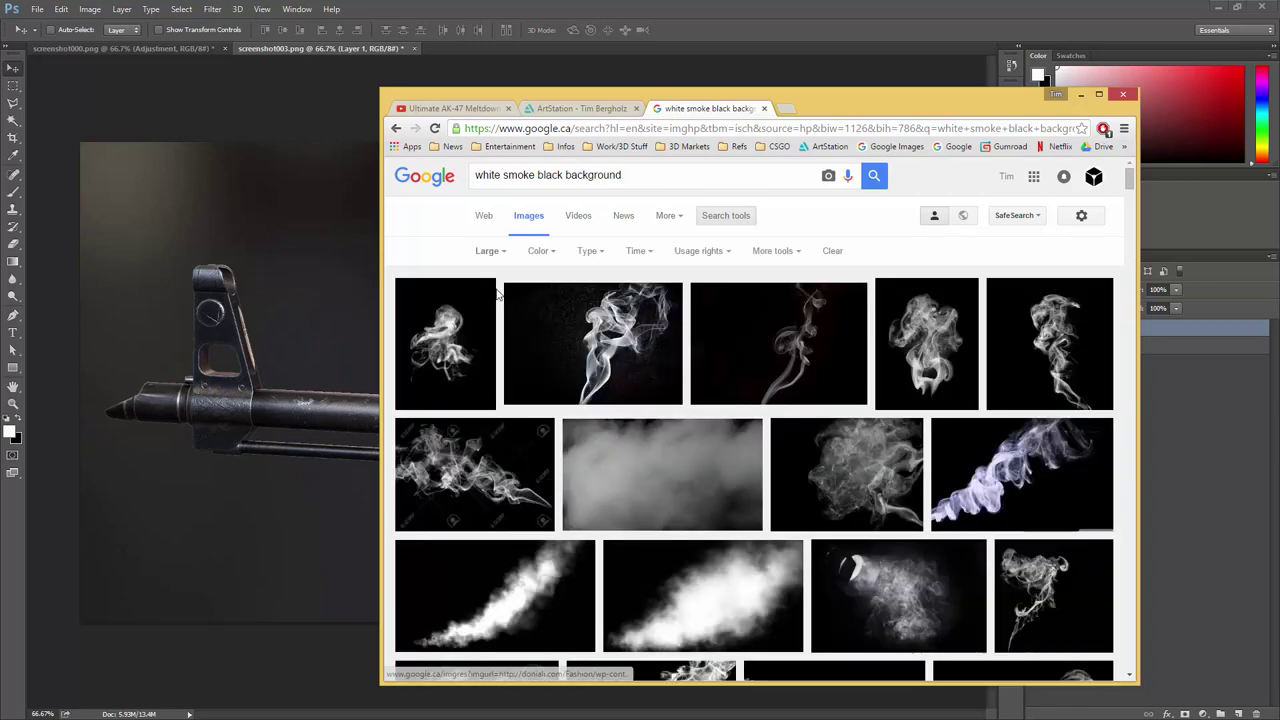
- Open the billowing smoke image smoke_texture2772.jpg at full size and copy it
{"action": "left_click", "coordinate": [837, 458]}
{"action": "left_click", "coordinate": [908, 406]}
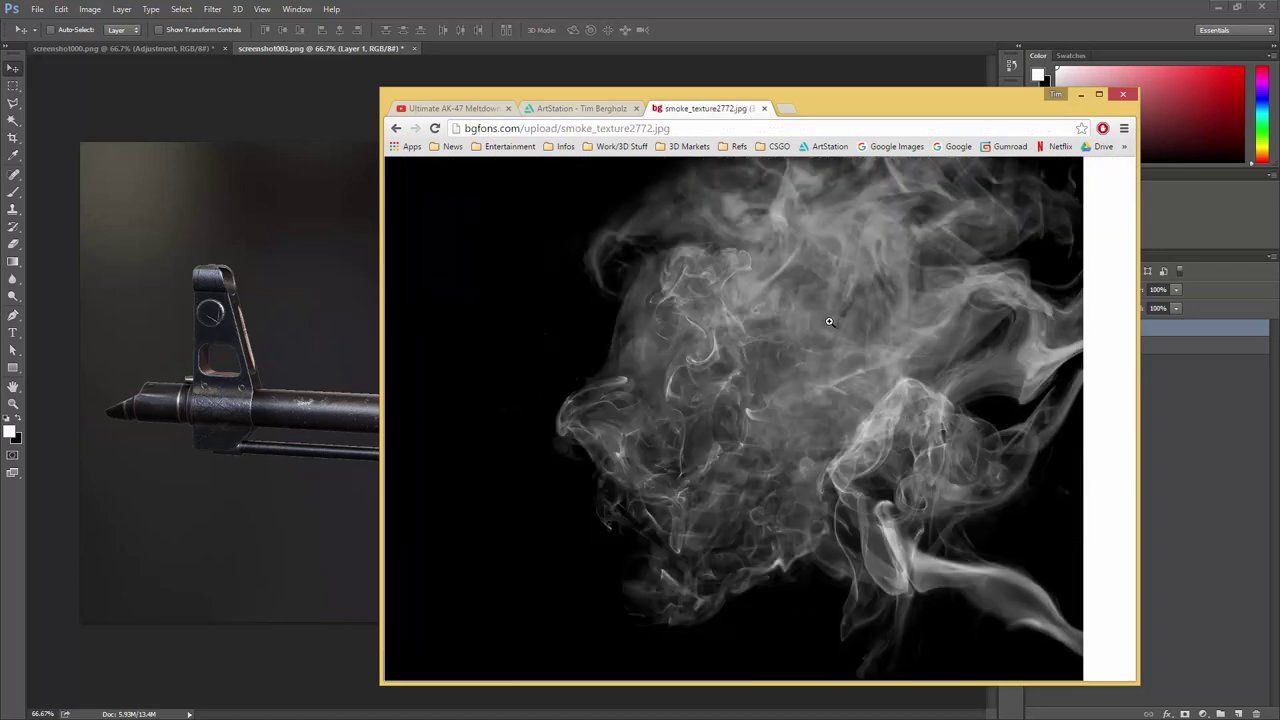
{"action": "right_click", "coordinate": [829, 321]}
{"action": "left_click", "coordinate": [870, 360]}
{"action": "left_click_drag", "start_coordinate": [935, 120], "coordinate": [1006, 124]}
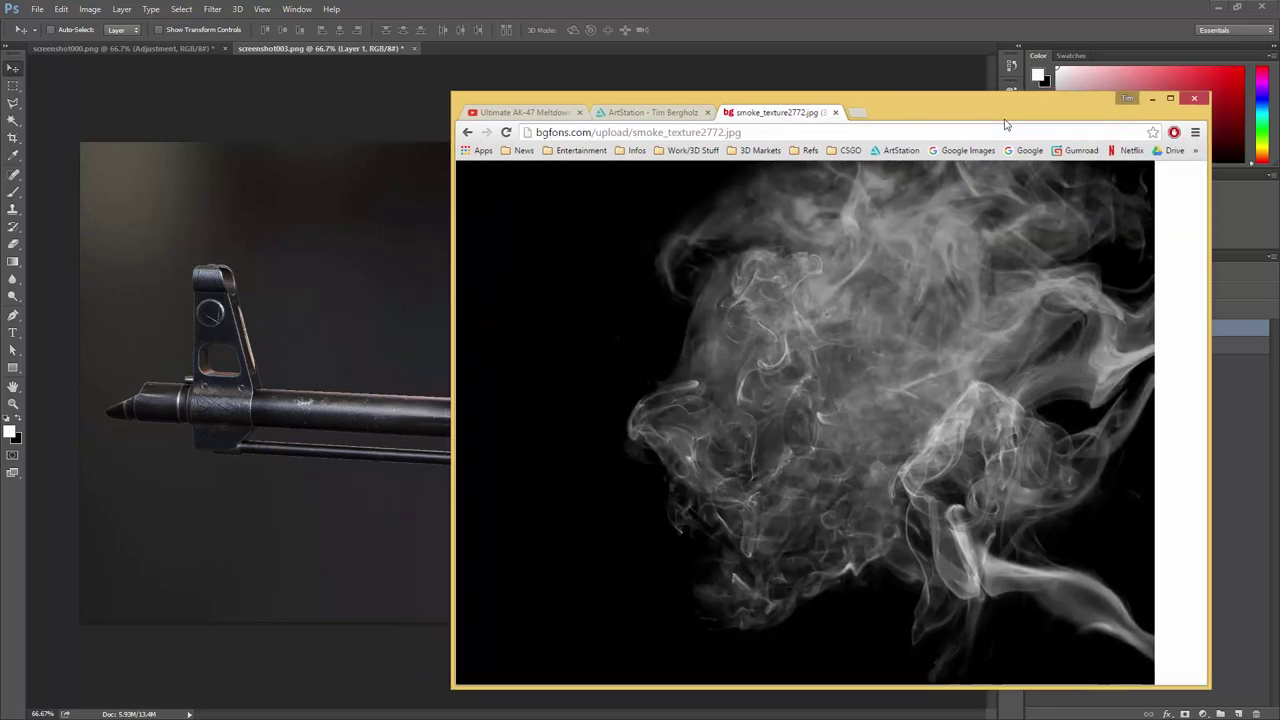
- Switch to Photoshop and paste the smoke image into screenshot003.png as a new layer above the cut-out rifle
{"action": "key", "text": "alt+Tab"}
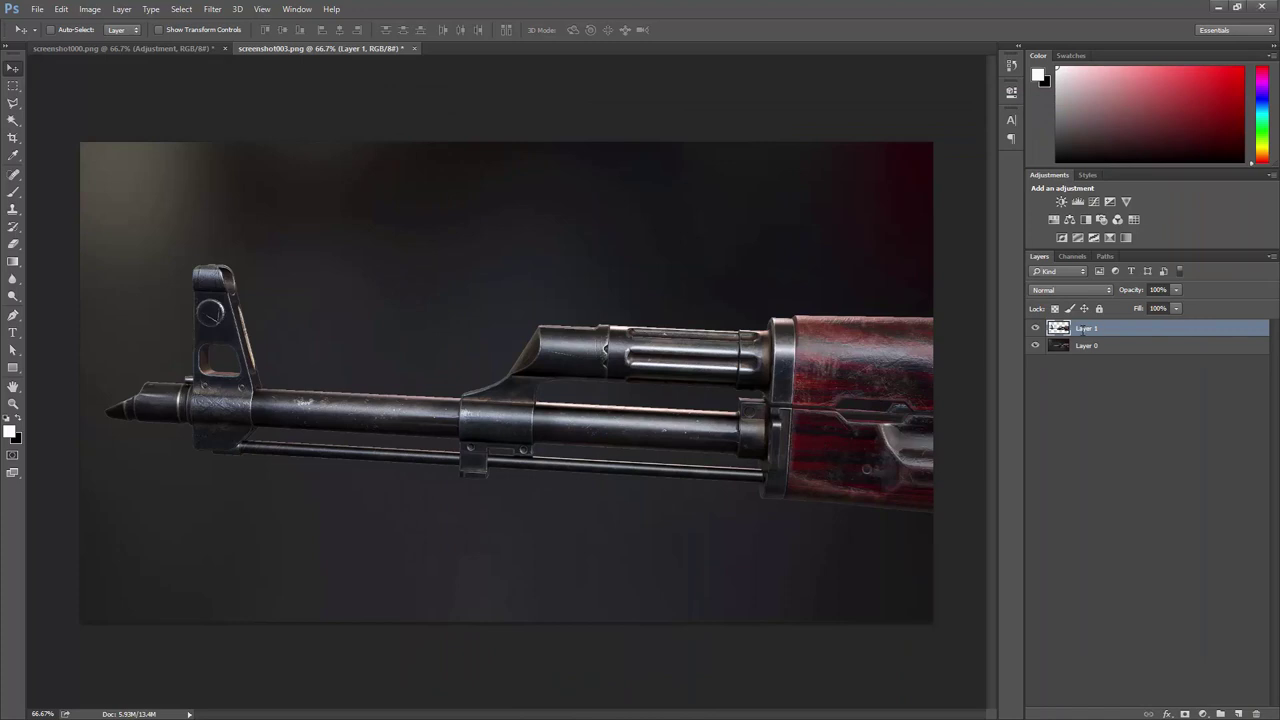
{"action": "key", "text": "ctrl+v"}
{"action": "key", "text": "alt"}
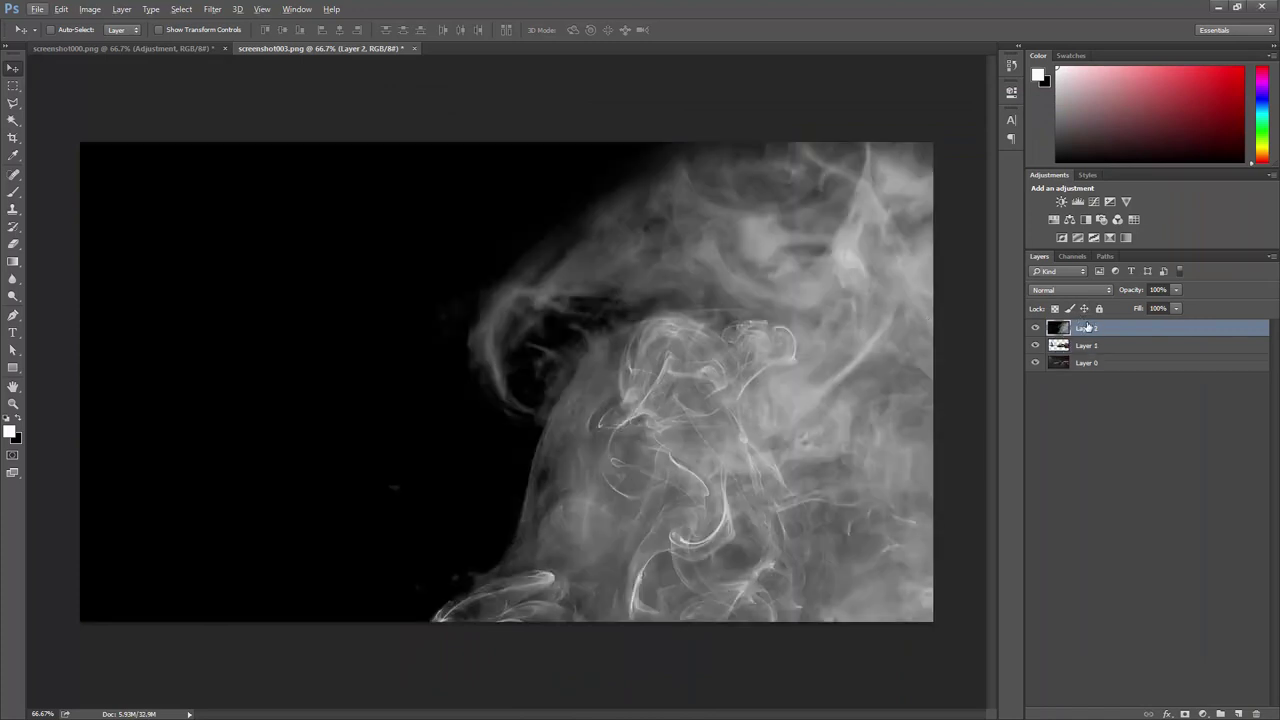
{"action": "key", "text": "alt"}
- Scale the smoke layer down proportionally and move it up over the rifle barrel and handguard
{"action": "key", "text": "ctrl+t"}
{"action": "key", "text": "ctrl+minus"}
{"action": "key", "text": "ctrl+minus"}
{"action": "key", "text": "ctrl+minus"}
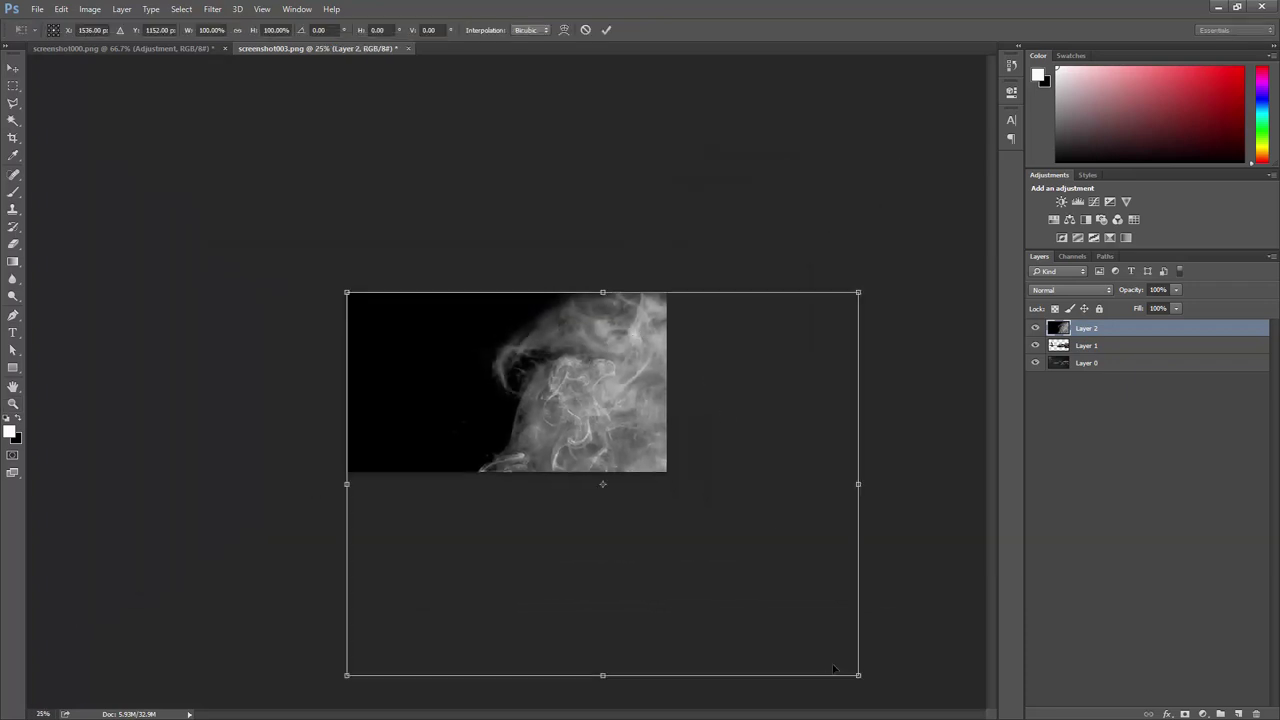
{"action": "left_click_drag", "start_coordinate": [848, 664], "coordinate": [637, 509], "text": "shift"}
{"action": "left_click_drag", "start_coordinate": [581, 456], "coordinate": [601, 362]}
{"action": "key", "text": "Return"}
{"action": "key", "text": "z"}
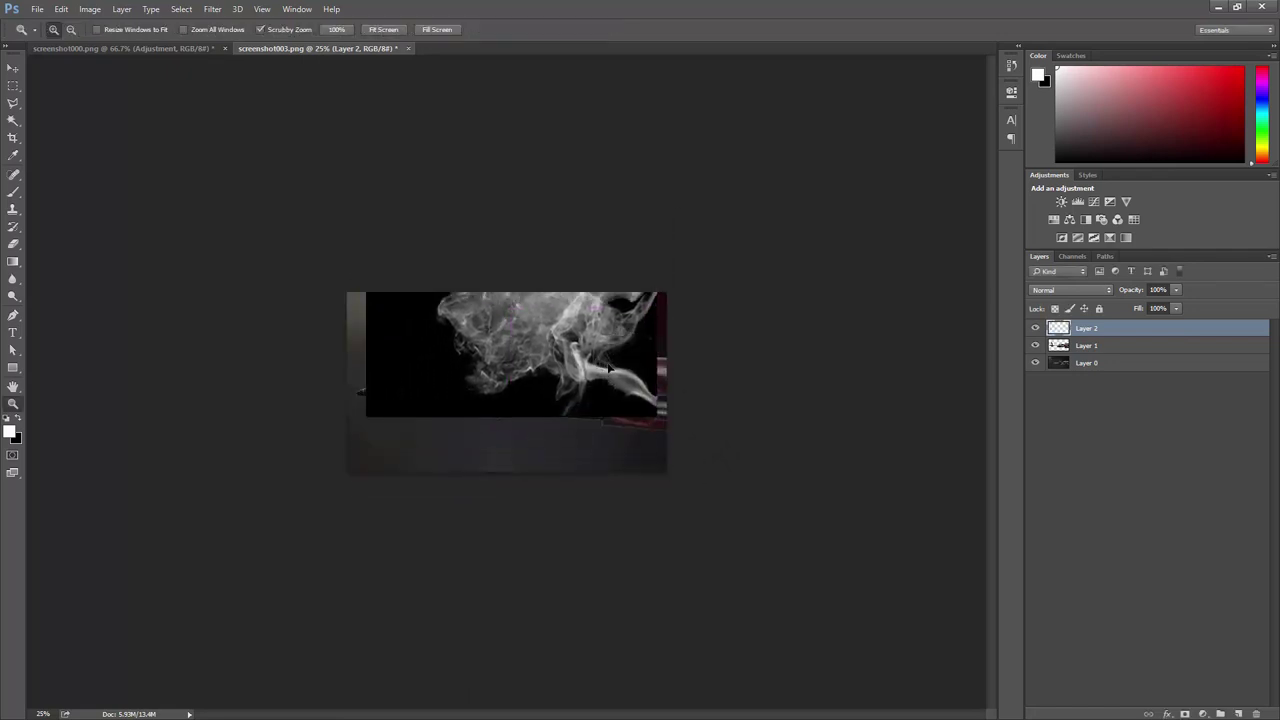
{"action": "key", "text": "ctrl+0"}
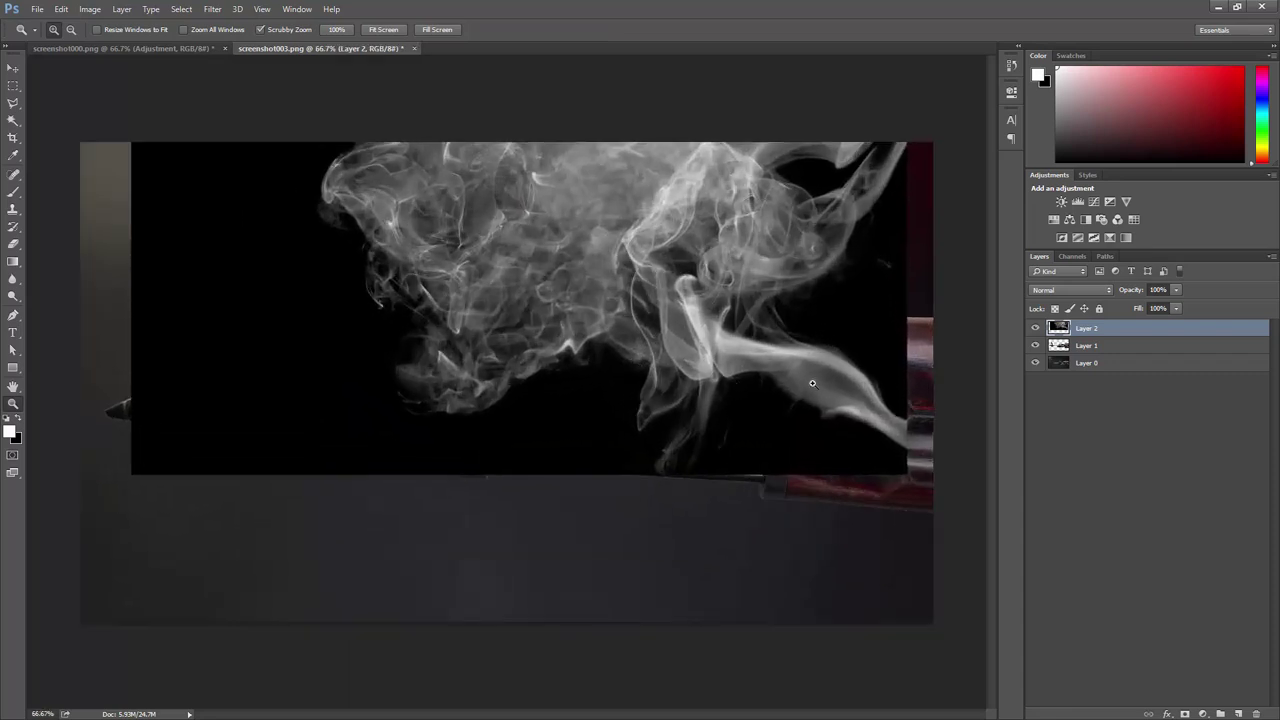
- Set the smoke layer's blend mode to Screen and keep a hidden duplicate of it
{"action": "left_click", "coordinate": [1059, 290]}
{"action": "left_click", "coordinate": [1040, 382]}
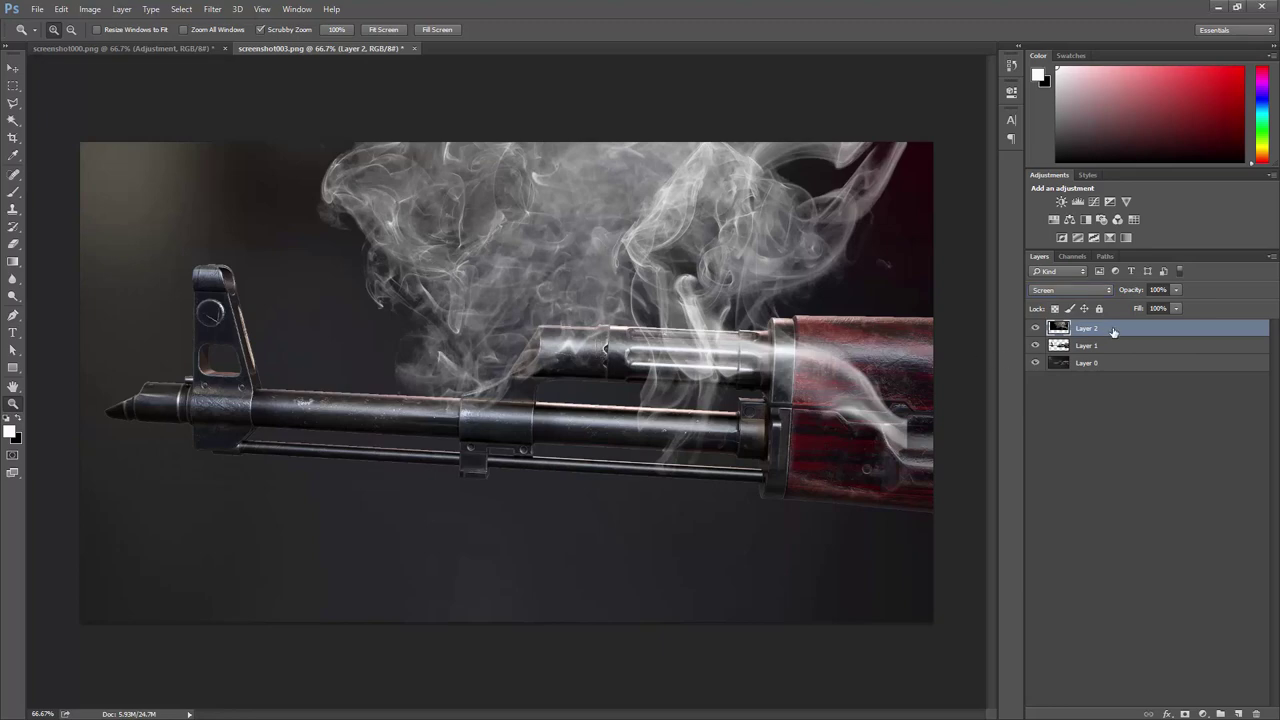
{"action": "key", "text": "ctrl+j"}
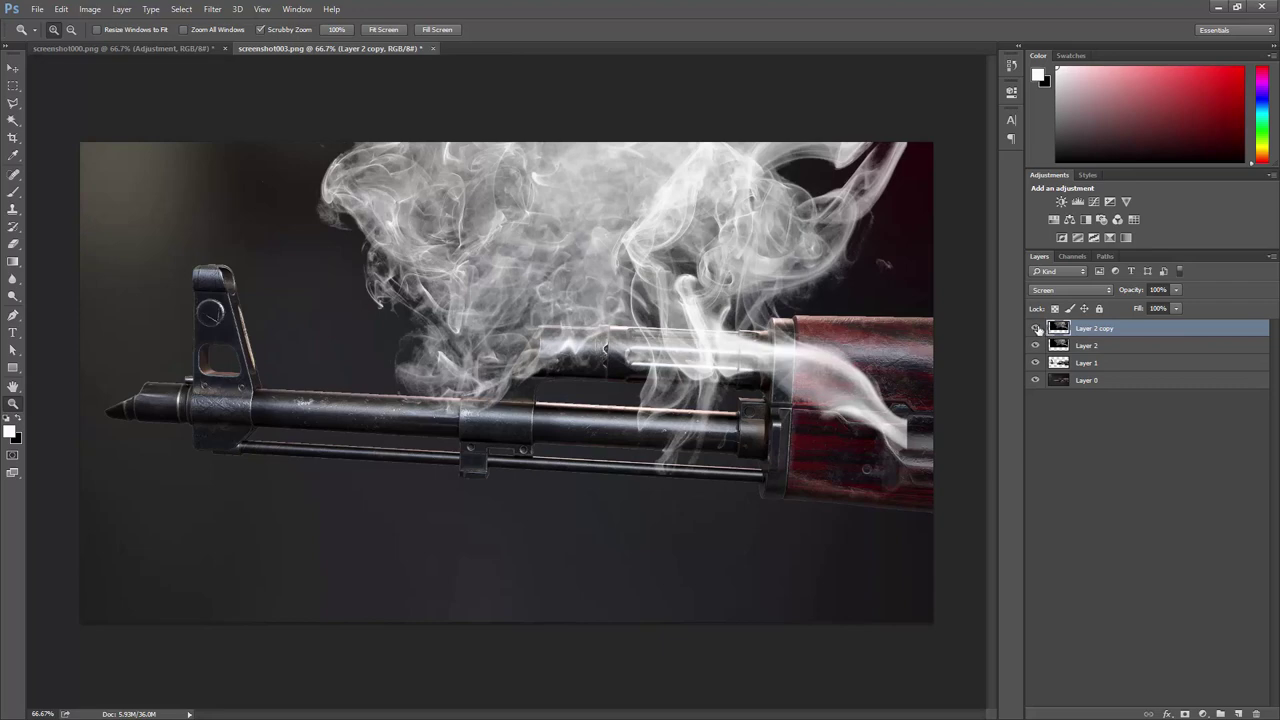
{"action": "left_click", "coordinate": [1037, 330]}
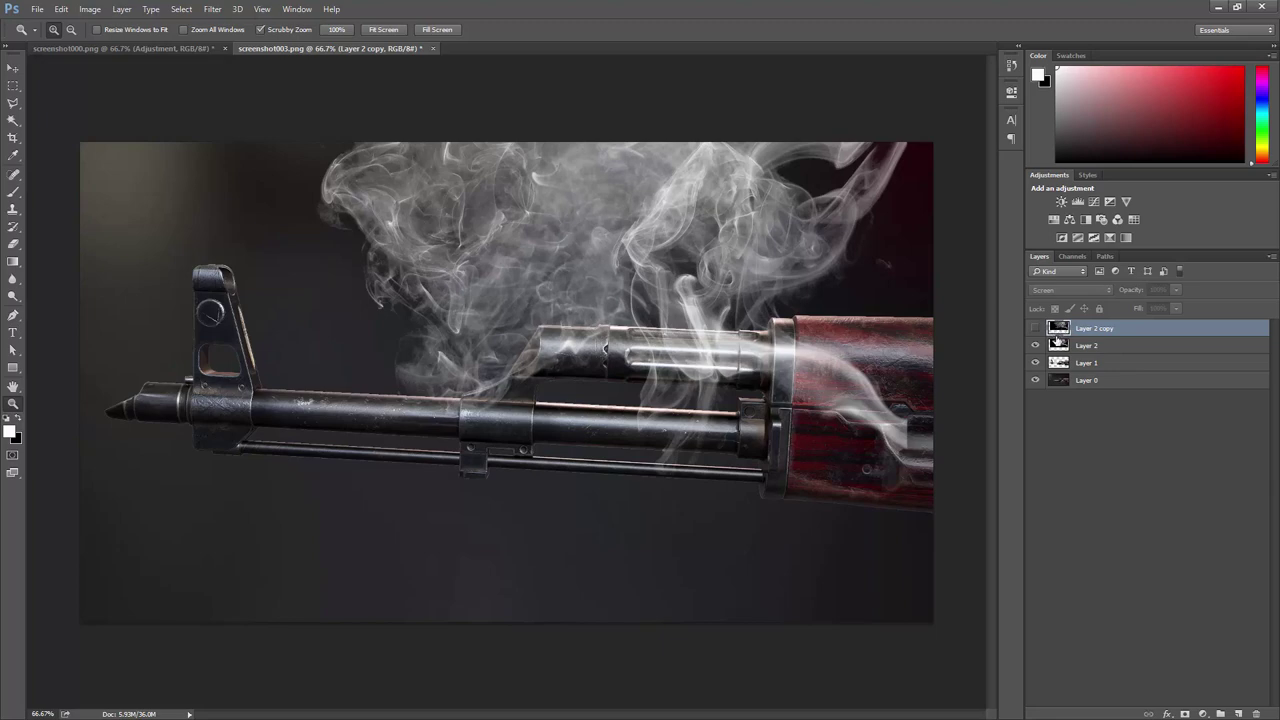
- Move the smoke on Layer 2 beneath the cut-out rifle on Layer 1
{"action": "left_click", "coordinate": [1087, 346]}
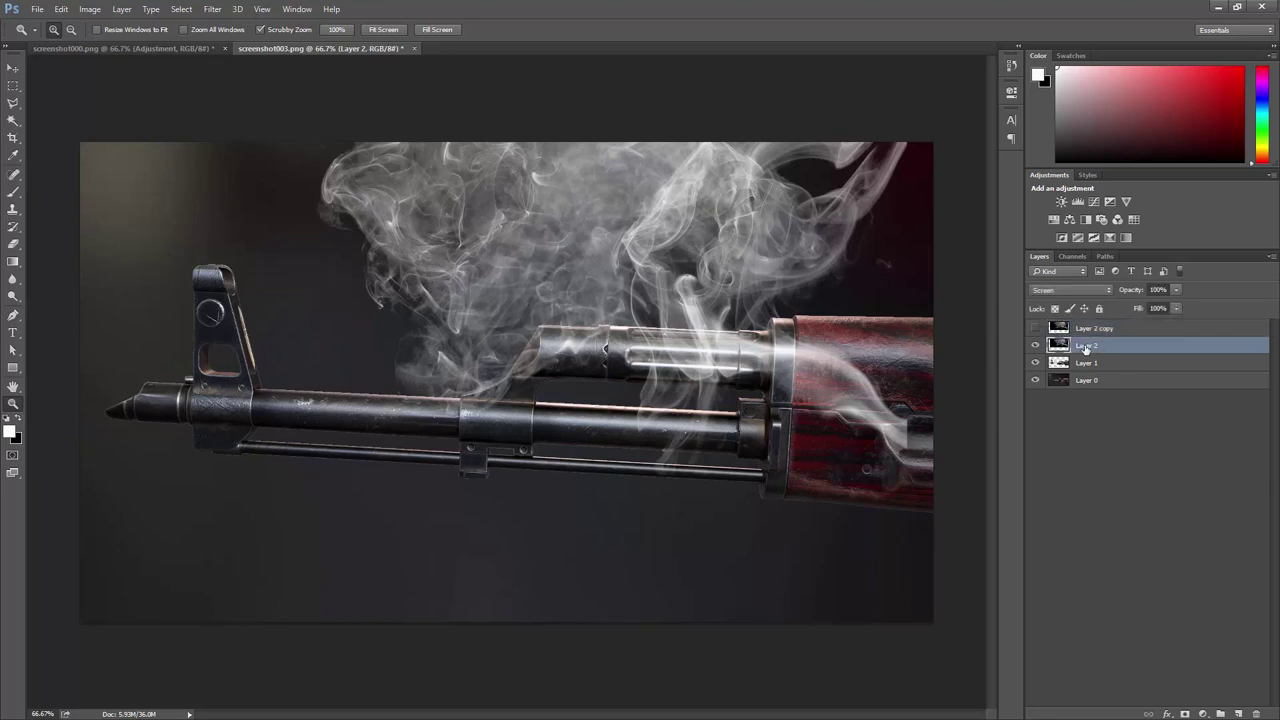
{"action": "left_click_drag", "start_coordinate": [1087, 348], "coordinate": [1065, 365]}
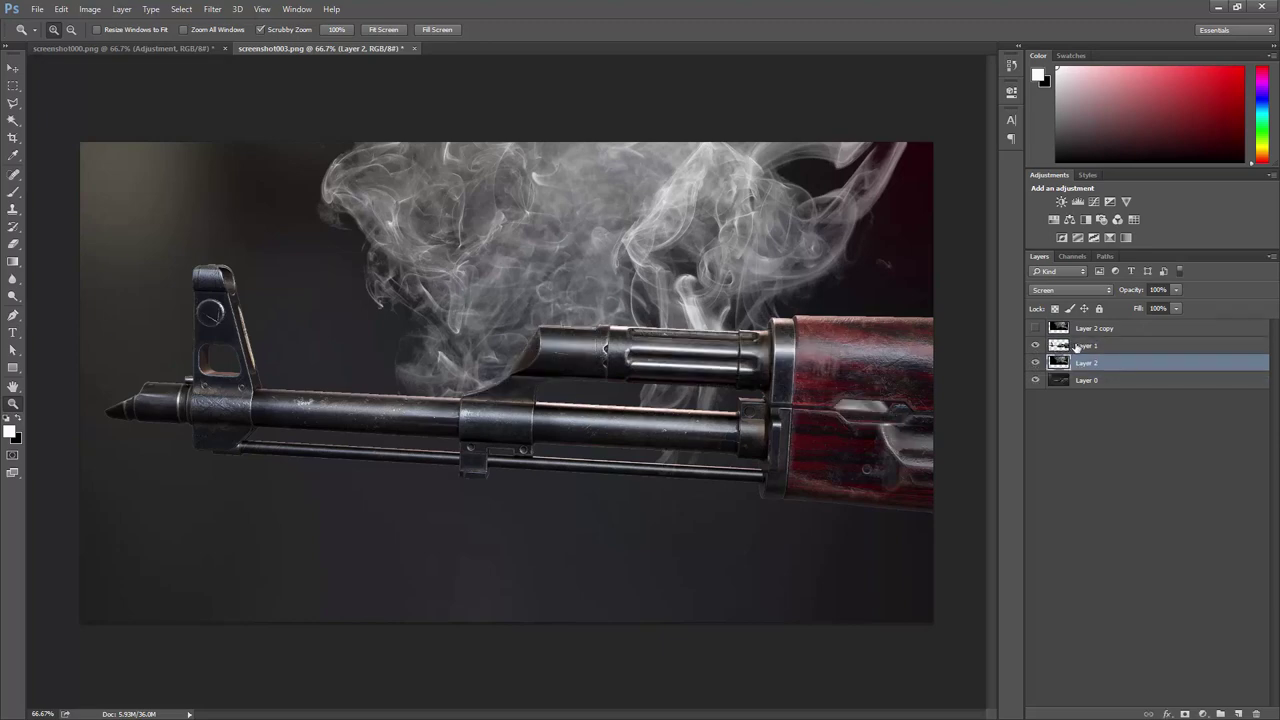
{"action": "left_click", "coordinate": [1066, 348]}
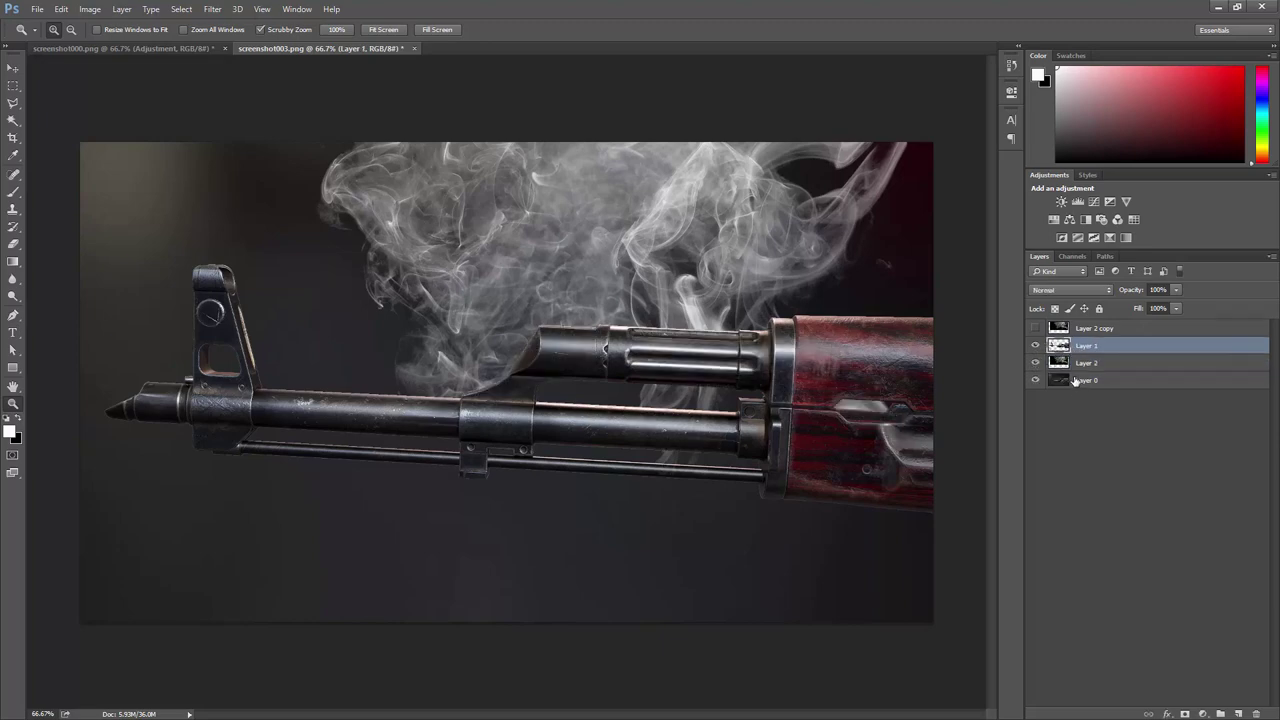
{"action": "left_click", "coordinate": [1075, 381]}
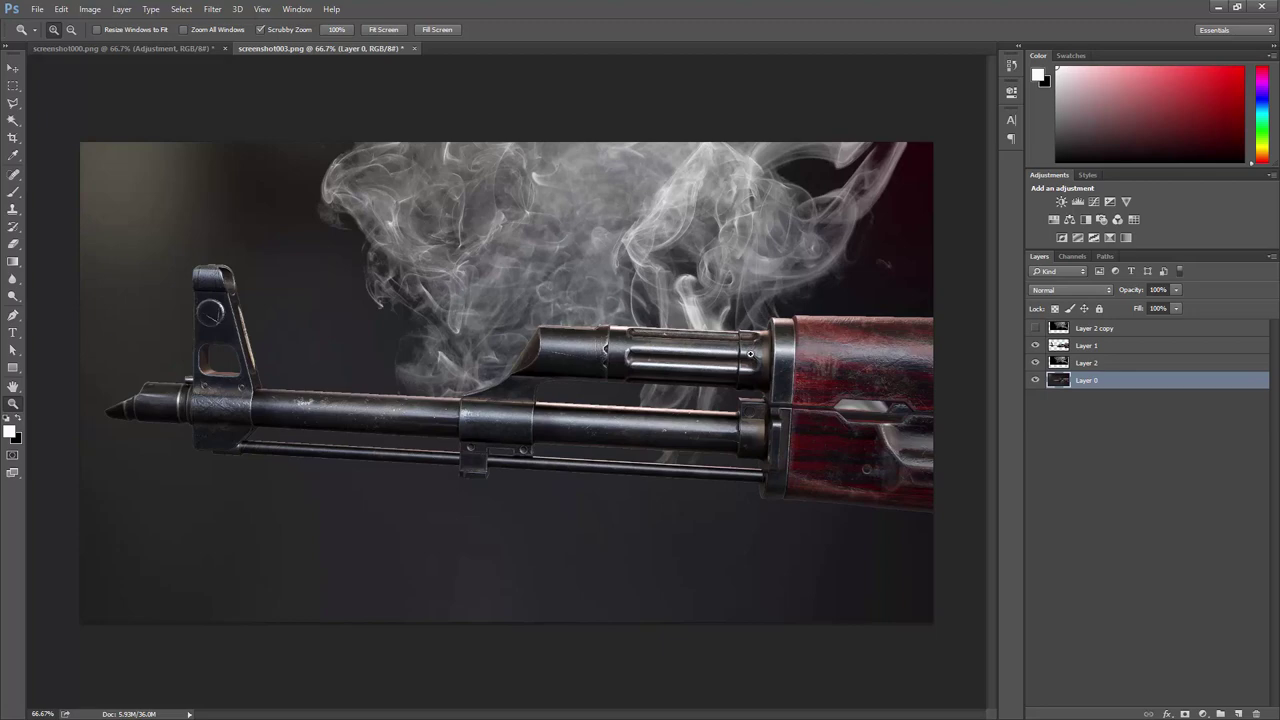
- Add a layer mask to Layer 1 and paint it black at 81% opacity to reveal smoke over the gas tube
{"action": "left_click", "coordinate": [1060, 347]}
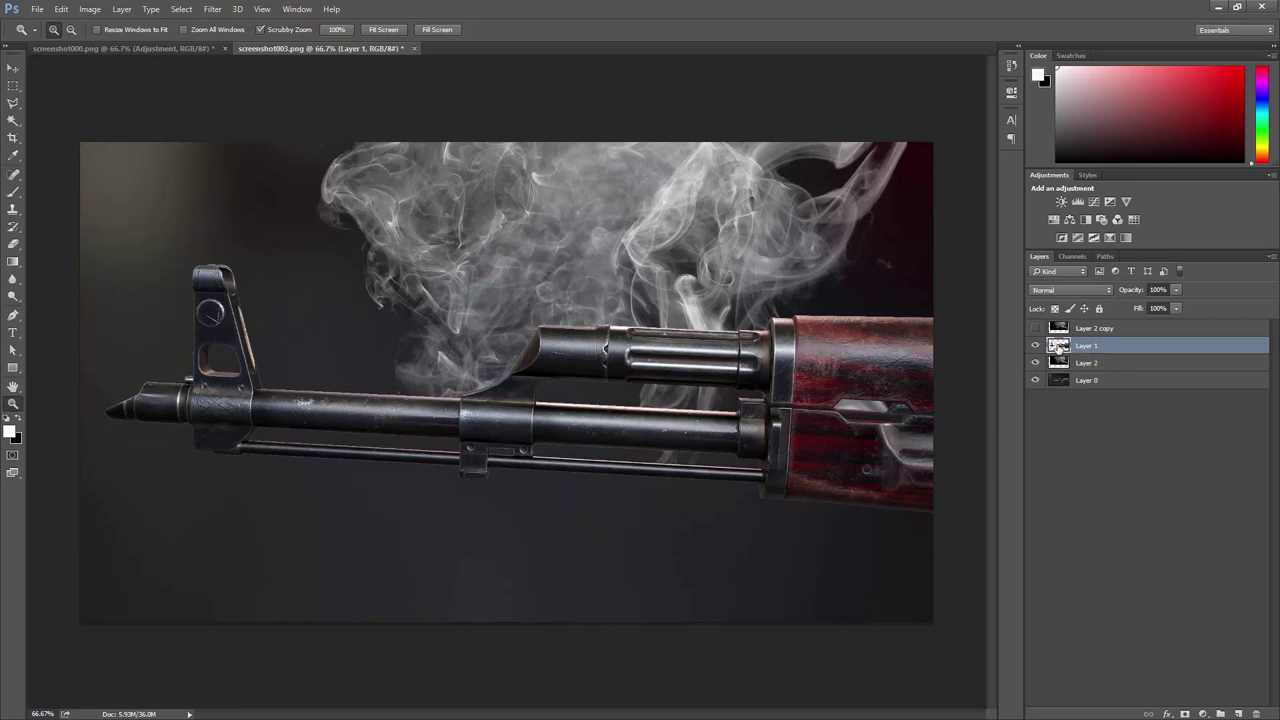
{"action": "right_click", "coordinate": [1058, 347]}
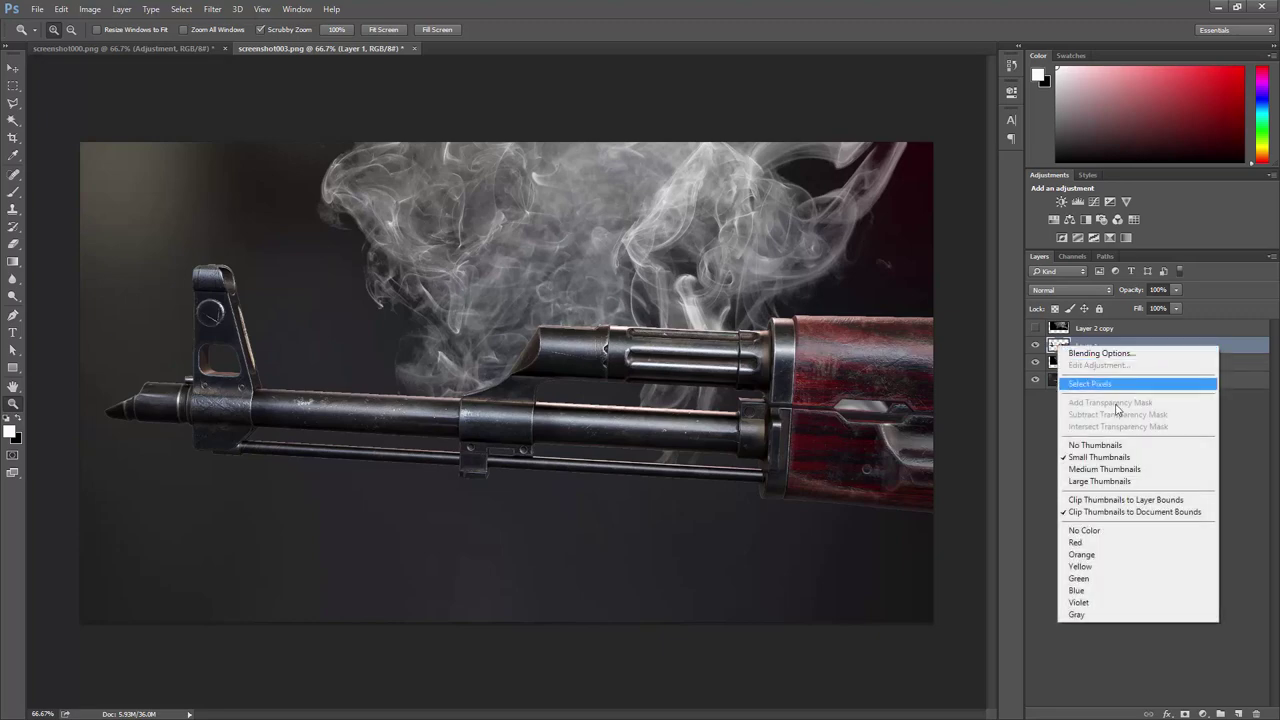
{"action": "left_click", "coordinate": [1046, 414]}
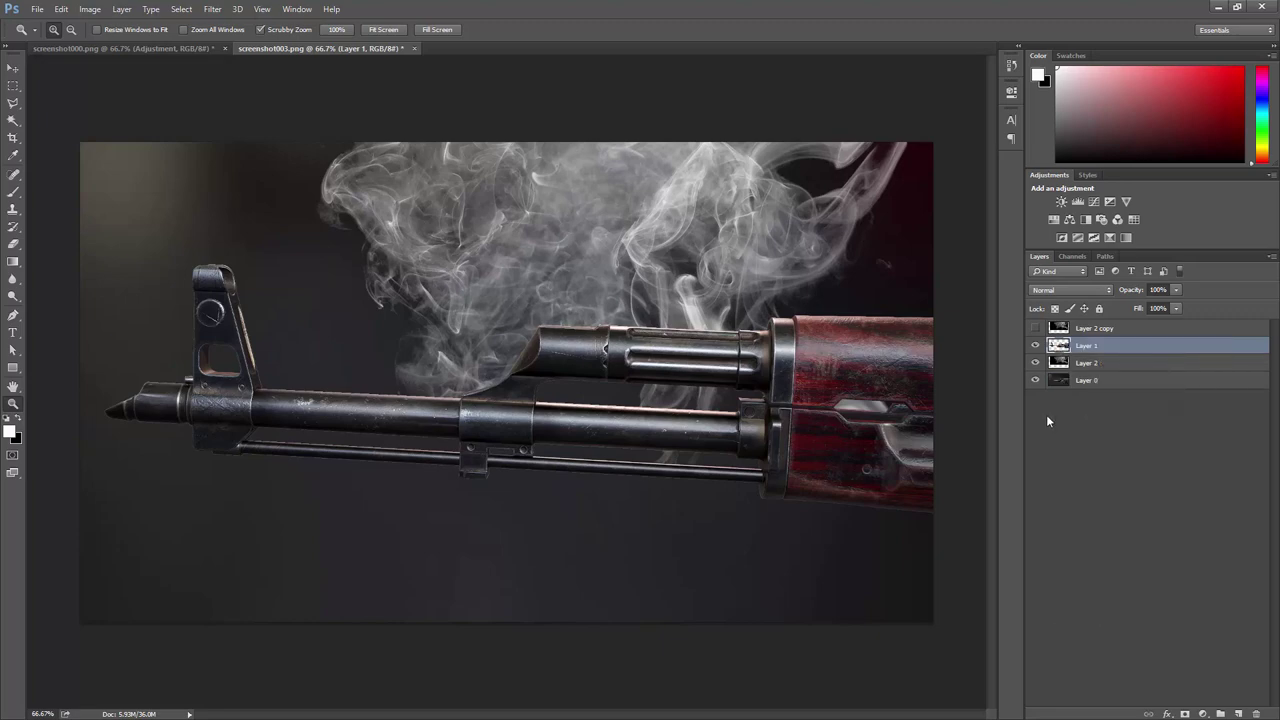
{"action": "left_click", "coordinate": [1185, 713]}
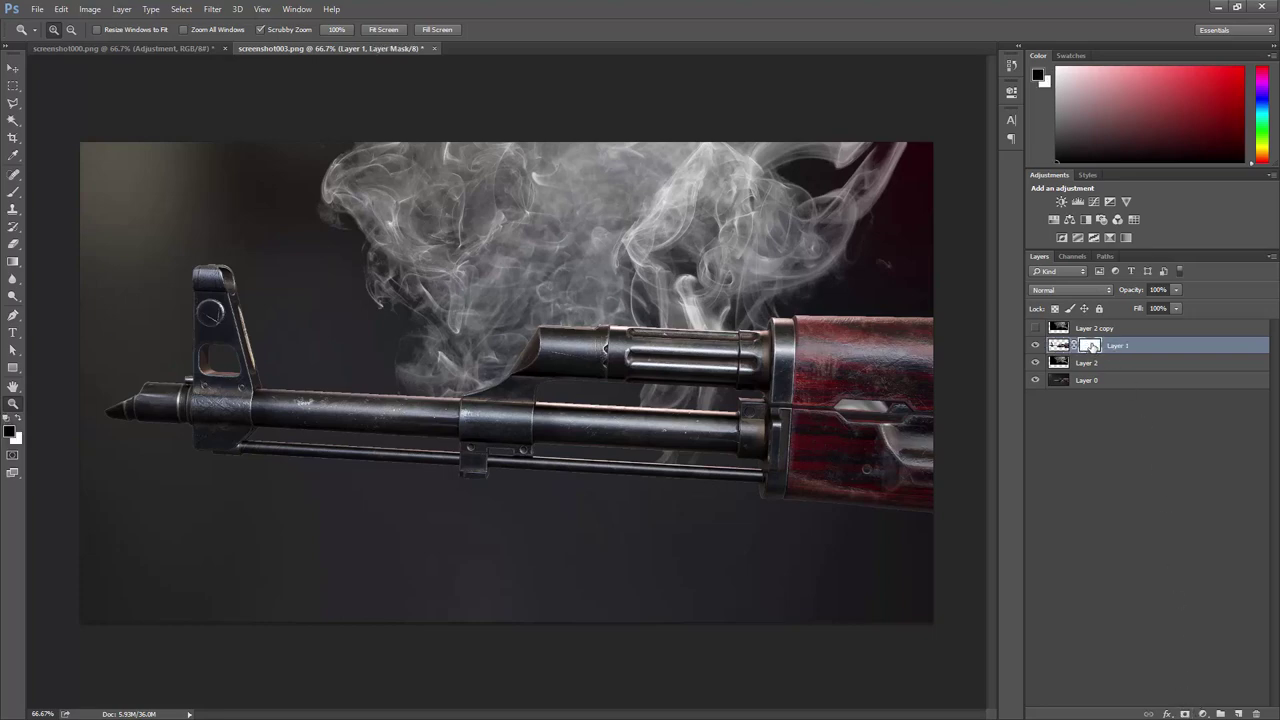
{"action": "key", "text": "v"}
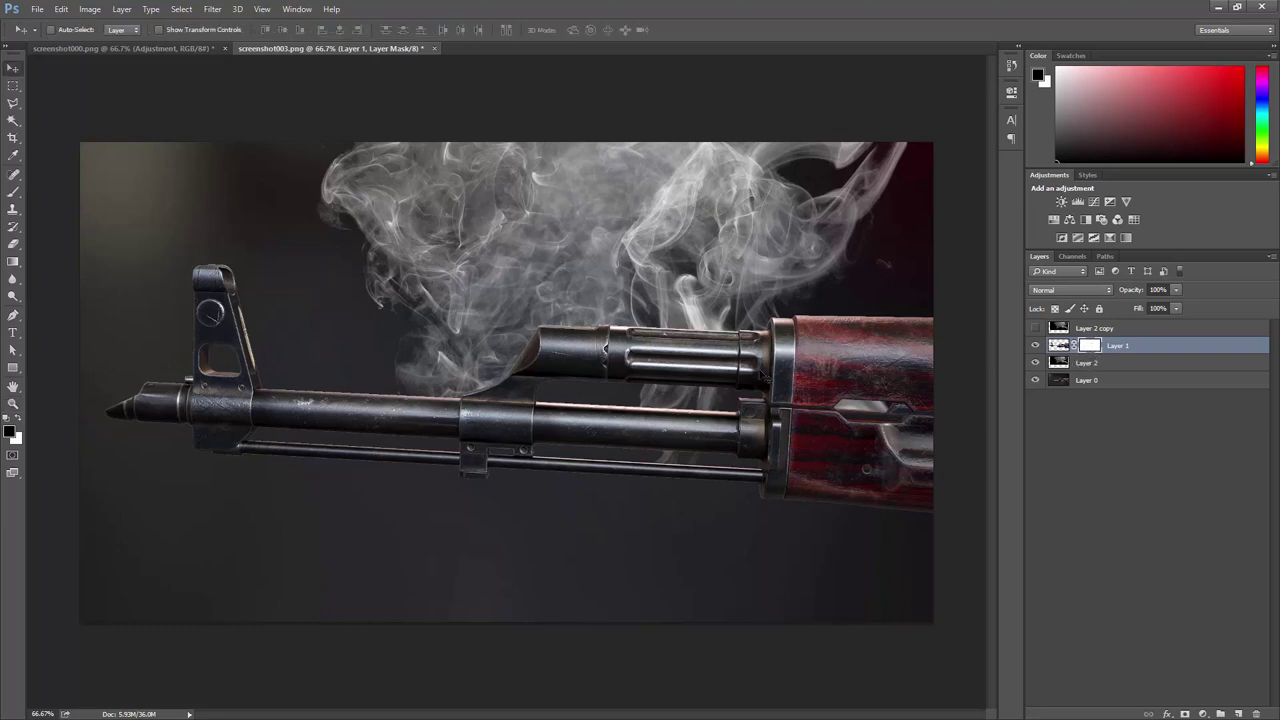
{"action": "key", "text": "b"}
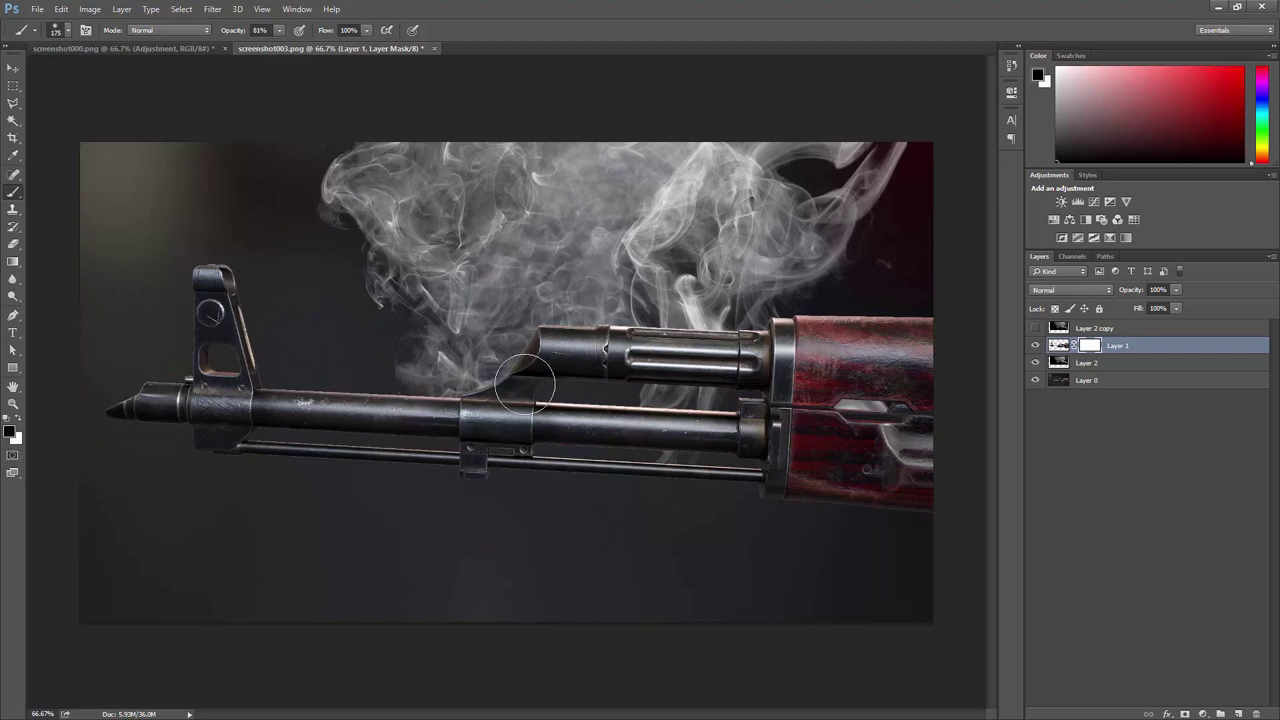
{"action": "mouse_move", "coordinate": [680, 358]}
{"action": "left_mouse_down"}
{"action": "mouse_move", "coordinate": [690, 365]}
{"action": "mouse_move", "coordinate": [665, 333]}
{"action": "mouse_move", "coordinate": [672, 322]}
{"action": "mouse_move", "coordinate": [698, 338]}
{"action": "mouse_move", "coordinate": [712, 330]}
{"action": "mouse_move", "coordinate": [706, 300]}
{"action": "mouse_move", "coordinate": [712, 310]}
{"action": "left_mouse_up"}
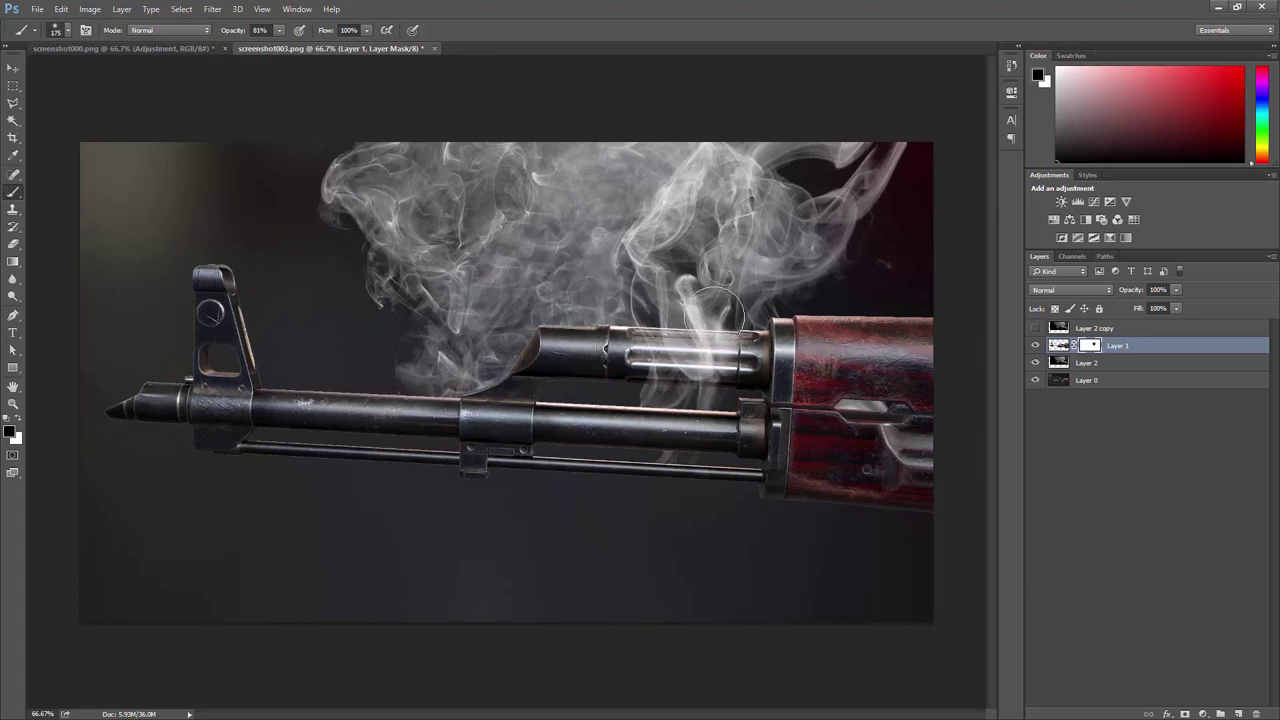
{"action": "mouse_move", "coordinate": [663, 393]}
{"action": "left_mouse_down"}
{"action": "mouse_move", "coordinate": [669, 432]}
{"action": "mouse_move", "coordinate": [681, 437]}
{"action": "mouse_move", "coordinate": [694, 415]}
{"action": "mouse_move", "coordinate": [664, 435]}
{"action": "mouse_move", "coordinate": [664, 485]}
{"action": "mouse_move", "coordinate": [680, 463]}
{"action": "mouse_move", "coordinate": [652, 419]}
{"action": "mouse_move", "coordinate": [661, 425]}
{"action": "mouse_move", "coordinate": [655, 352]}
{"action": "left_mouse_up"}
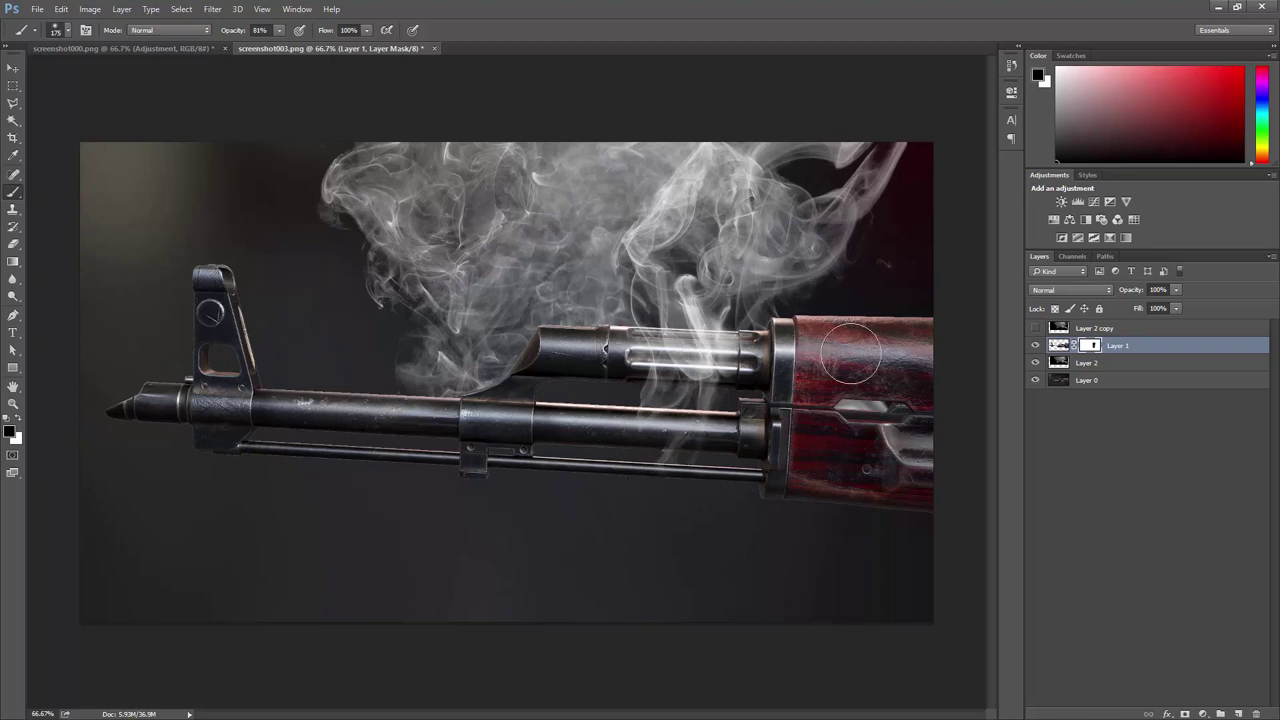
- Reveal smoke over the red handguard by painting the Layer 1 mask with a smaller brush, reducing its size to 50
{"action": "key", "text": "bracketleft"}
{"action": "key", "text": "bracketleft"}
{"action": "key", "text": "bracketleft"}
{"action": "key", "text": "bracketleft"}
{"action": "key", "text": "bracketleft"}
{"action": "key", "text": "bracketleft"}
{"action": "key", "text": "bracketleft"}
{"action": "key", "text": "bracketleft"}
{"action": "mouse_move", "coordinate": [852, 374]}
{"action": "left_mouse_down"}
{"action": "mouse_move", "coordinate": [760, 308]}
{"action": "mouse_move", "coordinate": [772, 336]}
{"action": "mouse_move", "coordinate": [816, 357]}
{"action": "mouse_move", "coordinate": [743, 306]}
{"action": "mouse_move", "coordinate": [758, 343]}
{"action": "mouse_move", "coordinate": [702, 328]}
{"action": "mouse_move", "coordinate": [770, 346]}
{"action": "mouse_move", "coordinate": [693, 323]}
{"action": "mouse_move", "coordinate": [830, 365]}
{"action": "mouse_move", "coordinate": [847, 385]}
{"action": "mouse_move", "coordinate": [695, 351]}
{"action": "mouse_move", "coordinate": [799, 380]}
{"action": "mouse_move", "coordinate": [686, 363]}
{"action": "mouse_move", "coordinate": [747, 376]}
{"action": "mouse_move", "coordinate": [803, 445]}
{"action": "mouse_move", "coordinate": [790, 432]}
{"action": "mouse_move", "coordinate": [761, 460]}
{"action": "left_mouse_up"}
{"action": "key", "text": "bracketleft"}
{"action": "key", "text": "bracketleft"}
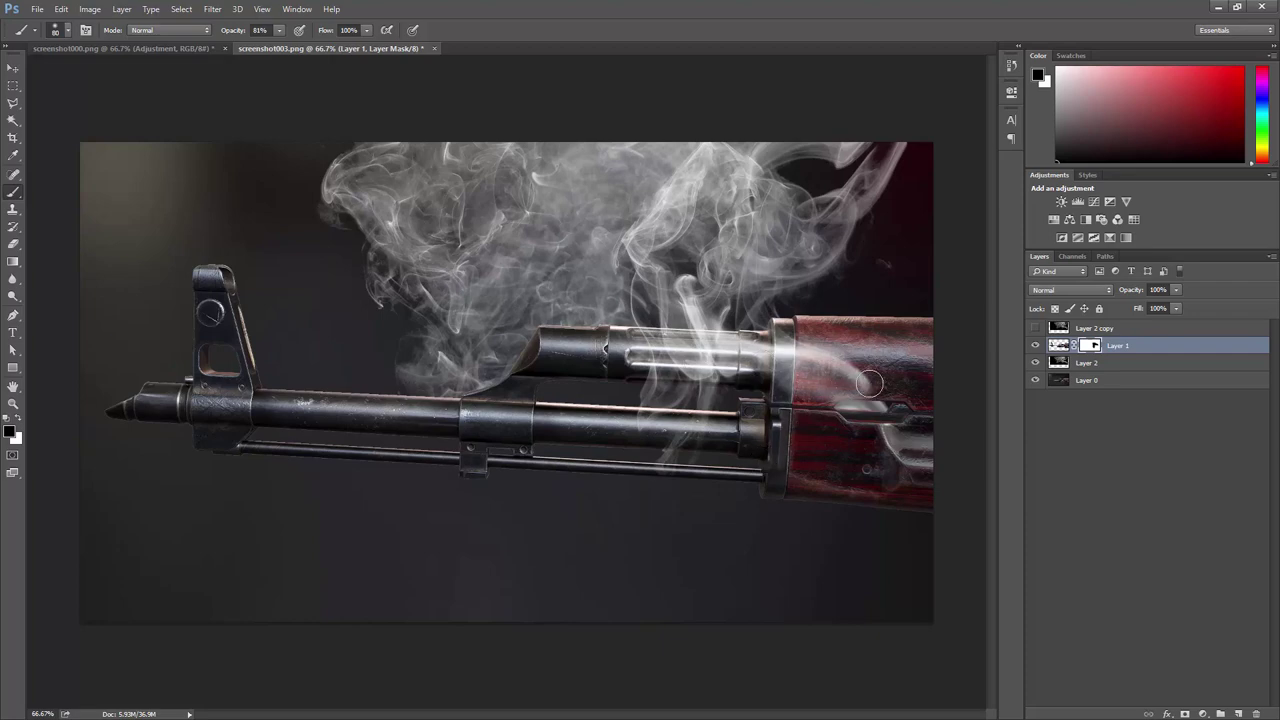
{"action": "key", "text": "bracketleft"}
{"action": "key", "text": "bracketleft"}
- Set the opacity of the Layer 2 smoke to 65%
{"action": "left_click", "coordinate": [1058, 366]}
{"action": "mouse_move", "coordinate": [1138, 291]}
{"action": "left_mouse_down"}
{"action": "mouse_move", "coordinate": [1100, 291]}
{"action": "mouse_move", "coordinate": [1116, 291]}
{"action": "left_mouse_up"}
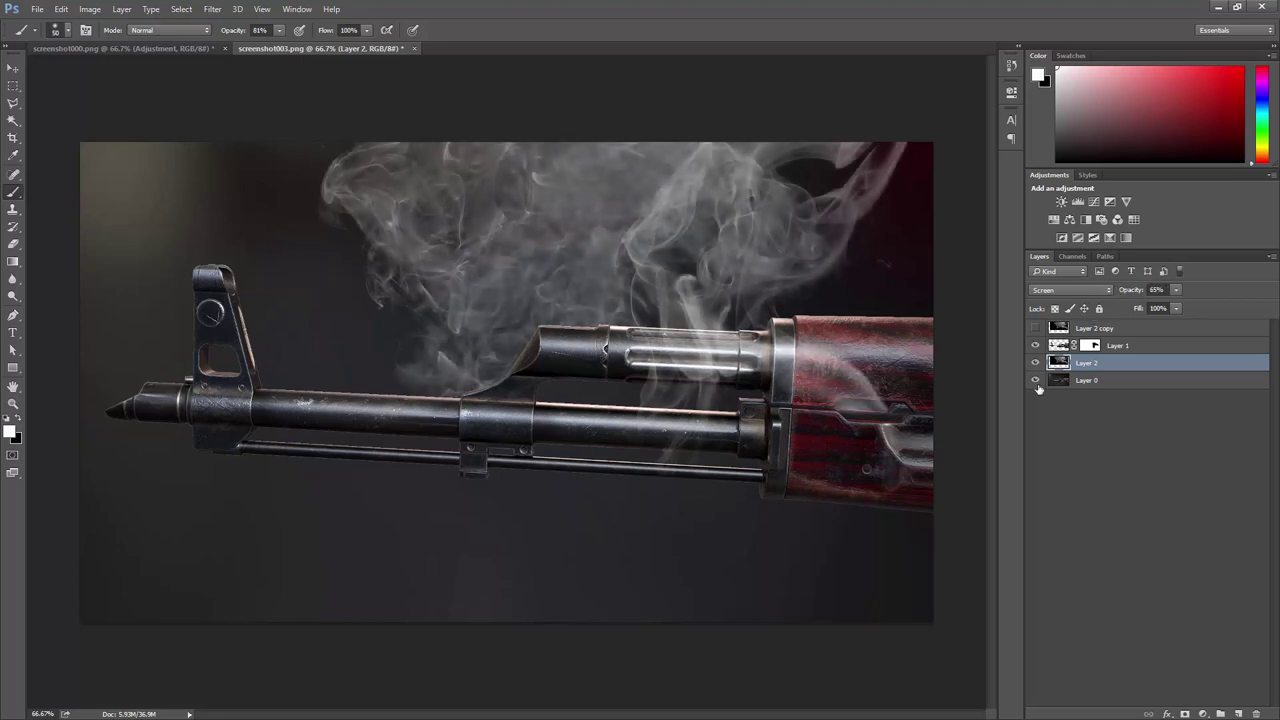
- Copy the Particles group from screenshot000.png into screenshot003.png and minimize the source document
{"action": "left_click", "coordinate": [160, 48]}
{"action": "left_click", "coordinate": [1081, 345]}
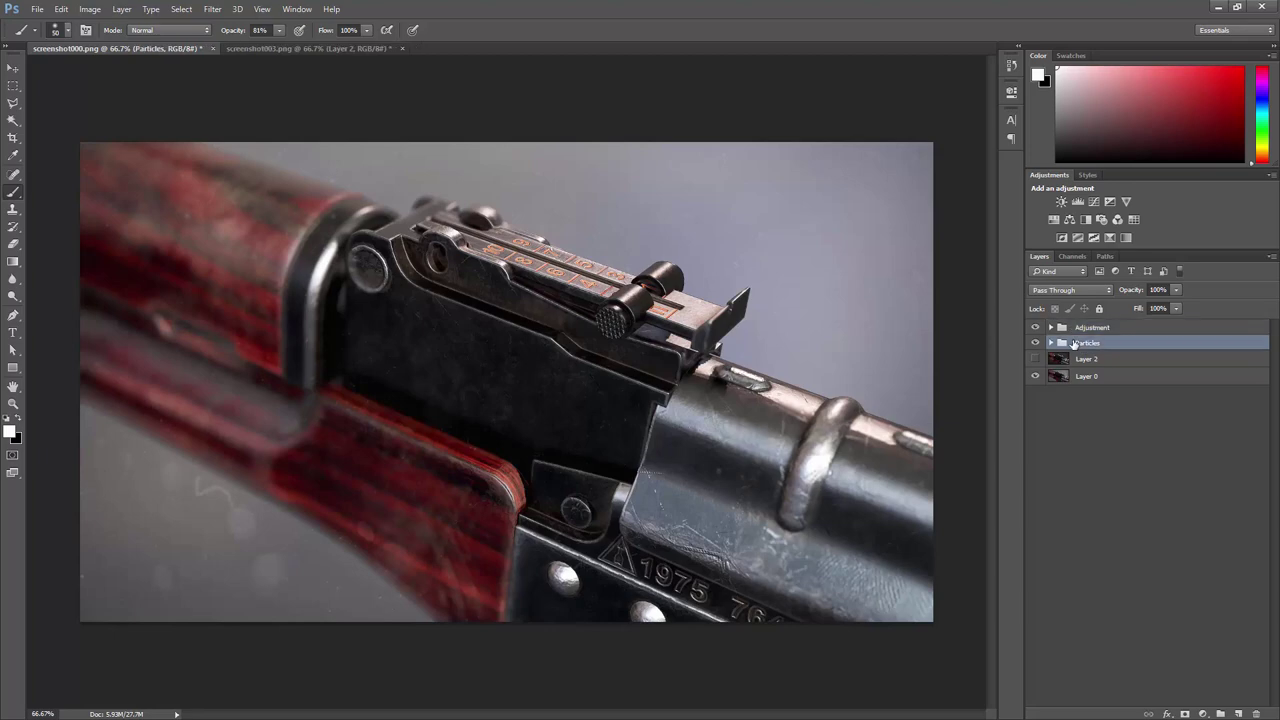
{"action": "left_click_drag", "start_coordinate": [170, 50], "coordinate": [551, 251]}
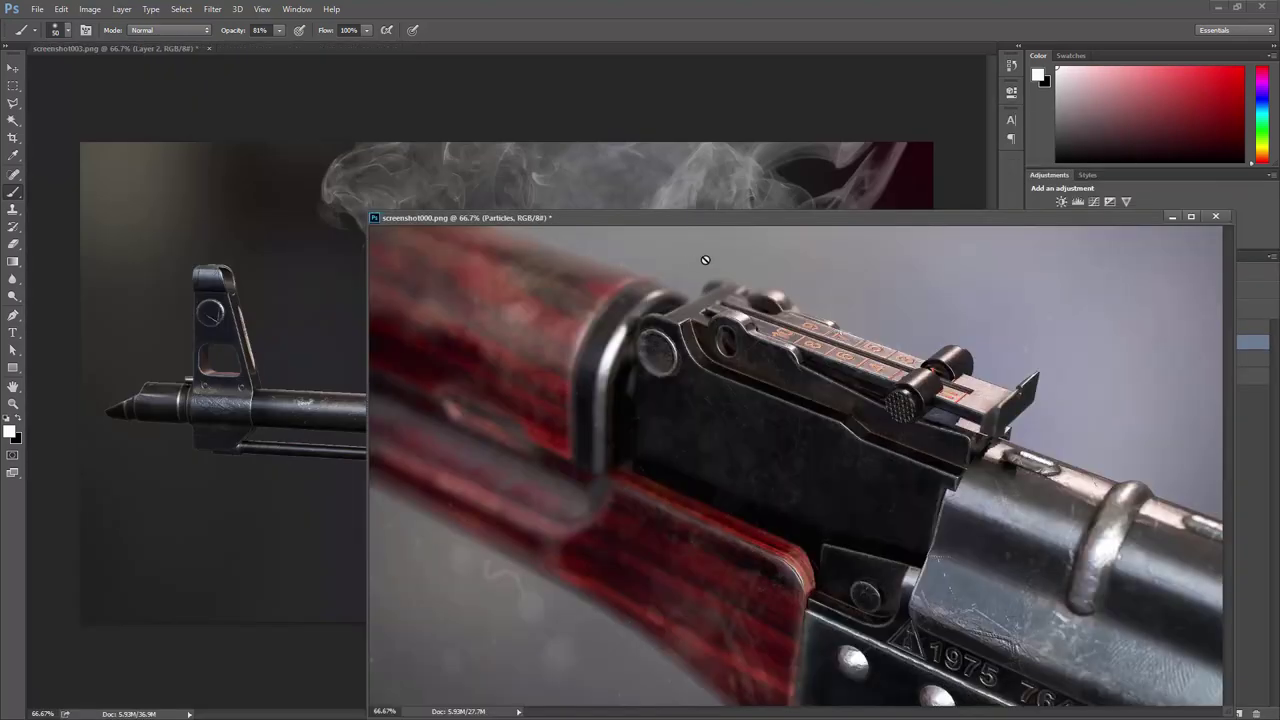
{"action": "left_click_drag", "start_coordinate": [884, 218], "coordinate": [570, 338]}
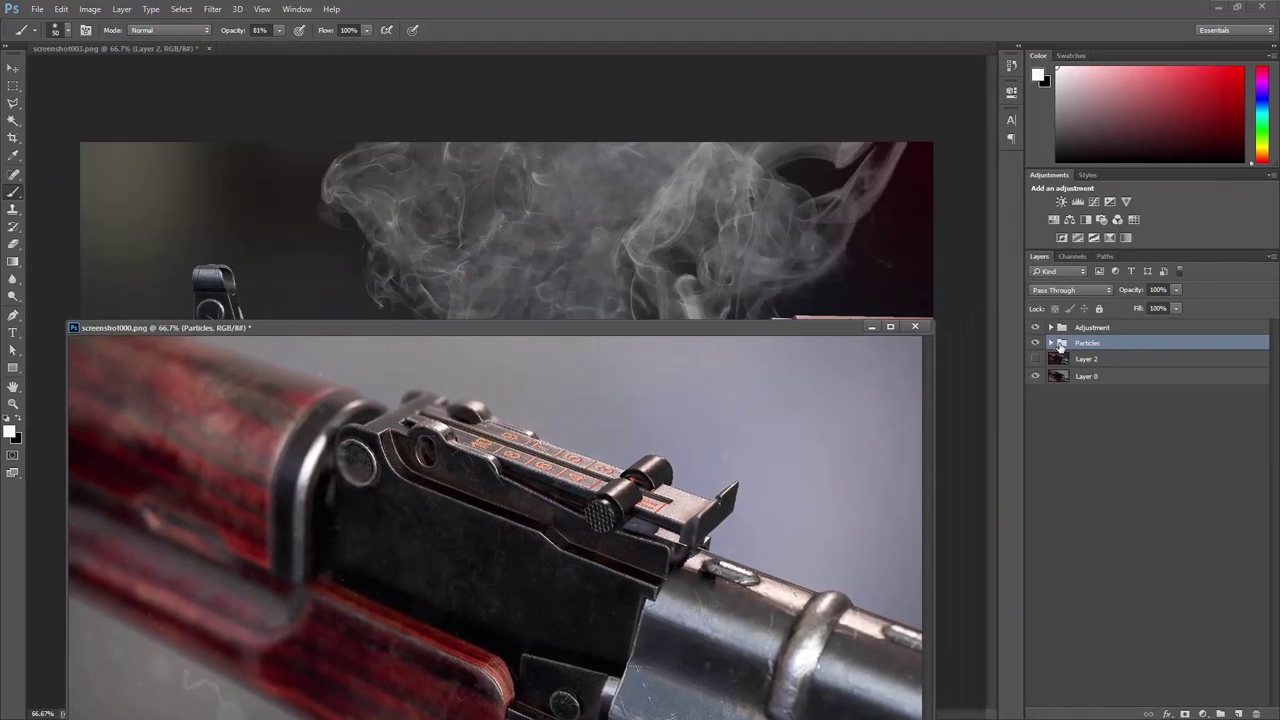
{"action": "left_click_drag", "start_coordinate": [1062, 342], "coordinate": [748, 252]}
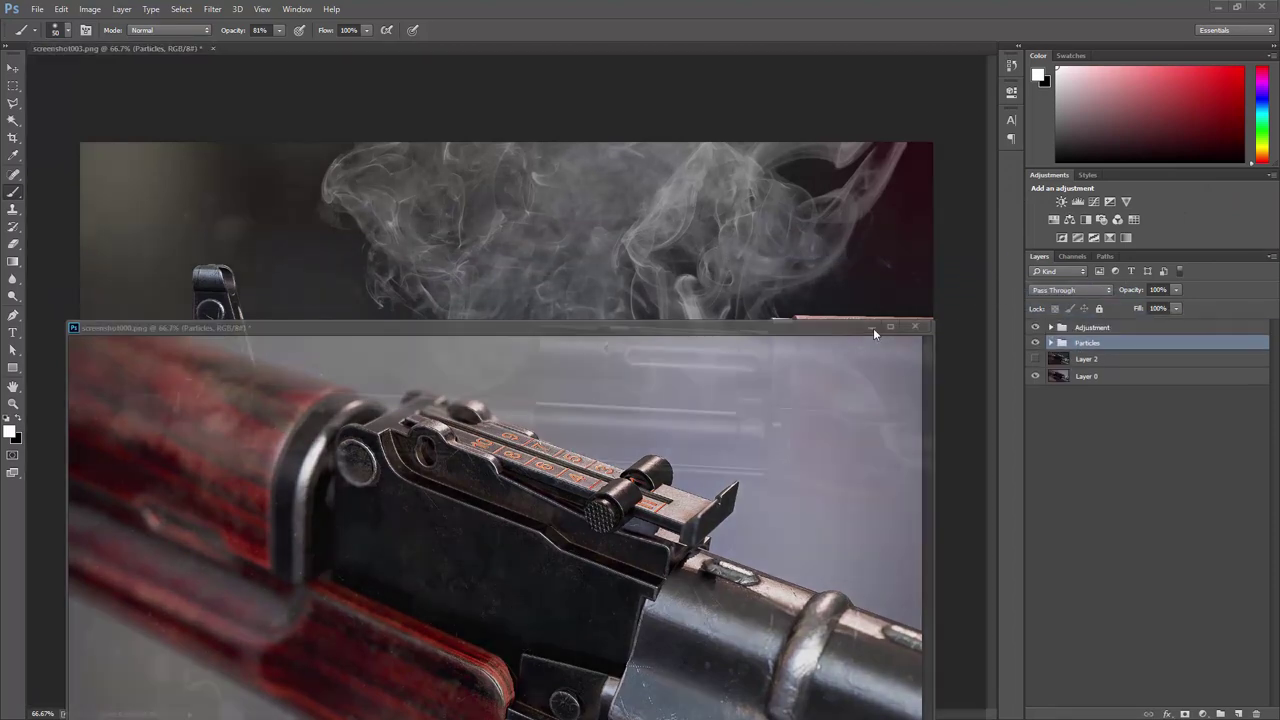
{"action": "left_click", "coordinate": [873, 327]}
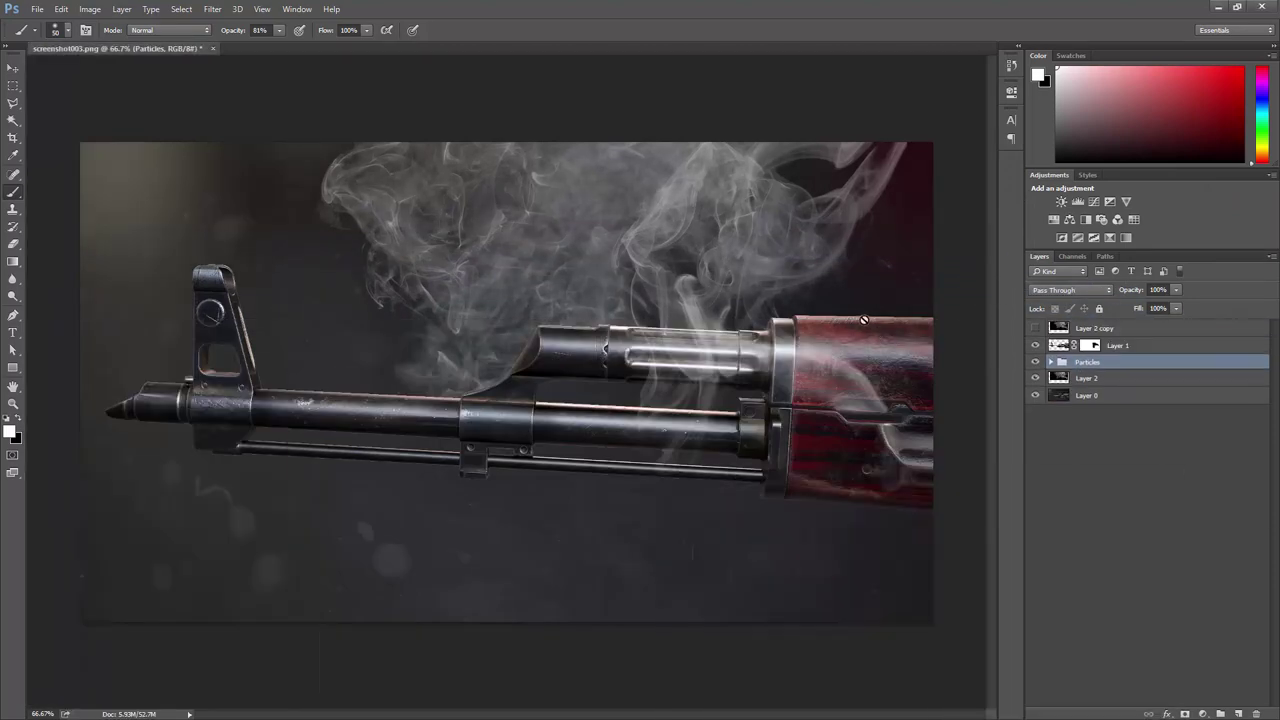
- Lower the opacity of Layer 1 inside the Particles group and move the group above the masked rifle layer
{"action": "left_click", "coordinate": [1050, 362]}
{"action": "left_click", "coordinate": [1069, 412]}
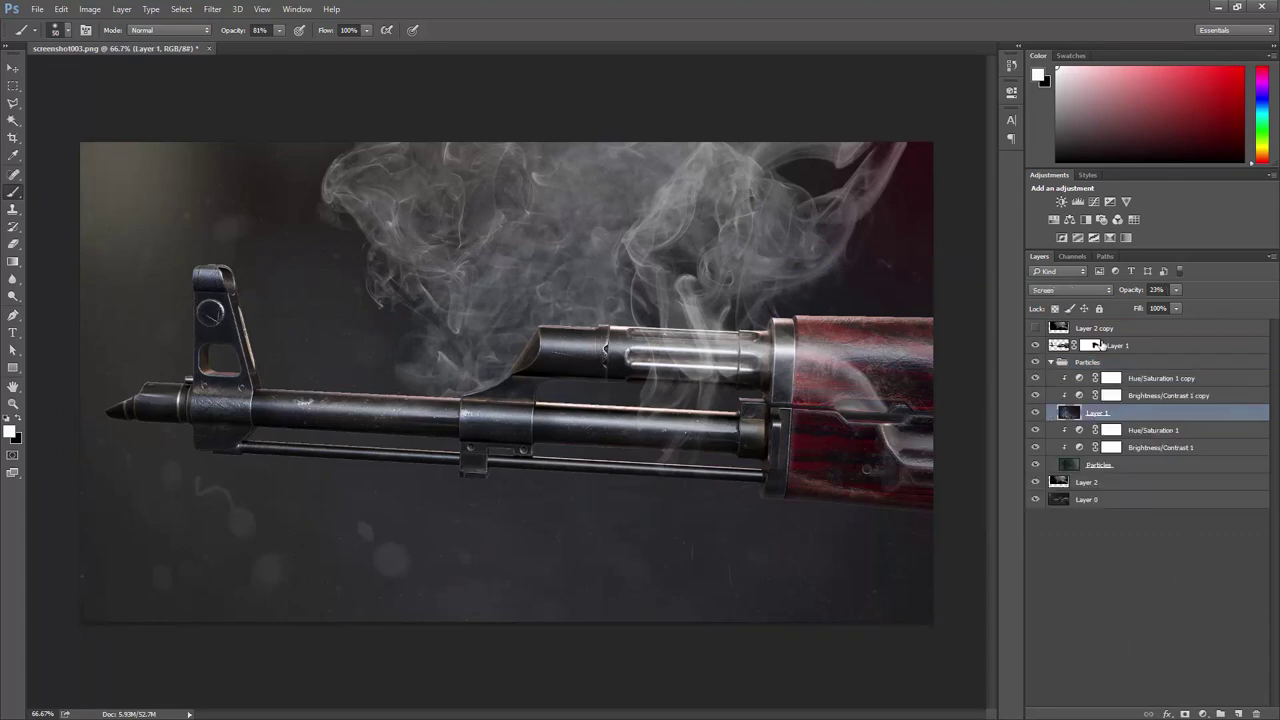
{"action": "left_click", "coordinate": [1126, 291]}
{"action": "left_click_drag", "start_coordinate": [1136, 292], "coordinate": [1110, 292]}
{"action": "left_click", "coordinate": [1057, 348]}
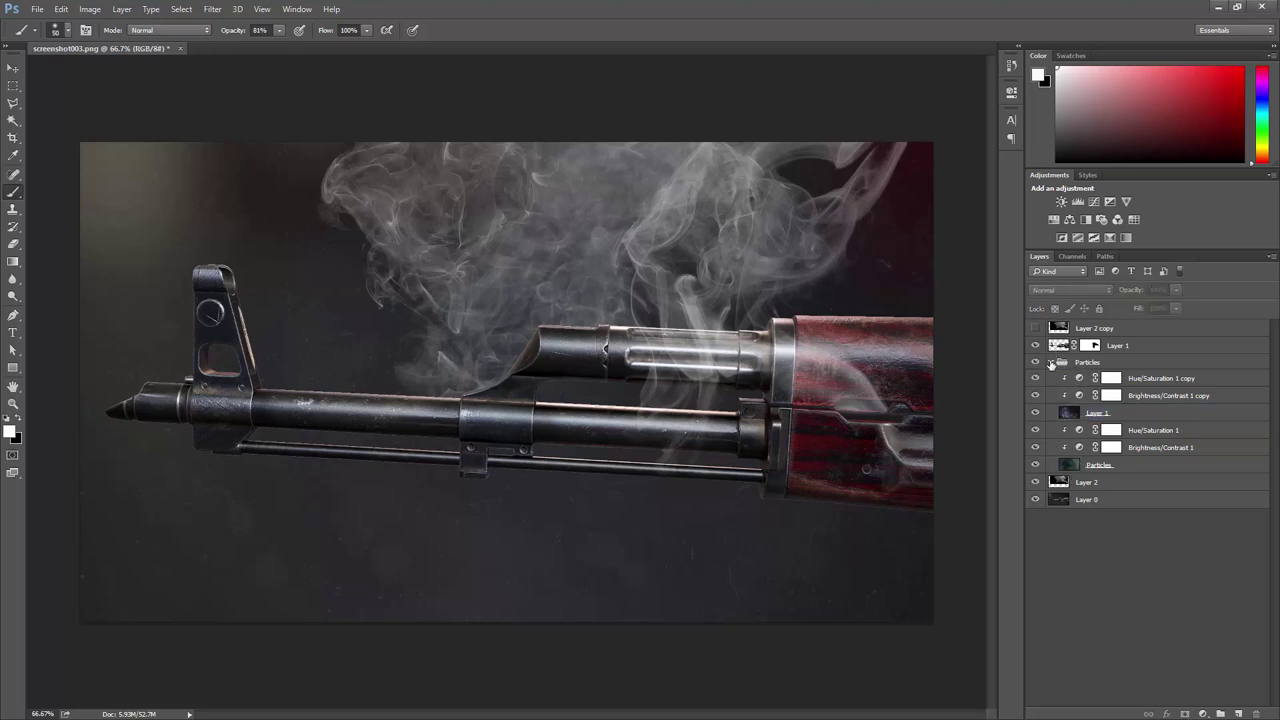
{"action": "left_click", "coordinate": [1051, 362]}
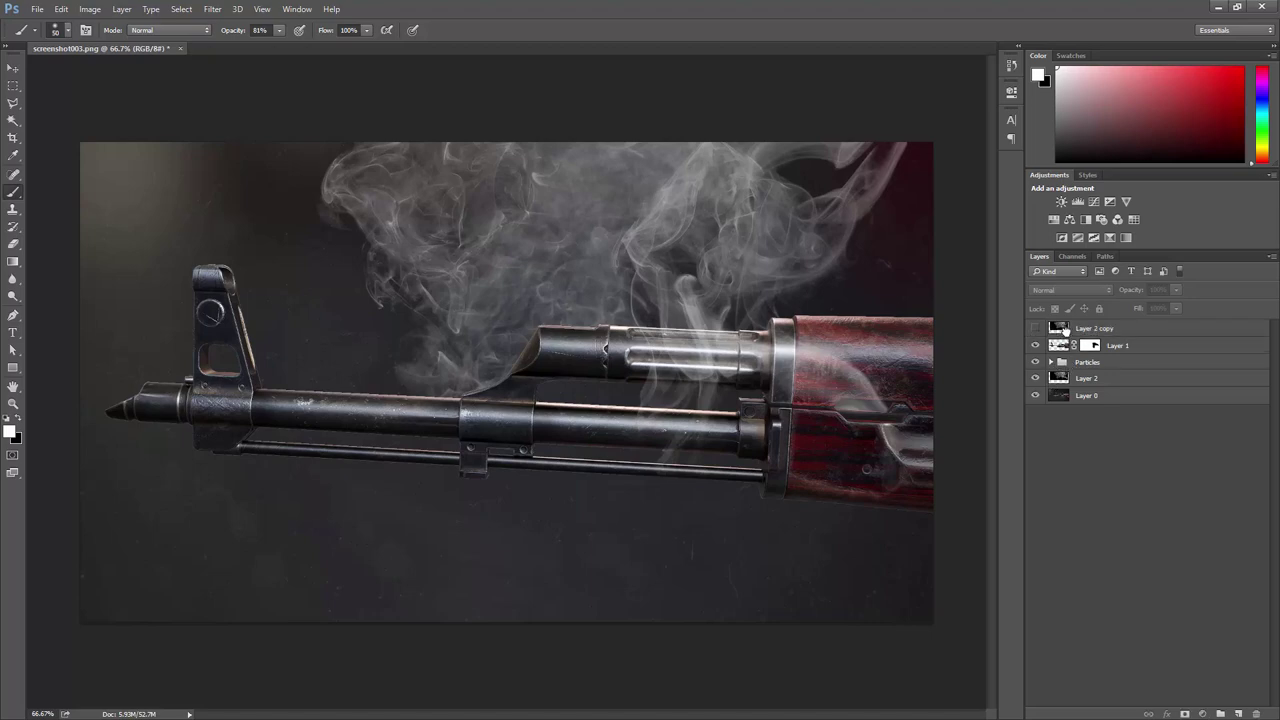
{"action": "left_click_drag", "start_coordinate": [1065, 330], "coordinate": [1067, 336]}
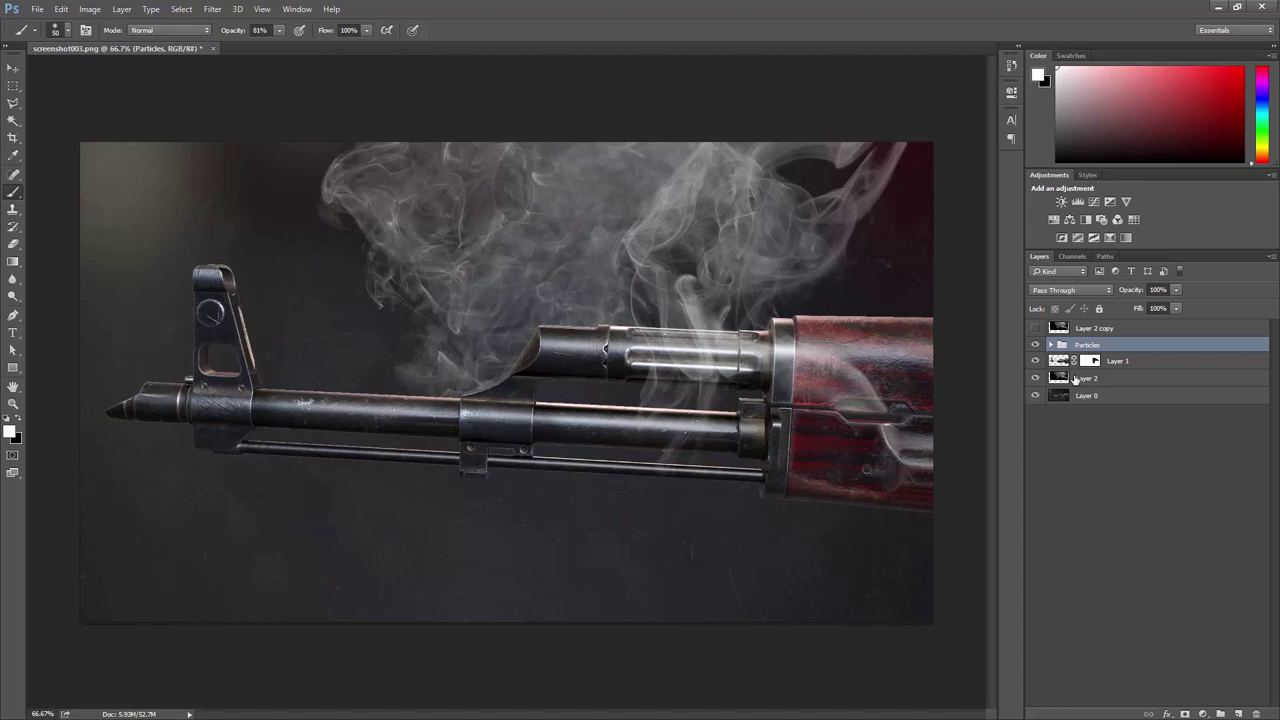
- Move and rotate the Layer 2 smoke so that it rises from the rear of the barrel and the red handguard
{"action": "left_click", "coordinate": [1075, 378]}
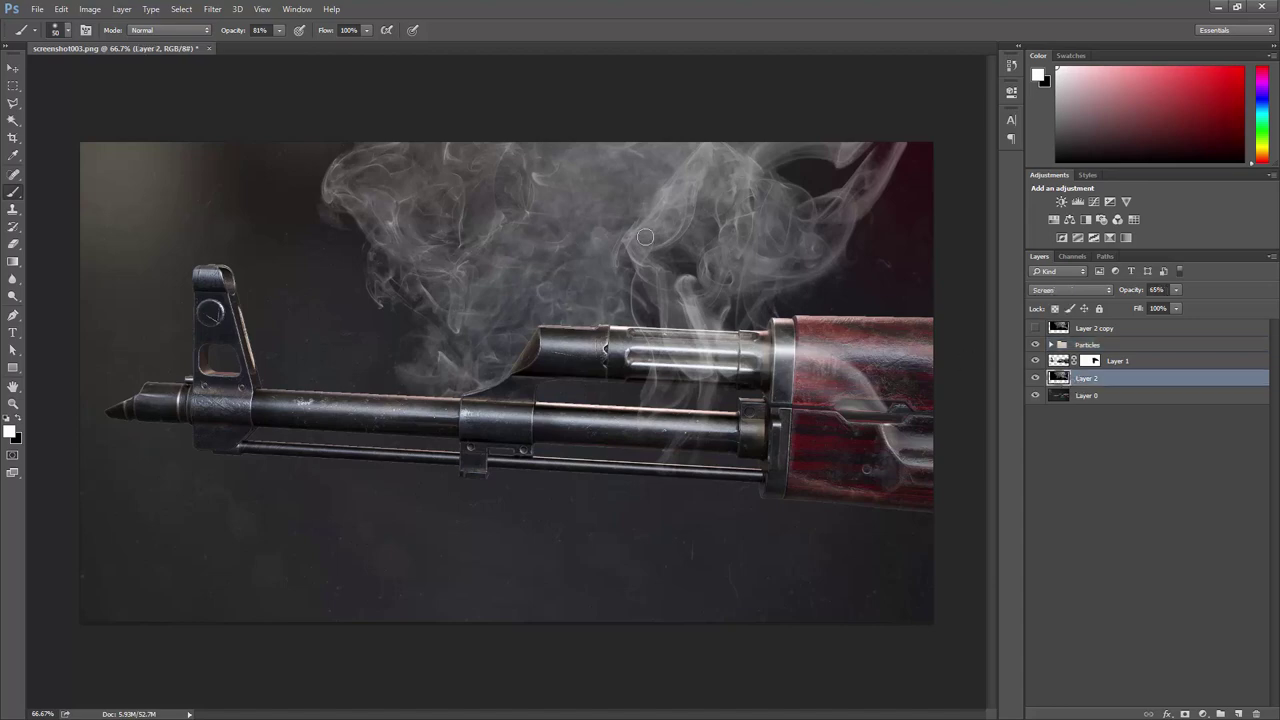
{"action": "key", "text": "v"}
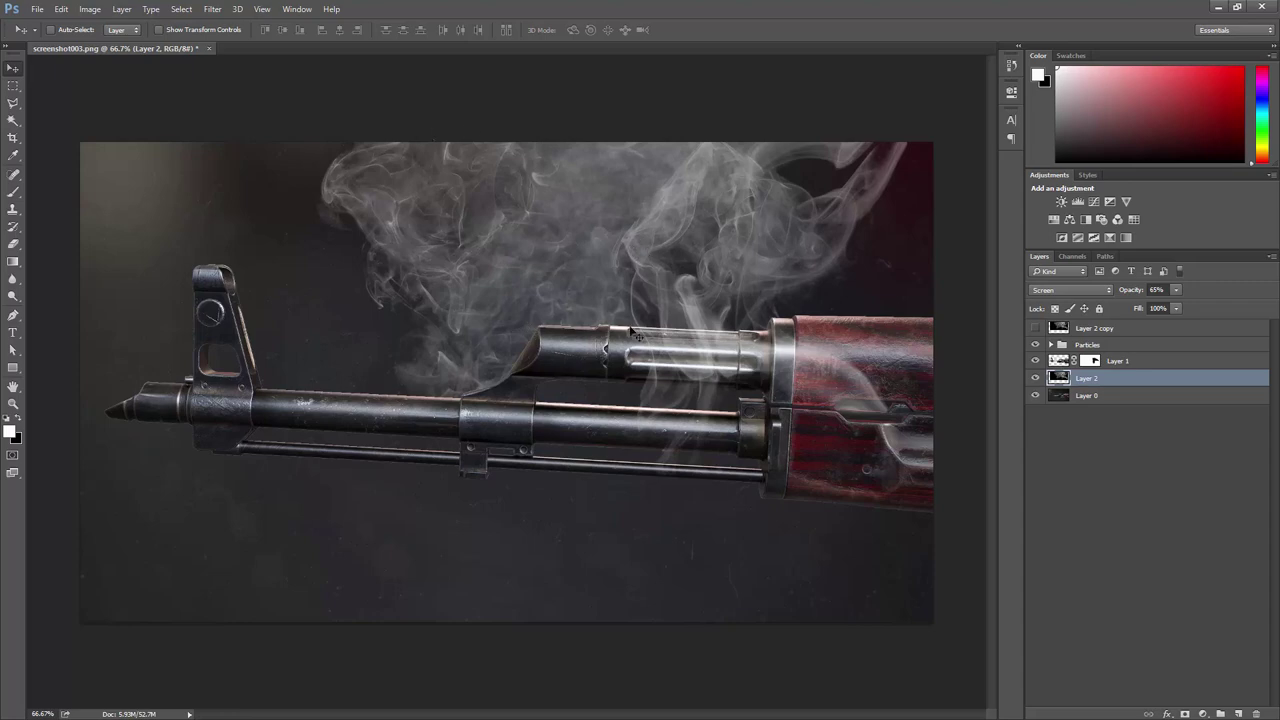
{"action": "left_click_drag", "start_coordinate": [676, 262], "coordinate": [664, 289]}
{"action": "key", "text": "ctrl+t"}
{"action": "left_click_drag", "start_coordinate": [957, 248], "coordinate": [918, 315]}
{"action": "key", "text": "Return"}
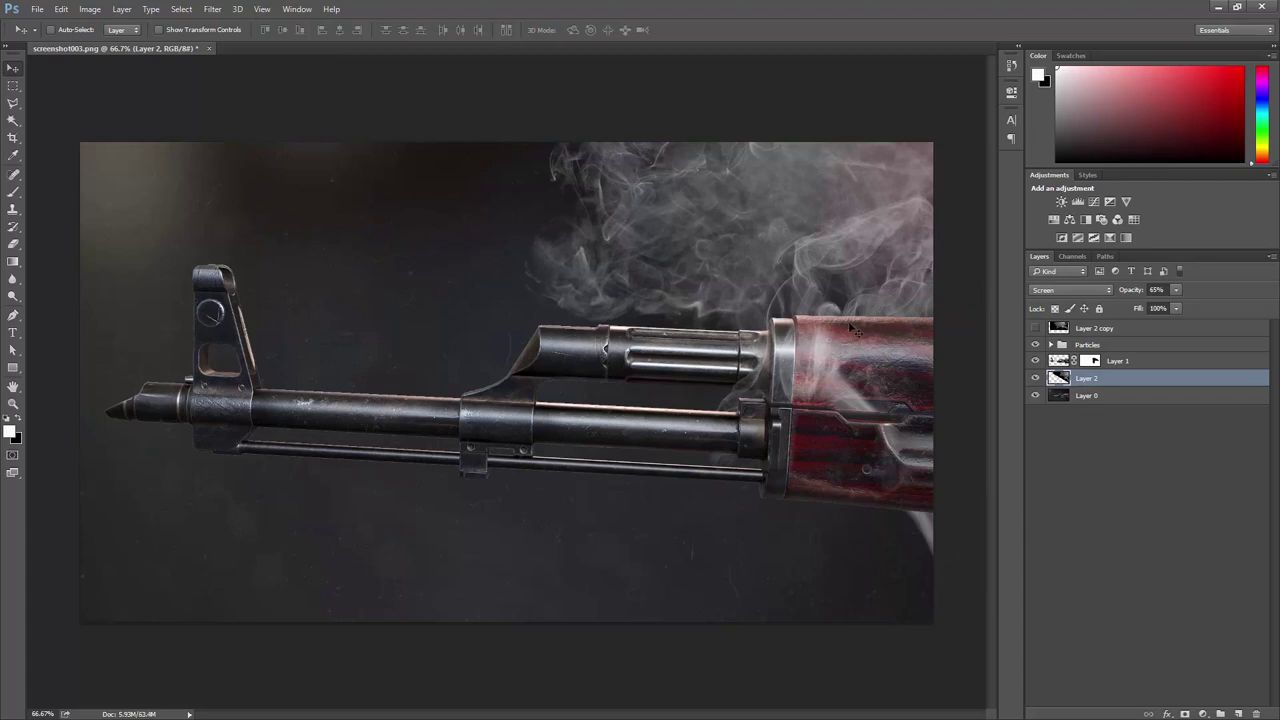
- Mask out the Layer 2 smoke beneath the rear of the red handguard and lower the layer's opacity to 56%
{"action": "left_click", "coordinate": [1088, 361]}
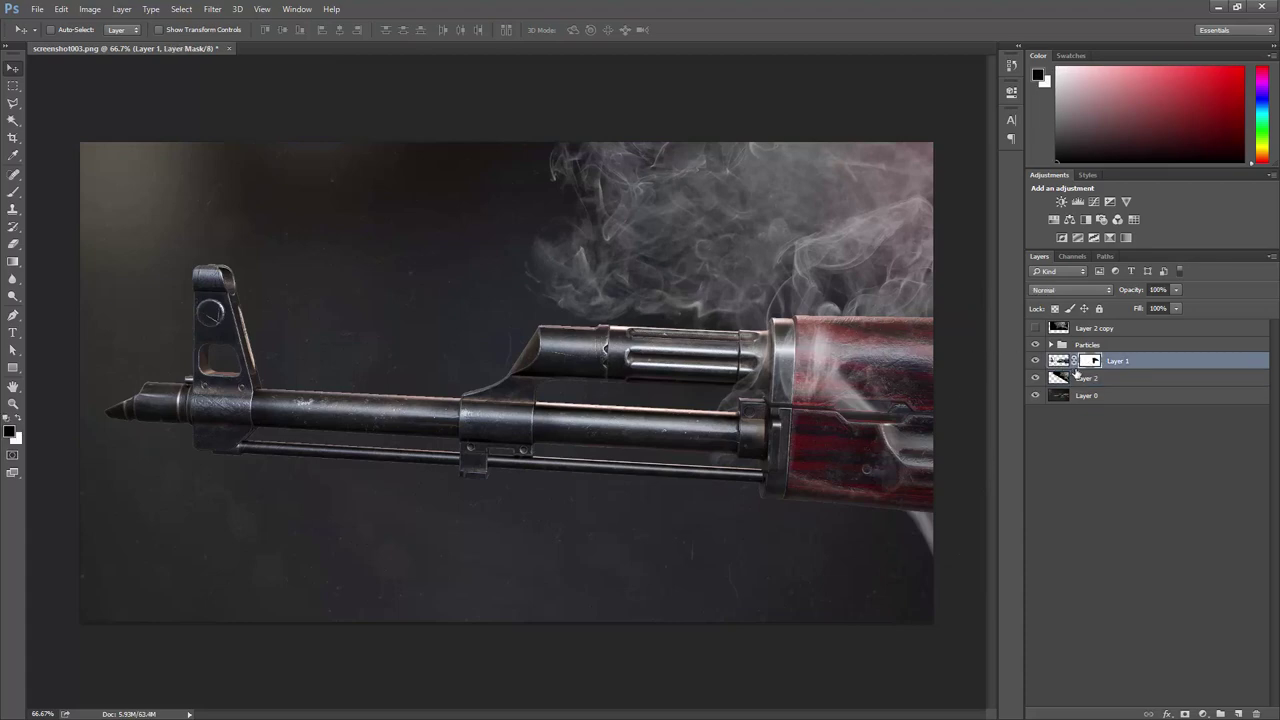
{"action": "key", "text": "b"}
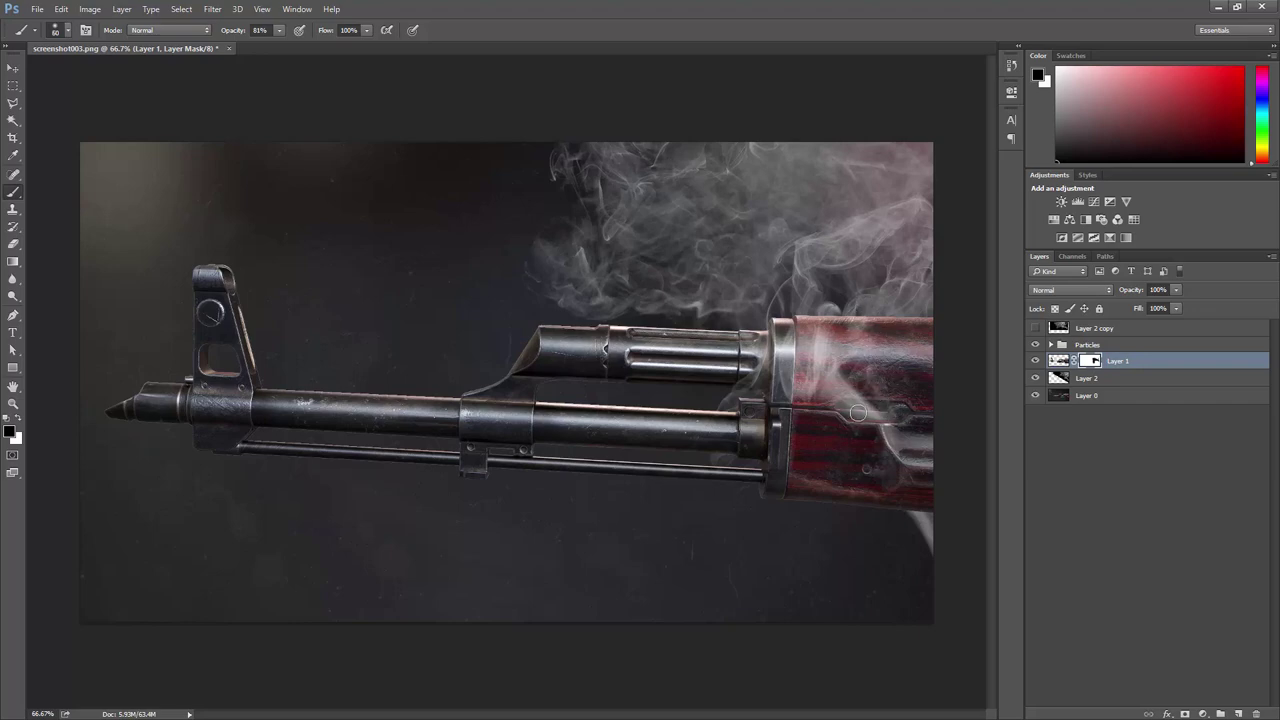
{"action": "left_click", "coordinate": [1035, 378]}
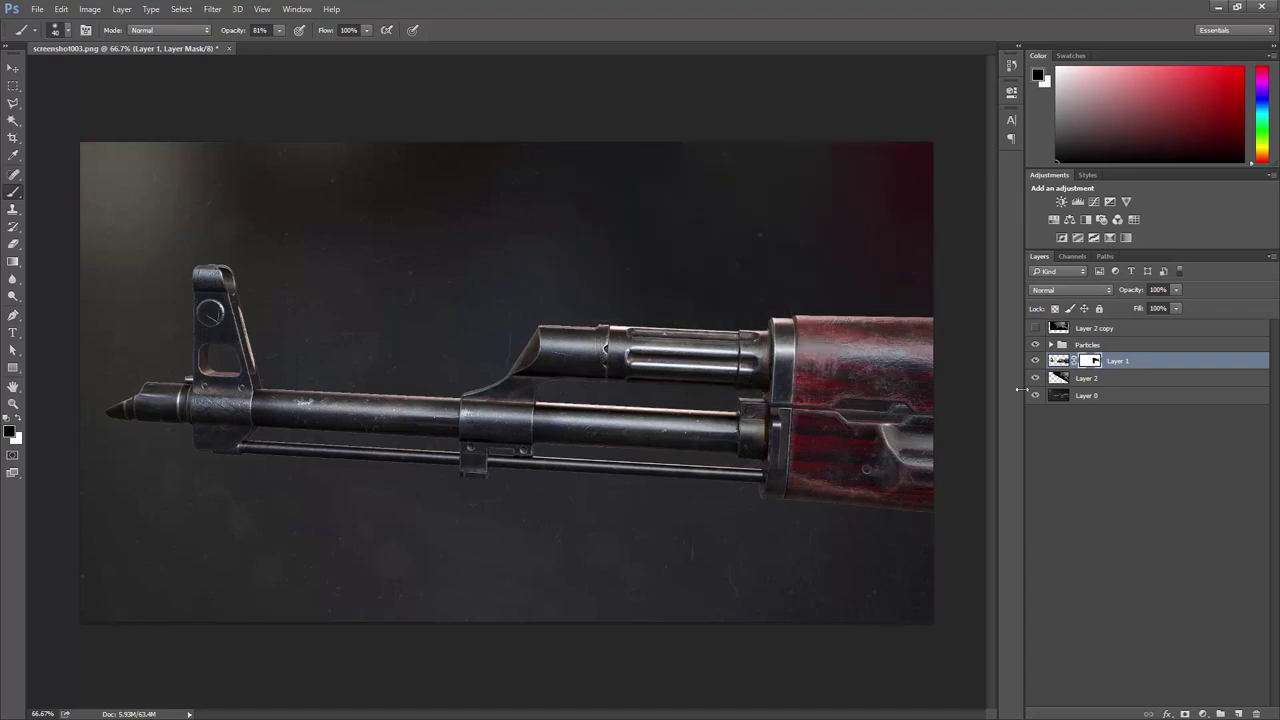
{"action": "left_click", "coordinate": [1035, 378]}
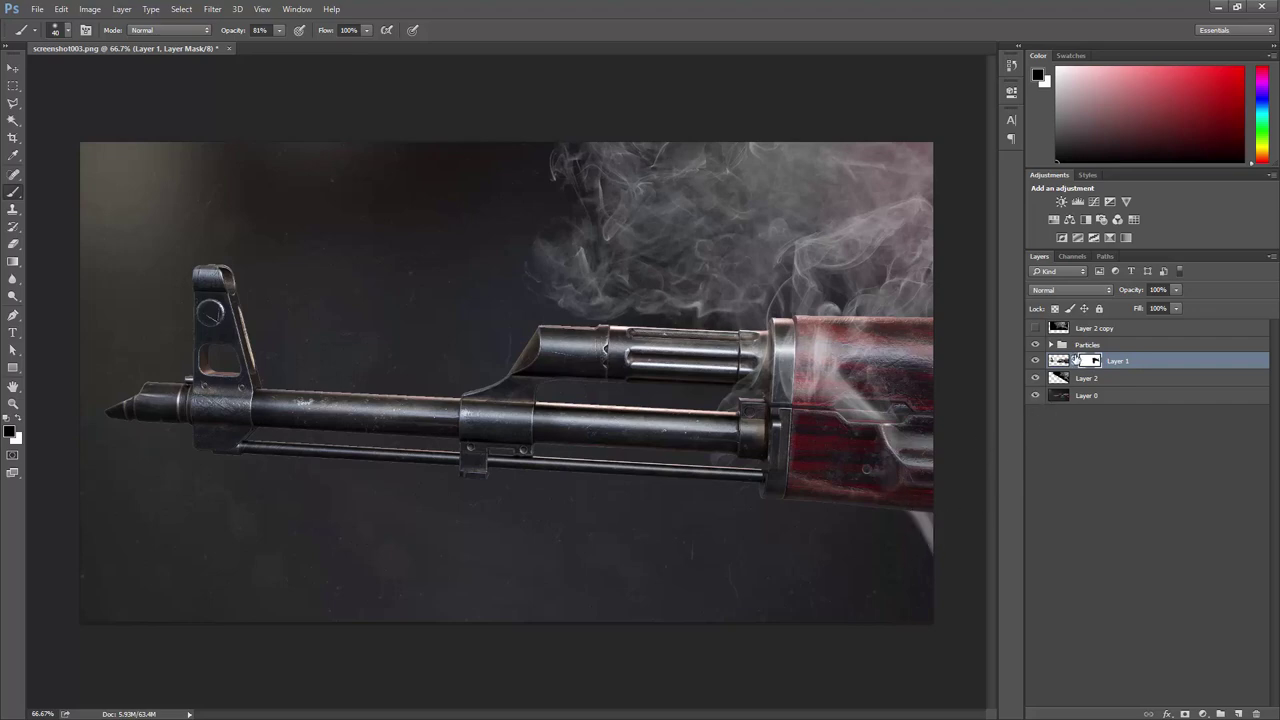
{"action": "left_click", "coordinate": [1074, 378]}
{"action": "left_click", "coordinate": [1185, 713]}
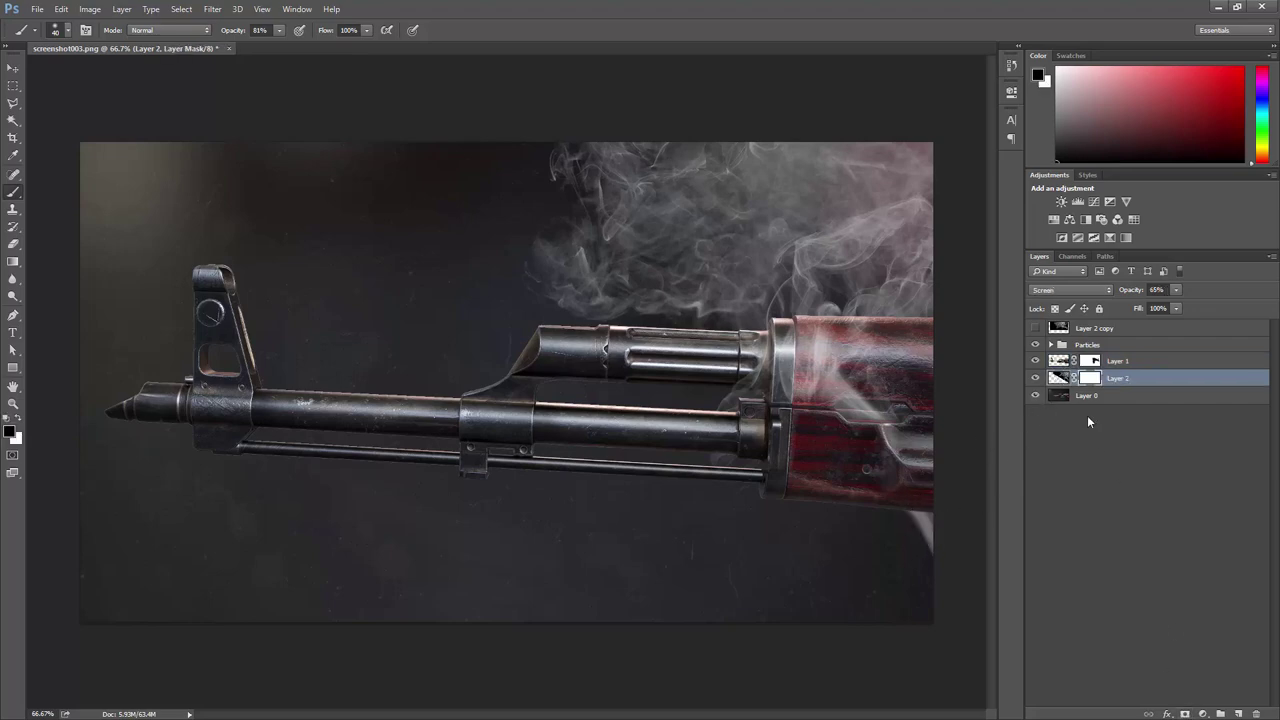
{"action": "mouse_move", "coordinate": [912, 525]}
{"action": "left_mouse_down"}
{"action": "mouse_move", "coordinate": [879, 506]}
{"action": "mouse_move", "coordinate": [922, 510]}
{"action": "mouse_move", "coordinate": [901, 521]}
{"action": "mouse_move", "coordinate": [926, 538]}
{"action": "left_mouse_up"}
{"action": "key", "text": "bracketright"}
{"action": "key", "text": "bracketright"}
{"action": "key", "text": "bracketright"}
{"action": "key", "text": "Return"}
{"action": "left_click", "coordinate": [1058, 378]}
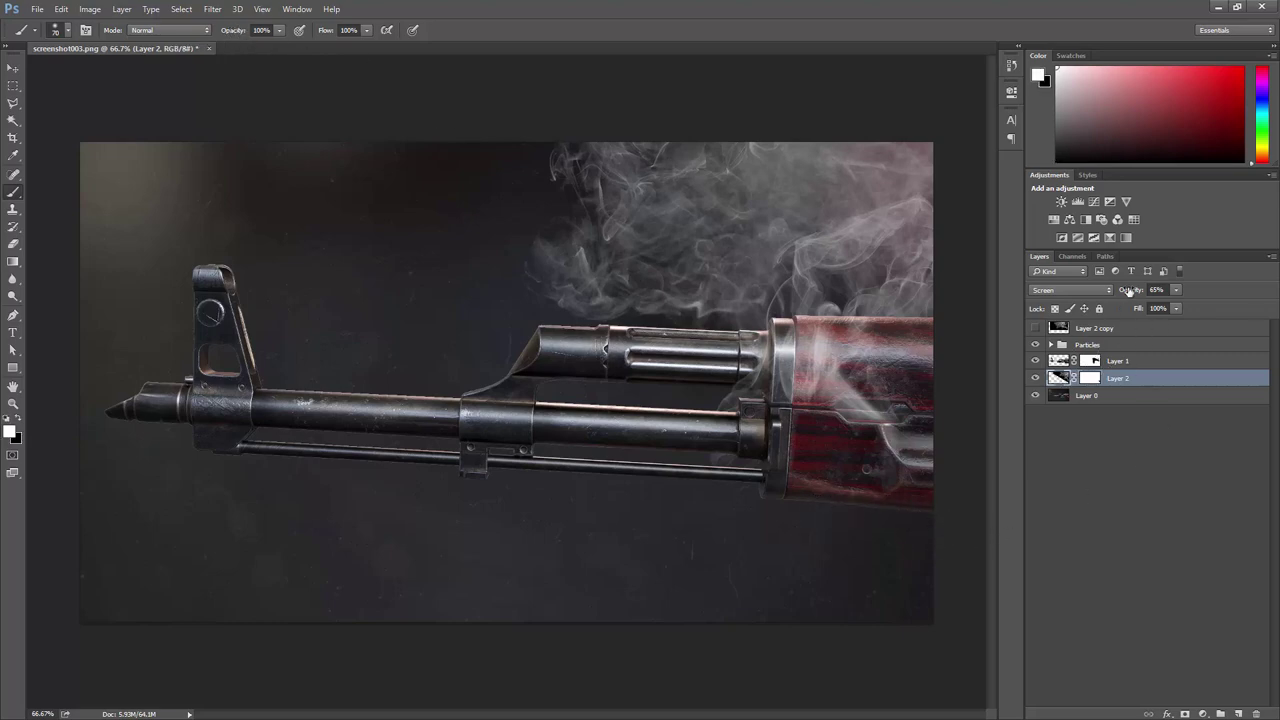
{"action": "left_click_drag", "start_coordinate": [1130, 291], "coordinate": [1126, 292]}
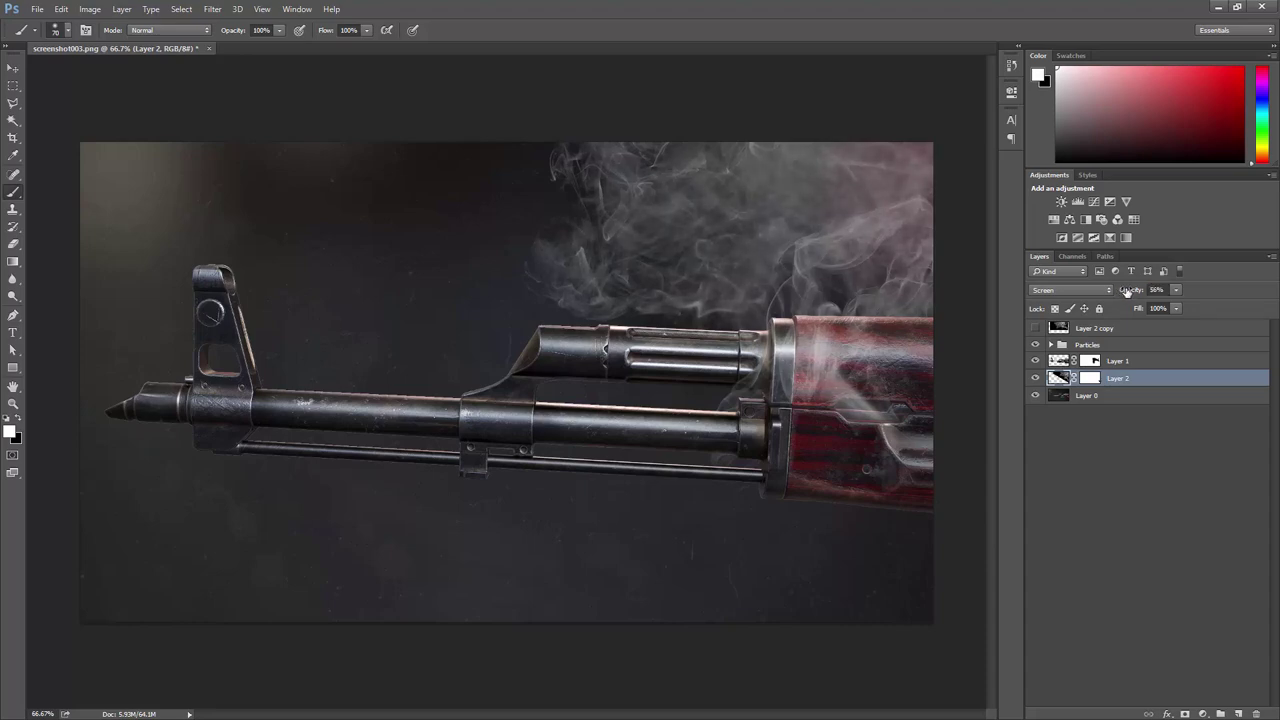
- Place a vertically flipped duplicate of the Layer 2 smoke beneath the barrel and red handguard, at 29% opacity
{"action": "key", "text": "v"}
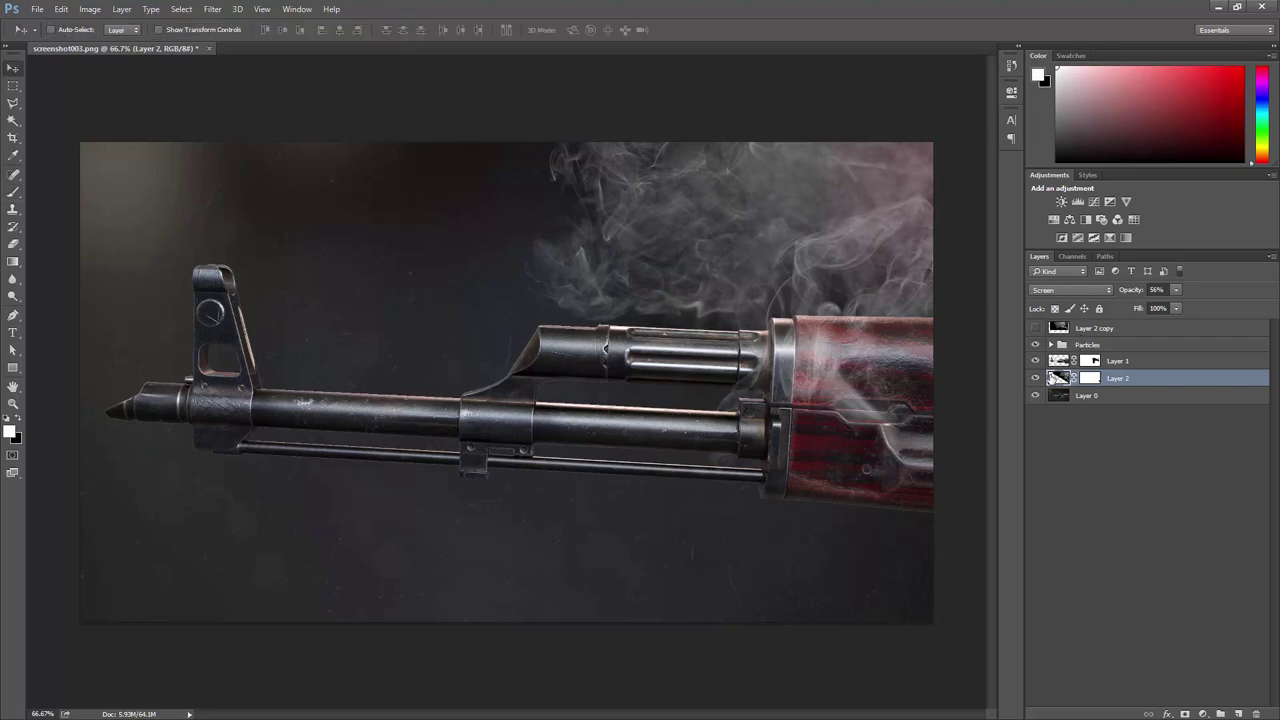
{"action": "key", "text": "ctrl+j"}
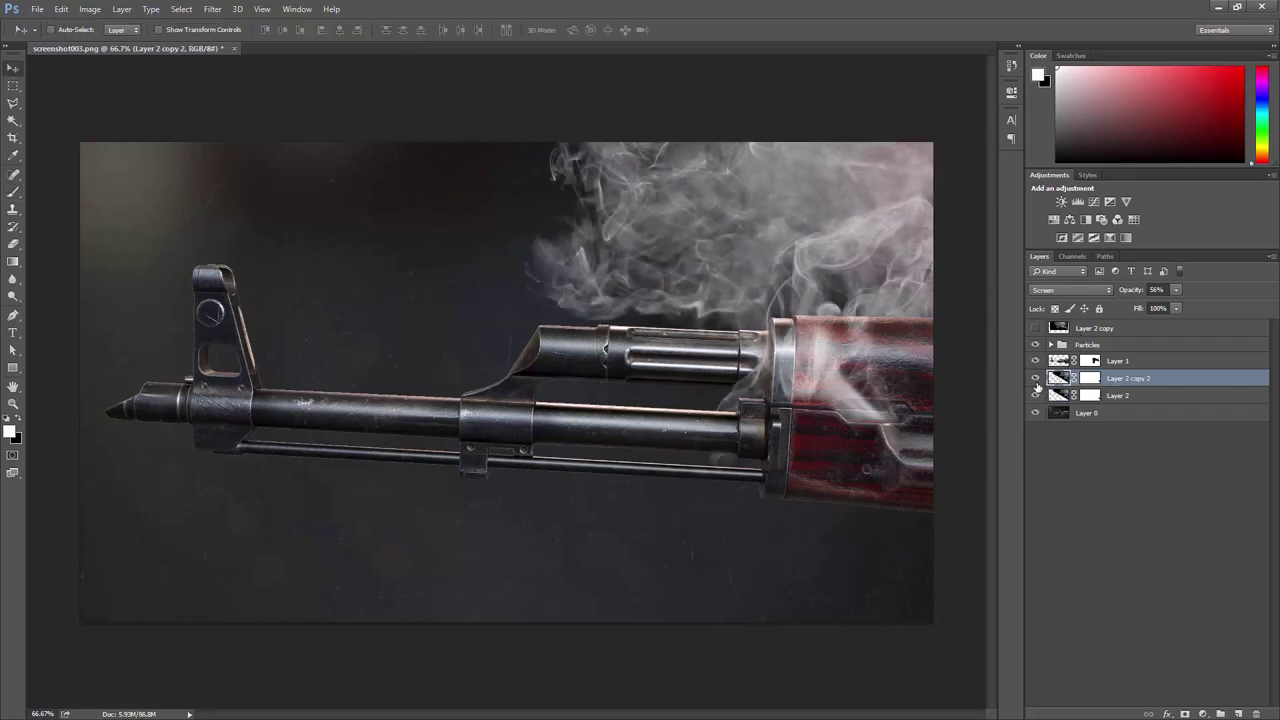
{"action": "key", "text": "ctrl+t"}
{"action": "left_click_drag", "start_coordinate": [790, 625], "coordinate": [884, 584], "text": "shift"}
{"action": "right_click", "coordinate": [785, 471]}
{"action": "left_click", "coordinate": [812, 650]}
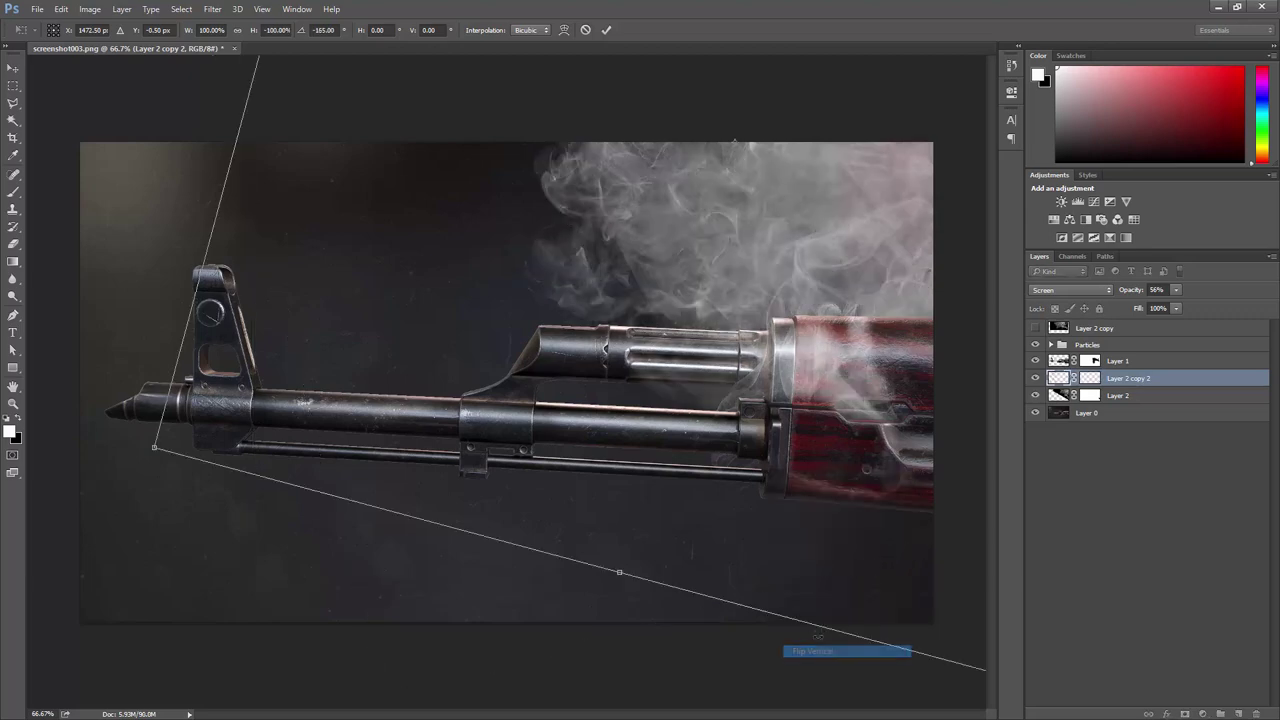
{"action": "left_click_drag", "start_coordinate": [791, 251], "coordinate": [891, 493]}
{"action": "key", "text": "Return"}
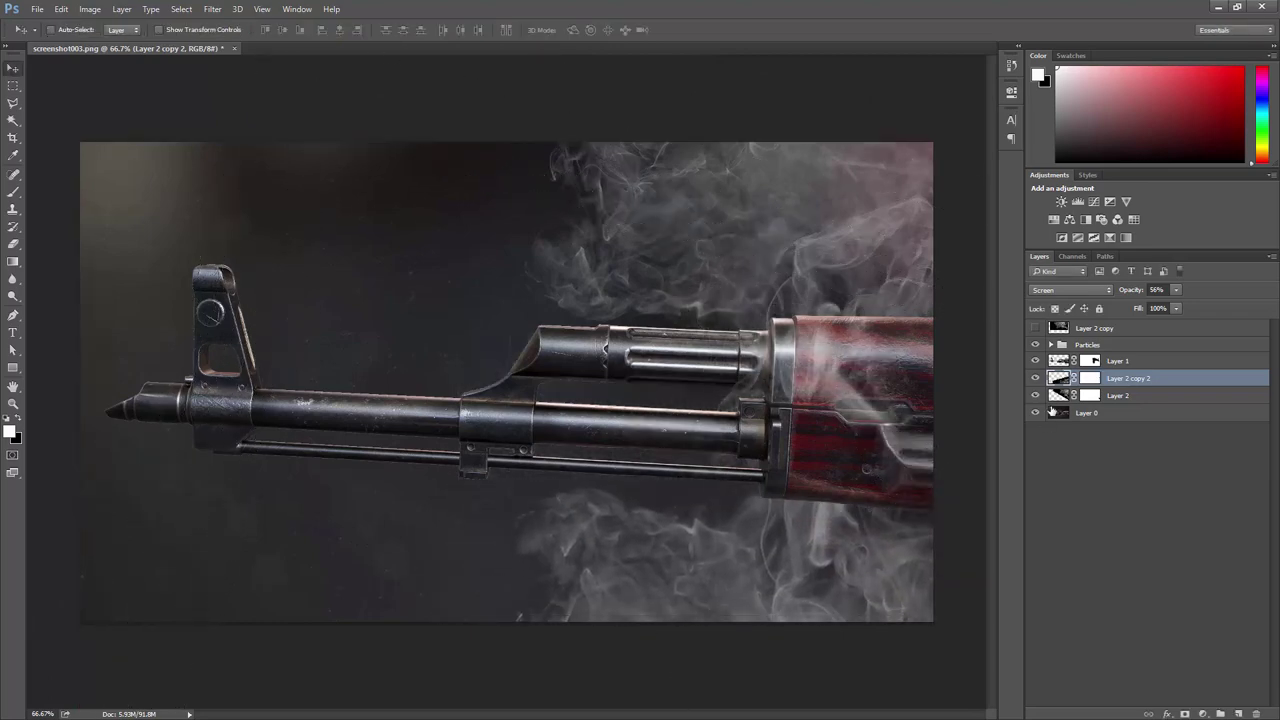
{"action": "left_click_drag", "start_coordinate": [1137, 296], "coordinate": [1114, 297]}
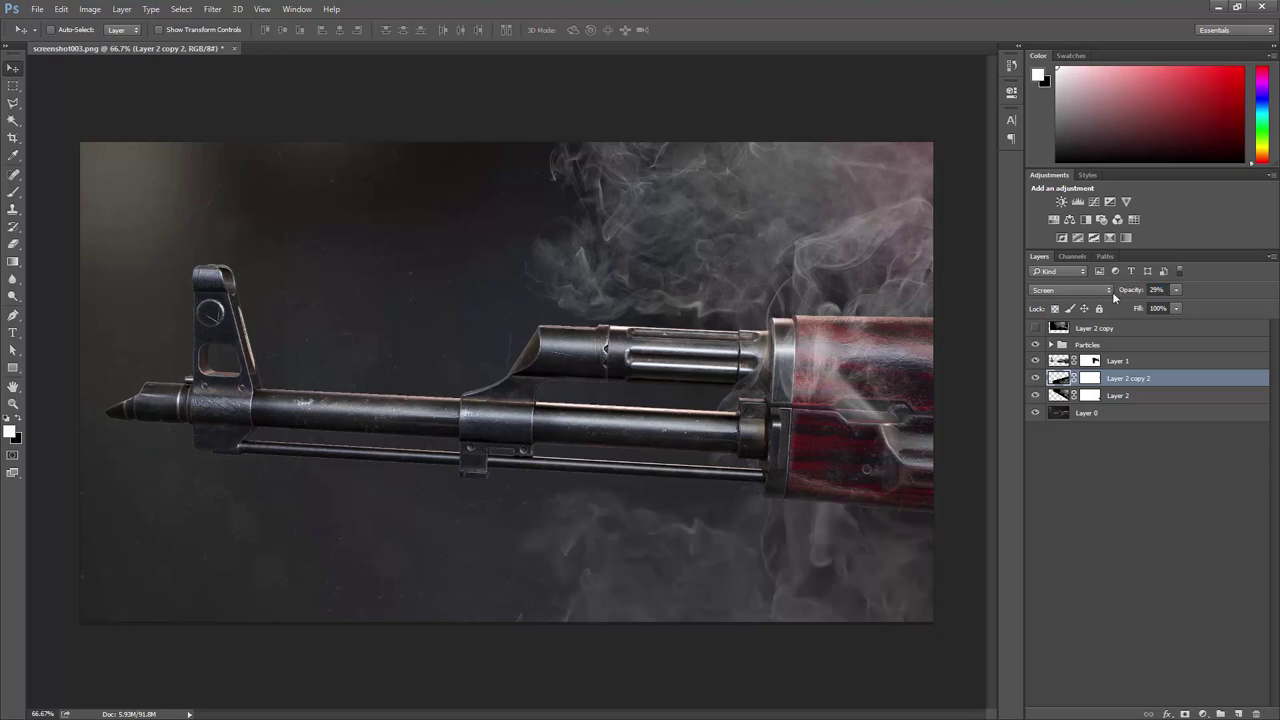
- Paint black on the Layer 1 mask over the lower handguard to let more smoke show across it
{"action": "left_click", "coordinate": [1061, 361]}
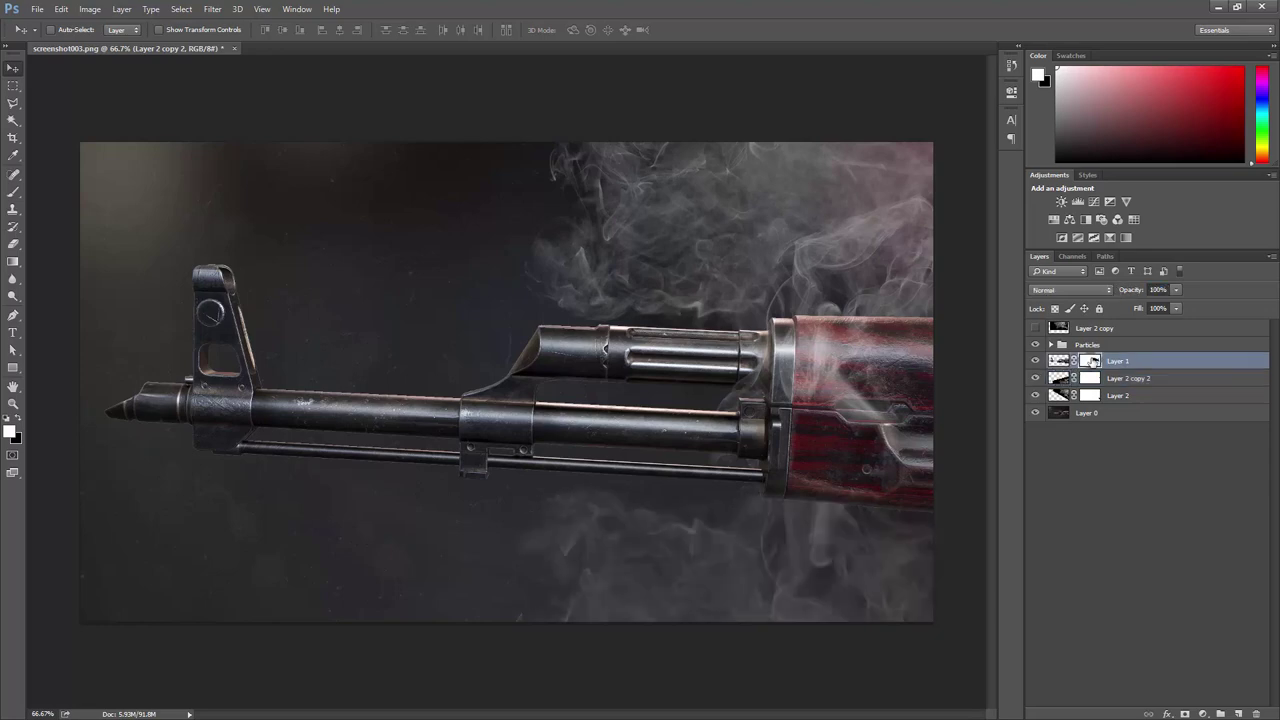
{"action": "key", "text": "b"}
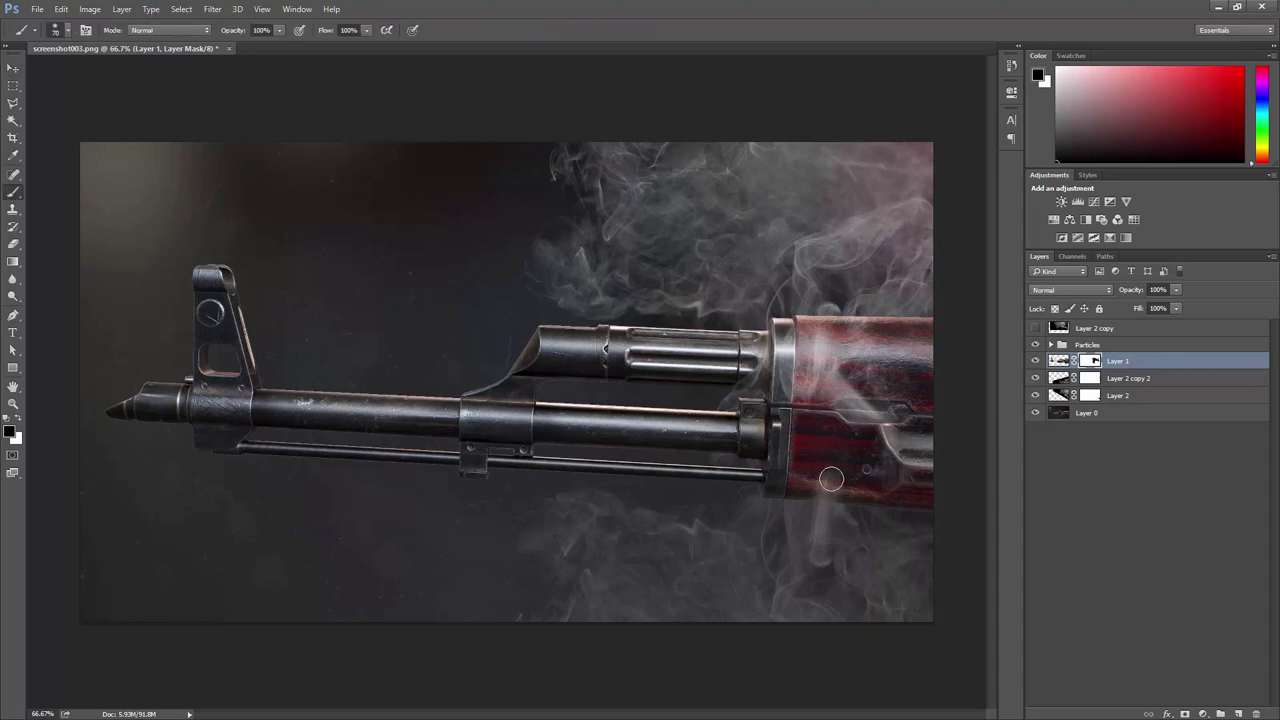
{"action": "mouse_move", "coordinate": [837, 446]}
{"action": "left_mouse_down"}
{"action": "mouse_move", "coordinate": [876, 419]}
{"action": "mouse_move", "coordinate": [859, 427]}
{"action": "mouse_move", "coordinate": [873, 424]}
{"action": "mouse_move", "coordinate": [874, 438]}
{"action": "mouse_move", "coordinate": [838, 466]}
{"action": "left_mouse_up"}
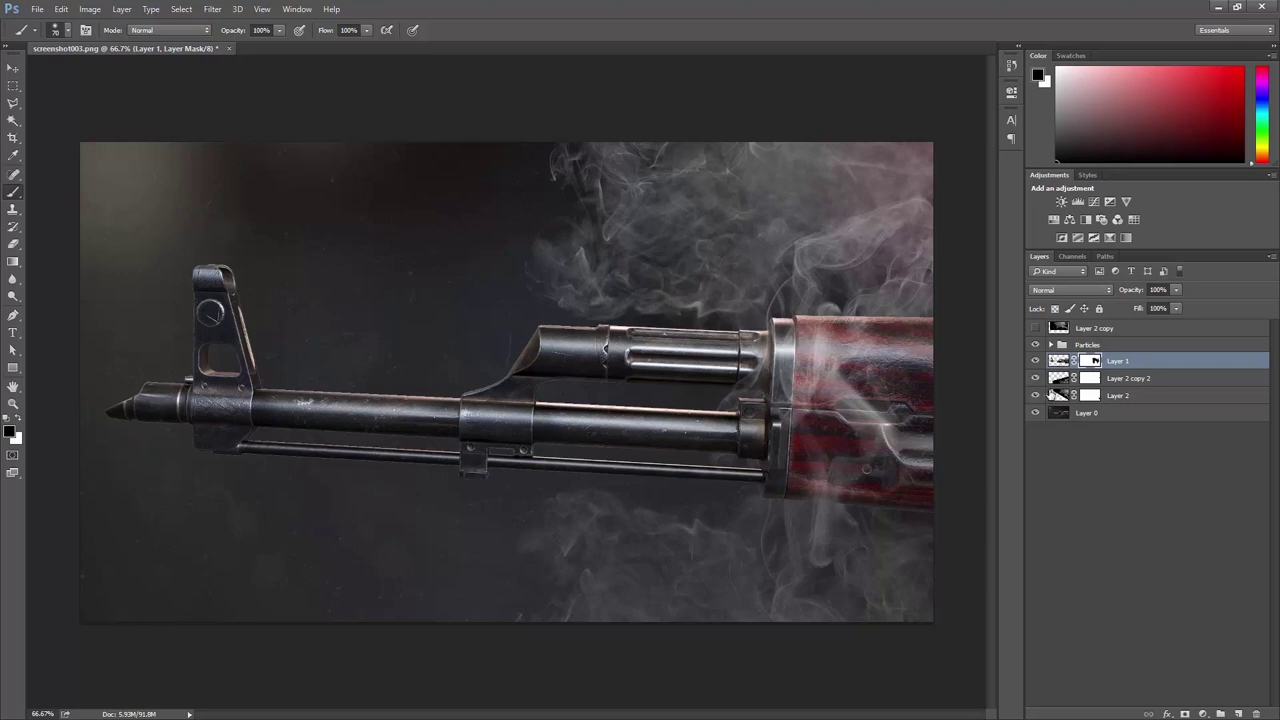
{"action": "left_click", "coordinate": [1036, 379]}
{"action": "left_click", "coordinate": [1036, 379]}
- Mask out the flipped smoke copy beneath the middle of the barrel with a very large soft brush
{"action": "left_click", "coordinate": [1088, 379]}
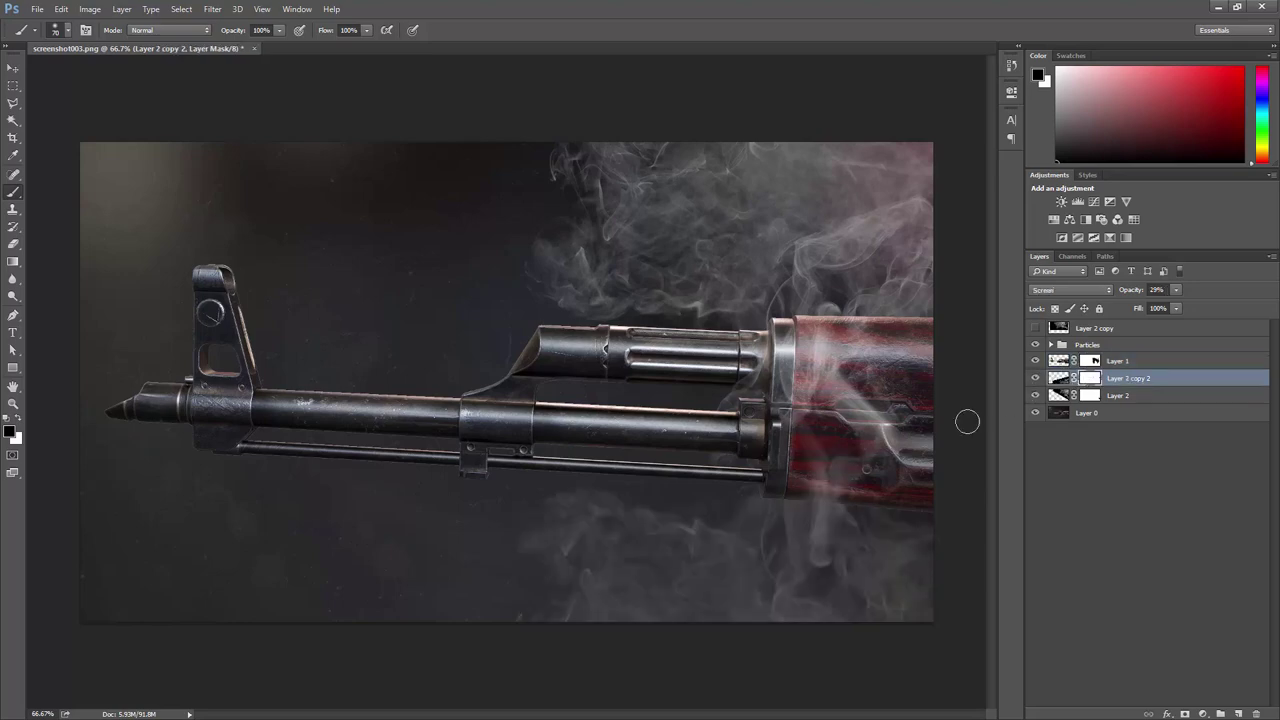
{"action": "key", "text": "bracketright"}
{"action": "key", "text": "bracketright"}
{"action": "key", "text": "bracketright"}
{"action": "key", "text": "bracketright"}
{"action": "key", "text": "bracketright"}
{"action": "key", "text": "bracketright"}
{"action": "key", "text": "bracketright"}
{"action": "key", "text": "bracketright"}
{"action": "key", "text": "bracketright"}
{"action": "key", "text": "bracketright"}
{"action": "key", "text": "bracketright"}
{"action": "key", "text": "bracketright"}
{"action": "key", "text": "bracketright"}
{"action": "key", "text": "bracketright"}
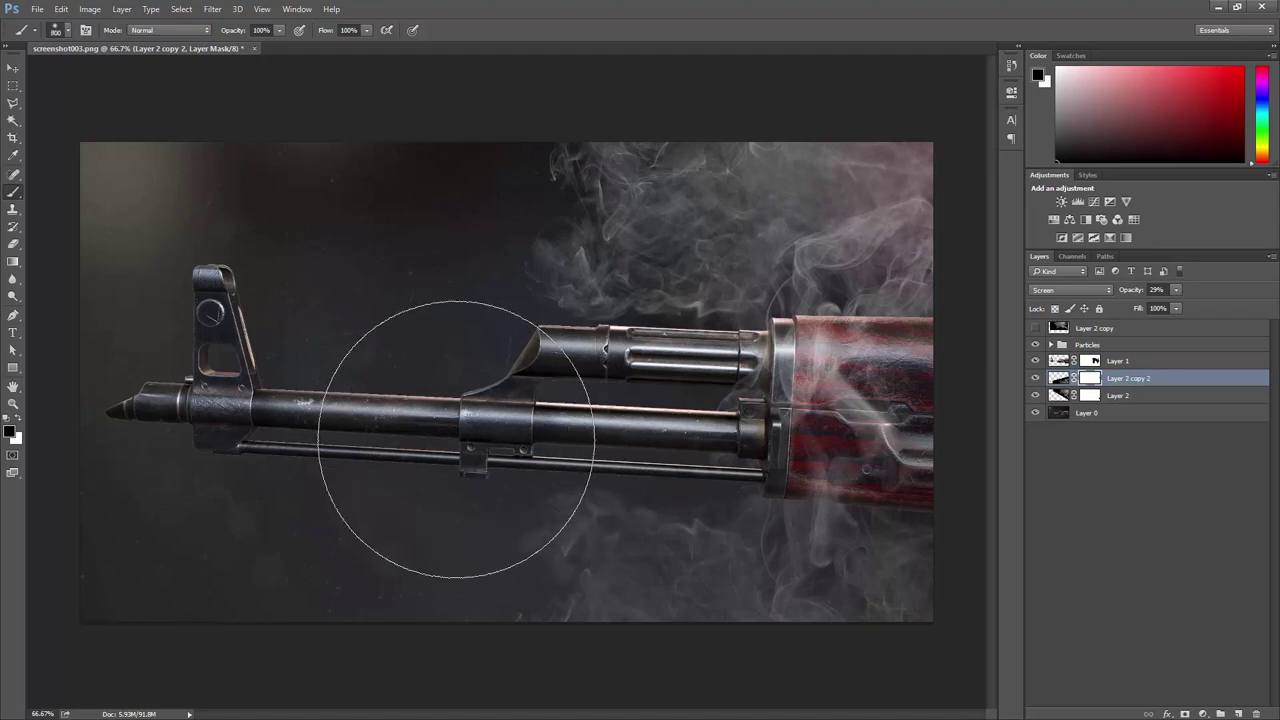
{"action": "left_click", "coordinate": [535, 452]}
- Shrink the brush to about 250 px and mask out remaining flipped smoke below the front end of the handguard
{"action": "key", "text": "bracketleft"}
{"action": "key", "text": "bracketleft"}
{"action": "key", "text": "bracketleft"}
{"action": "key", "text": "bracketleft"}
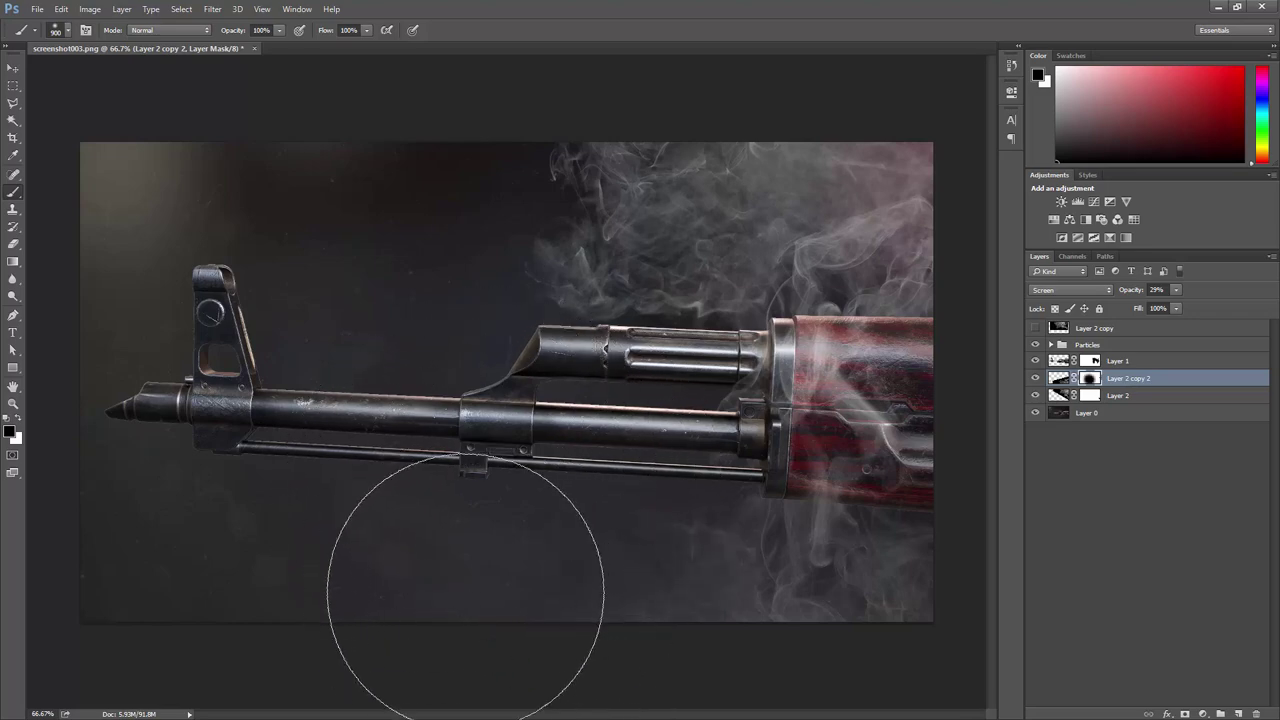
{"action": "key", "text": "bracketleft"}
{"action": "key", "text": "bracketleft"}
{"action": "key", "text": "bracketleft"}
{"action": "key", "text": "bracketleft"}
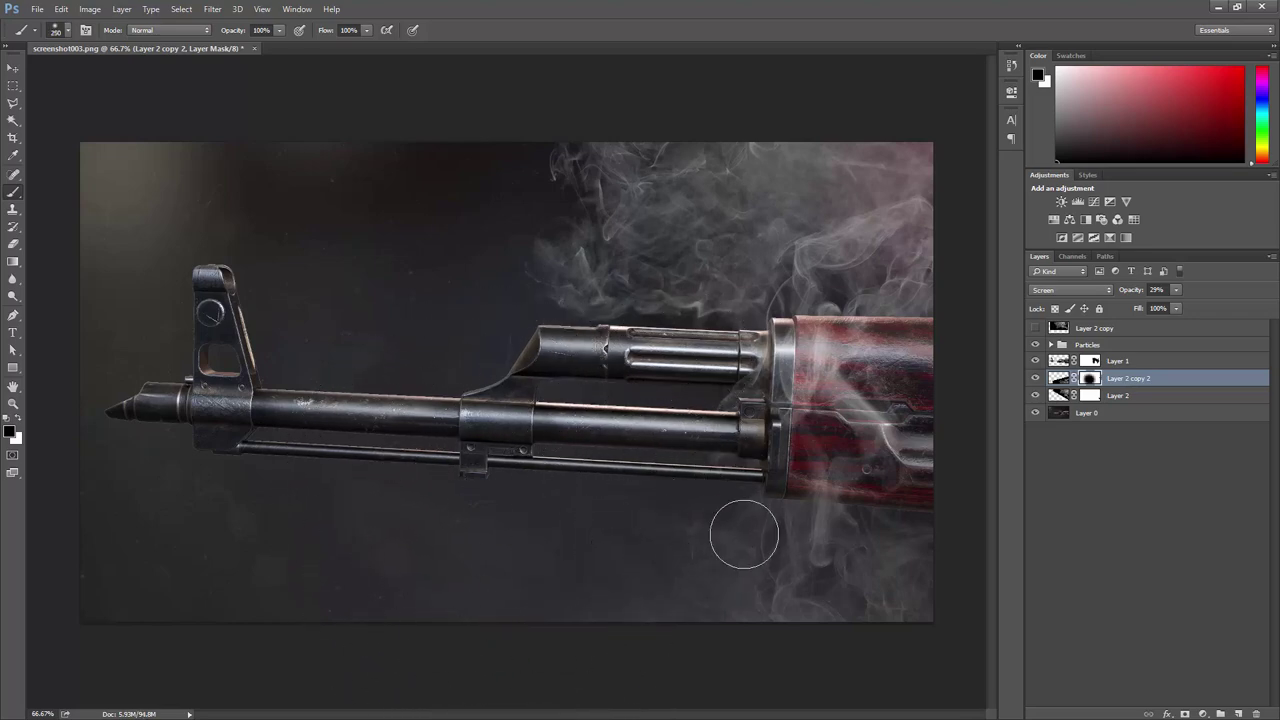
{"action": "key", "text": "bracketright"}
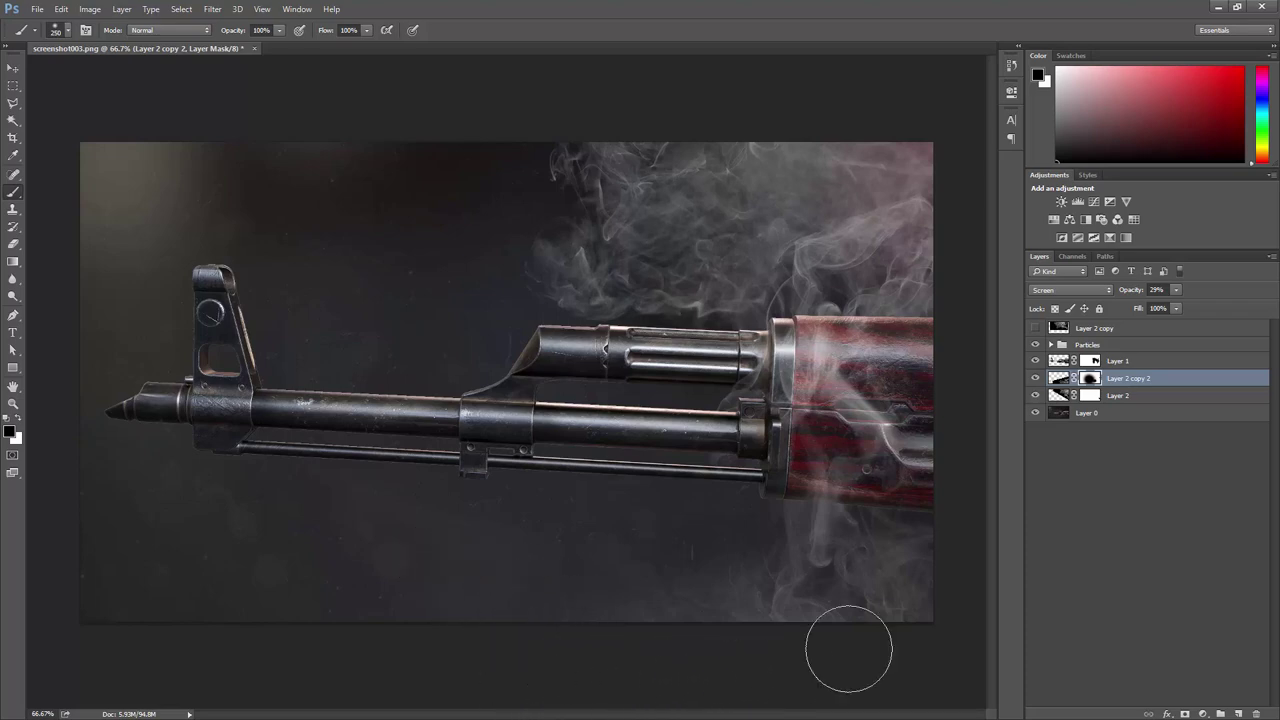
- Lower the opacity of Layer 2 slightly and reduce the opacity of Layer 2 copy 2 further
{"action": "left_click", "coordinate": [1060, 396]}
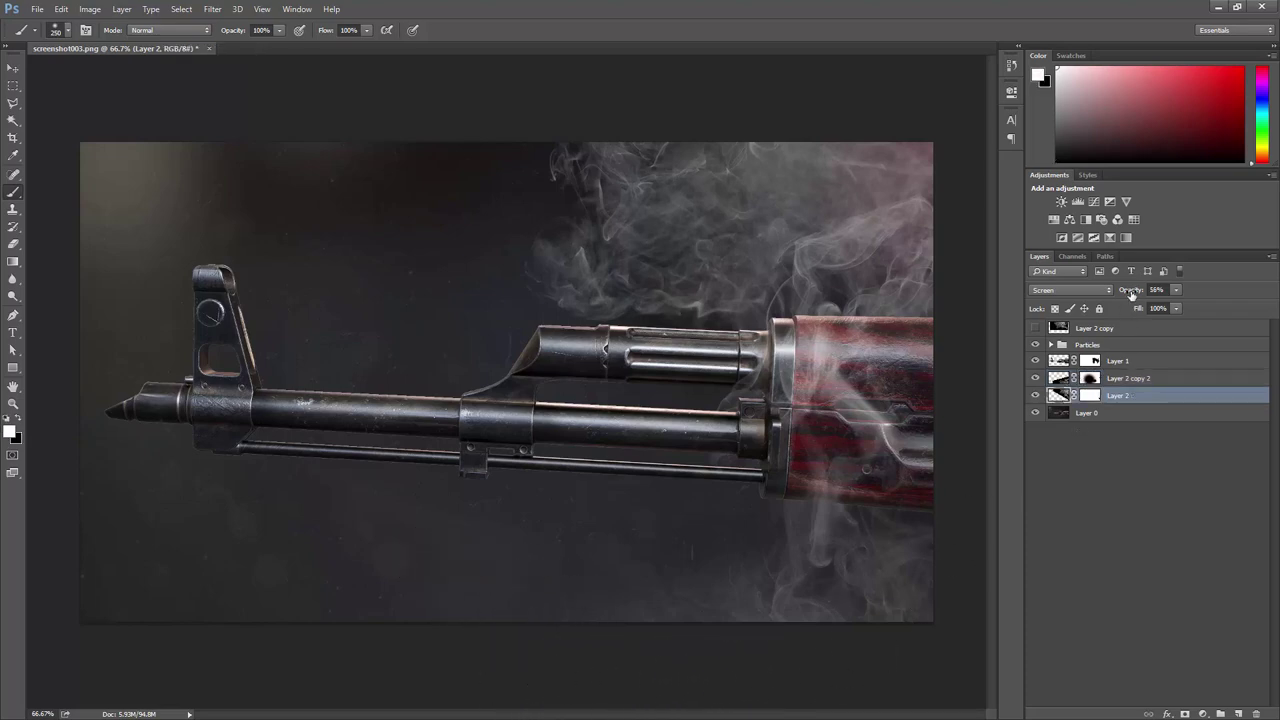
{"action": "left_click_drag", "start_coordinate": [1131, 292], "coordinate": [1127, 293]}
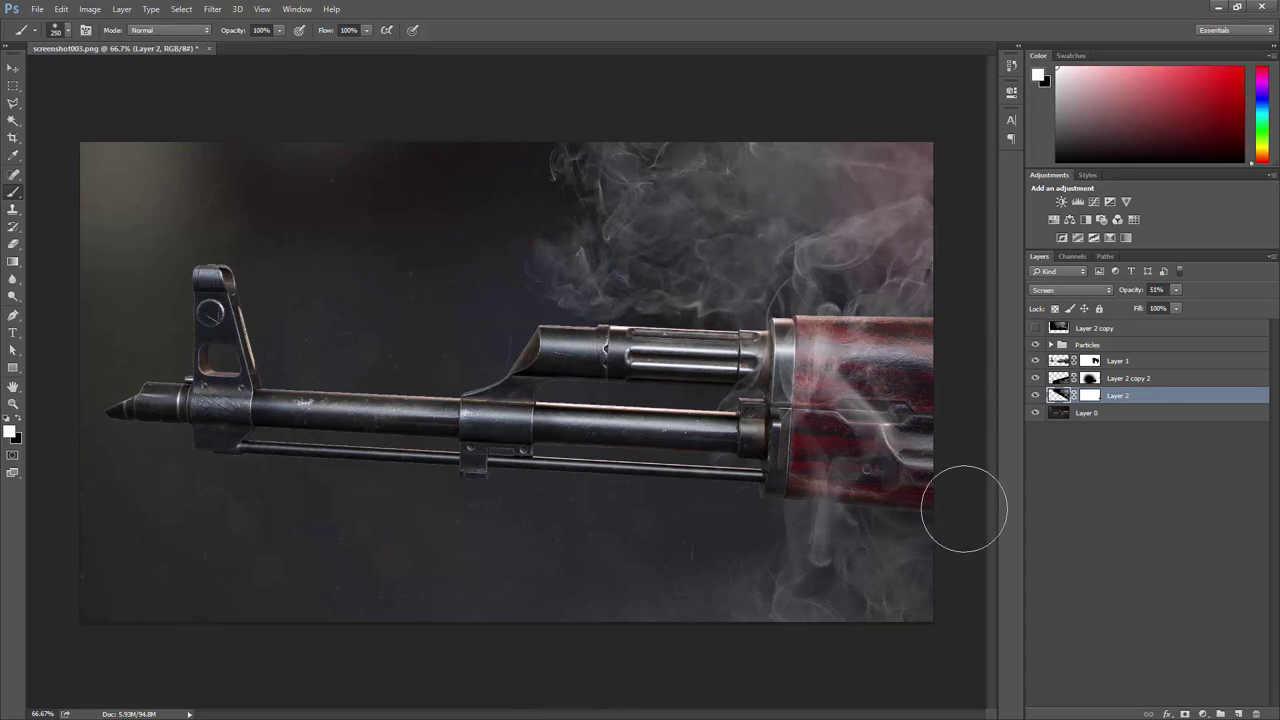
{"action": "key", "text": "v"}
{"action": "left_click", "coordinate": [1057, 380]}
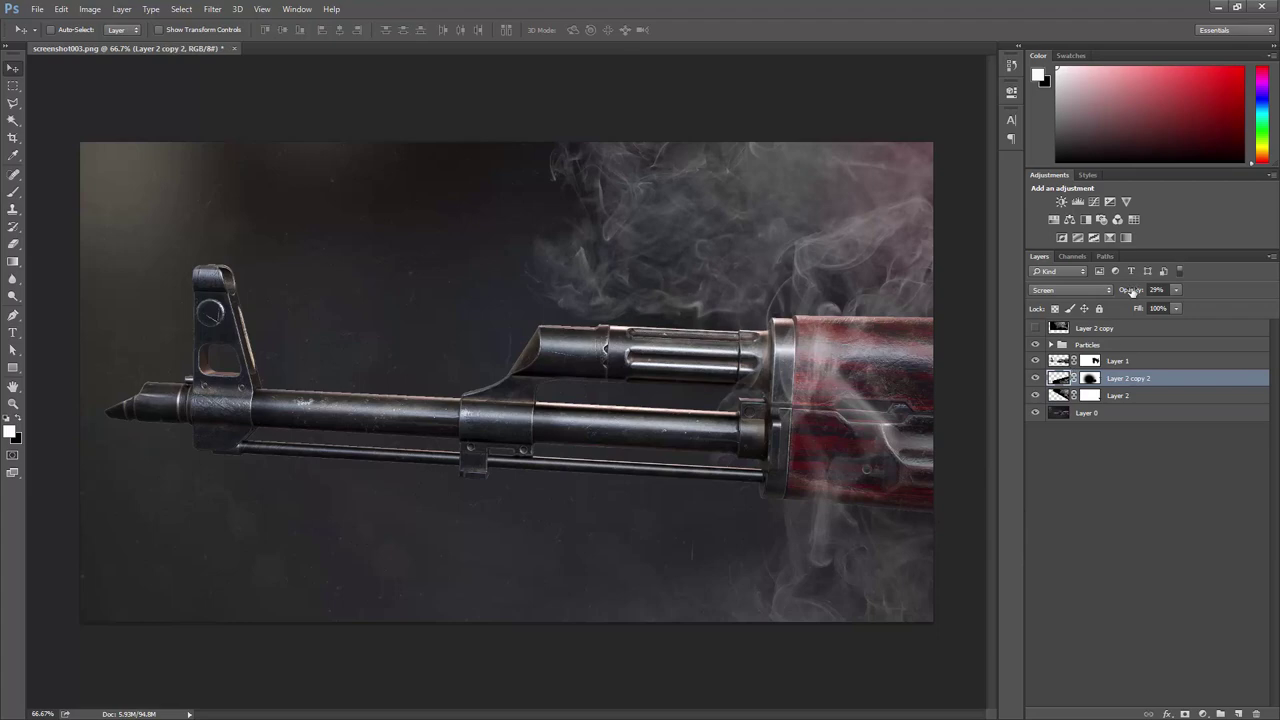
{"action": "left_click_drag", "start_coordinate": [1131, 291], "coordinate": [1121, 290]}
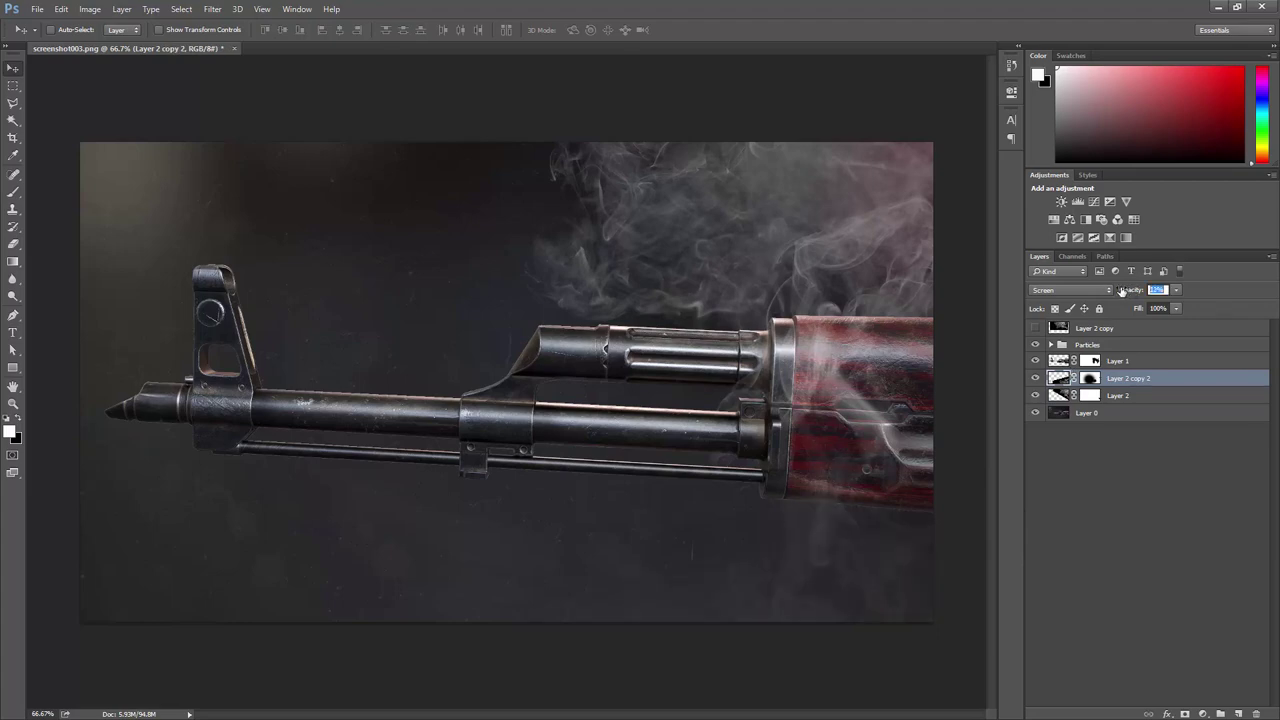
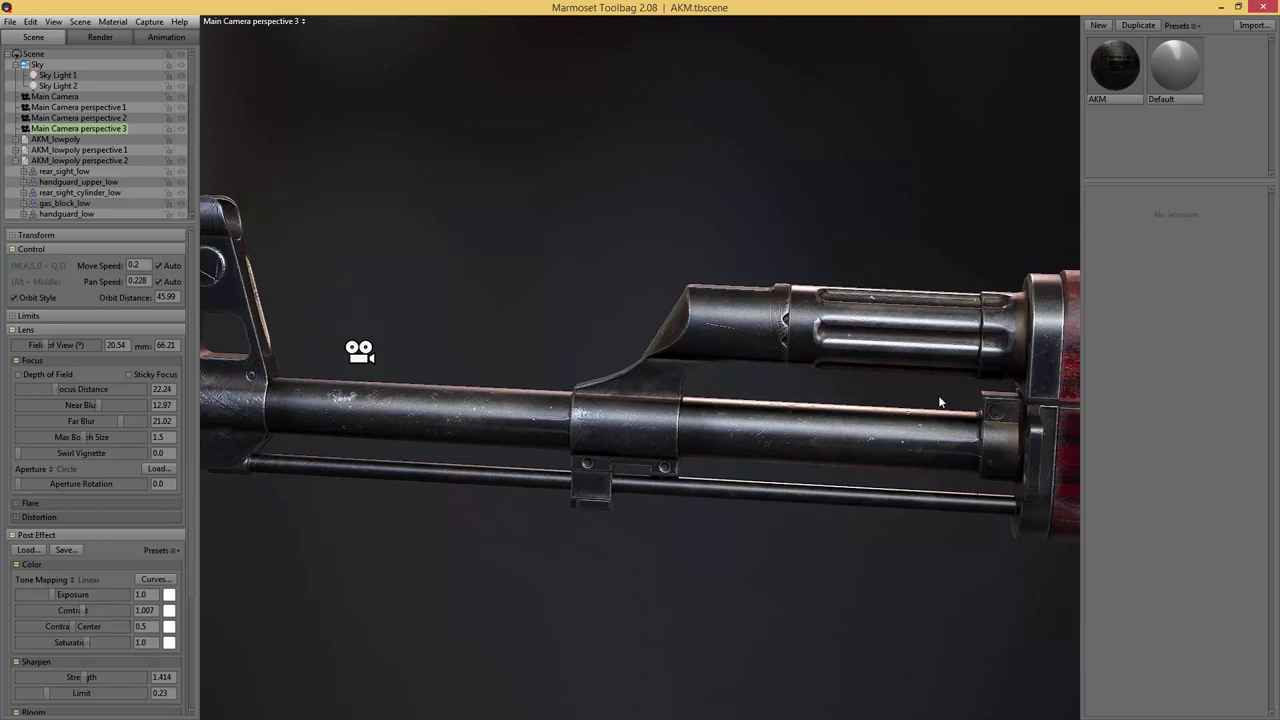
- Switch to Marmoset Toolbag, play the turntable.mov grenade example, and move the video window out of the way
{"action": "left_click", "coordinate": [36, 235]}
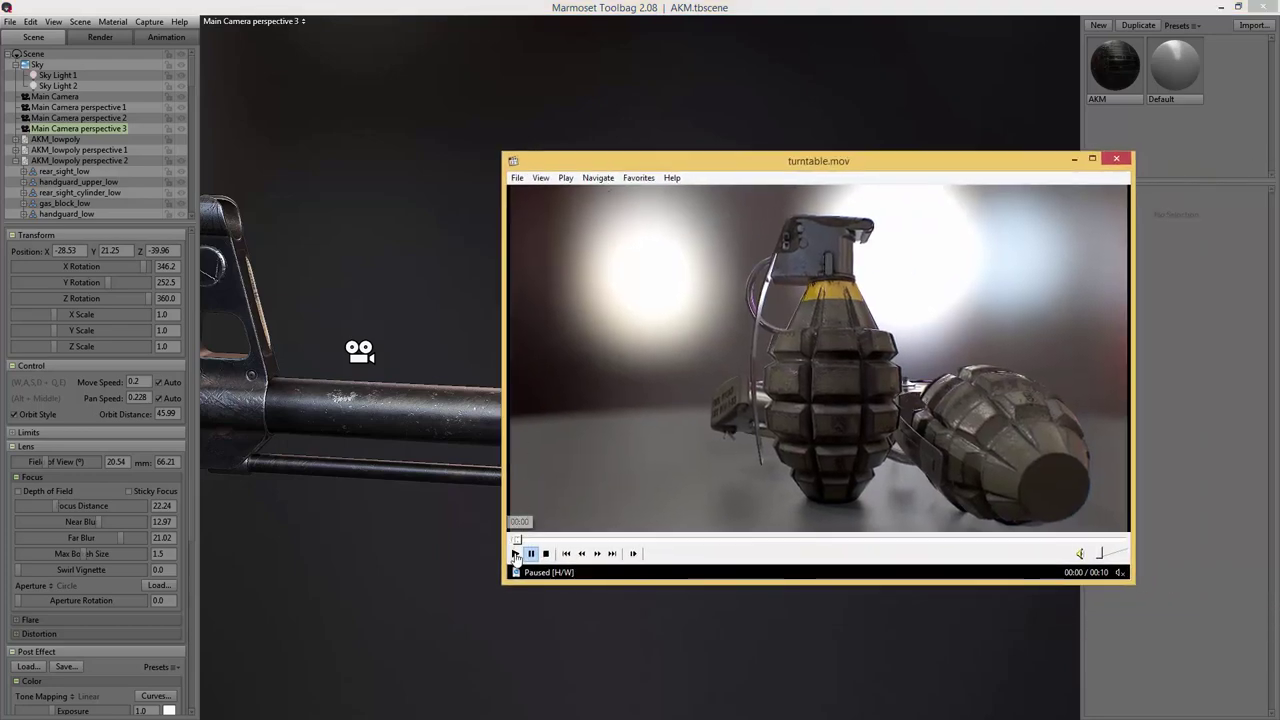
{"action": "left_click", "coordinate": [515, 553]}
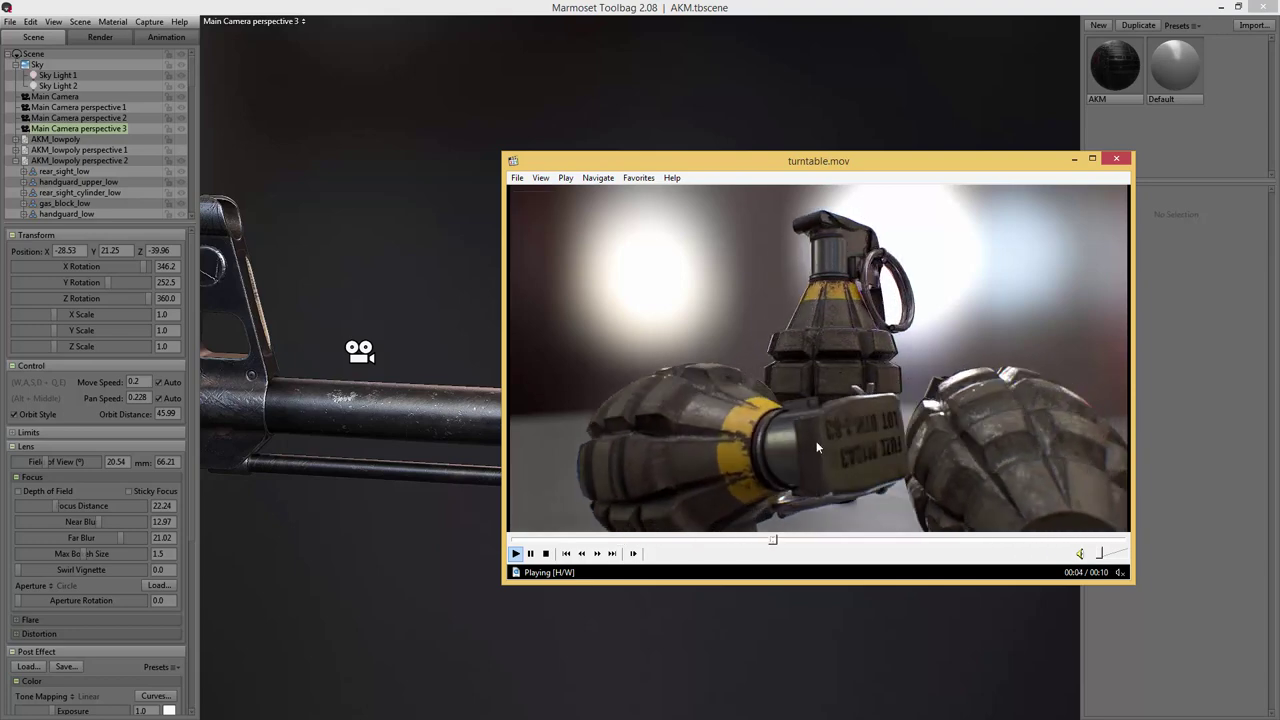
{"action": "left_click", "coordinate": [912, 303]}
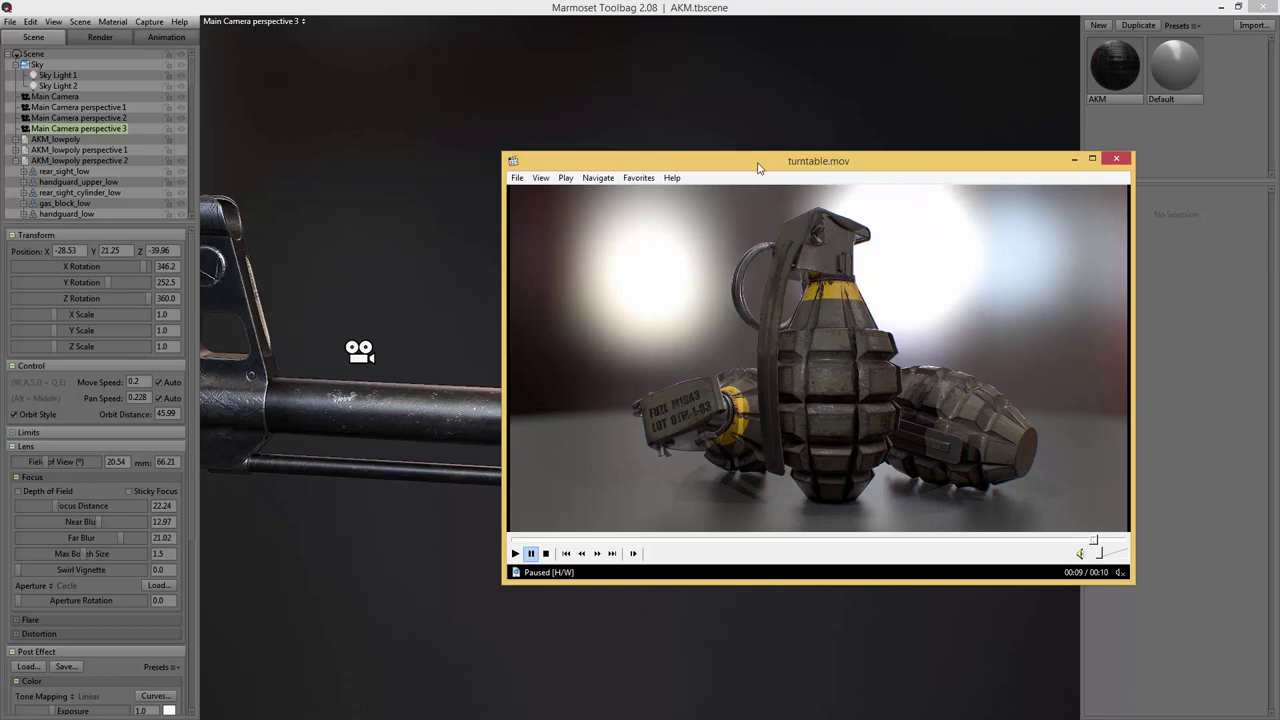
{"action": "left_click_drag", "start_coordinate": [731, 167], "coordinate": [1279, 165]}
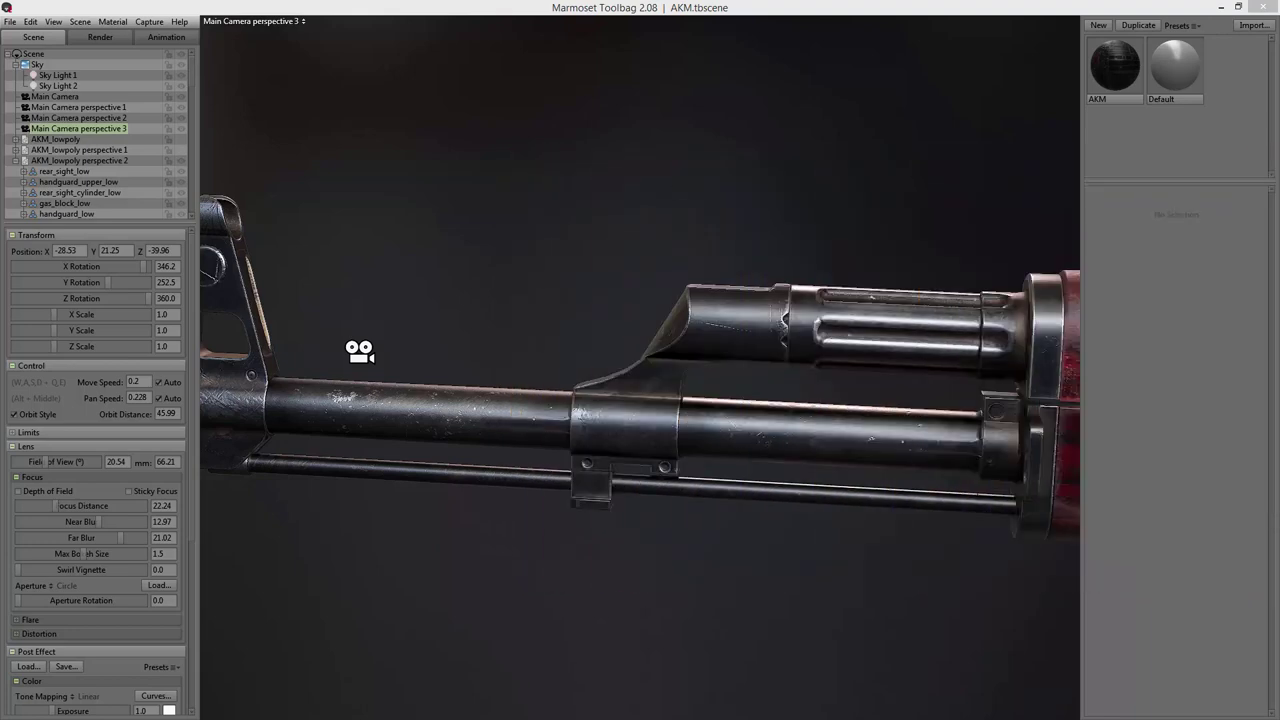
{"action": "left_click", "coordinate": [795, 179]}
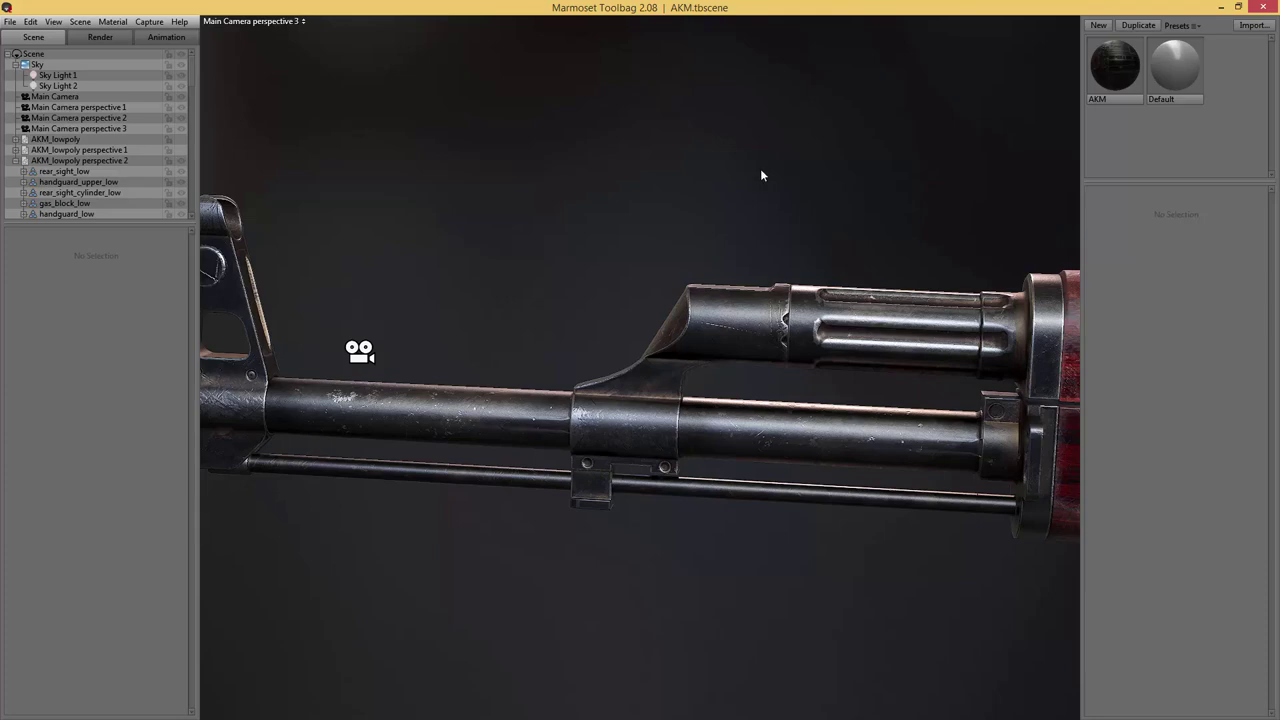
- Collapse the AKM_lowpoly perspective 2 group, duplicate Main Camera perspective 3 and rename the copy Main Camera perspective Turntable
{"action": "left_click", "coordinate": [100, 161]}
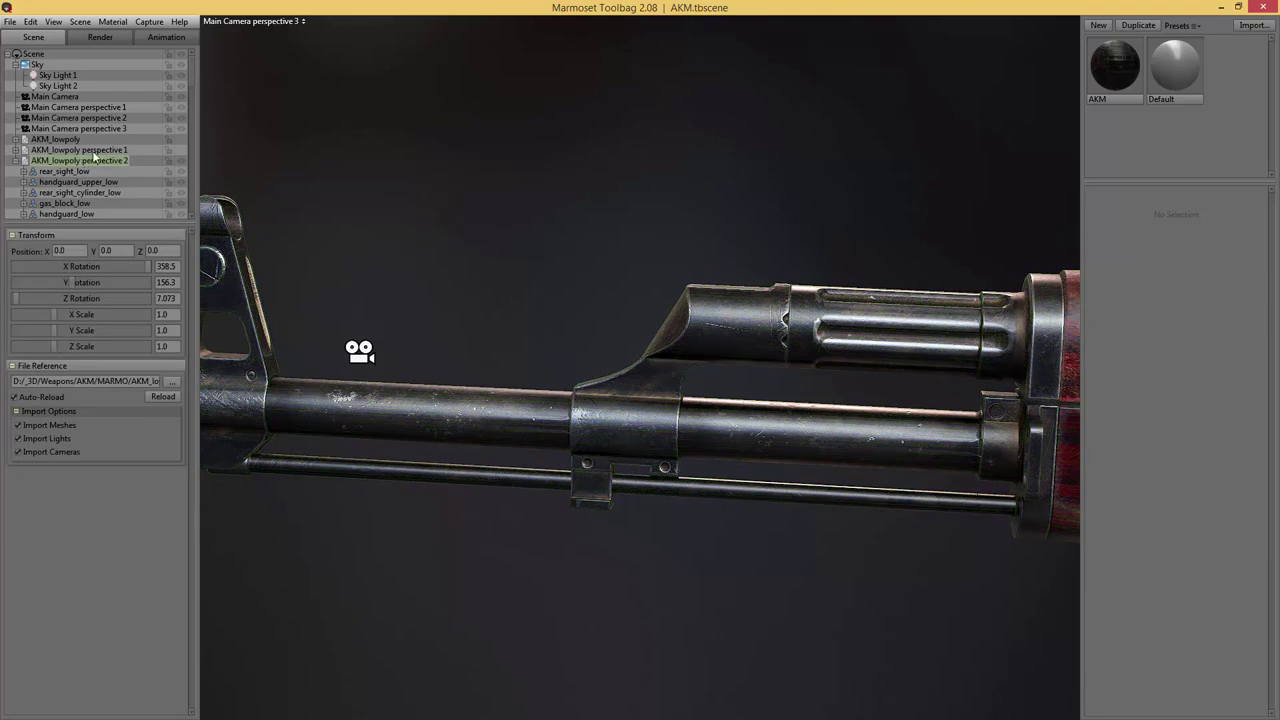
{"action": "left_click", "coordinate": [15, 161]}
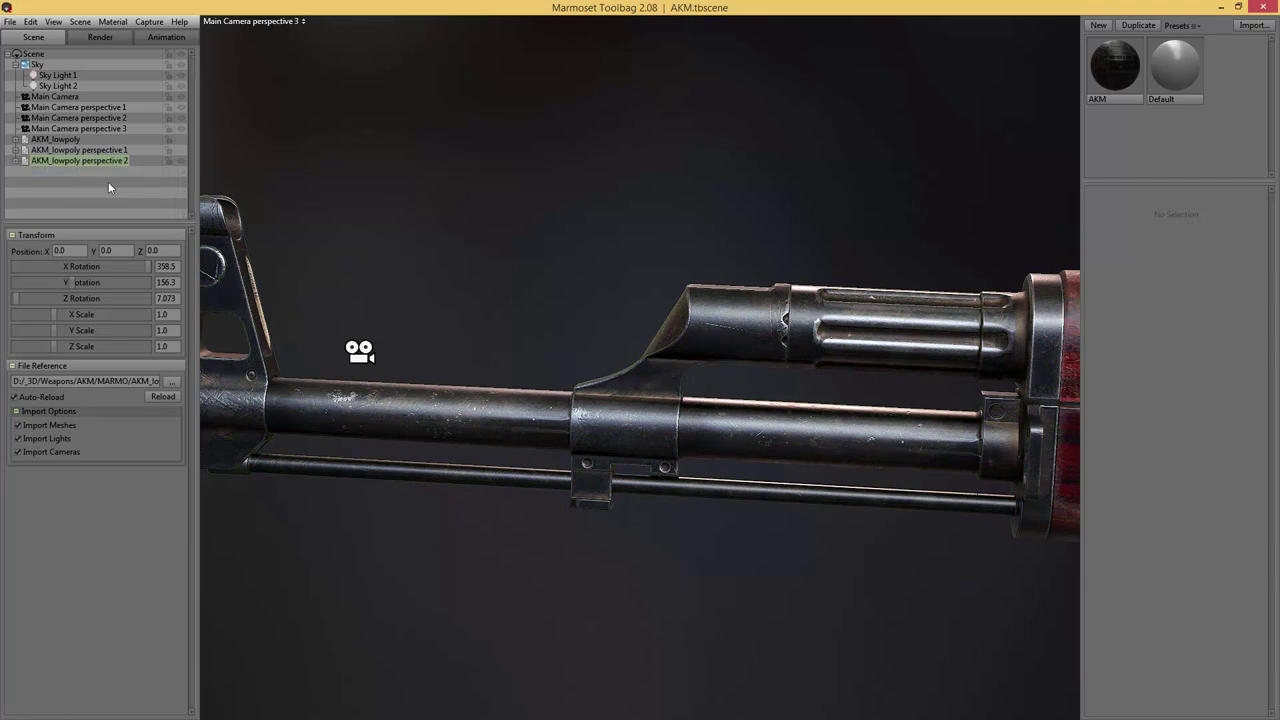
{"action": "left_click", "coordinate": [107, 128]}
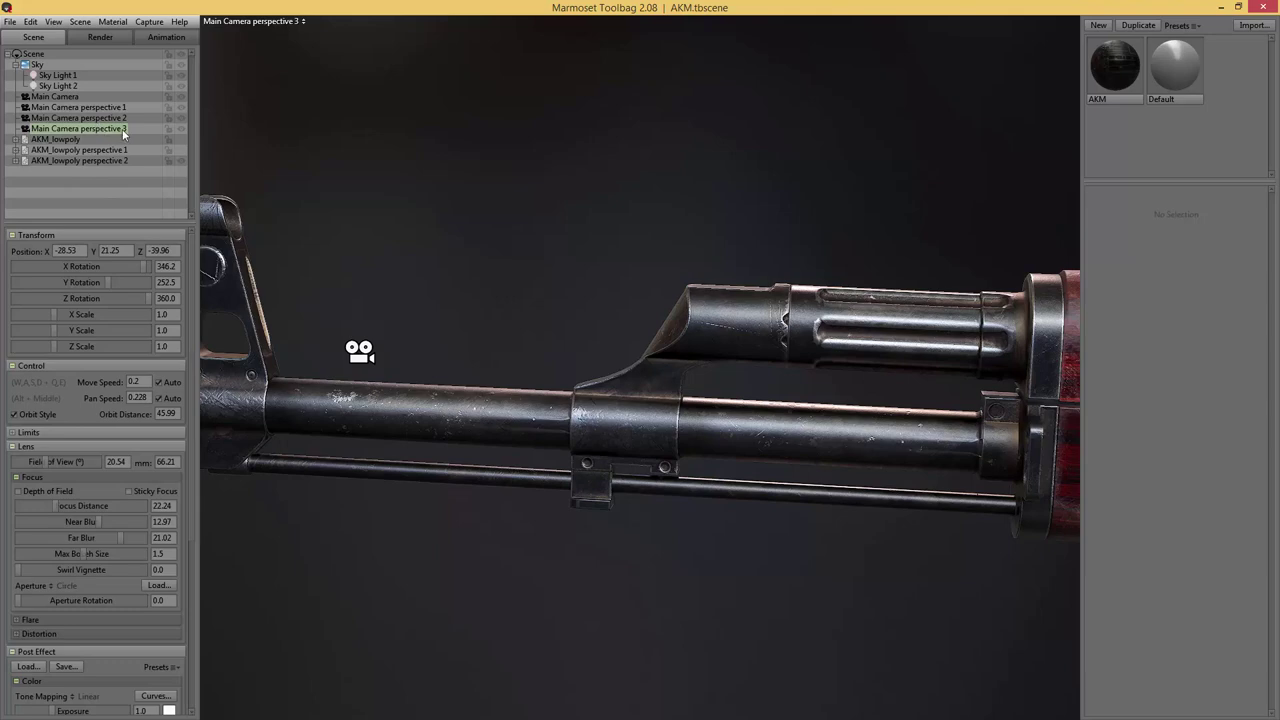
{"action": "key", "text": "ctrl+d"}
{"action": "double_click", "coordinate": [129, 139]}
{"action": "key", "text": "End"}
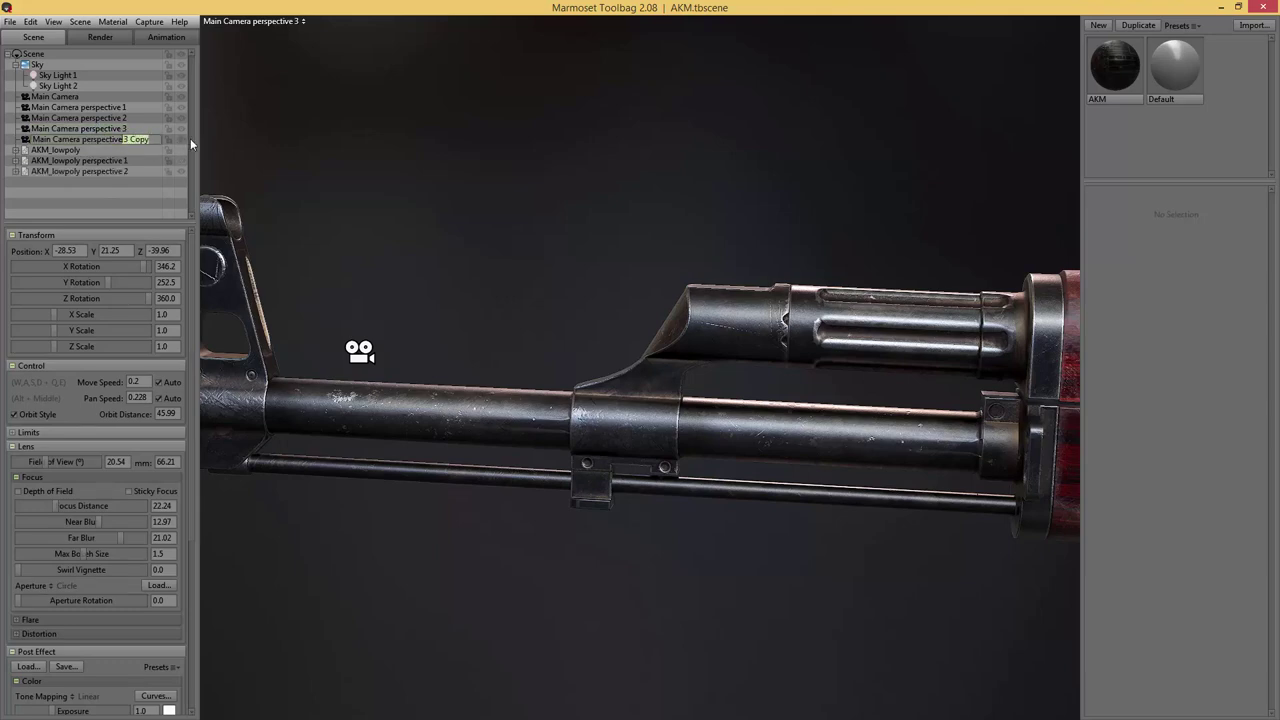
{"action": "key", "text": "BackSpace"}
{"action": "key", "text": "BackSpace"}
{"action": "key", "text": "BackSpace"}
{"action": "key", "text": "BackSpace"}
{"action": "key", "text": "BackSpace"}
{"action": "key", "text": "BackSpace"}
{"action": "type", "text": "Turntable"}
{"action": "key", "text": "Return"}
- Switch the viewport to Main Camera perspective Turntable and reposition that camera so the whole rifle fits in the full-window view
{"action": "left_click", "coordinate": [300, 21]}
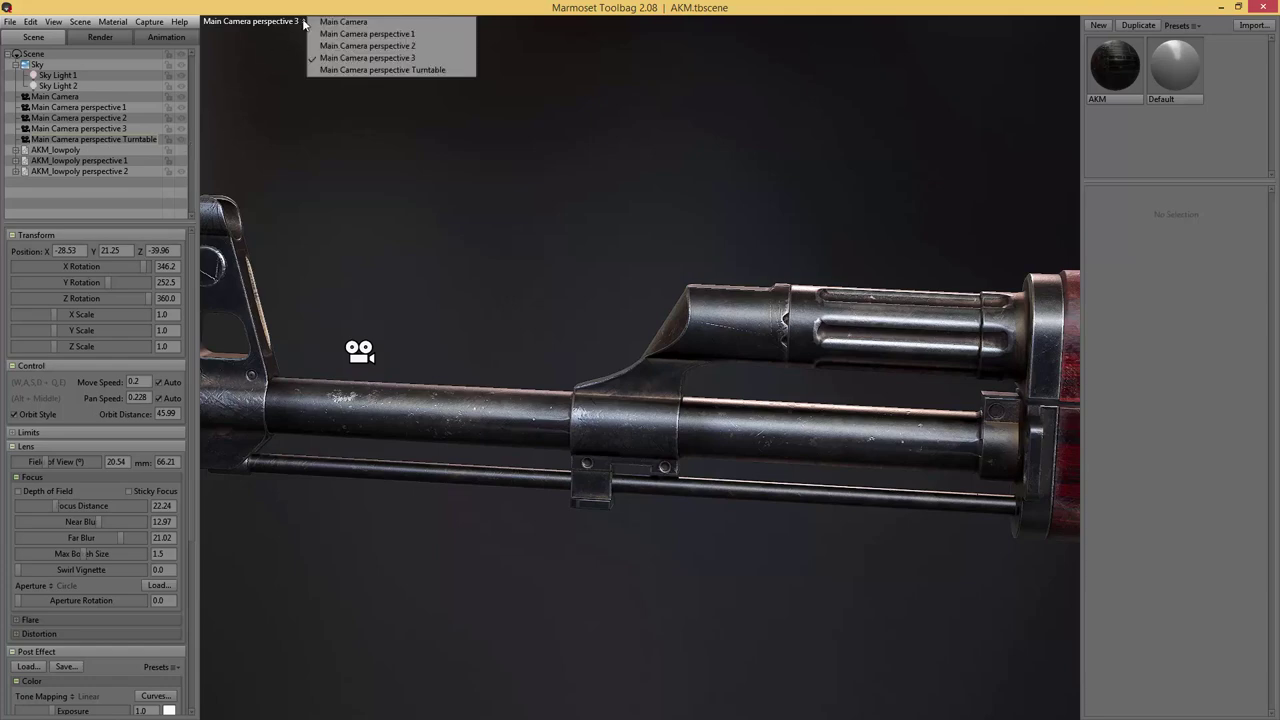
{"action": "left_click", "coordinate": [375, 69]}
{"action": "left_click", "coordinate": [538, 212]}
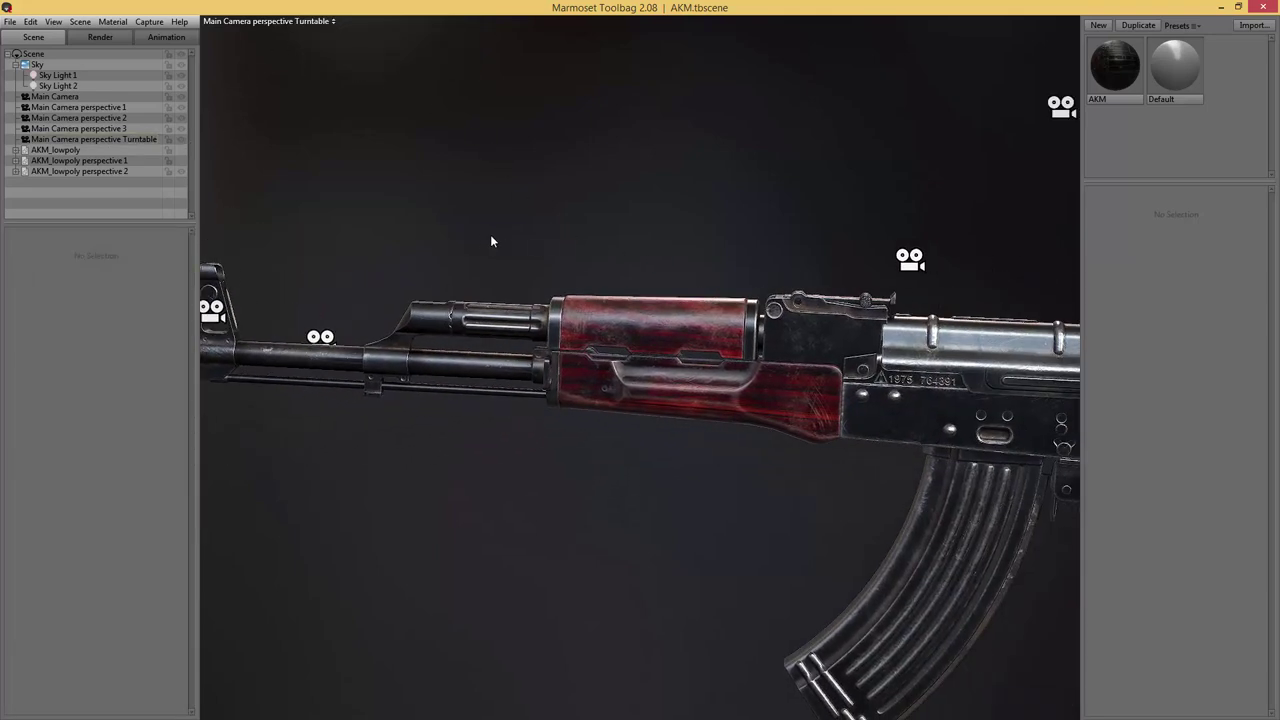
{"action": "key", "text": "Tab"}
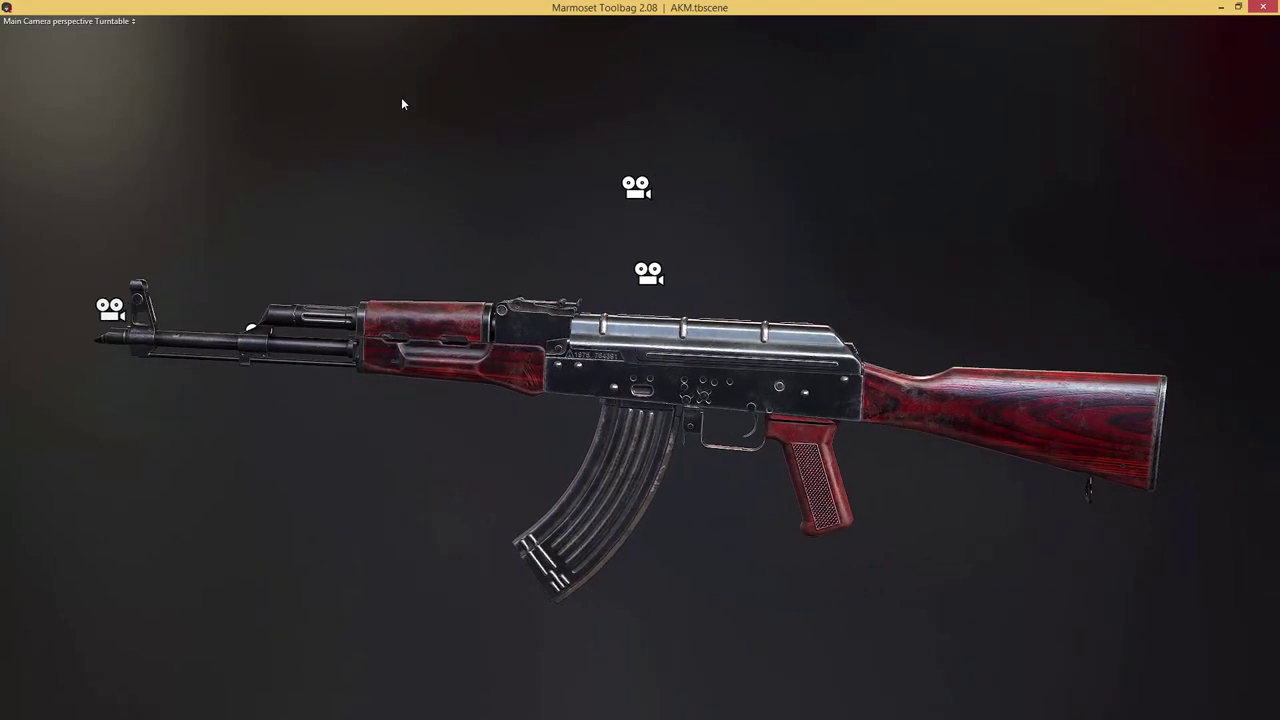
{"action": "key", "text": "Tab"}
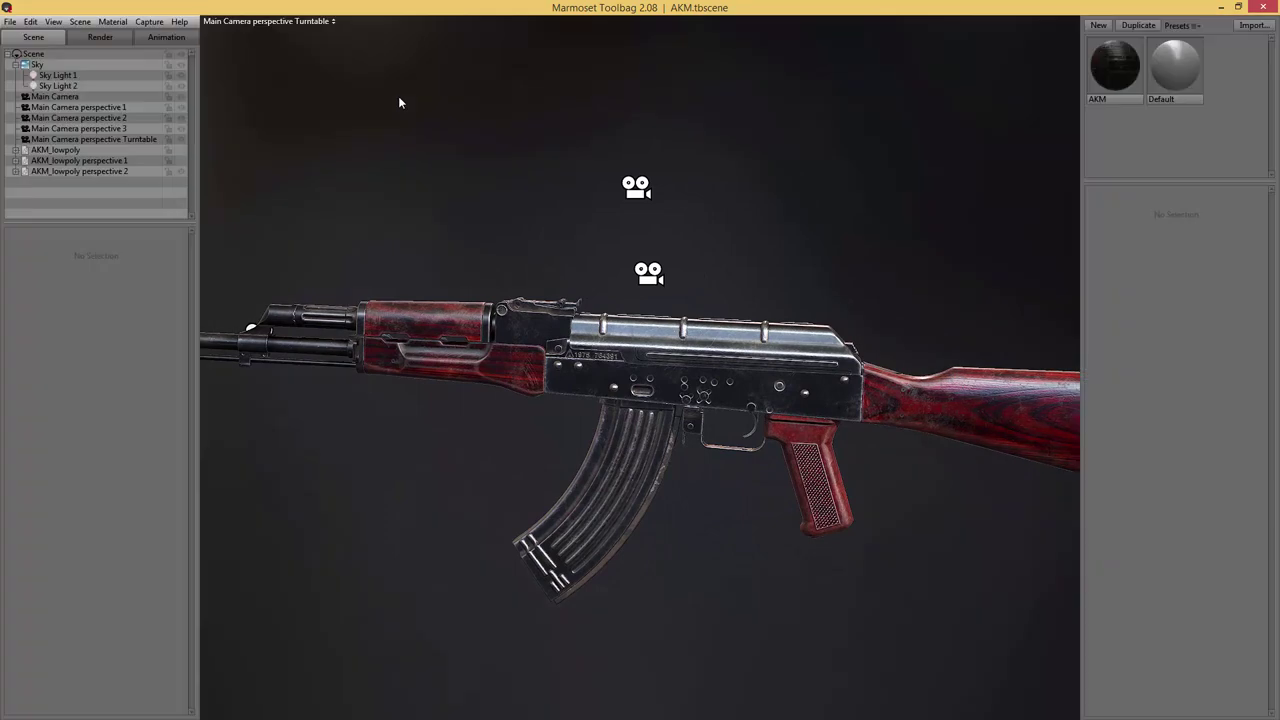
- Set the scene turntable speed to 15.08 so the rifle rotates
{"action": "left_click", "coordinate": [158, 39]}
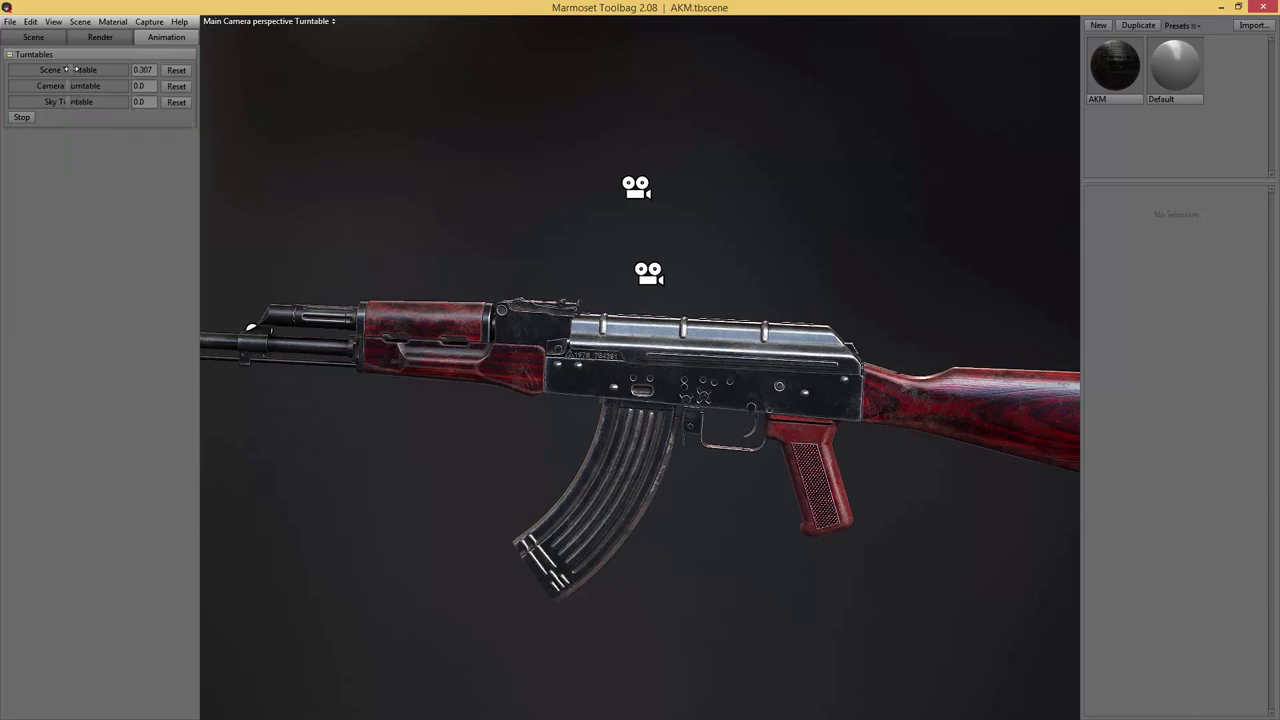
{"action": "left_click_drag", "start_coordinate": [70, 73], "coordinate": [78, 68]}
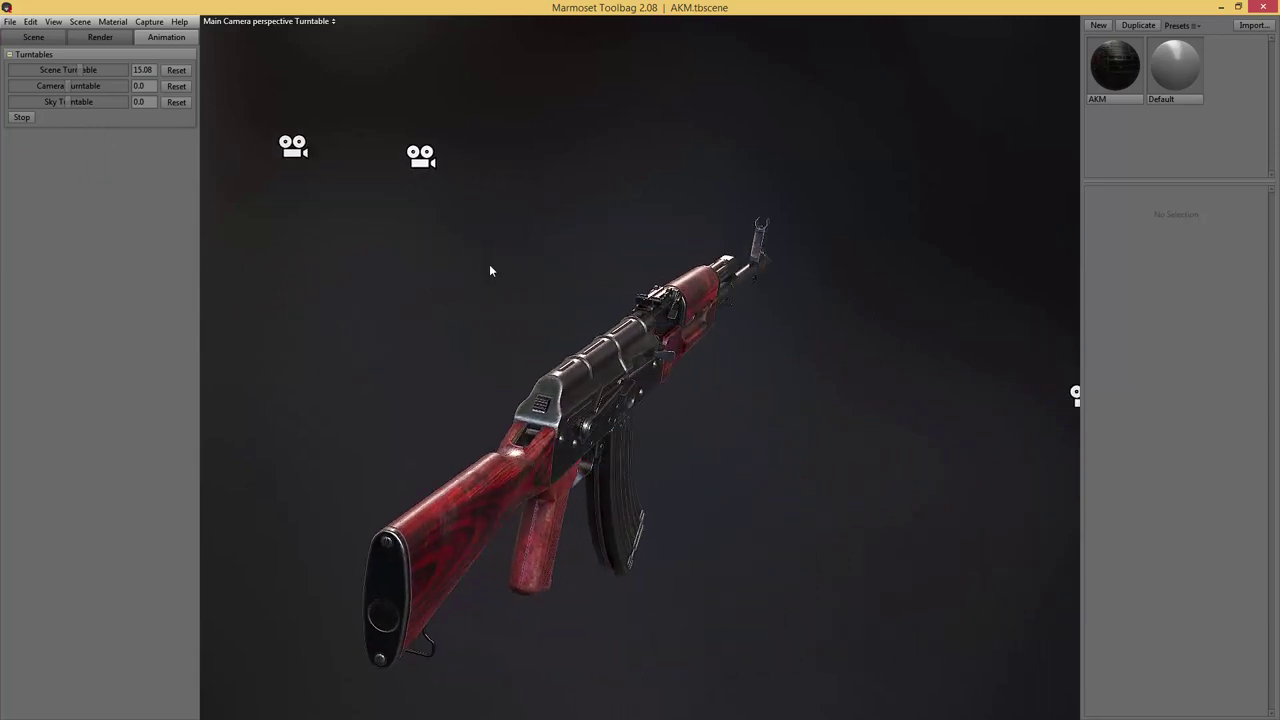
- Enable depth of field on Main Camera perspective Turntable with focus distance 159.0 and near blur 7.502, and check it in the full-window view
{"action": "left_click", "coordinate": [33, 37]}
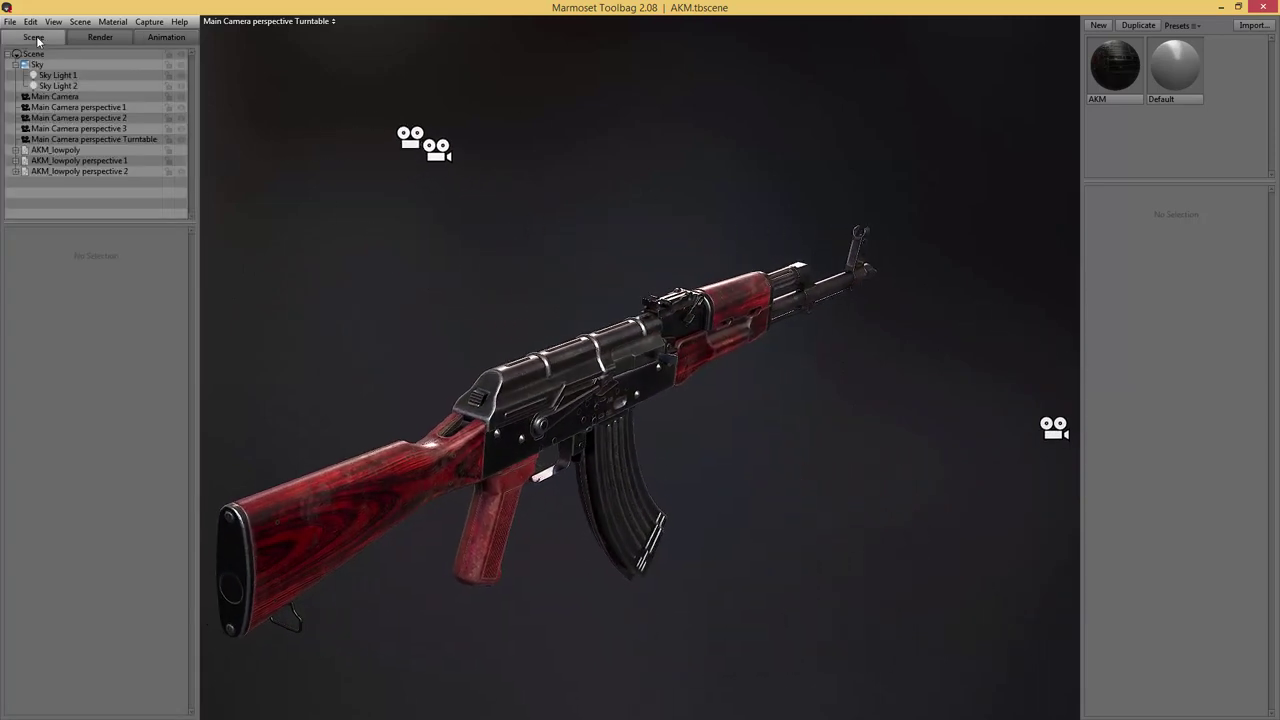
{"action": "left_click", "coordinate": [132, 139]}
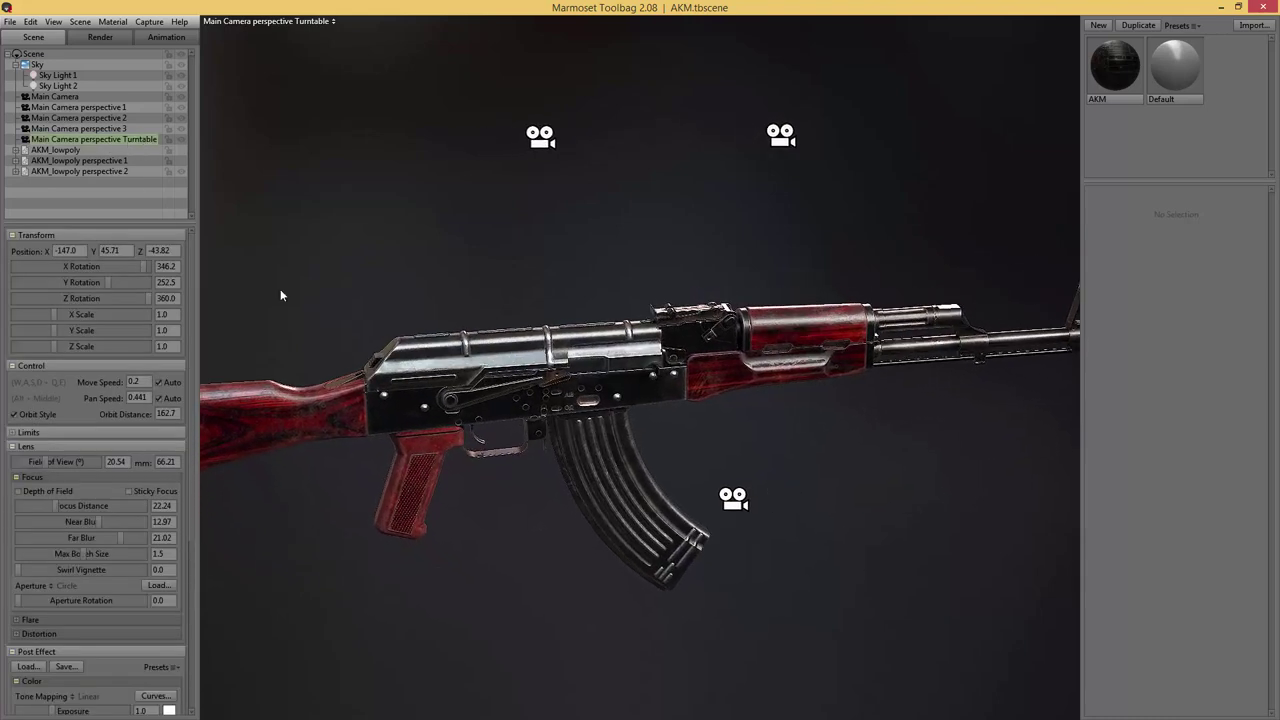
{"action": "left_click", "coordinate": [31, 490]}
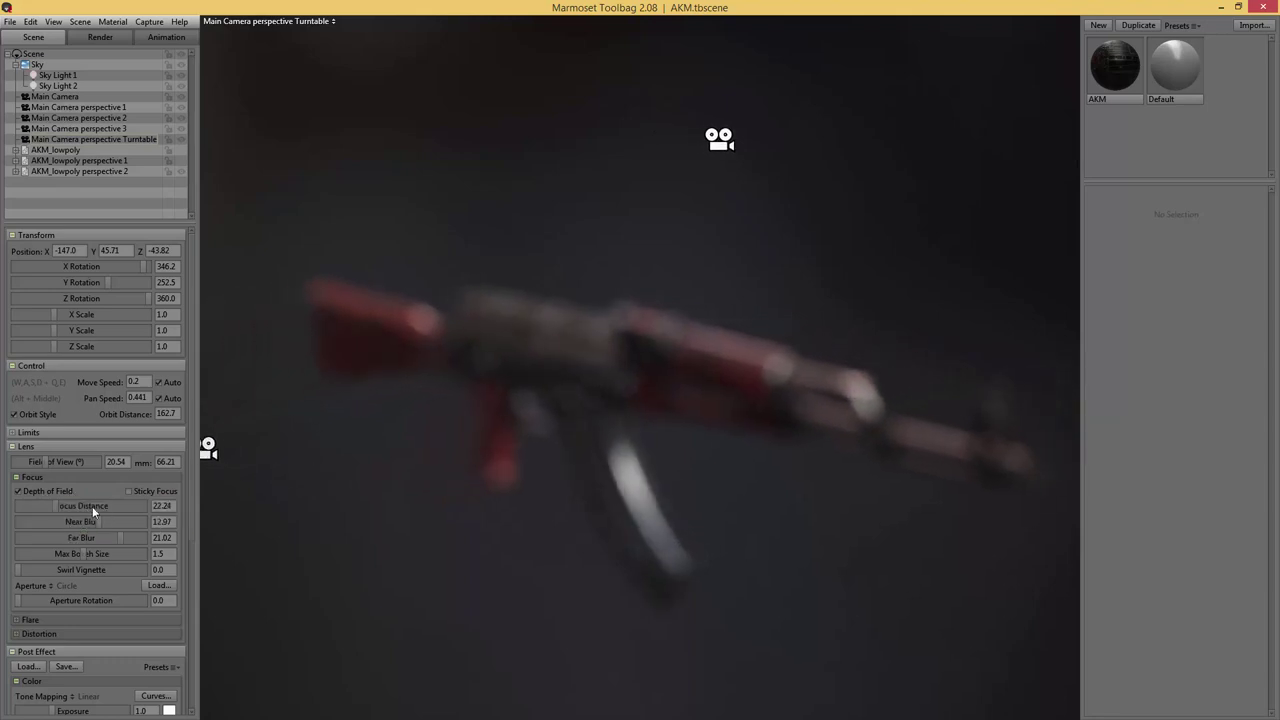
{"action": "left_click_drag", "start_coordinate": [78, 505], "coordinate": [62, 505]}
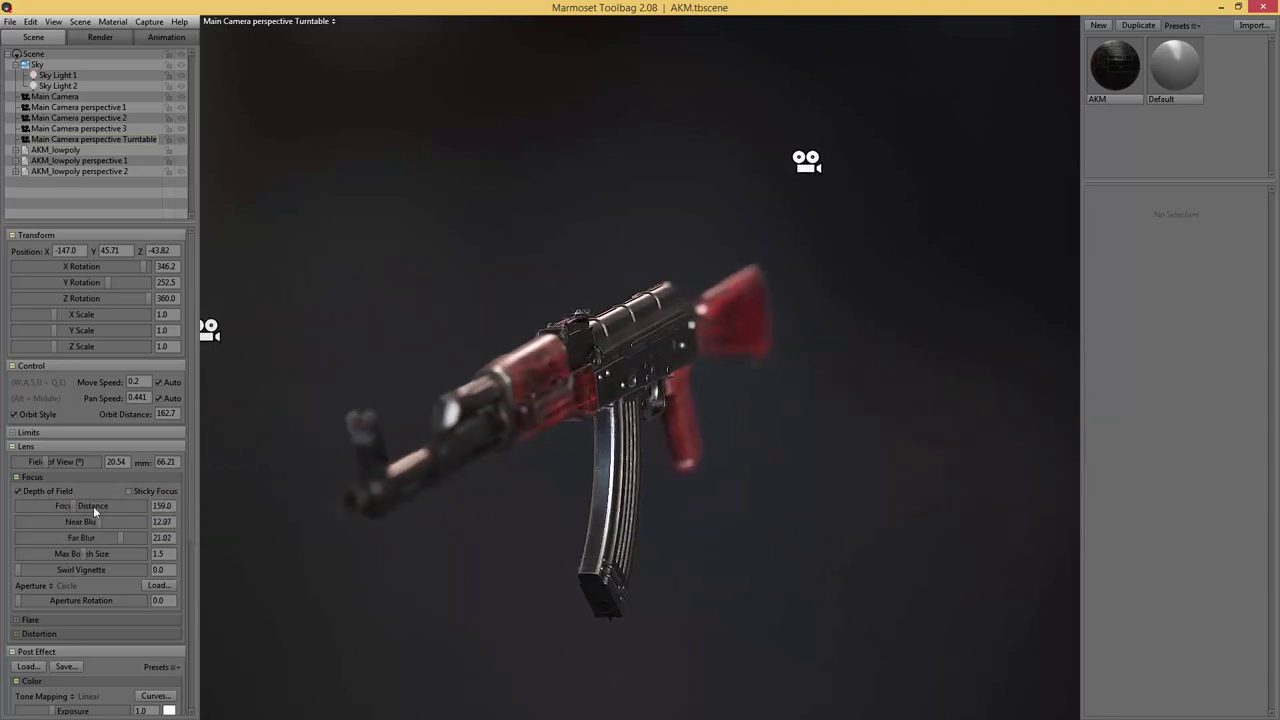
{"action": "left_click_drag", "start_coordinate": [96, 522], "coordinate": [92, 521]}
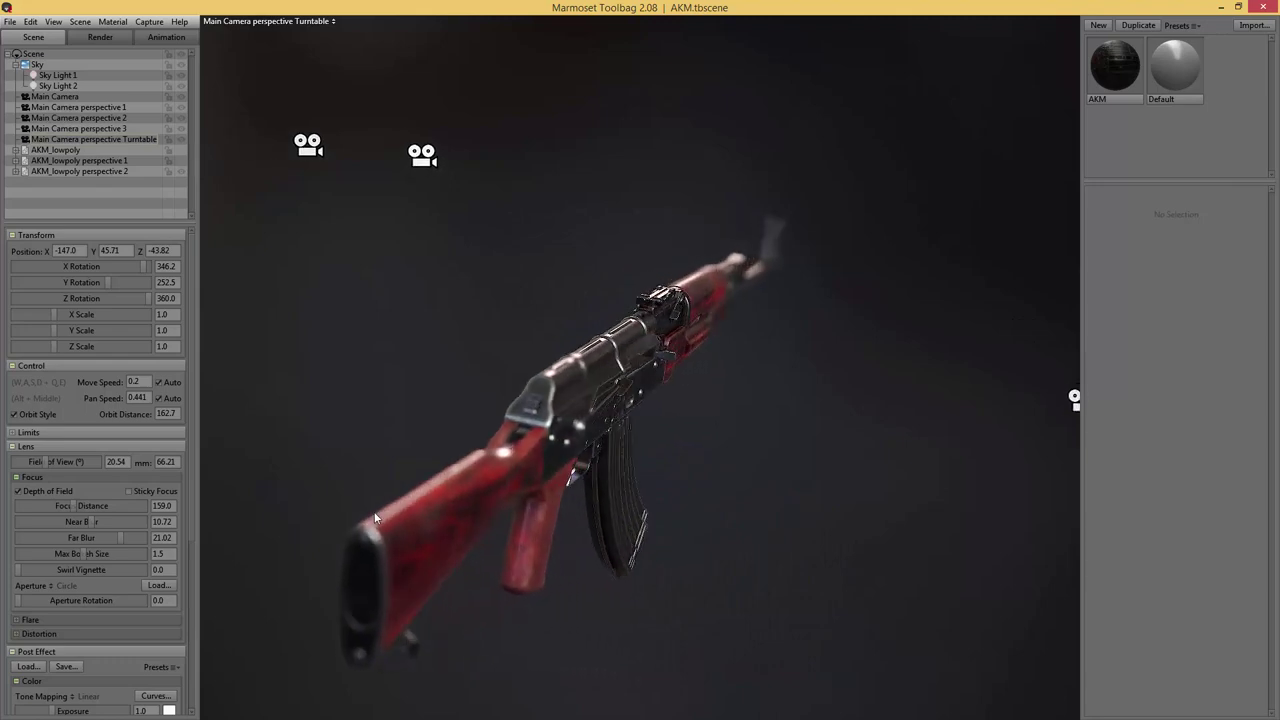
{"action": "left_click_drag", "start_coordinate": [107, 520], "coordinate": [103, 515]}
{"action": "key", "text": "Tab"}
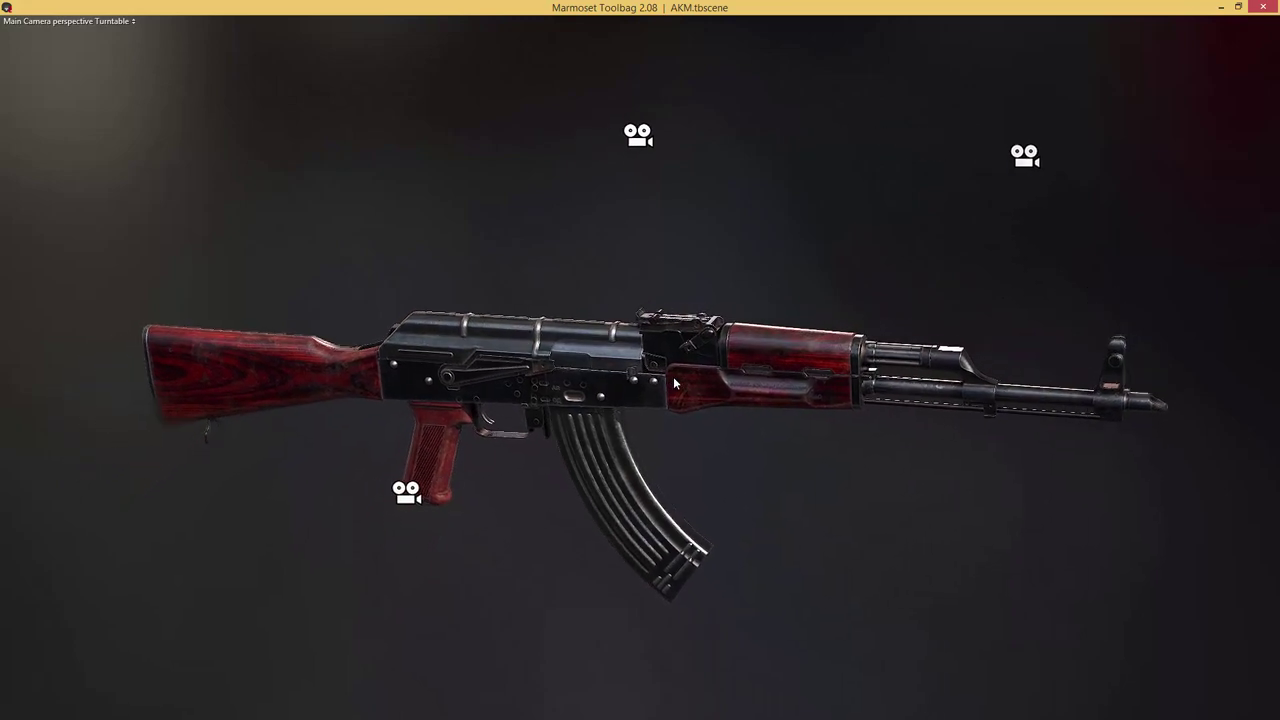
{"action": "key", "text": "Tab"}
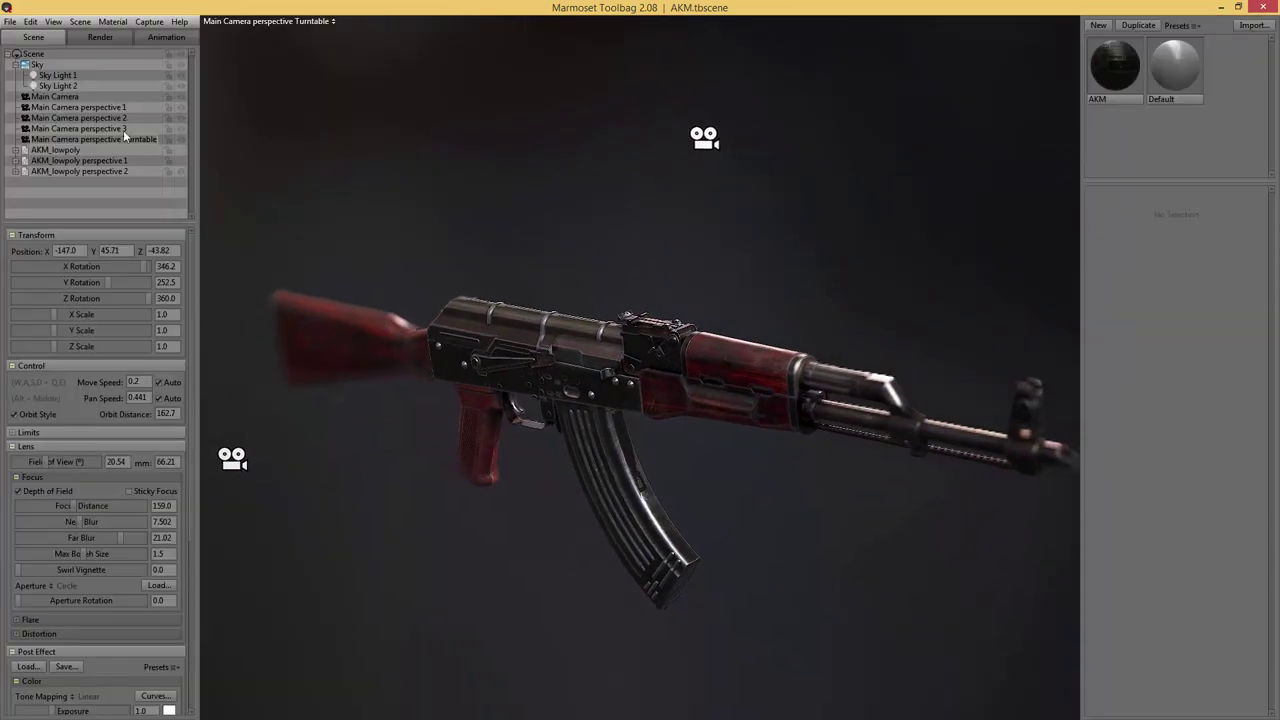
- Try a camera turntable speed of 60, return it to 0, and stop the preview with the scene turntable speed set to 18.72
{"action": "left_click", "coordinate": [161, 36]}
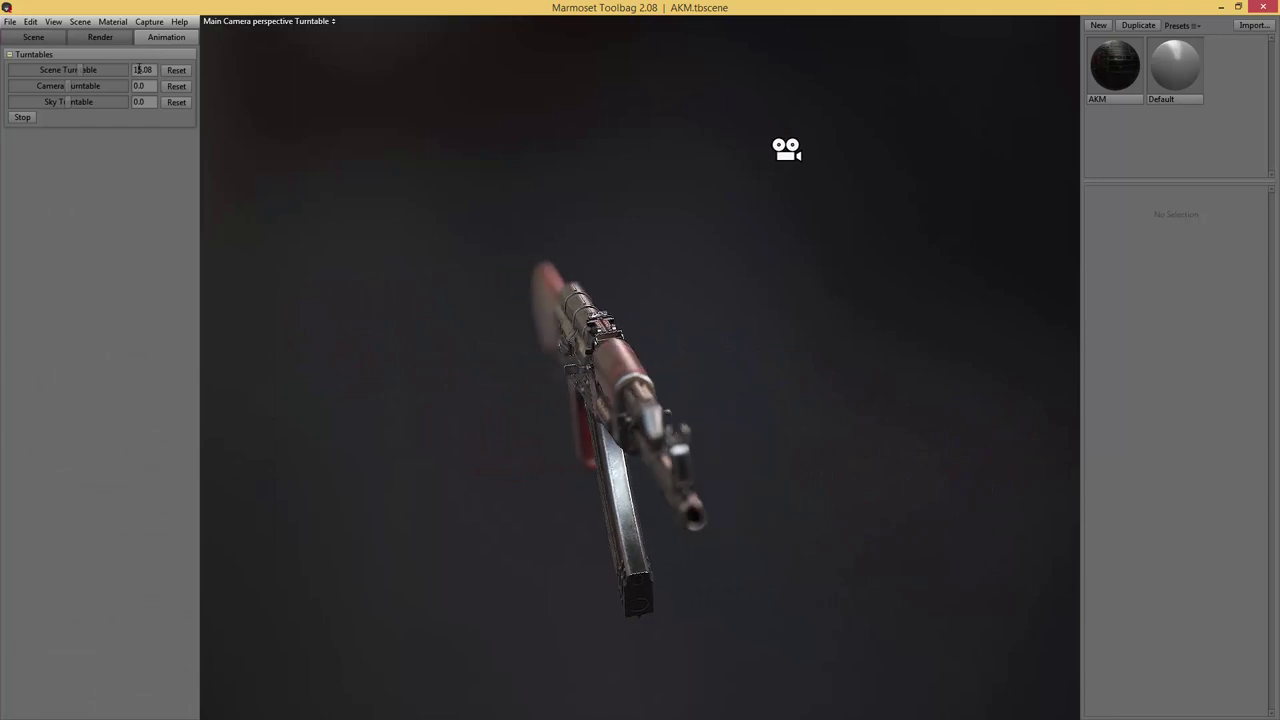
{"action": "left_click", "coordinate": [140, 70]}
{"action": "left_click_drag", "start_coordinate": [66, 86], "coordinate": [98, 91]}
{"action": "double_click", "coordinate": [141, 86]}
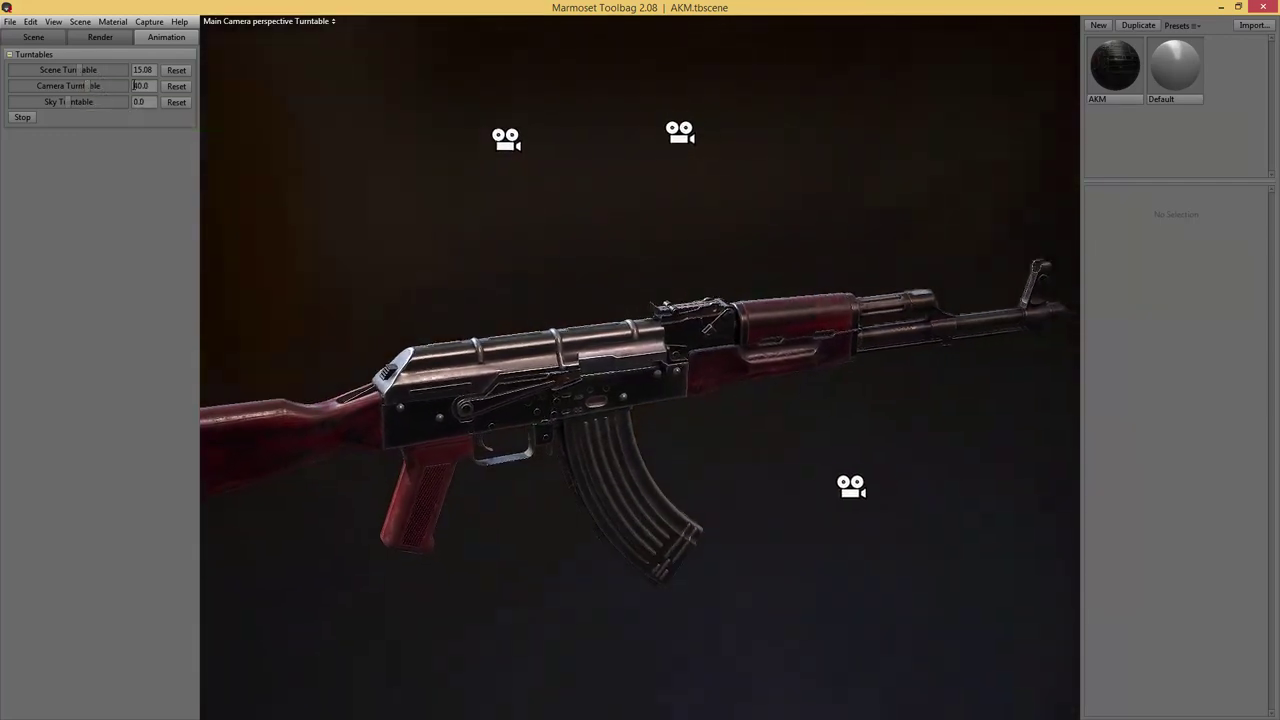
{"action": "type", "text": "0"}
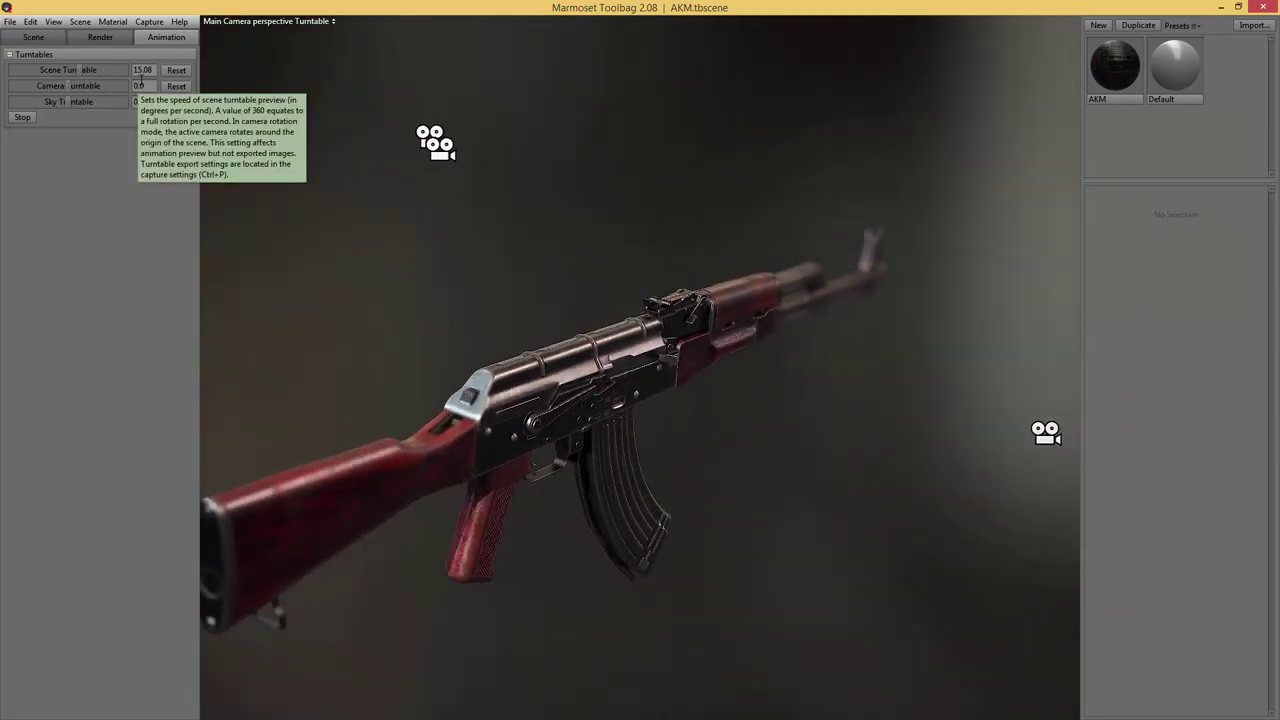
{"action": "key", "text": "Return"}
{"action": "left_click", "coordinate": [34, 118]}
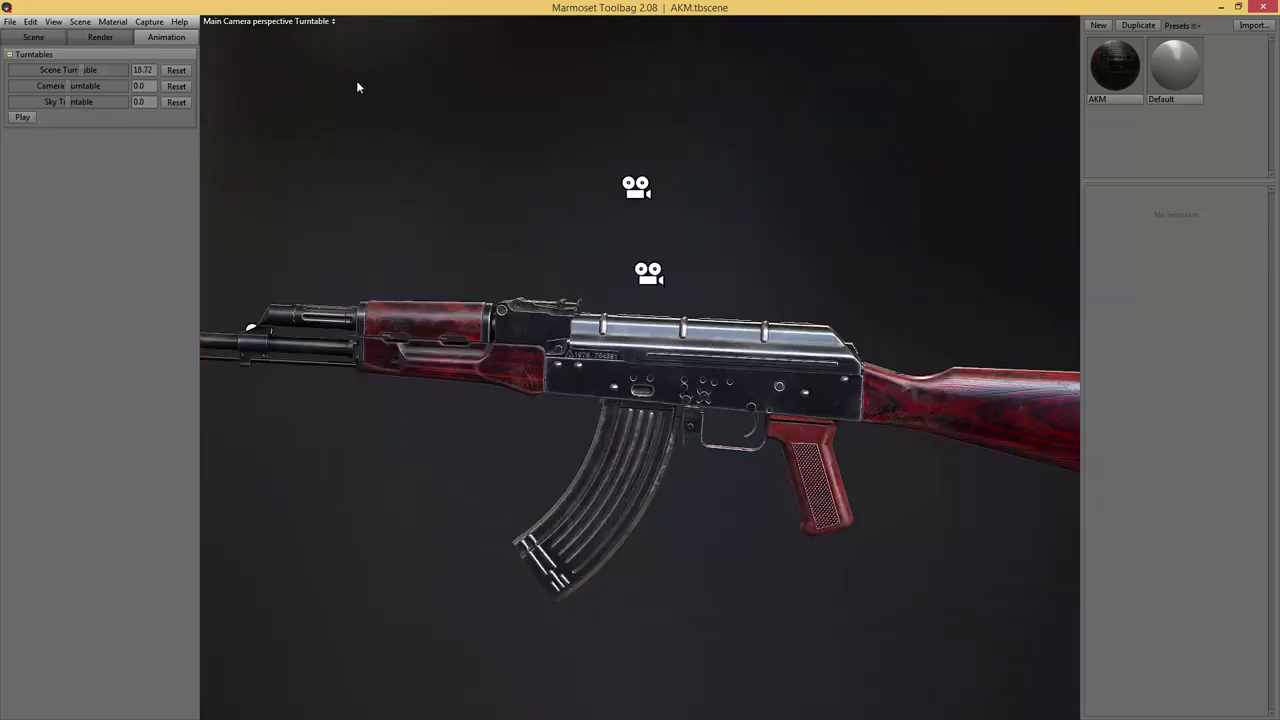
- Review the turntable duration in the capture settings, cancel without changes, and briefly play and stop the turntable preview
{"action": "left_click", "coordinate": [149, 22]}
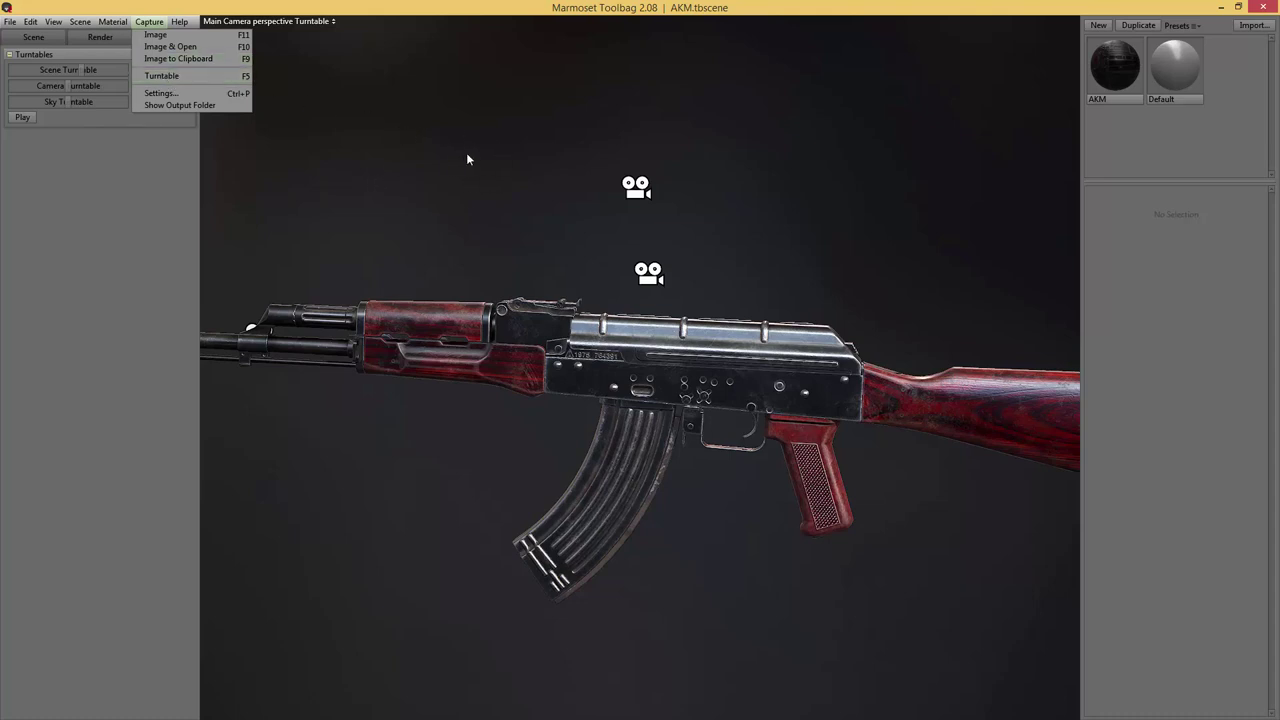
{"action": "left_click", "coordinate": [166, 95]}
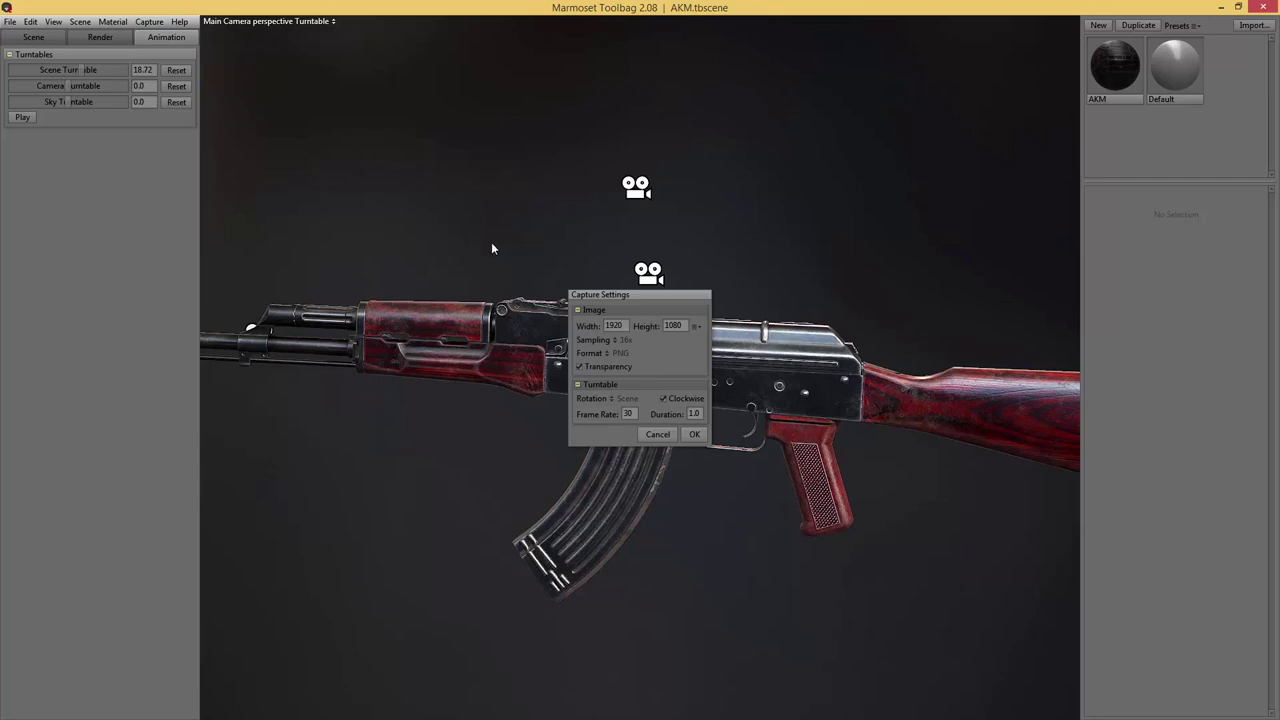
{"action": "double_click", "coordinate": [694, 413]}
{"action": "left_click", "coordinate": [659, 435]}
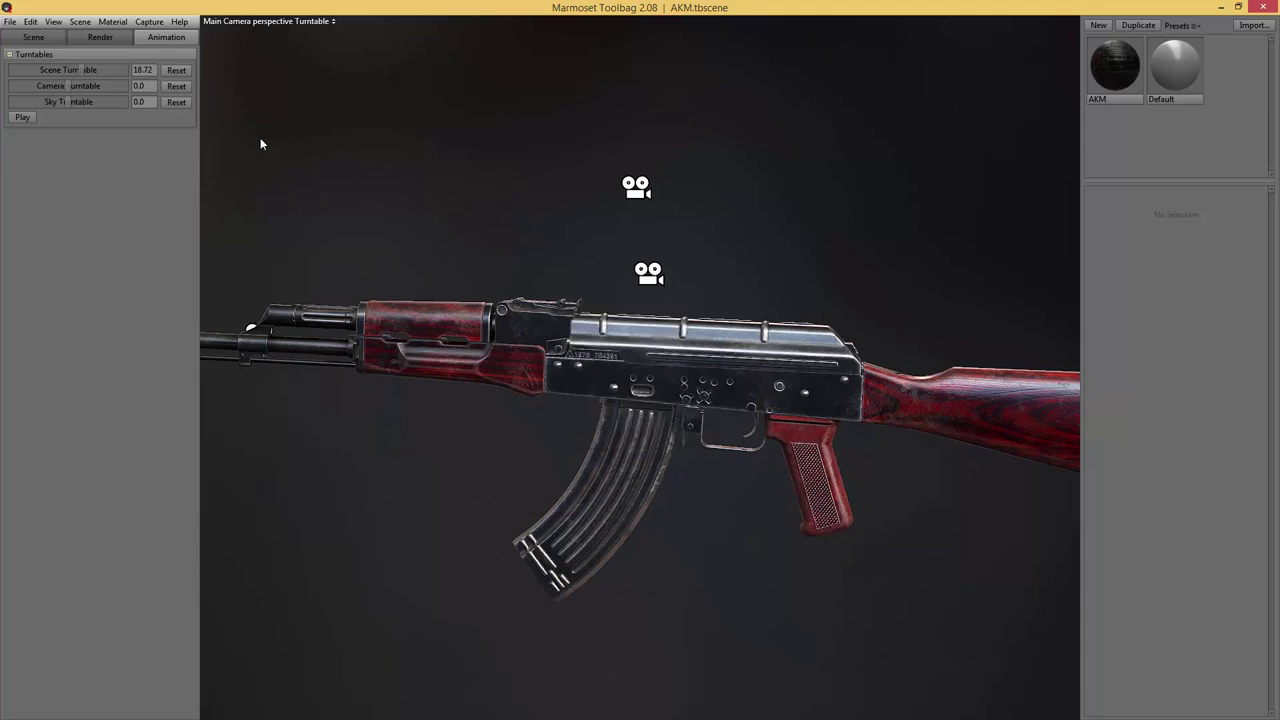
{"action": "left_click", "coordinate": [22, 117]}
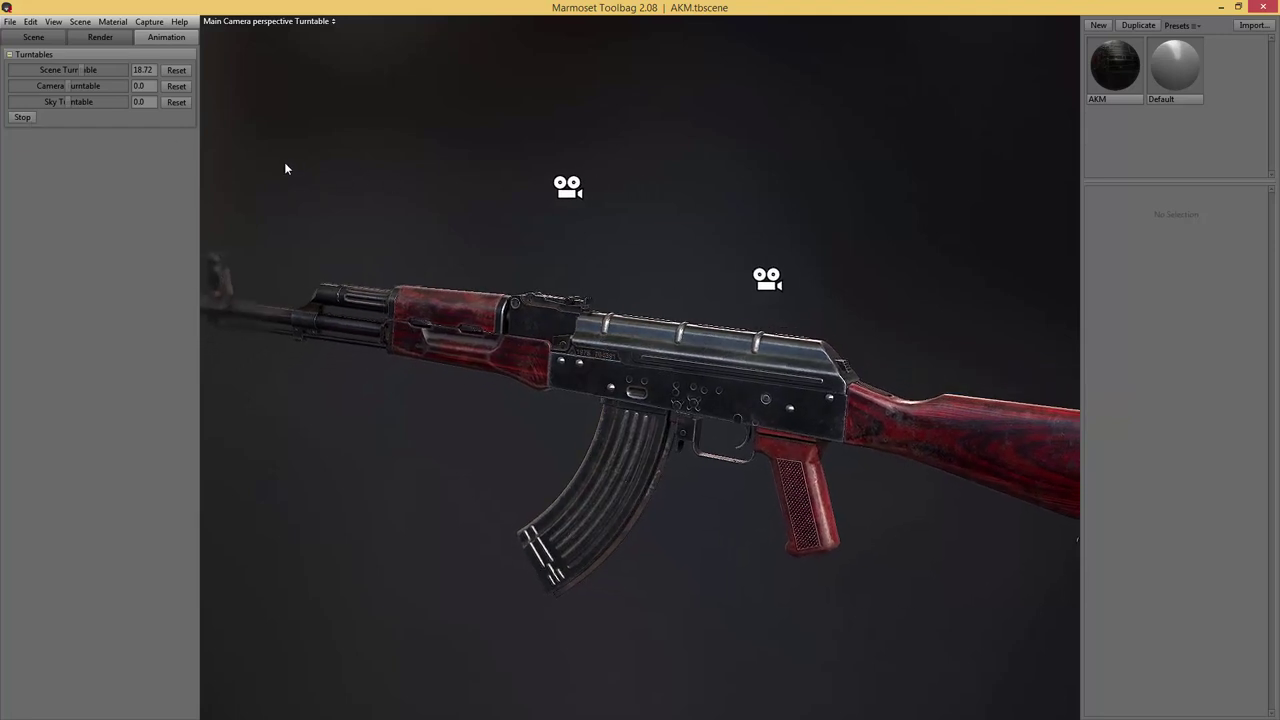
{"action": "left_click", "coordinate": [21, 118]}
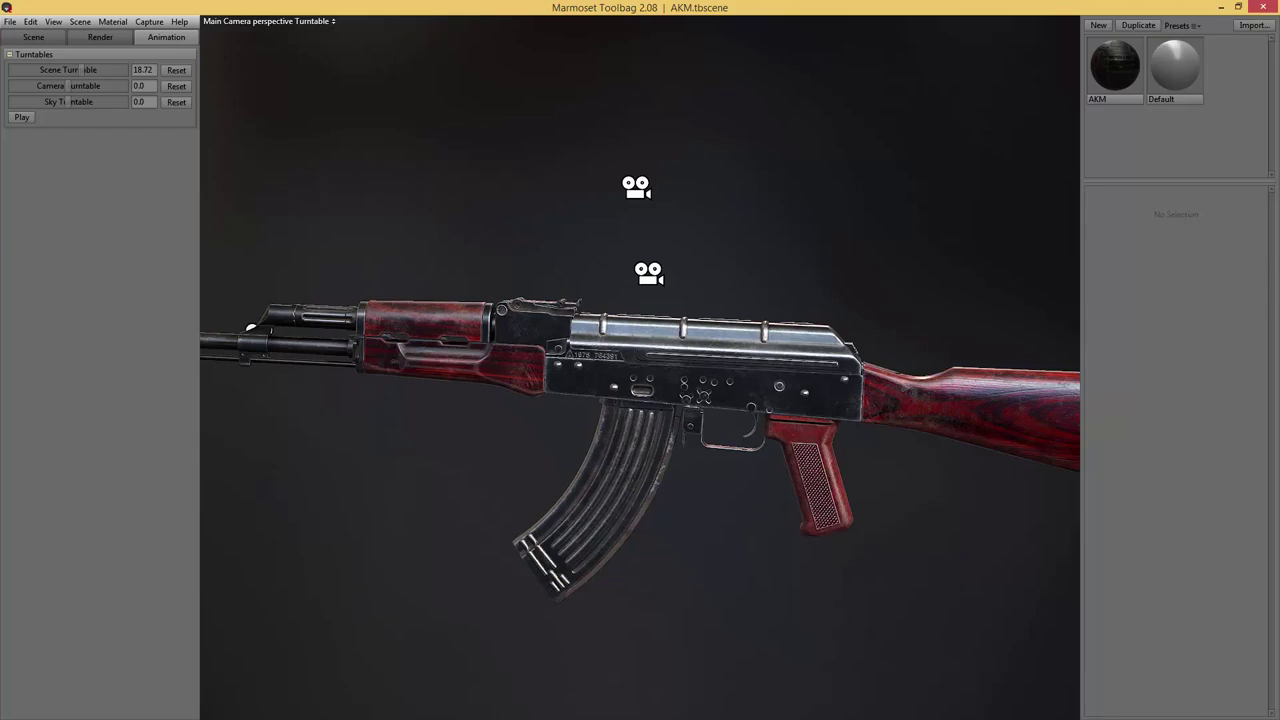
- Switch to the browser, examine the interactive Colt 1911 Supernatural Edition model on ArtStation from several angles, and return to Marmoset Toolbag
{"action": "key", "text": "alt+Tab"}
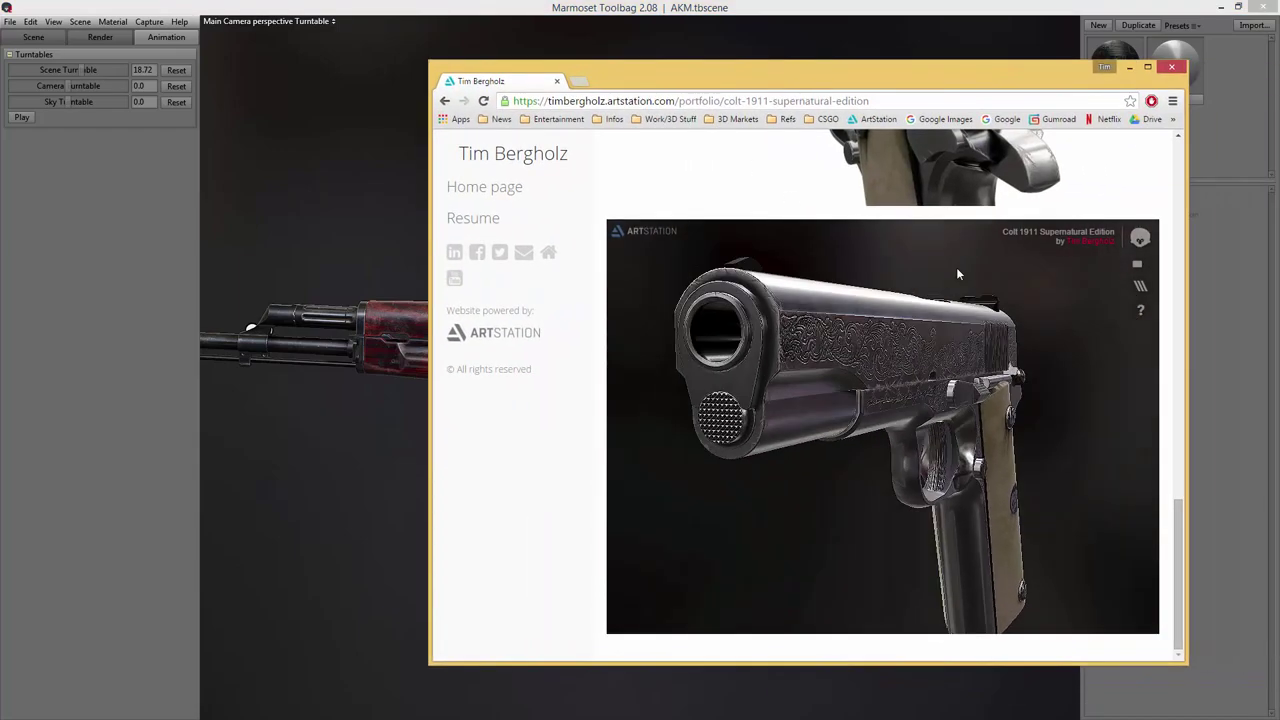
{"action": "left_click_drag", "start_coordinate": [956, 274], "coordinate": [1116, 266]}
{"action": "scroll", "coordinate": [955, 320], "scroll_direction": "up", "scroll_amount": 5}
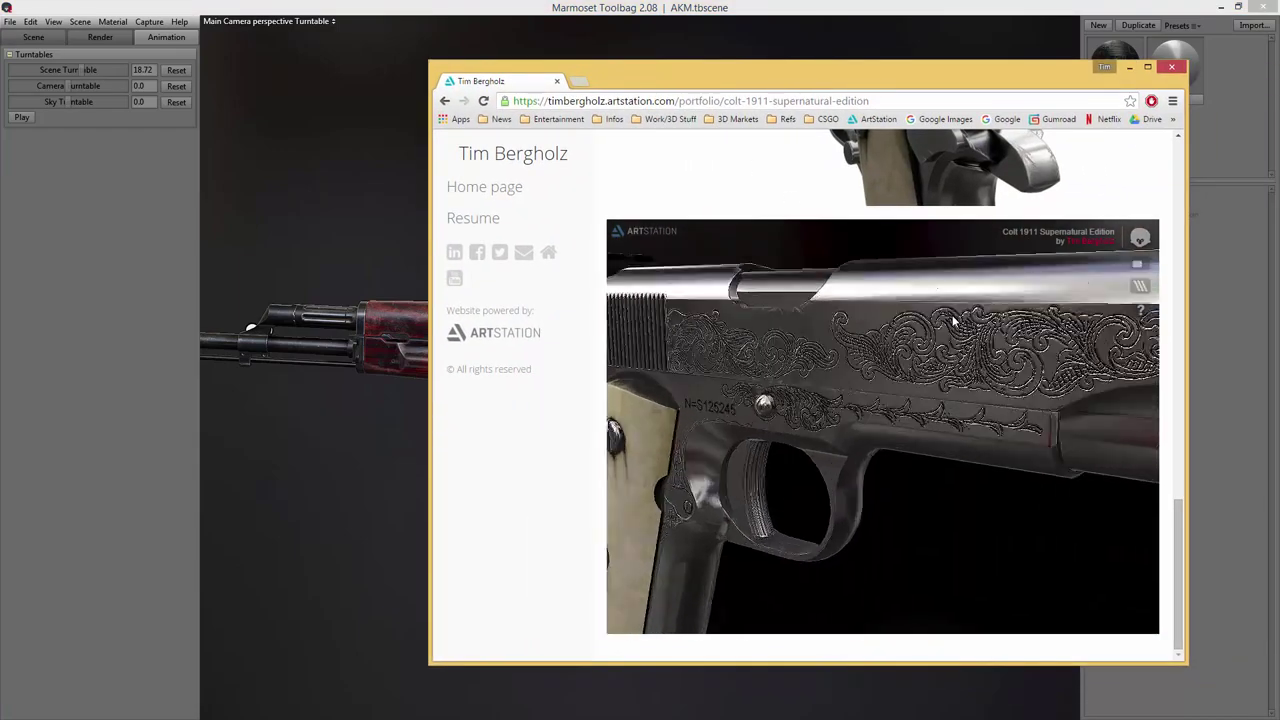
{"action": "scroll", "coordinate": [955, 320], "scroll_direction": "down", "scroll_amount": 5}
{"action": "scroll", "coordinate": [872, 279], "scroll_direction": "down", "scroll_amount": 3}
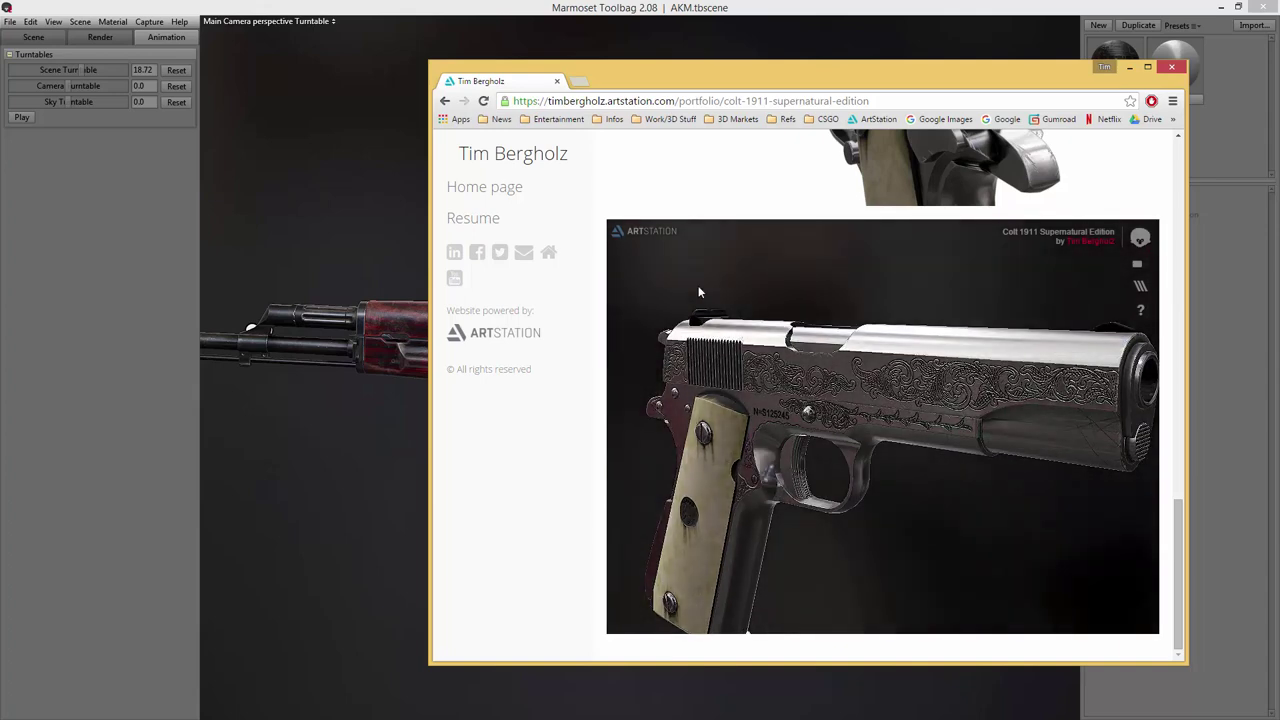
{"action": "scroll", "coordinate": [698, 292], "scroll_direction": "up", "scroll_amount": 3}
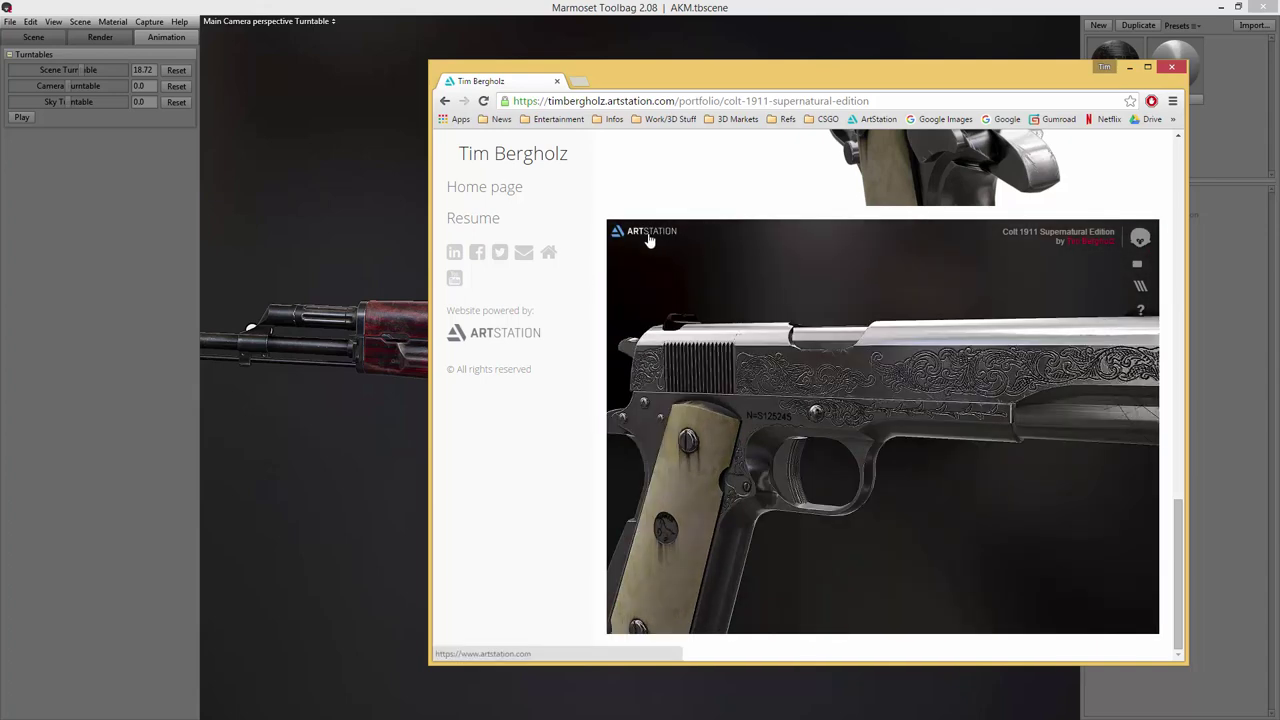
{"action": "scroll", "coordinate": [756, 260], "scroll_direction": "up", "scroll_amount": 2}
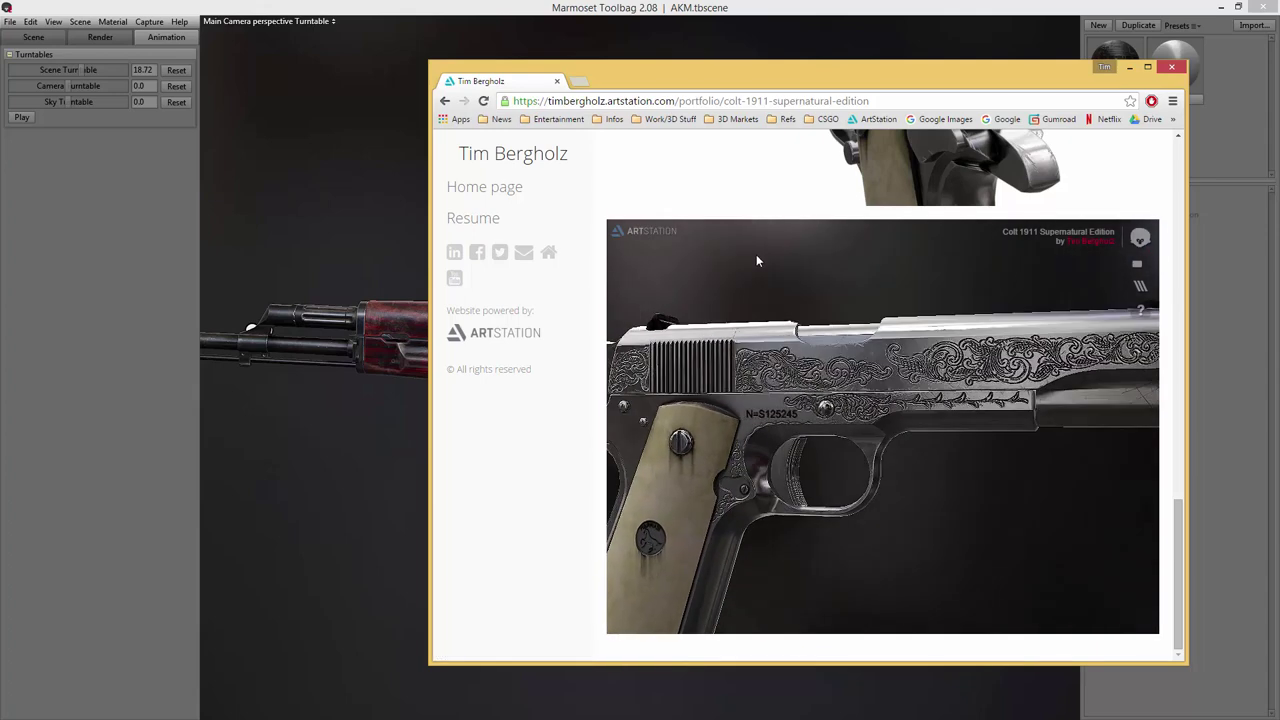
{"action": "left_click_drag", "start_coordinate": [668, 248], "coordinate": [674, 312]}
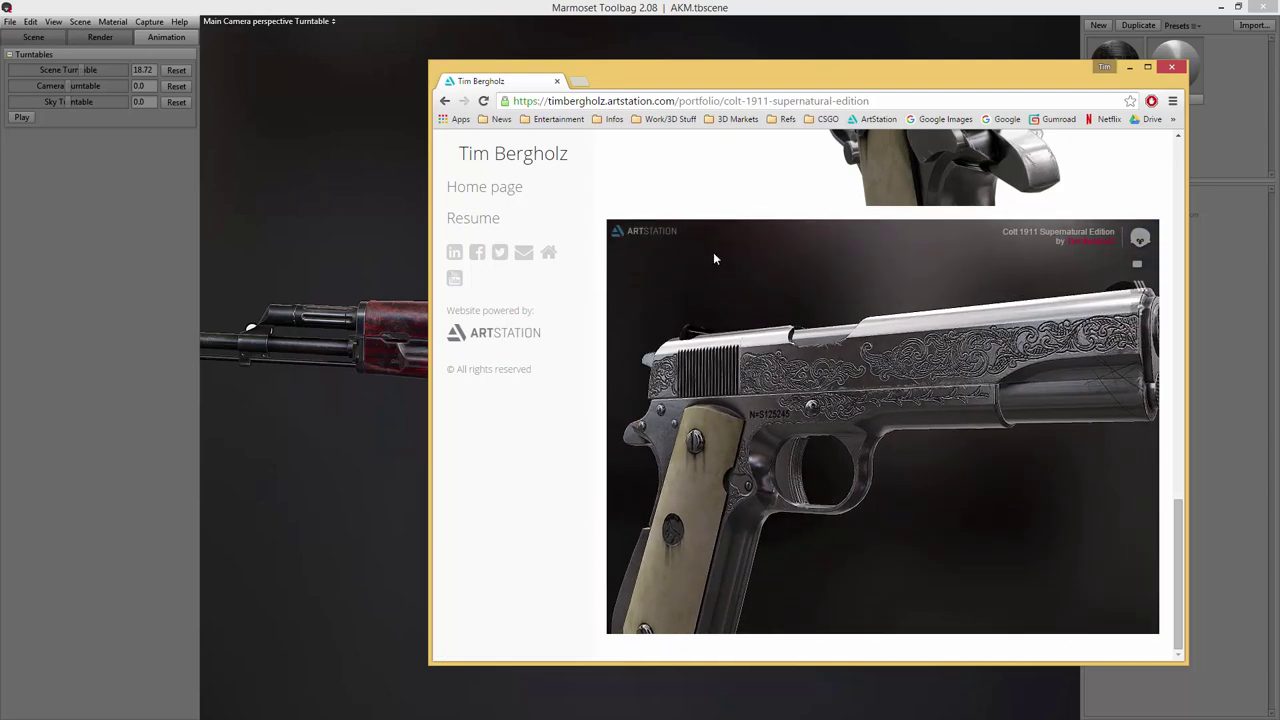
{"action": "scroll", "coordinate": [714, 258], "scroll_direction": "down", "scroll_amount": 3}
{"action": "left_click_drag", "start_coordinate": [714, 258], "coordinate": [637, 297]}
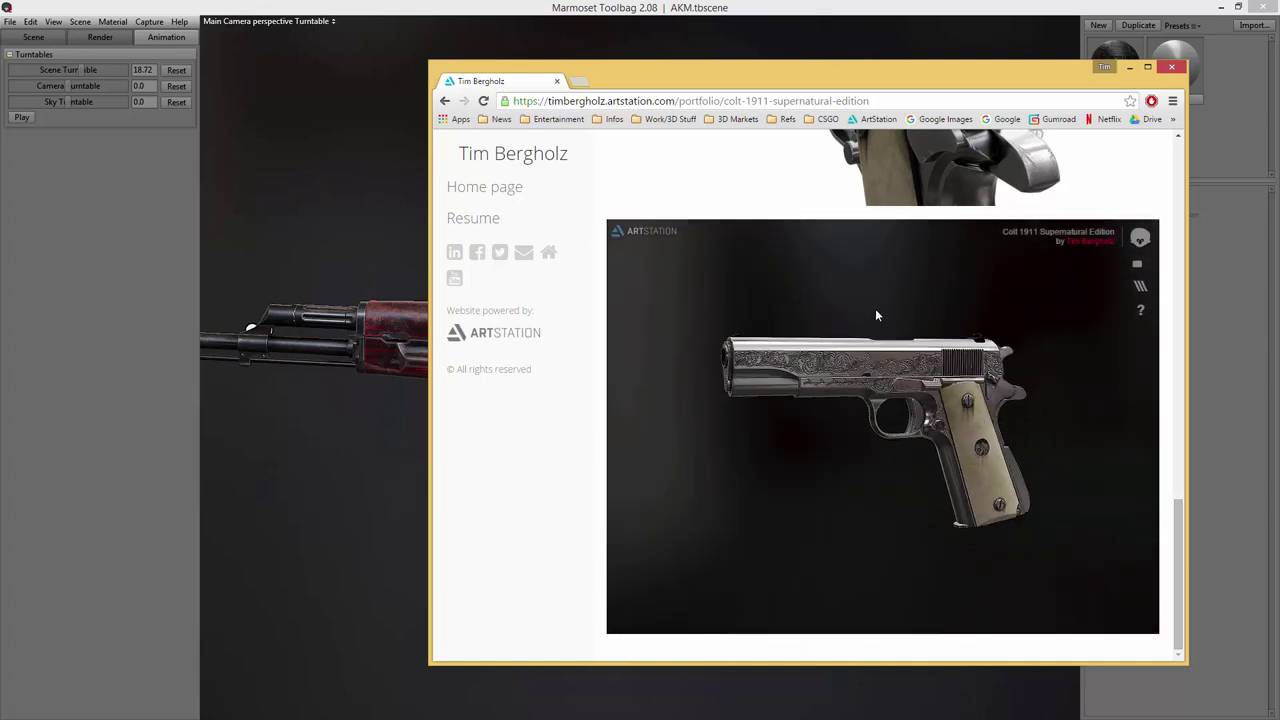
{"action": "scroll", "coordinate": [876, 315], "scroll_direction": "up", "scroll_amount": 5}
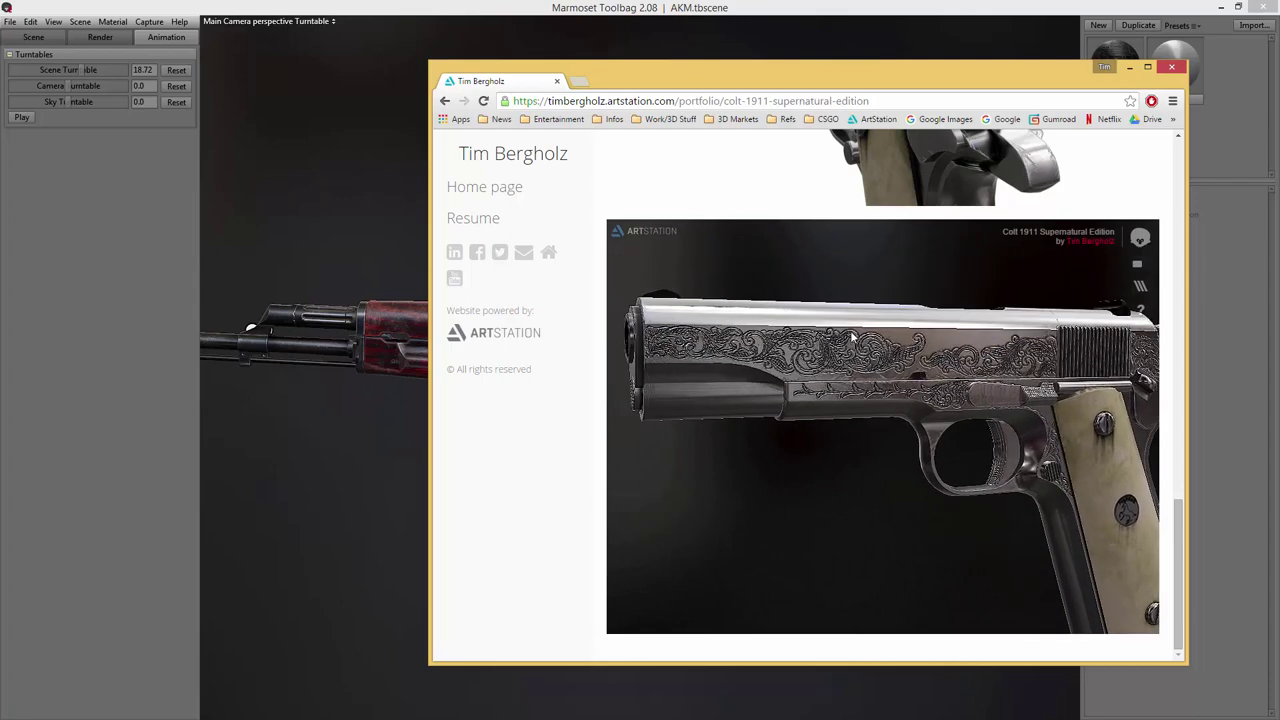
{"action": "scroll", "coordinate": [800, 318], "scroll_direction": "up", "scroll_amount": 3}
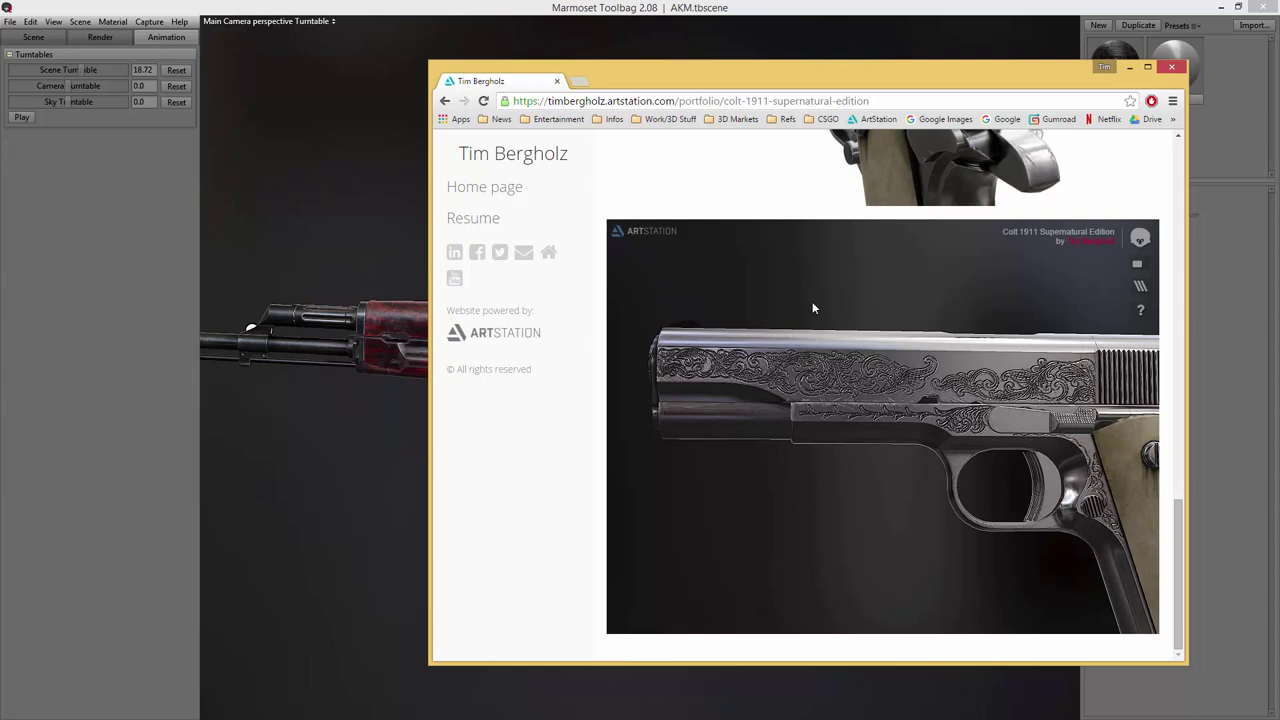
{"action": "left_click", "coordinate": [668, 45]}
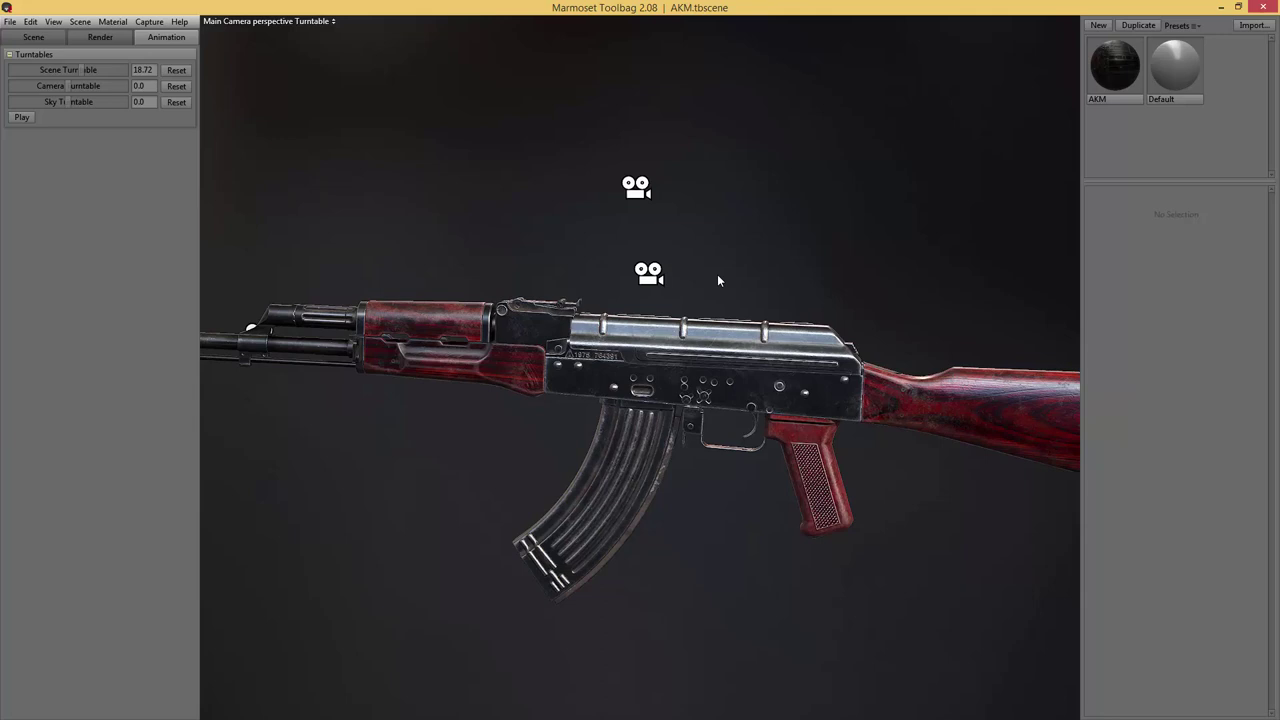
- Check the rifle in the full-window view and show the AKM material's texture maps and settings
{"action": "key", "text": "Tab"}
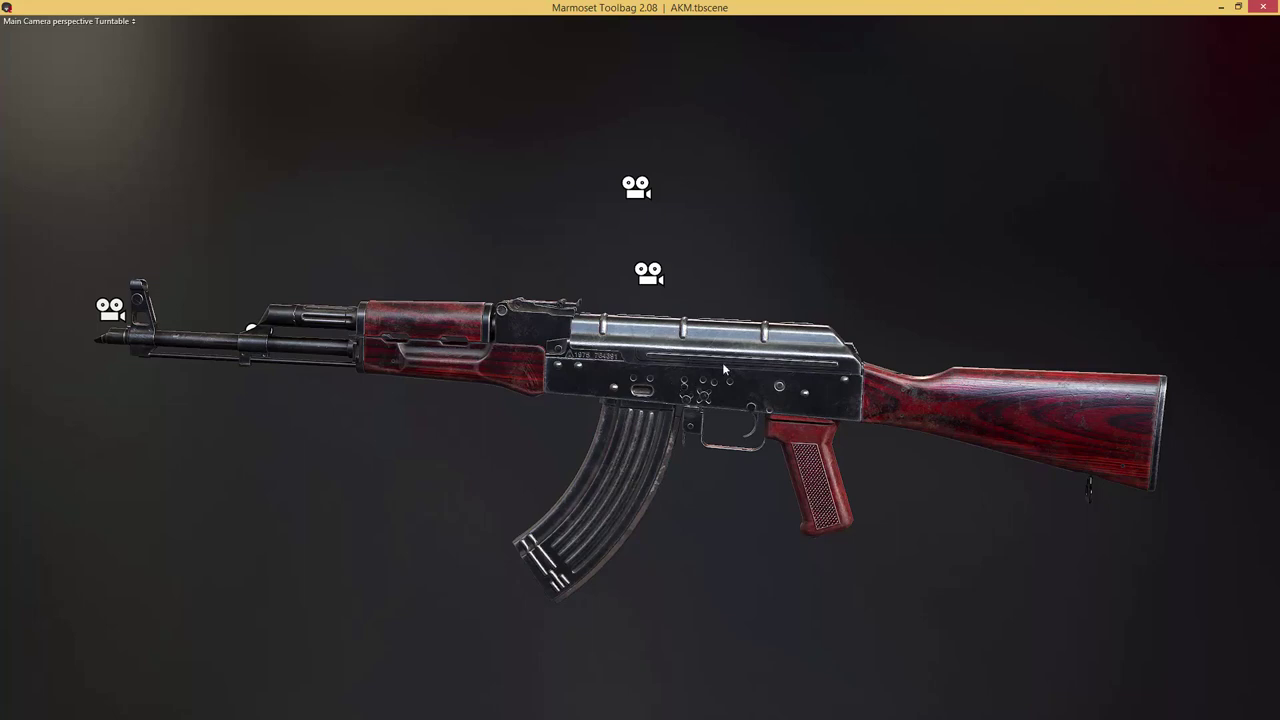
{"action": "key", "text": "Tab"}
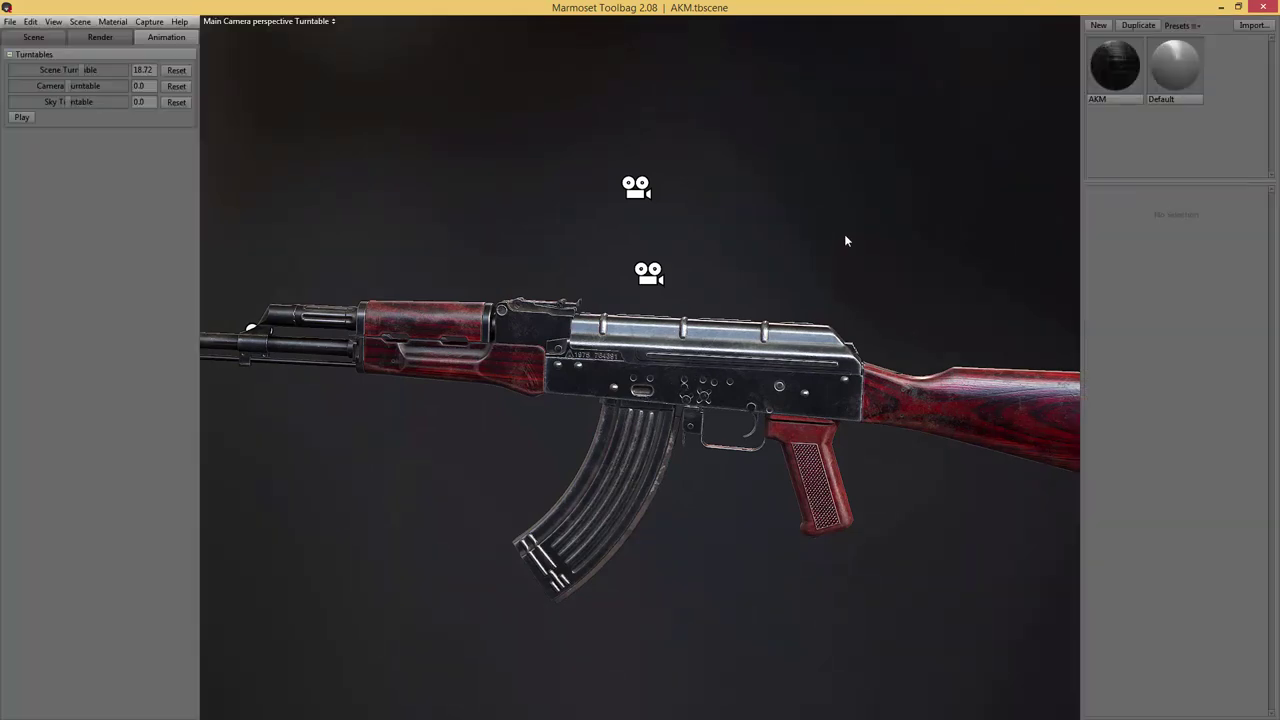
{"action": "left_click", "coordinate": [1125, 80]}
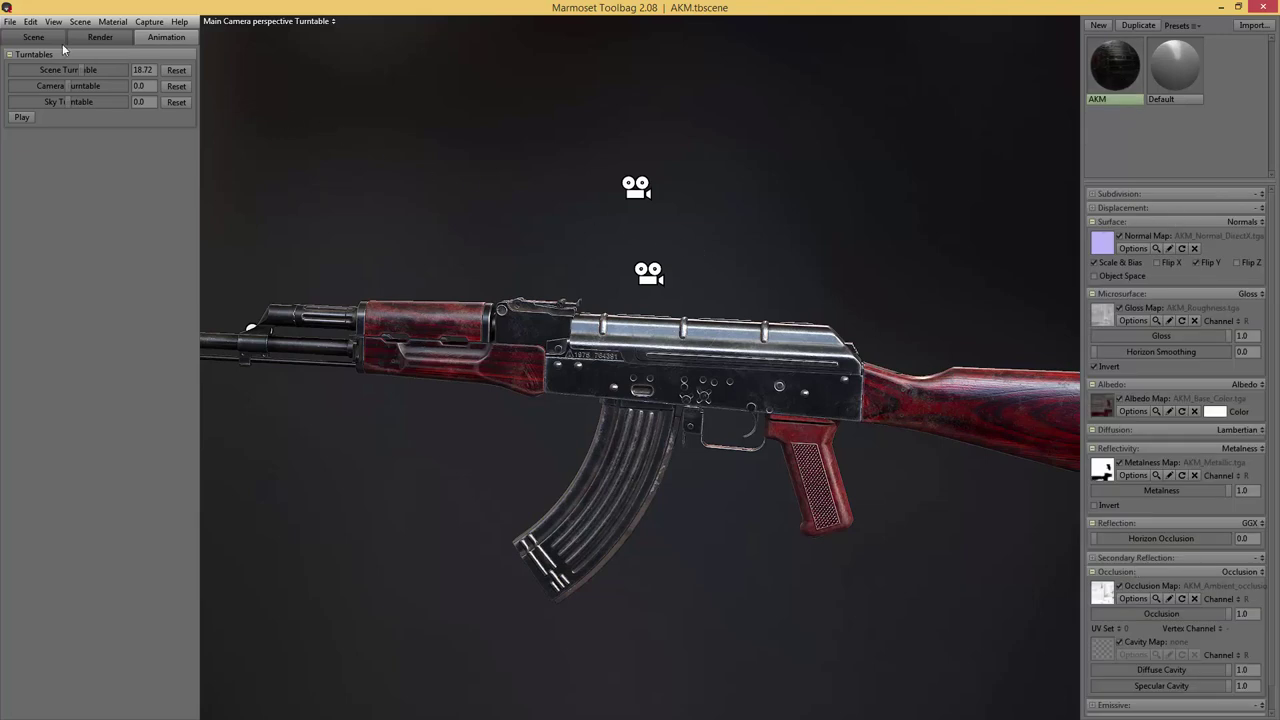
- Open the Marmoset Viewer export settings and set the output file to AKM in the AKM/MARMO/renders folder
{"action": "left_click", "coordinate": [10, 21]}
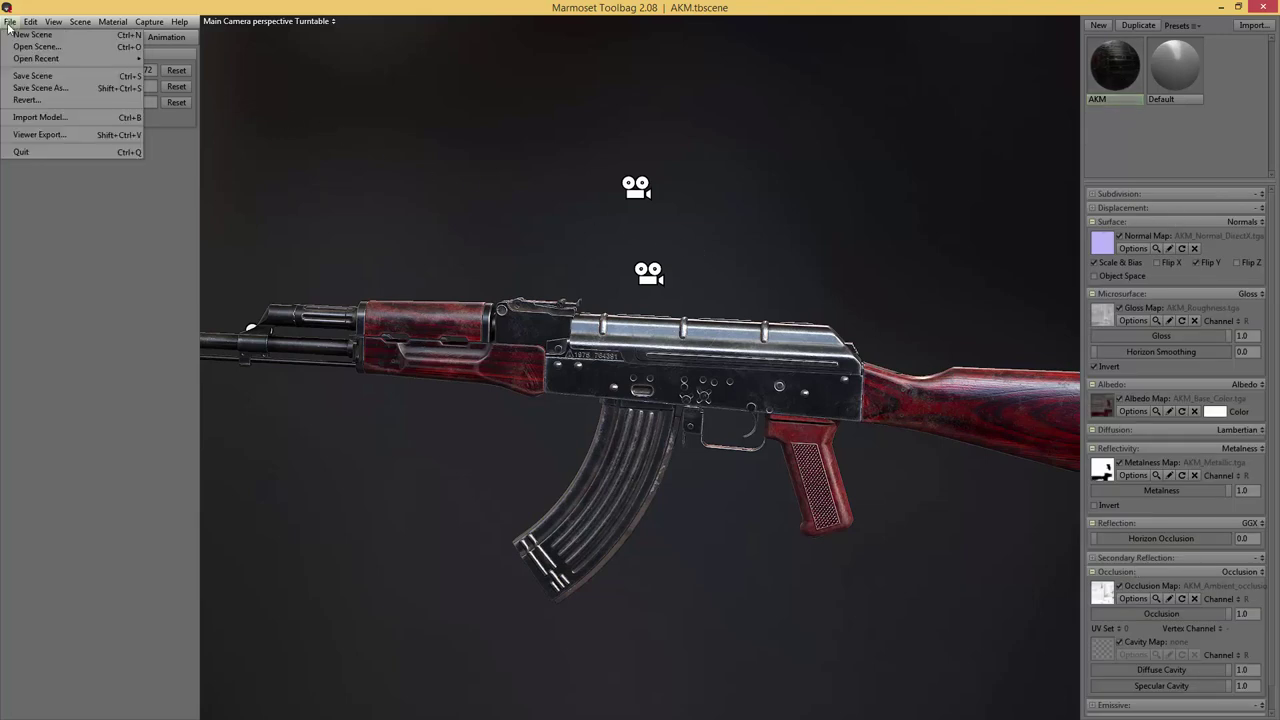
{"action": "left_click", "coordinate": [56, 134]}
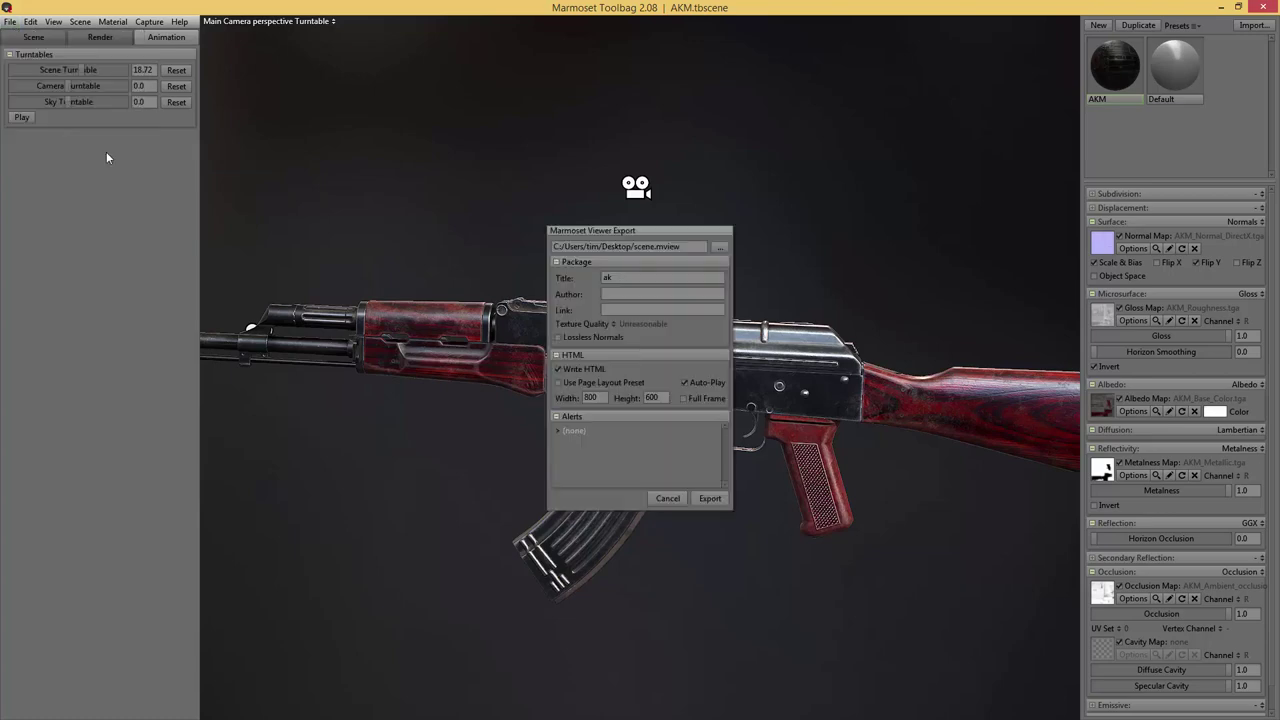
{"action": "left_click", "coordinate": [719, 246]}
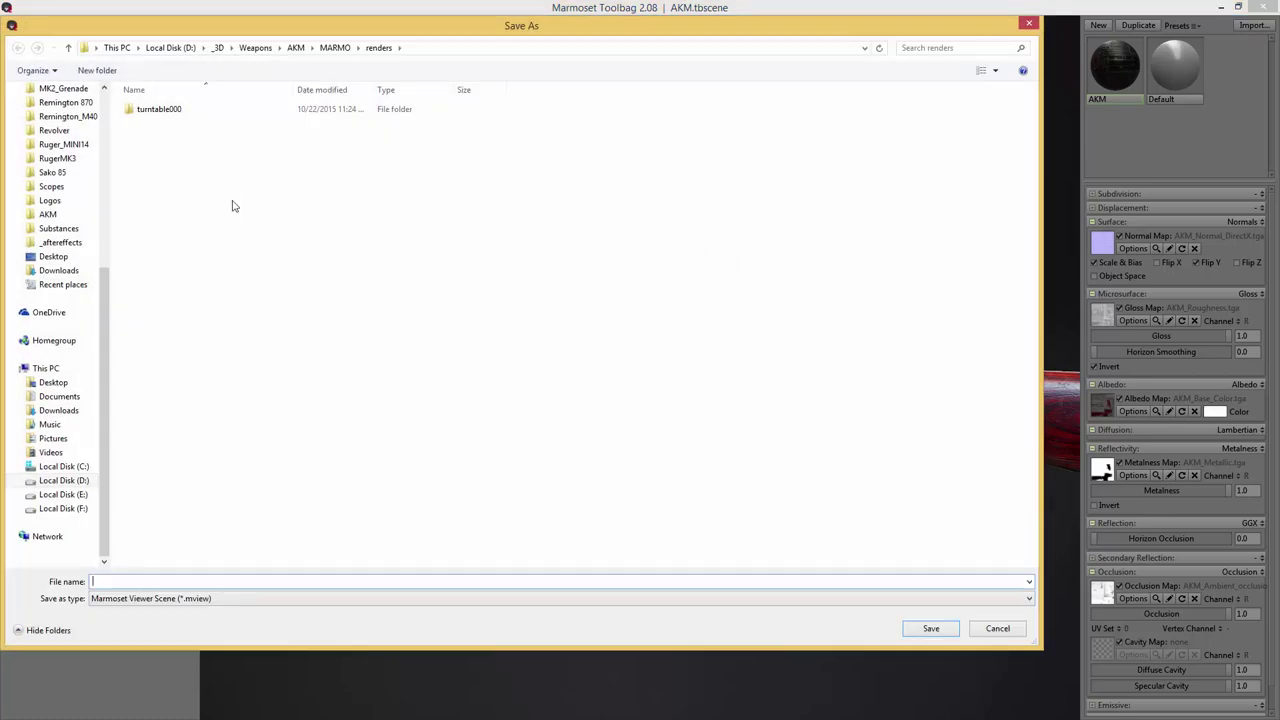
{"action": "left_click", "coordinate": [50, 214]}
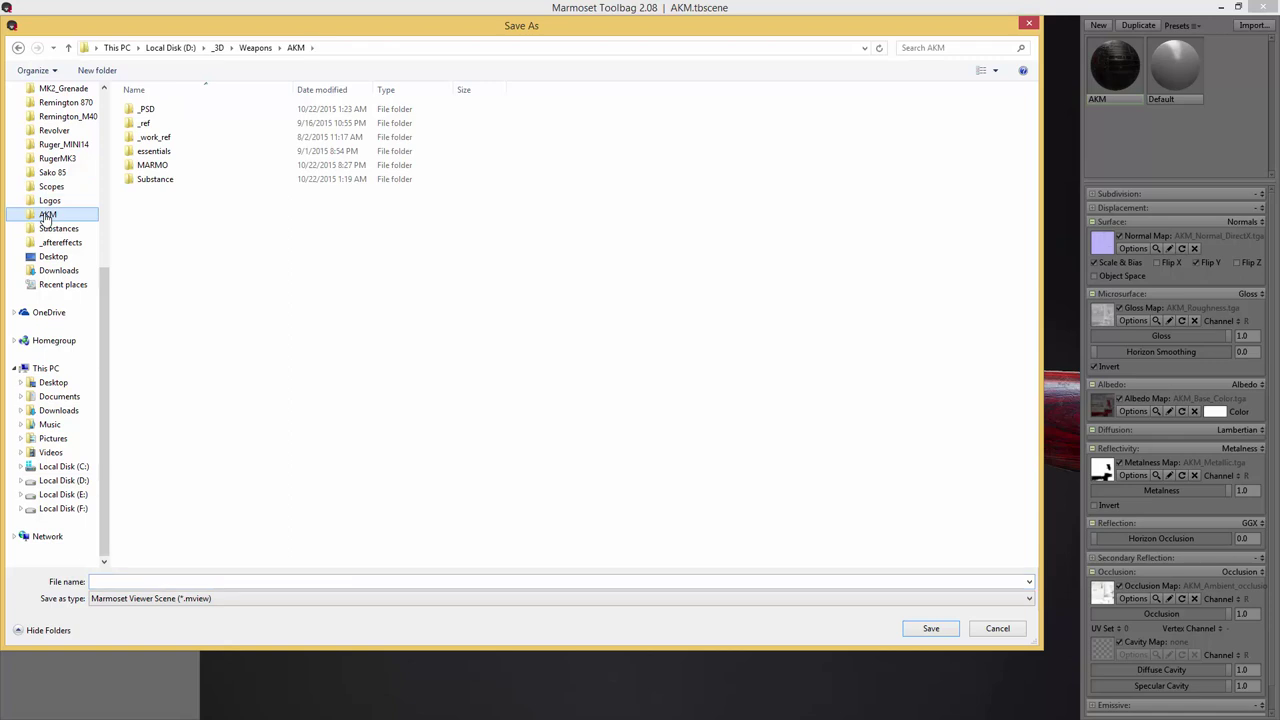
{"action": "double_click", "coordinate": [155, 165]}
{"action": "double_click", "coordinate": [160, 130]}
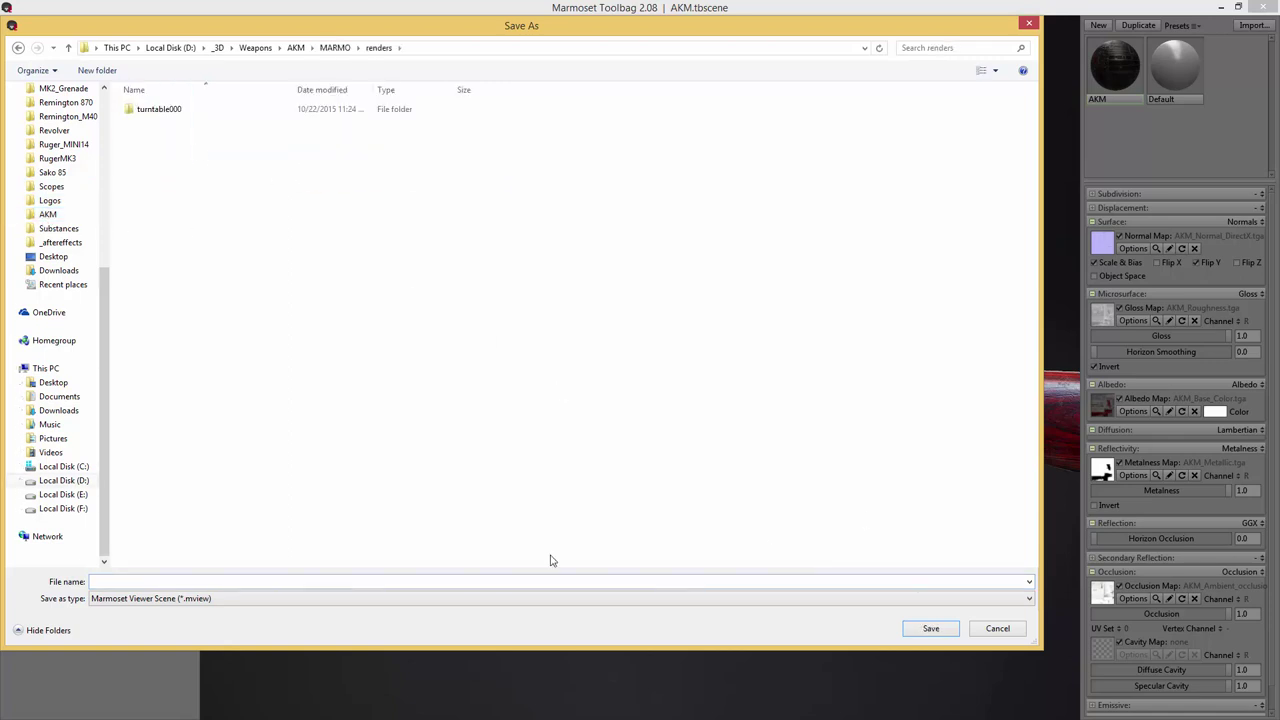
{"action": "left_click", "coordinate": [193, 581]}
{"action": "type", "text": "AKM"}
{"action": "left_click", "coordinate": [938, 630]}
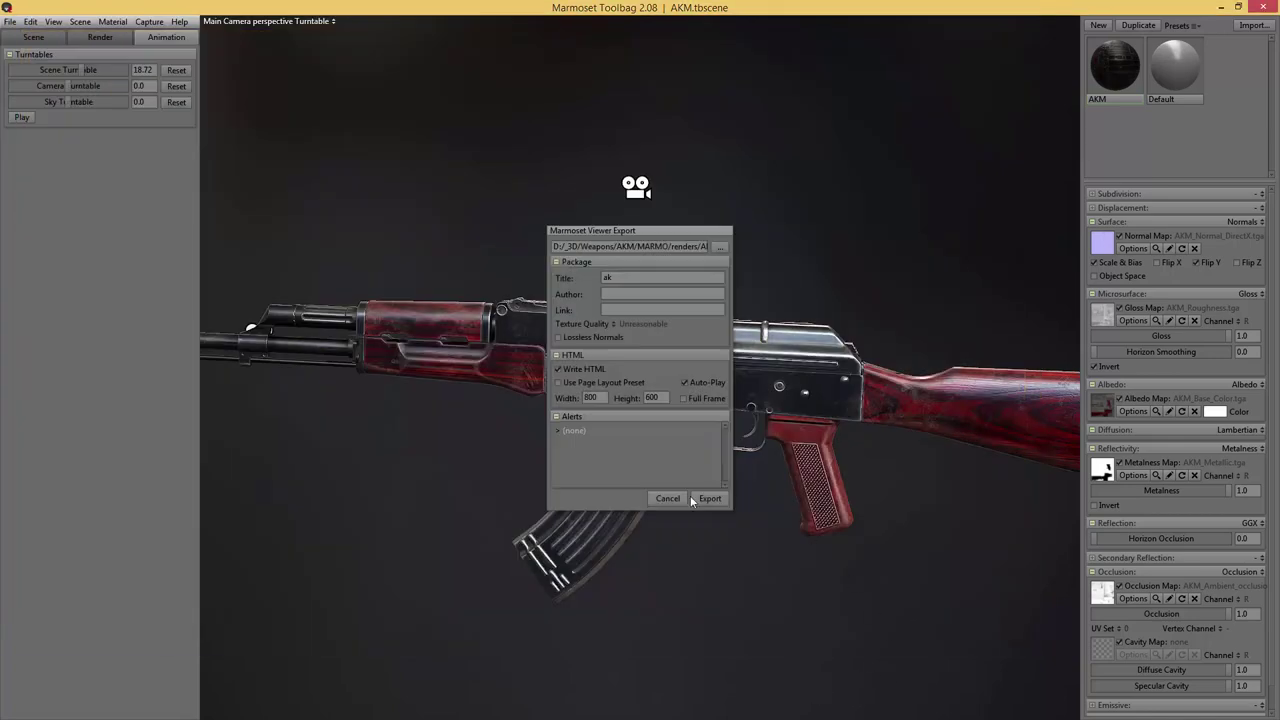
- Try High texture quality, return it to Unreasonable, title the package akm, and export the viewer file
{"action": "left_click", "coordinate": [612, 322]}
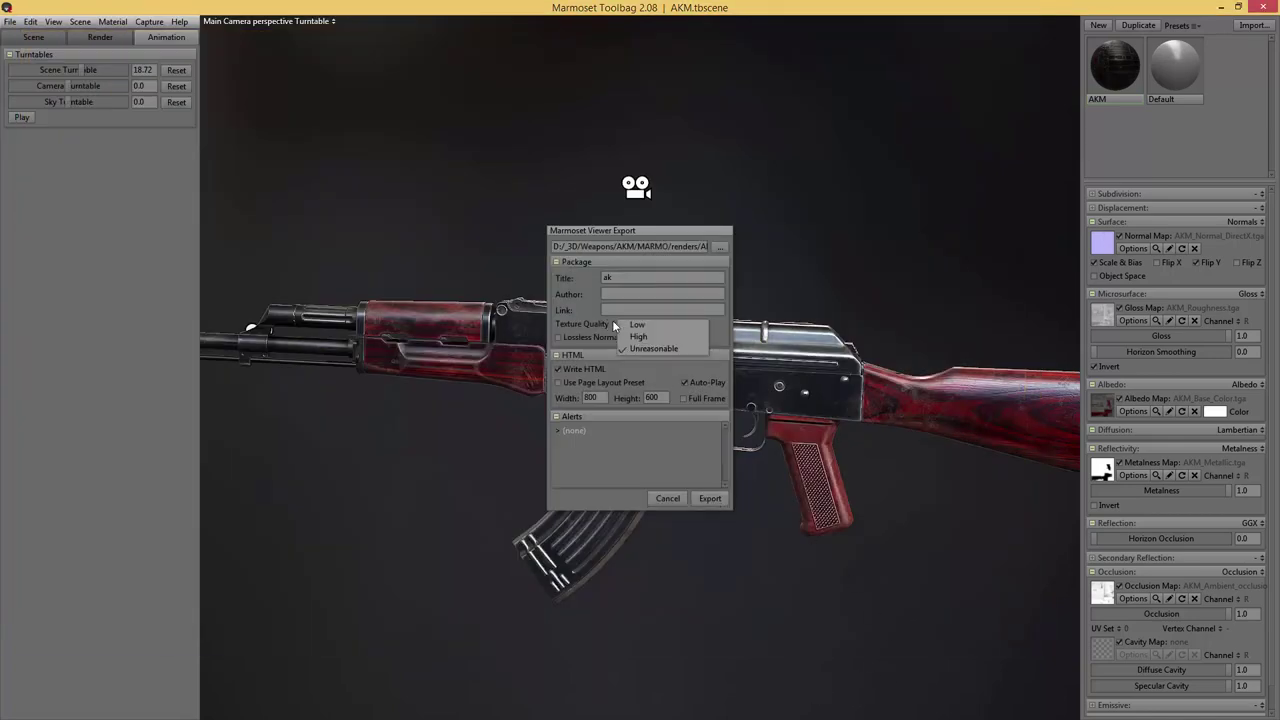
{"action": "left_click", "coordinate": [638, 337]}
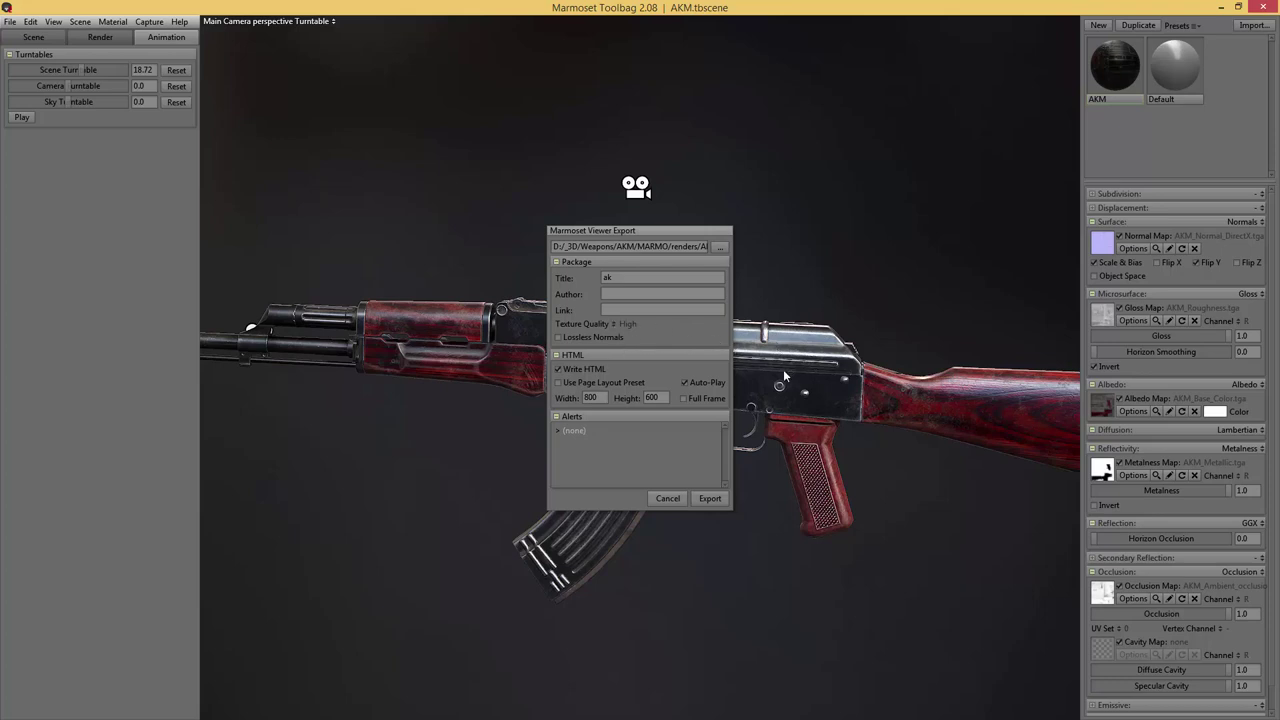
{"action": "left_click", "coordinate": [613, 324]}
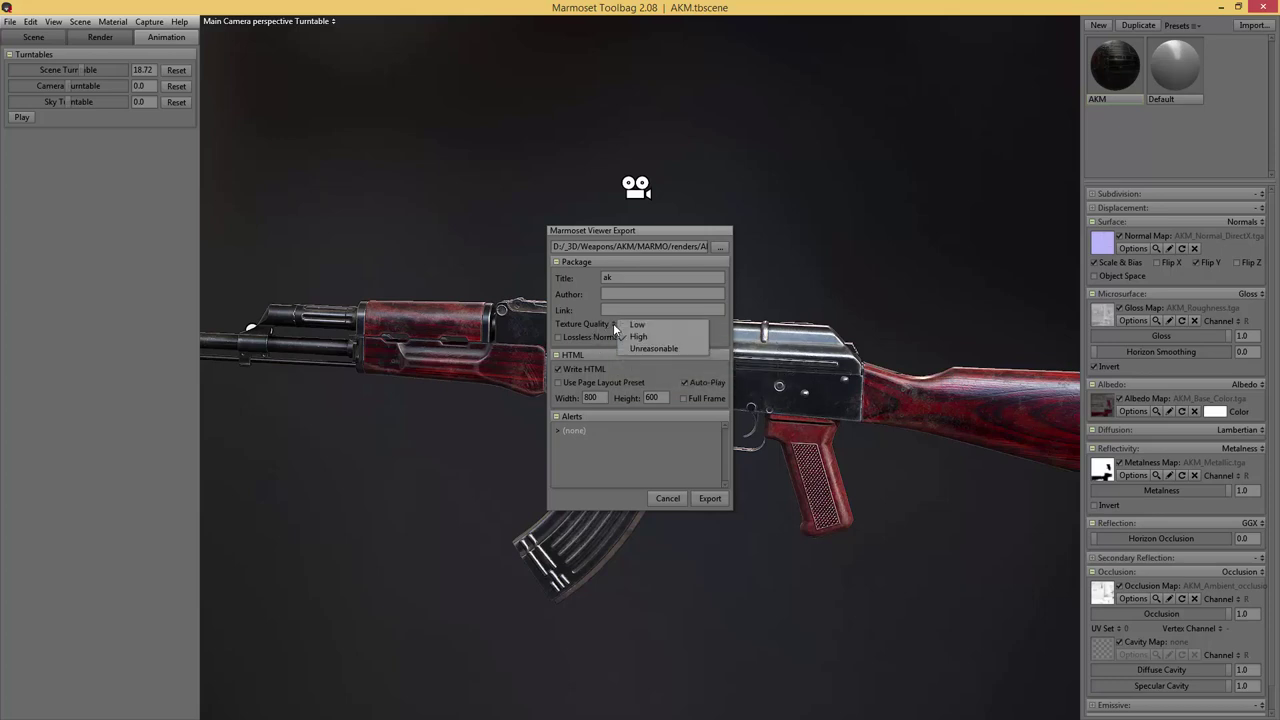
{"action": "left_click", "coordinate": [646, 347]}
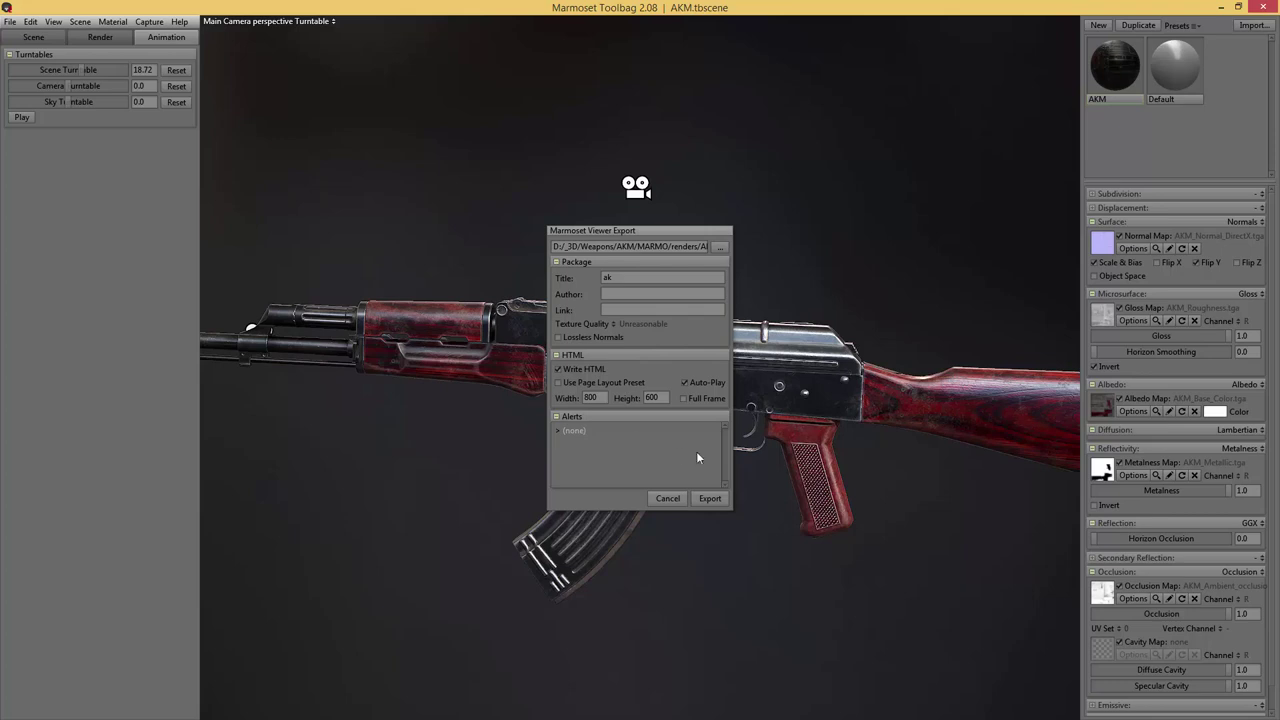
{"action": "left_click", "coordinate": [629, 278]}
{"action": "type", "text": "akm"}
{"action": "left_click", "coordinate": [709, 498]}
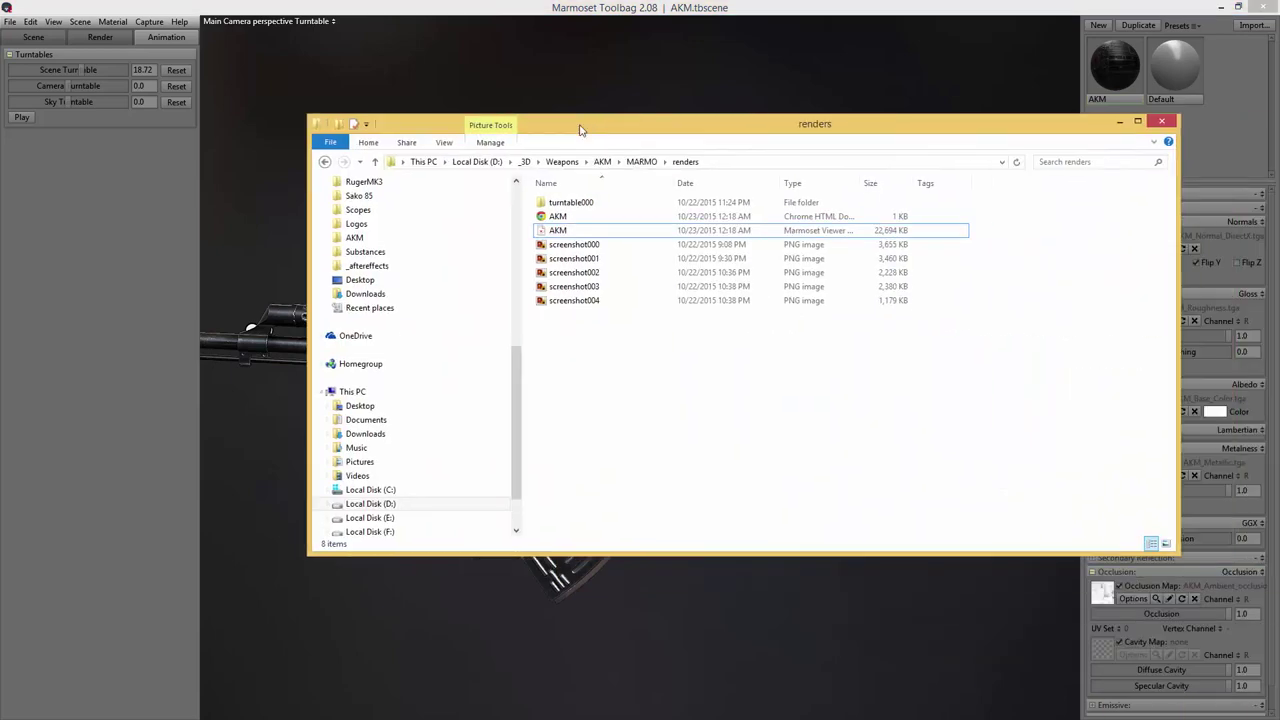
- Check the size of the exported AKM viewer file in the renders folder and return to Marmoset Toolbag
{"action": "left_click_drag", "start_coordinate": [580, 129], "coordinate": [620, 181]}
{"action": "left_click", "coordinate": [590, 287]}
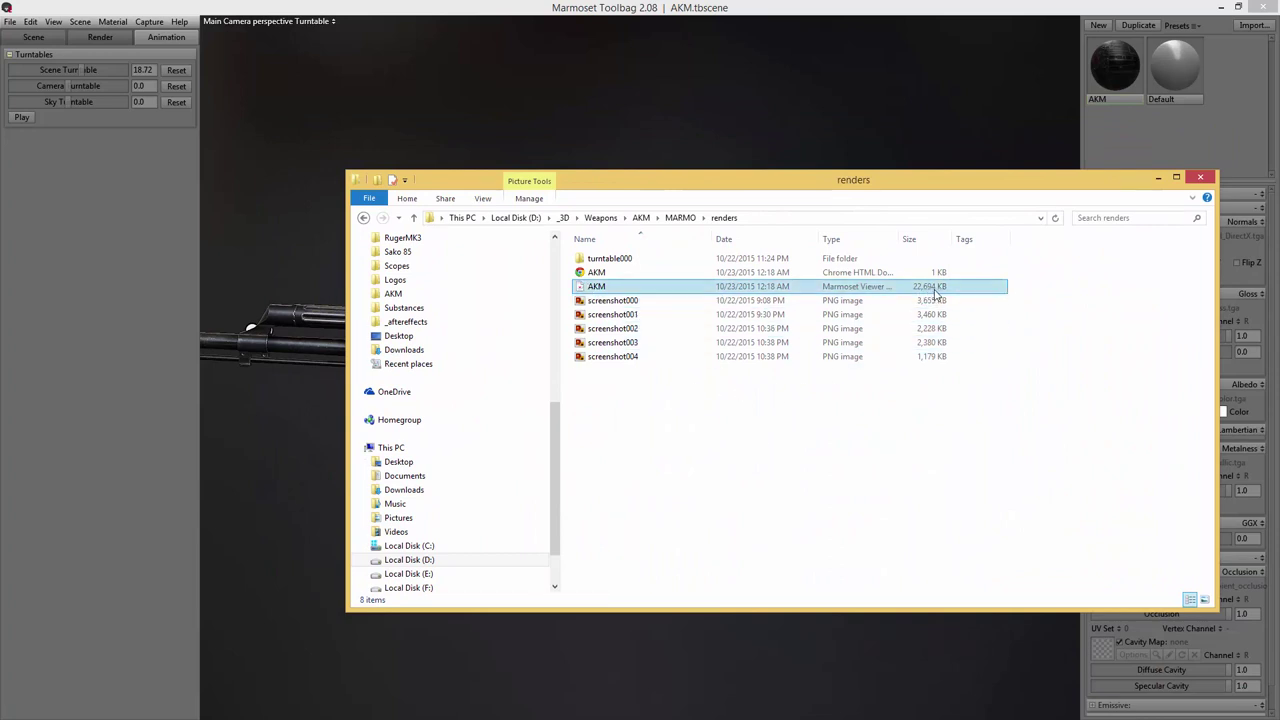
{"action": "left_click", "coordinate": [1050, 279]}
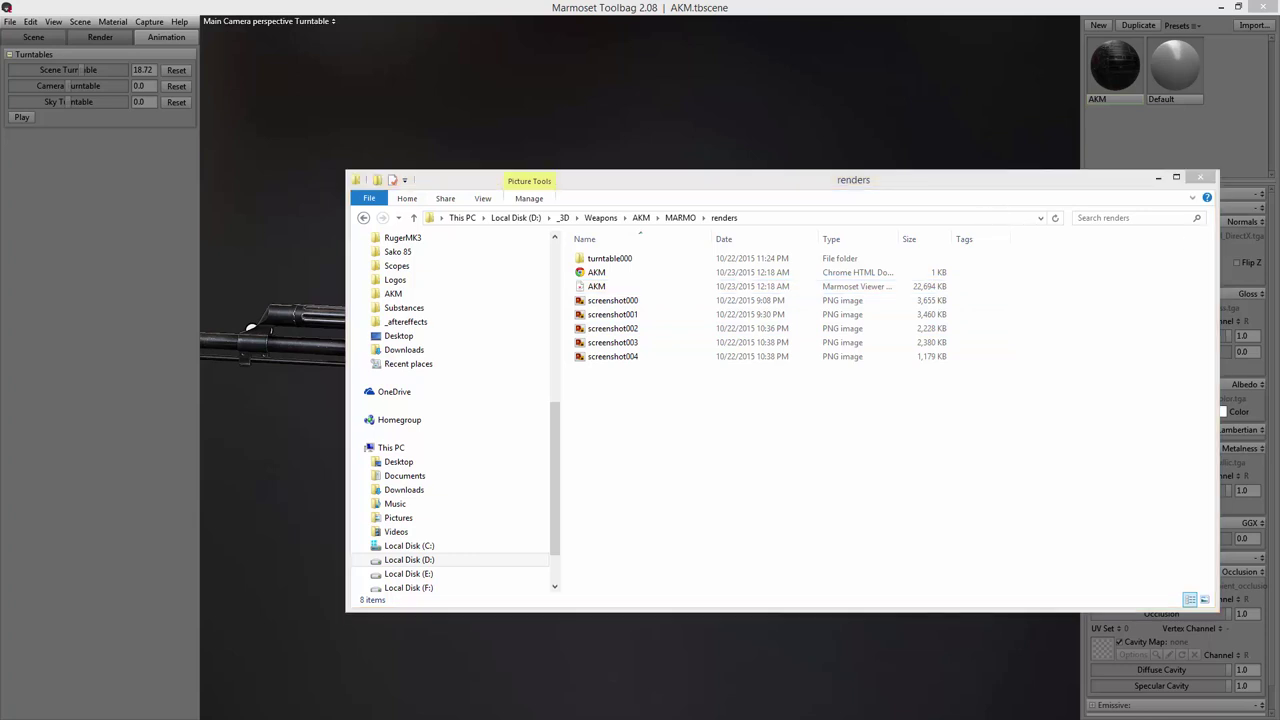
{"action": "left_click", "coordinate": [1038, 350]}
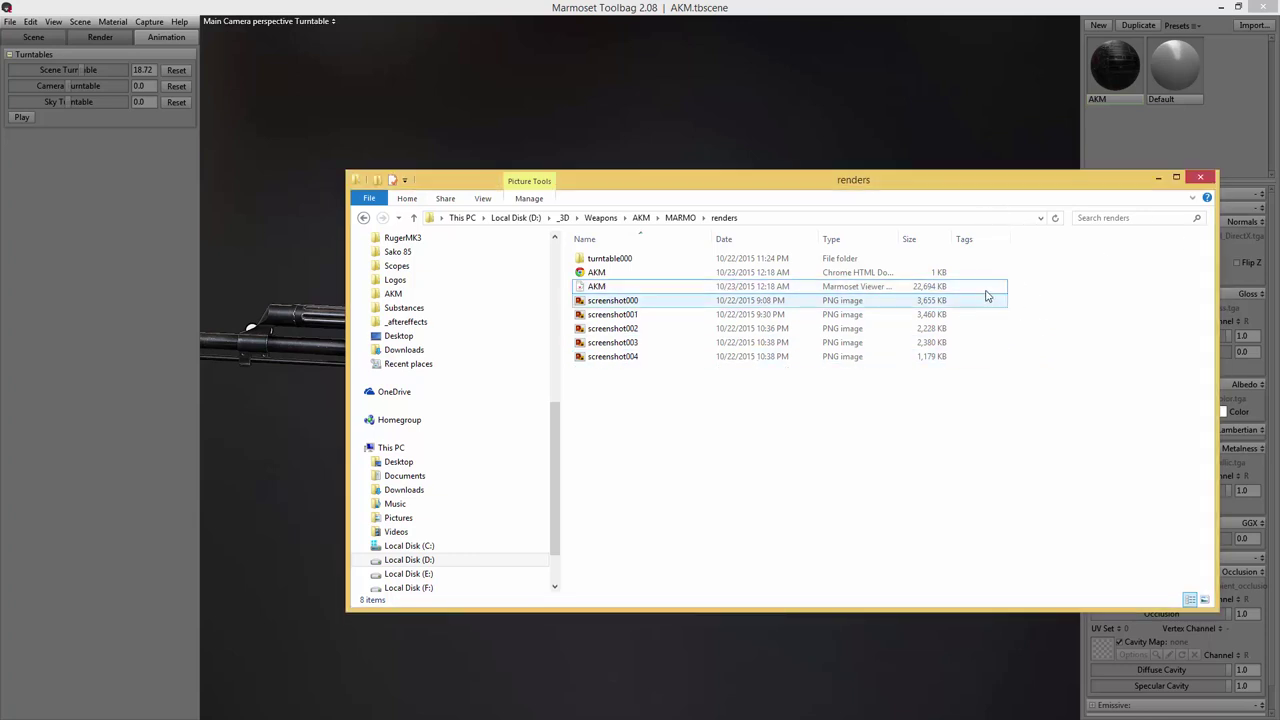
{"action": "left_click", "coordinate": [940, 292]}
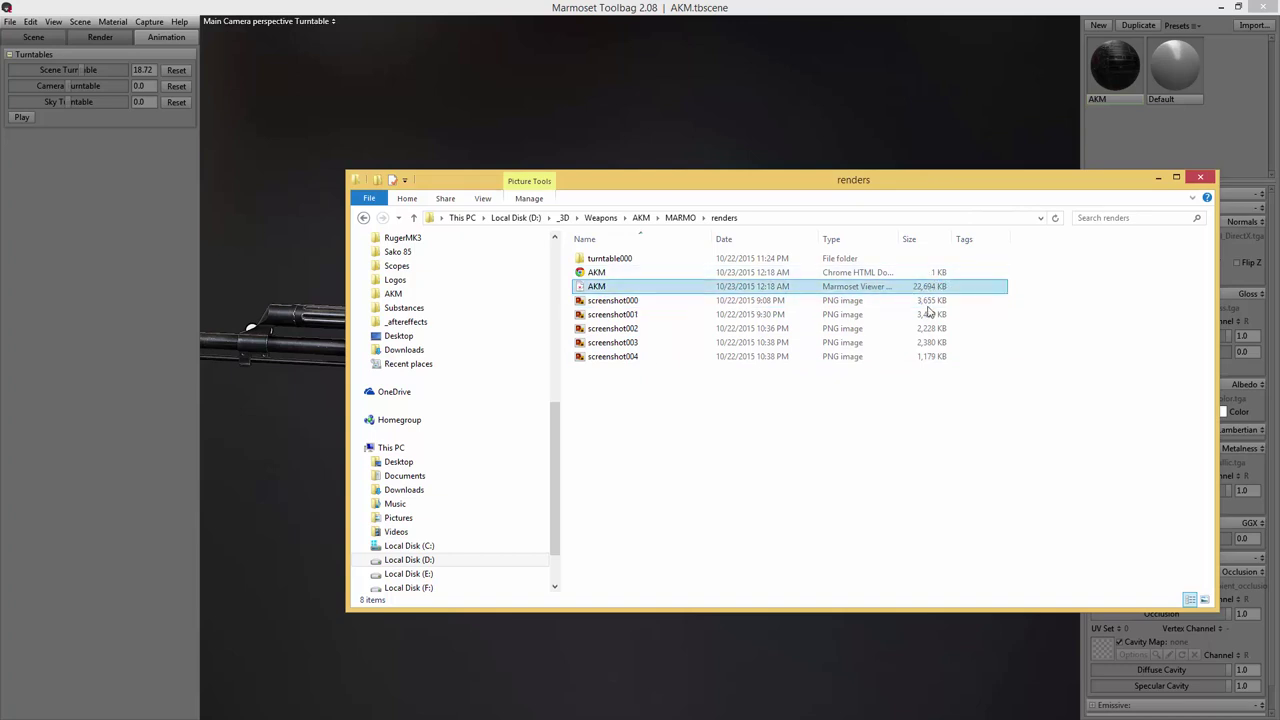
{"action": "left_click", "coordinate": [891, 160]}
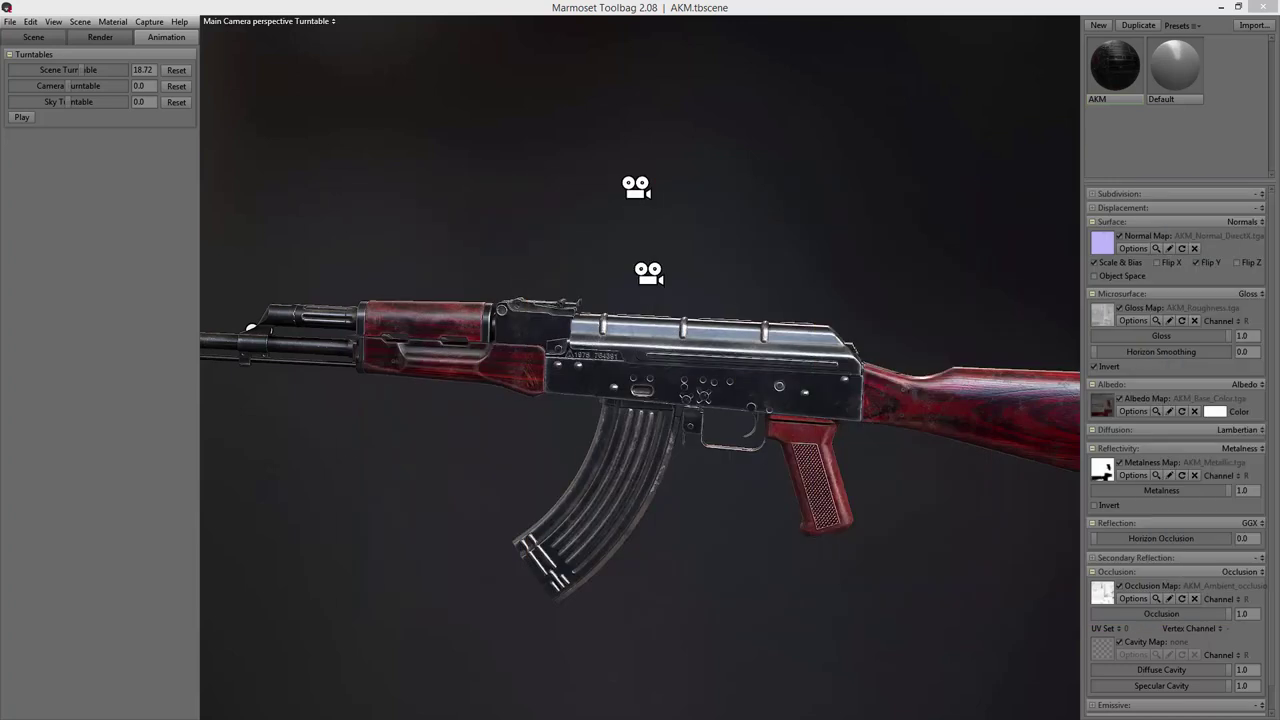
- Try High texture quality in the Marmoset Viewer export settings and cancel without exporting
{"action": "left_click", "coordinate": [10, 21]}
{"action": "left_click", "coordinate": [40, 135]}
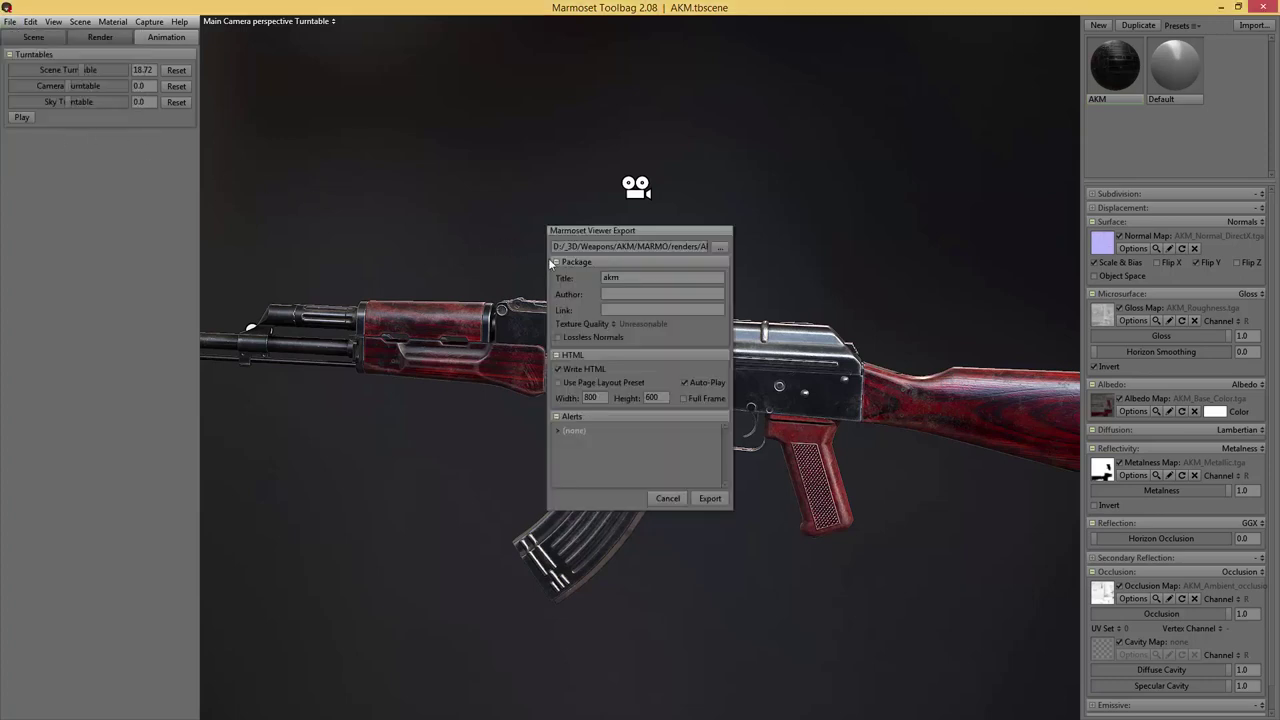
{"action": "left_click", "coordinate": [615, 324]}
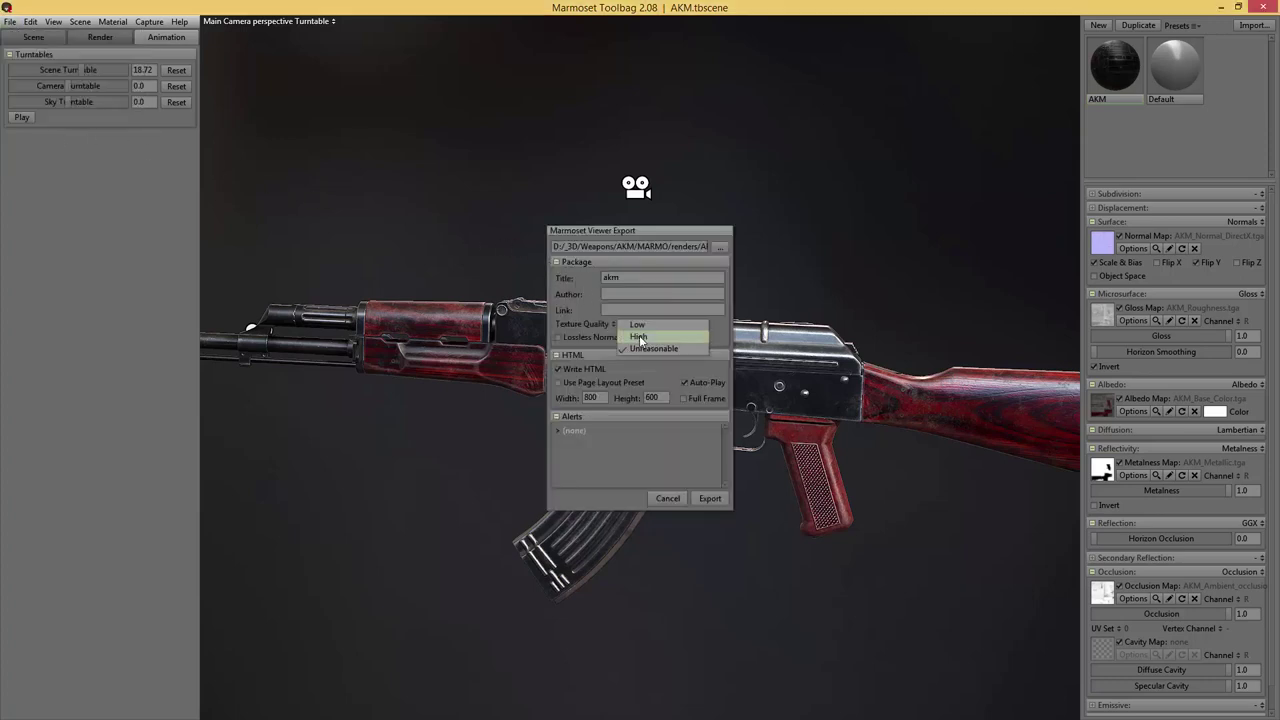
{"action": "left_click", "coordinate": [639, 335]}
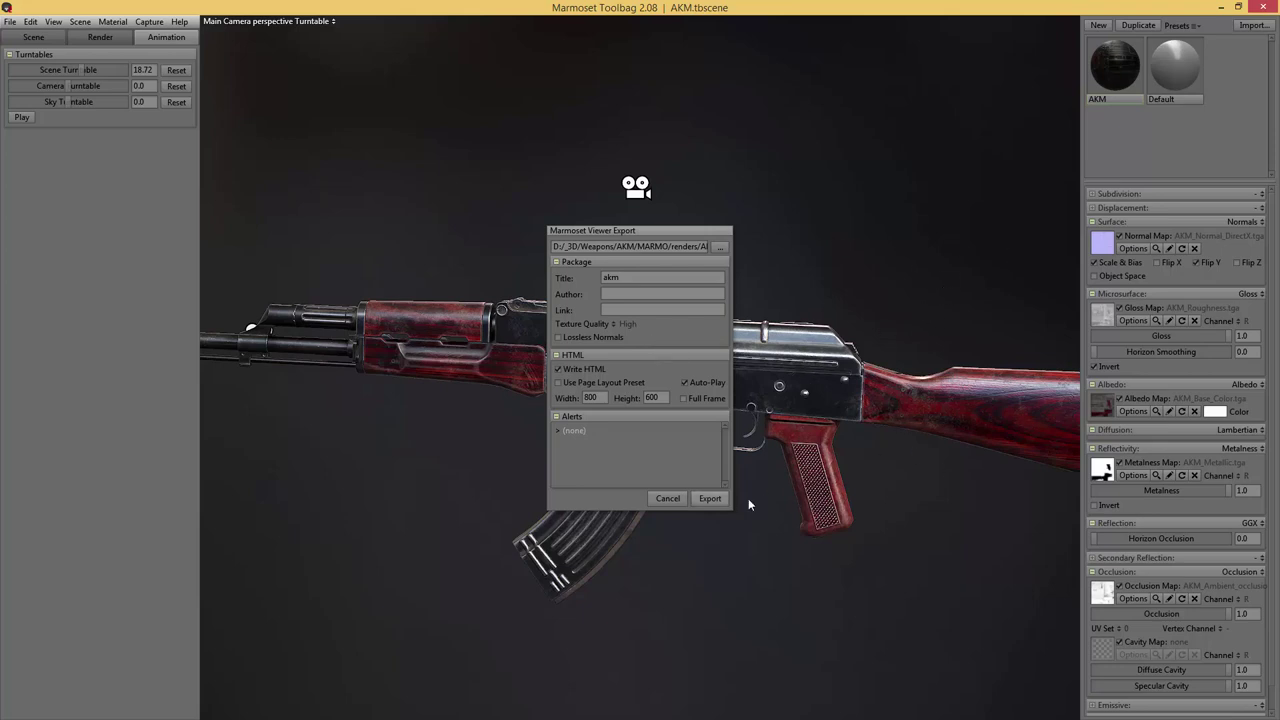
{"action": "left_click", "coordinate": [664, 497]}
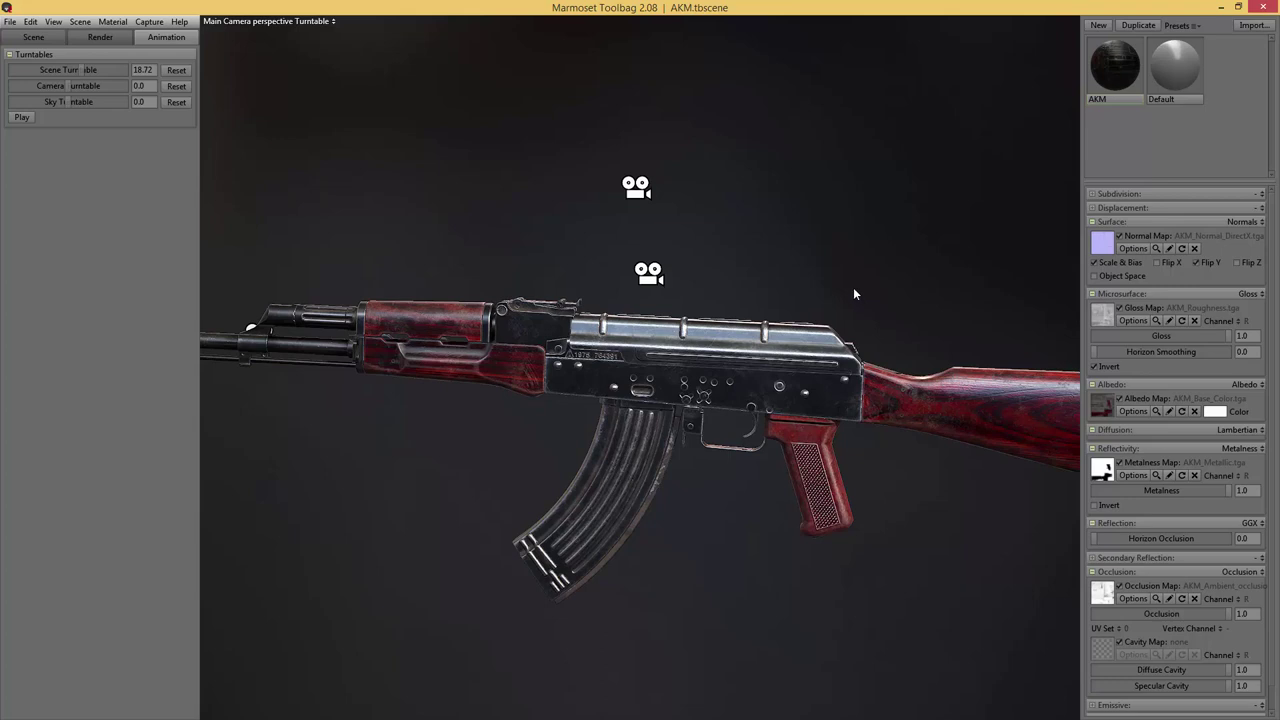
- Turn off depth of field on the Main Camera perspective Turntable and inspect the AKM's receiver texture detail up close
{"action": "scroll", "coordinate": [773, 322], "scroll_direction": "down", "scroll_amount": 2}
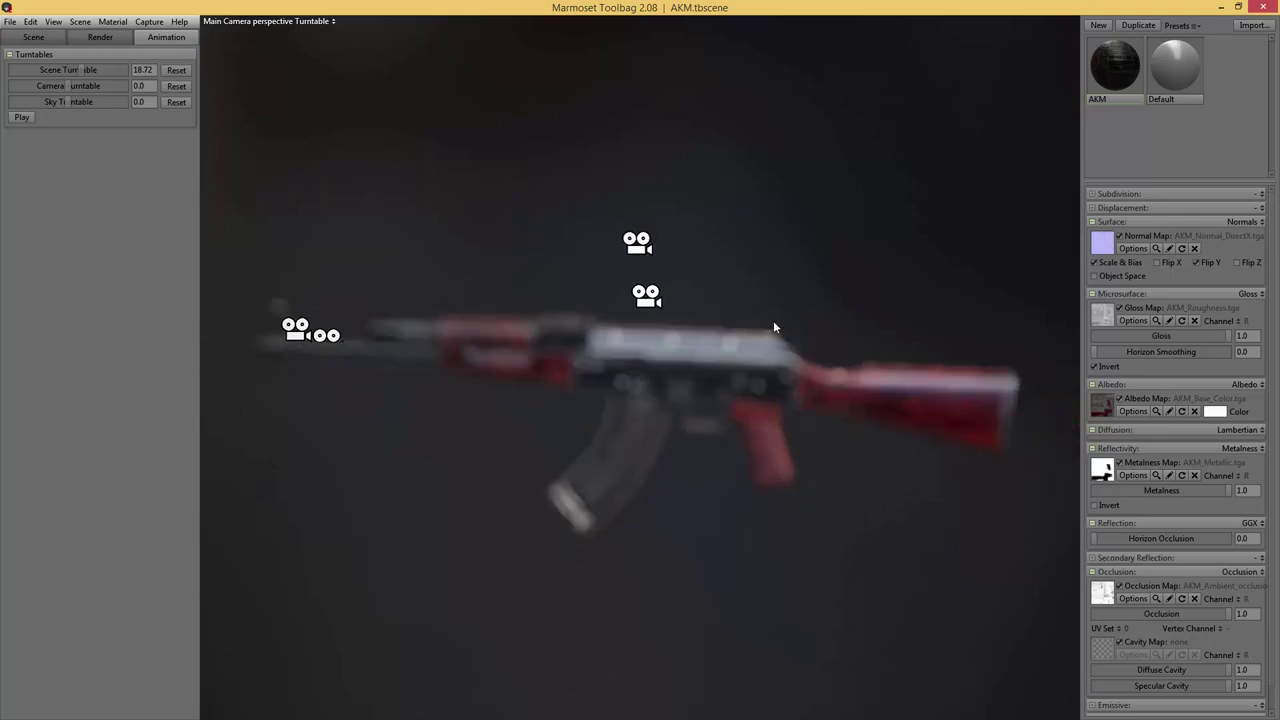
{"action": "scroll", "coordinate": [773, 322], "scroll_direction": "up", "scroll_amount": 3}
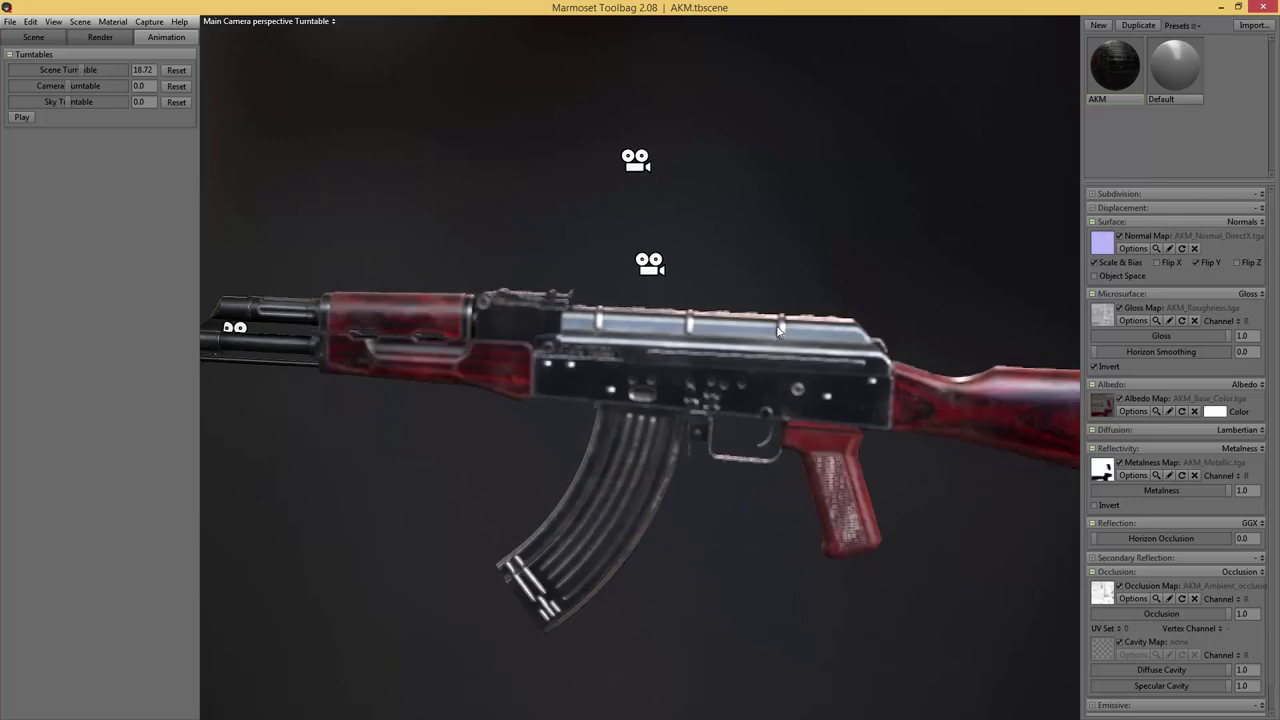
{"action": "left_click", "coordinate": [46, 38]}
{"action": "left_click", "coordinate": [127, 142]}
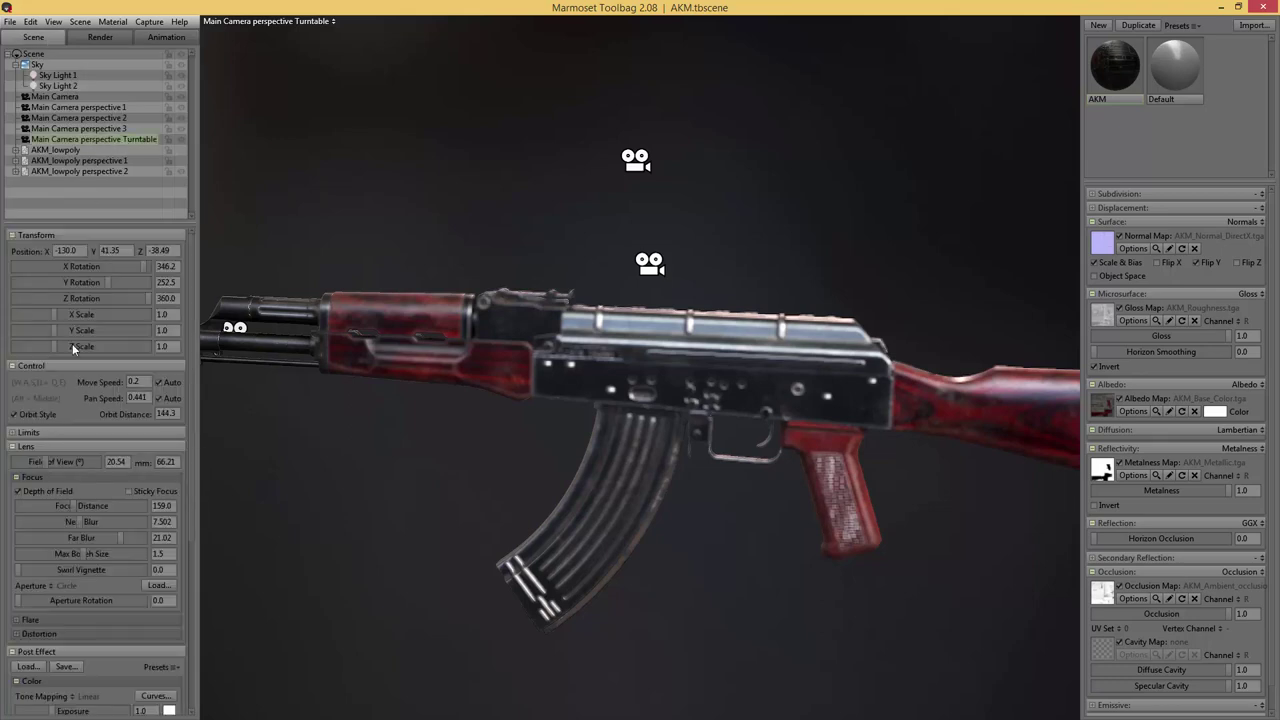
{"action": "left_click", "coordinate": [28, 491]}
{"action": "scroll", "coordinate": [668, 458], "scroll_direction": "up", "scroll_amount": 6}
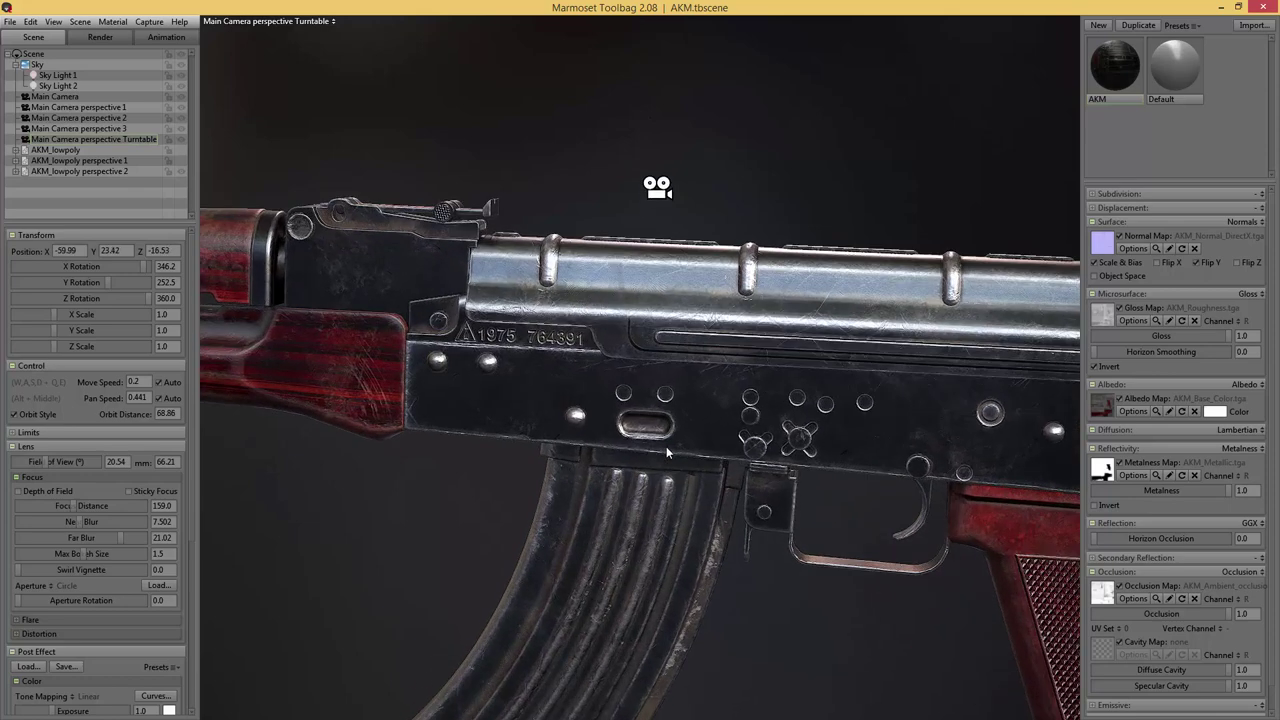
{"action": "scroll", "coordinate": [666, 446], "scroll_direction": "up", "scroll_amount": 2}
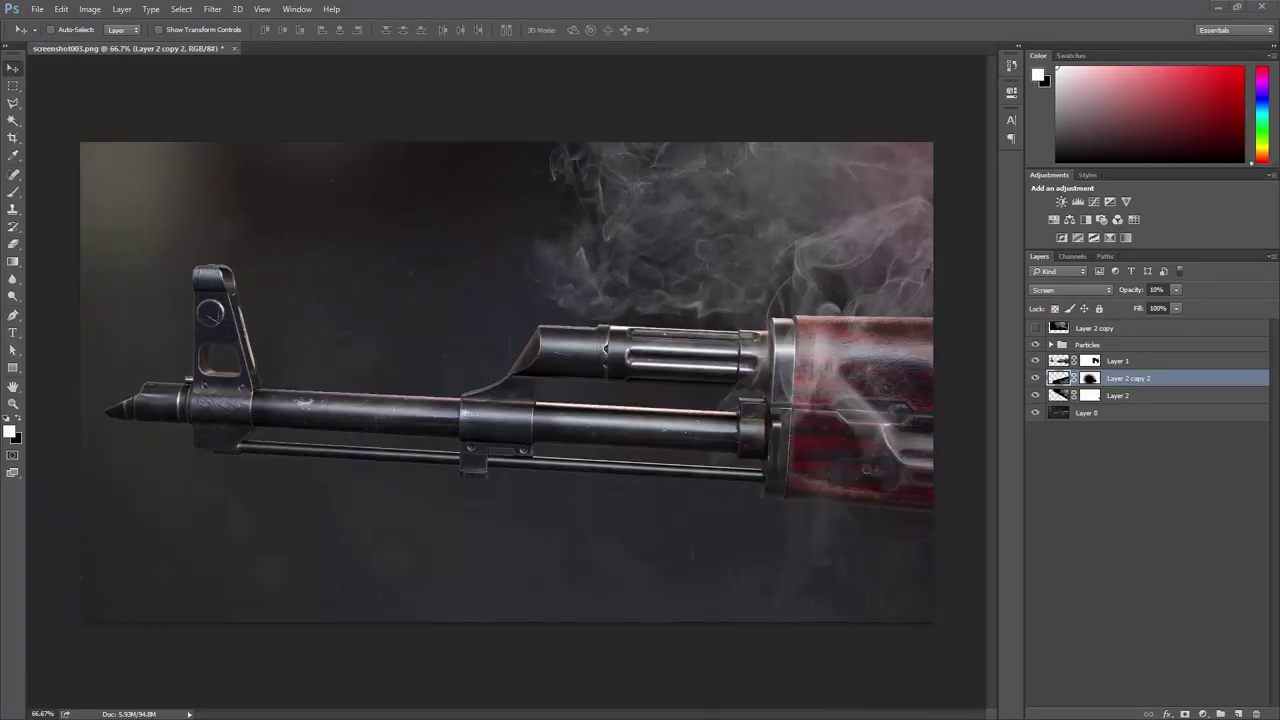
- Switch to File Explorer and copy the six AKM TGA texture maps, from Normal_DirectX through Roughness, in the MARMO folder
{"action": "key", "text": "alt+Tab"}
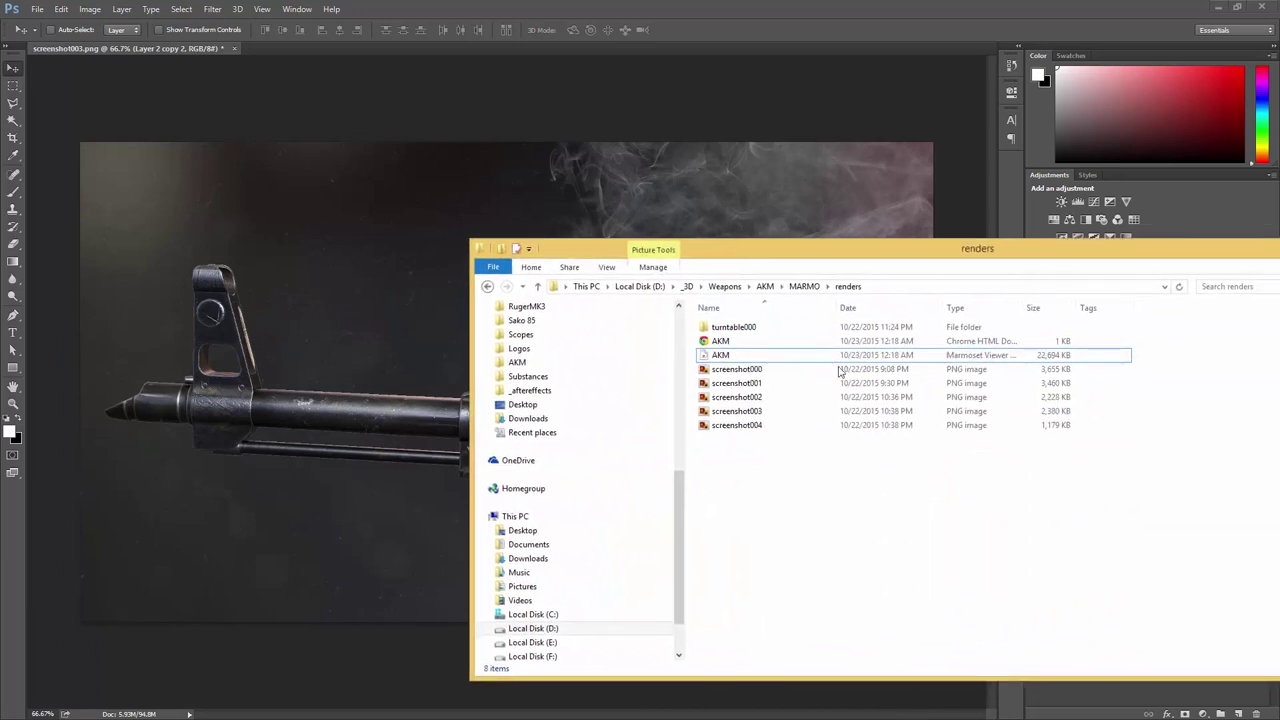
{"action": "left_click", "coordinate": [800, 287]}
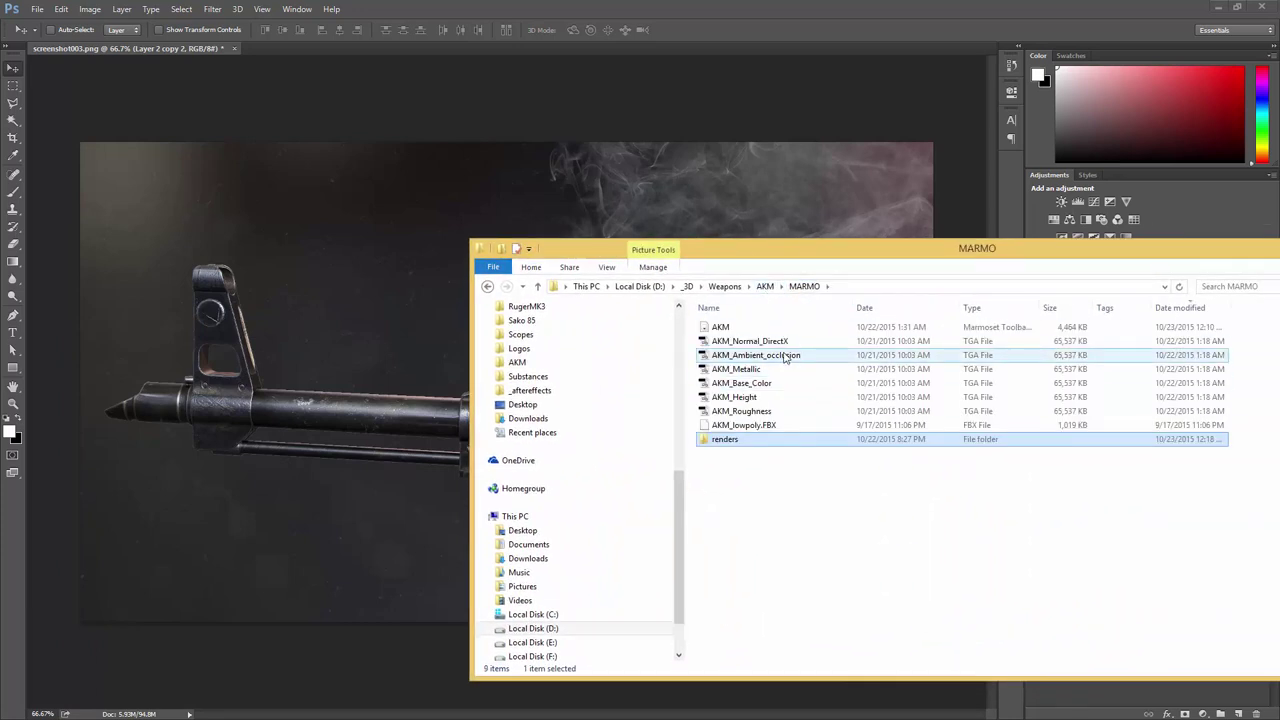
{"action": "left_click", "coordinate": [752, 343]}
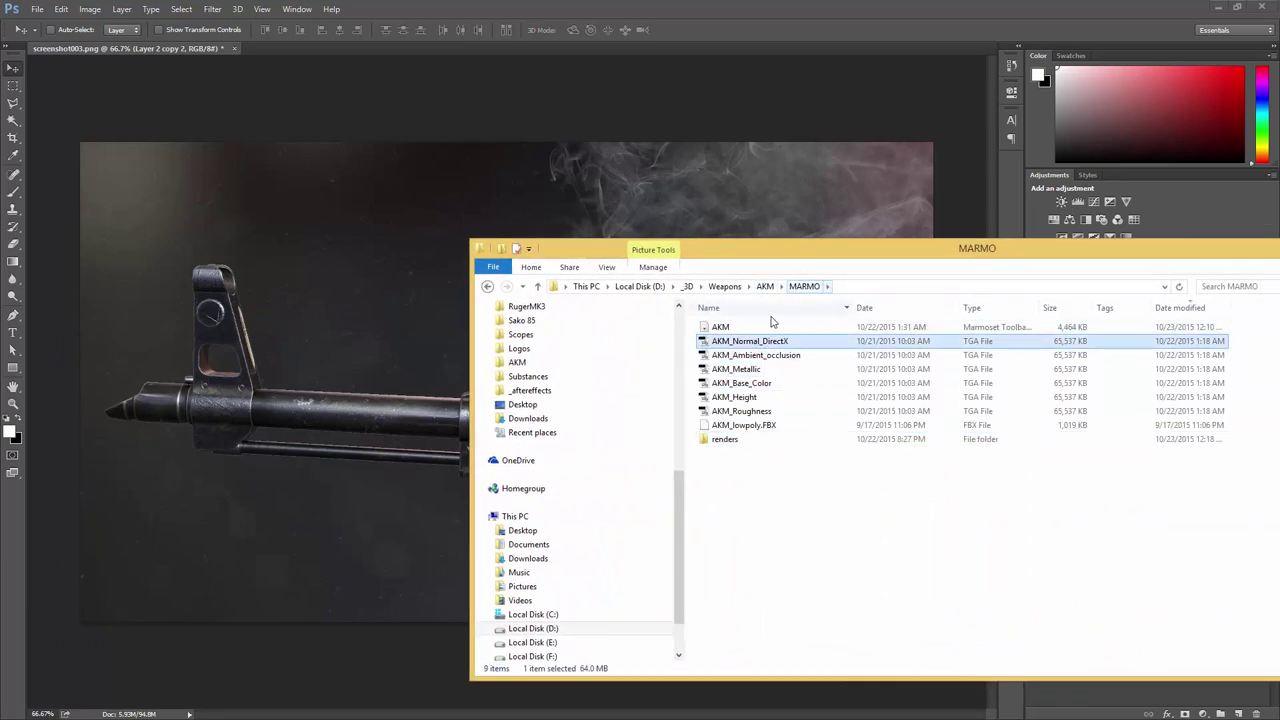
{"action": "left_click", "coordinate": [750, 412], "text": "shift"}
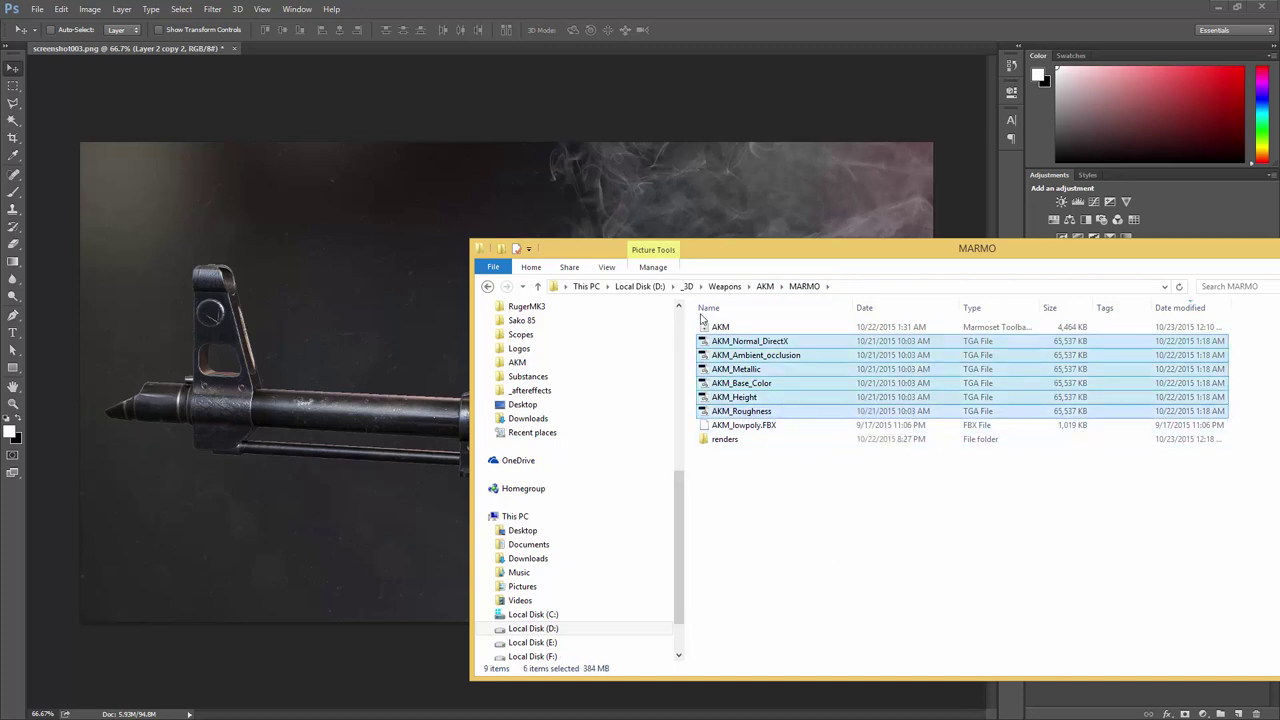
- Create a folder named Marmoset_Viewer inside MARMO and paste the copied texture maps into it
{"action": "left_click", "coordinate": [502, 250]}
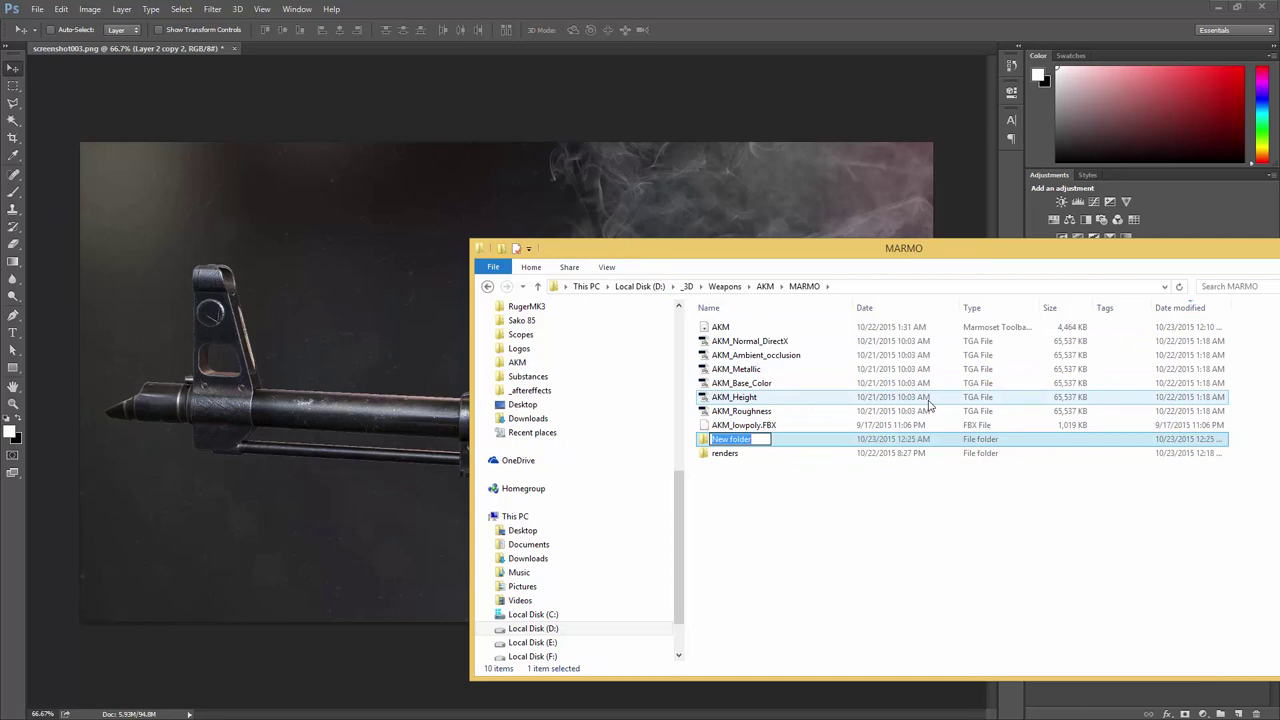
{"action": "type", "text": "Marmoset_Viewer"}
{"action": "key", "text": "Return"}
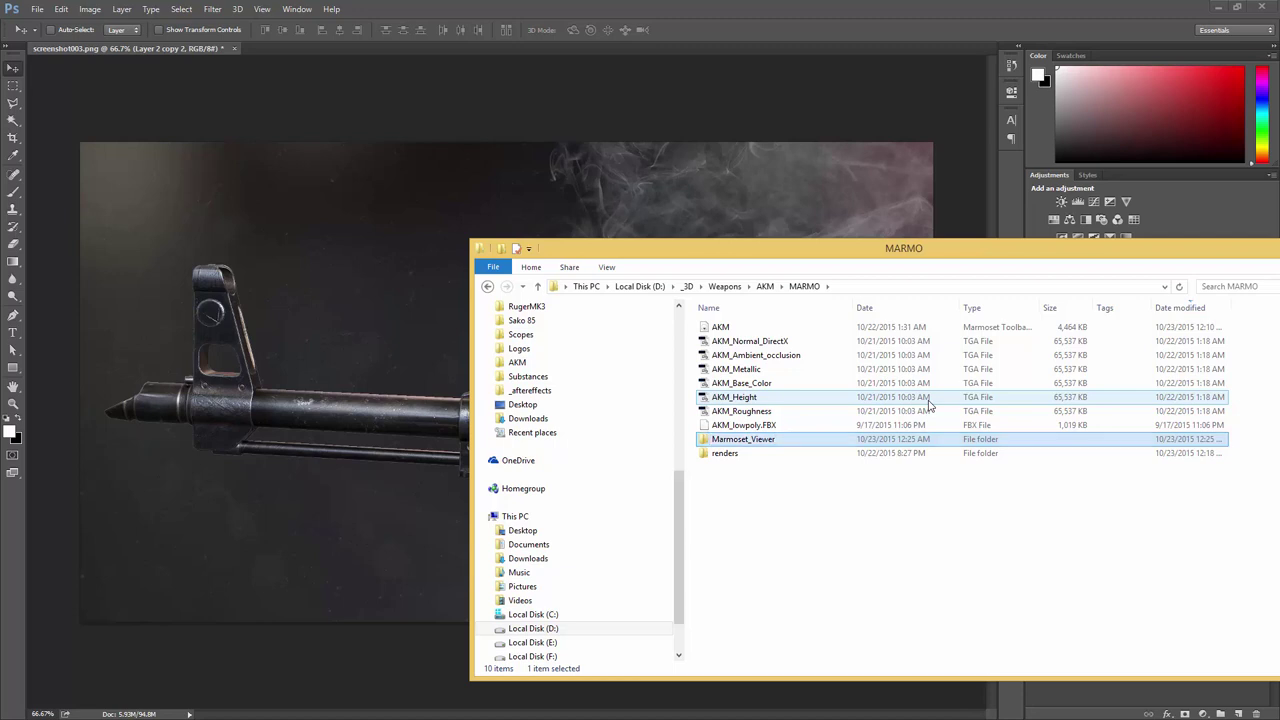
{"action": "key", "text": "Return"}
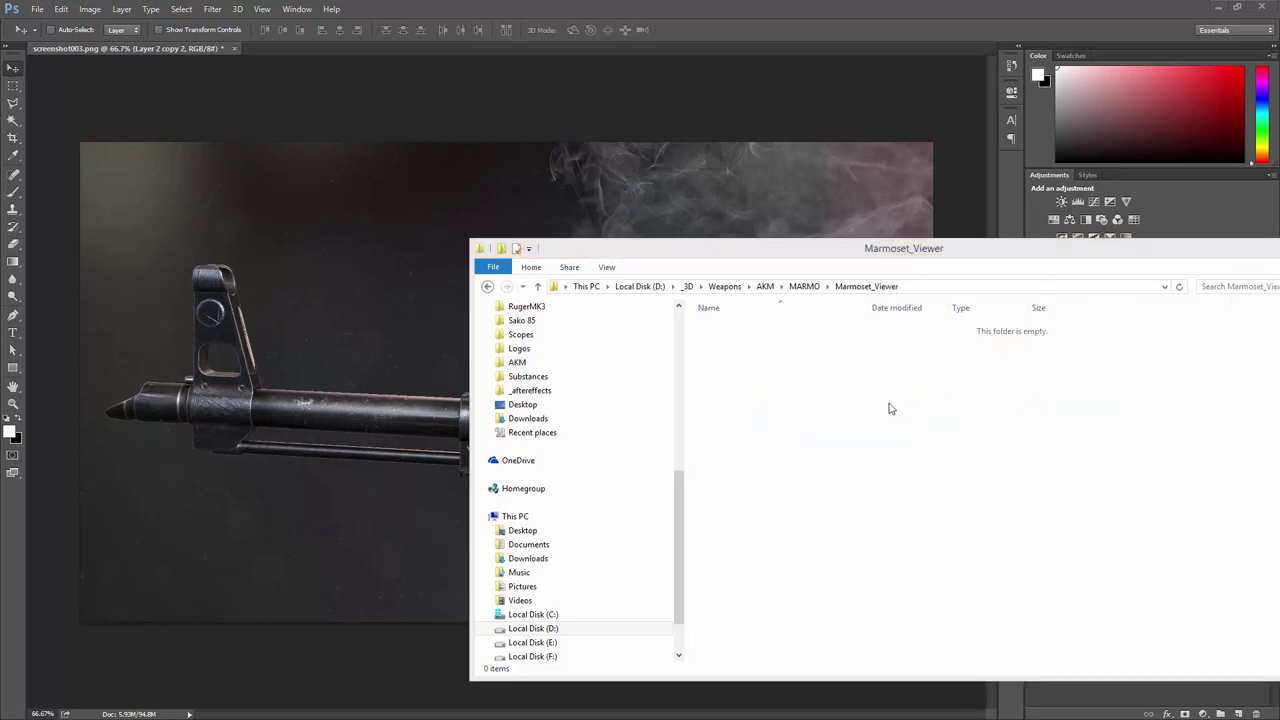
{"action": "key", "text": "ctrl+v"}
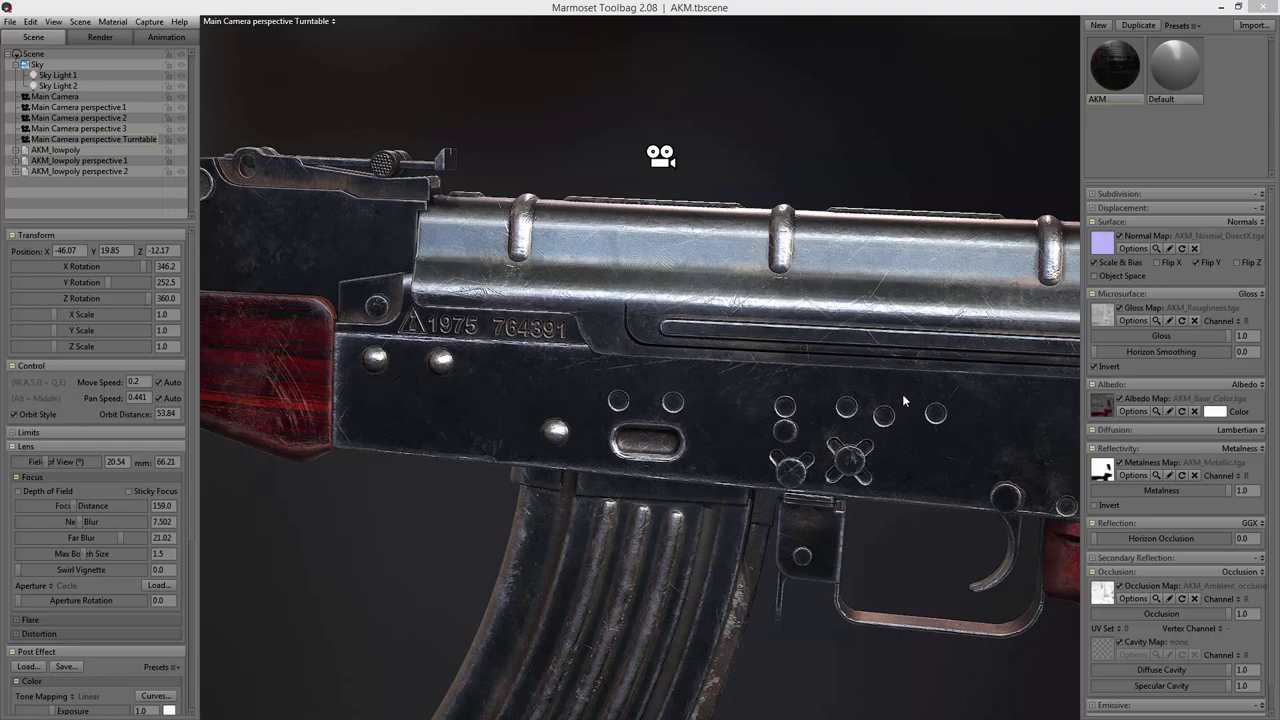
- Check the copied texture maps in the Marmoset_Viewer folder and disable the occlusion map on the AKM material
{"action": "left_click_drag", "start_coordinate": [1279, 217], "coordinate": [789, 217]}
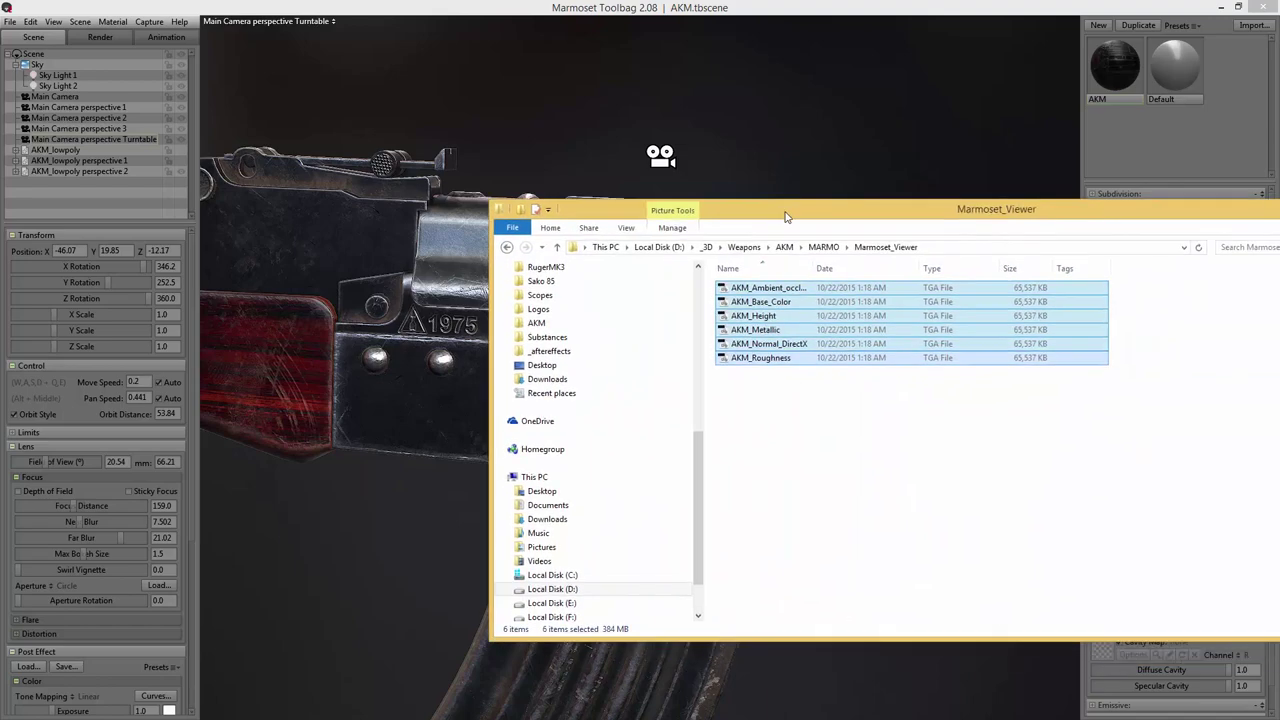
{"action": "left_click", "coordinate": [769, 333]}
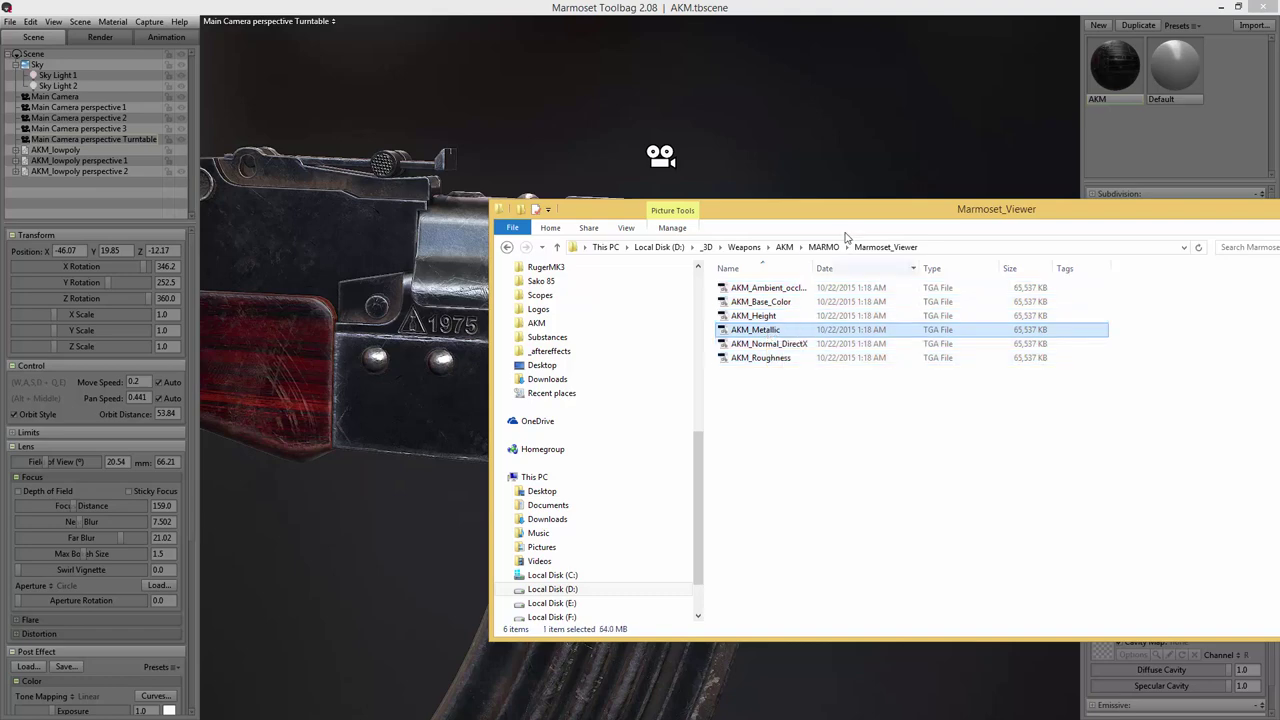
{"action": "left_click_drag", "start_coordinate": [852, 212], "coordinate": [1199, 370]}
{"action": "left_click", "coordinate": [1208, 209]}
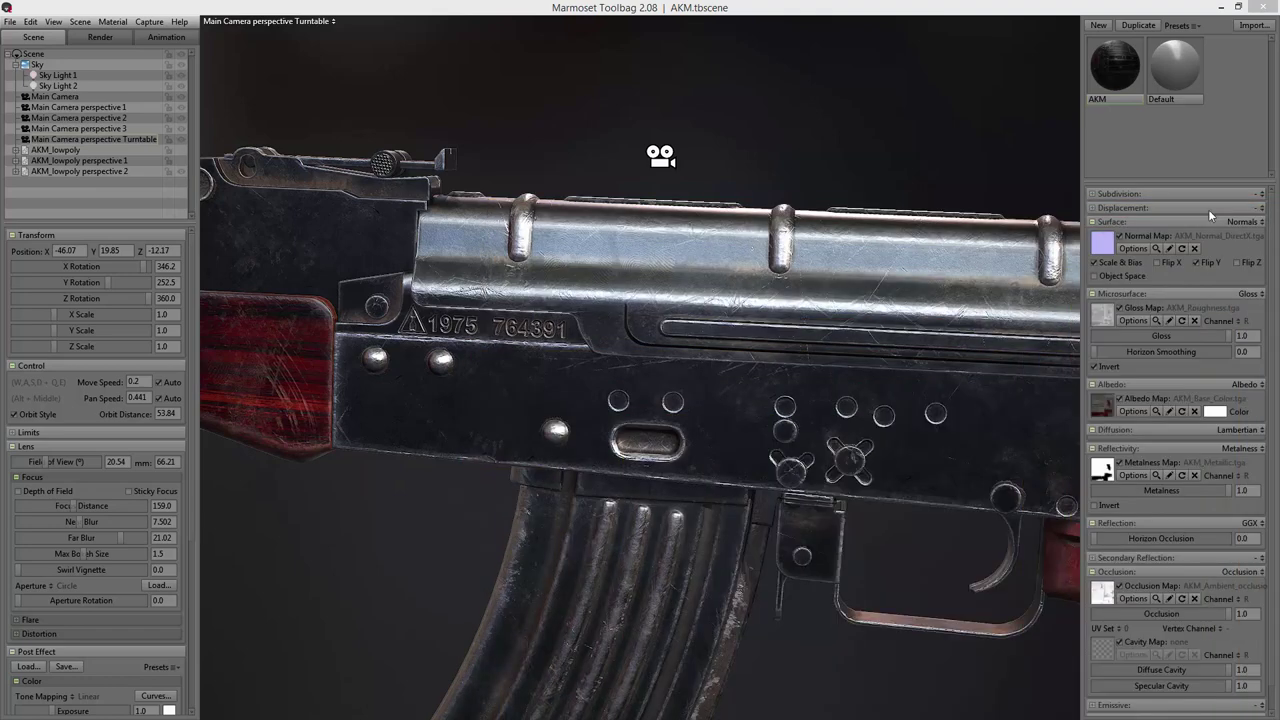
{"action": "left_click", "coordinate": [1086, 239]}
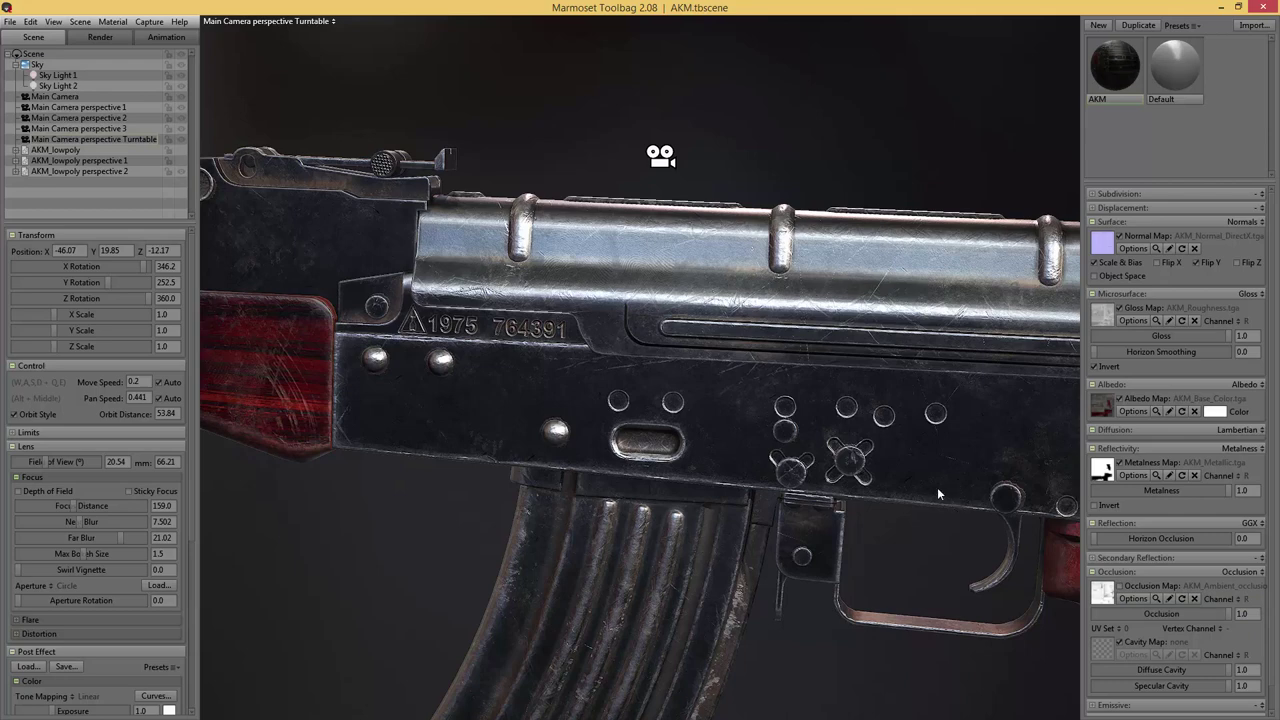
- Open the copied AKM_Metallic texture from the Marmoset_Viewer folder in Adobe Photoshop CC 2014
{"action": "left_click_drag", "start_coordinate": [1279, 283], "coordinate": [894, 283]}
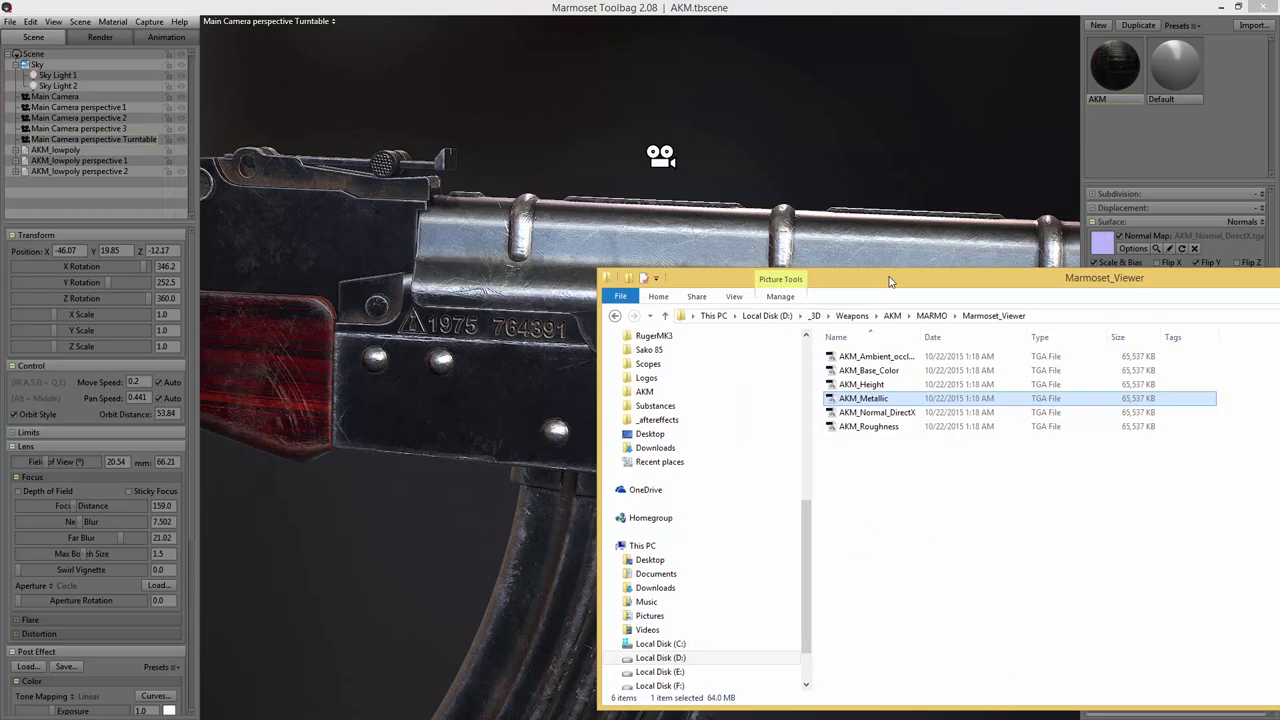
{"action": "right_click", "coordinate": [878, 398]}
{"action": "mouse_move", "coordinate": [978, 453]}
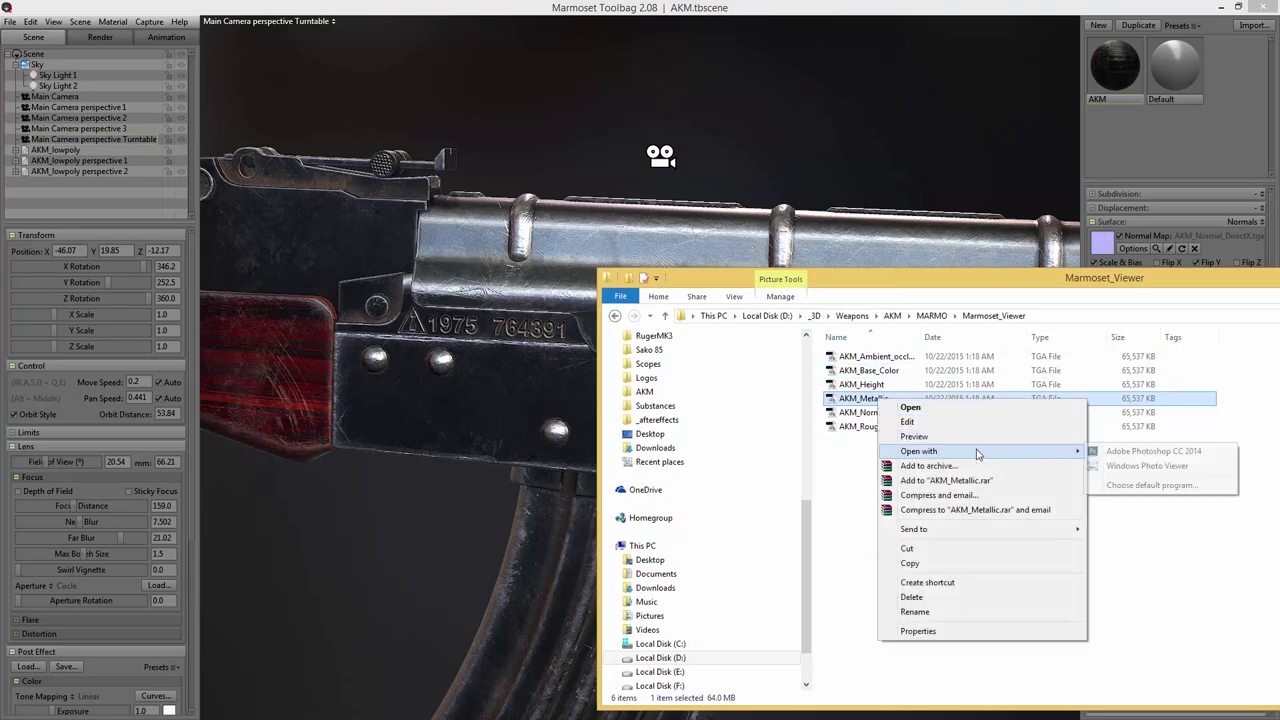
{"action": "left_click", "coordinate": [1143, 452]}
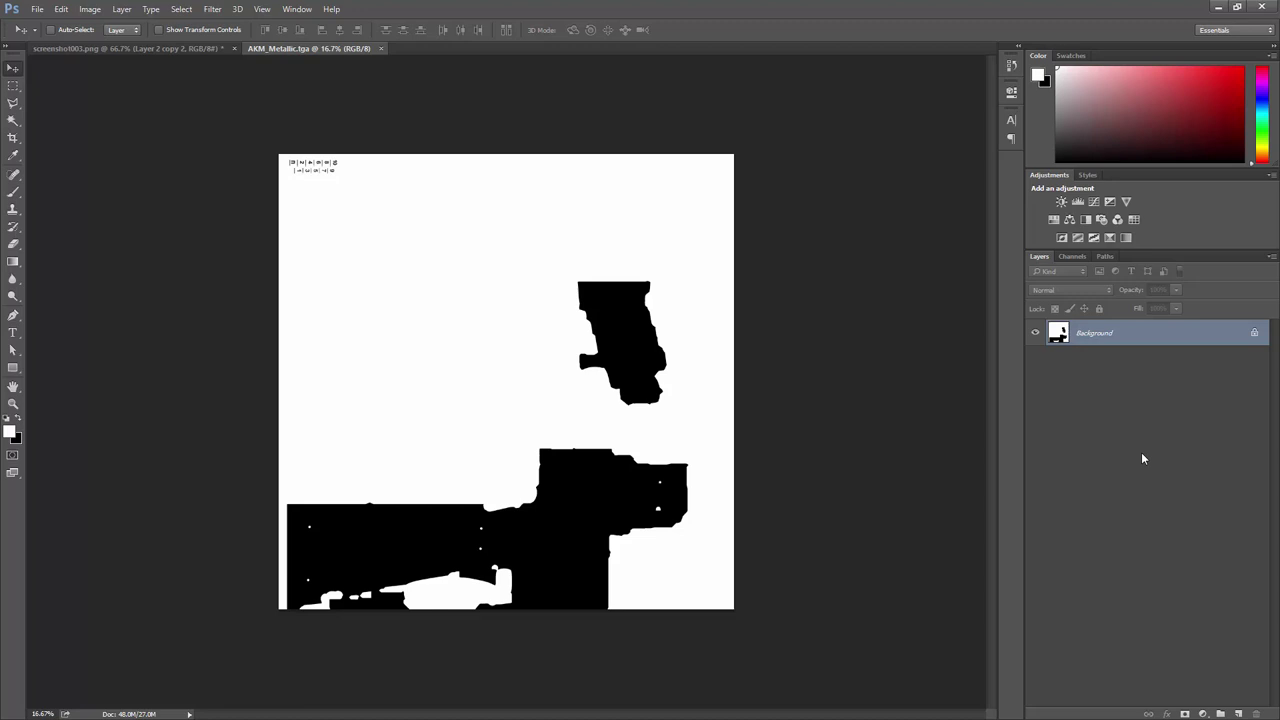
- Resize the AKM_Metallic image to 1024 × 1024 pixels
{"action": "left_click", "coordinate": [86, 10]}
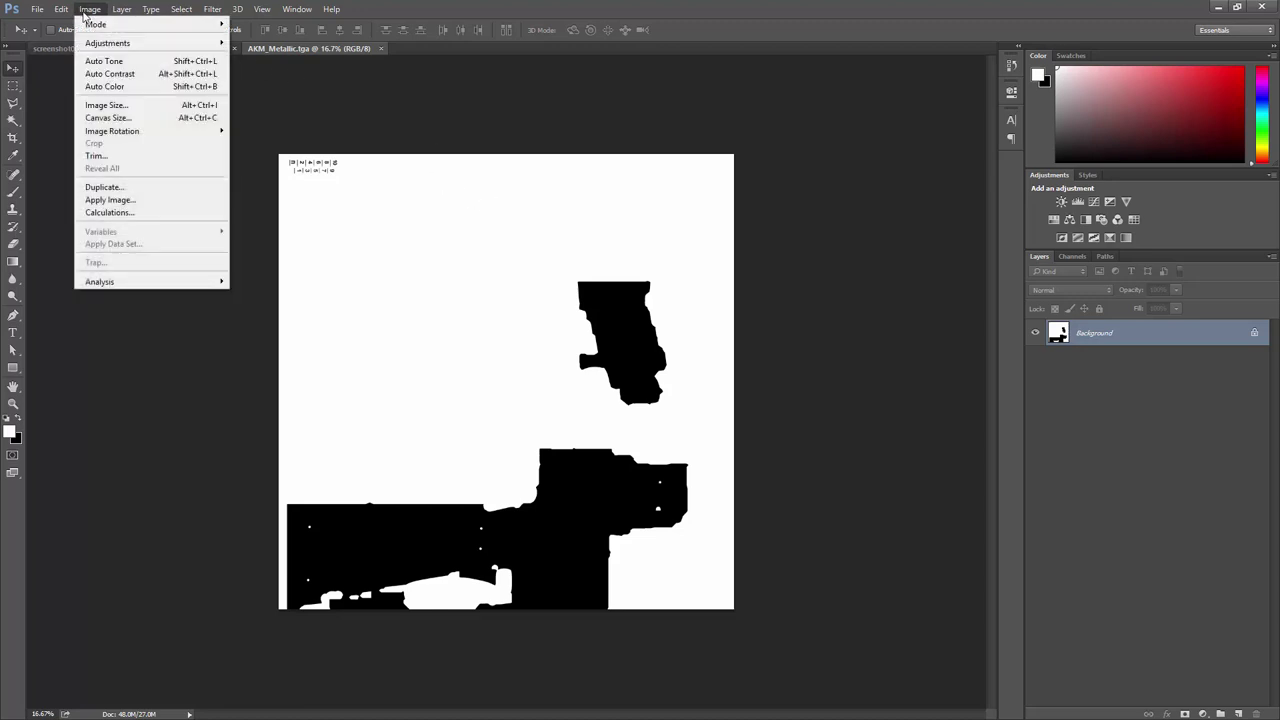
{"action": "left_click", "coordinate": [106, 105]}
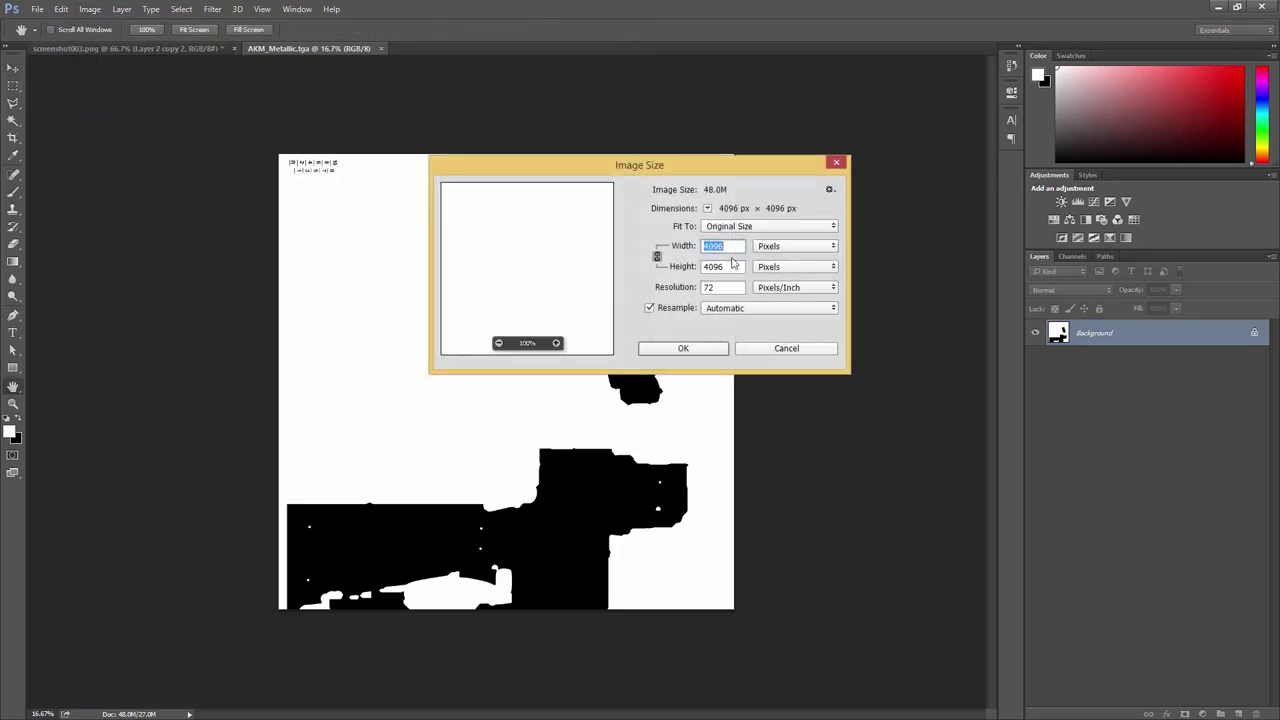
{"action": "type", "text": "1024"}
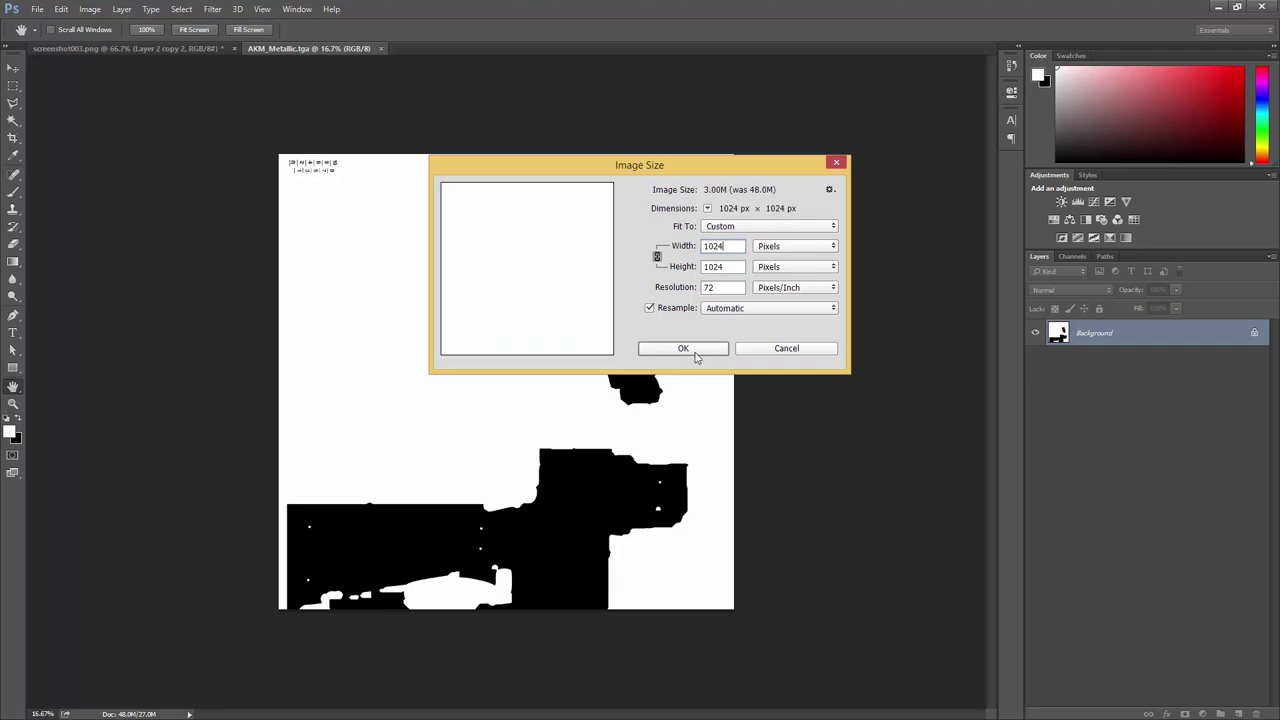
{"action": "left_click", "coordinate": [683, 348]}
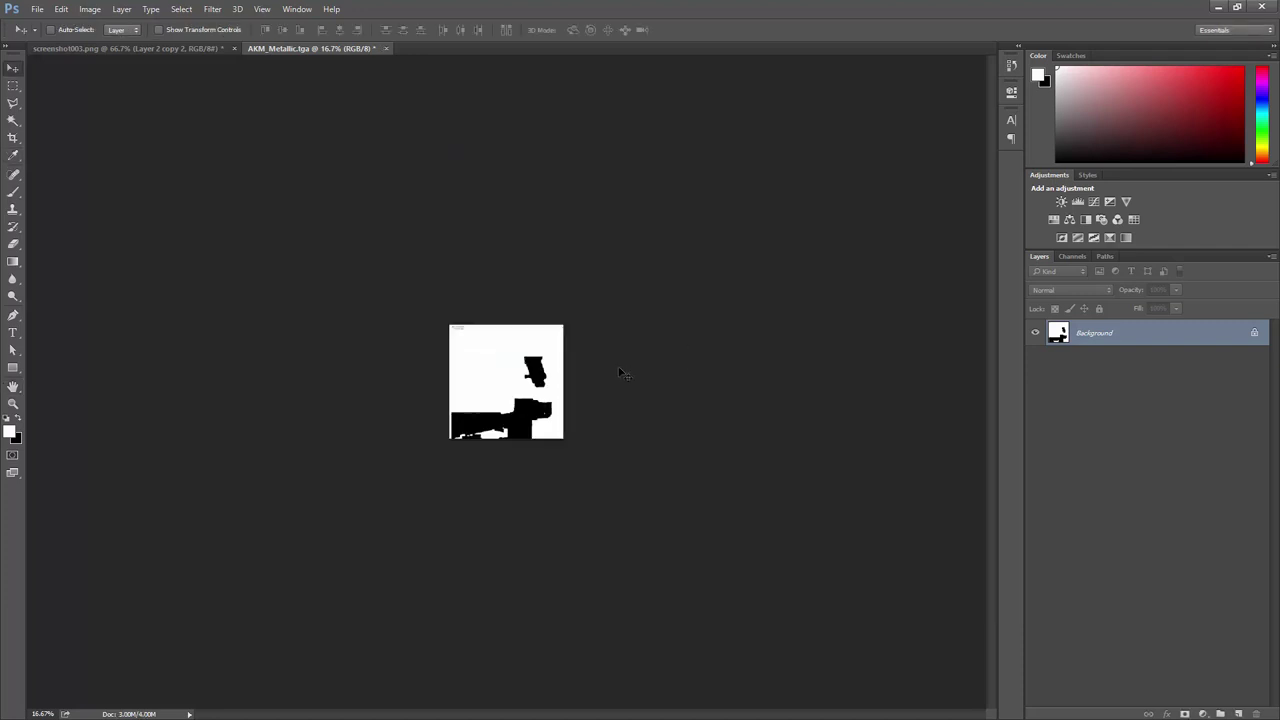
- Inspect the resized metallic map up close and save it over the existing AKM_Metallic.tga
{"action": "key", "text": "z"}
{"action": "left_click_drag", "start_coordinate": [560, 367], "coordinate": [557, 371]}
{"action": "scroll", "coordinate": [557, 371], "scroll_direction": "down", "scroll_amount": 3}
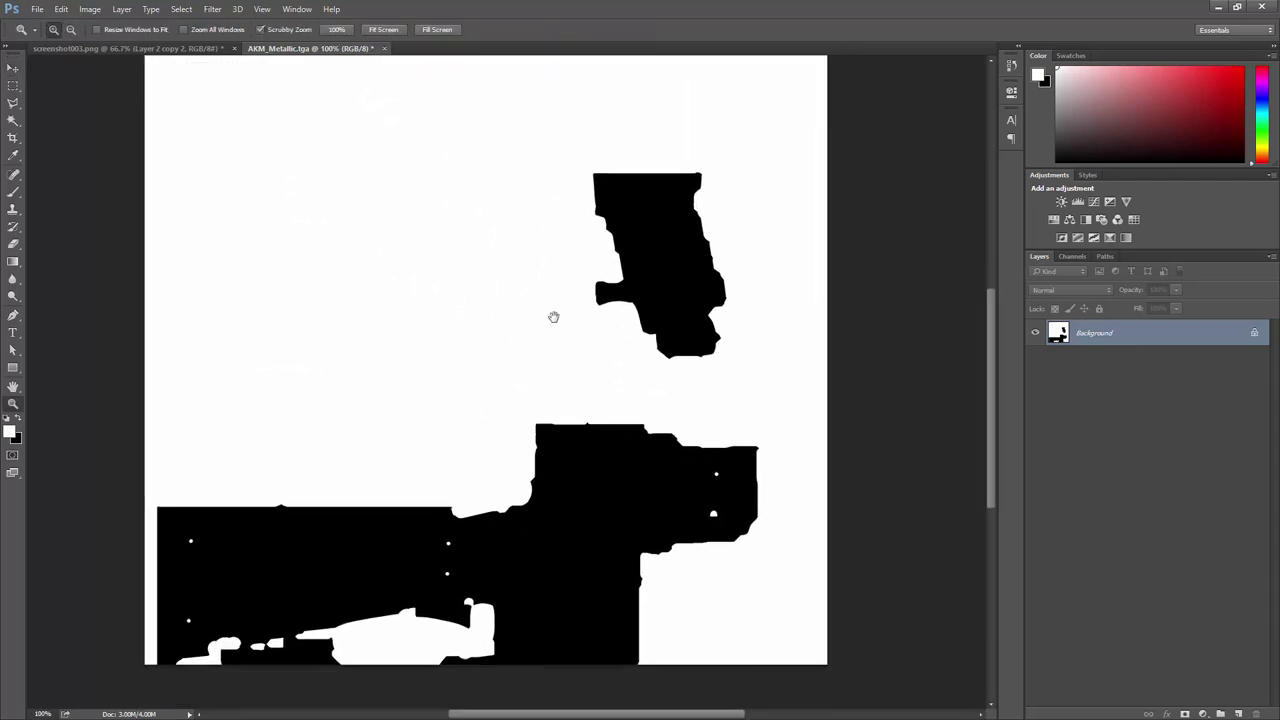
{"action": "left_click", "coordinate": [575, 402], "text": "alt"}
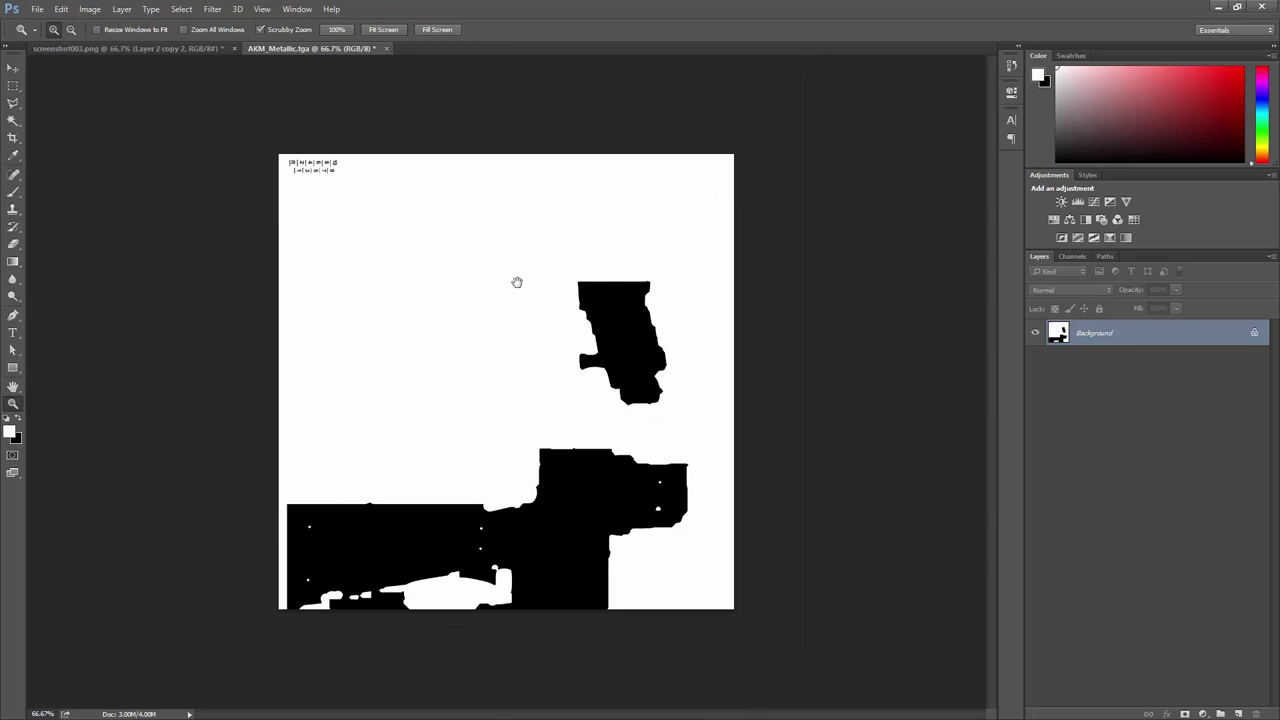
{"action": "left_click_drag", "start_coordinate": [602, 339], "coordinate": [613, 337]}
{"action": "key", "text": "ctrl+0"}
{"action": "key", "text": "v"}
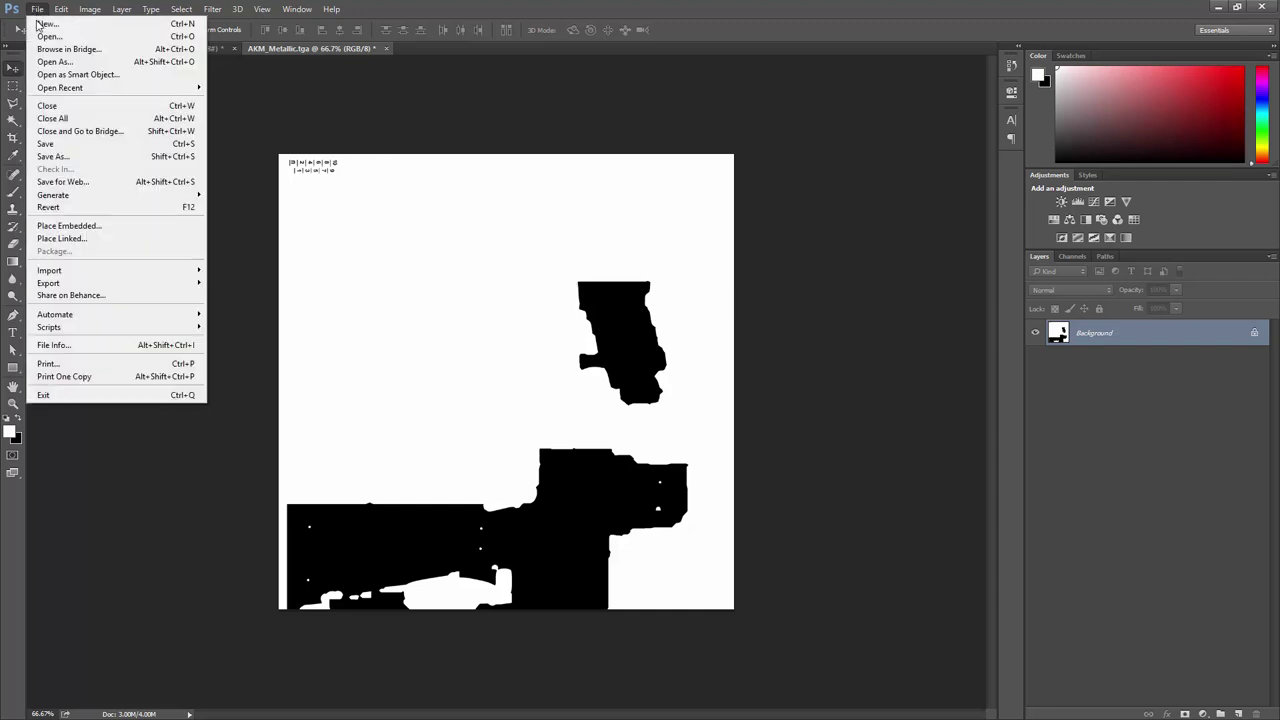
{"action": "left_click", "coordinate": [57, 145]}
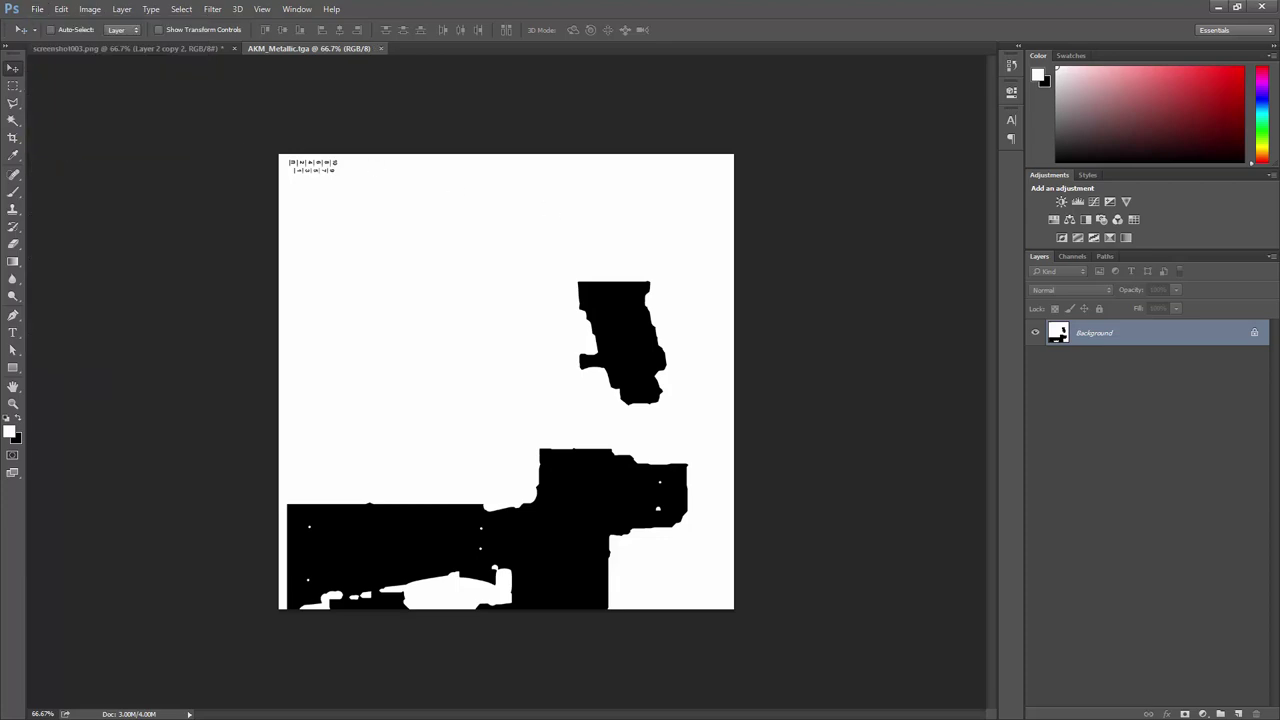
- Switch to Marmoset Toolbag, duplicate the AKM material and rename the copy AKM_Viewer
{"action": "key", "text": "alt+Tab"}
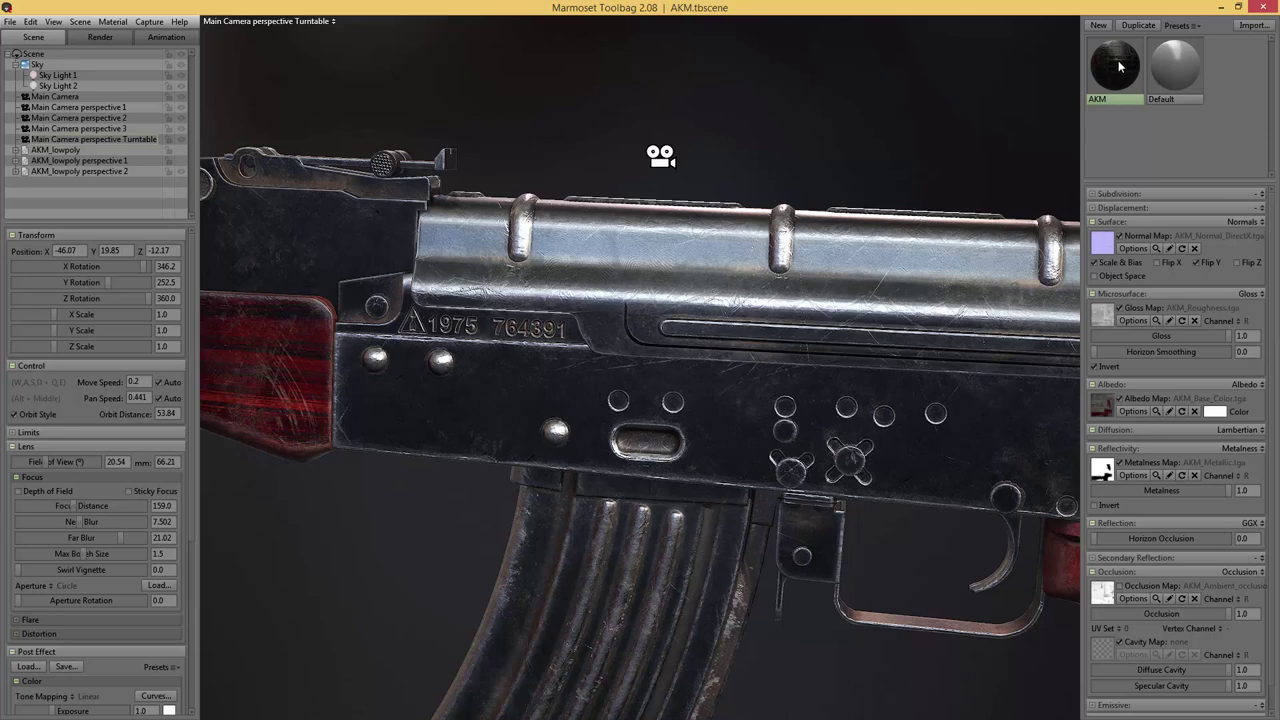
{"action": "left_click", "coordinate": [1134, 26]}
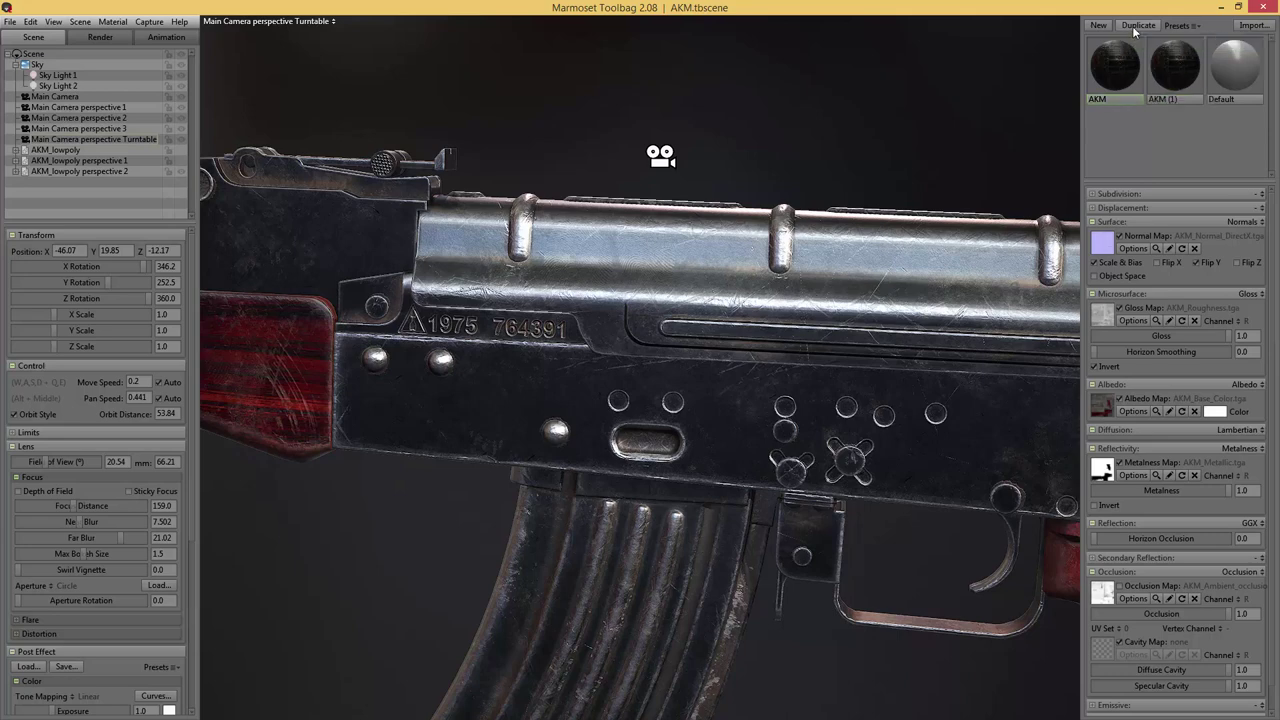
{"action": "double_click", "coordinate": [1166, 98]}
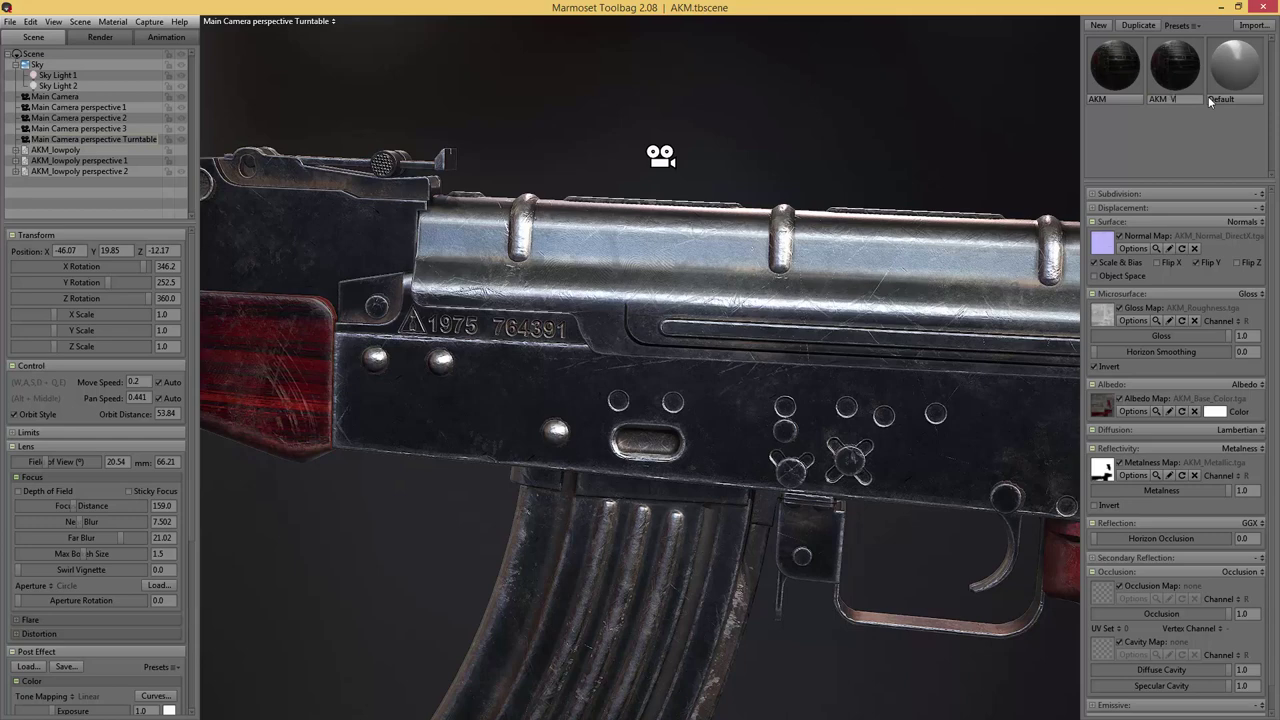
{"action": "type", "text": "Viewer"}
- Assign the resized AKM_Metallic texture from the Marmoset_Viewer folder as the AKM_Viewer material's metalness map
{"action": "key", "text": "alt+Tab"}
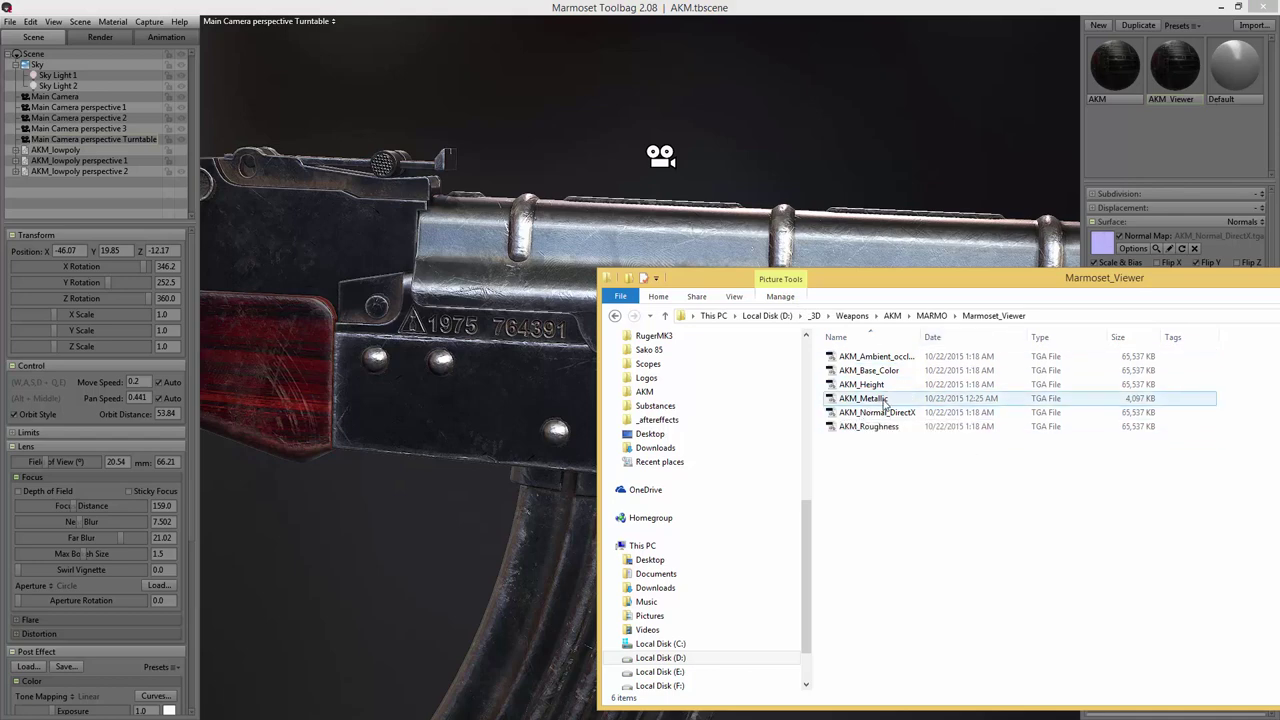
{"action": "left_click_drag", "start_coordinate": [862, 281], "coordinate": [445, 212]}
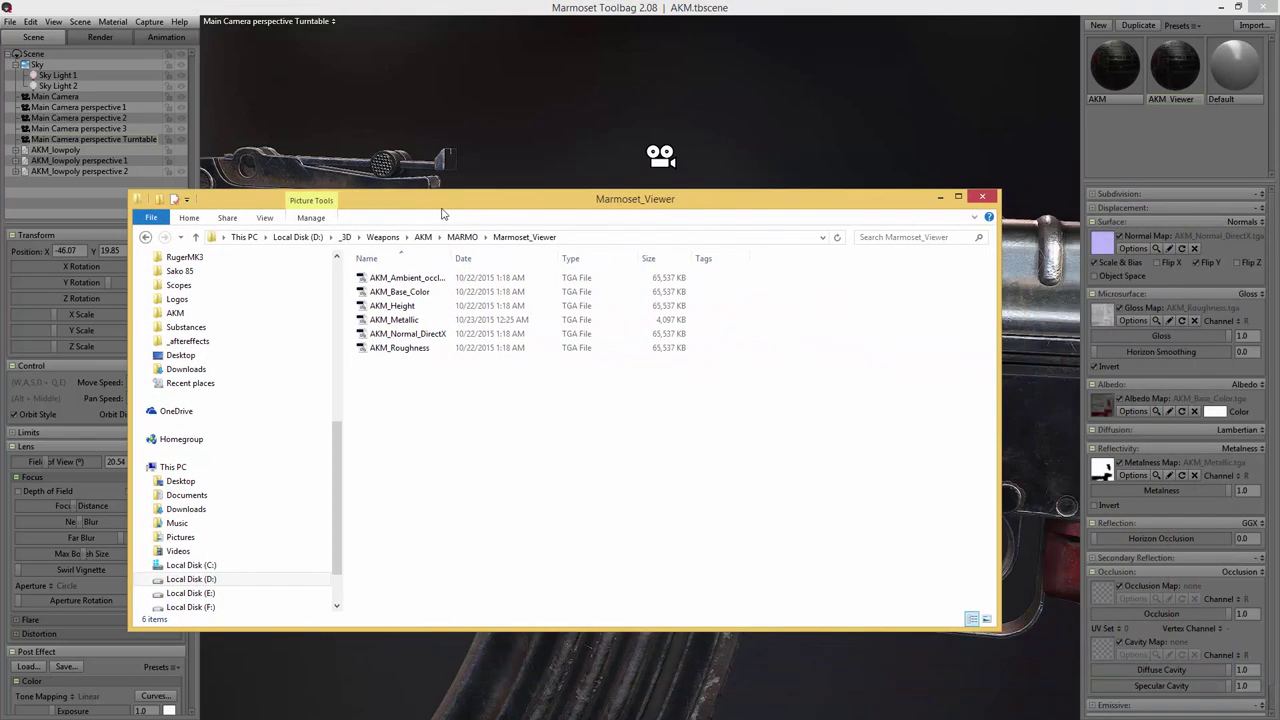
{"action": "left_click_drag", "start_coordinate": [395, 320], "coordinate": [1106, 472]}
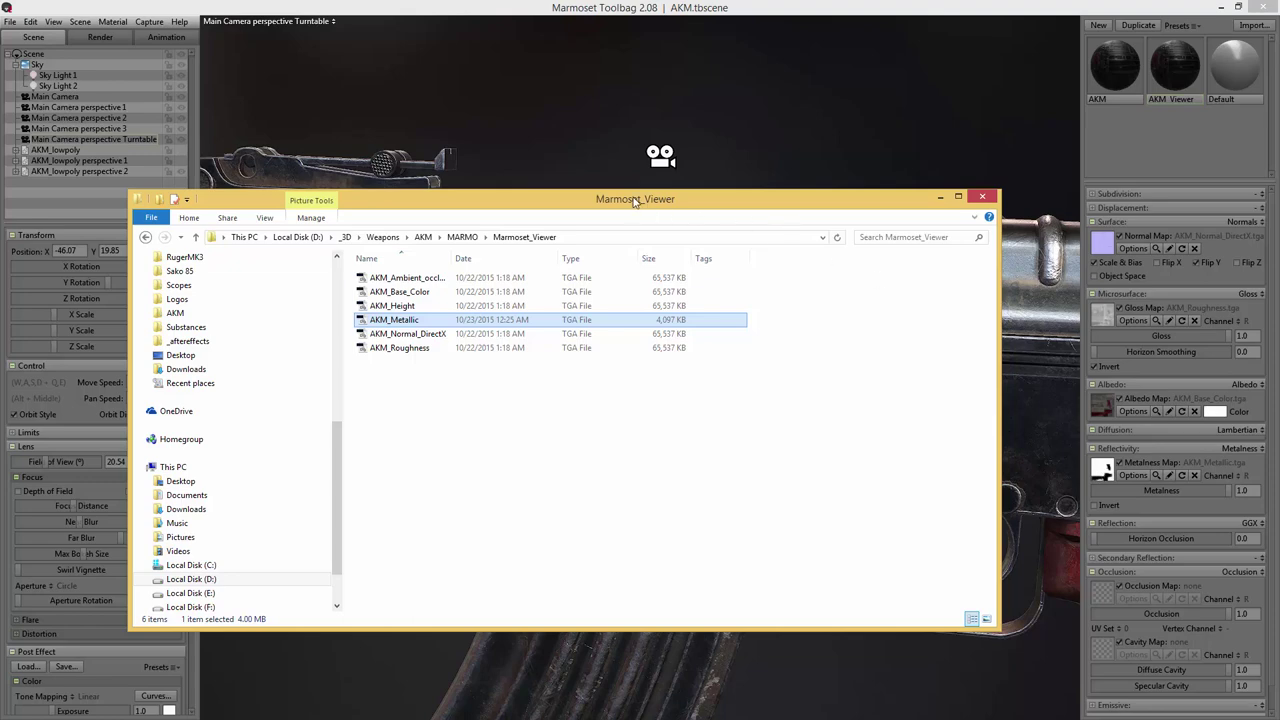
{"action": "left_click_drag", "start_coordinate": [637, 203], "coordinate": [1279, 190]}
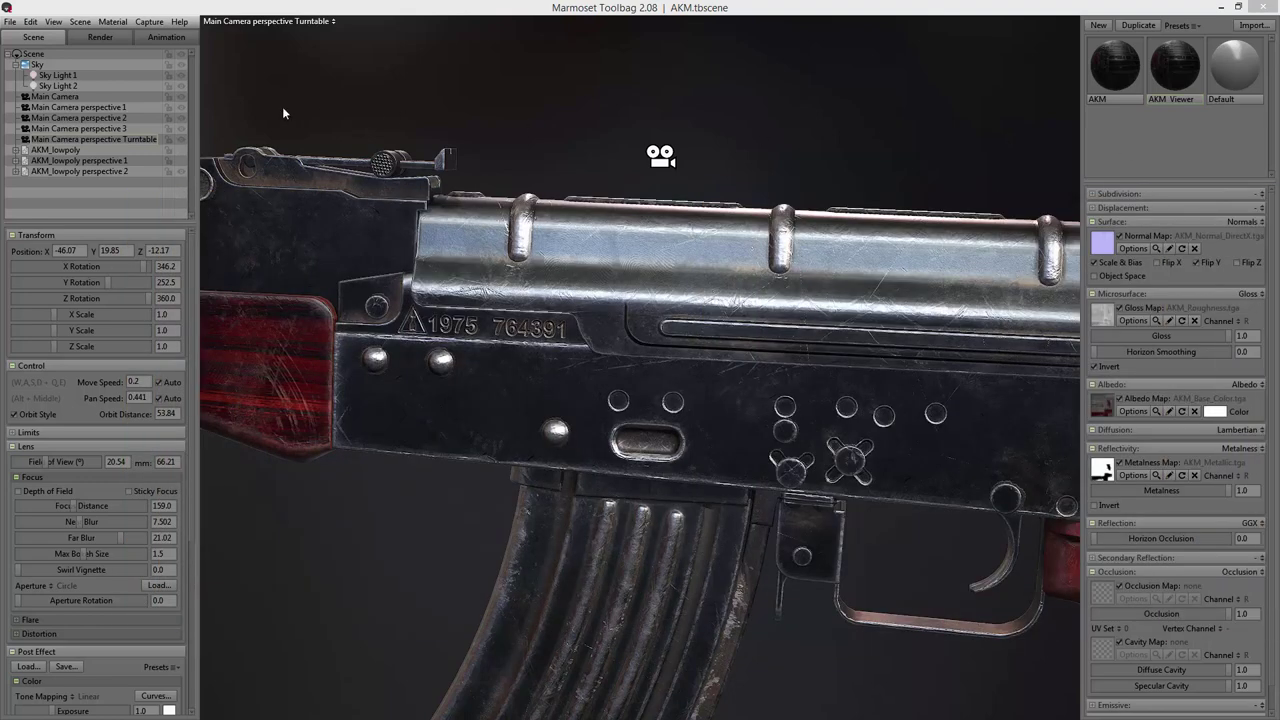
- Duplicate the AKM_lowpoly perspective 2 model and rename the copy AKM_lowpoly perspective Viewer
{"action": "left_click", "coordinate": [88, 171]}
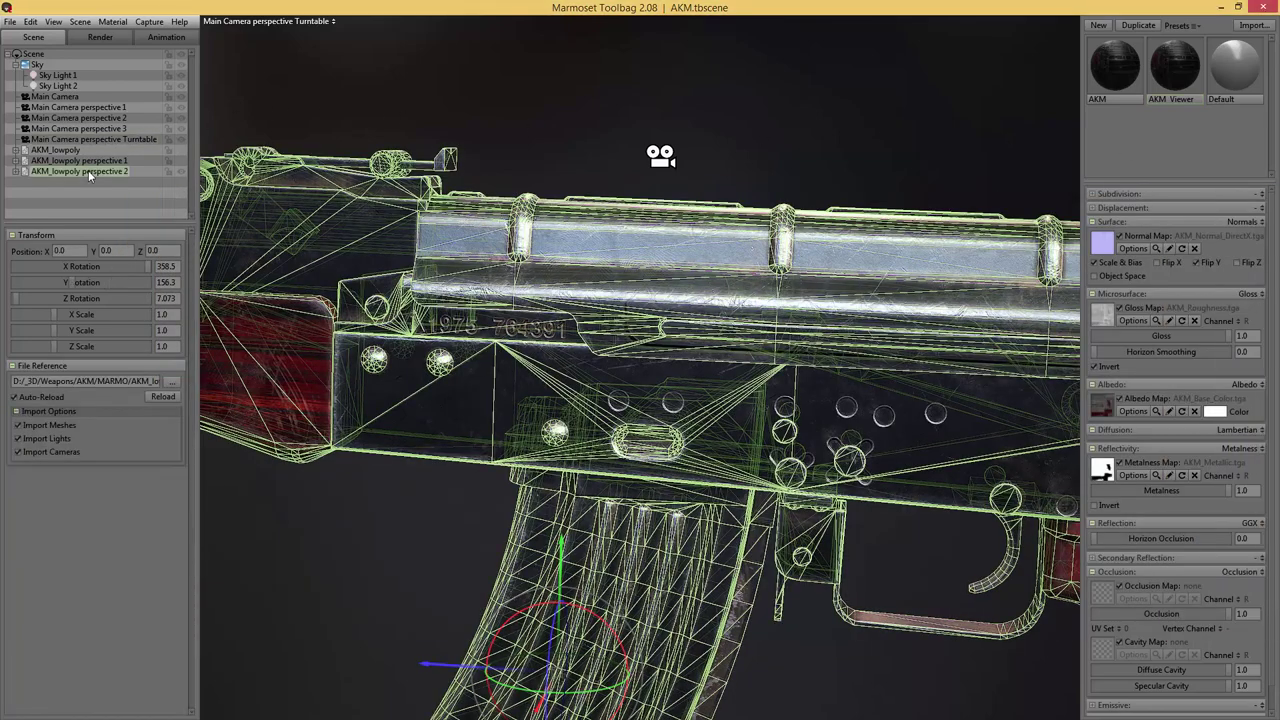
{"action": "key", "text": "ctrl+d"}
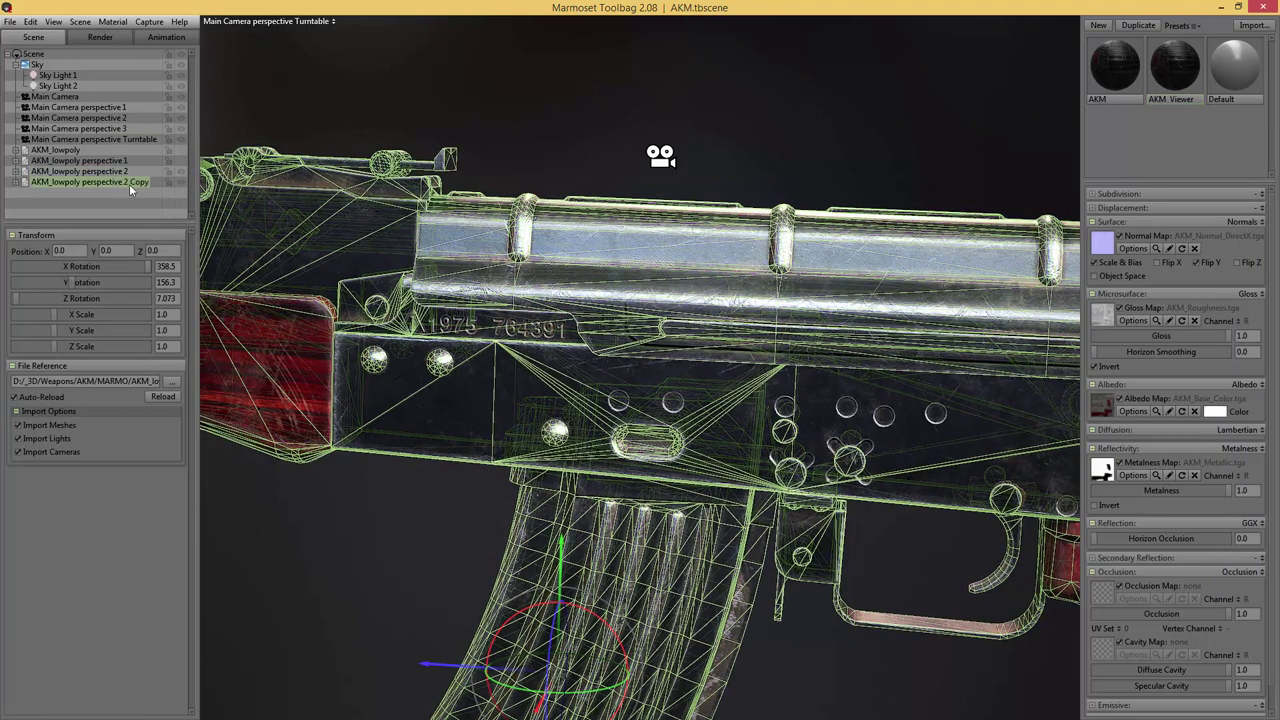
{"action": "double_click", "coordinate": [128, 184]}
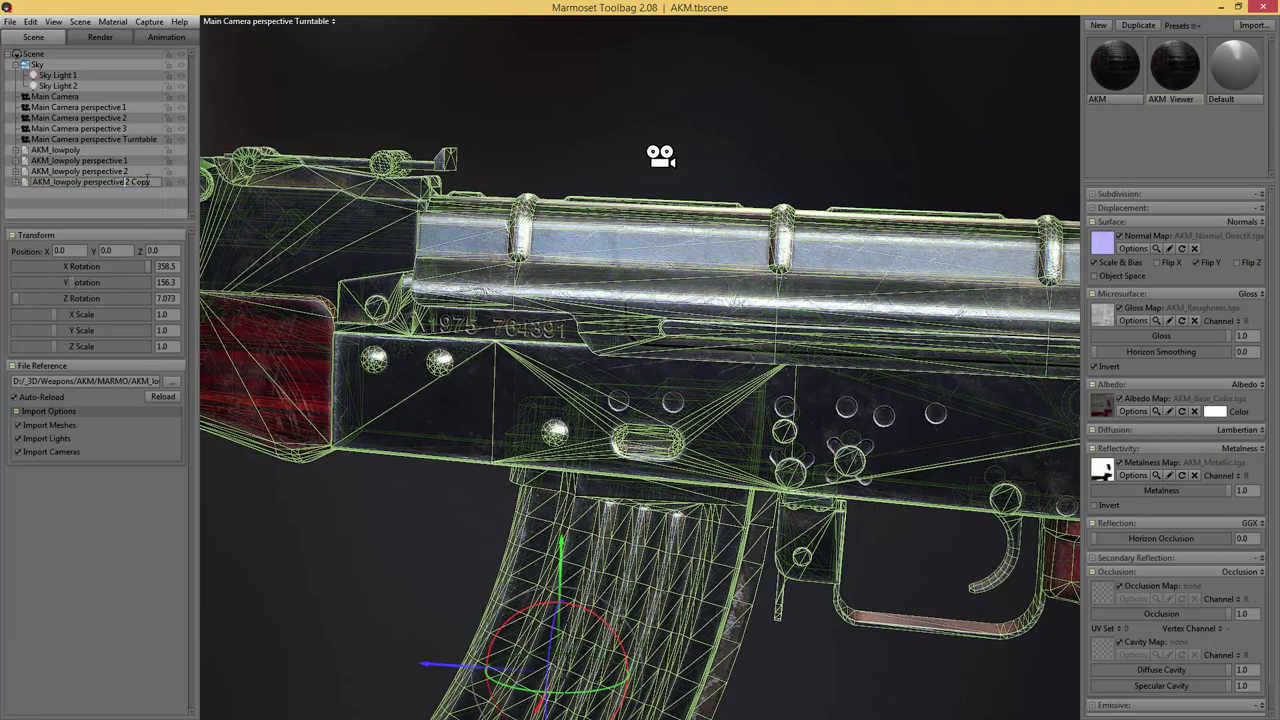
{"action": "key", "text": "BackSpace"}
{"action": "key", "text": "BackSpace"}
{"action": "key", "text": "BackSpace"}
{"action": "key", "text": "BackSpace"}
{"action": "key", "text": "BackSpace"}
{"action": "key", "text": "BackSpace"}
{"action": "key", "text": "BackSpace"}
{"action": "type", "text": "Viewer"}
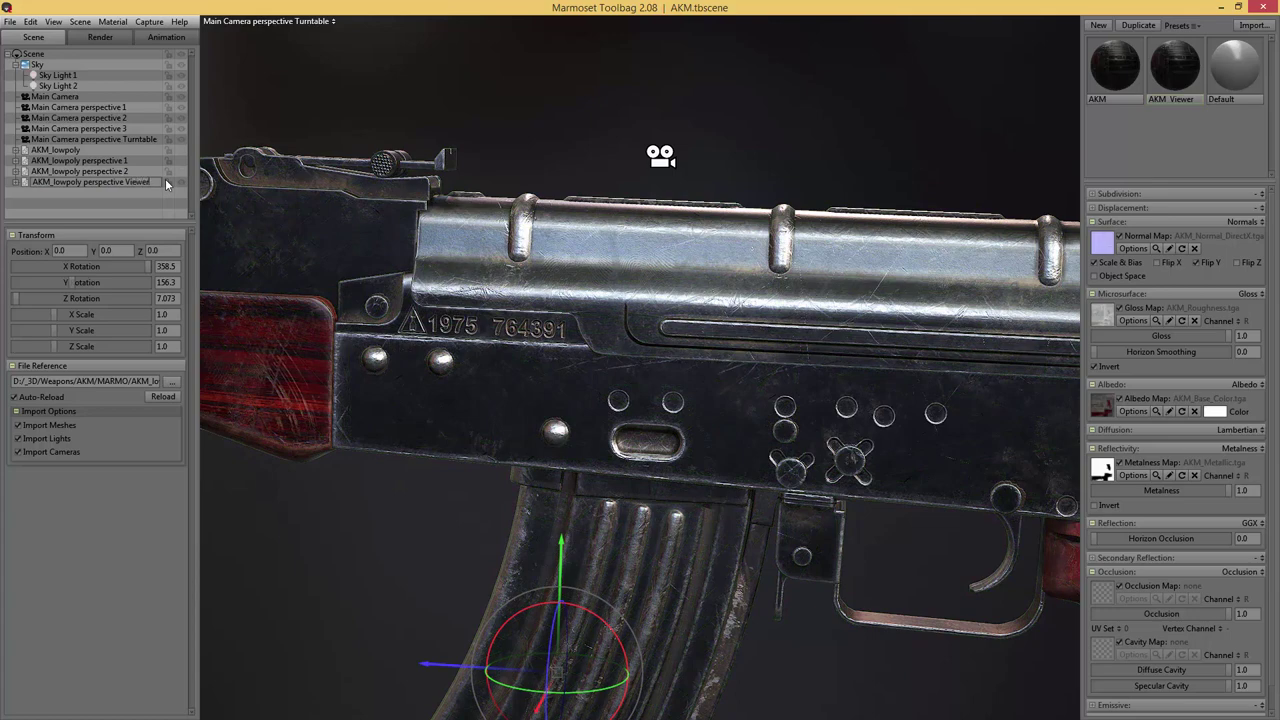
{"action": "key", "text": "Return"}
- Apply the AKM_Viewer material to the AKM_lowpoly perspective Viewer model and select that model in the scene
{"action": "left_click", "coordinate": [52, 182]}
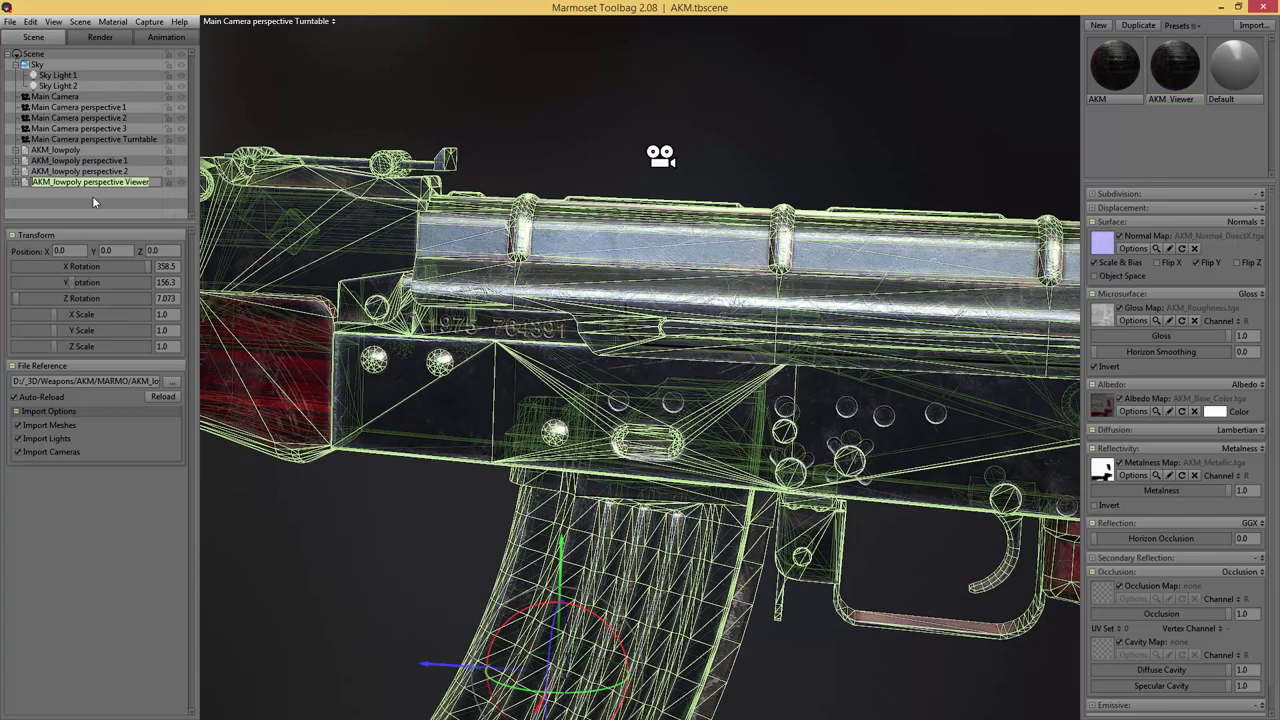
{"action": "left_click", "coordinate": [143, 198]}
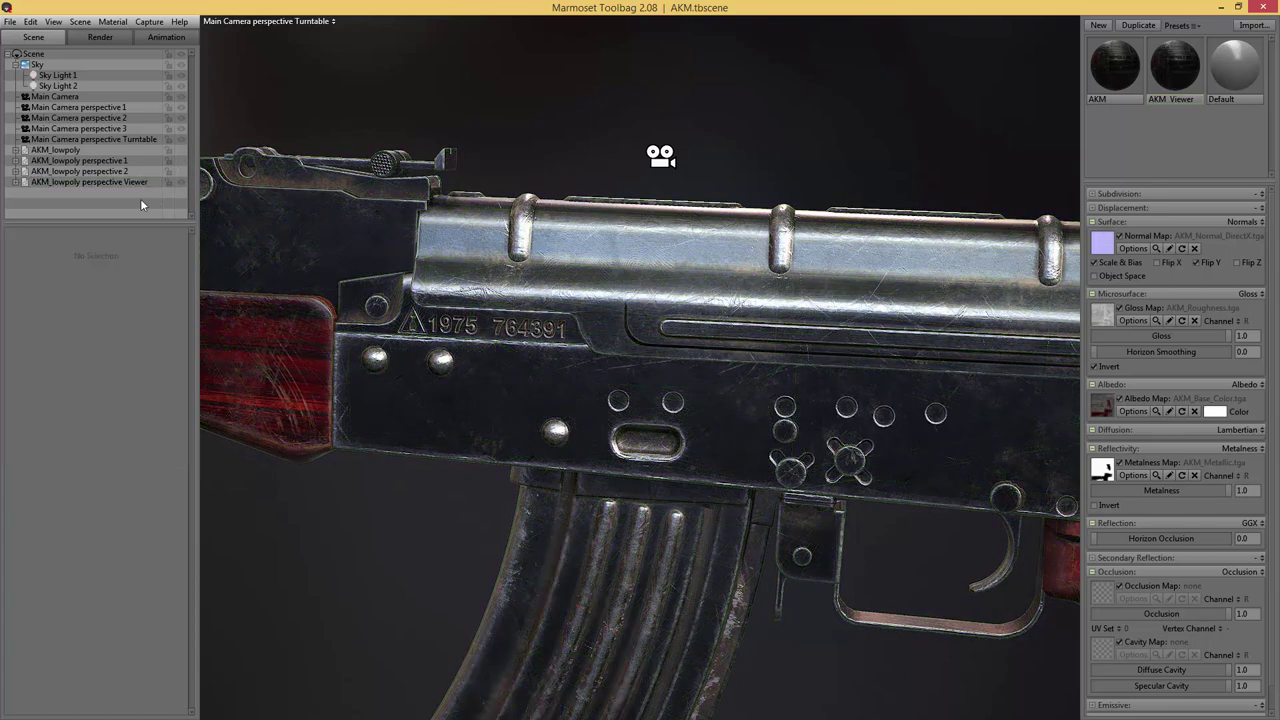
{"action": "left_click_drag", "start_coordinate": [1178, 80], "coordinate": [395, 170]}
{"action": "left_click", "coordinate": [88, 184]}
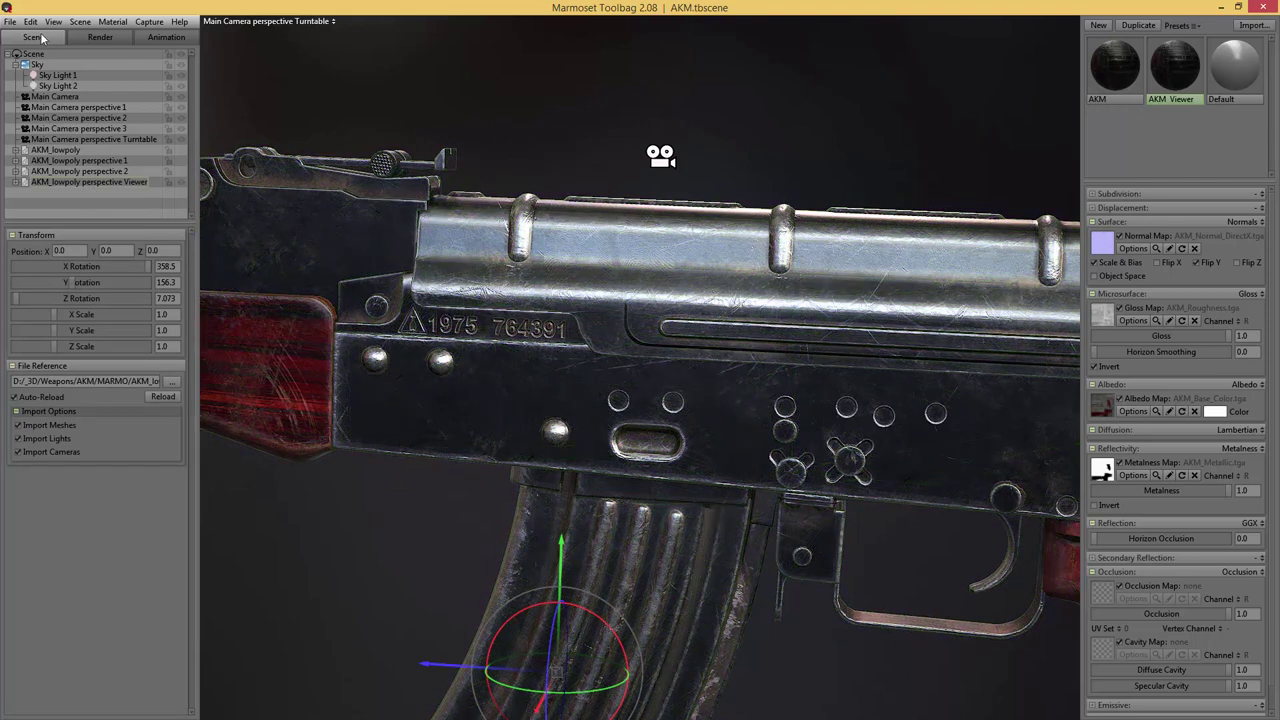
- Export the scene as a Marmoset Viewer file titled akm with Unreasonable texture quality and an 800 × 600 HTML page
{"action": "left_click", "coordinate": [9, 22]}
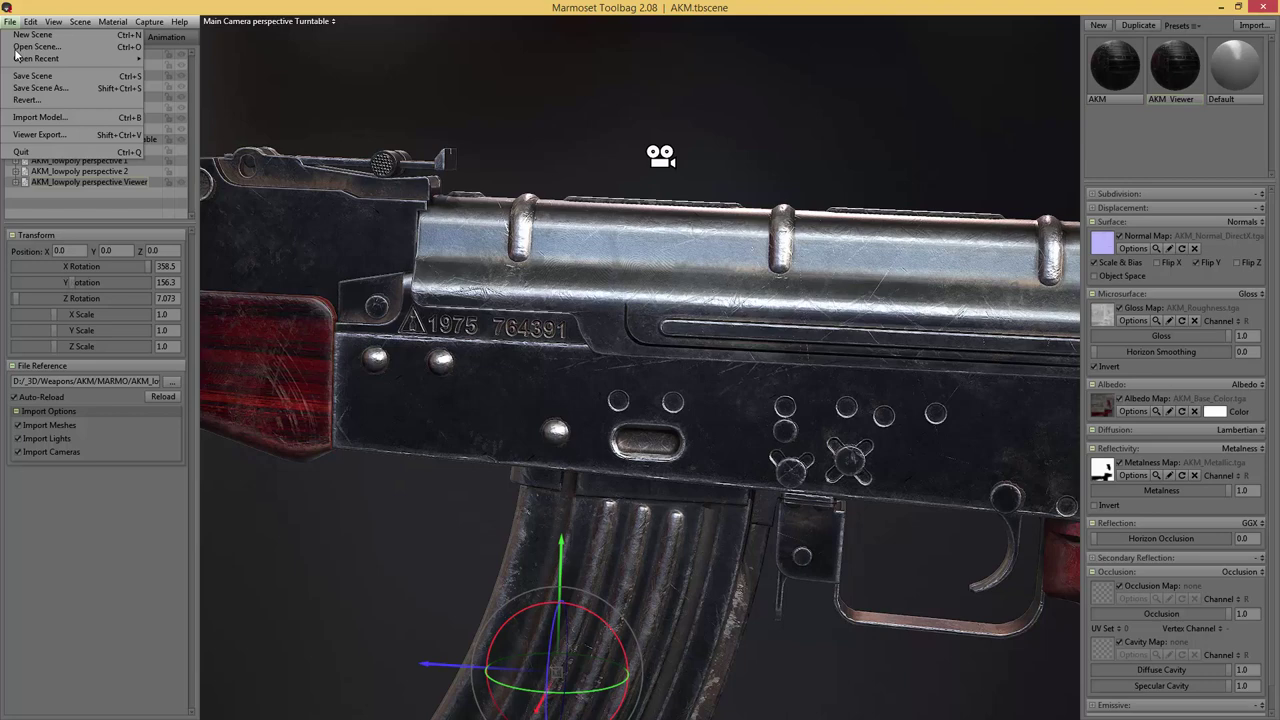
{"action": "left_click", "coordinate": [55, 134]}
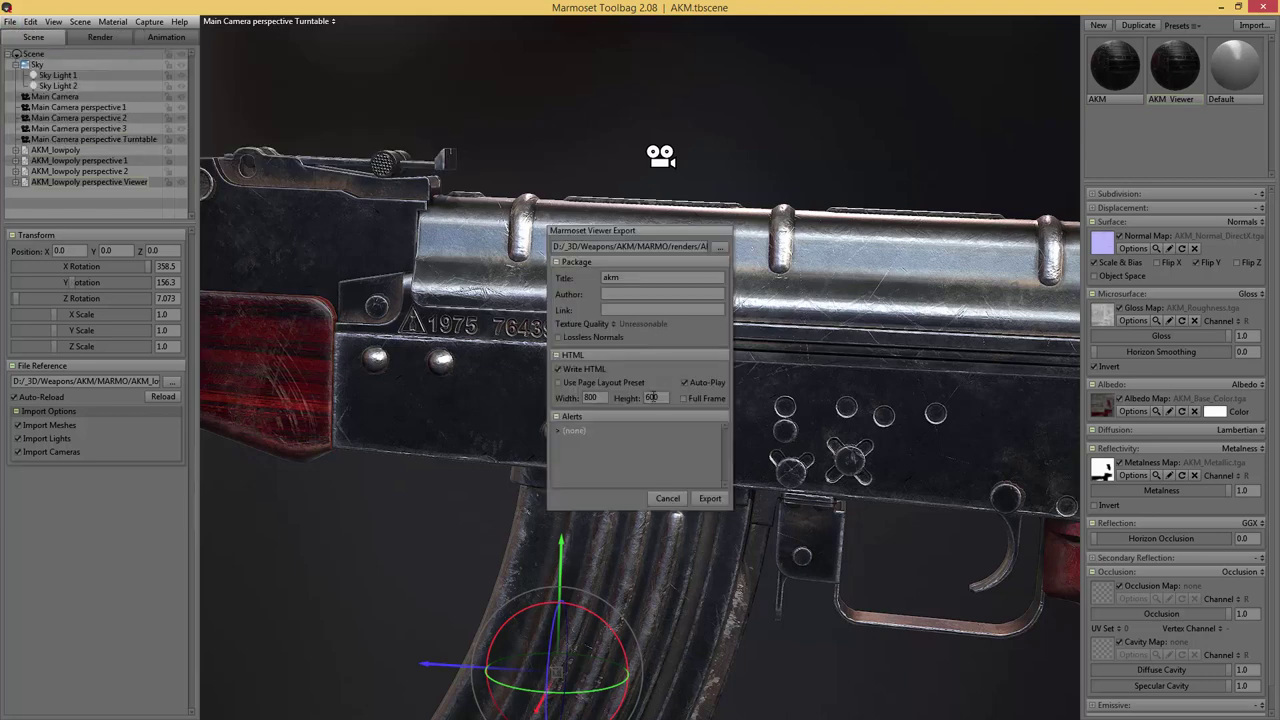
{"action": "left_click", "coordinate": [708, 499]}
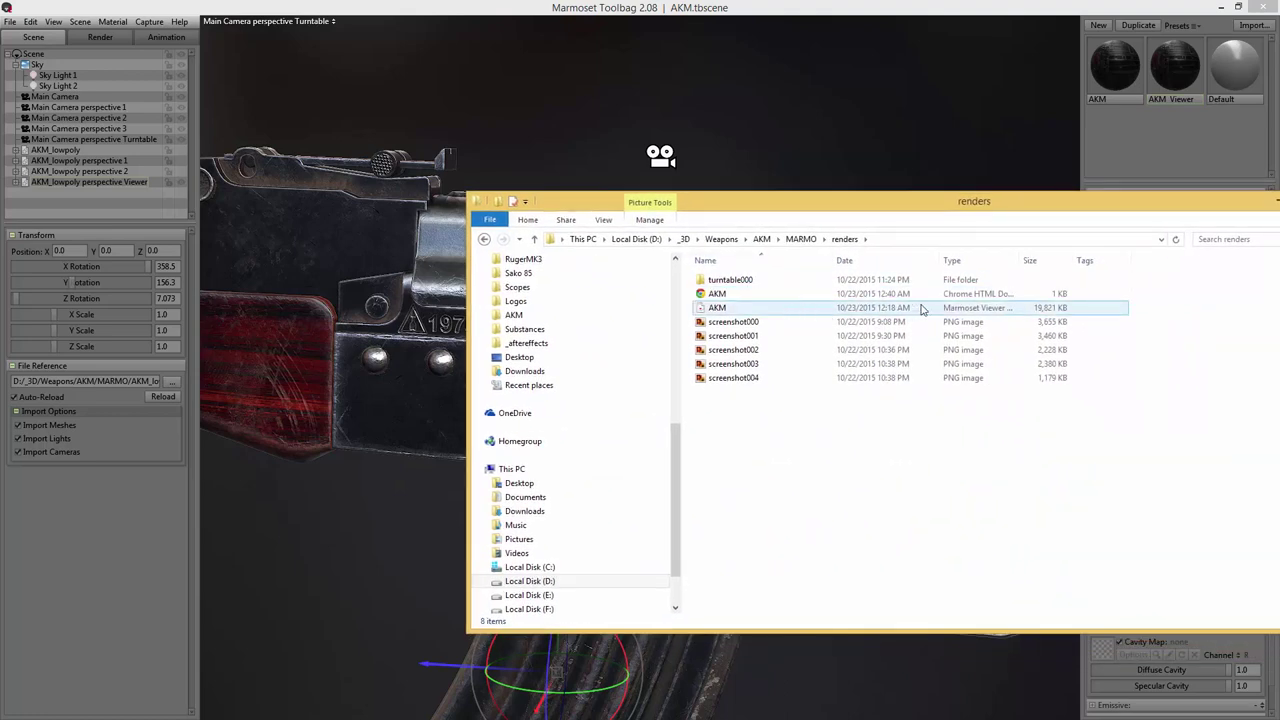
- Check the exported AKM viewer file's size in the renders folder, then return to the Marmoset Toolbag scene
{"action": "key", "text": "Up"}
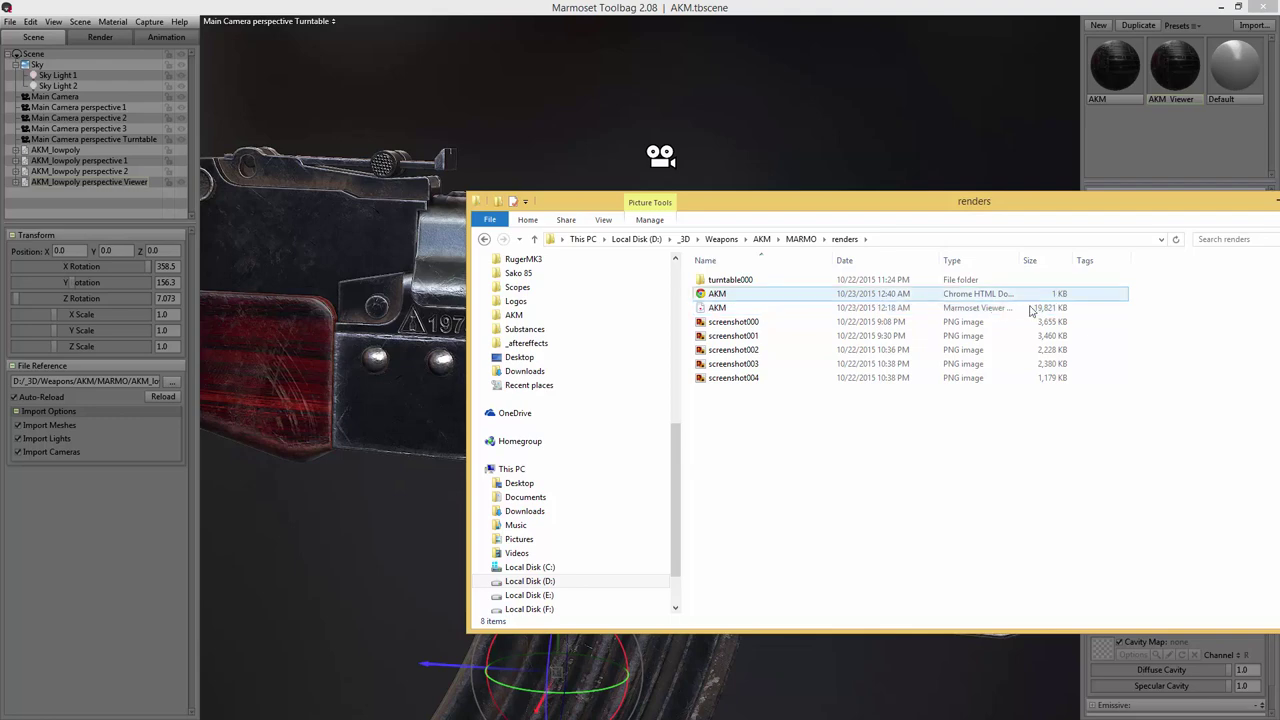
{"action": "left_click", "coordinate": [1053, 266]}
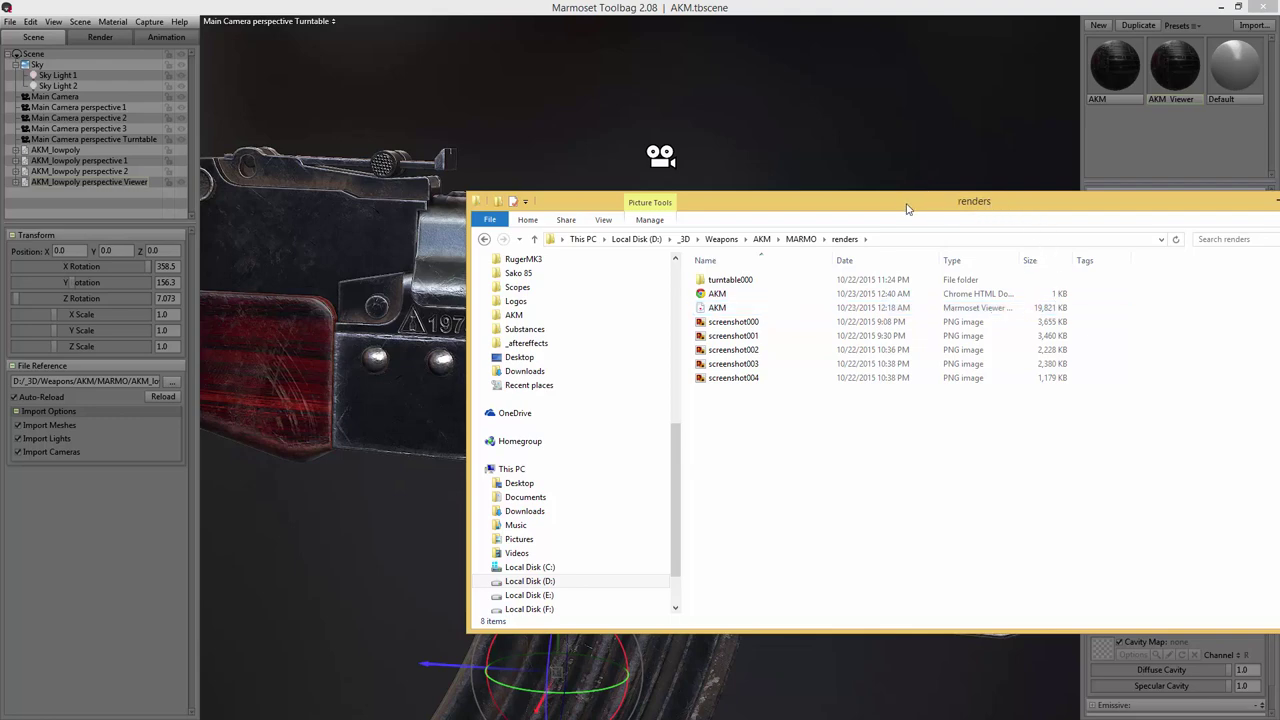
{"action": "left_click_drag", "start_coordinate": [907, 208], "coordinate": [1279, 205]}
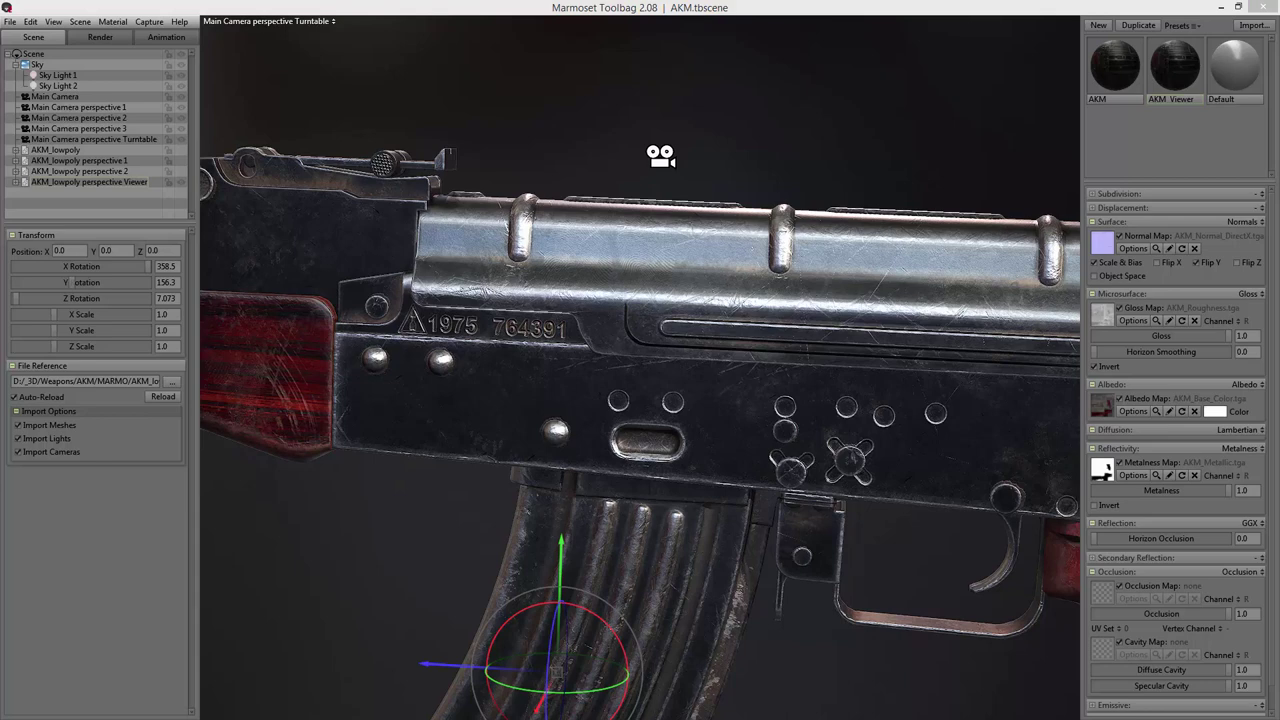
- Open the AKM_Roughness texture from the Marmoset_Viewer folder in Adobe Photoshop CC 2014
{"action": "left_click_drag", "start_coordinate": [1279, 205], "coordinate": [866, 189]}
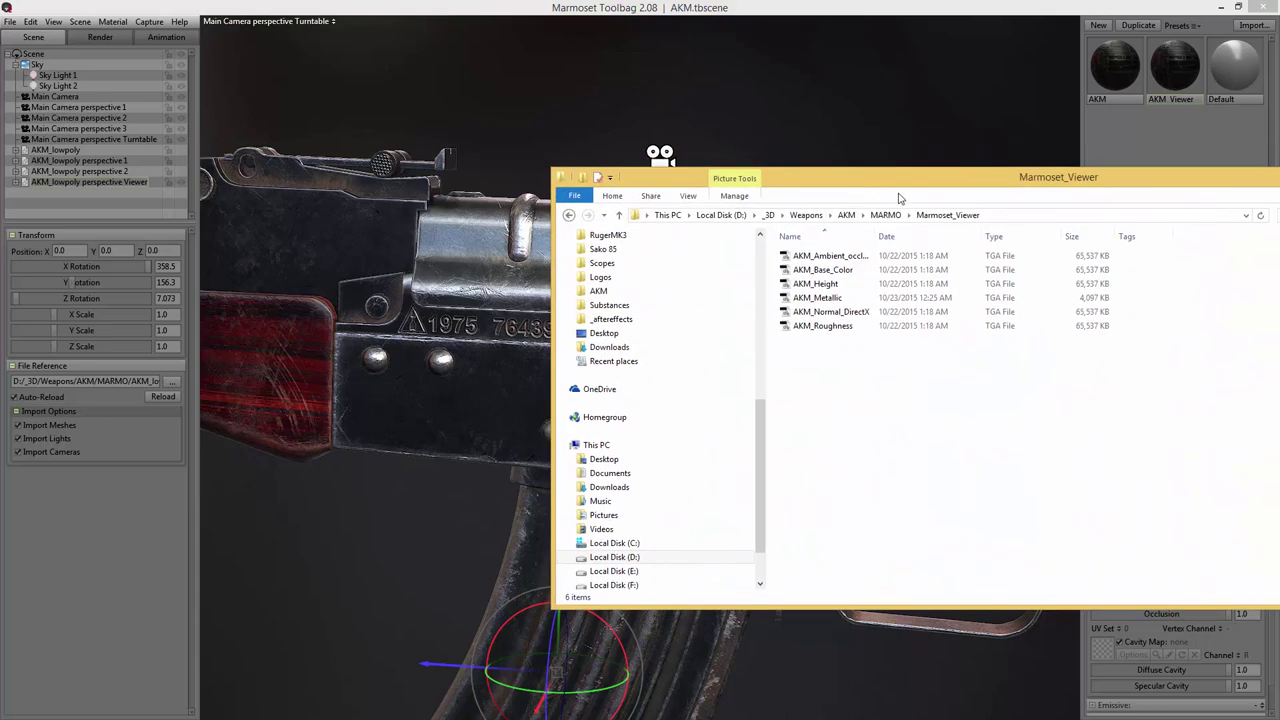
{"action": "left_click", "coordinate": [843, 328]}
{"action": "right_click", "coordinate": [830, 326]}
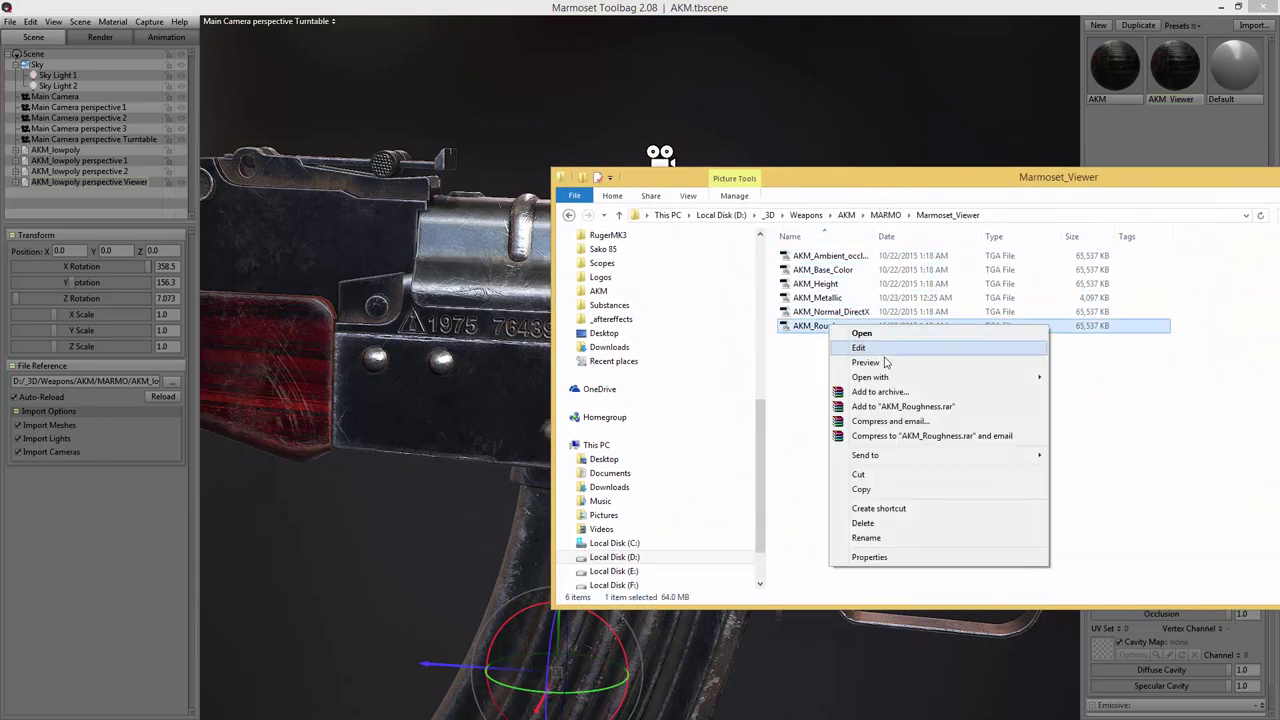
{"action": "mouse_move", "coordinate": [972, 384]}
{"action": "left_click", "coordinate": [1108, 378]}
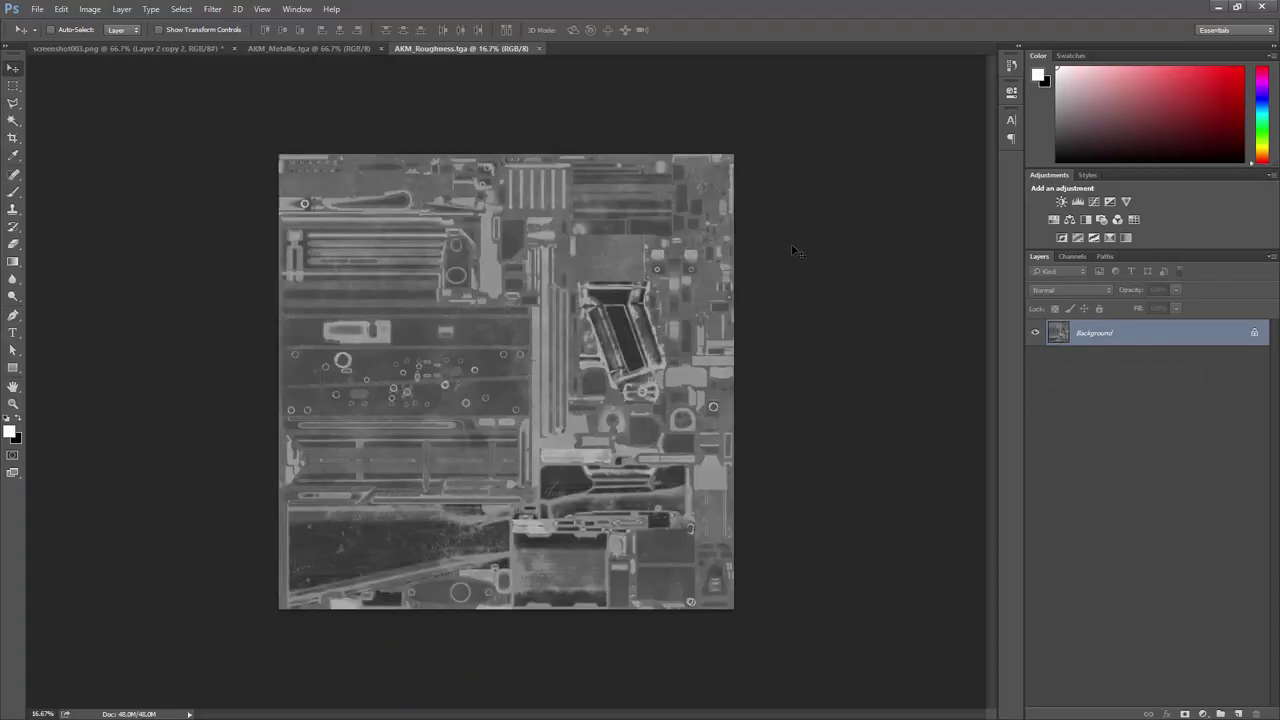
- Resize the roughness texture to 2048 × 2048 pixels, save it and return to Marmoset Toolbag
{"action": "left_click", "coordinate": [90, 9]}
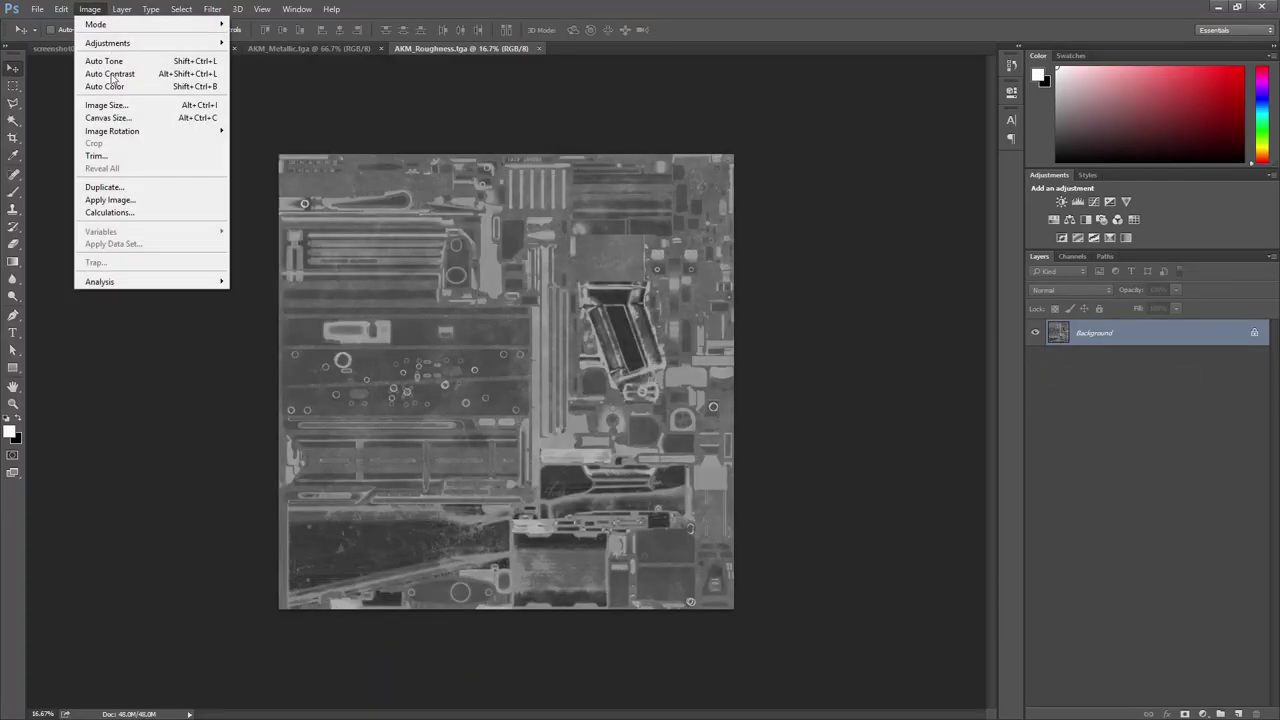
{"action": "left_click", "coordinate": [115, 104]}
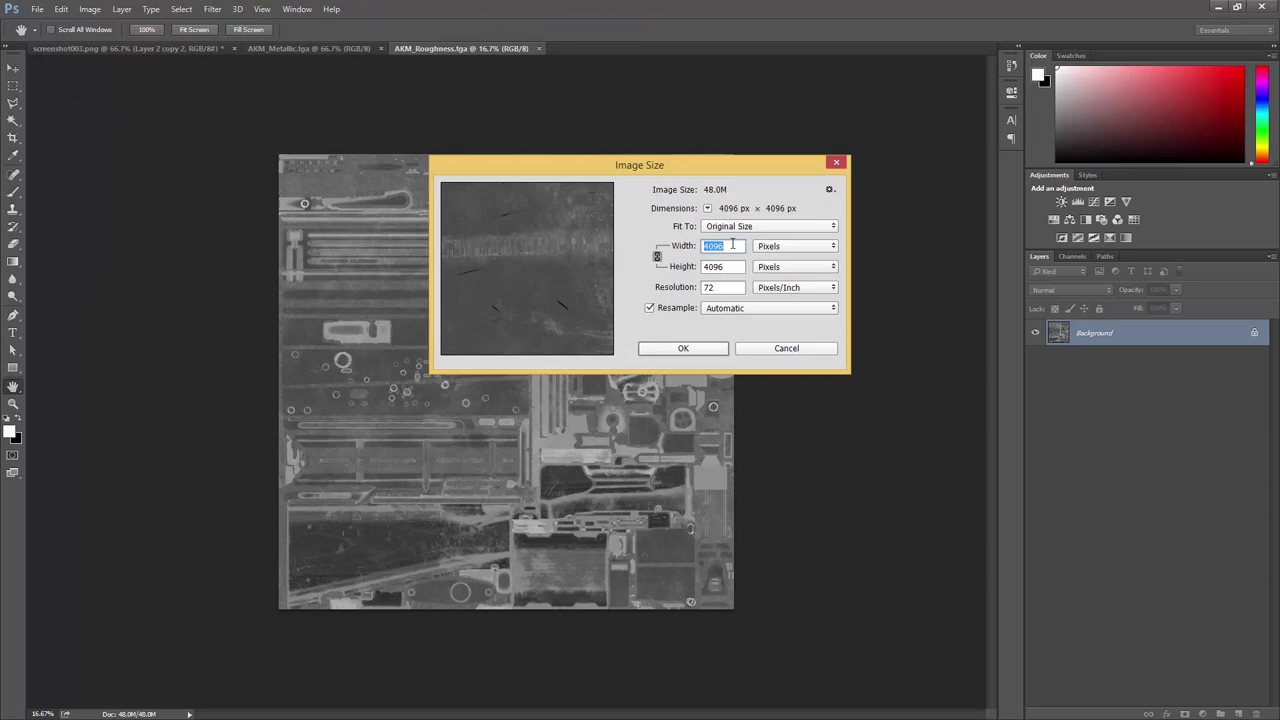
{"action": "type", "text": "2048"}
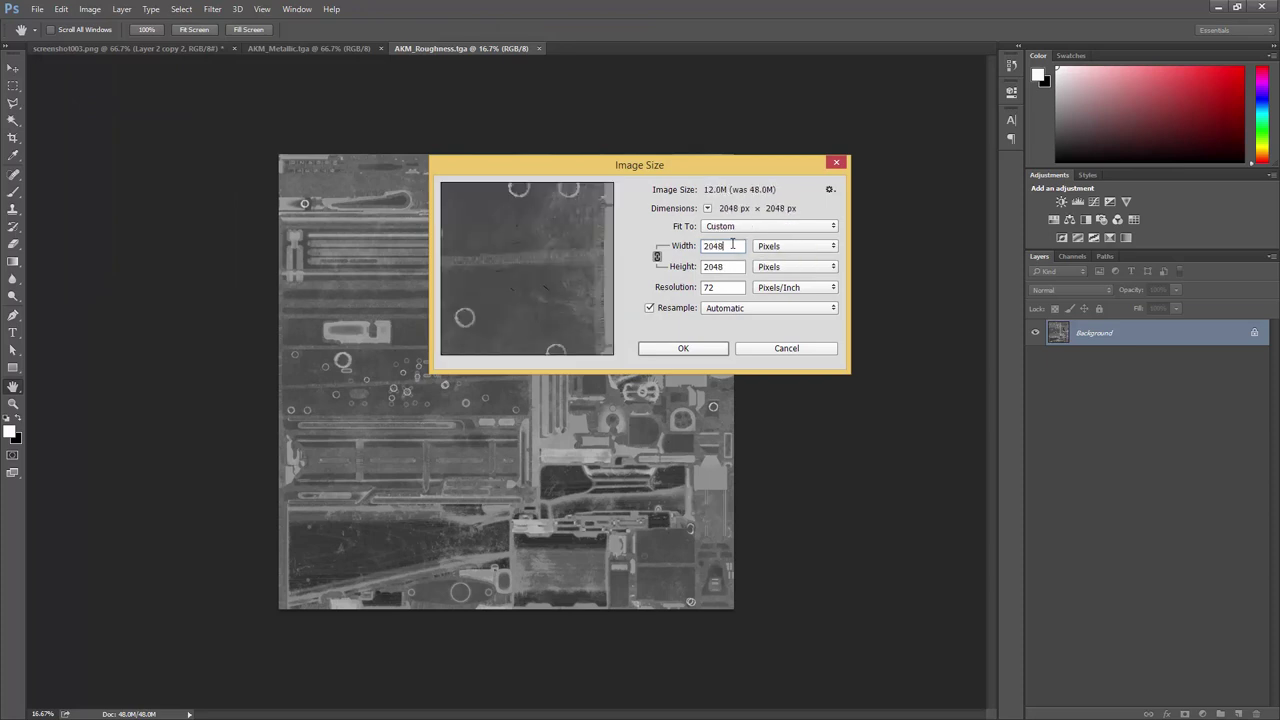
{"action": "left_click", "coordinate": [690, 350]}
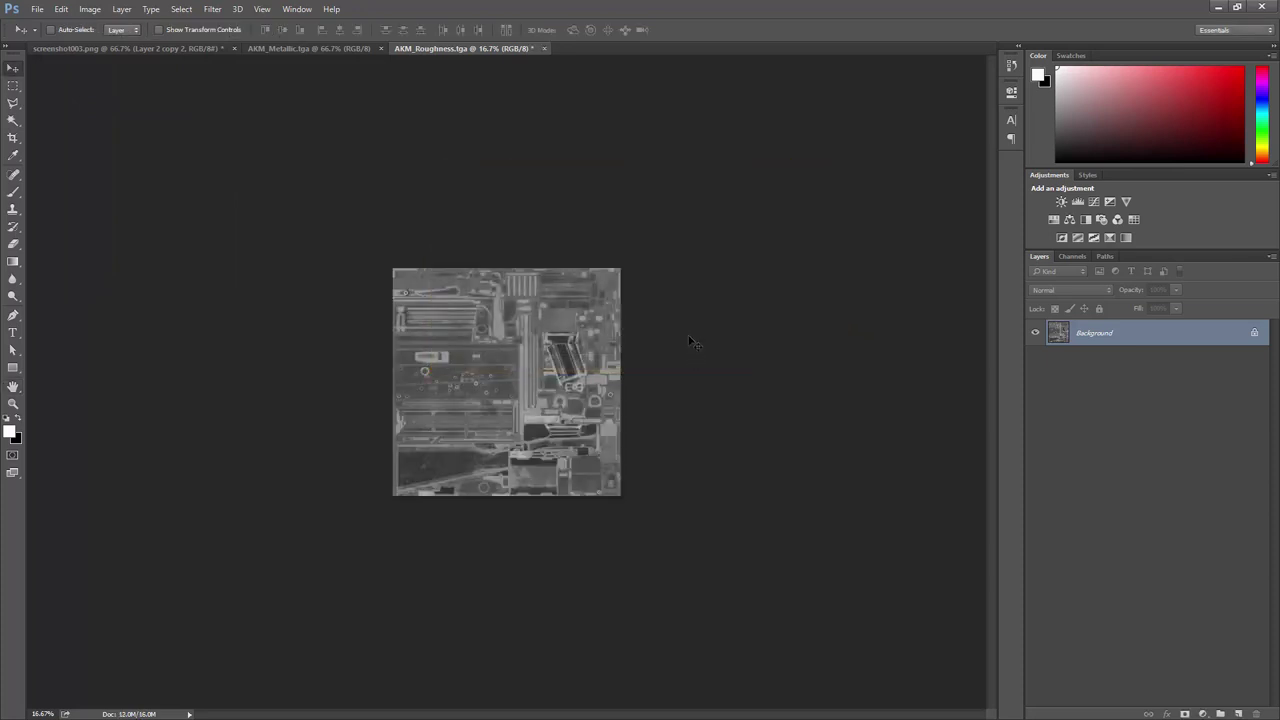
{"action": "key", "text": "ctrl+s"}
{"action": "key", "text": "alt+Tab"}
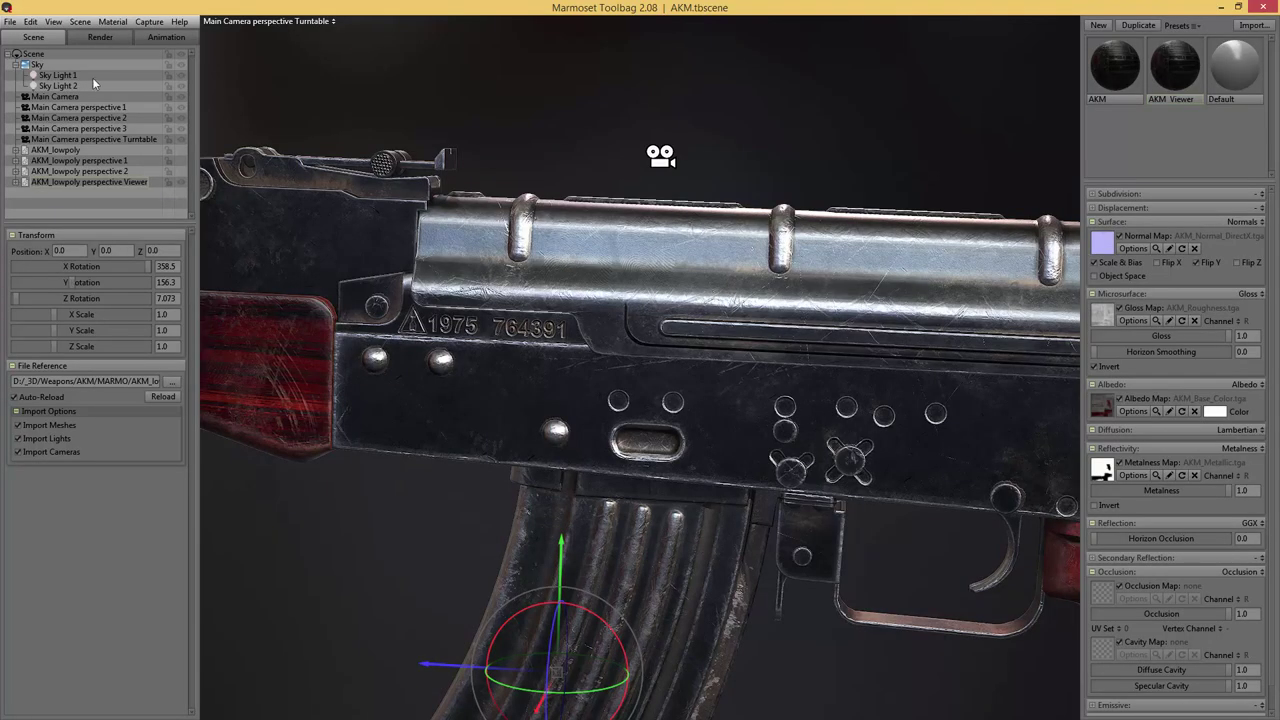
- Load the AKM_Roughness texture from the Marmoset_Viewer folder as the AKM_Viewer material's gloss map
{"action": "left_click", "coordinate": [9, 21]}
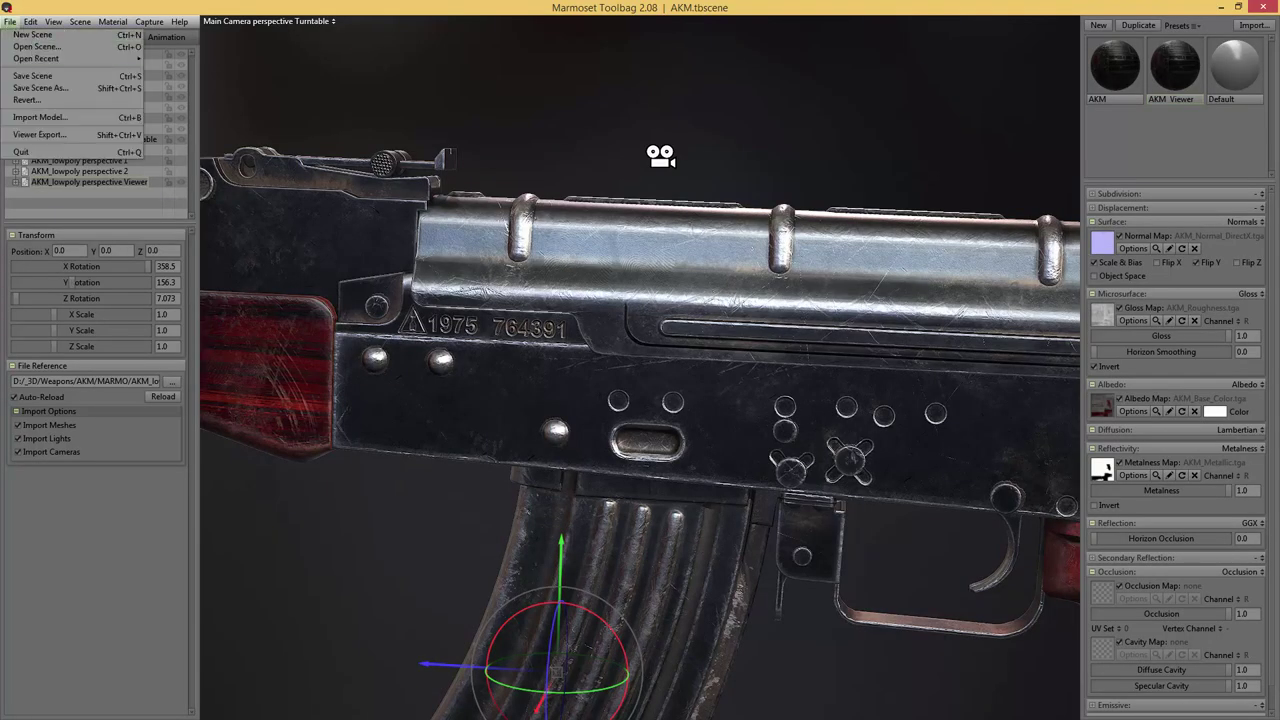
{"action": "key", "text": "alt+Tab"}
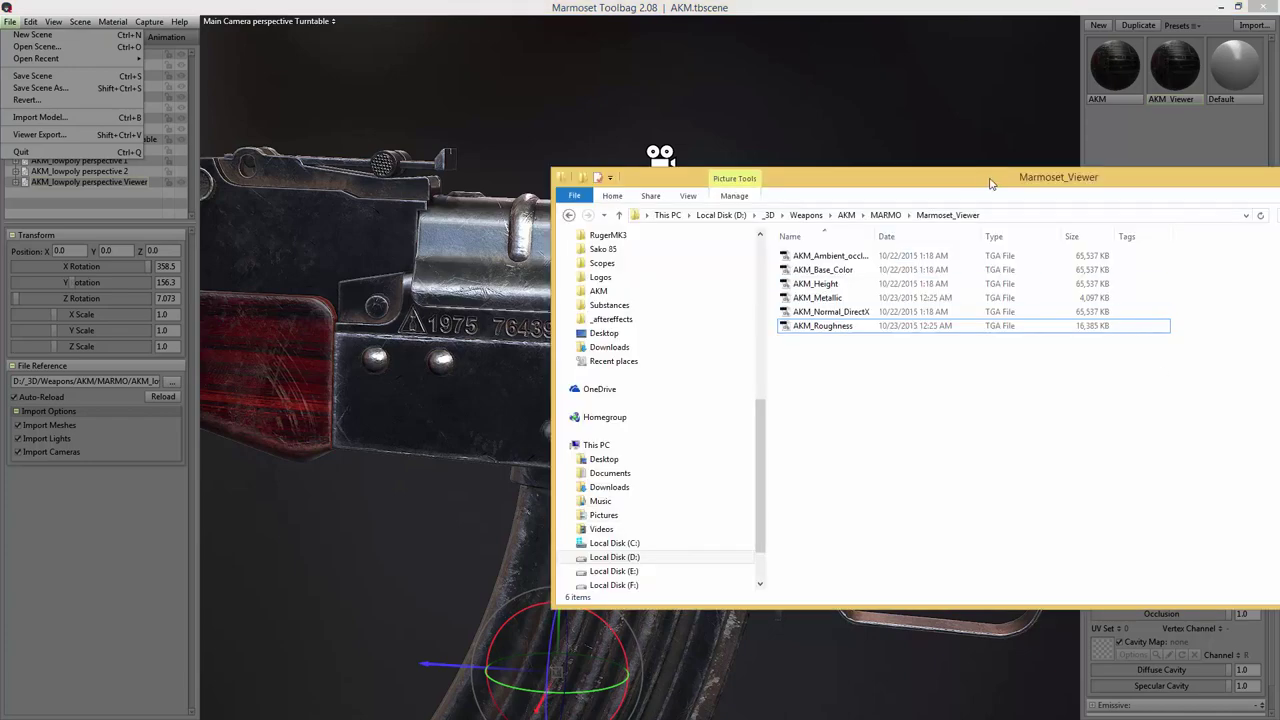
{"action": "left_click_drag", "start_coordinate": [993, 185], "coordinate": [898, 500]}
{"action": "left_click", "coordinate": [727, 627]}
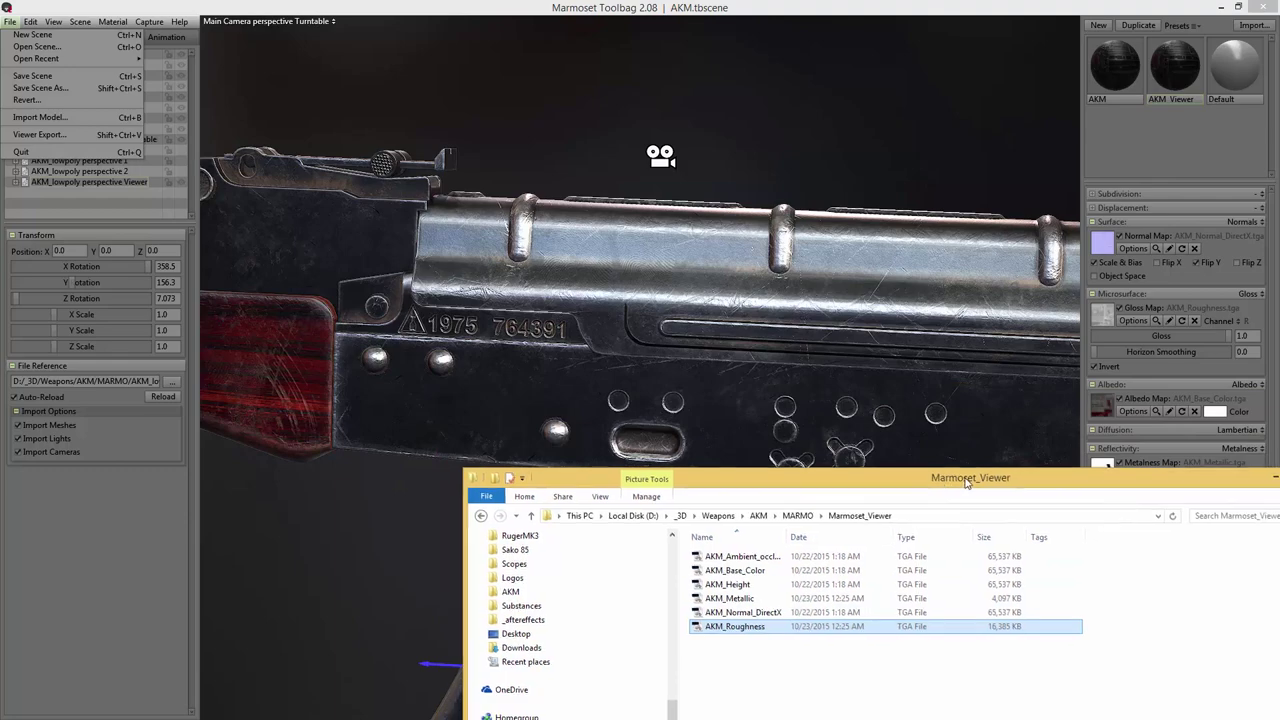
{"action": "left_click_drag", "start_coordinate": [844, 478], "coordinate": [752, 392]}
{"action": "left_click_drag", "start_coordinate": [754, 316], "coordinate": [544, 201]}
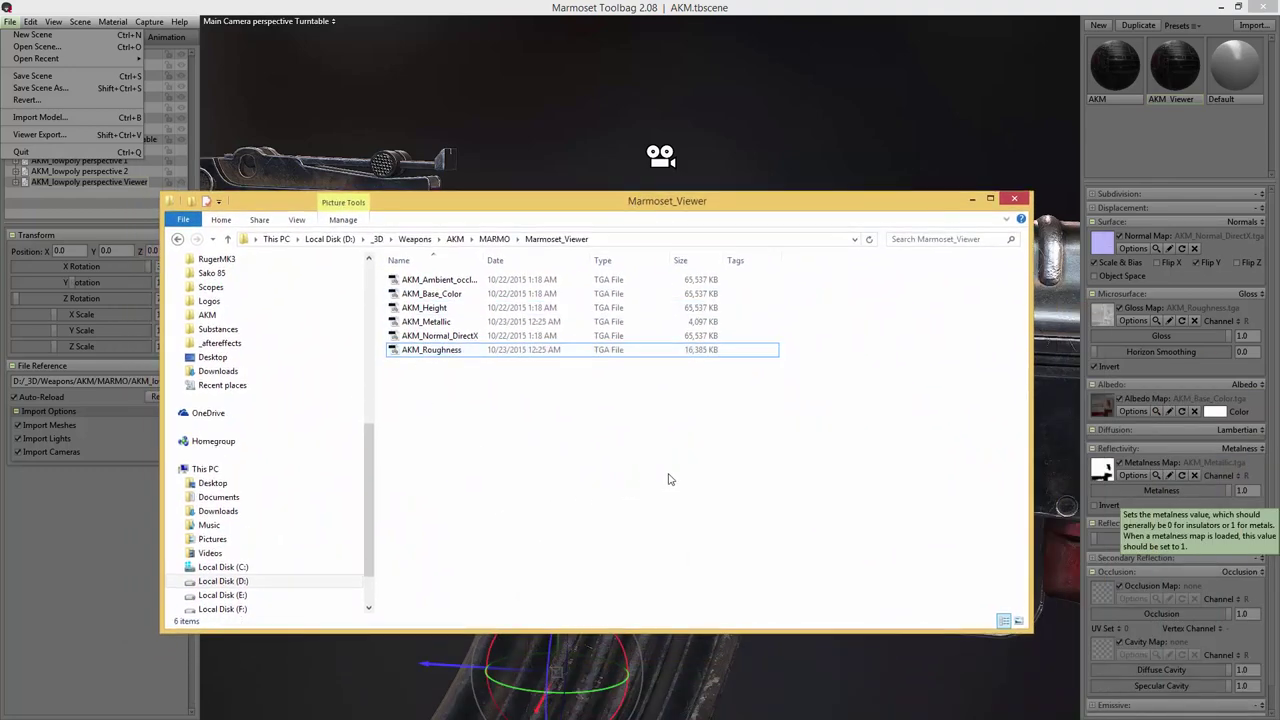
{"action": "left_click_drag", "start_coordinate": [440, 350], "coordinate": [1104, 316]}
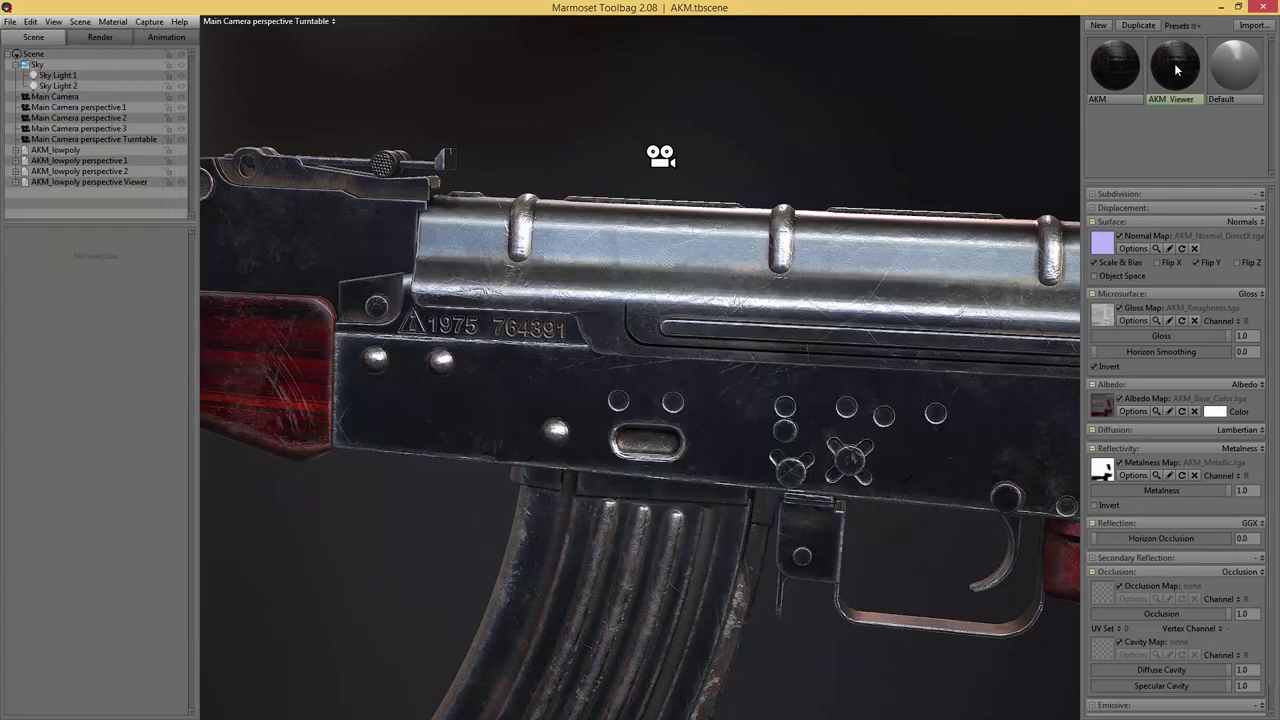
- Select the AKM_lowpoly perspective Viewer model and export the scene as a Marmoset Viewer file with the resized roughness texture
{"action": "left_click", "coordinate": [112, 180]}
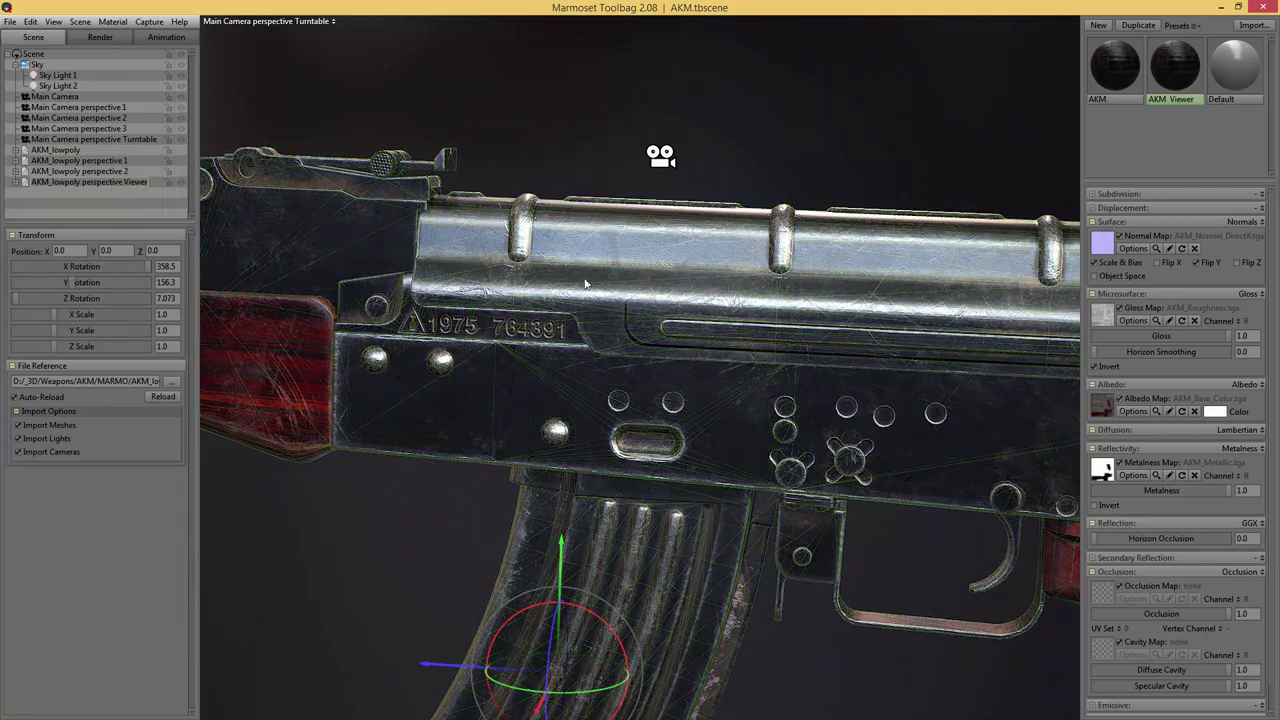
{"action": "left_click", "coordinate": [9, 22]}
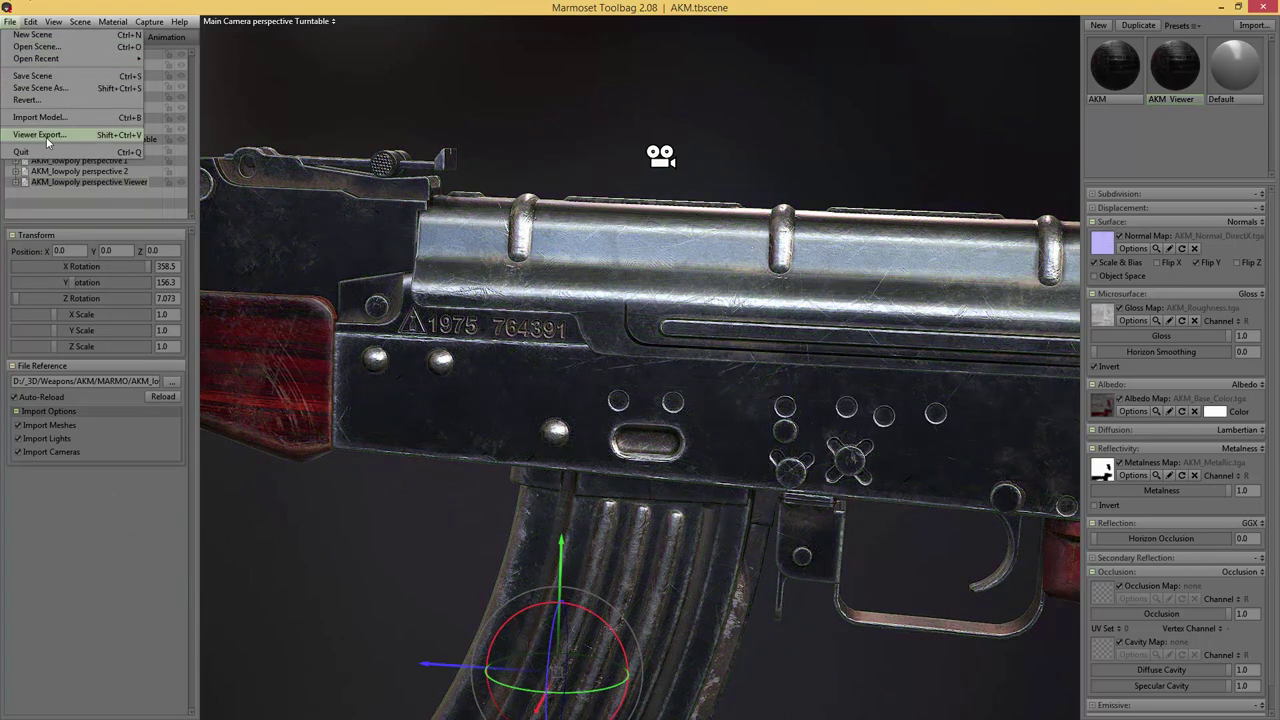
{"action": "left_click", "coordinate": [50, 140]}
{"action": "left_click", "coordinate": [714, 500]}
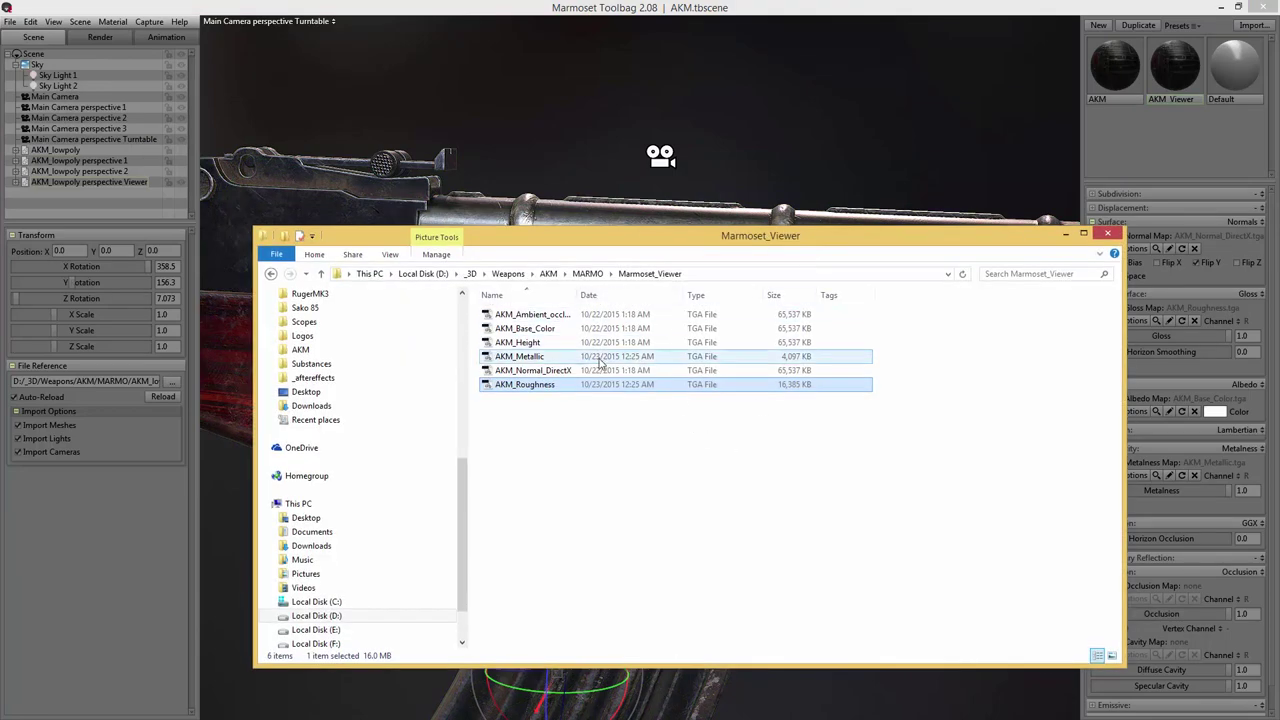
- Check the size of the newly exported AKM viewer file in the renders folder, then return to the Toolbag scene
{"action": "key", "text": "alt+Up"}
{"action": "double_click", "coordinate": [533, 437]}
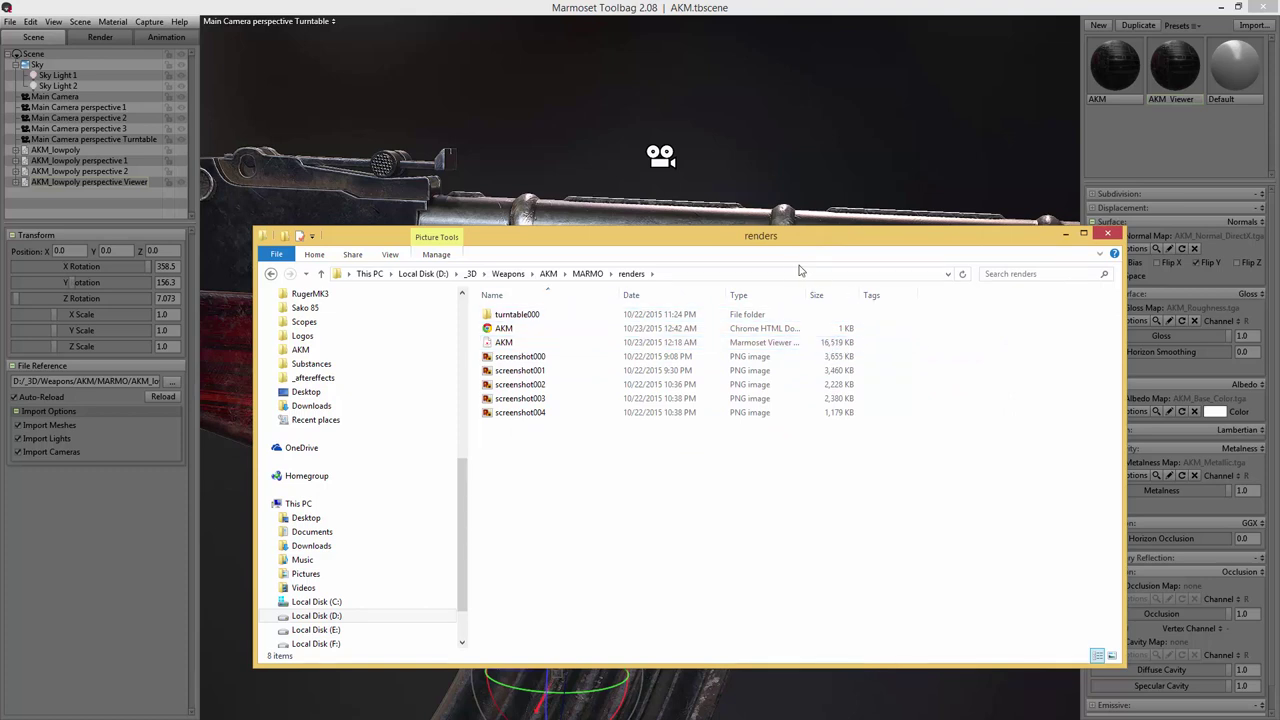
{"action": "left_click_drag", "start_coordinate": [660, 250], "coordinate": [1279, 240]}
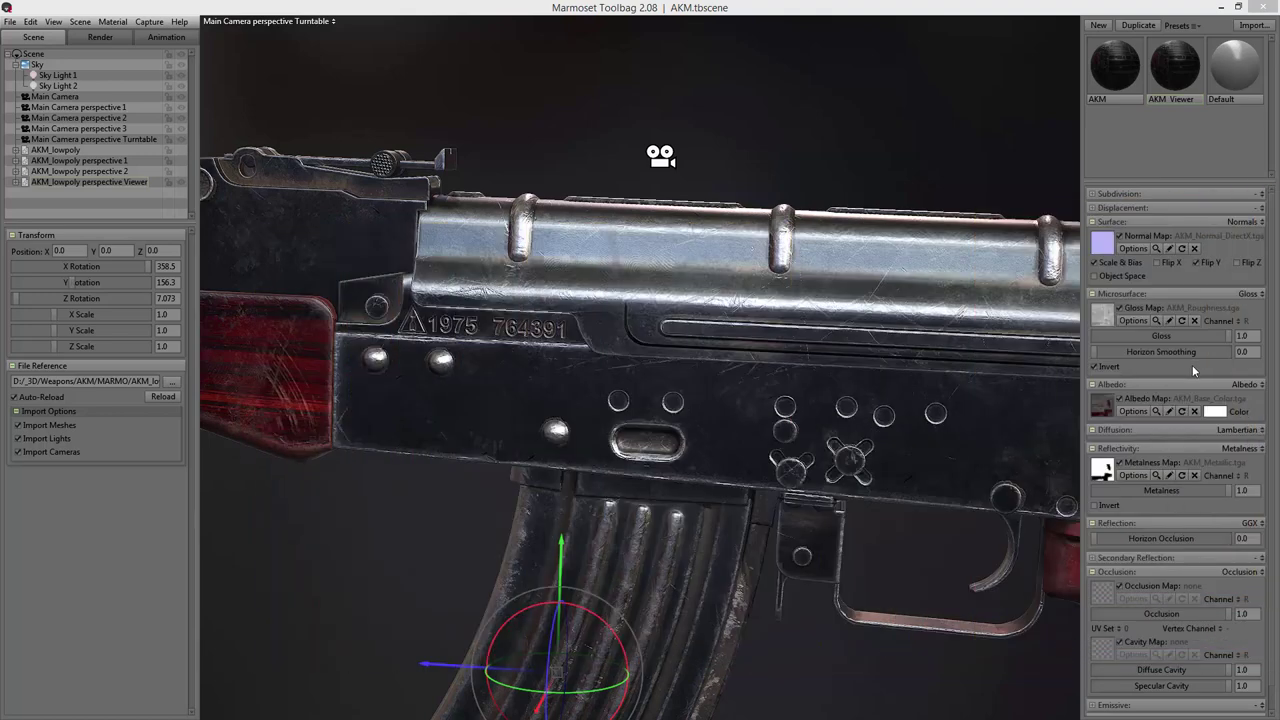
{"action": "left_click", "coordinate": [1161, 368]}
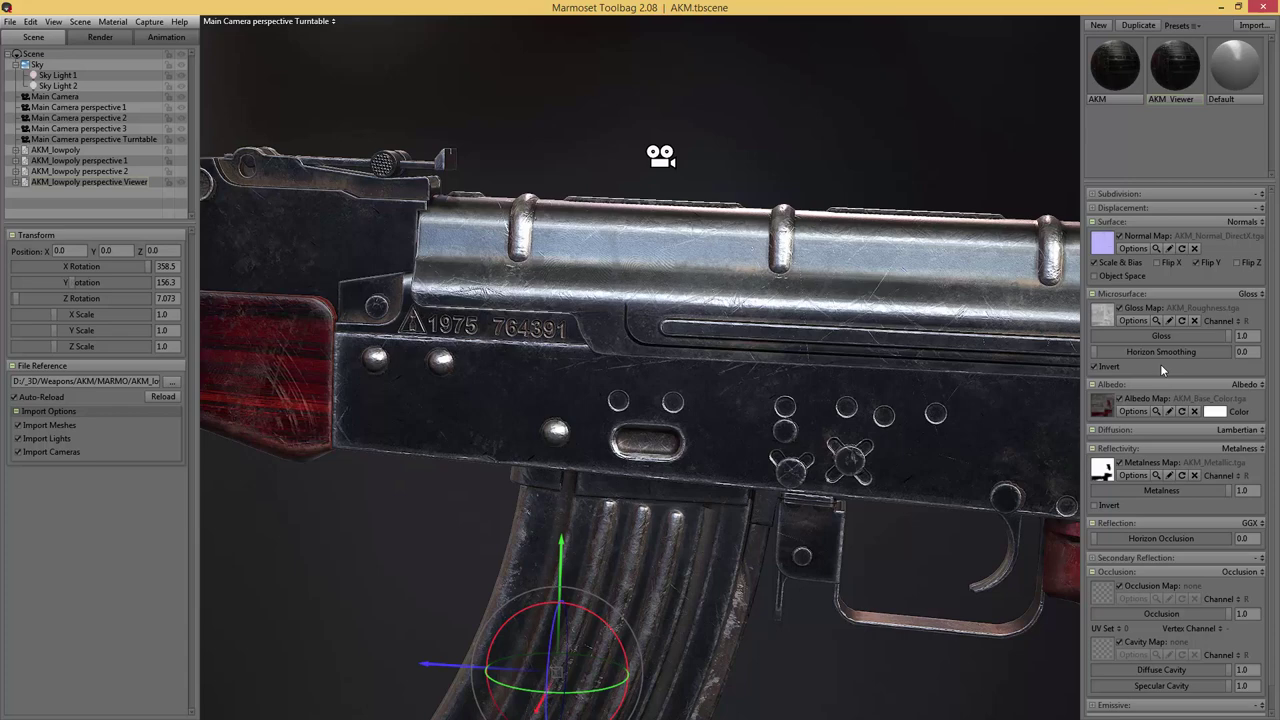
- Open the AKM_Base_Color texture from the Marmoset_Viewer folder in Adobe Photoshop CC 2014
{"action": "left_click_drag", "start_coordinate": [1275, 240], "coordinate": [862, 256]}
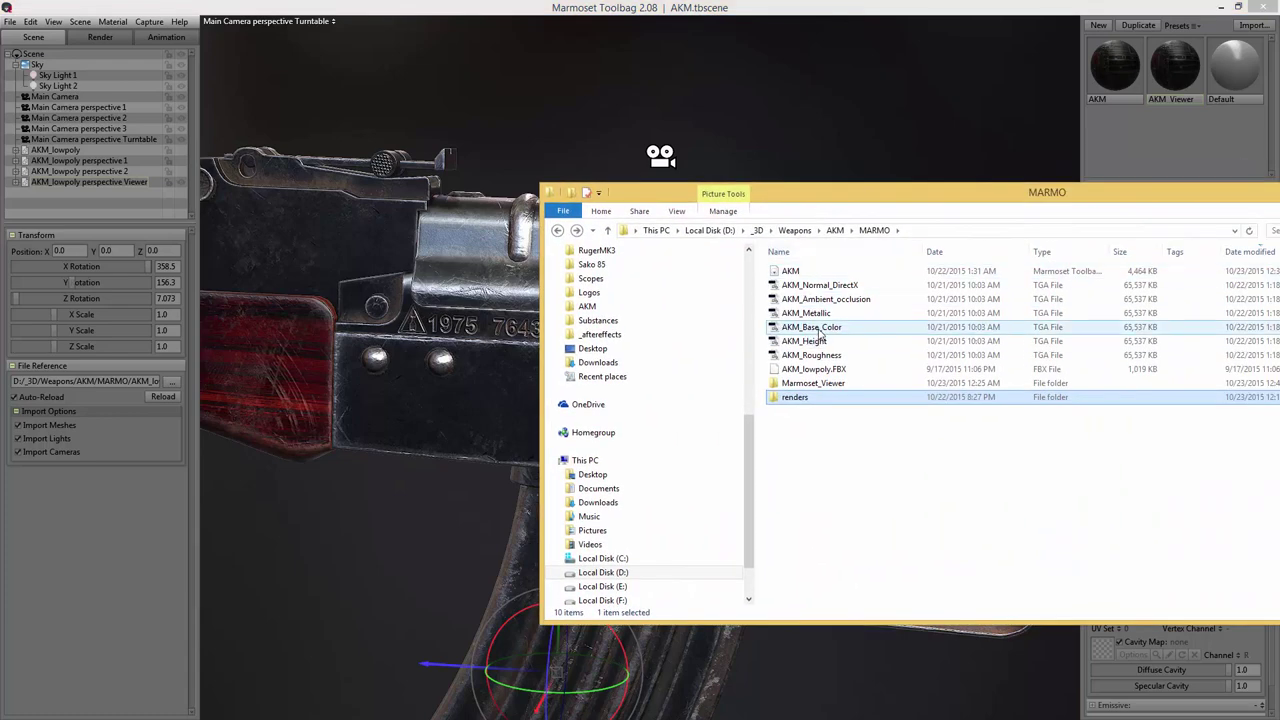
{"action": "double_click", "coordinate": [830, 384]}
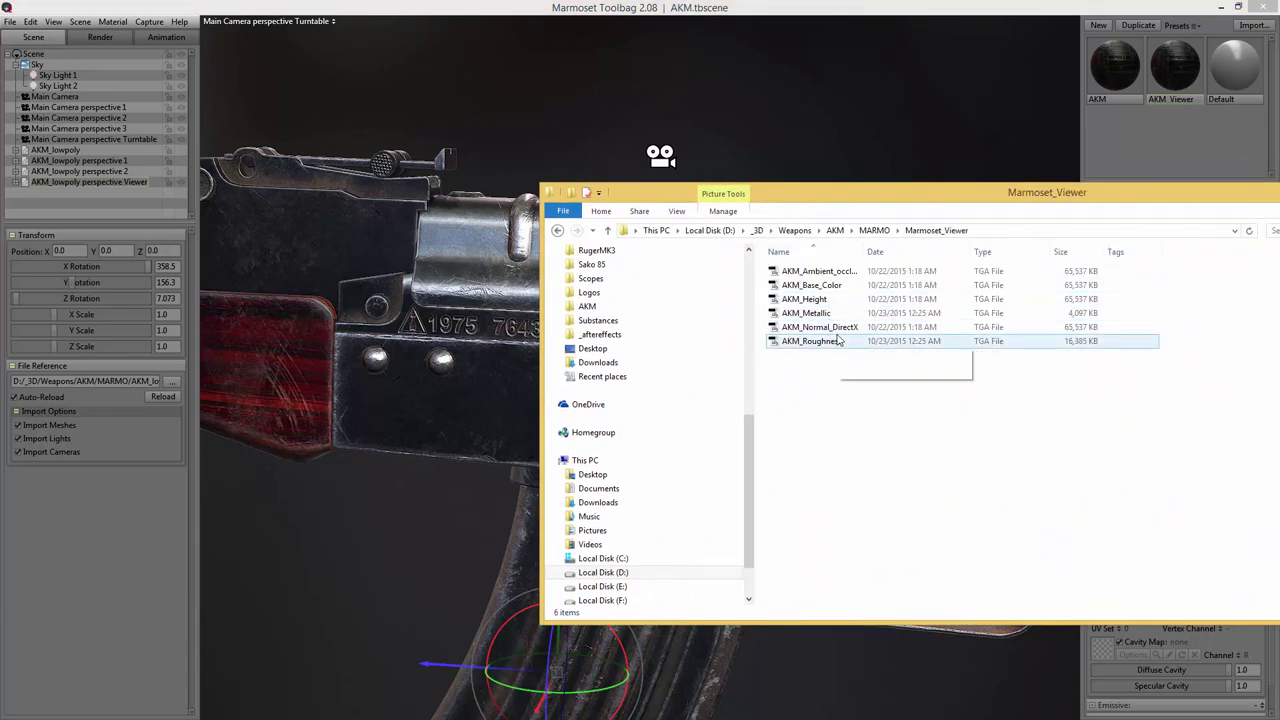
{"action": "right_click", "coordinate": [809, 285]}
{"action": "mouse_move", "coordinate": [900, 340]}
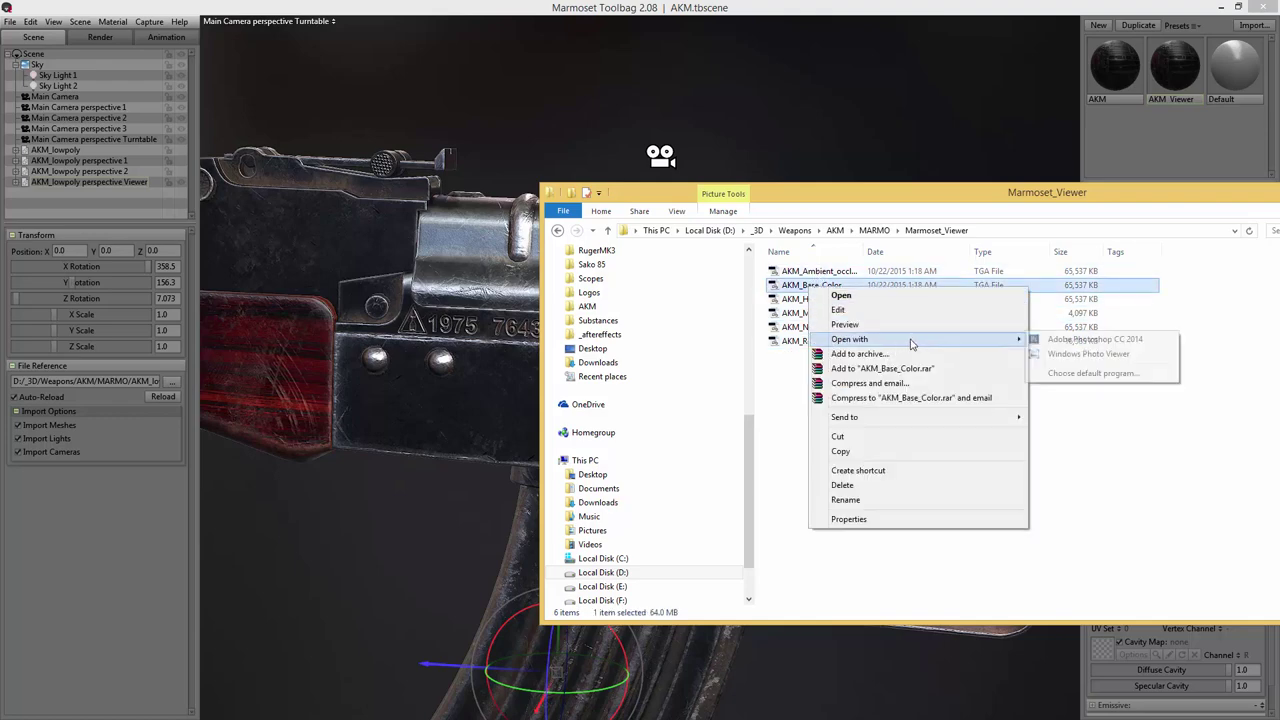
{"action": "left_click", "coordinate": [1070, 342]}
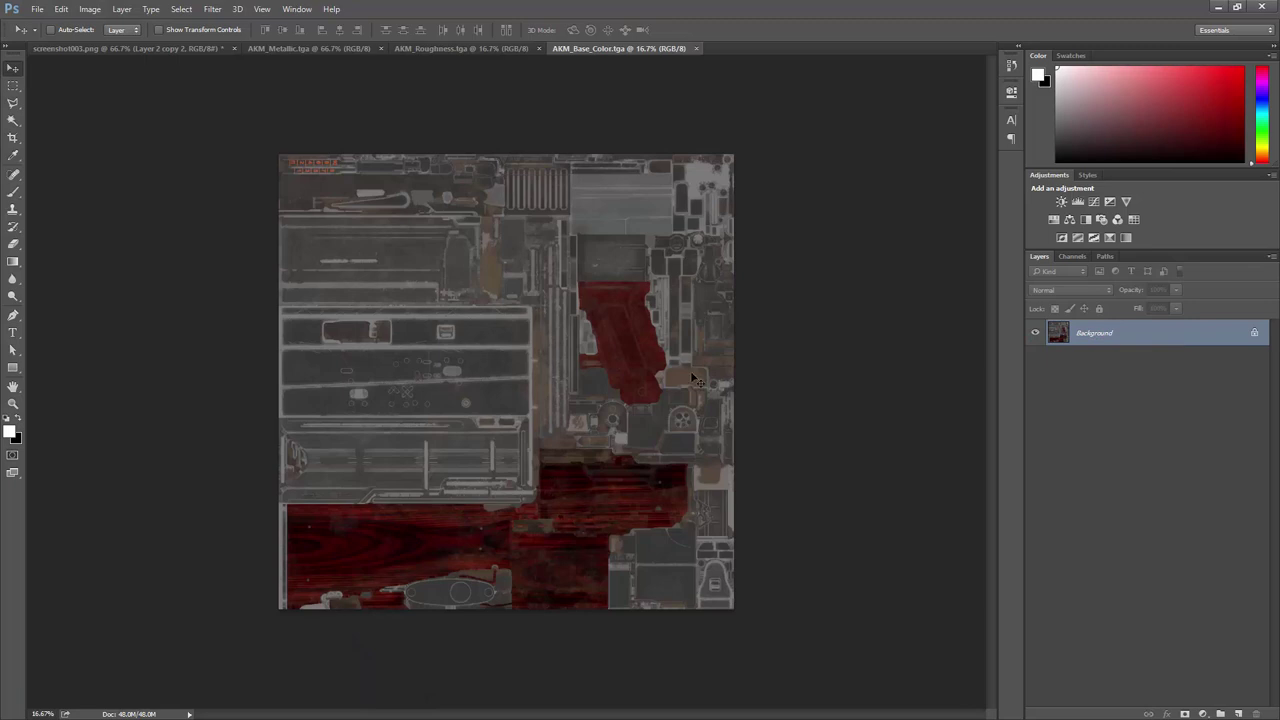
- Resize the base color texture to 2048 × 2048 pixels, save it and leave Photoshop for the texture folder
{"action": "left_click", "coordinate": [90, 9]}
{"action": "left_click", "coordinate": [120, 106]}
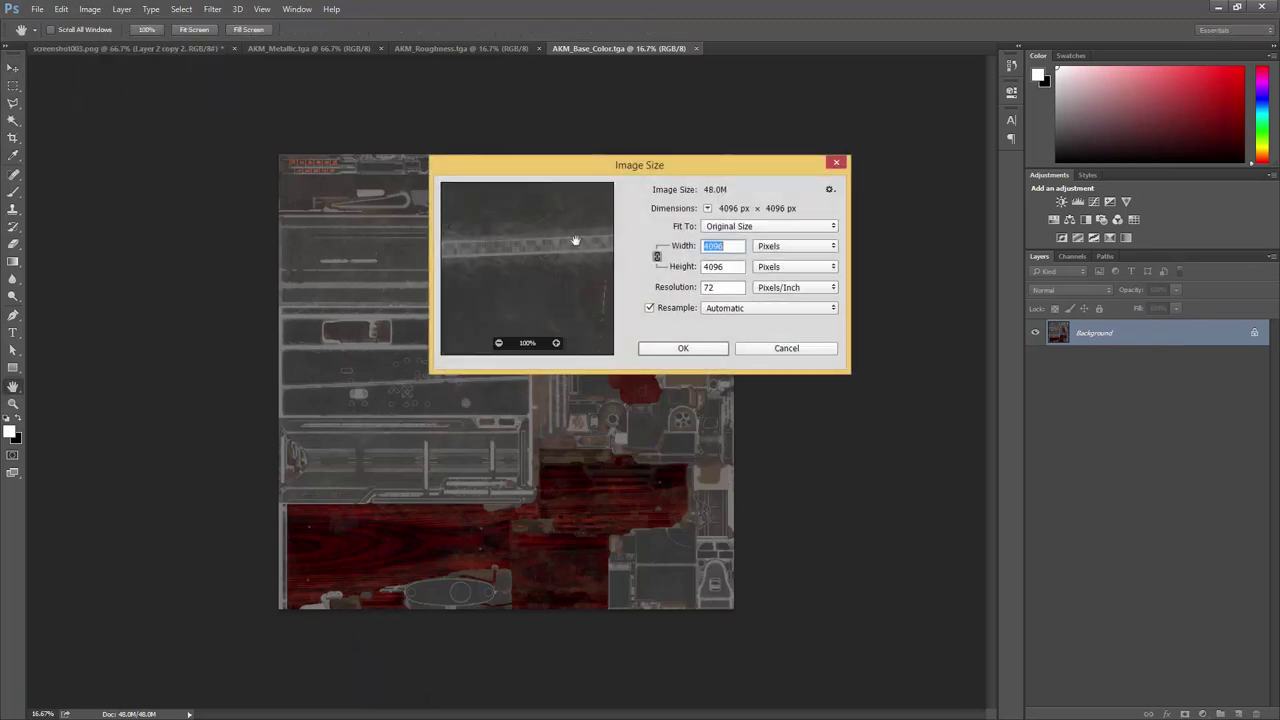
{"action": "type", "text": "2048"}
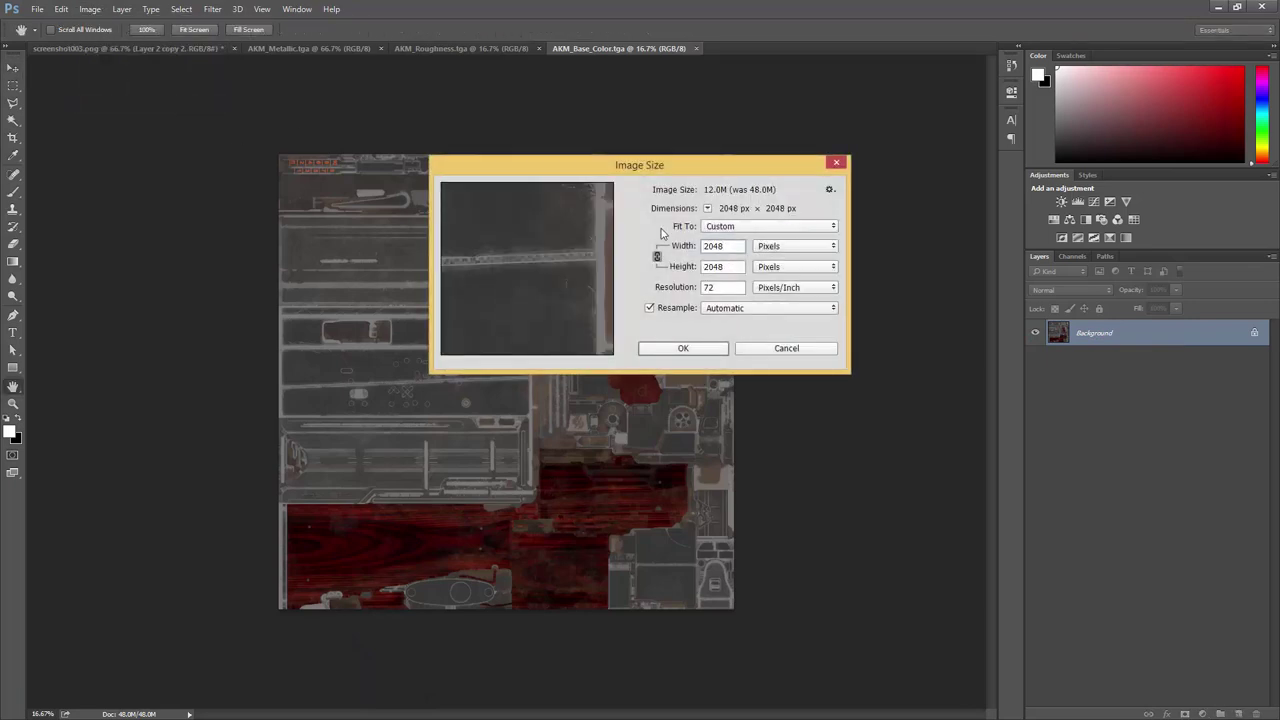
{"action": "left_click", "coordinate": [687, 351]}
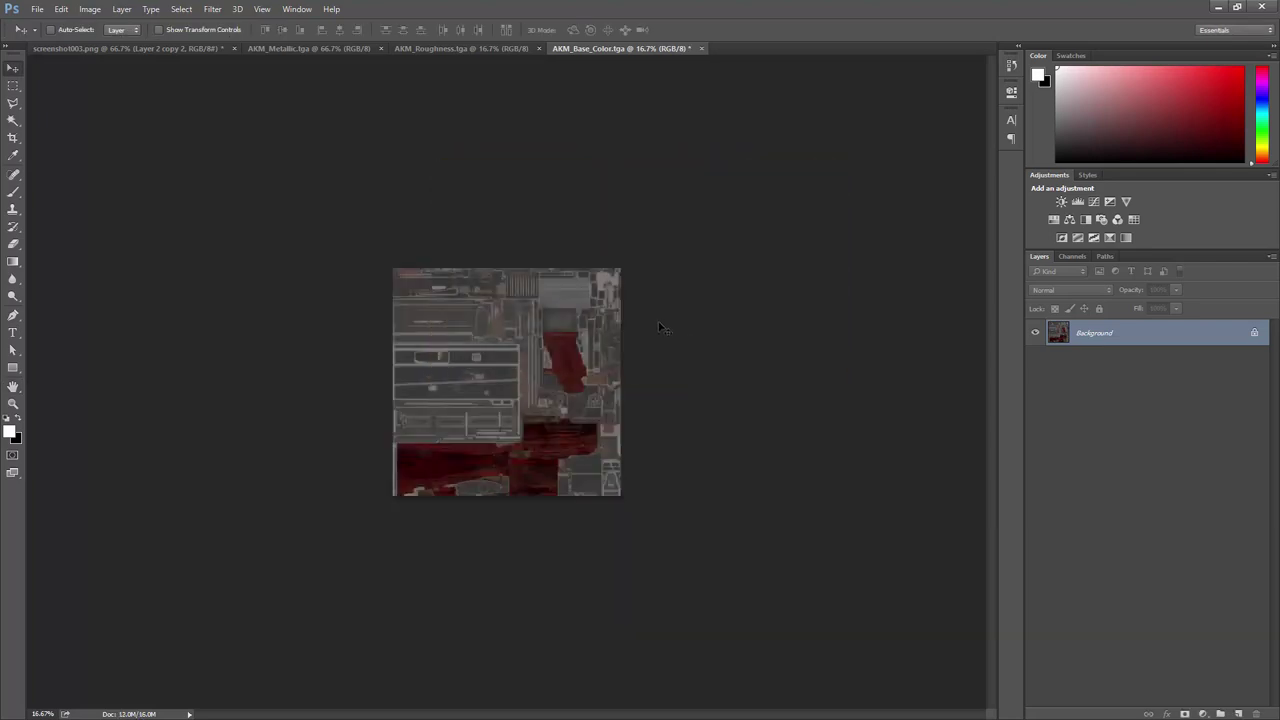
{"action": "key", "text": "ctrl+plus"}
{"action": "key", "text": "ctrl+plus"}
{"action": "key", "text": "ctrl+plus"}
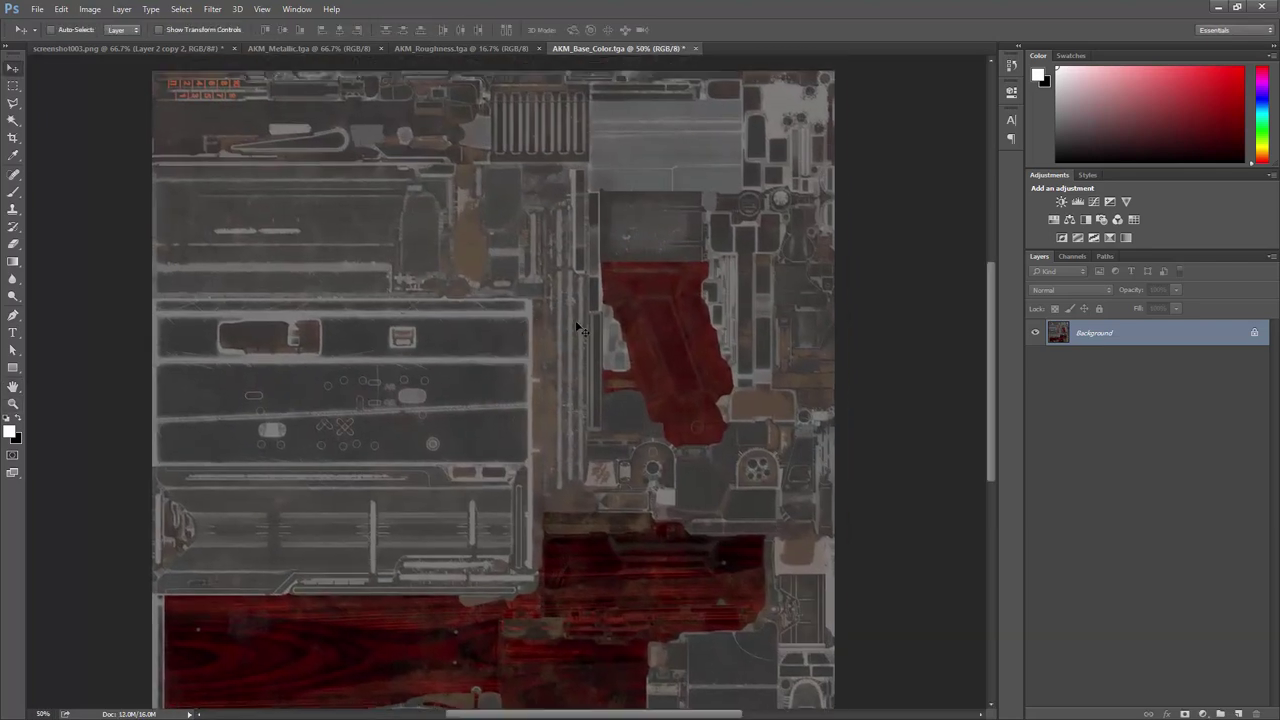
{"action": "left_click", "coordinate": [1218, 7]}
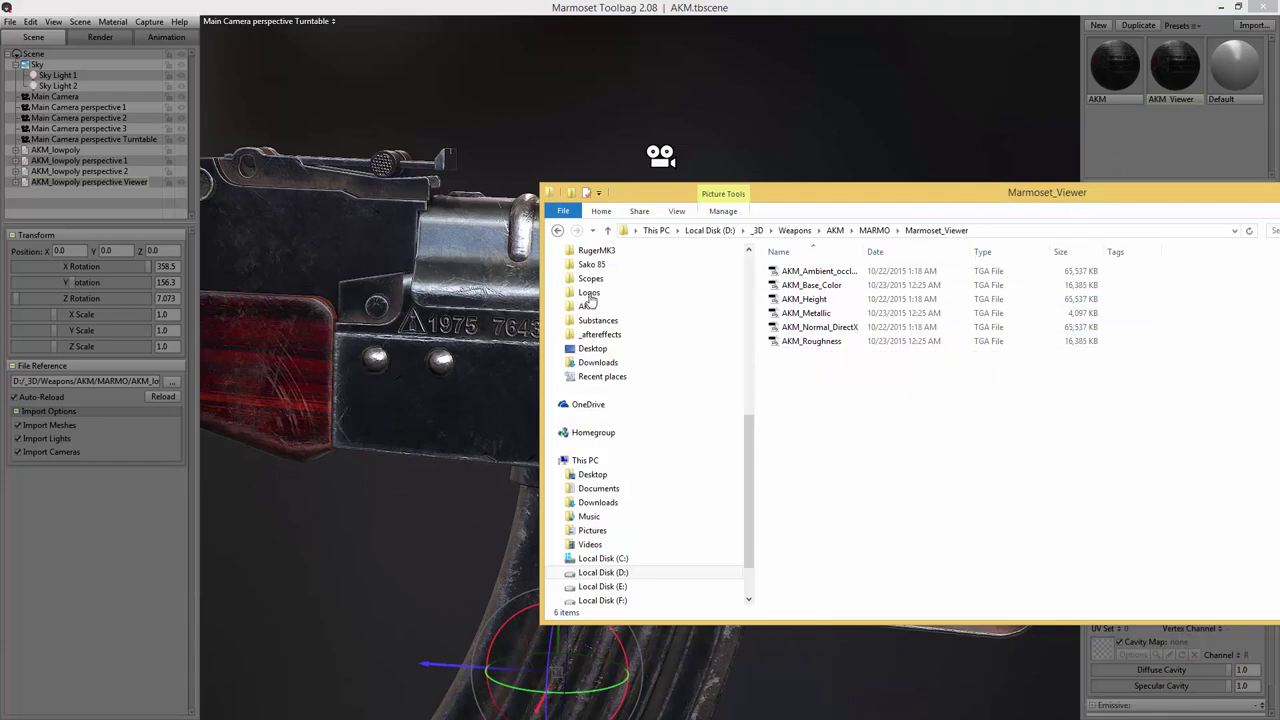
- Load the AKM_Base_Color texture from the Marmoset_Viewer folder as the AKM_Viewer material's albedo map
{"action": "left_click_drag", "start_coordinate": [541, 294], "coordinate": [864, 294]}
{"action": "left_click_drag", "start_coordinate": [1116, 214], "coordinate": [562, 211]}
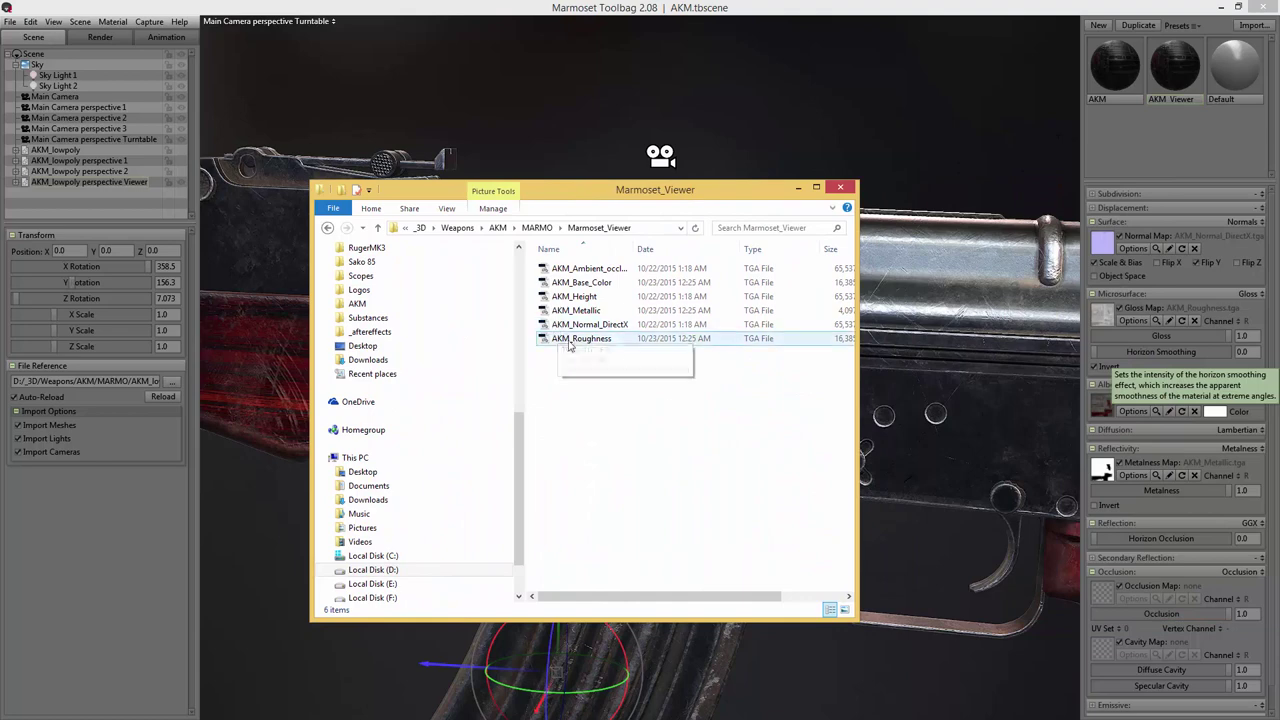
{"action": "left_click", "coordinate": [589, 269]}
{"action": "left_click", "coordinate": [585, 285]}
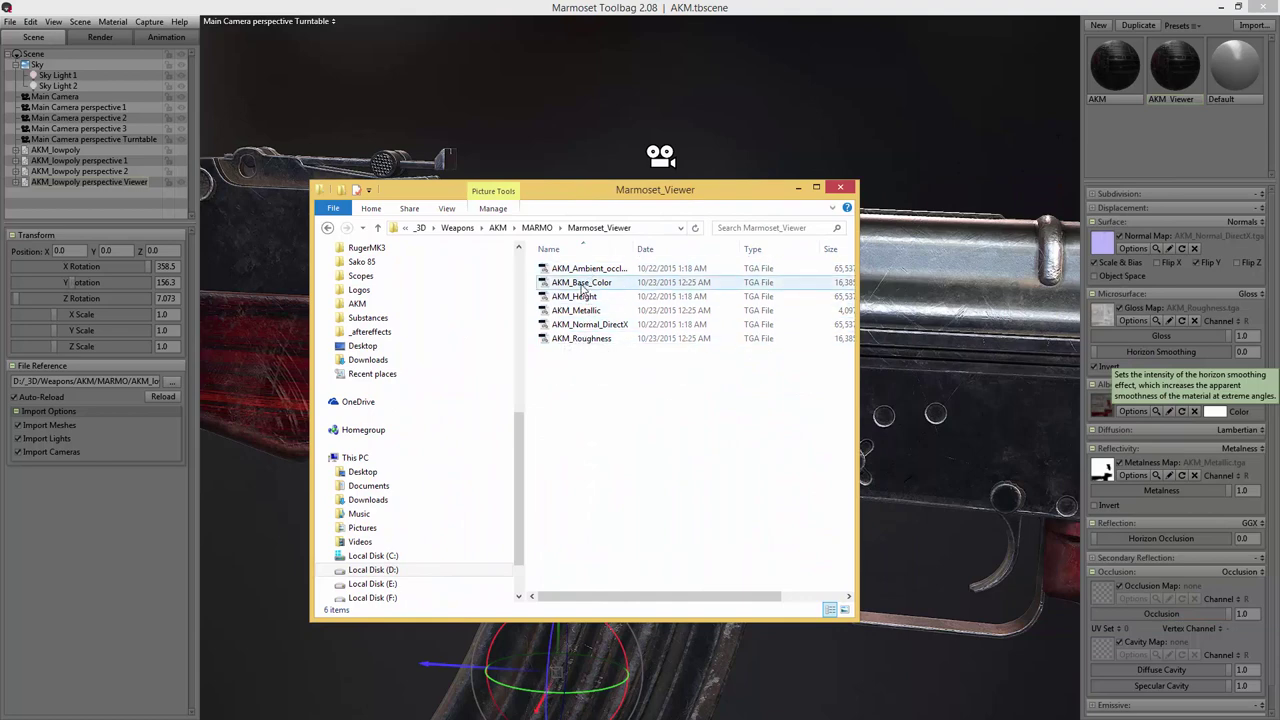
{"action": "left_click", "coordinate": [585, 285]}
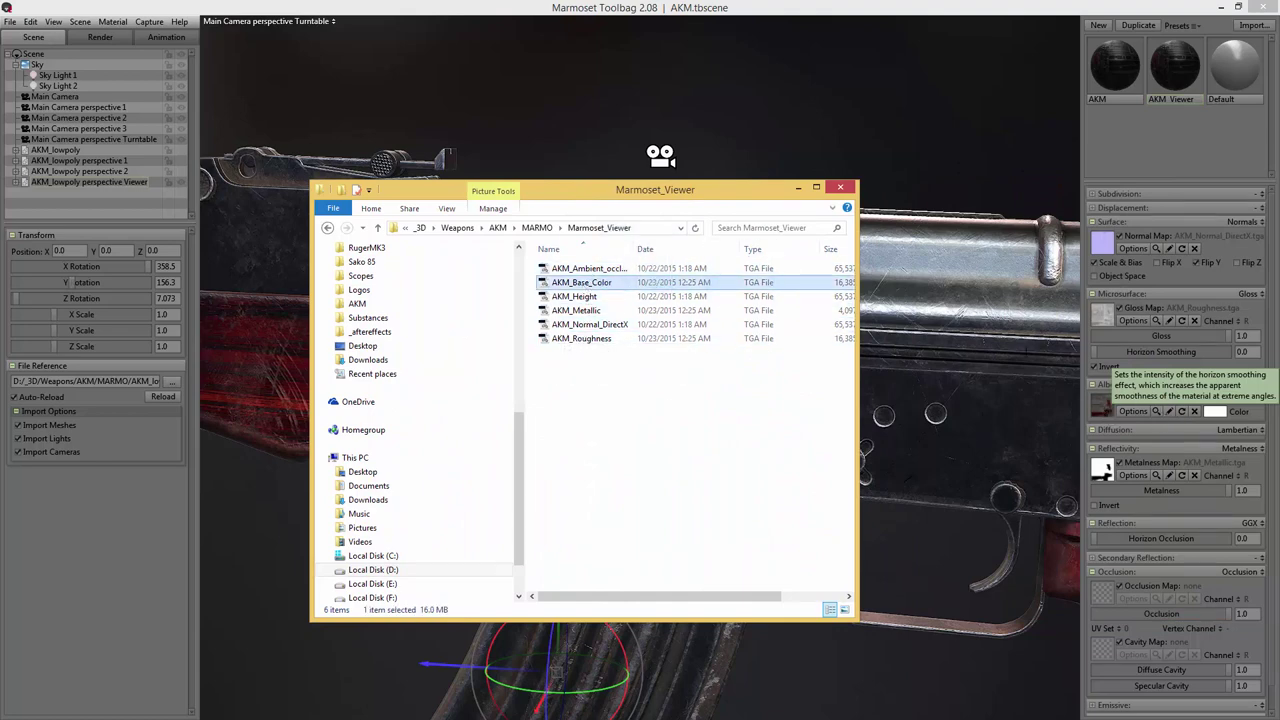
{"action": "left_click", "coordinate": [689, 176]}
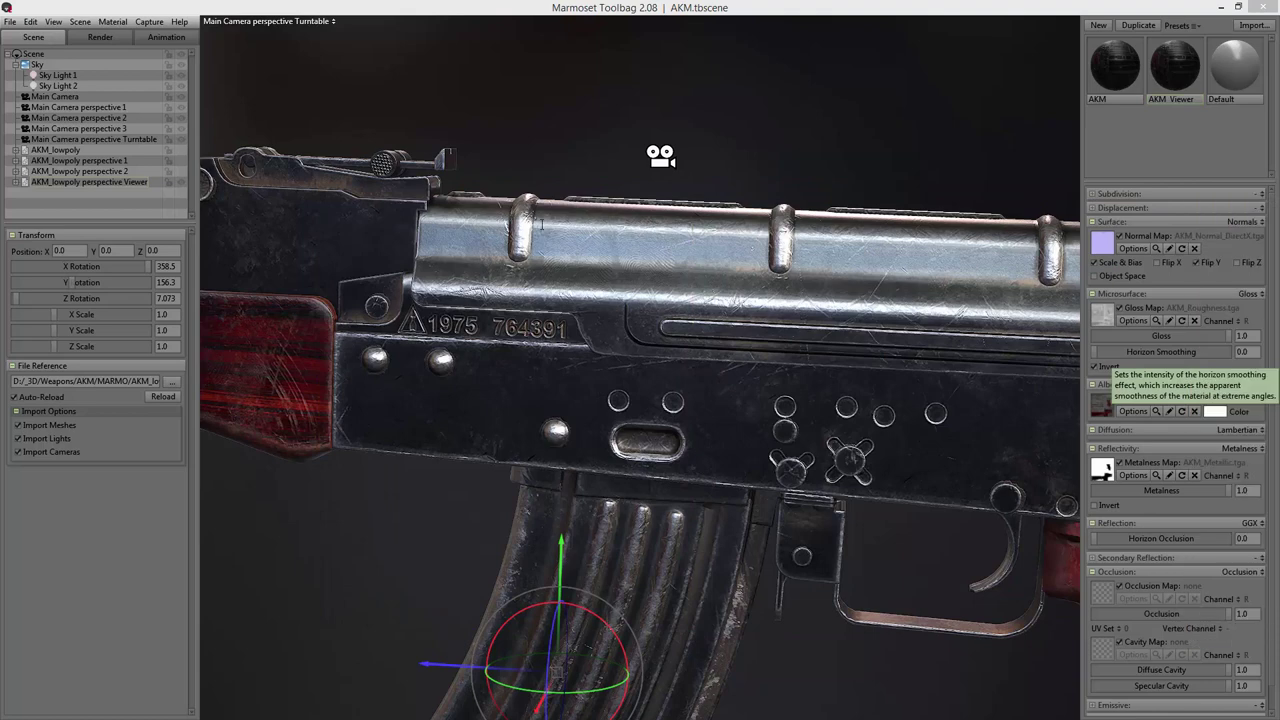
- Export the scene as a Marmoset Viewer file with the resized base color texture and check its size in the renders folder
{"action": "left_click", "coordinate": [8, 22]}
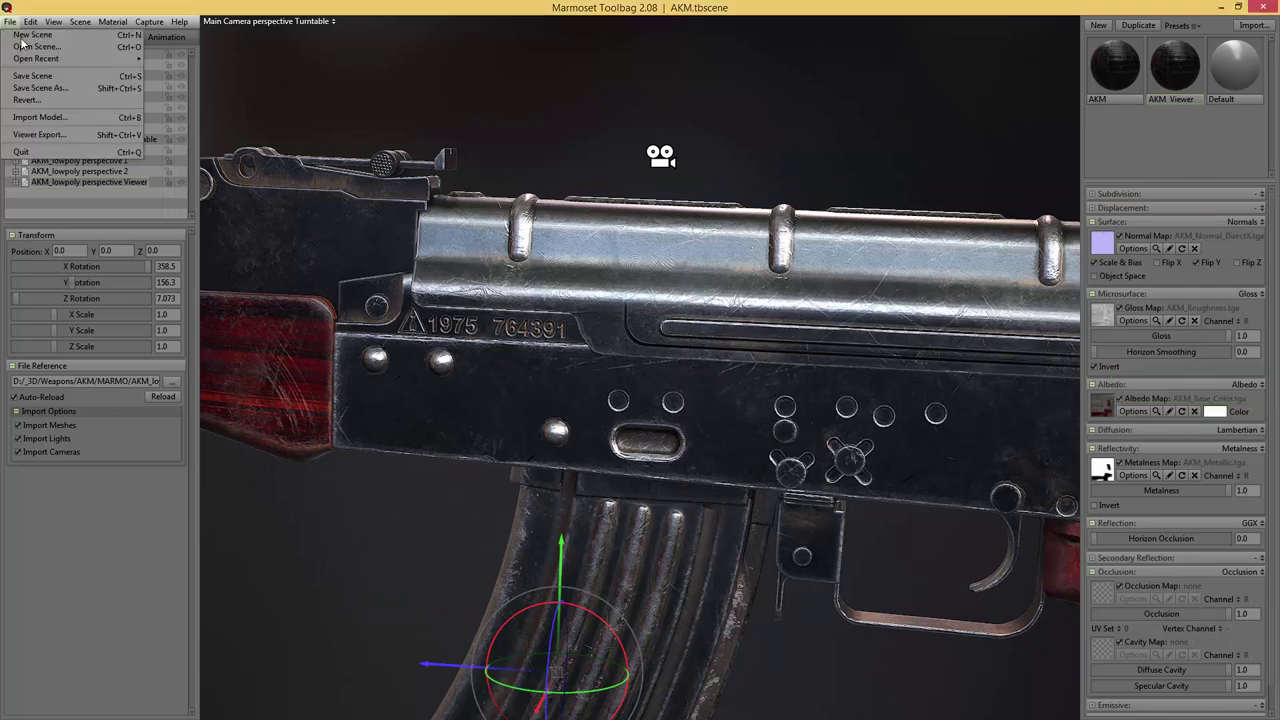
{"action": "left_click", "coordinate": [60, 138]}
{"action": "left_click", "coordinate": [709, 498]}
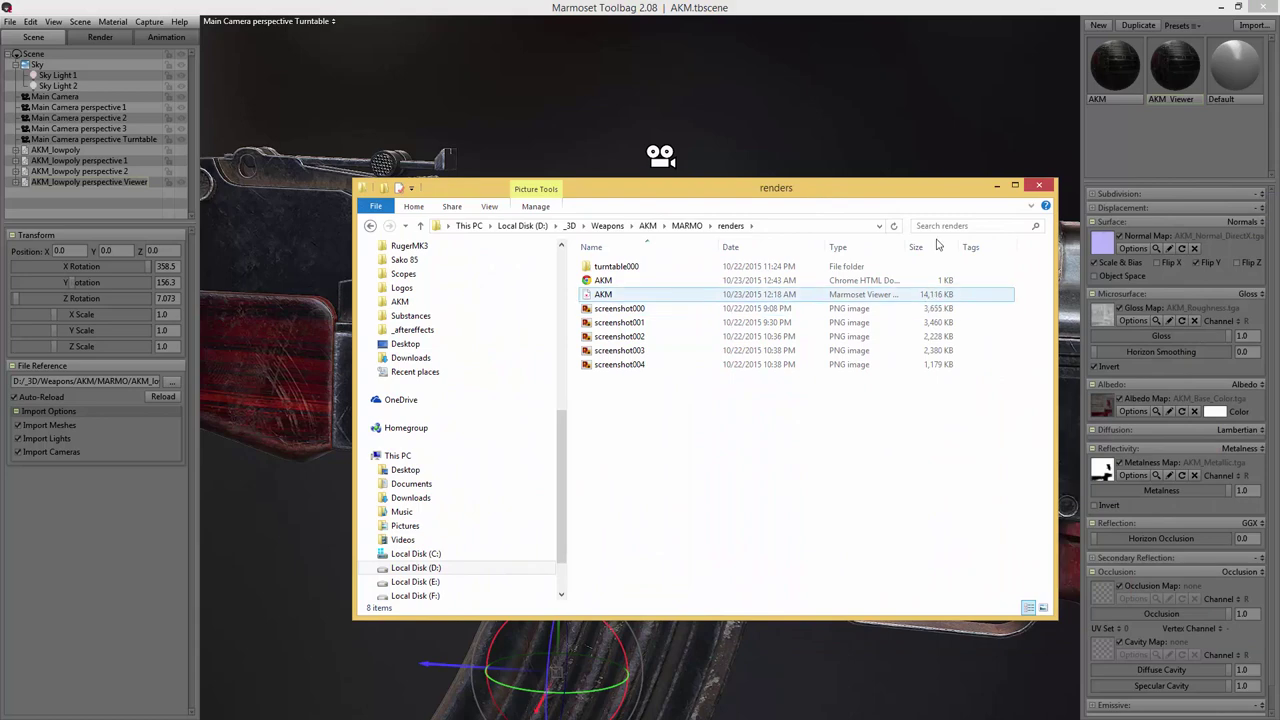
{"action": "left_click_drag", "start_coordinate": [803, 192], "coordinate": [1279, 208]}
{"action": "key", "text": "alt+Tab"}
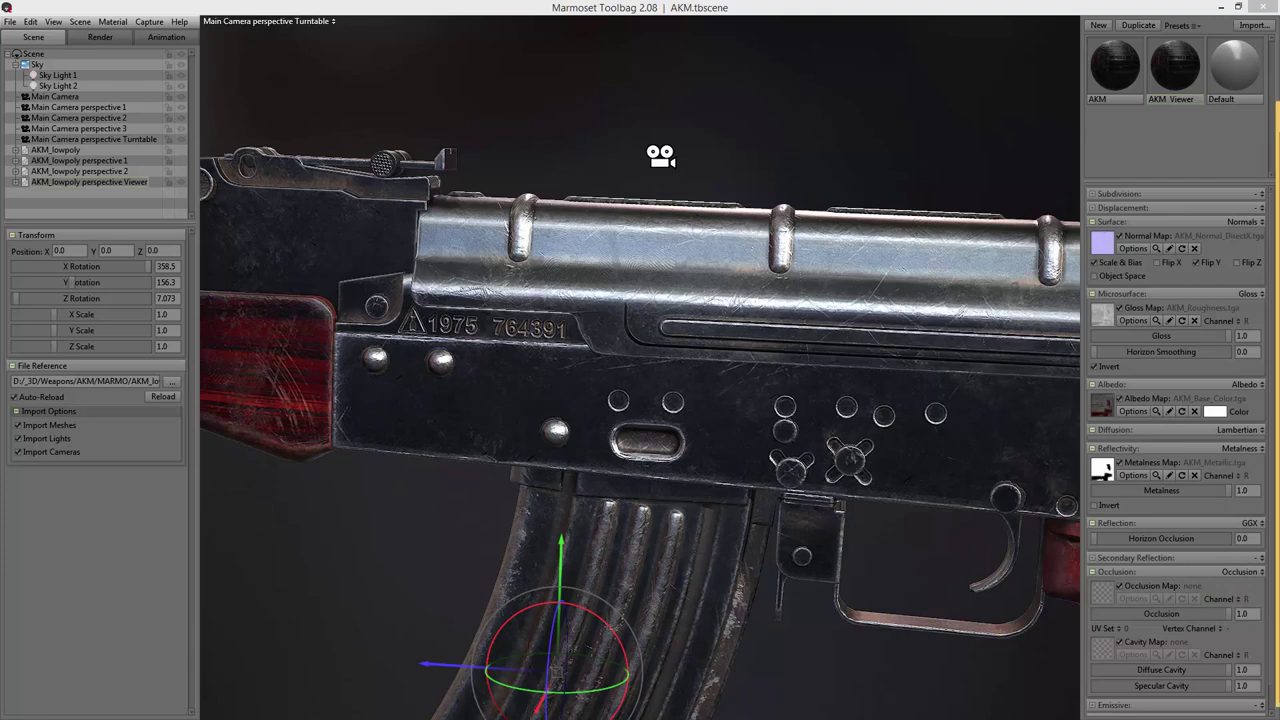
- Switch to Chrome and look through the ArtStation profile's gallery of artworks with Marmoset Viewer scenes
{"action": "key", "text": "alt+Tab"}
{"action": "left_click_drag", "start_coordinate": [843, 67], "coordinate": [829, 59]}
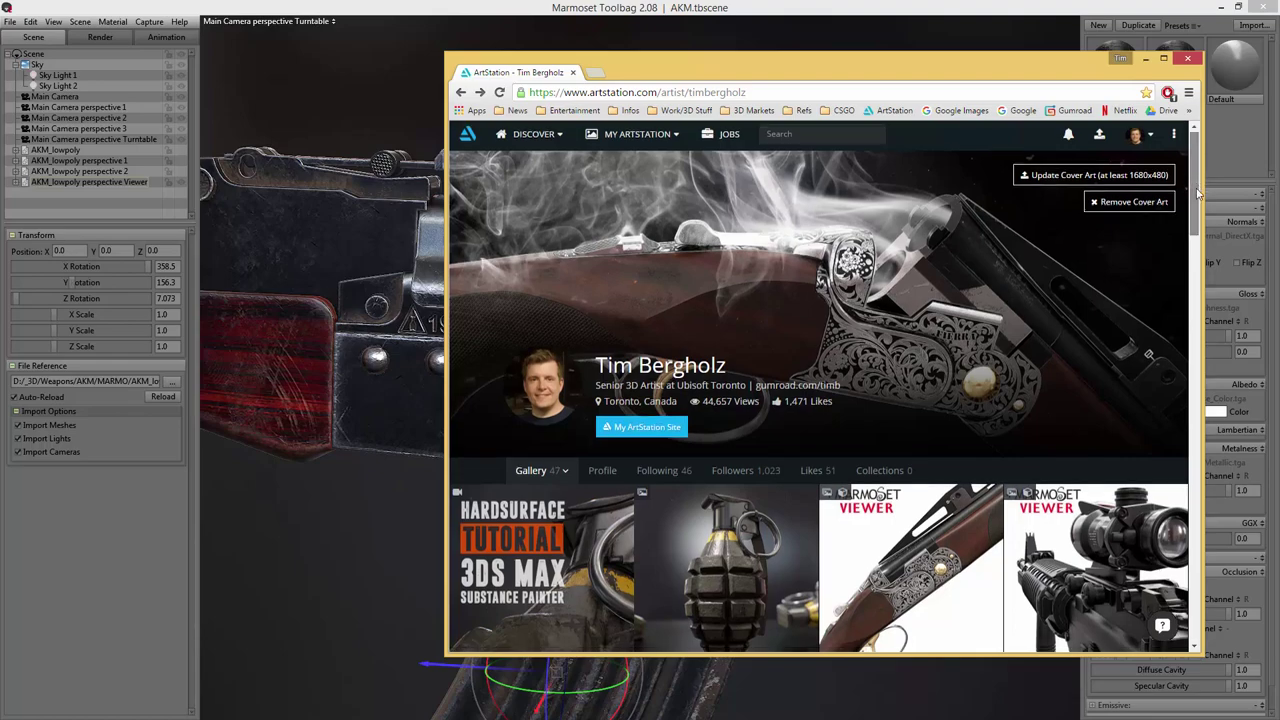
{"action": "scroll", "coordinate": [1170, 250], "scroll_direction": "down", "scroll_amount": 5}
{"action": "scroll", "coordinate": [1180, 285], "scroll_direction": "down", "scroll_amount": 4}
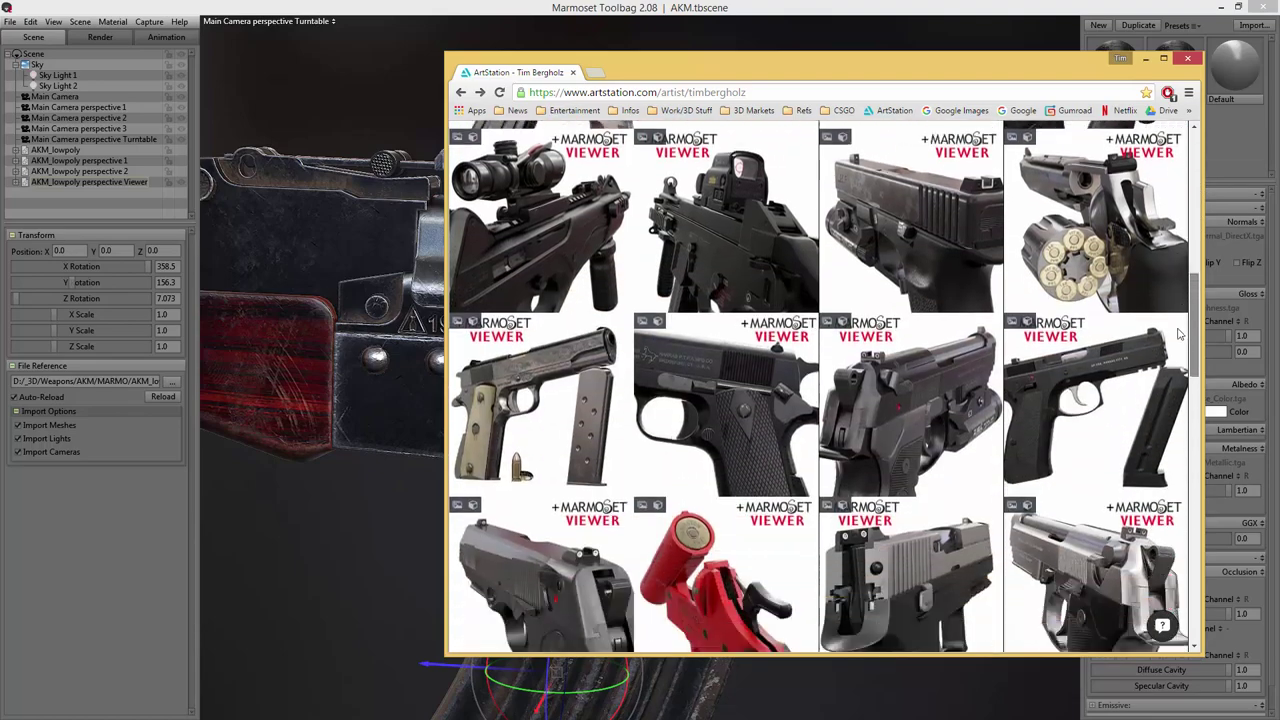
{"action": "scroll", "coordinate": [1174, 283], "scroll_direction": "up", "scroll_amount": 9}
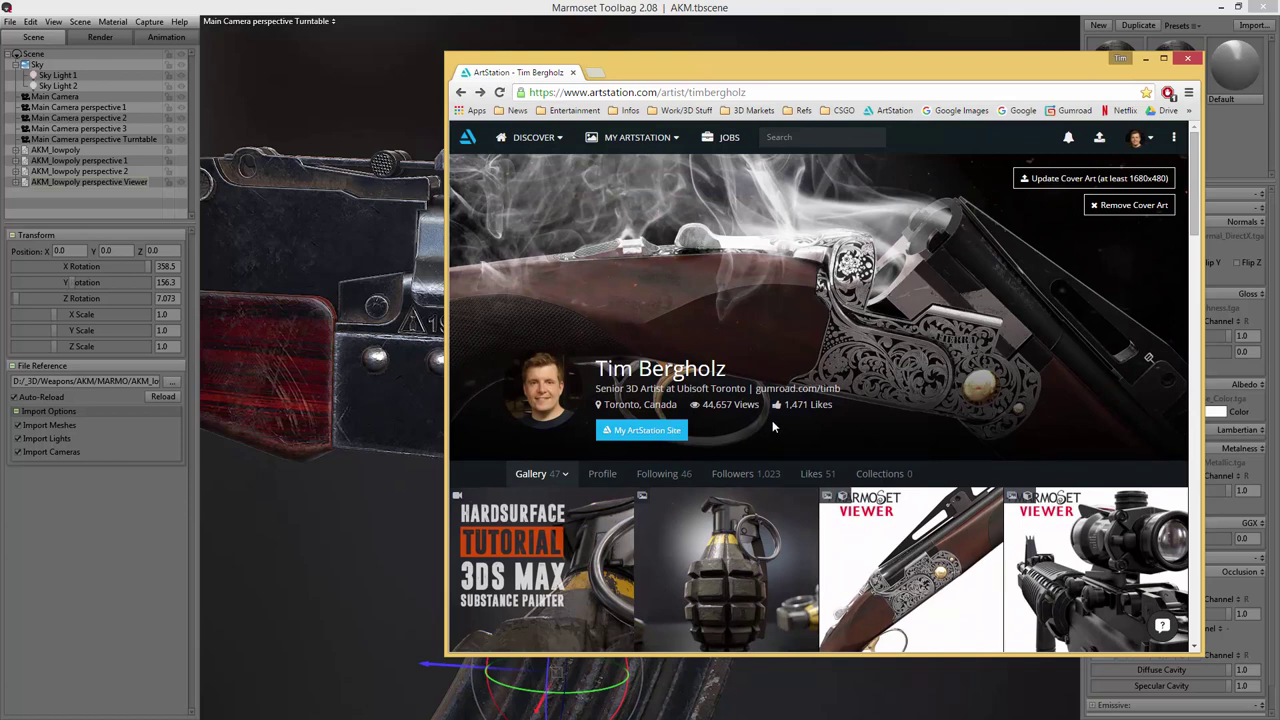
{"action": "scroll", "coordinate": [772, 420], "scroll_direction": "down", "scroll_amount": 1}
- Open the MK2 "Pineapple" Grenade tutorial artwork, look over its page and return to the artist profile
{"action": "left_click", "coordinate": [600, 473]}
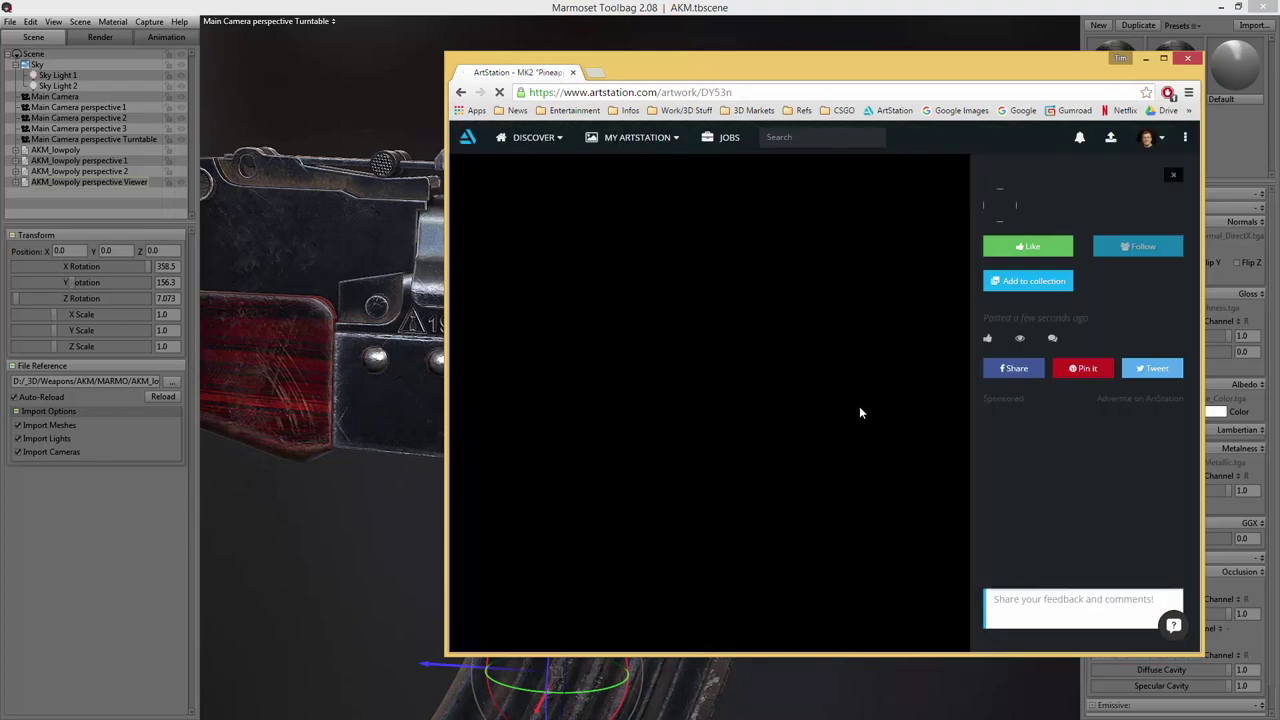
{"action": "scroll", "coordinate": [859, 406], "scroll_direction": "down", "scroll_amount": 1}
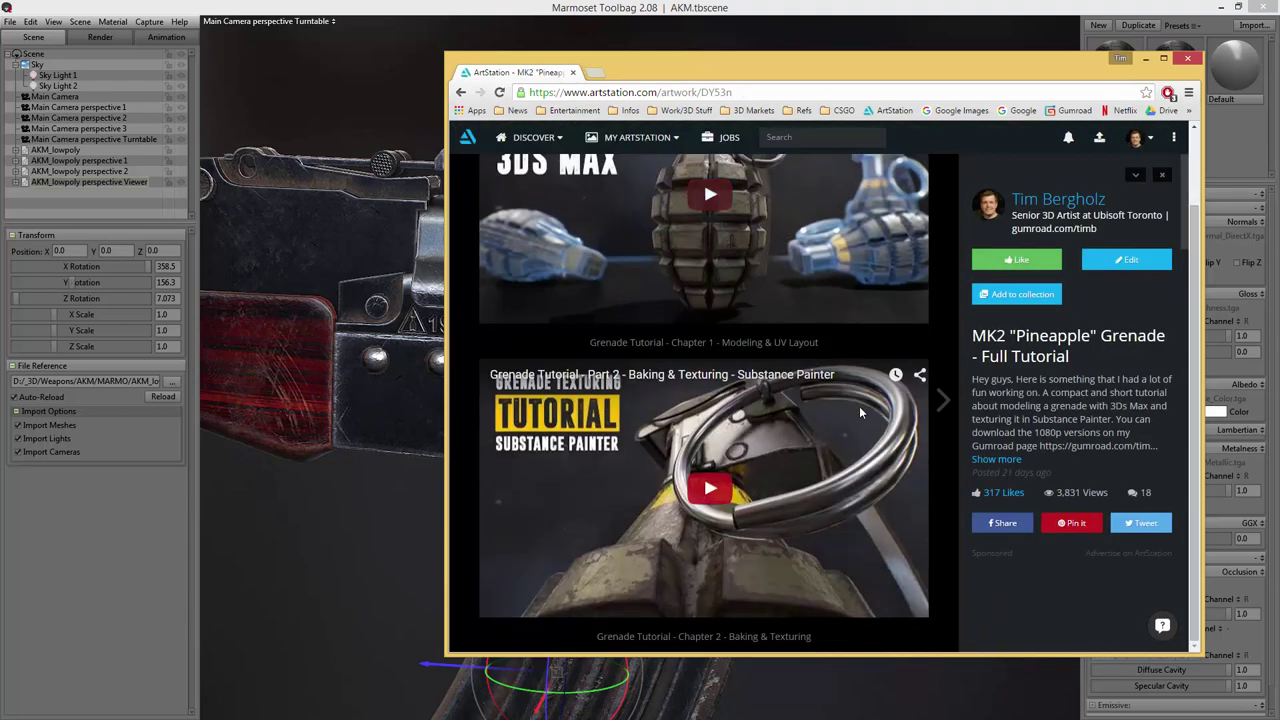
{"action": "scroll", "coordinate": [1046, 412], "scroll_direction": "down", "scroll_amount": 4}
{"action": "scroll", "coordinate": [1056, 414], "scroll_direction": "up", "scroll_amount": 5}
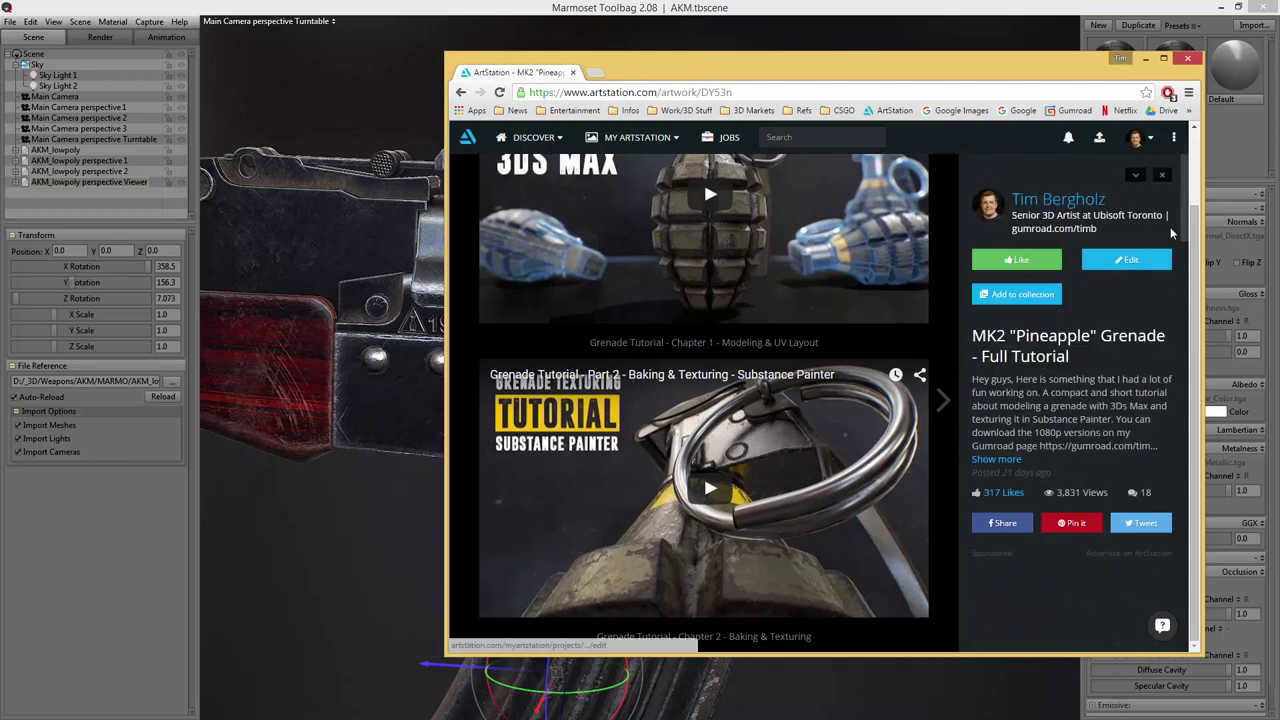
{"action": "scroll", "coordinate": [1196, 145], "scroll_direction": "up", "scroll_amount": 1}
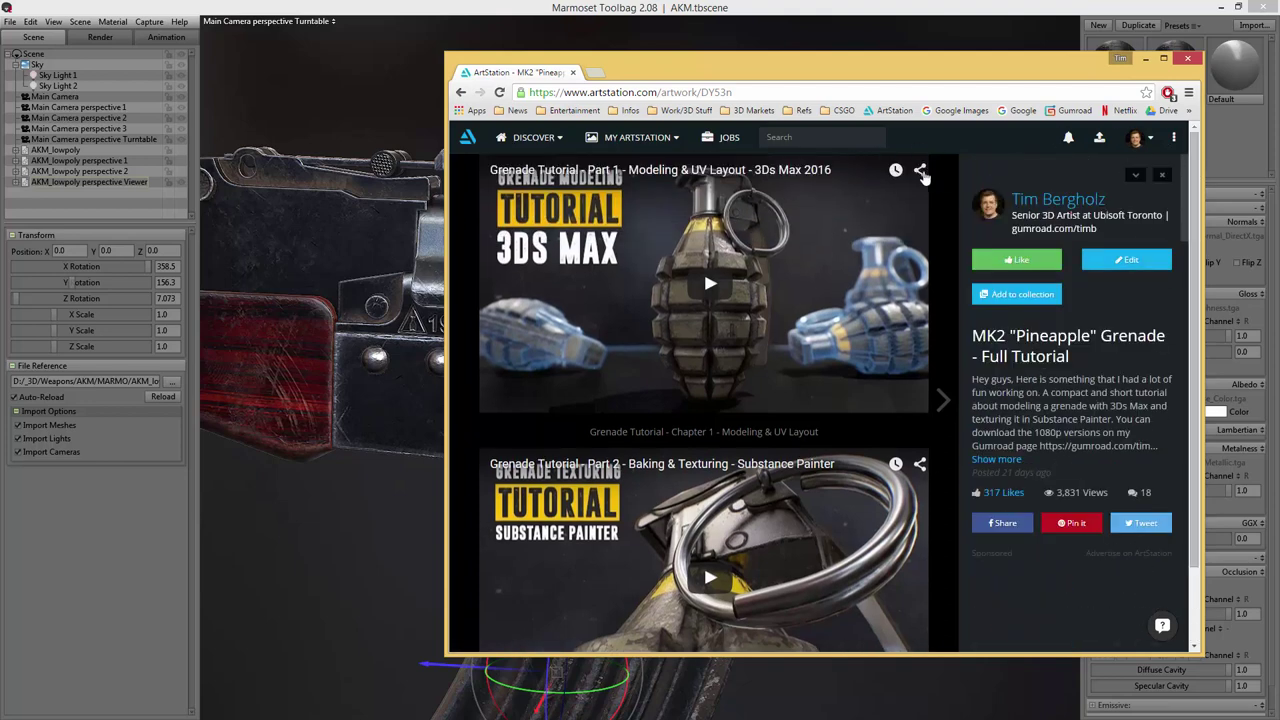
{"action": "left_click", "coordinate": [1022, 199]}
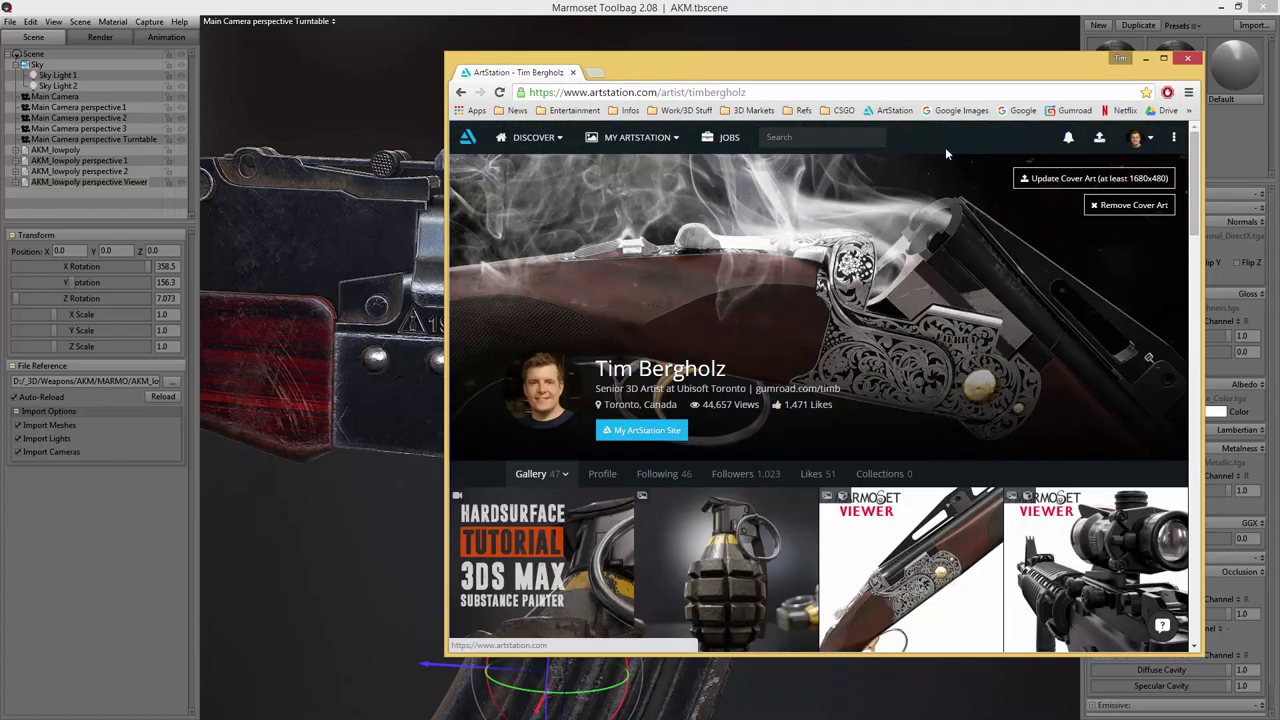
- Start a new ArtStation artwork and give it the title "AKM Viewer"
{"action": "left_click", "coordinate": [1100, 141]}
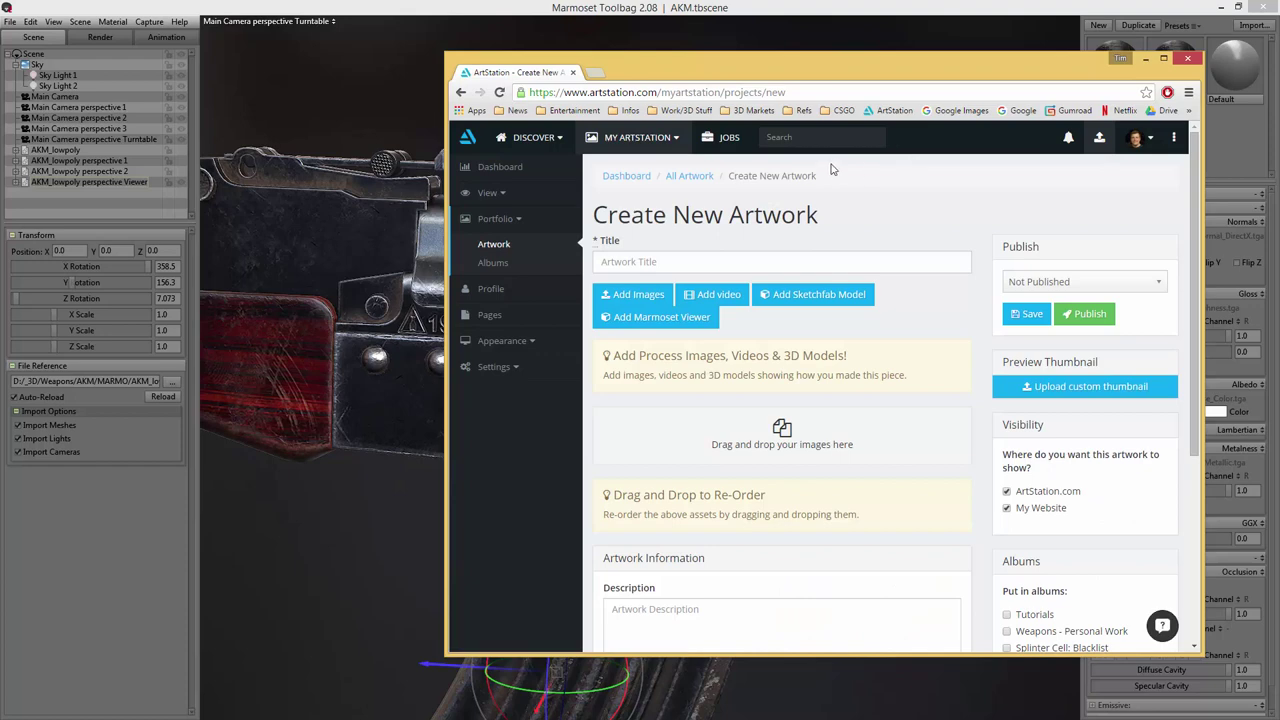
{"action": "left_click", "coordinate": [660, 261]}
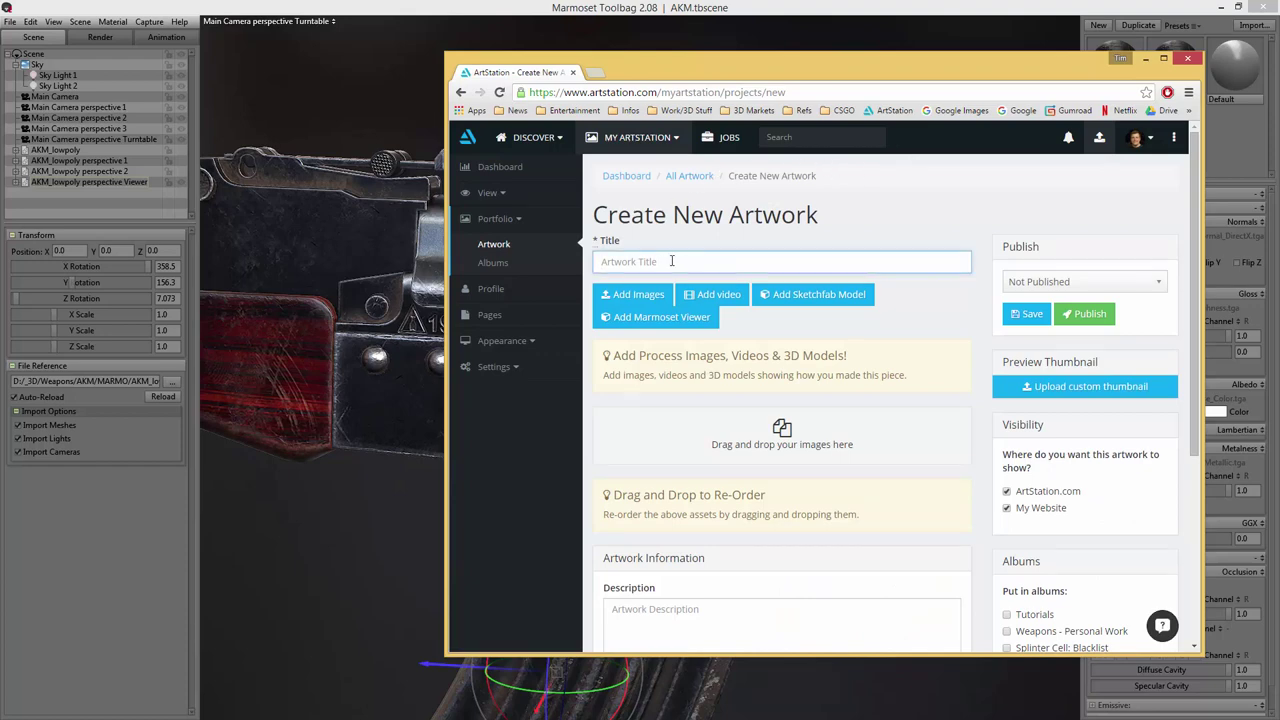
{"action": "type", "text": "AKM Viewer"}
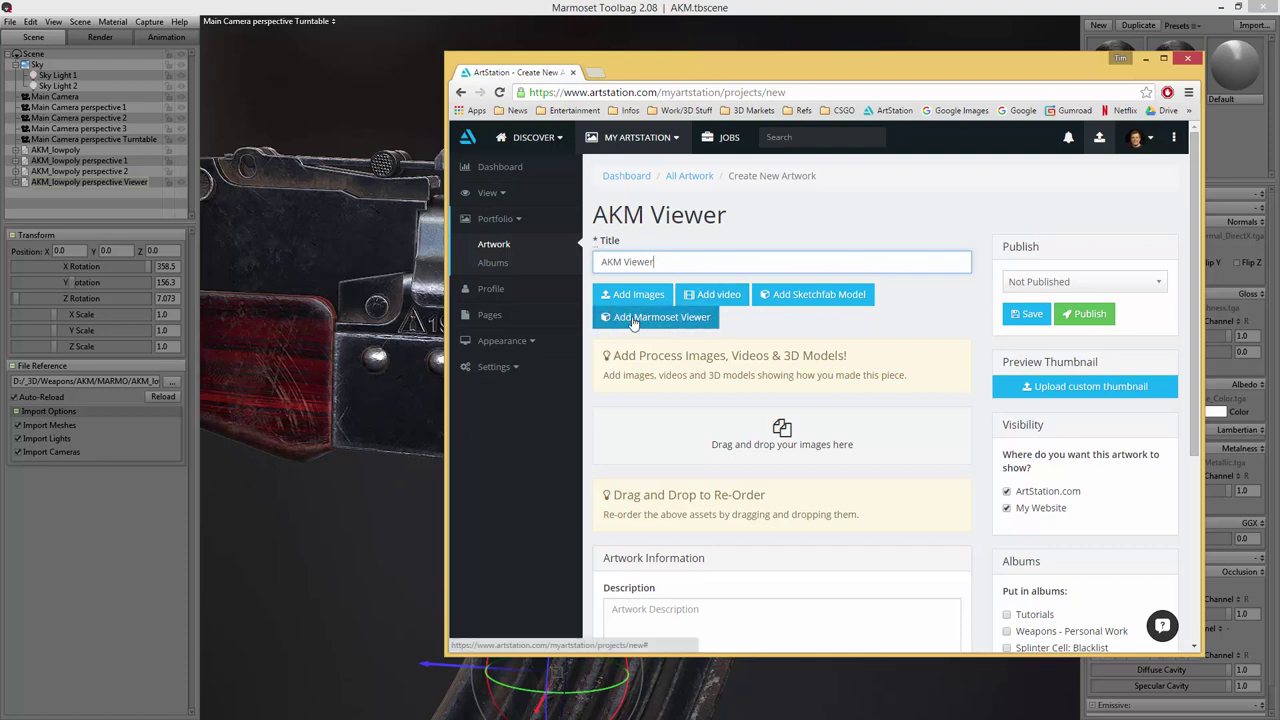
- Add the AKM Marmoset Viewer scene file from the renders folder to the artwork
{"action": "left_click", "coordinate": [818, 292]}
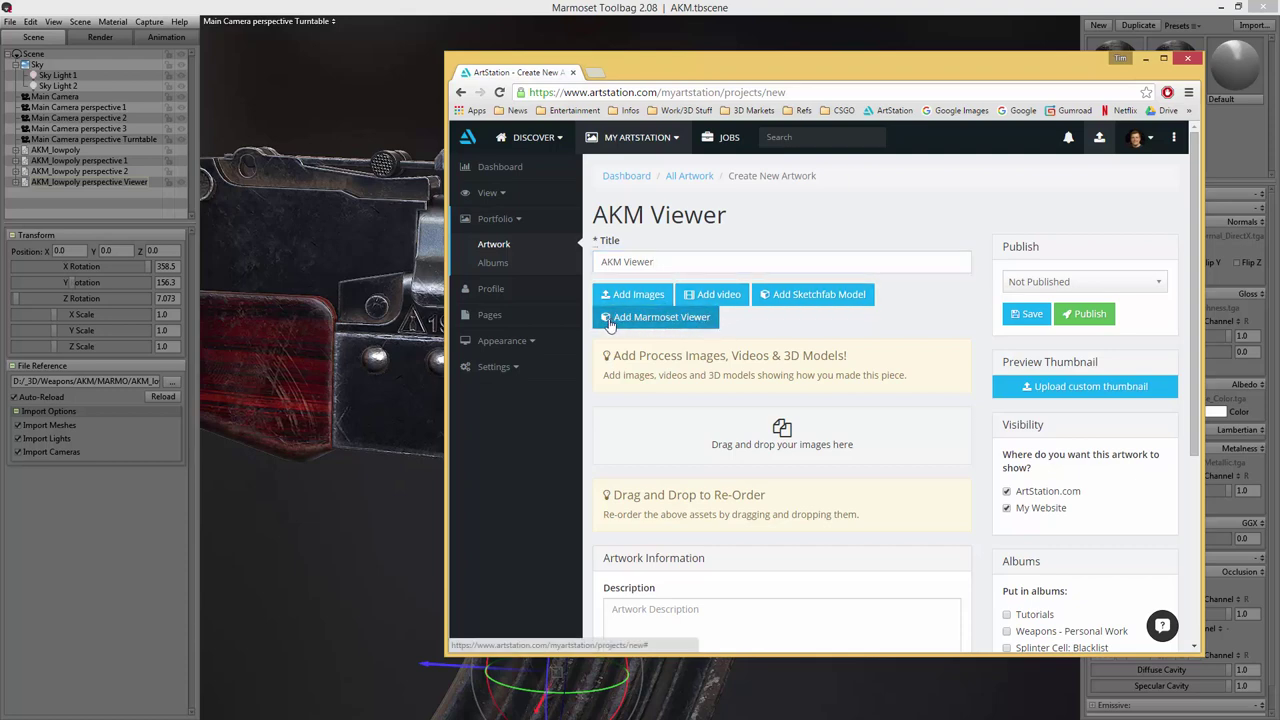
{"action": "left_click", "coordinate": [681, 322]}
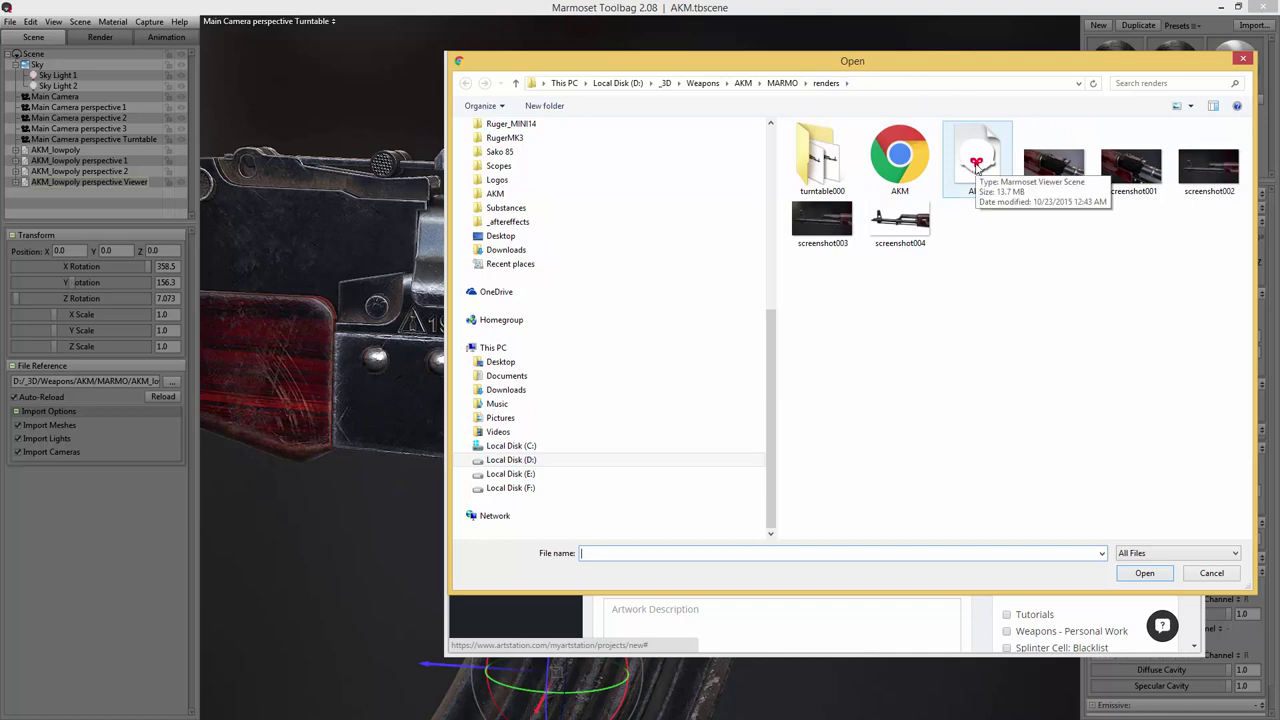
{"action": "double_click", "coordinate": [977, 166]}
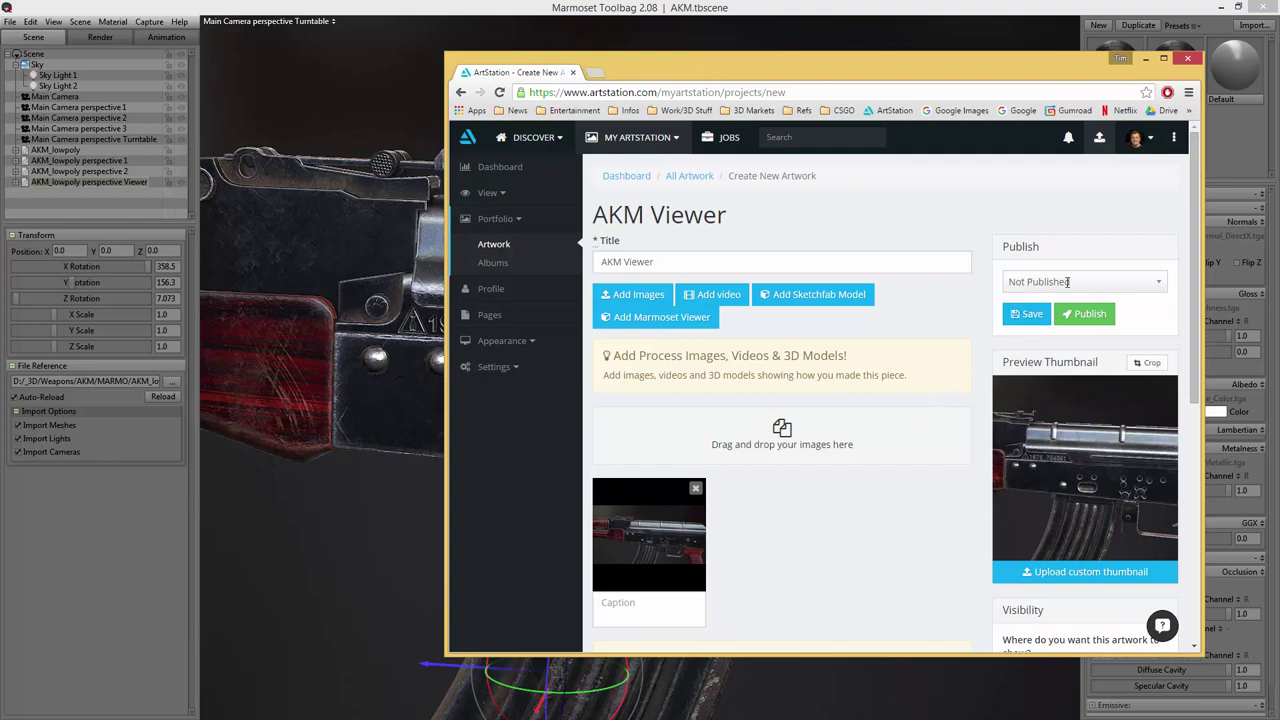
- Save the artwork unpublished, preview it on the community page and start its embedded 3D viewer
{"action": "left_click", "coordinate": [1024, 318]}
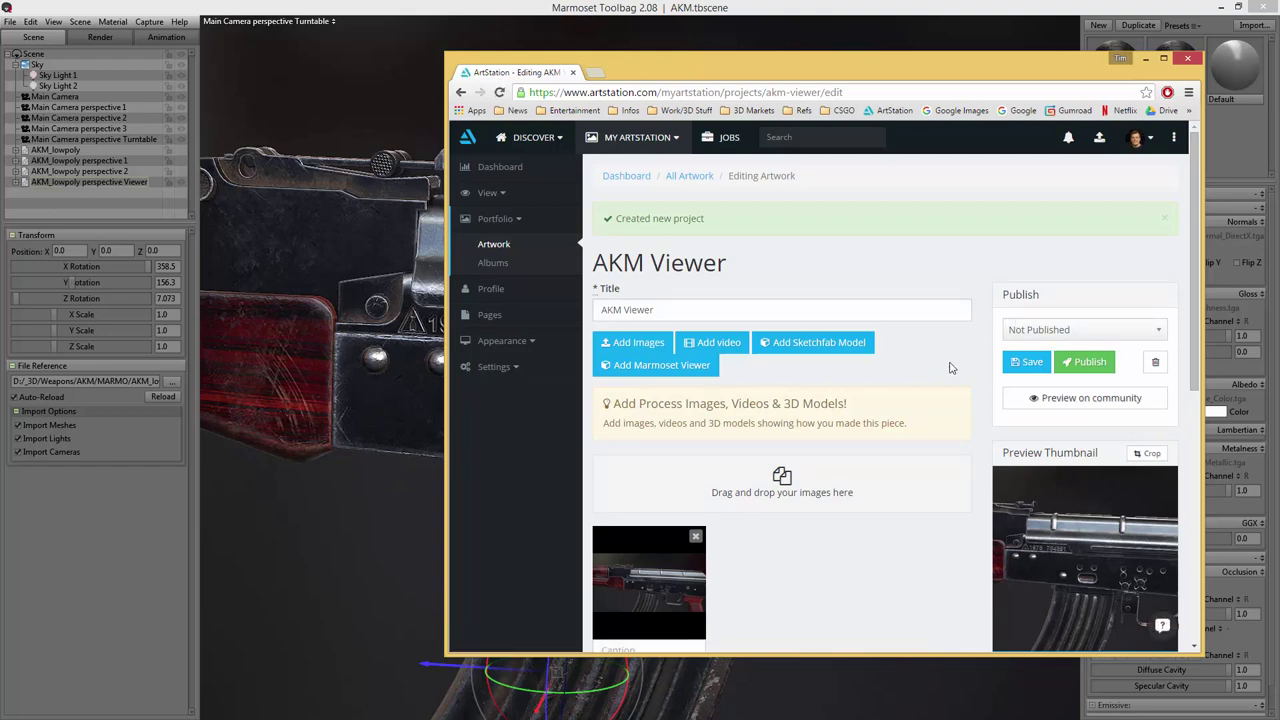
{"action": "left_click", "coordinate": [1095, 398]}
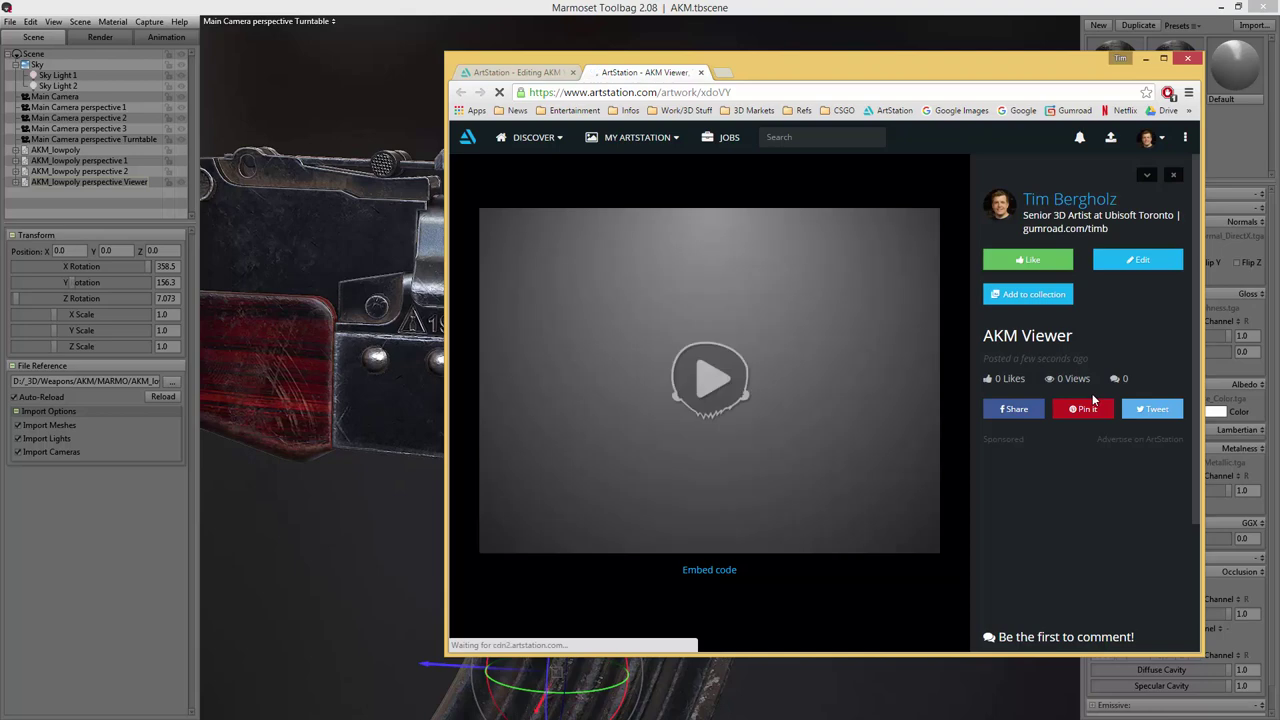
{"action": "left_click", "coordinate": [708, 379]}
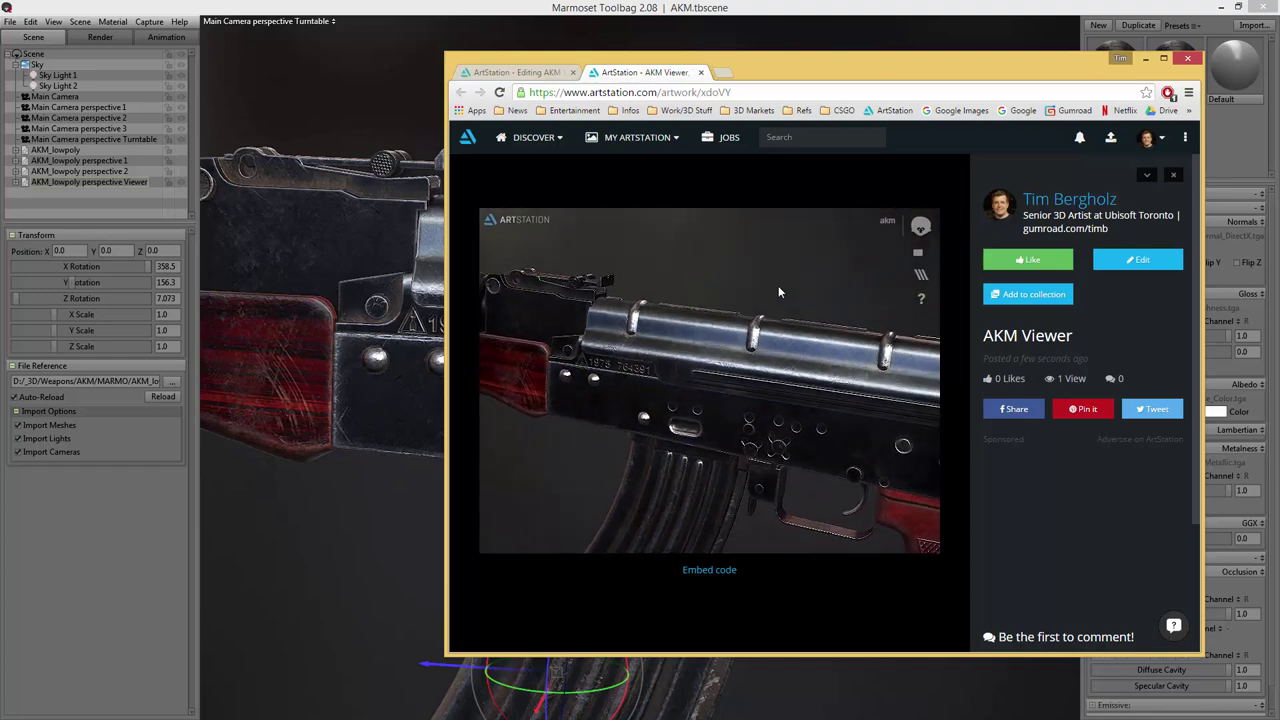
- Examine the AKM in the embedded viewer from several angles and under rotated lighting, and check the viewer's control help
{"action": "left_click_drag", "start_coordinate": [778, 285], "coordinate": [607, 212]}
{"action": "scroll", "coordinate": [607, 212], "scroll_direction": "up", "scroll_amount": 3}
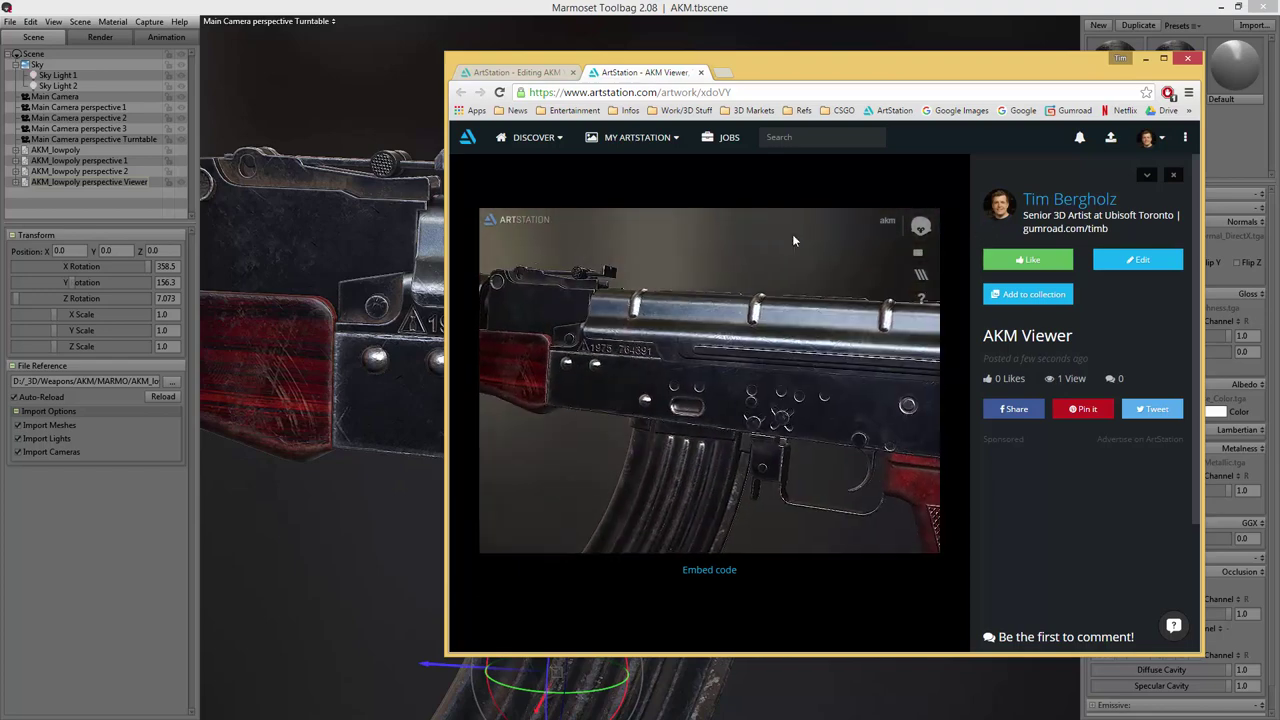
{"action": "left_click_drag", "start_coordinate": [580, 320], "coordinate": [763, 280]}
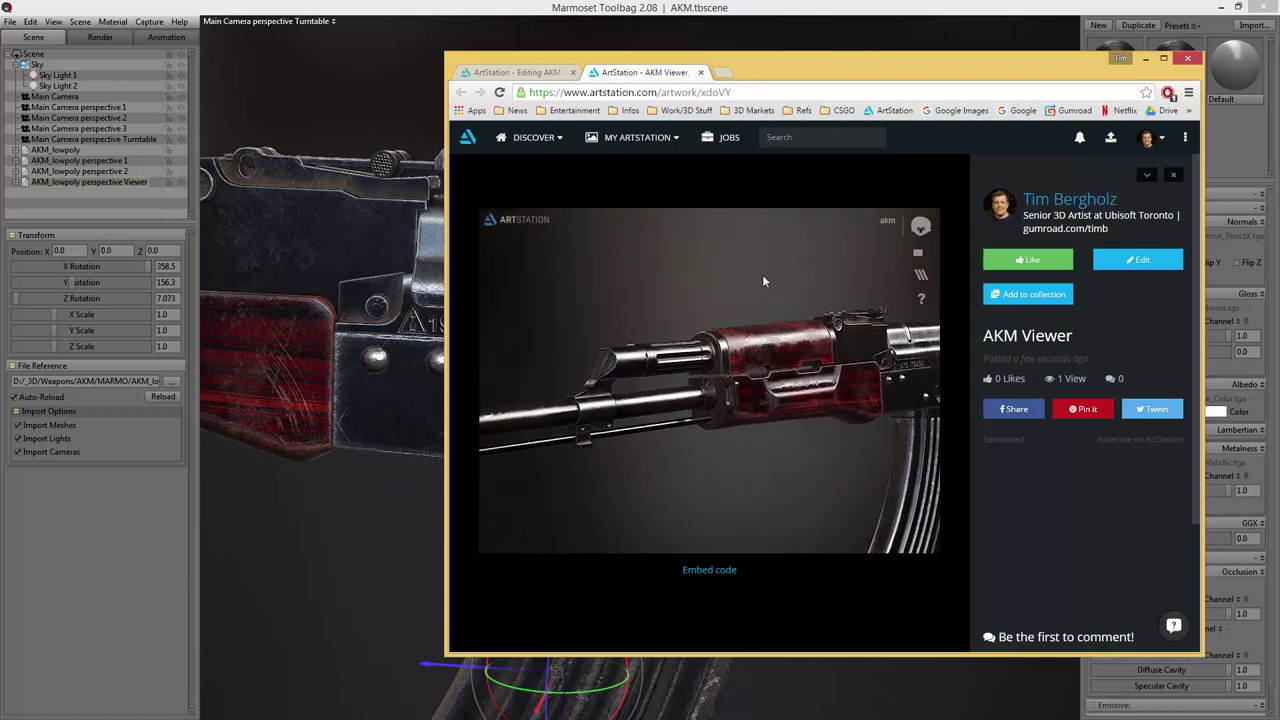
{"action": "left_click", "coordinate": [921, 300]}
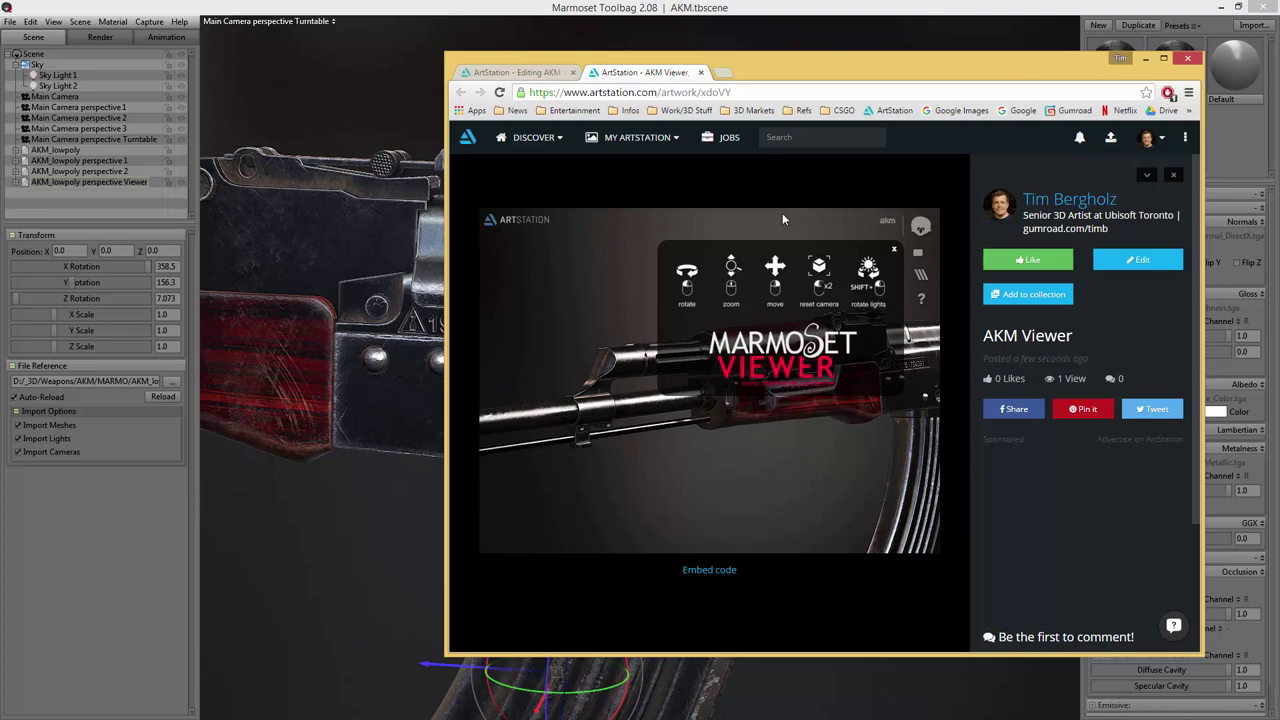
{"action": "left_click", "coordinate": [894, 249]}
{"action": "left_click_drag", "start_coordinate": [731, 266], "coordinate": [548, 280]}
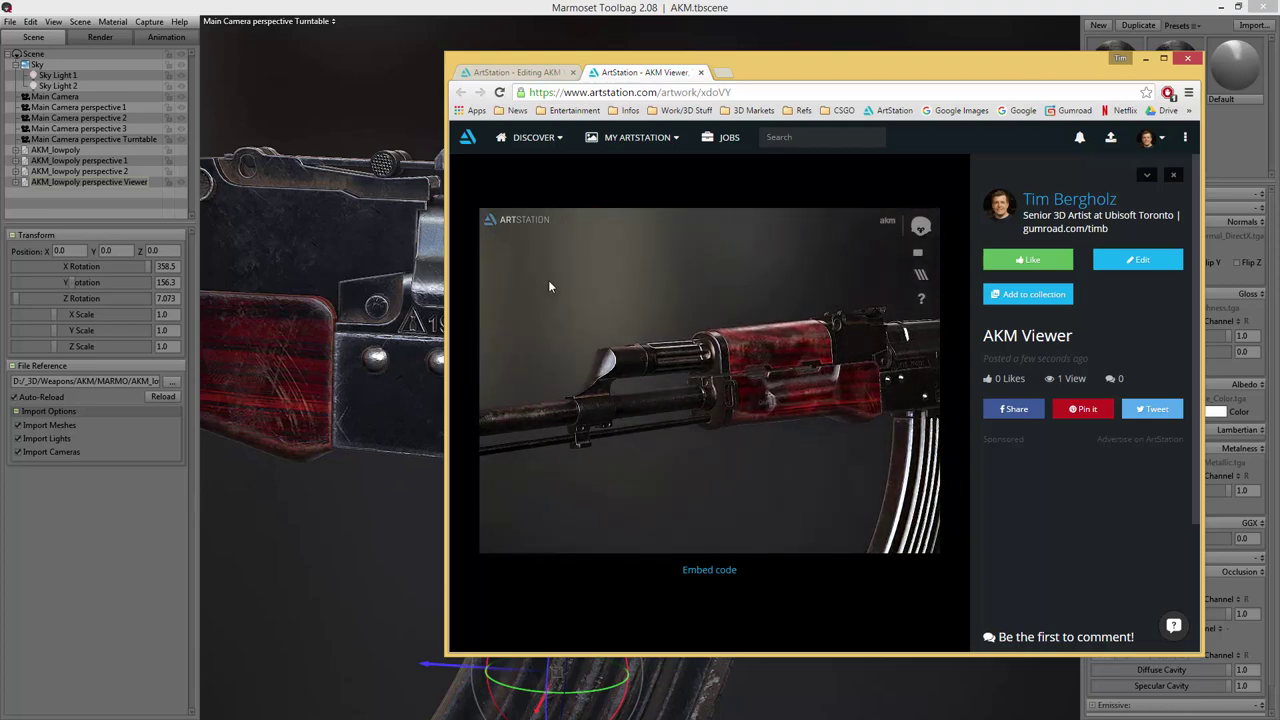
{"action": "left_click_drag", "start_coordinate": [736, 296], "coordinate": [768, 313]}
{"action": "scroll", "coordinate": [733, 330], "scroll_direction": "up", "scroll_amount": 3}
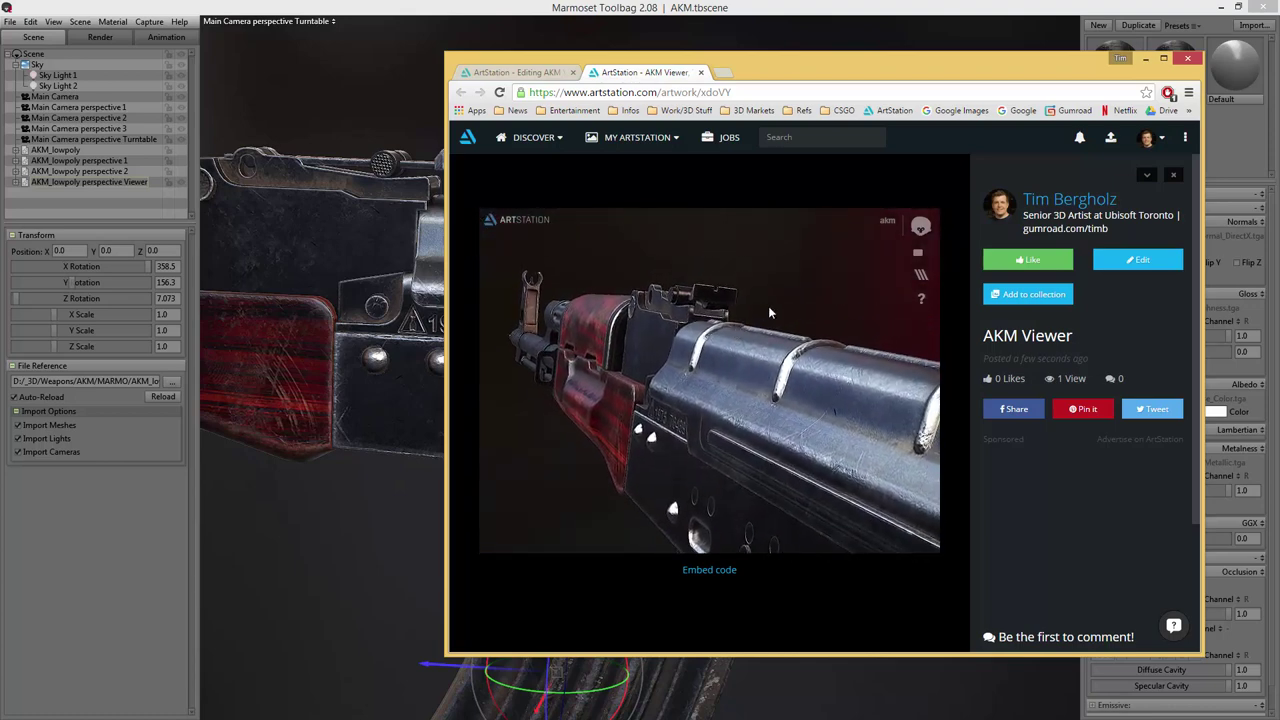
- Switch back to Marmoset Toolbag and show the AKM_lowpoly perspective 2 mesh instead of AKM_lowpoly perspective Viewer
{"action": "left_click", "coordinate": [866, 14]}
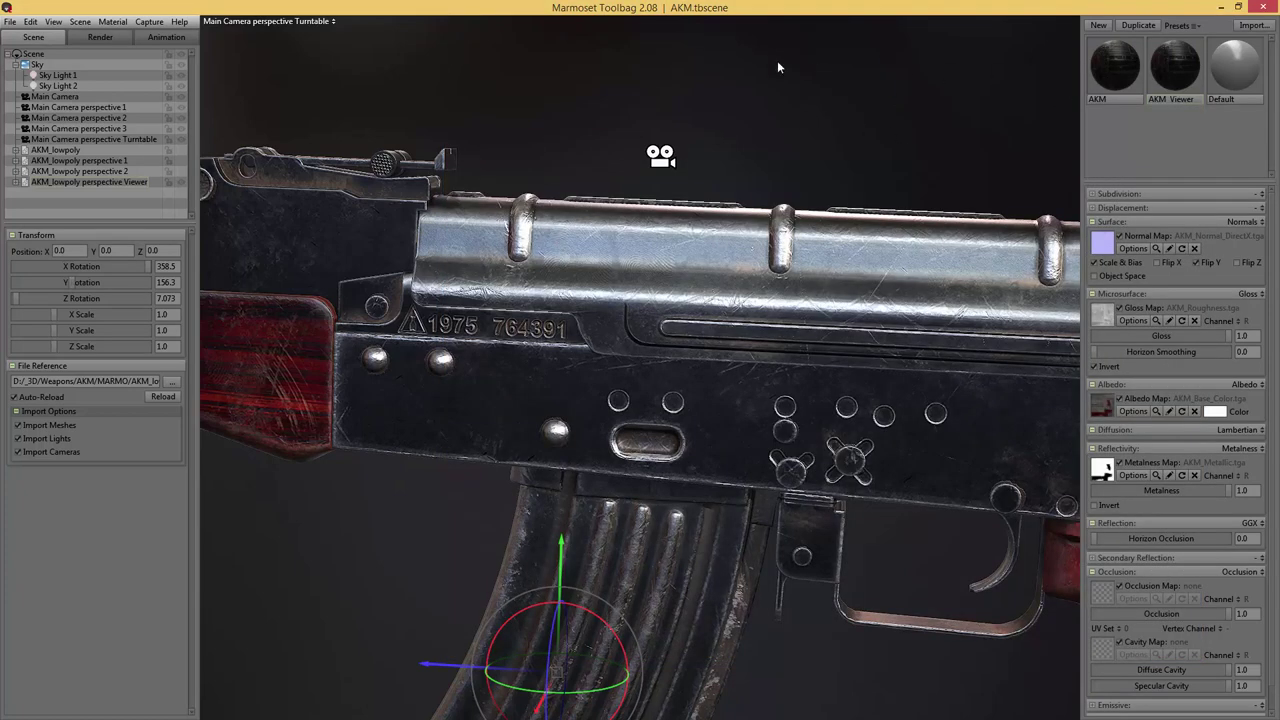
{"action": "left_click", "coordinate": [184, 182]}
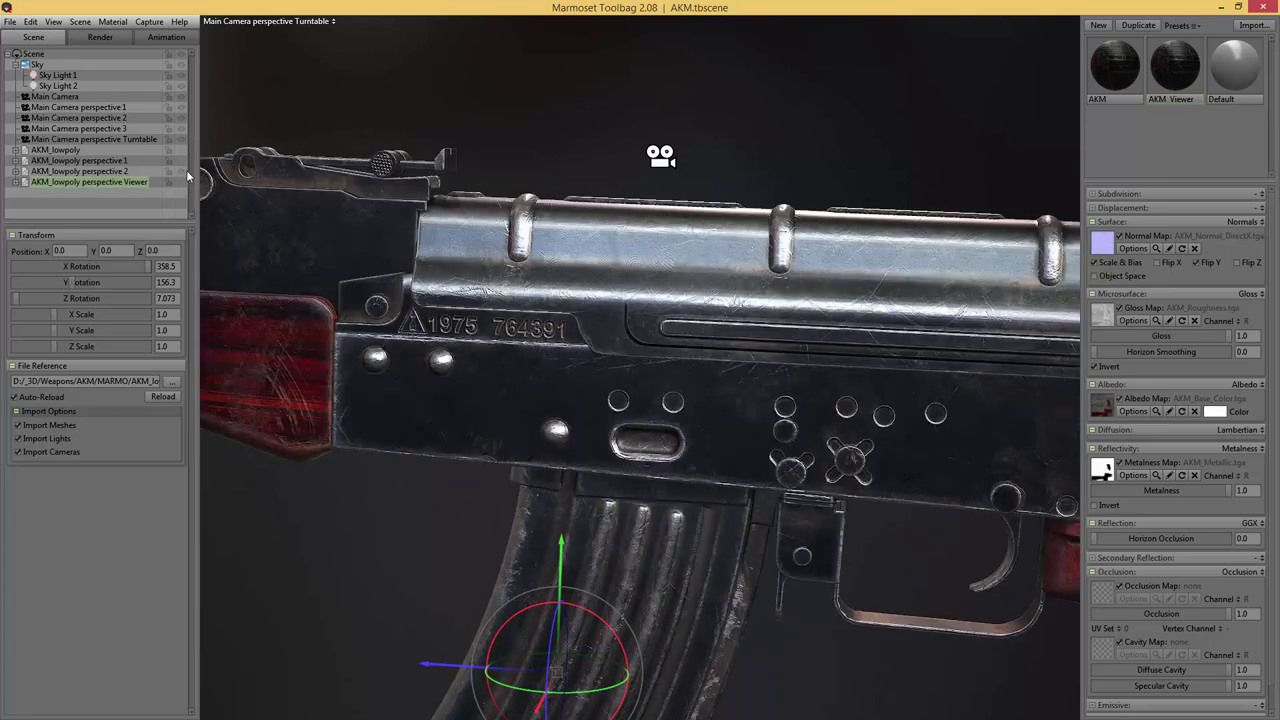
{"action": "left_click", "coordinate": [1120, 83]}
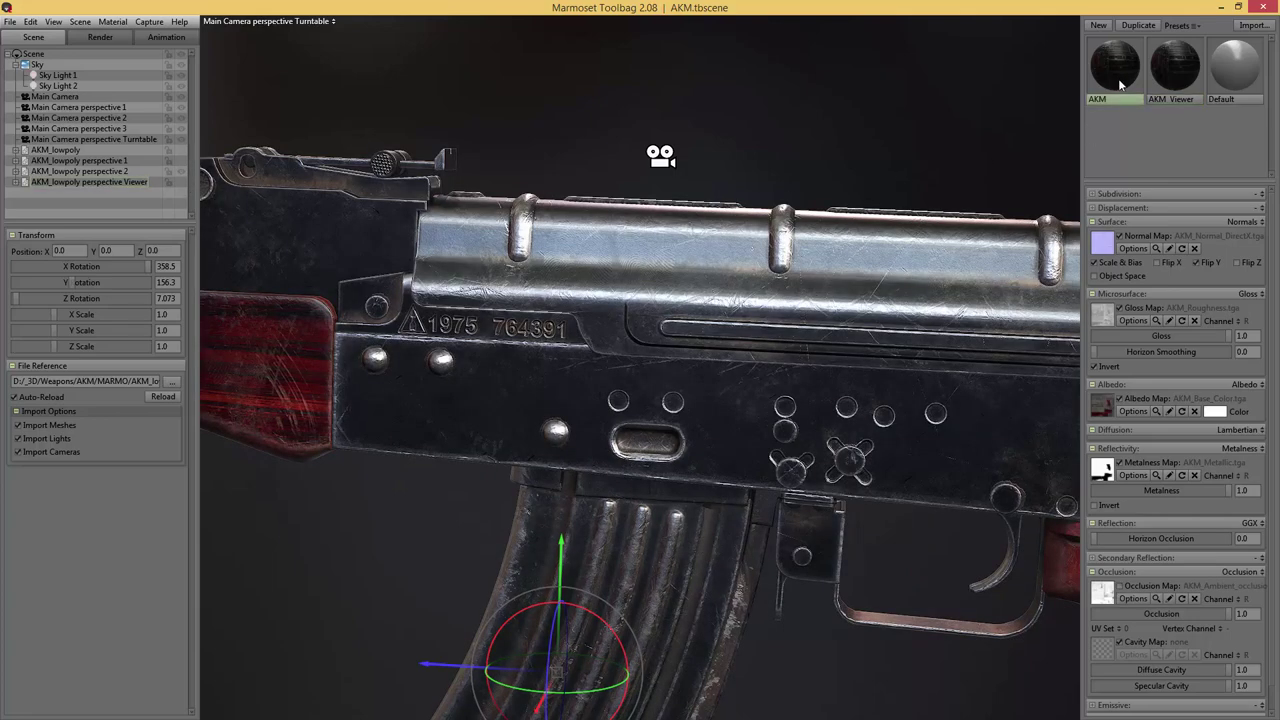
{"action": "left_click", "coordinate": [116, 172]}
{"action": "left_click", "coordinate": [840, 141]}
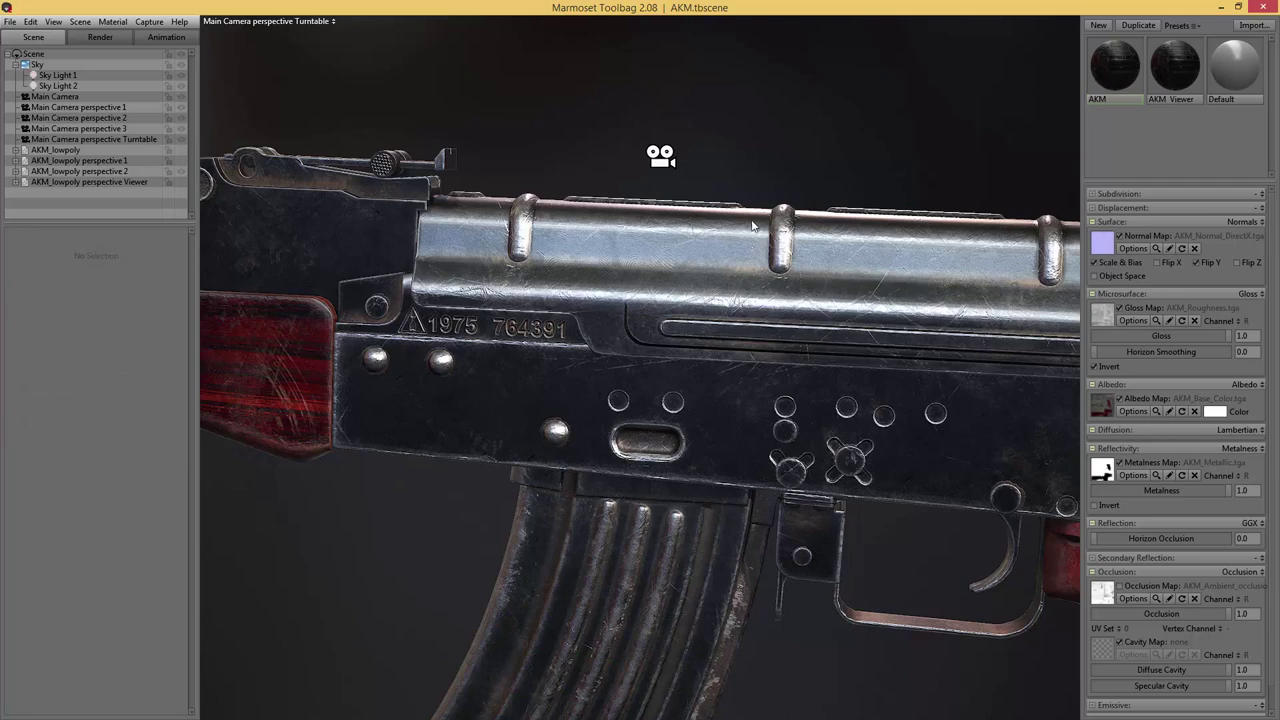
- Hide the interface around the viewport and examine the whole rifle while rotating the environment lighting
{"action": "left_click_drag", "start_coordinate": [785, 161], "coordinate": [692, 190]}
{"action": "key", "text": "Tab"}
{"action": "scroll", "coordinate": [766, 164], "scroll_direction": "down", "scroll_amount": 5}
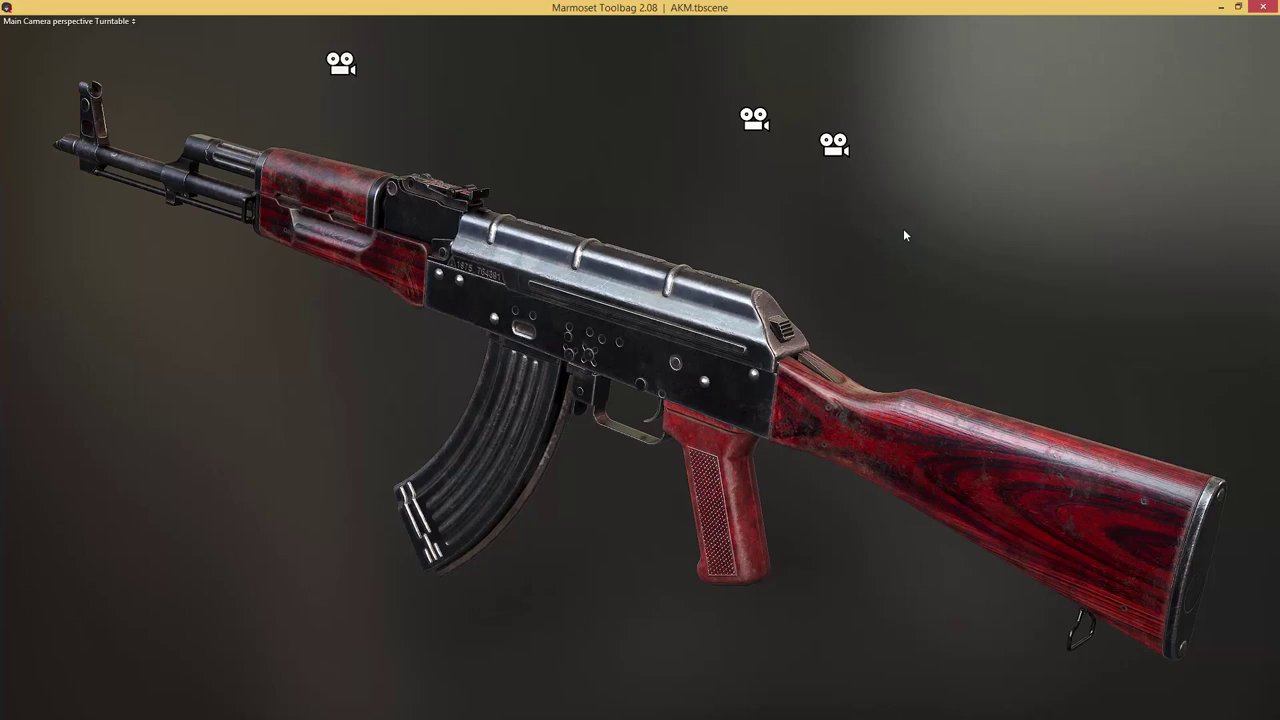
{"action": "left_click_drag", "start_coordinate": [872, 244], "coordinate": [942, 243], "text": "shift"}
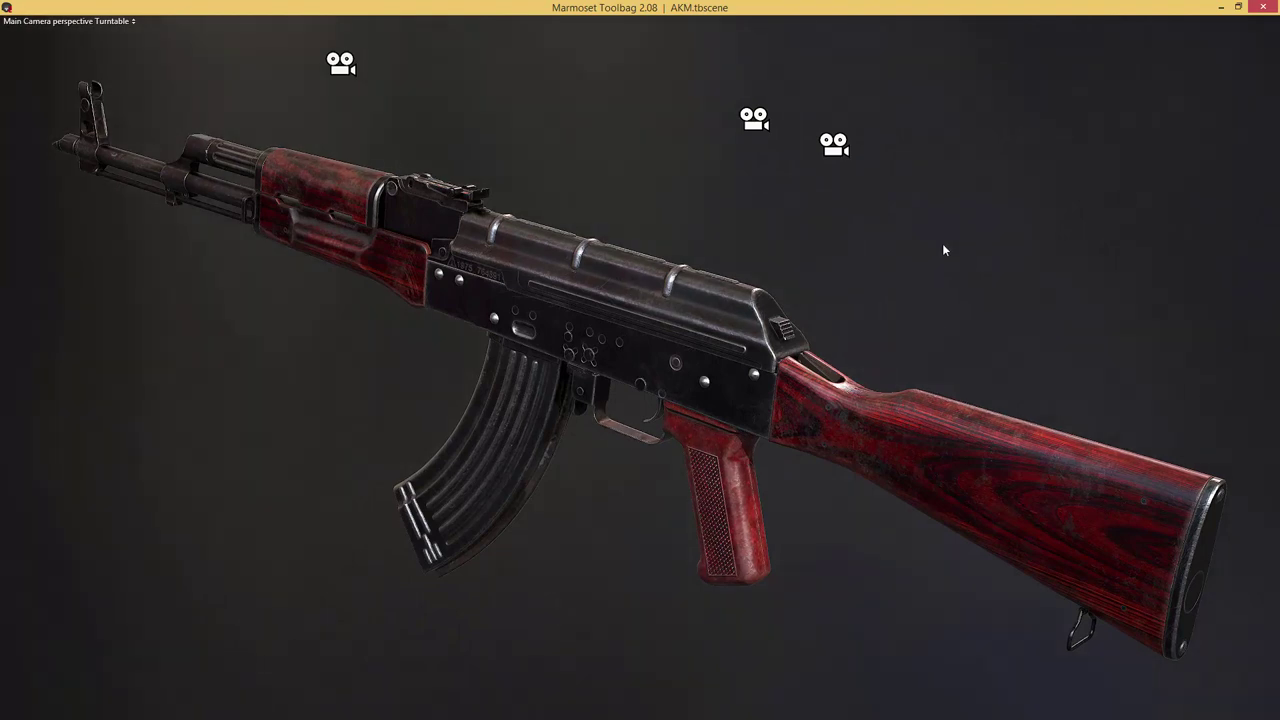